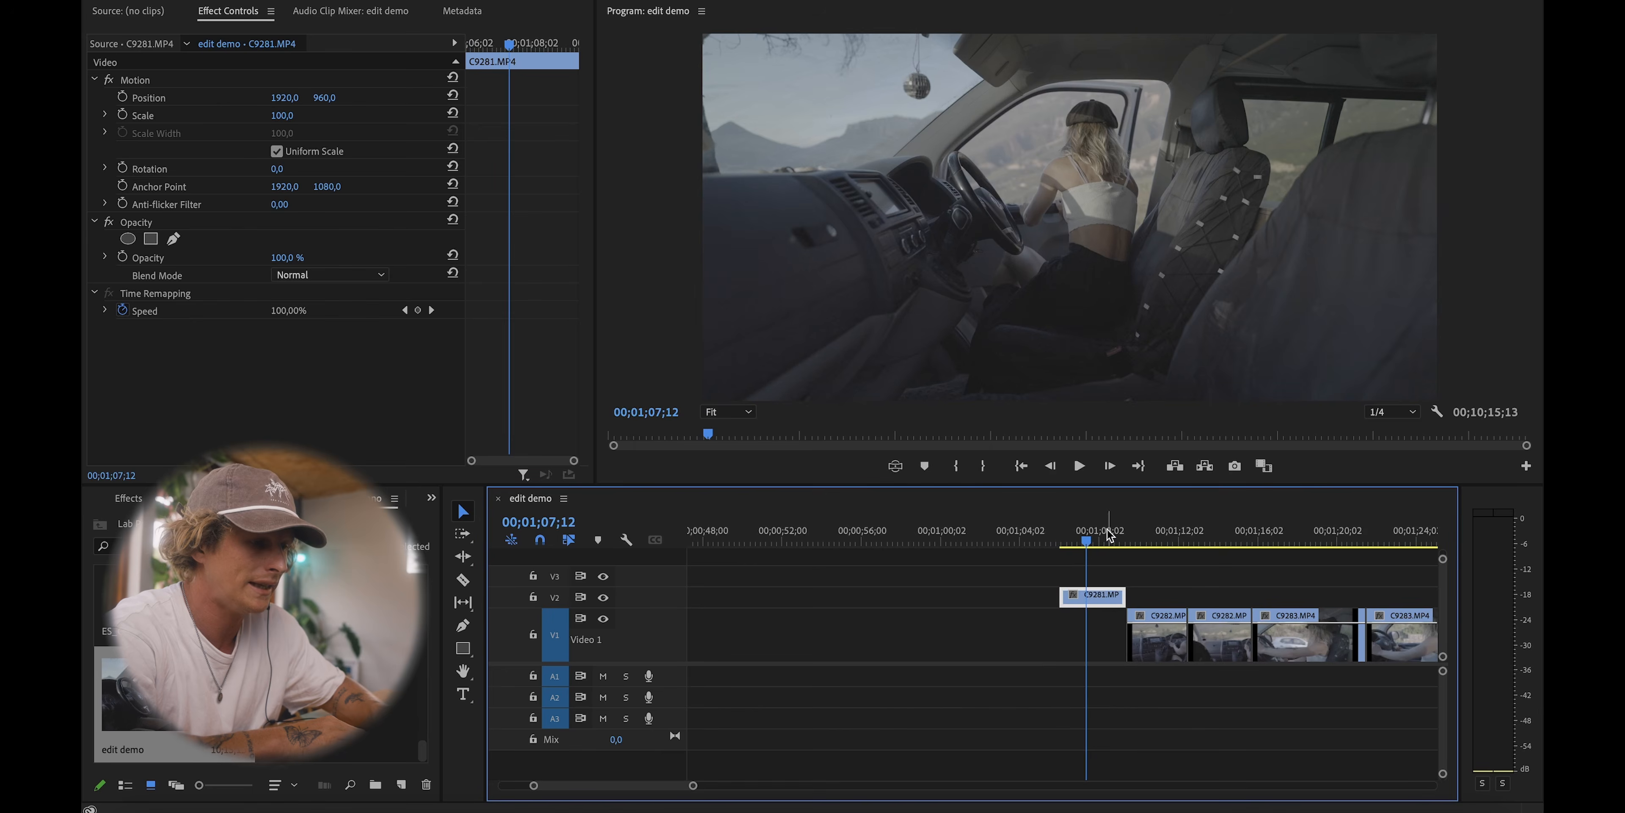
Step: Trim the end of the C9281 clip on V2 back to about 00;01;09
click(1108, 535)
scroll(1107, 536, right, 1)
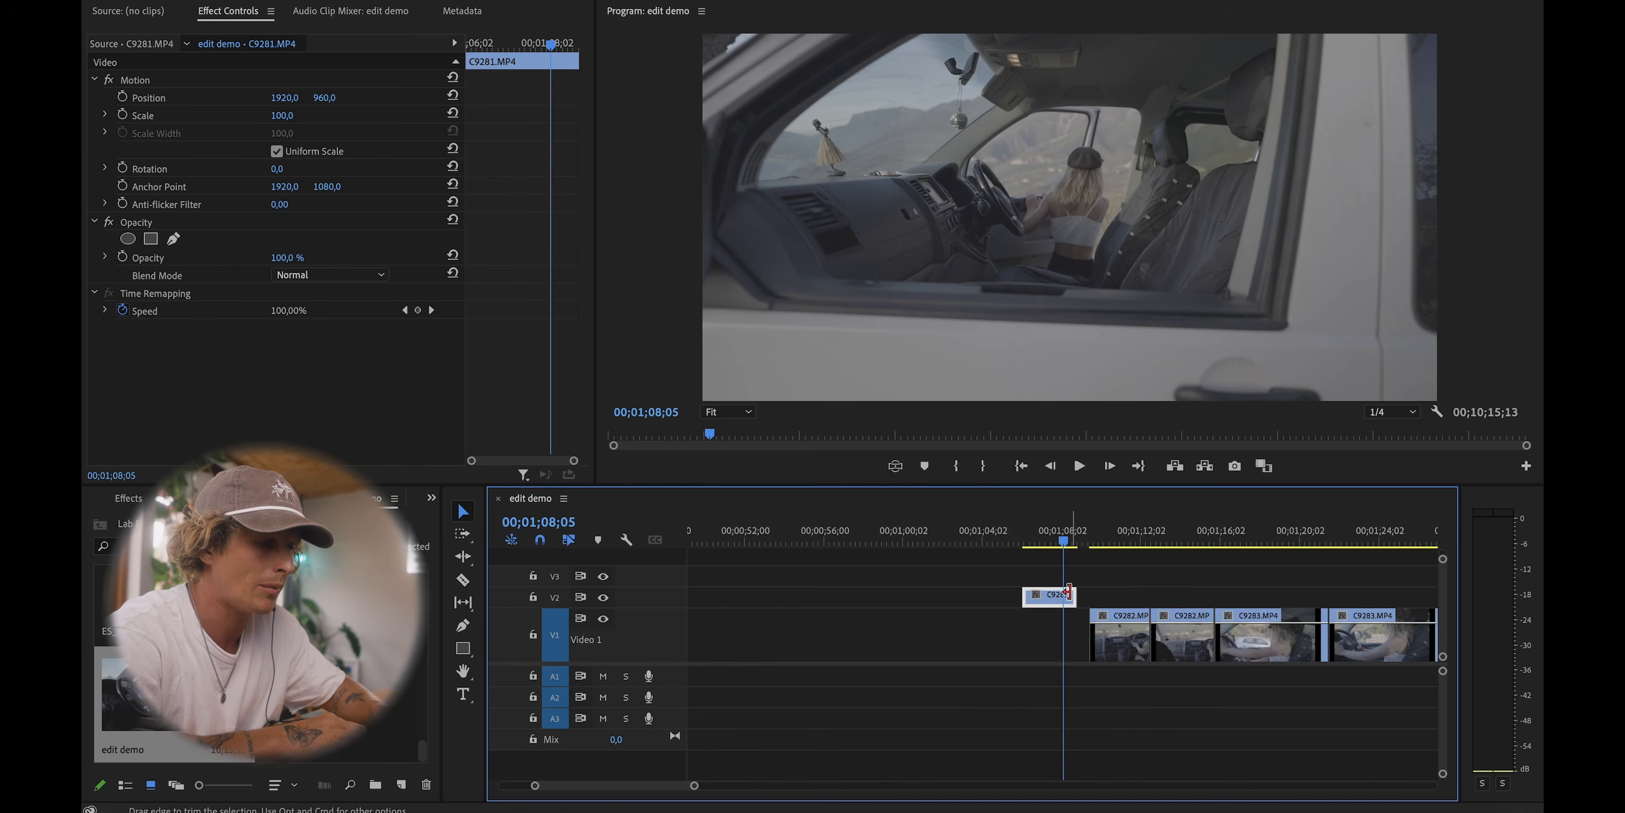
Step: Review the footage of the first C9282 clip, from about 00;01;10 to the start of the second one
click(1114, 535)
key(equal)
key(equal)
key(space)
key(minus)
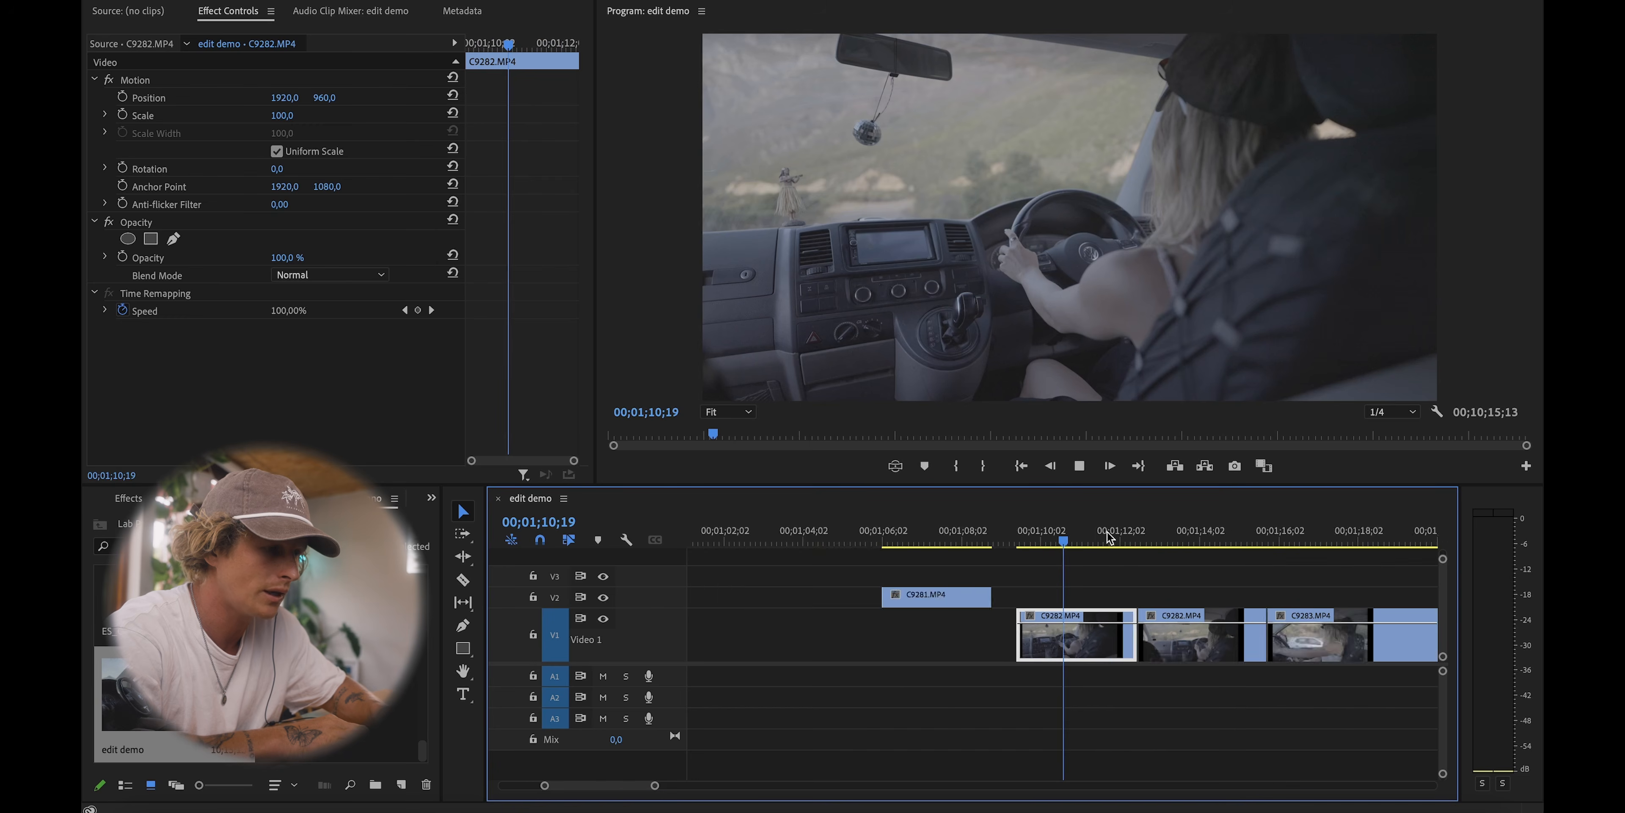
key(equal)
key(minus)
key(equal)
click(1205, 536)
key(minus)
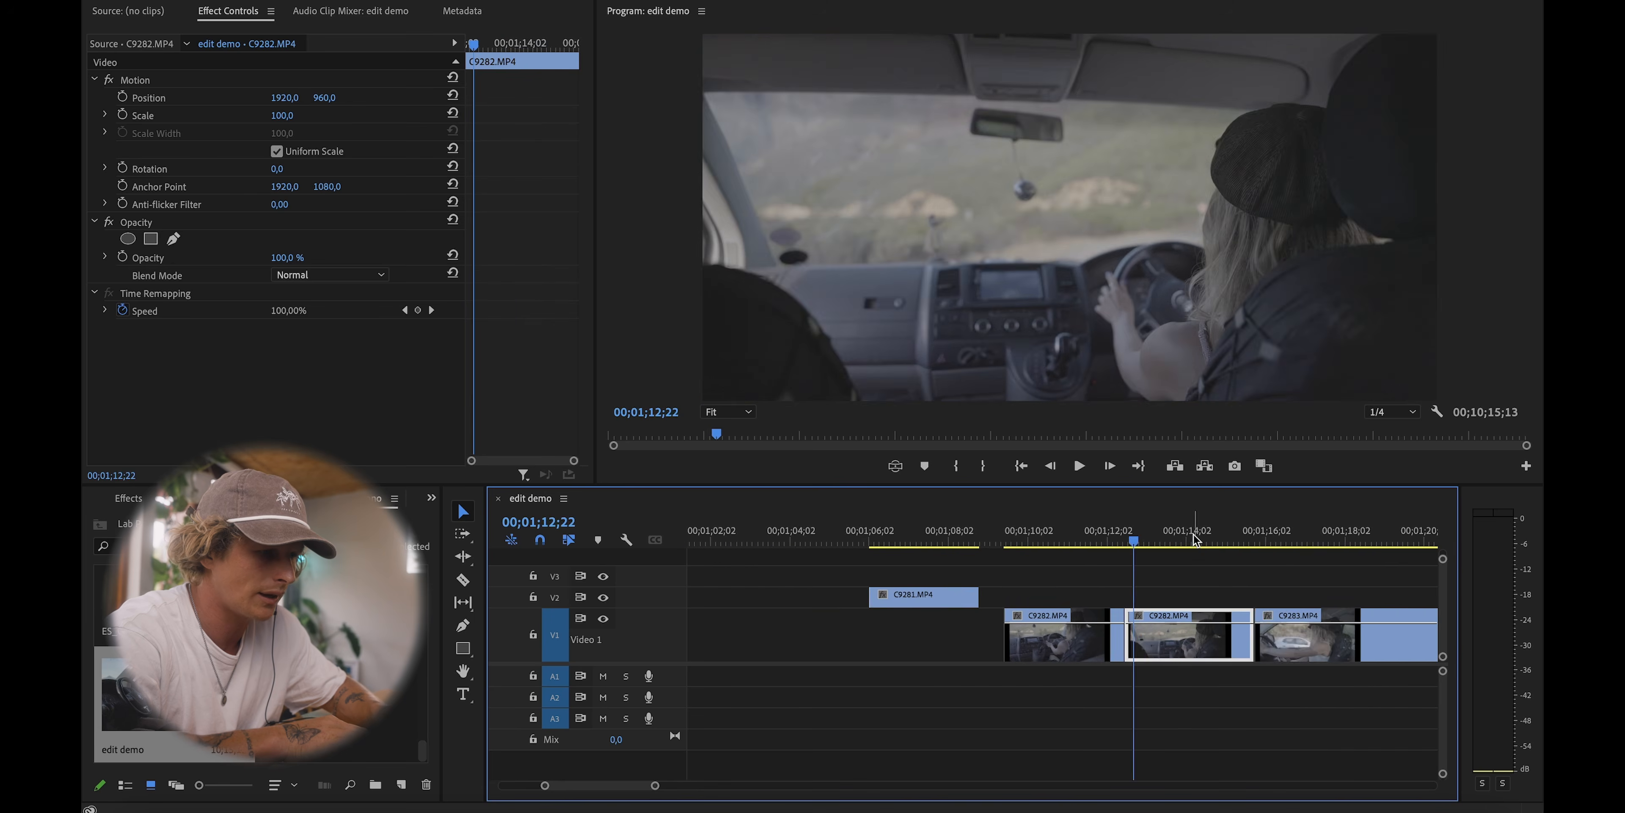
Step: Trim the second C9282 clip to about one second near 00;01;13 and move it up to V2
click(1194, 535)
key(space)
key(minus)
key(equal)
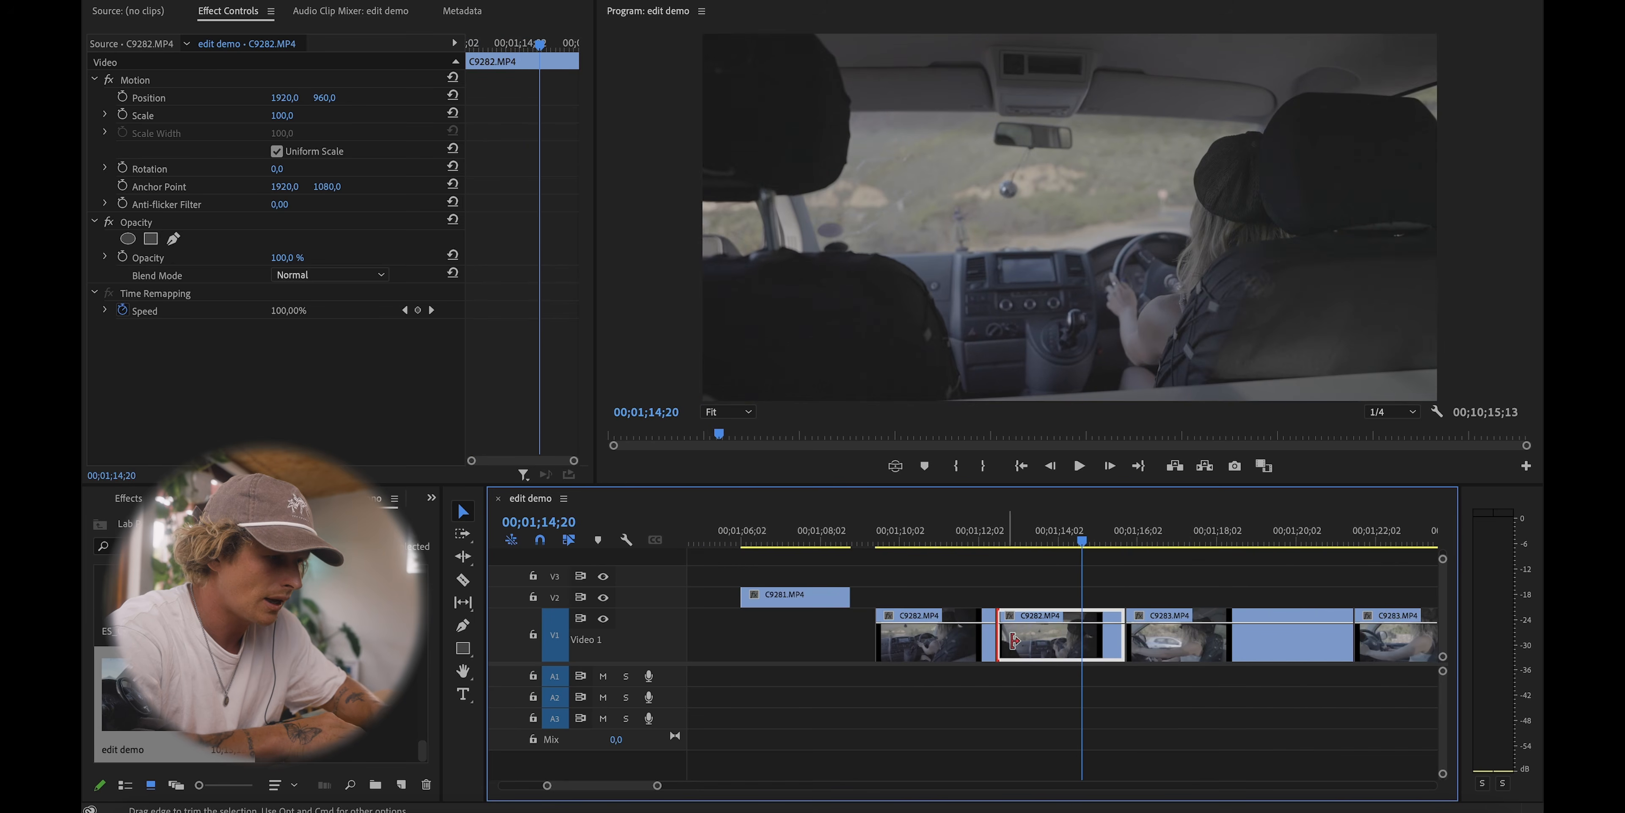
drag(1014, 641, 1050, 609)
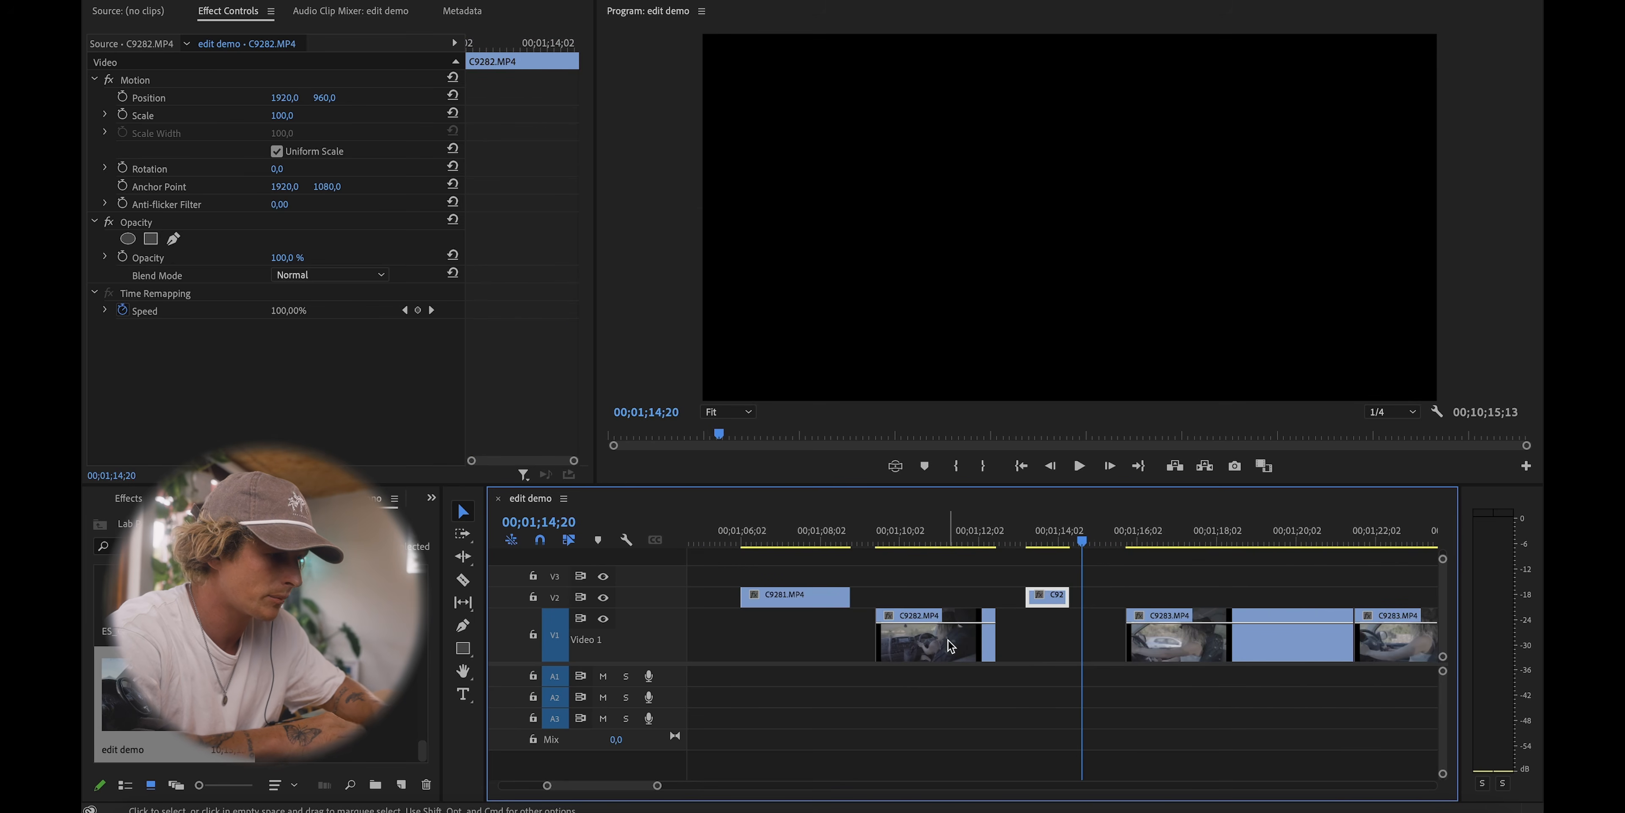
Step: Skim through the C9283 driving footage from about 00;01;17 past 00;01;28 for usable moments
click(1159, 535)
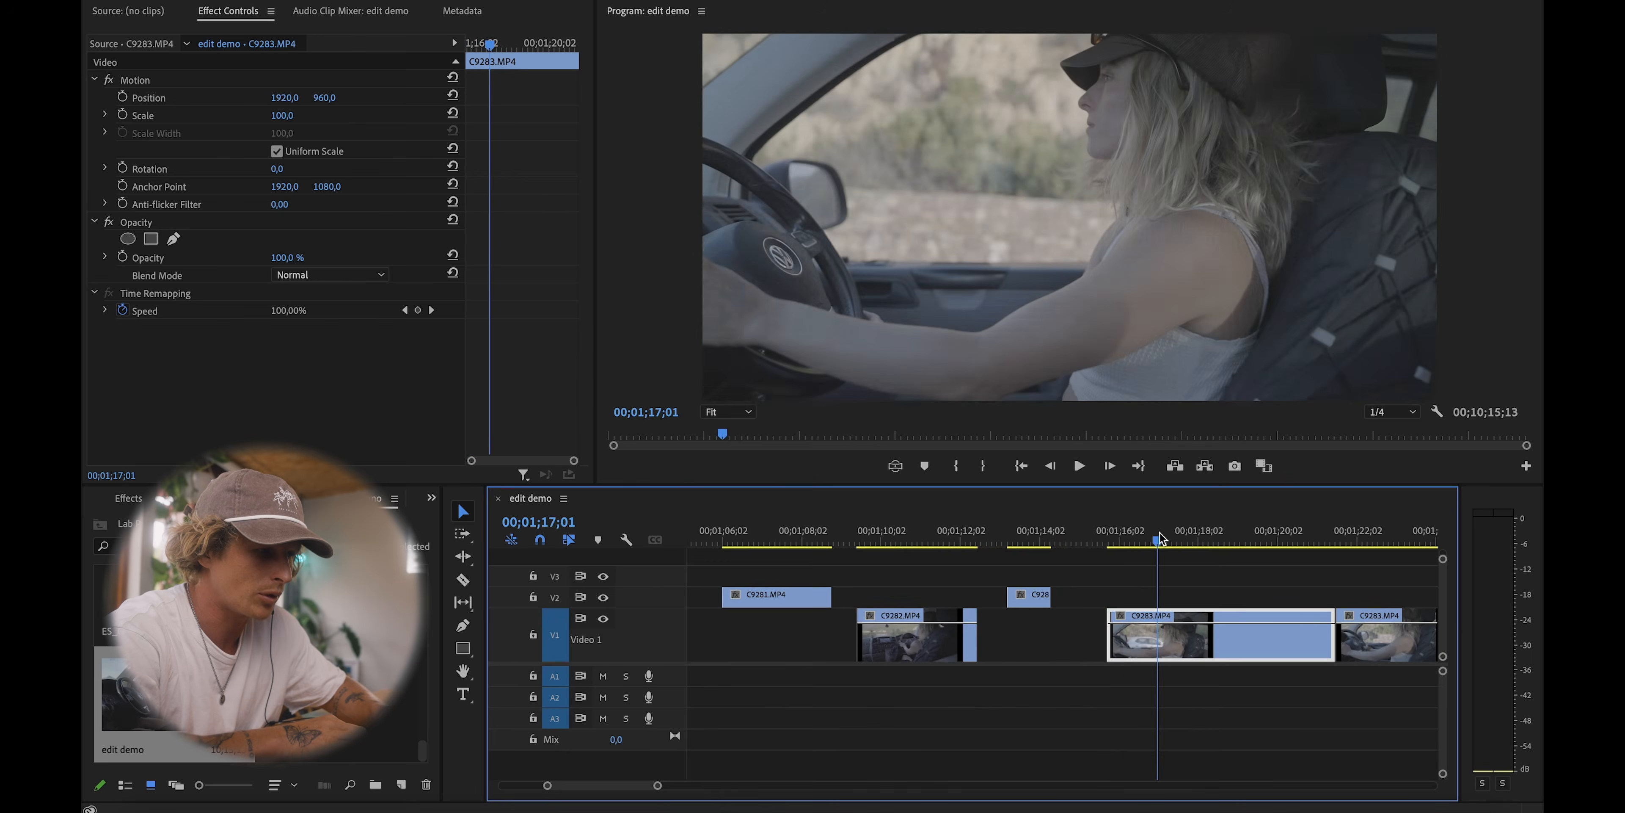
drag(1159, 532, 1199, 532)
key(minus)
click(1180, 534)
click(1217, 535)
key(minus)
click(1201, 534)
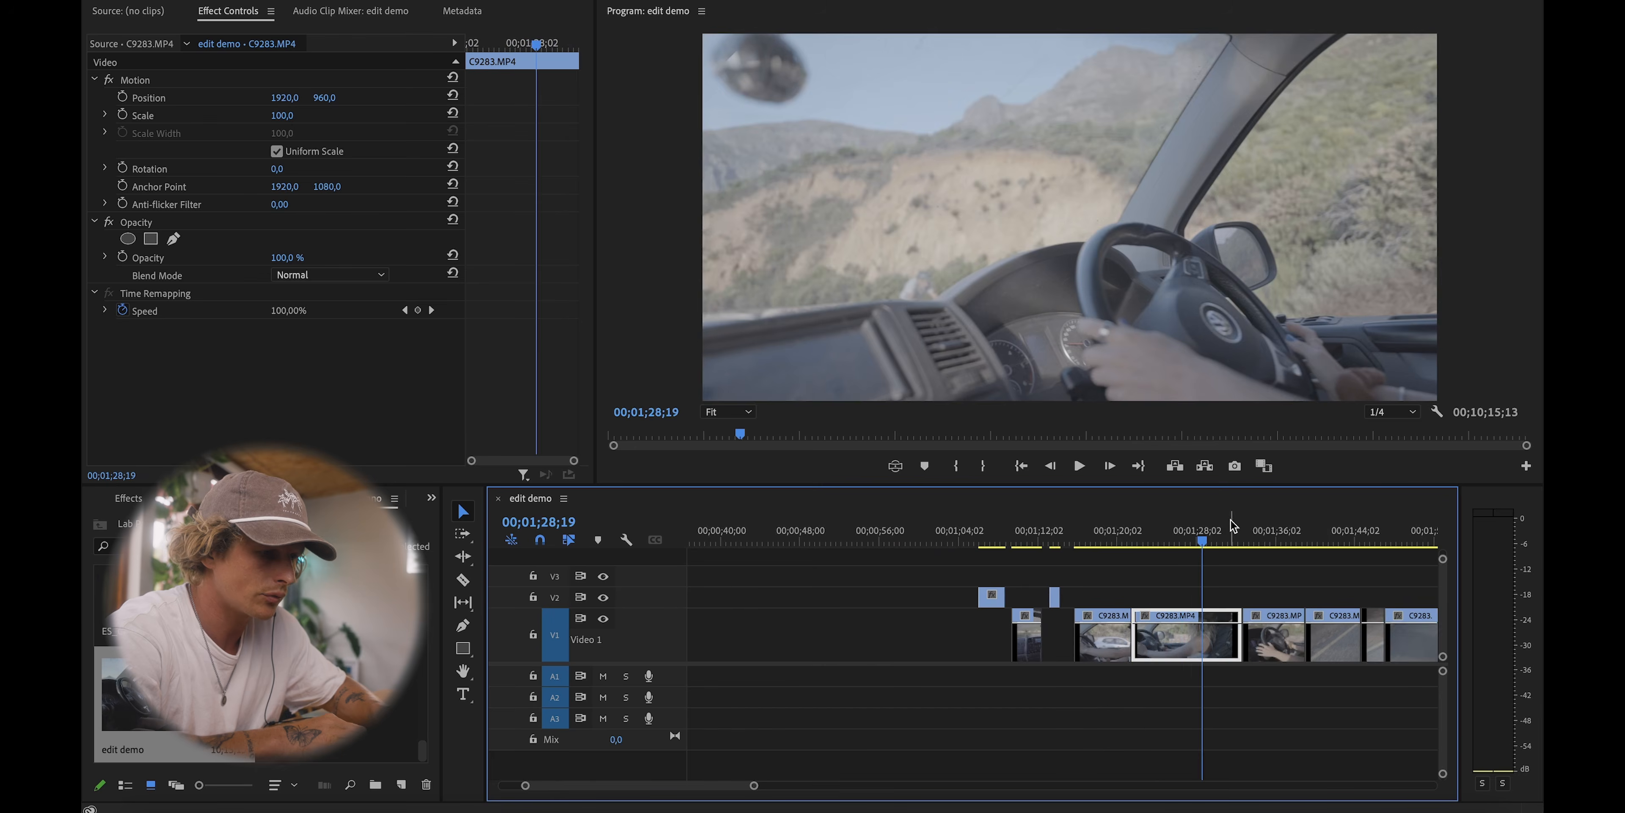
click(1248, 531)
key(equal)
key(minus)
Step: Split the C9283 driving footage and move the sections at about 00;01;36 and 00;01;41 up to V2
click(1094, 531)
key(super+k)
drag(1078, 637, 1080, 592)
click(1118, 531)
key(equal)
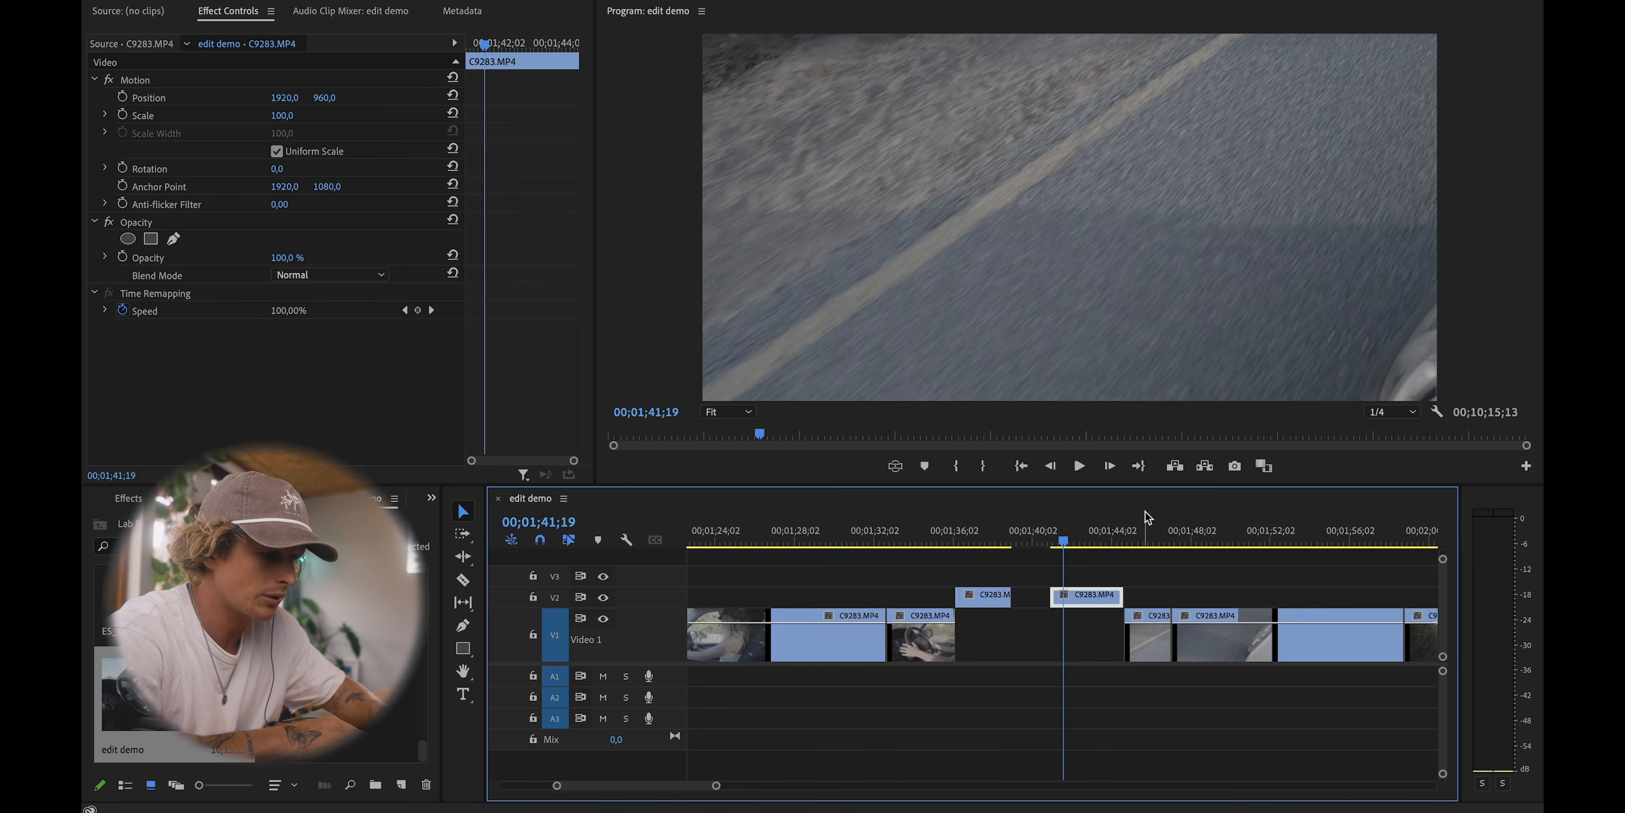
Step: Review the remaining C9283 road footage and skim ahead into the C9284 clip around 00;02;04
click(1145, 531)
key(space)
click(1115, 534)
key(minus)
key(equal)
click(1223, 534)
key(minus)
click(1046, 532)
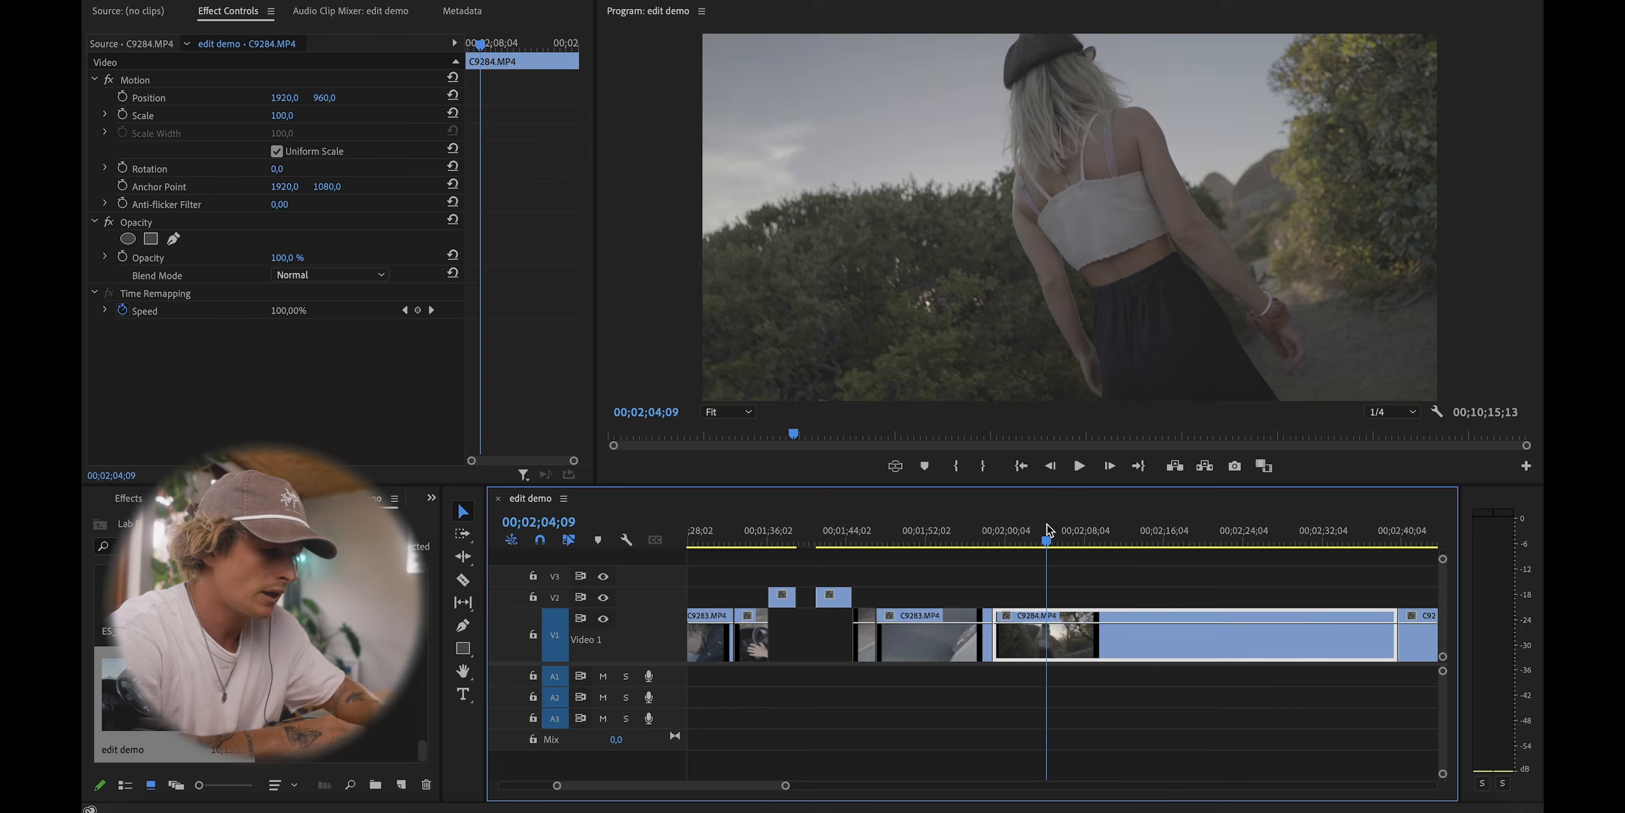
Step: Find the start of the usable walking shot in C9284 and split the clip at 00;02;03;16
click(1015, 531)
scroll(1016, 527, left, 1)
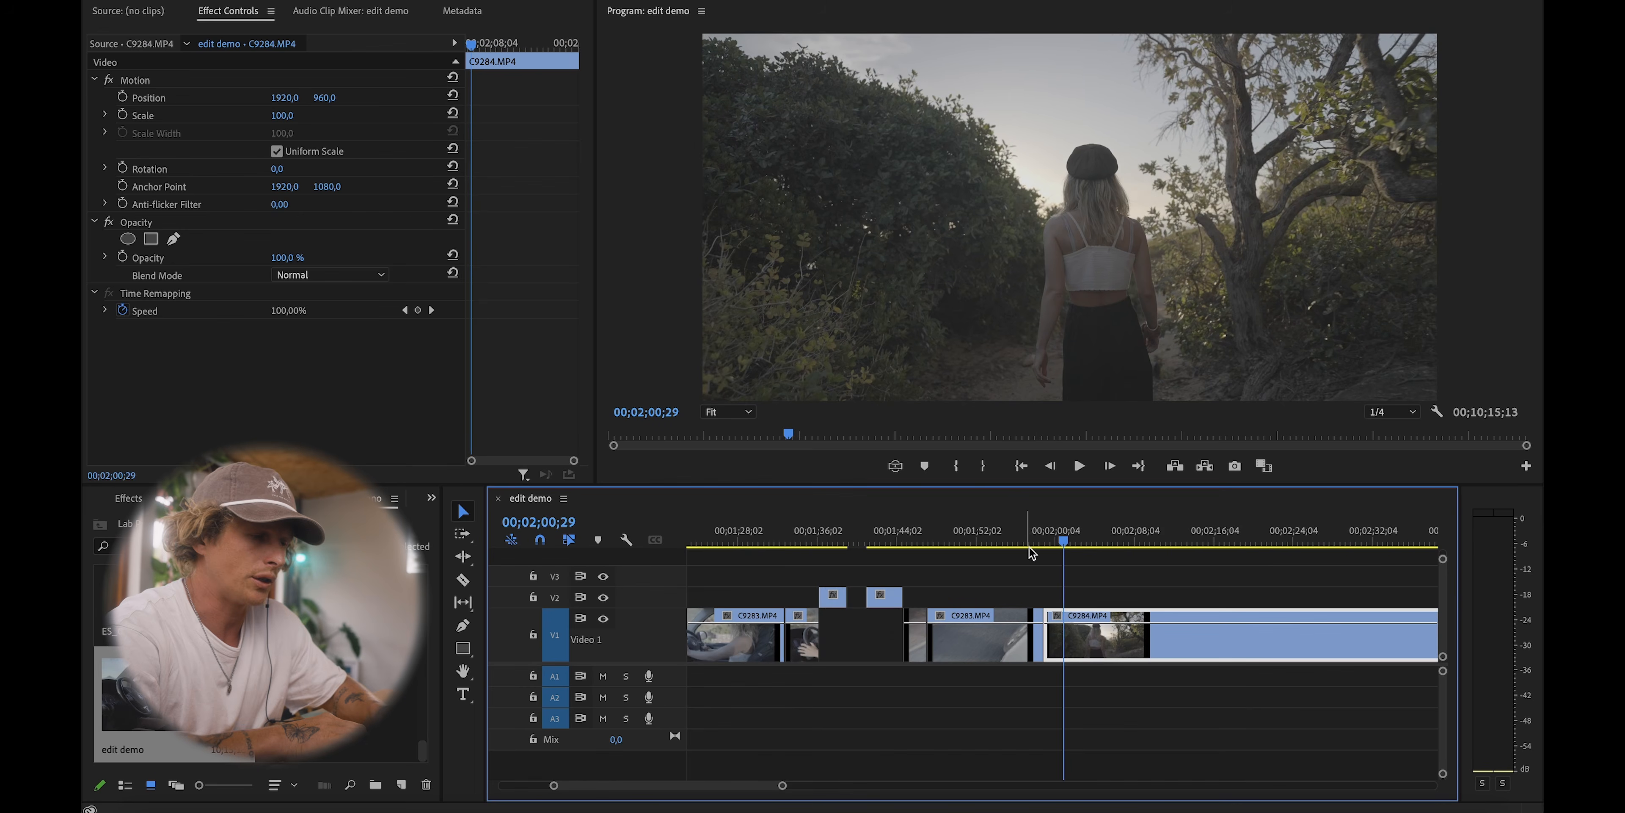
mouse_move(1057, 535)
mouse_down()
mouse_move(1121, 534)
mouse_move(1034, 525)
mouse_up()
scroll(1125, 533, right, 1)
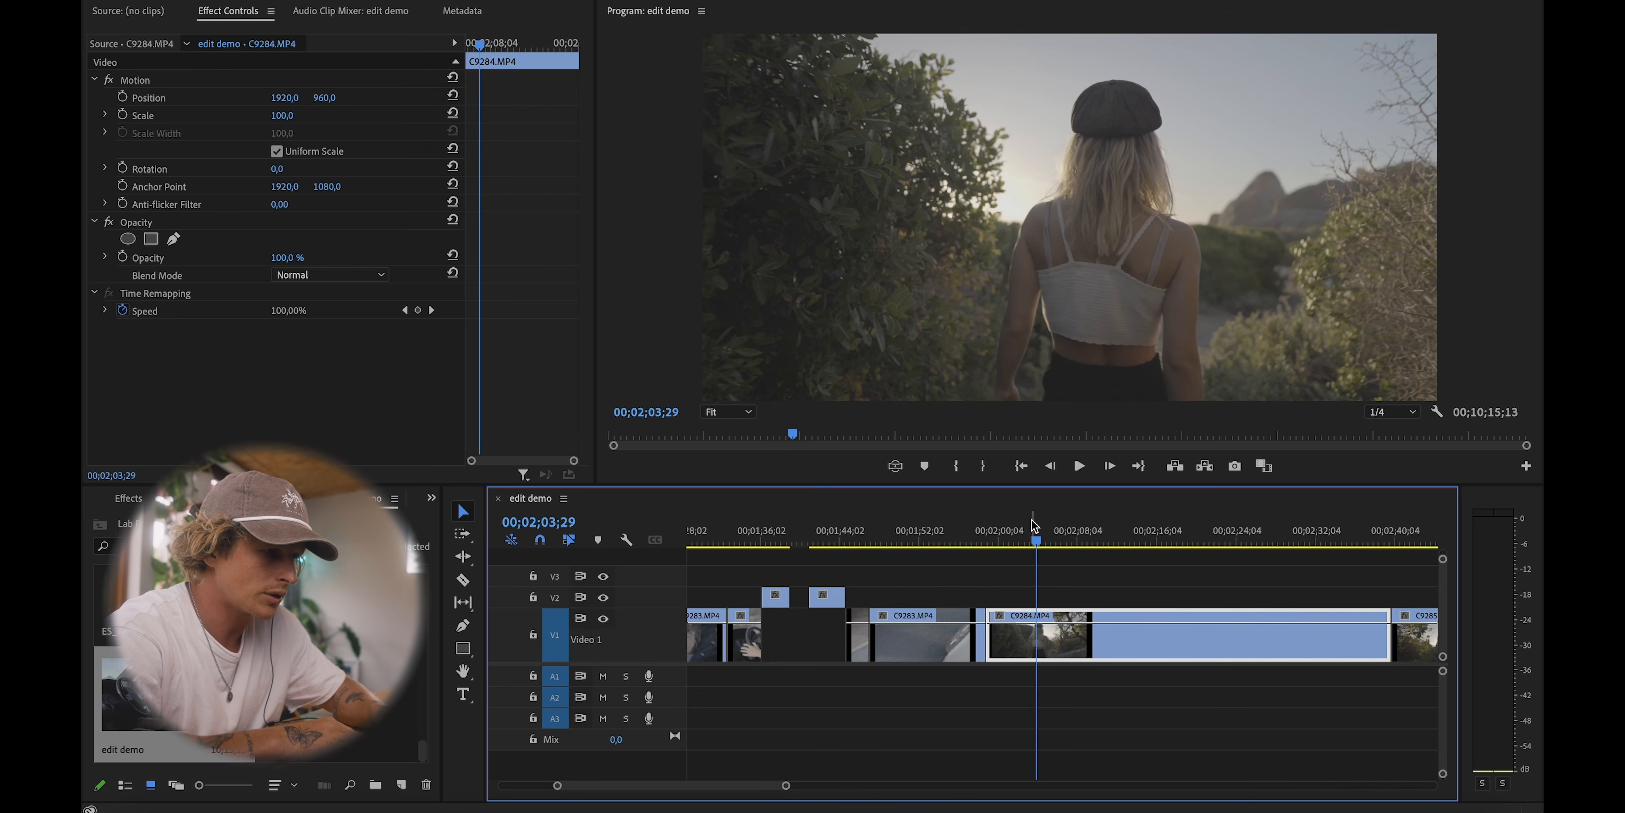
key(ctrl+k)
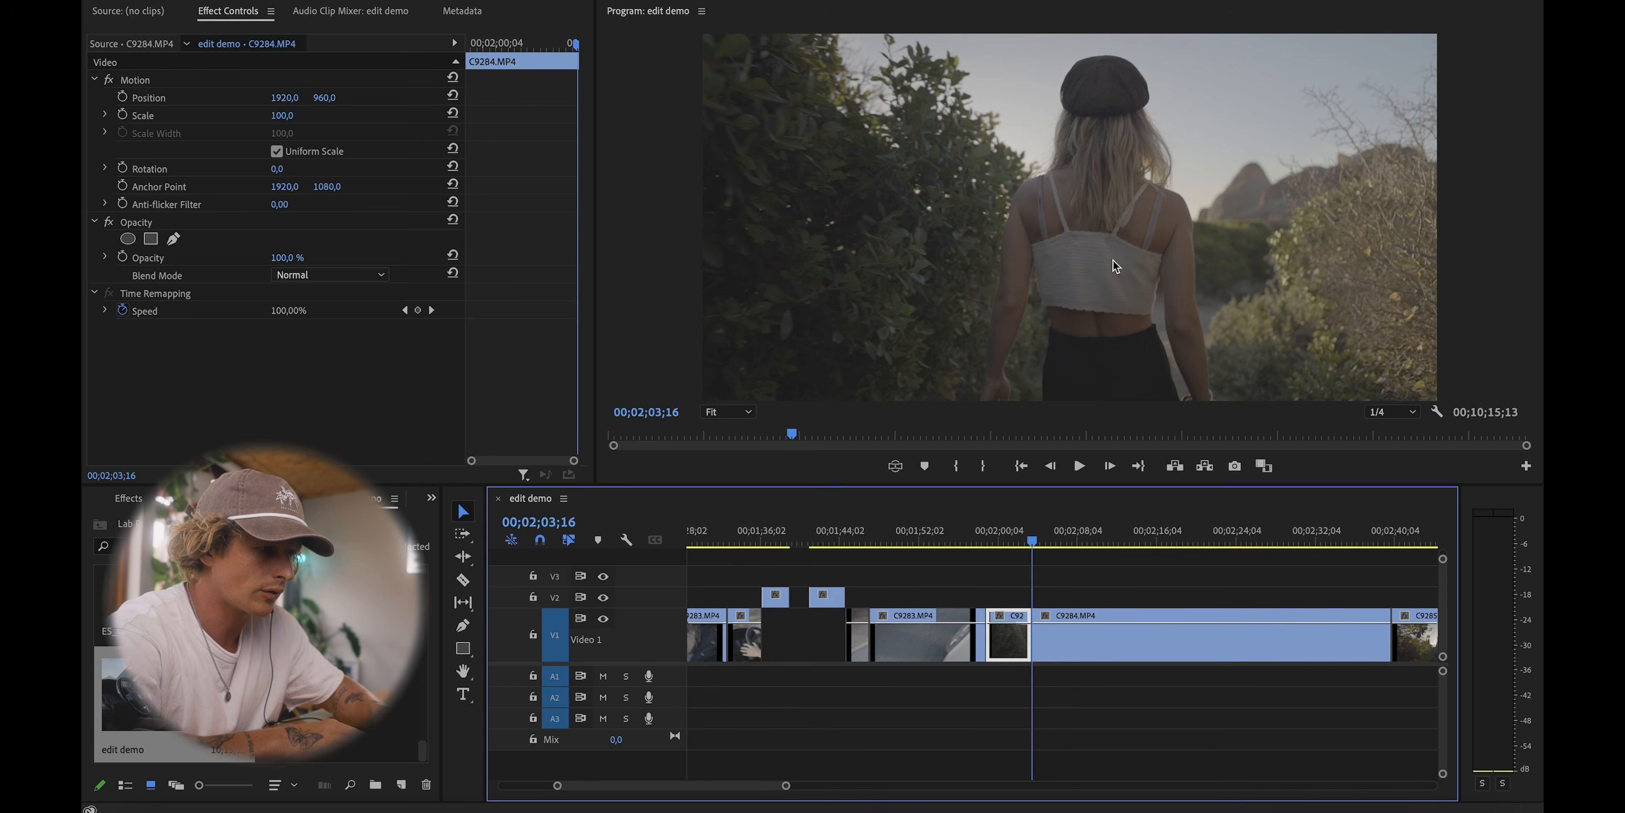
Step: Play the walking shot, split C9284 again at 00;02;06;16 and move the section between the cuts to V2
key(=)
key(space)
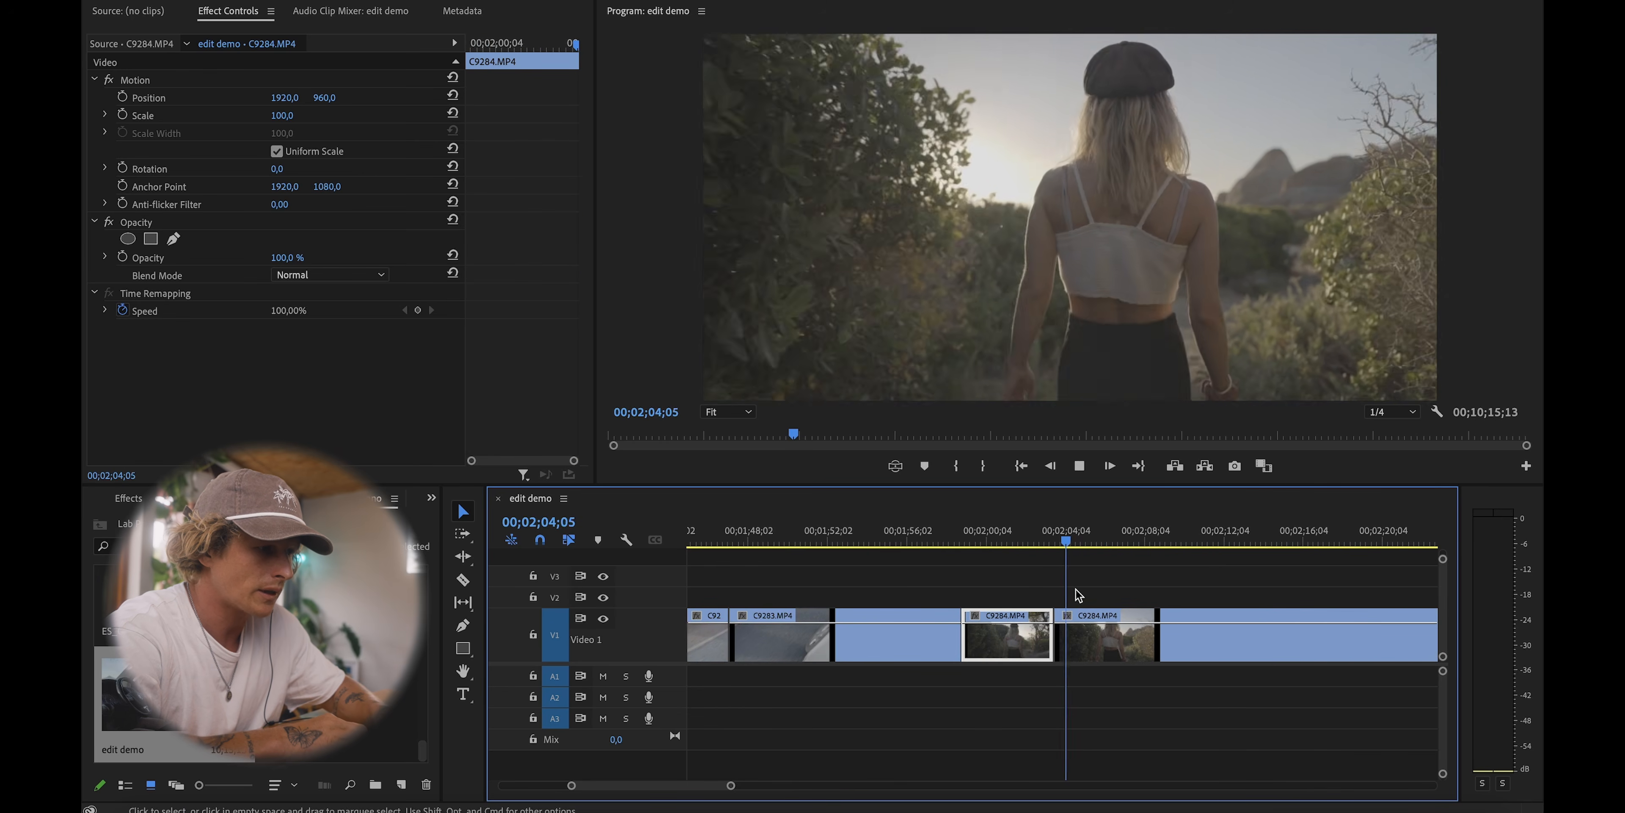
key(space)
click(1134, 658)
key(=)
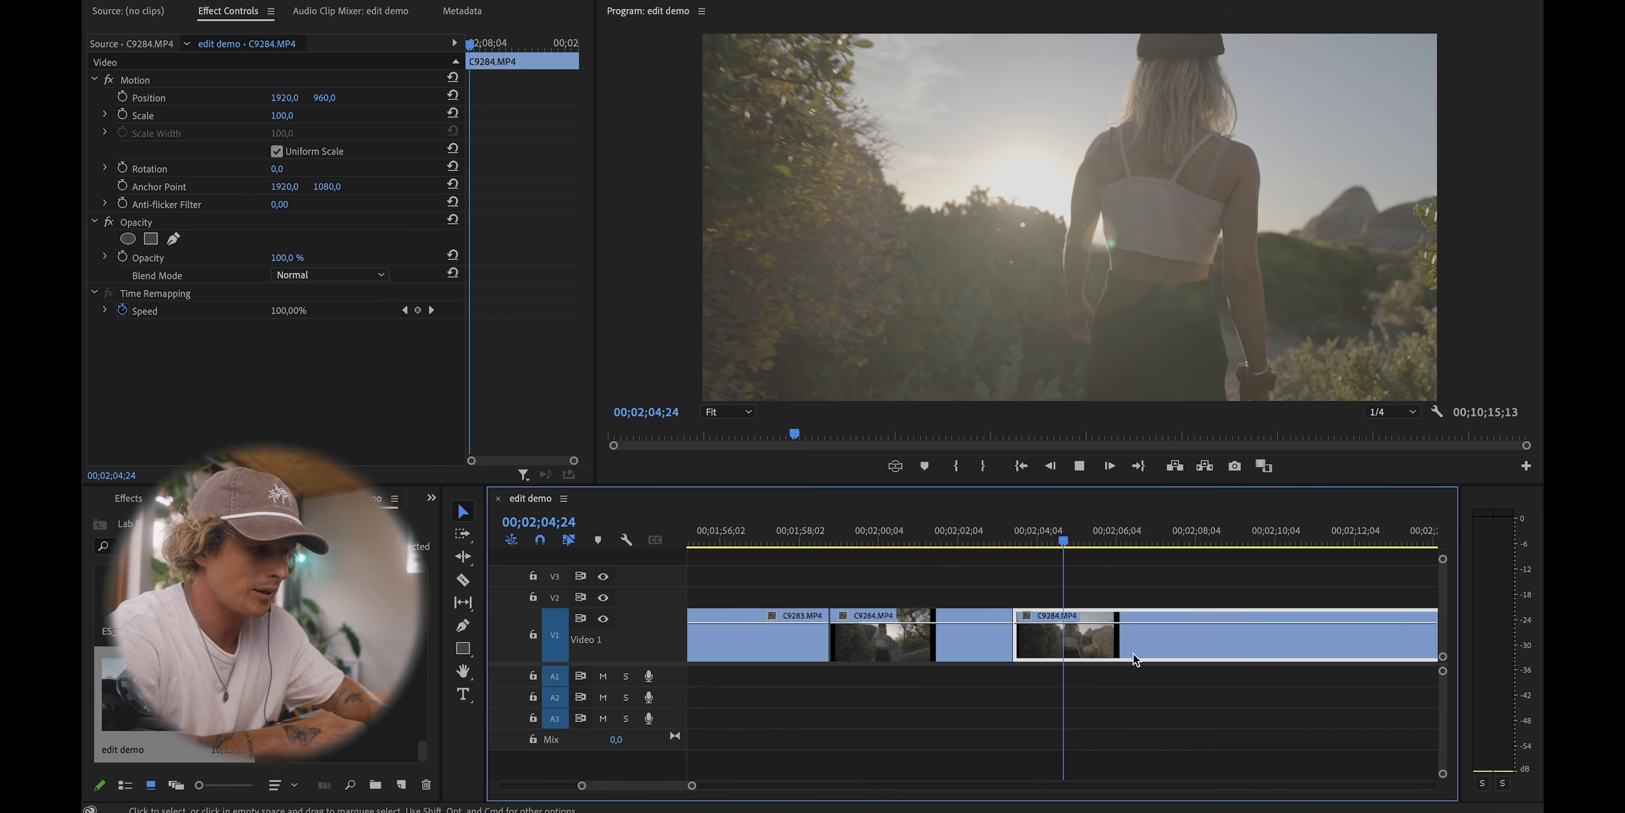
key(space)
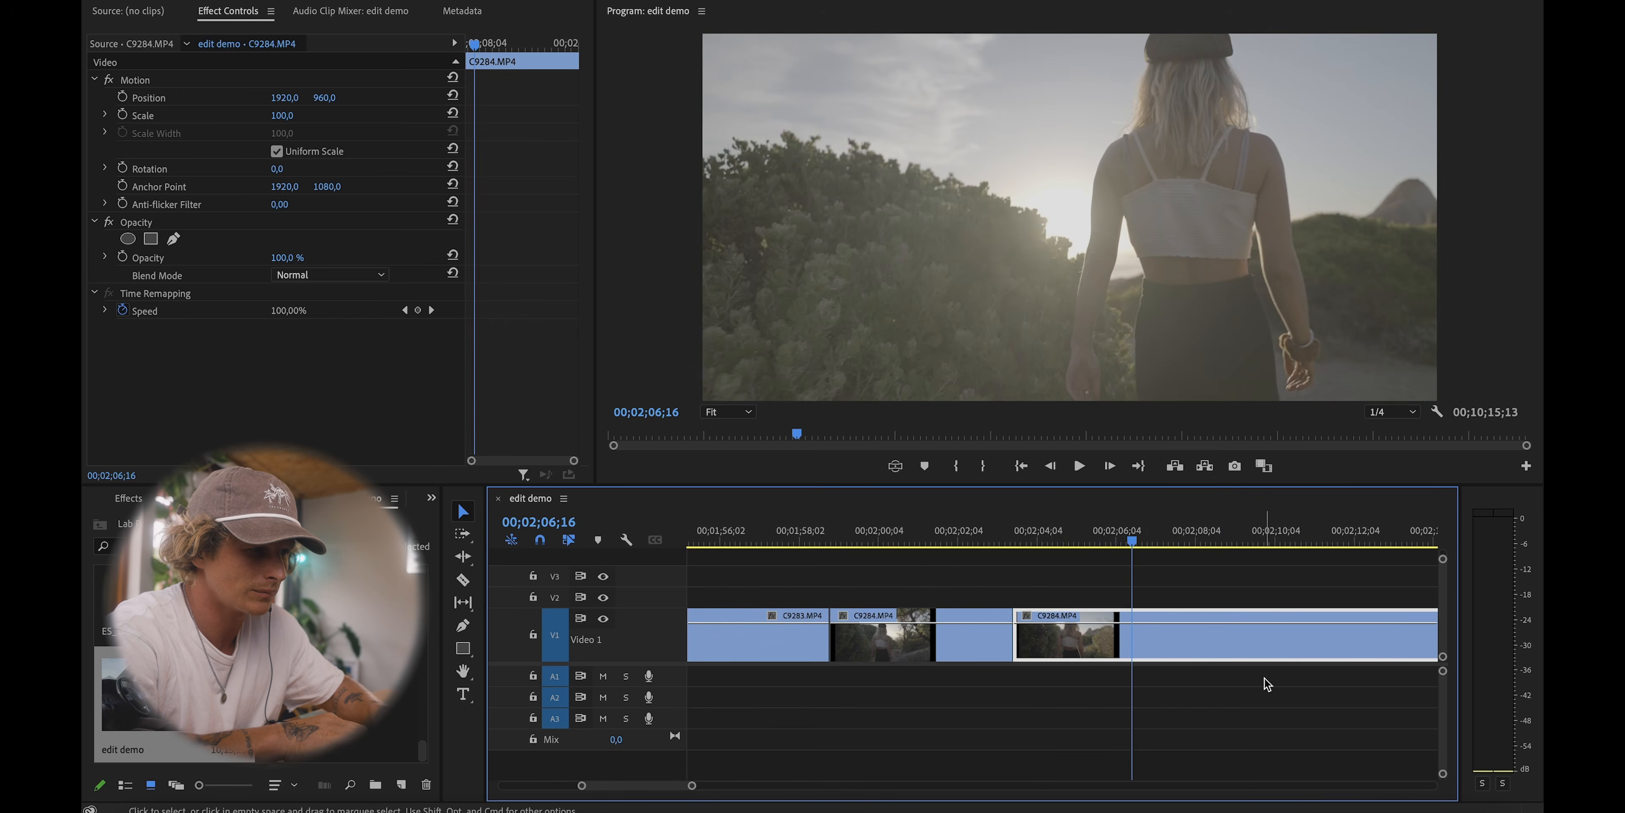
drag(1083, 627, 1082, 597)
Step: Review the following C9284 walking footage and split the clip at 00;02;13;07
key(minus)
click(1149, 539)
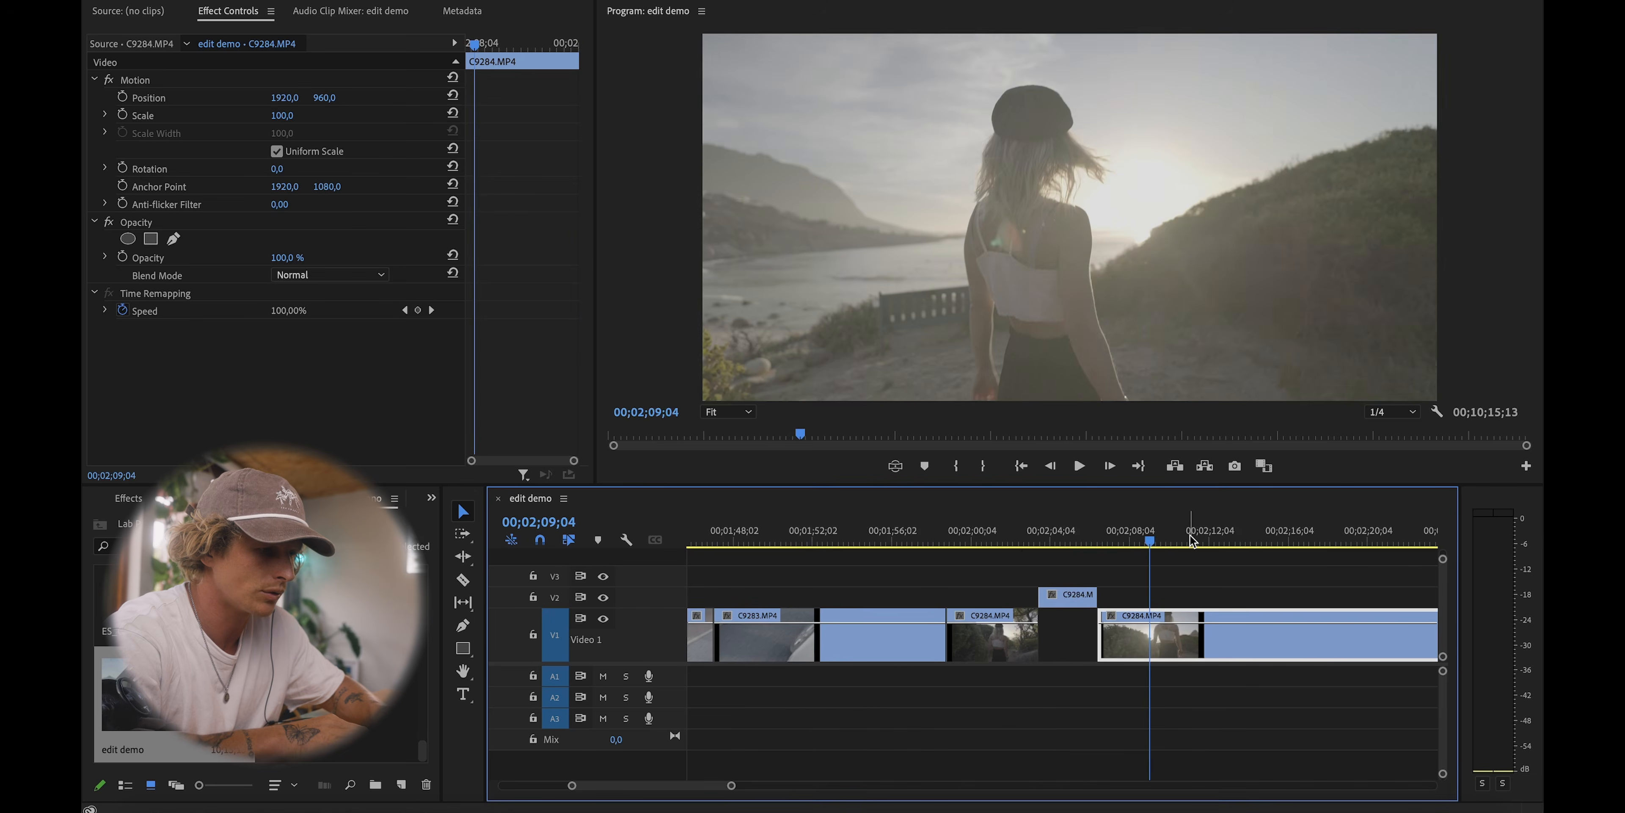
key(minus)
drag(1147, 530, 1128, 526)
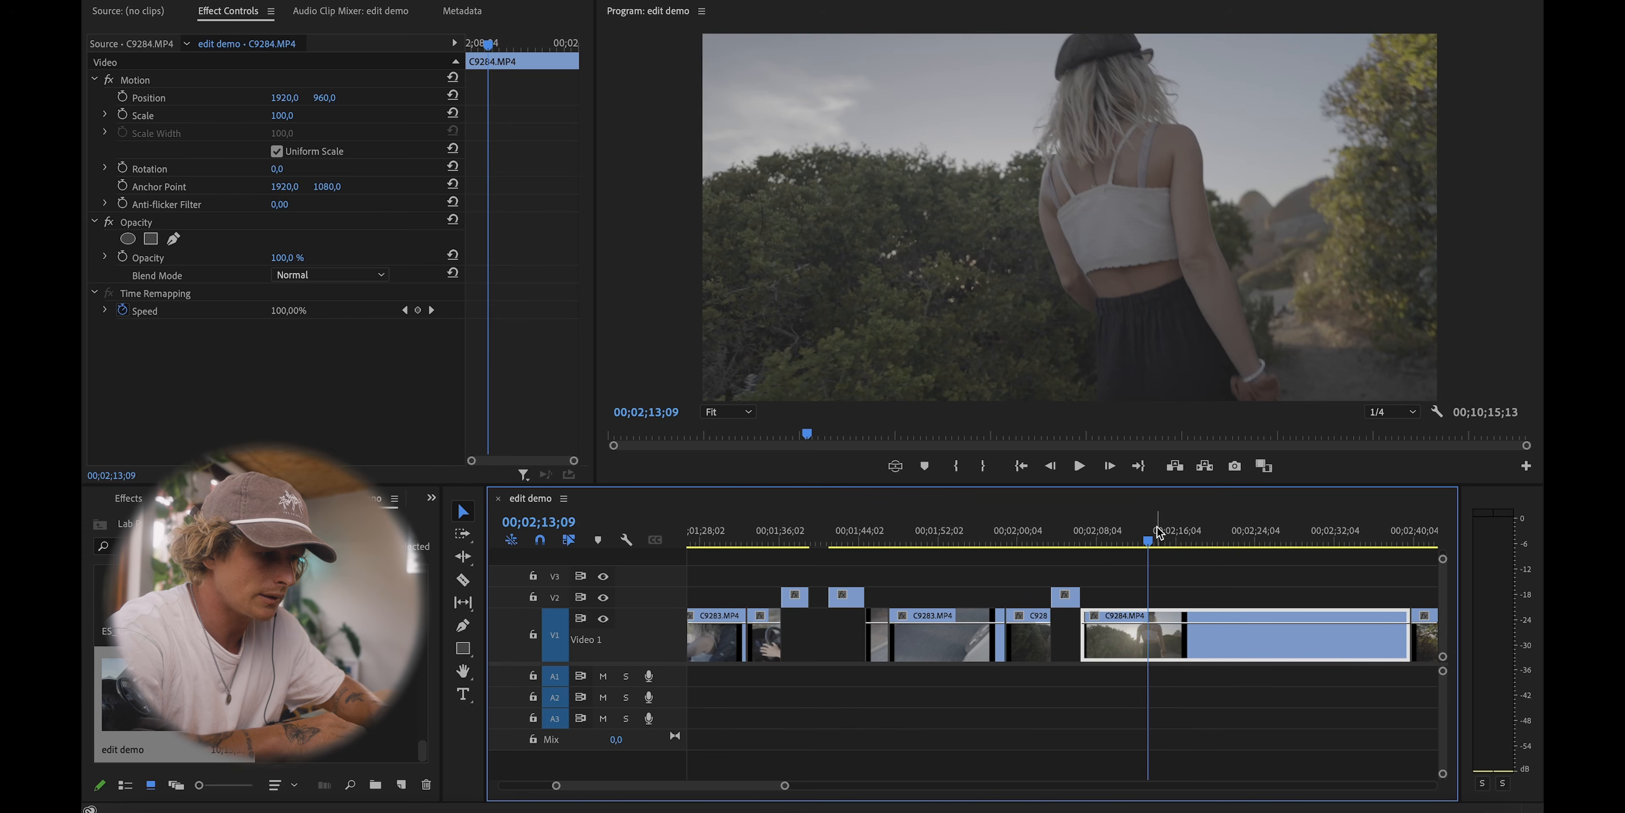
key(equal)
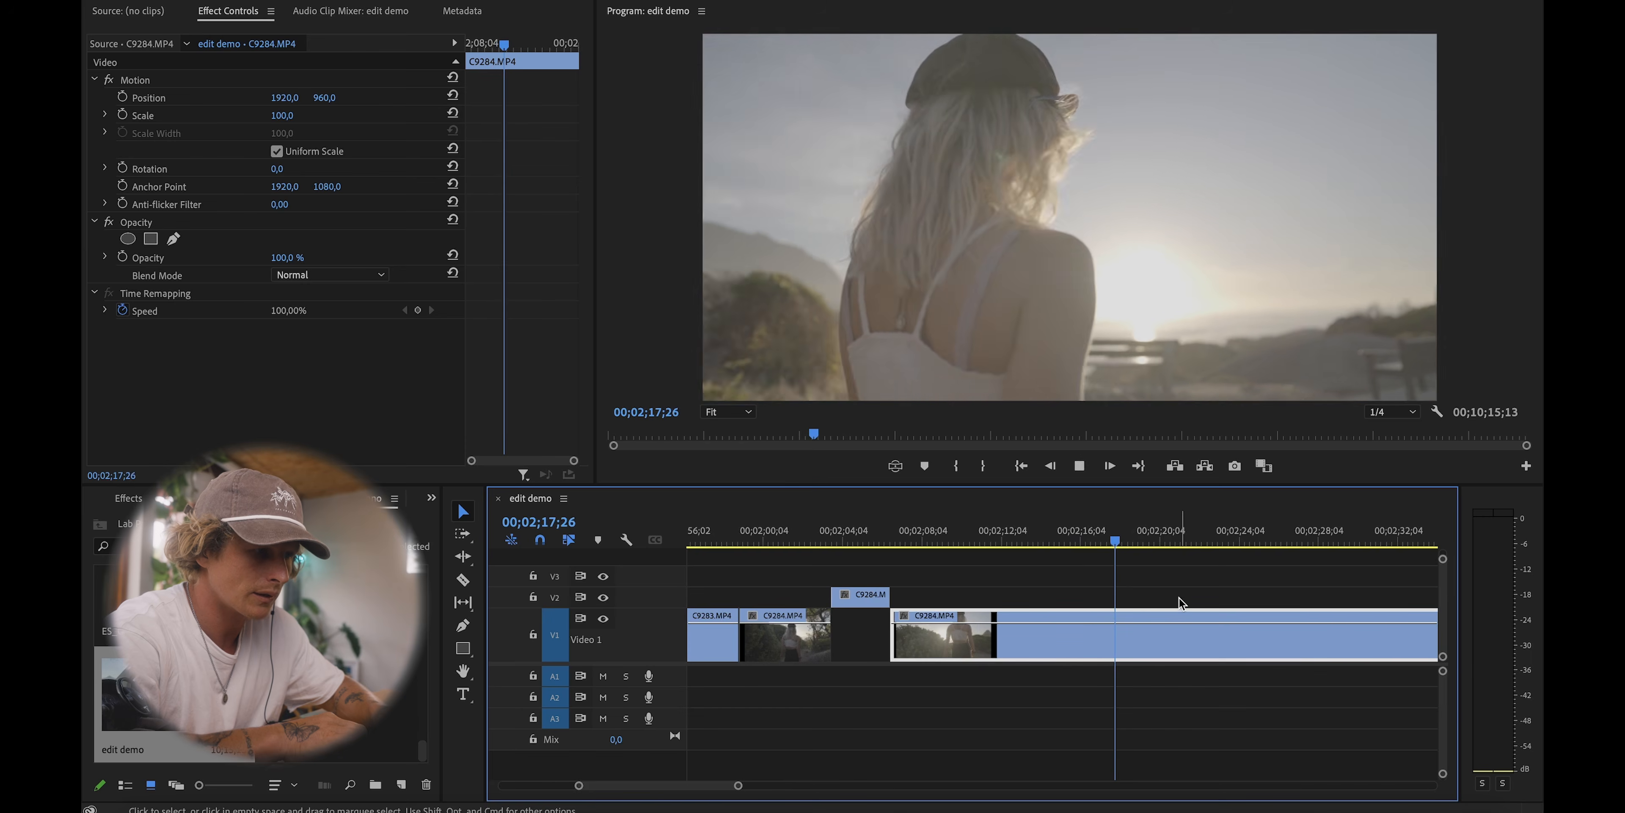
key(space)
key(ctrl+k)
Step: Move the C9284 section from 00;02;13;07 to 00;02;19;28 up to V2 and return the earlier C9284 section to V1
click(1156, 533)
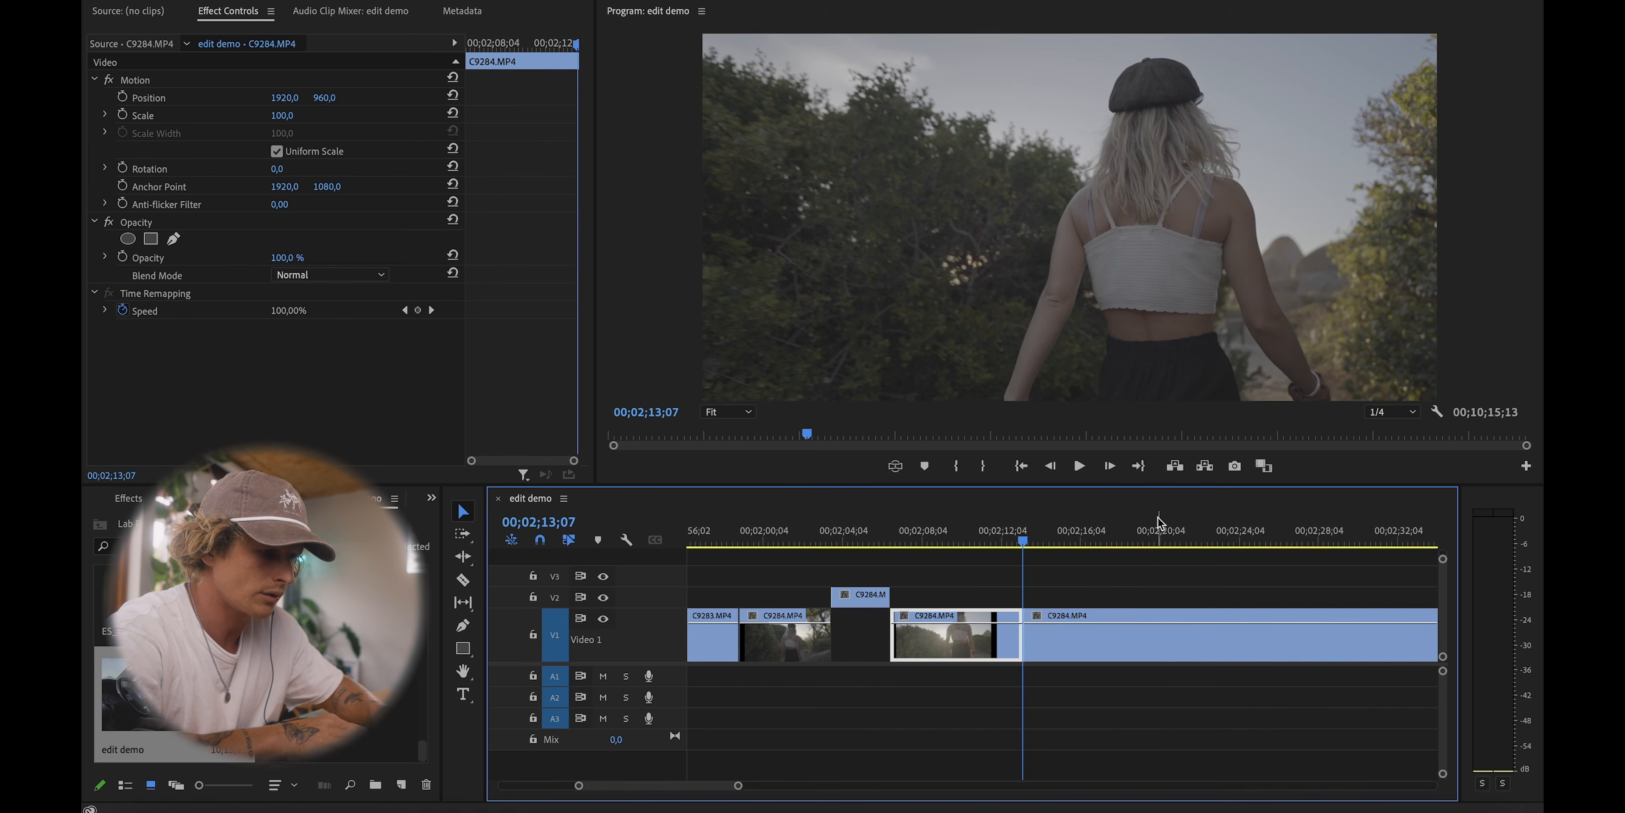
click(1098, 640)
drag(1088, 644, 1088, 598)
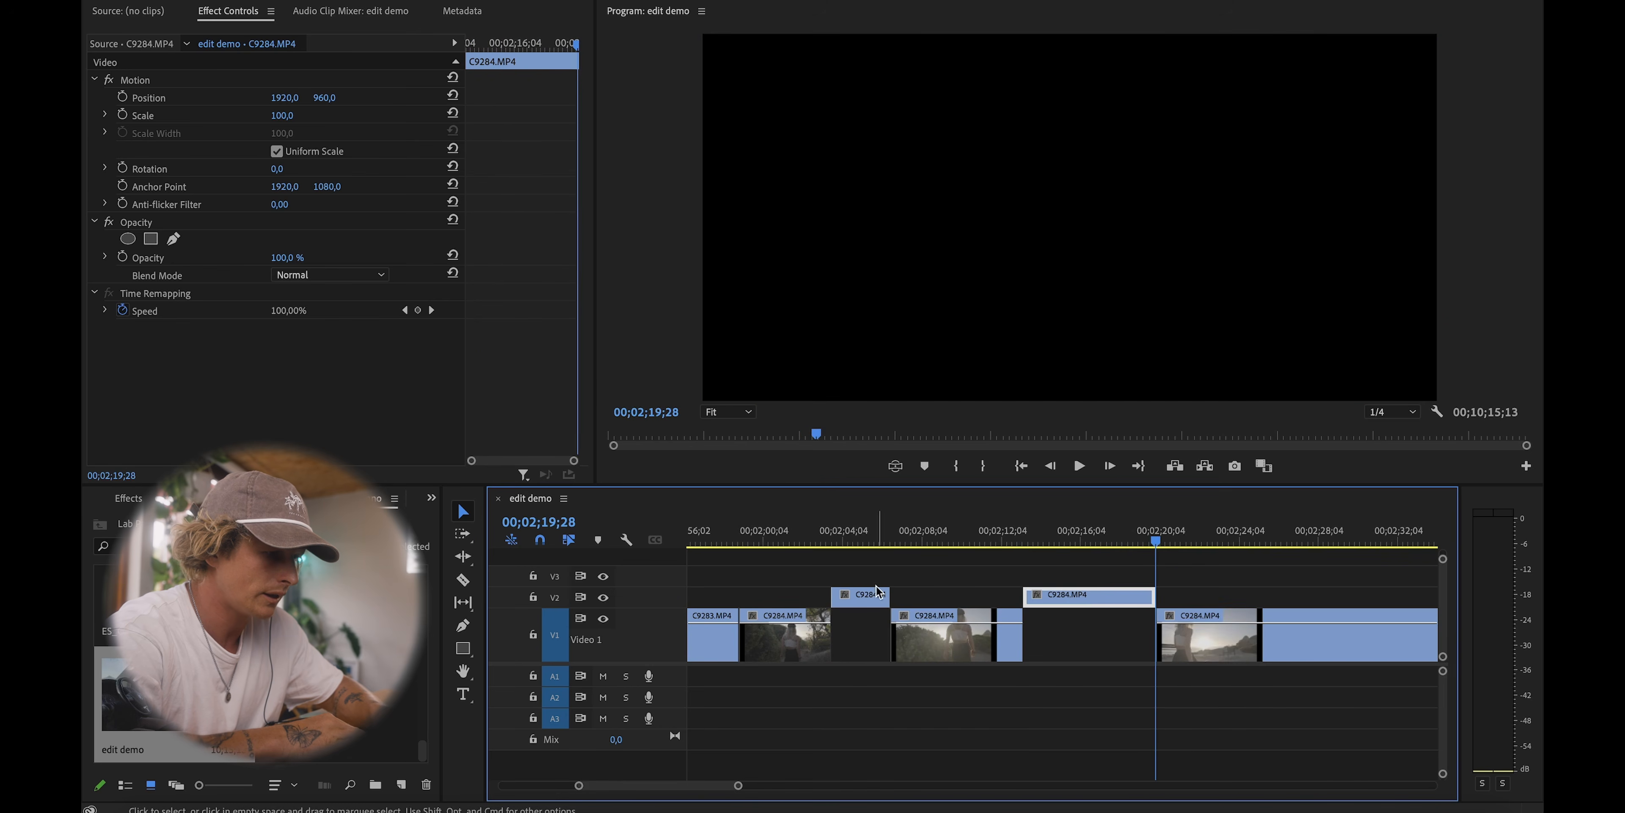
drag(862, 603, 865, 609)
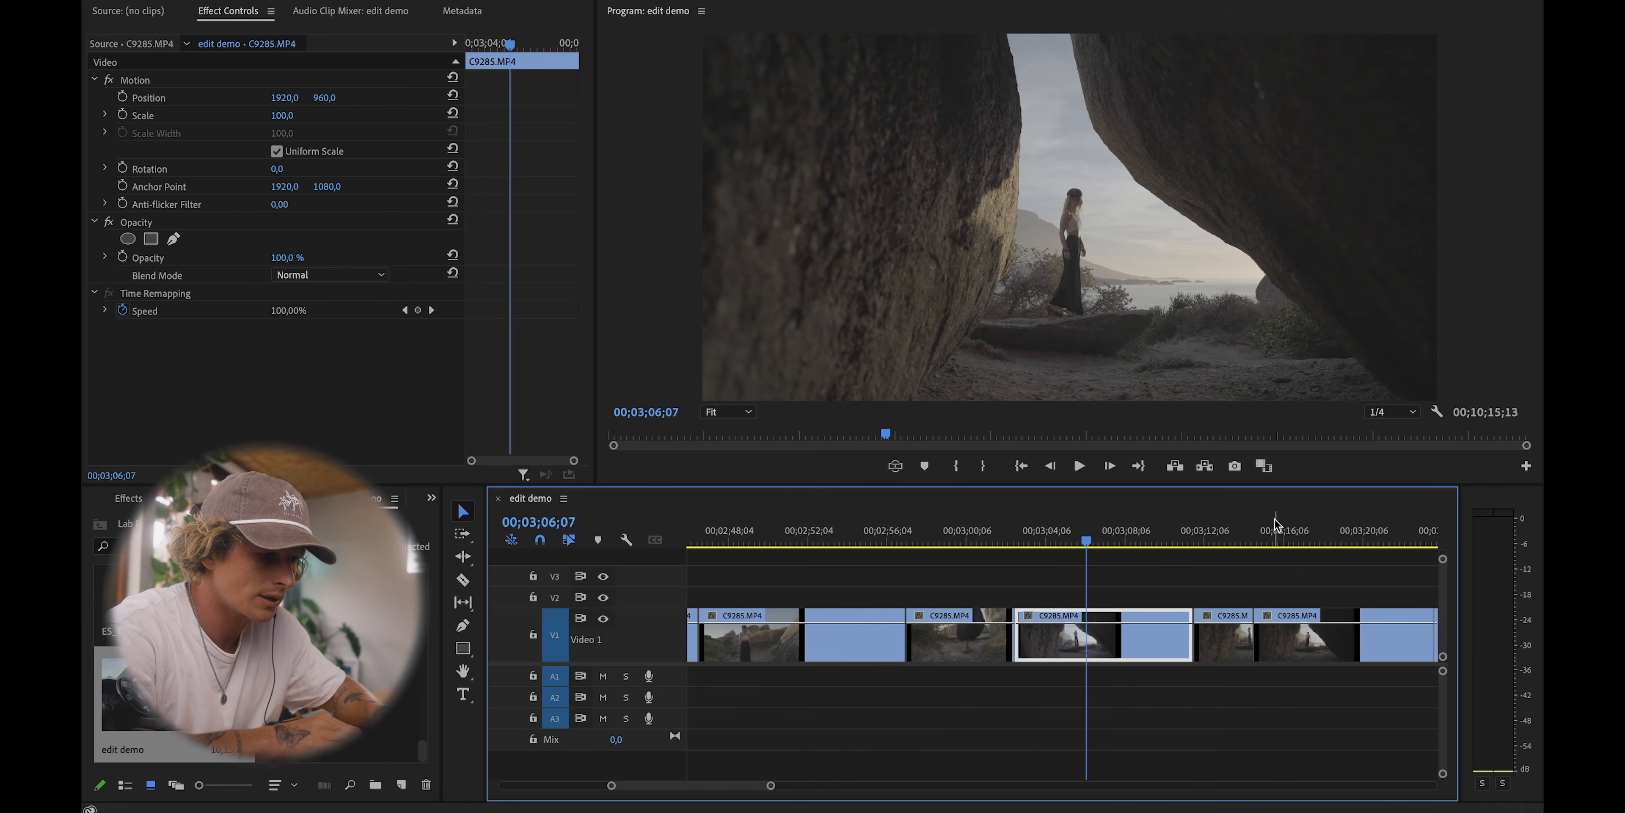
Step: Compare the C9285 shots between the rocks and move the short C9285 clip at about 00;03;12 up to V2
click(1214, 528)
scroll(1206, 529, down, 3)
drag(1076, 535, 1166, 532)
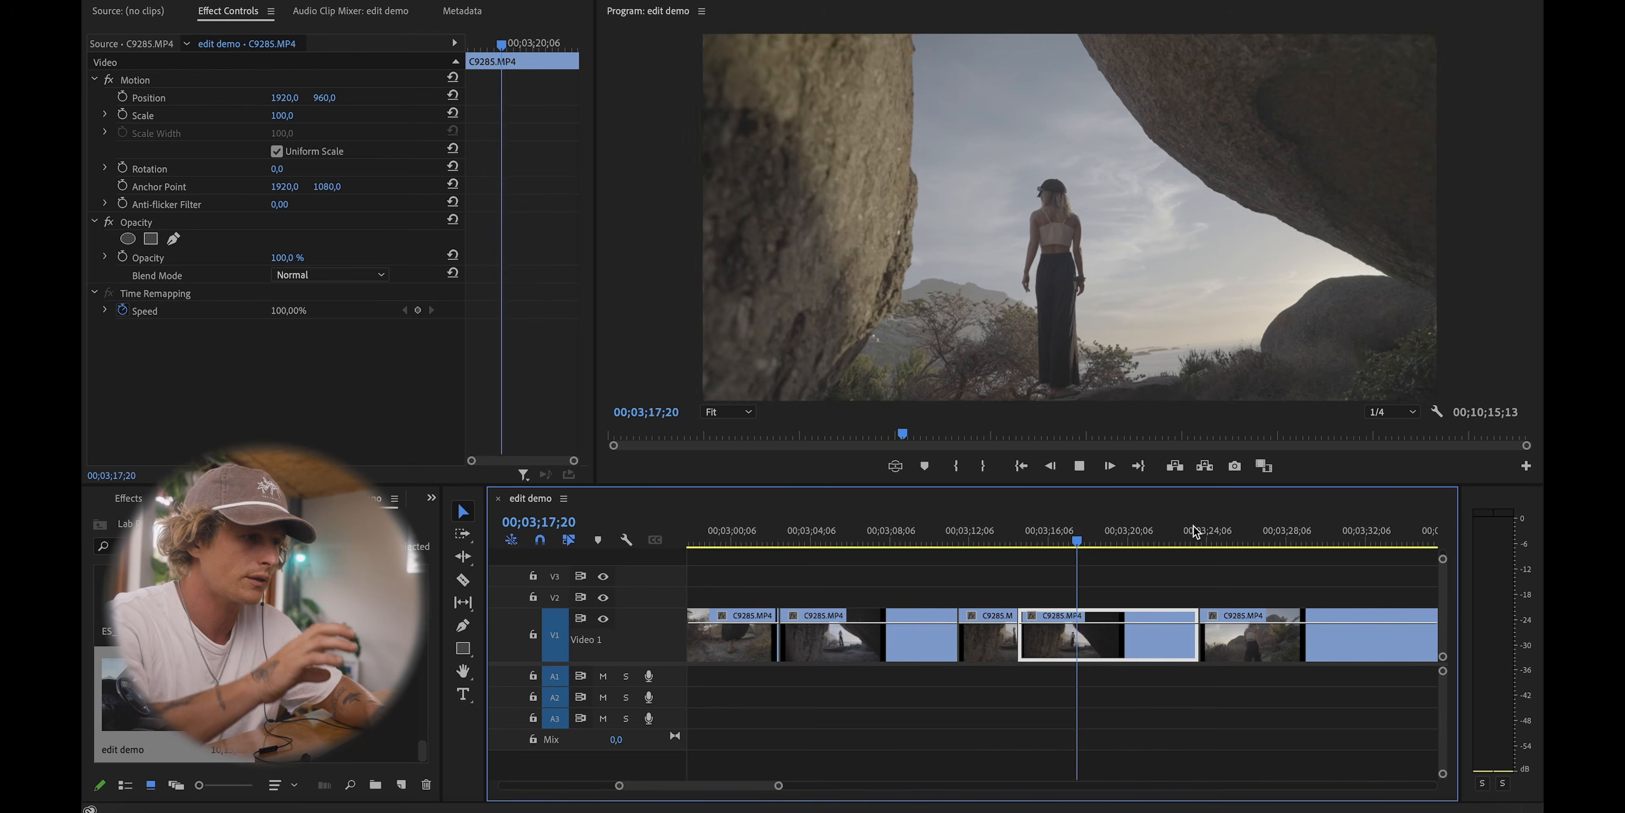
key(space)
scroll(1195, 532, down, 1)
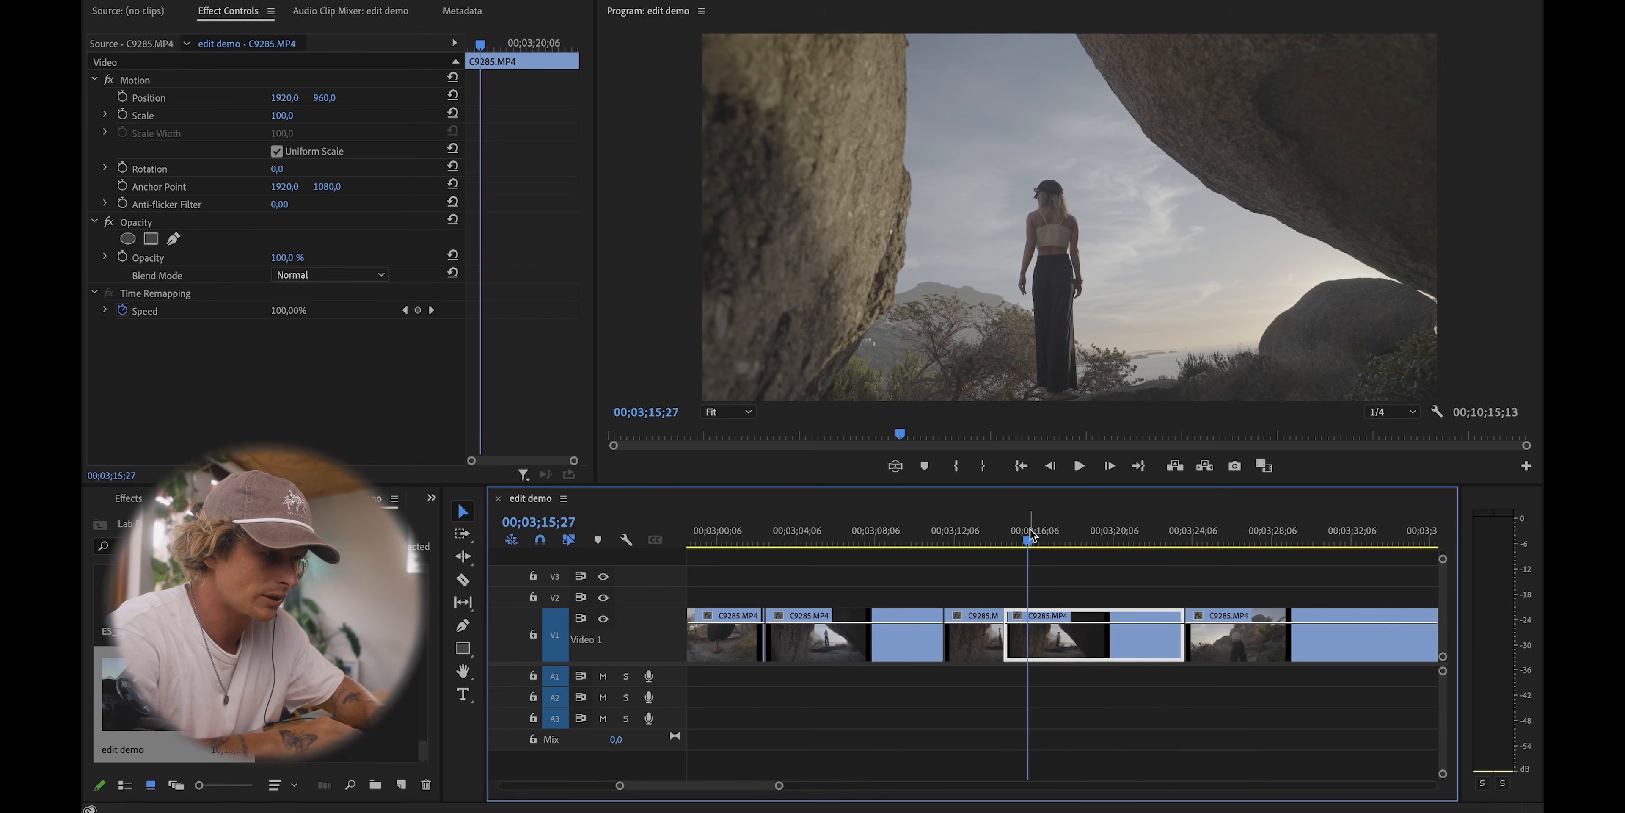
key(space)
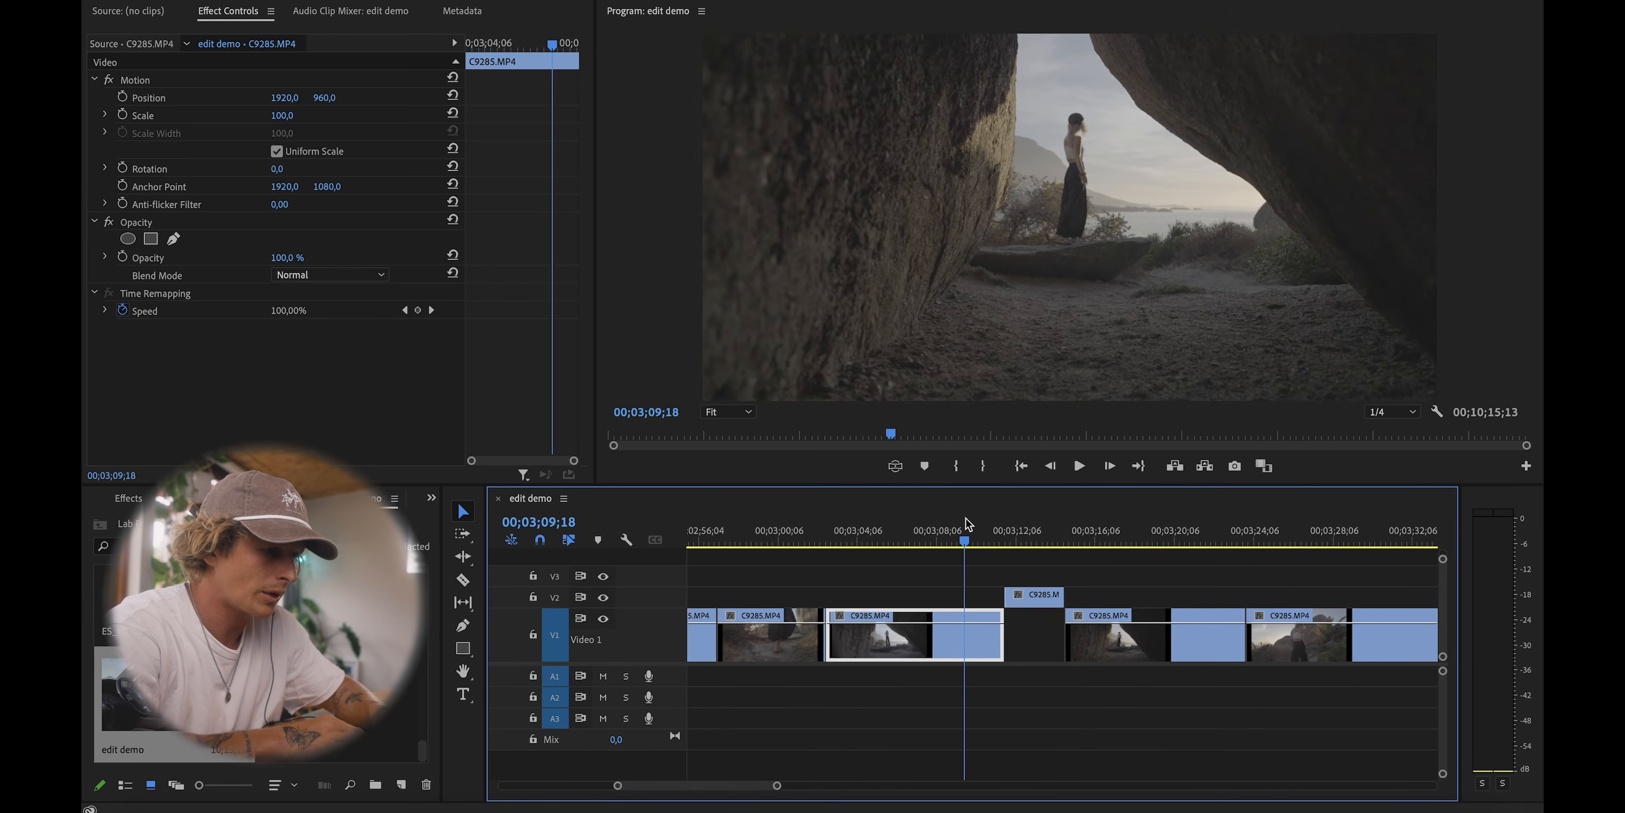
Step: Review the wide C9285 shot between the rocks, from about 00;03;03 to 00;03;12
key(space)
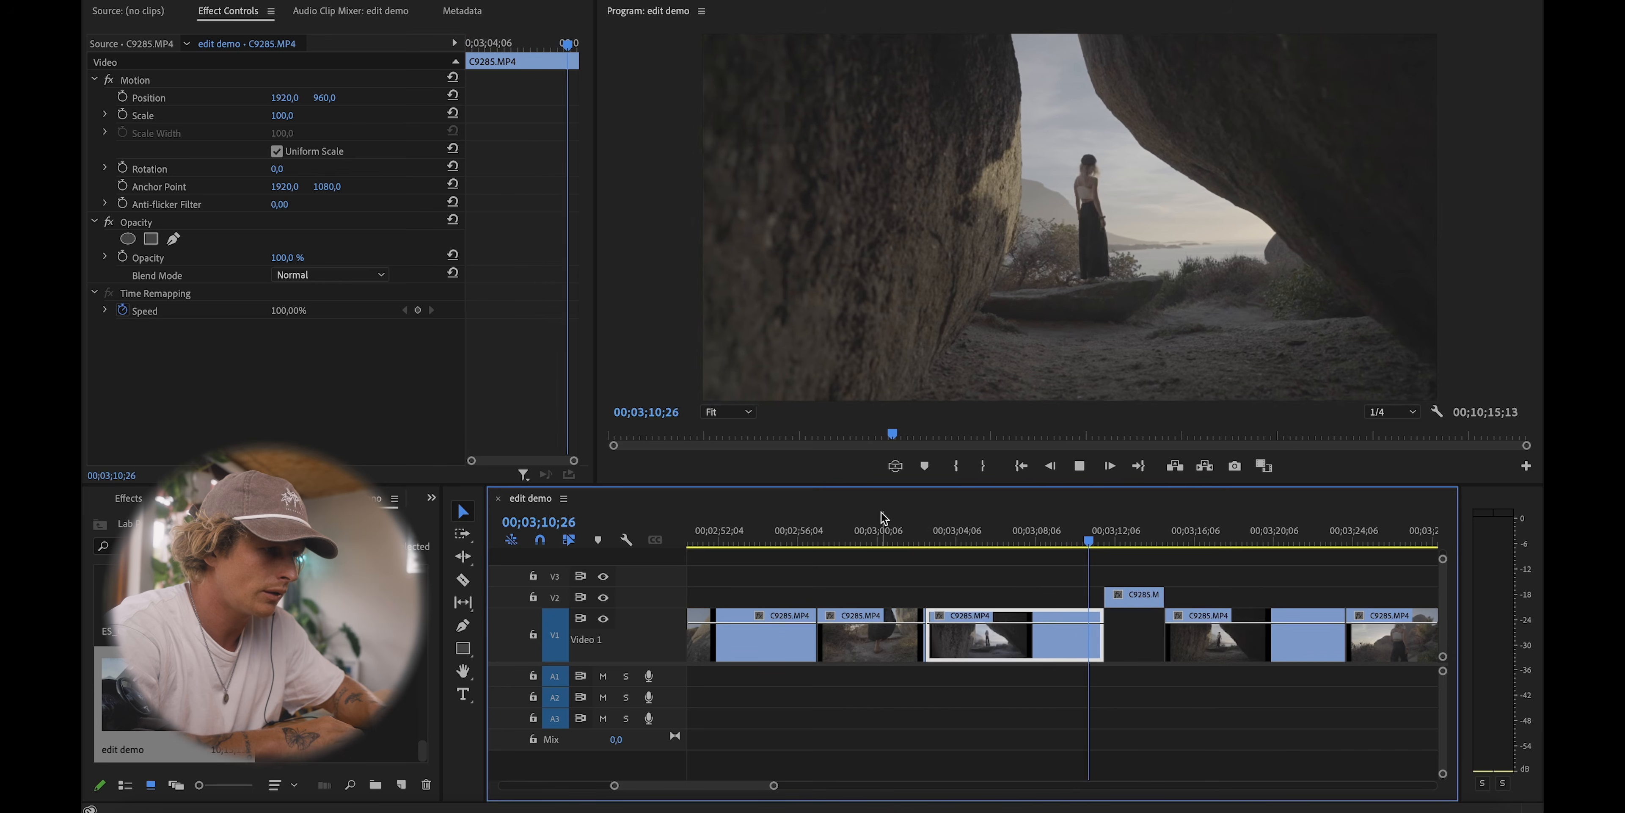
click(949, 524)
key(Left)
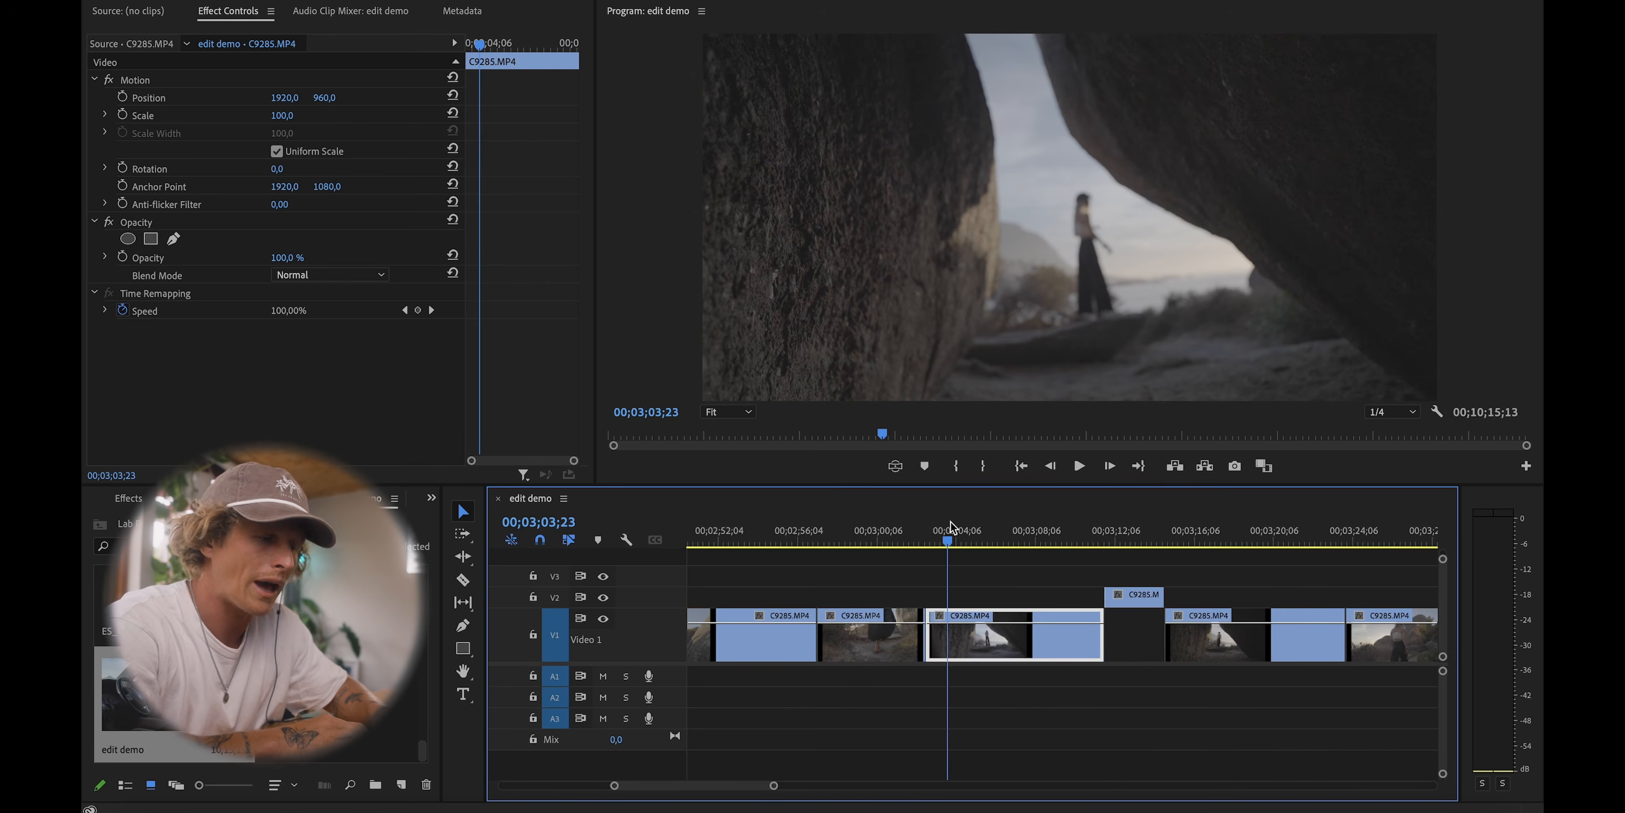
scroll(953, 527, up, 2)
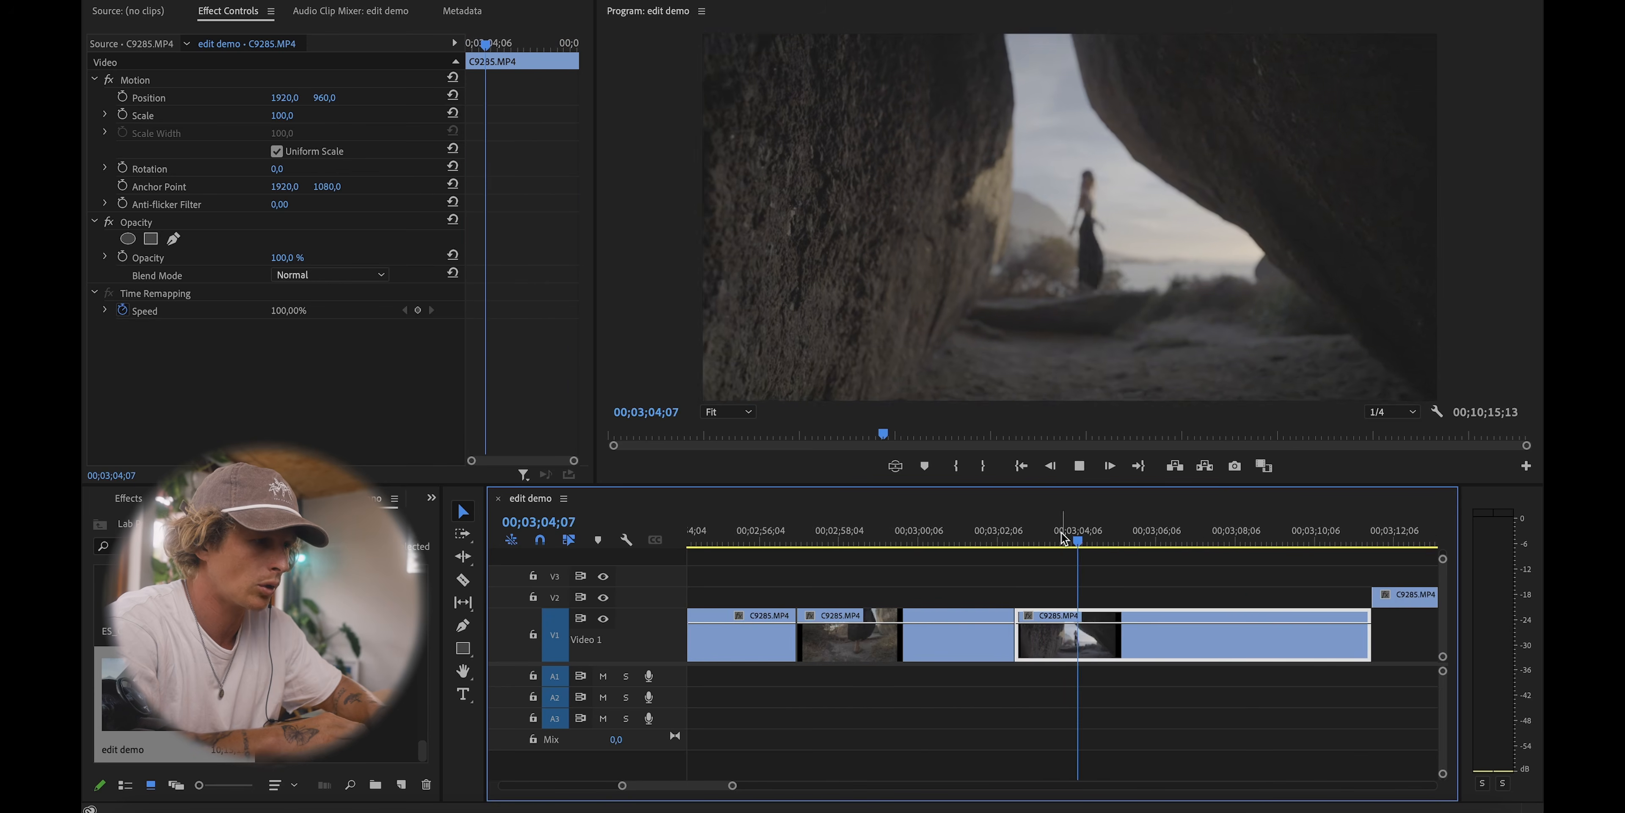
key(minus)
key(minus)
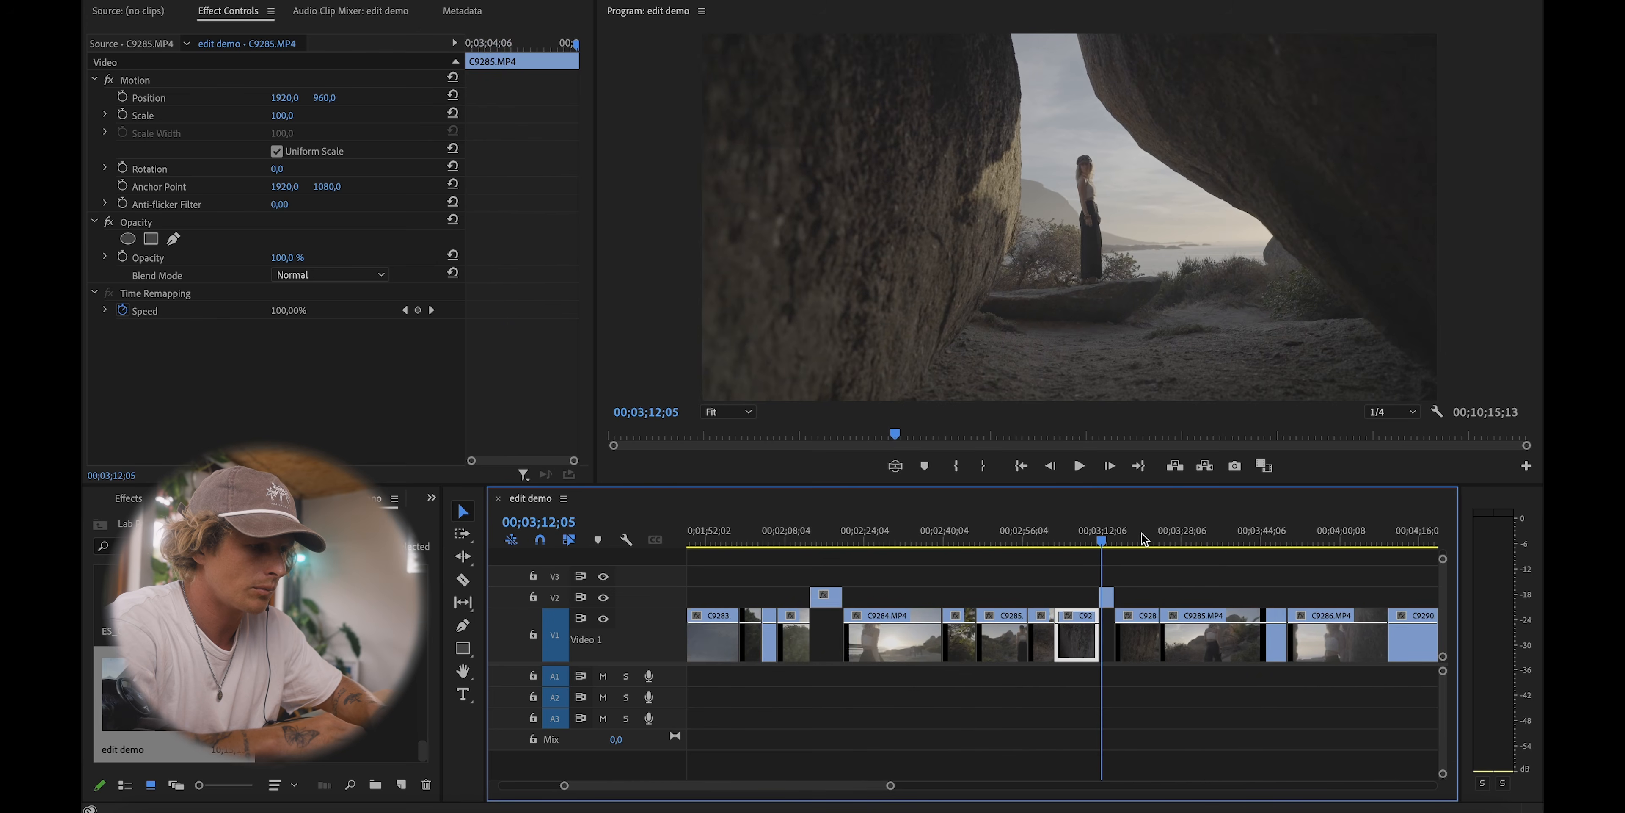
Step: Review the later C9285 footage up to about 00;03;40, checking the surrounding clips on the timeline
key(space)
key(minus)
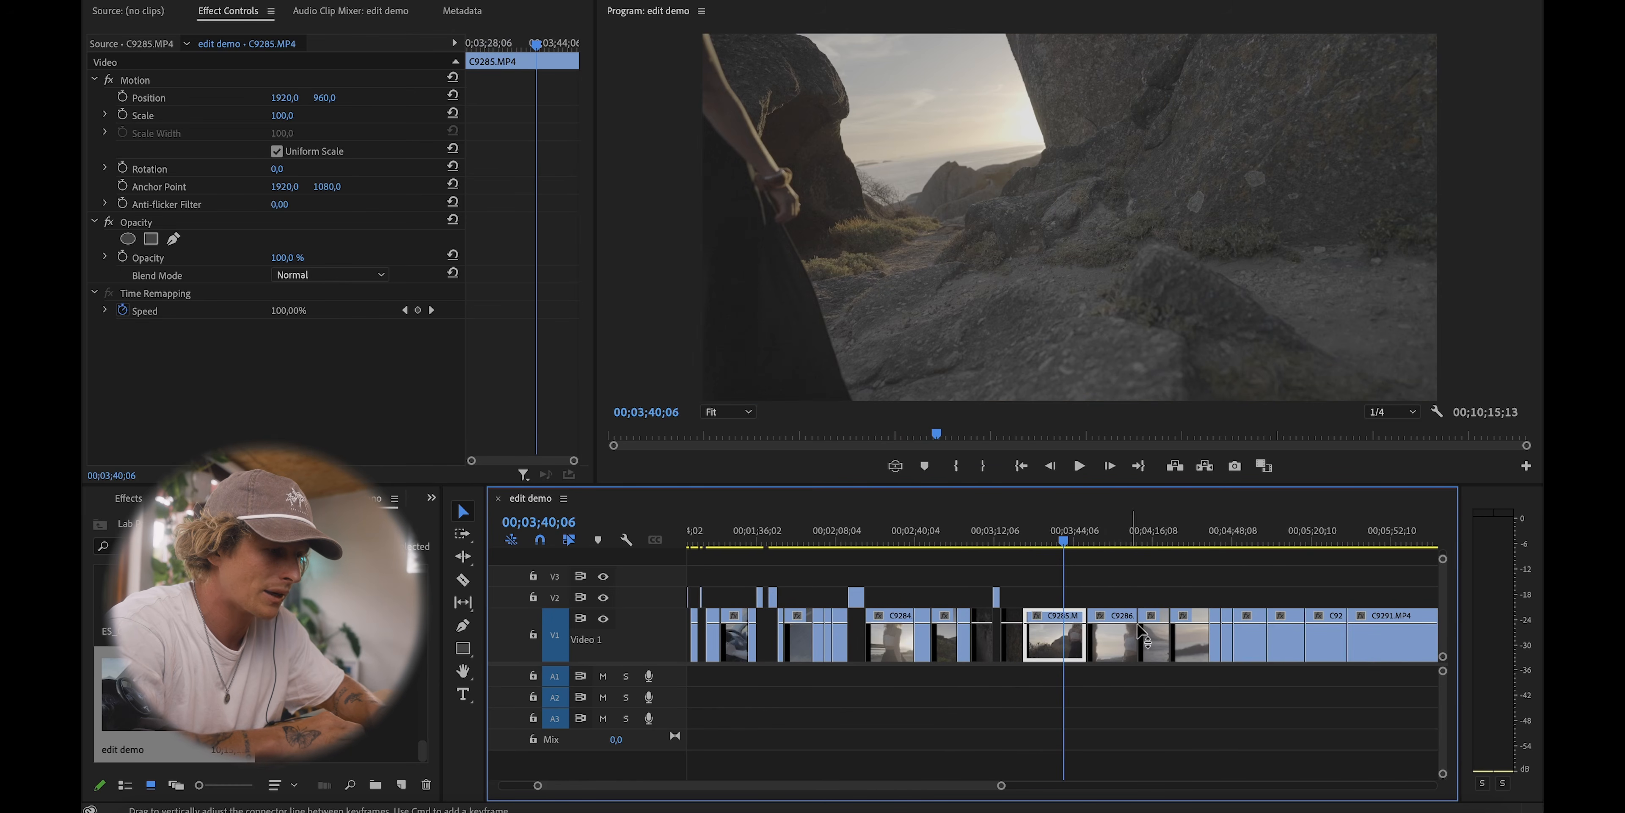
key(equal)
key(equal)
click(942, 537)
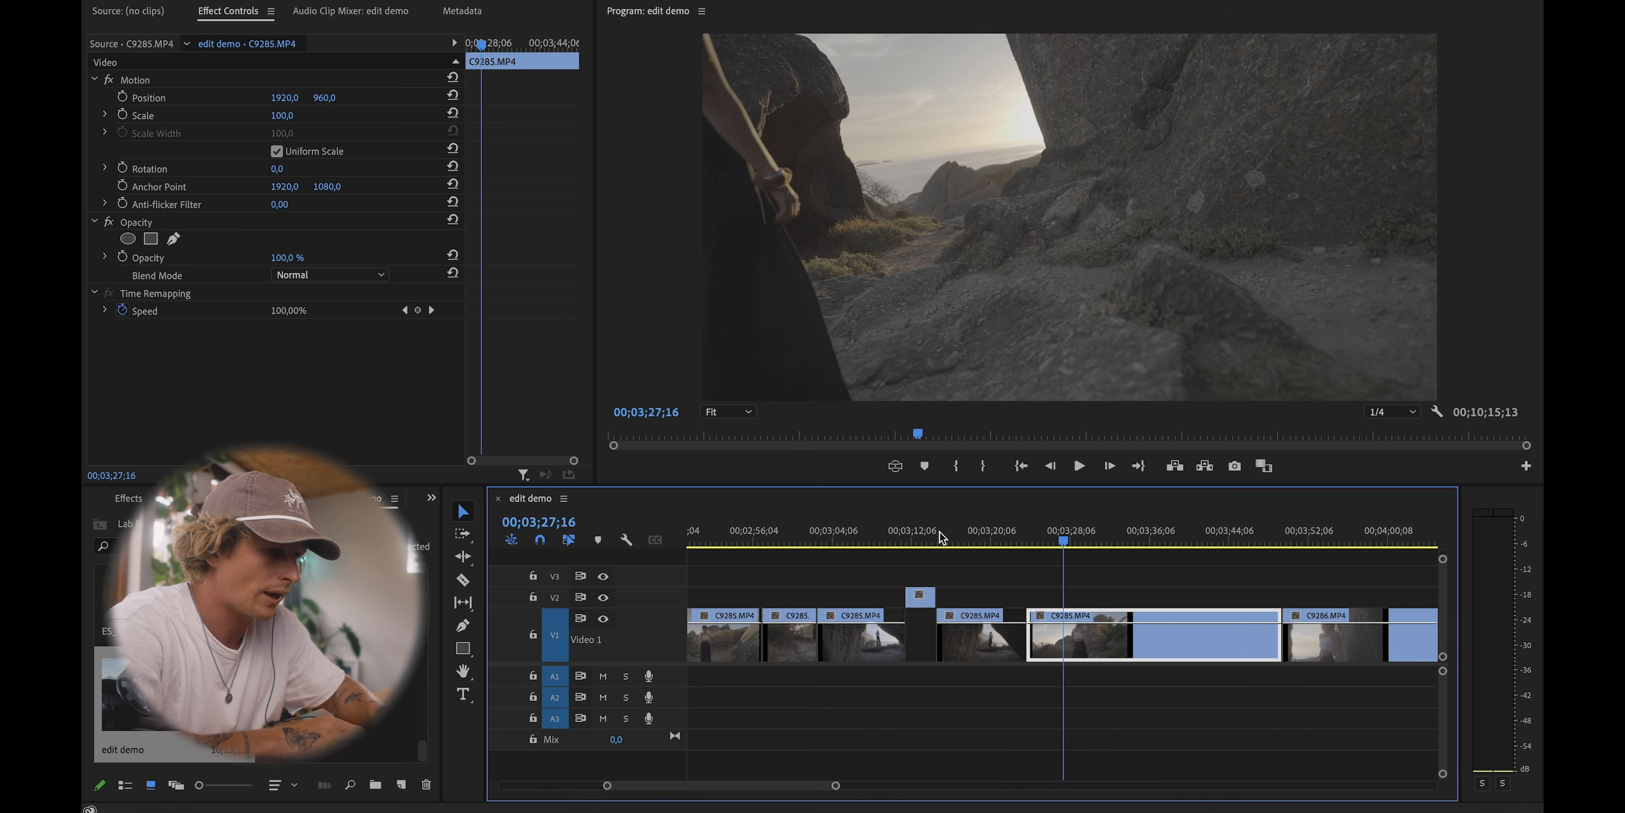
drag(1052, 533, 1105, 535)
key(minus)
key(space)
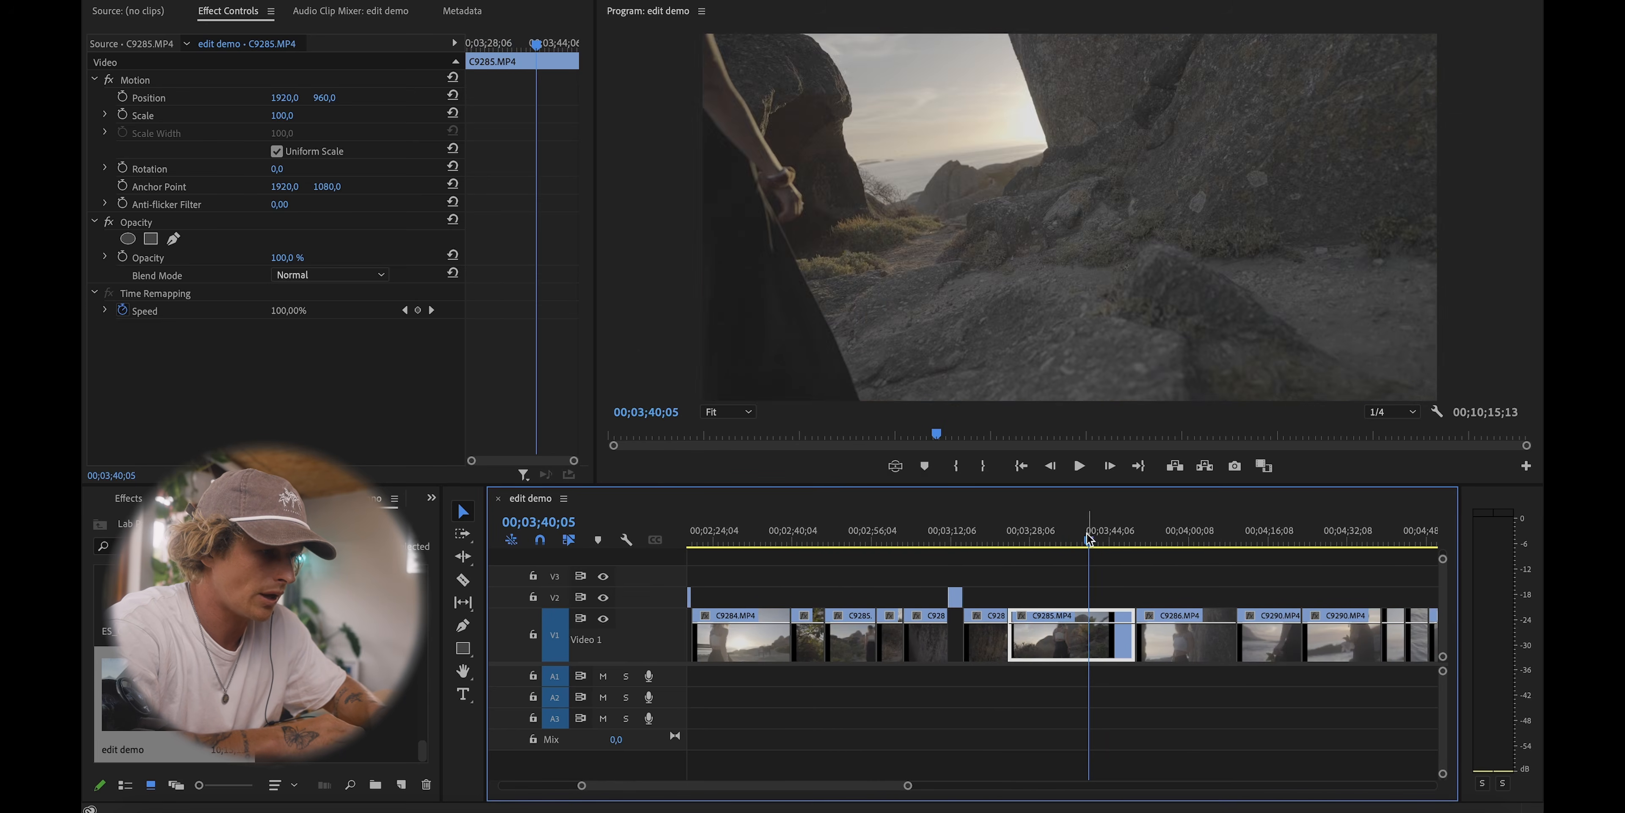
key(minus)
key(equal)
Step: Split the C9286 silhouette clip and move the section from about 00;03;52 to 00;03;56 up to V2
drag(1075, 534, 1149, 536)
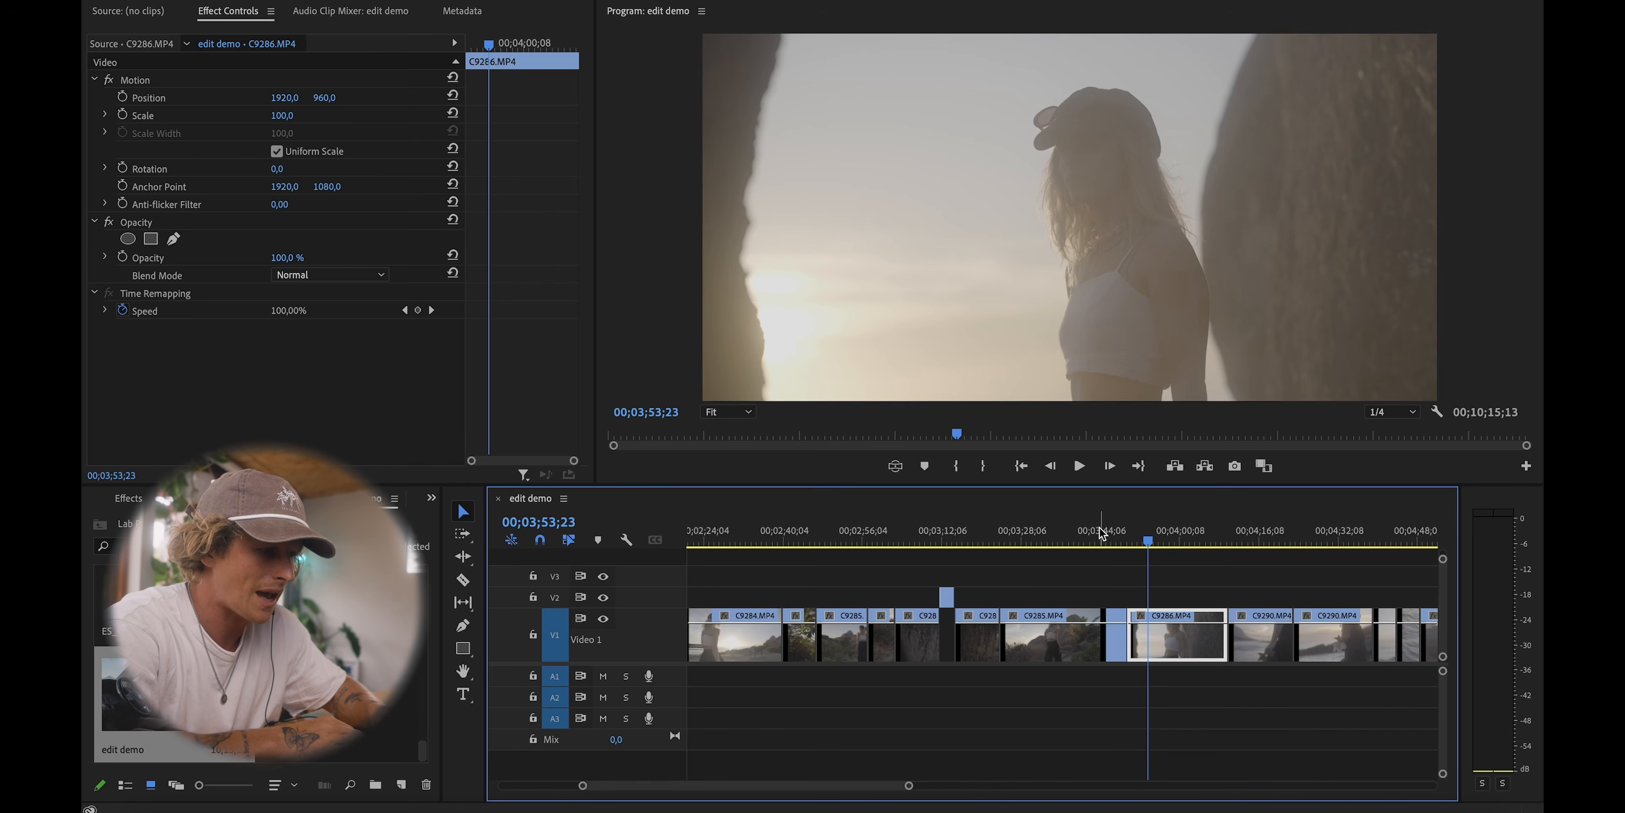
key(equal)
key(space)
key(equal)
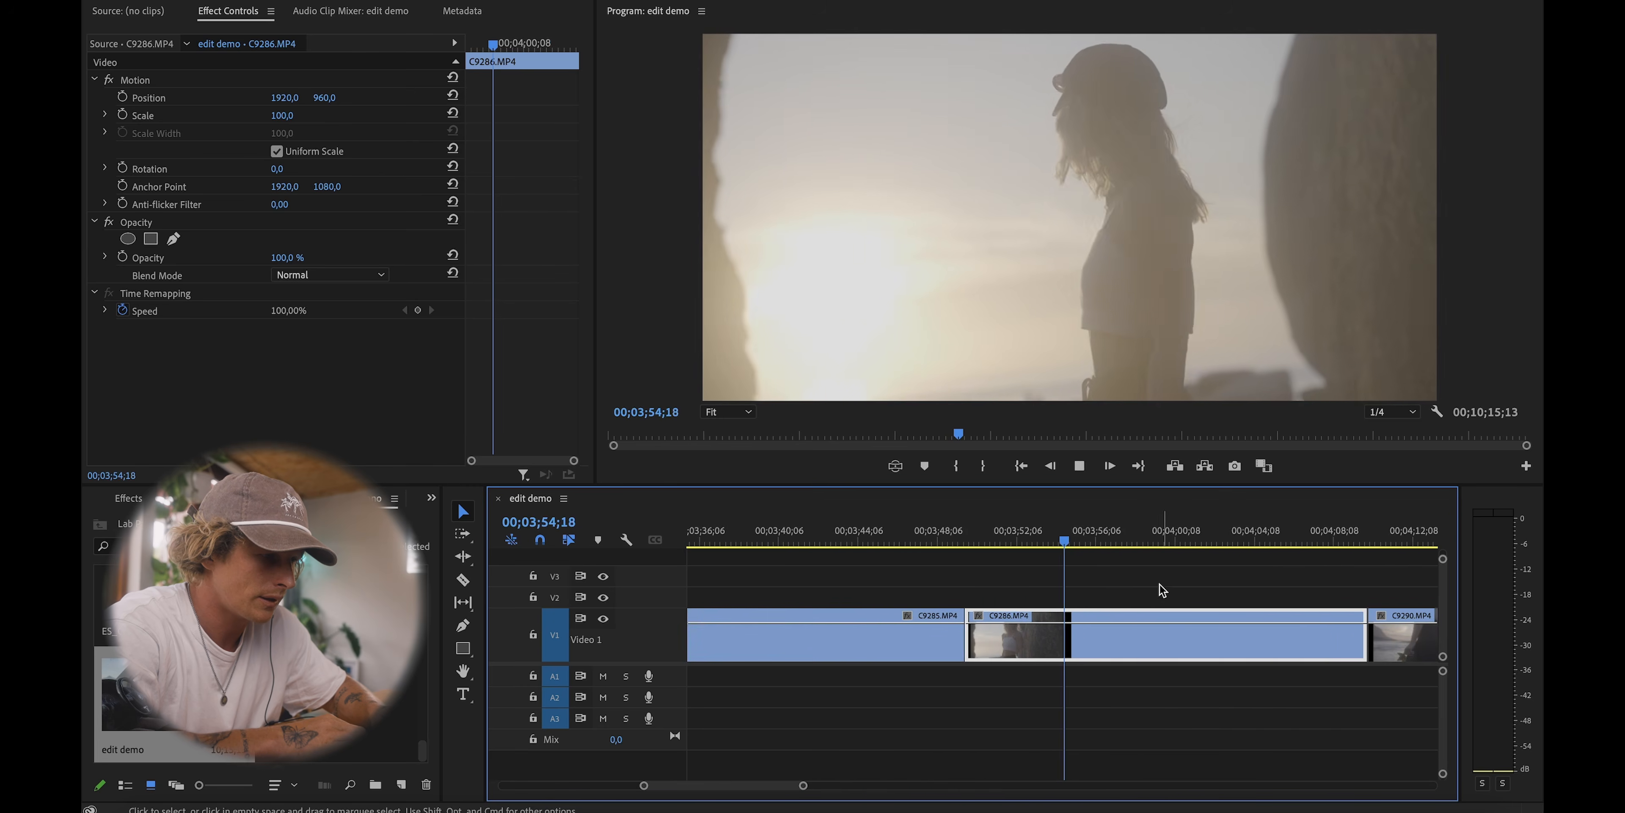
click(1017, 536)
key(super+k)
click(1098, 530)
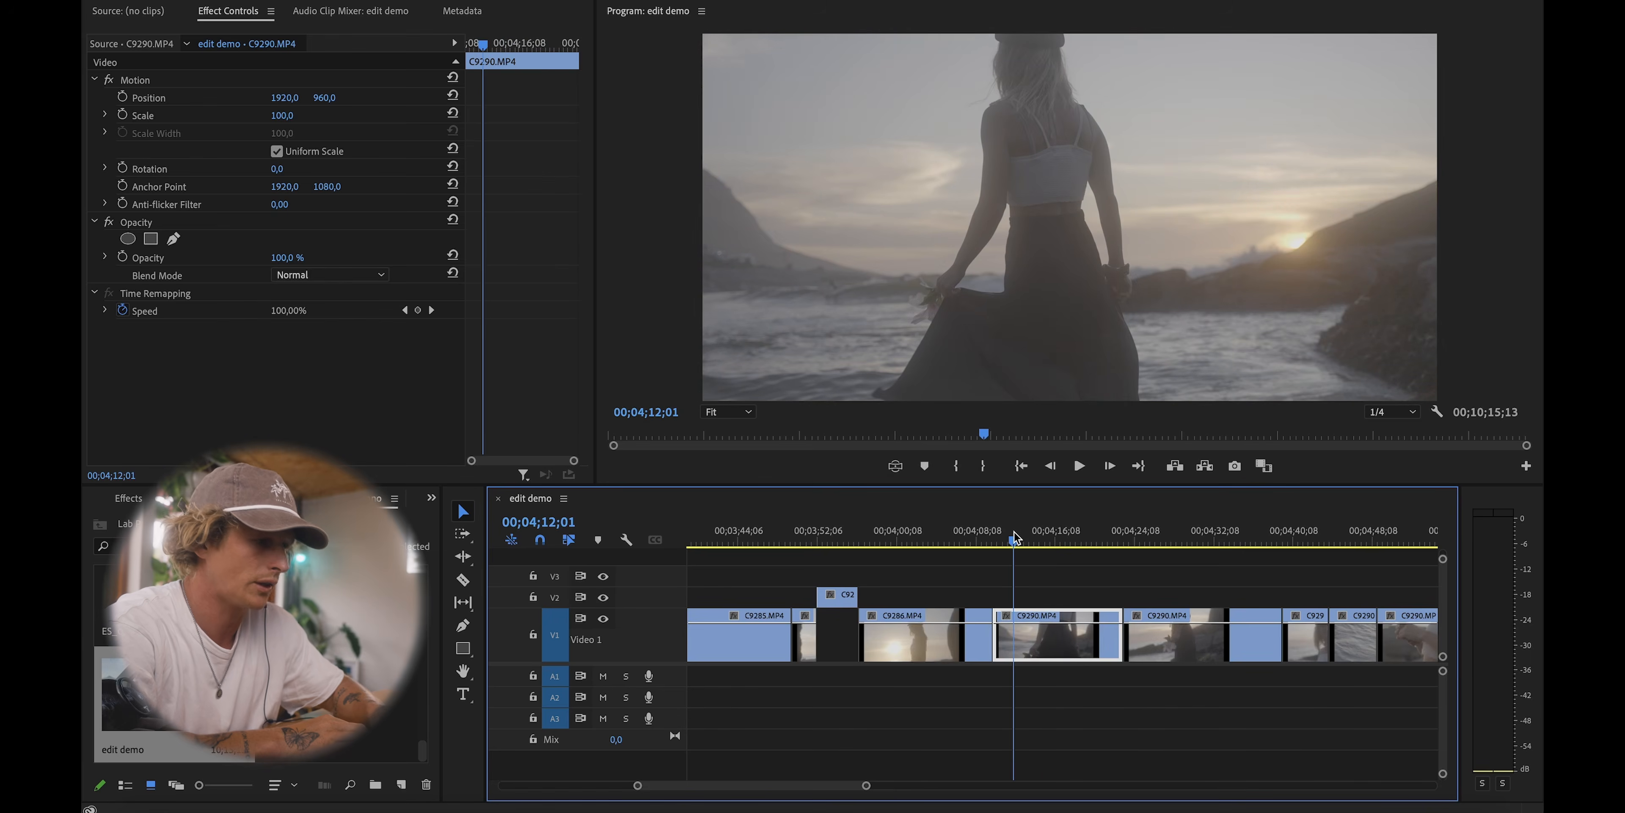
Step: Split the C9290 clip of the woman by the sea and move the section from about 00;04;19 to 00;04;21 up to V2
key(equal)
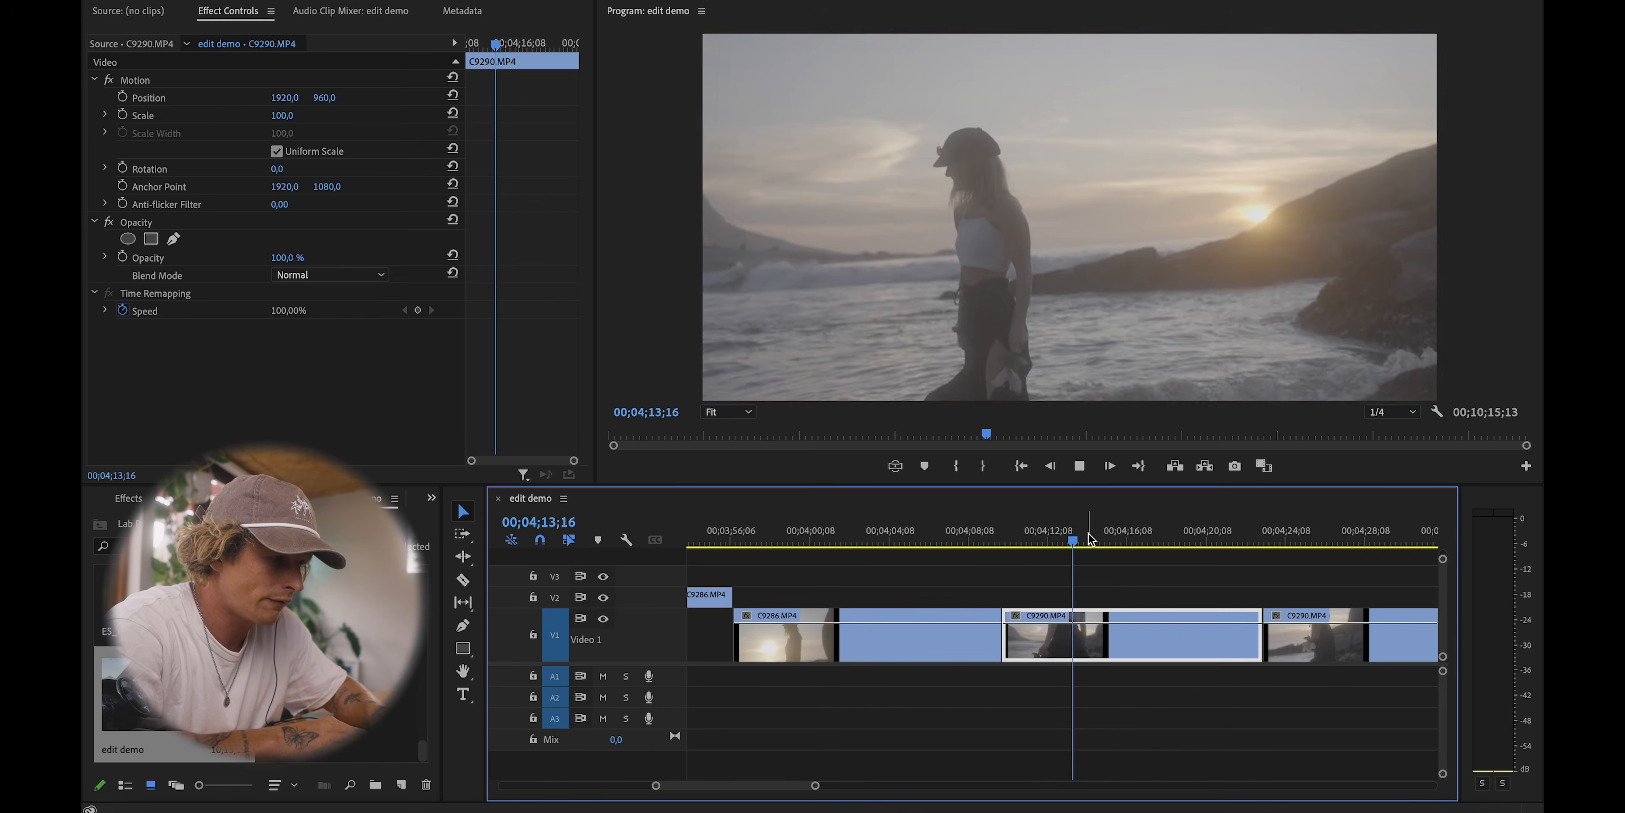
key(space)
key(space)
key(equal)
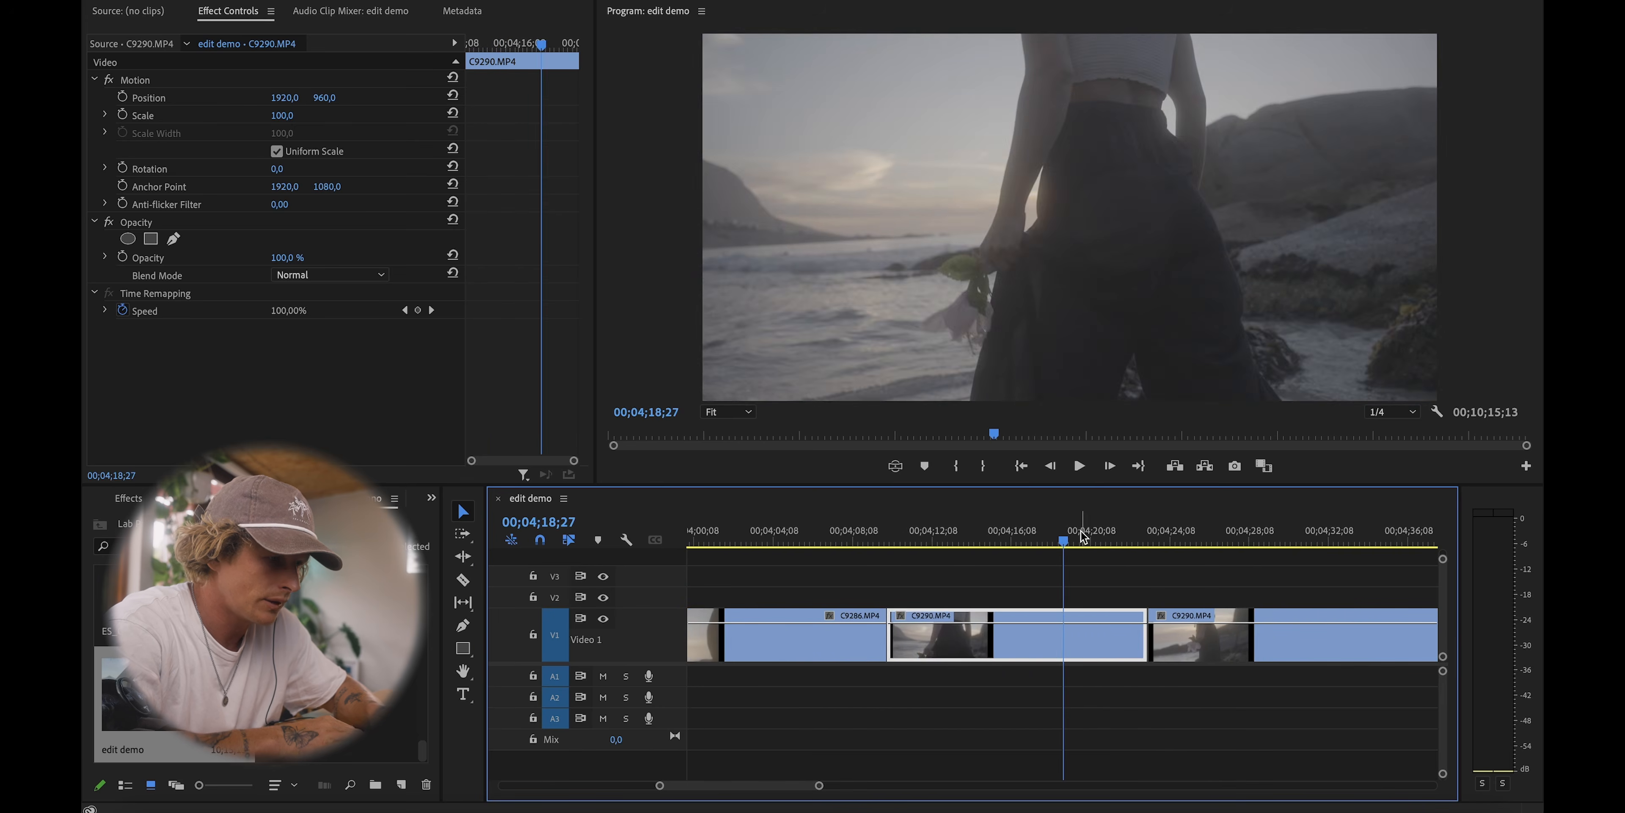
key(super+k)
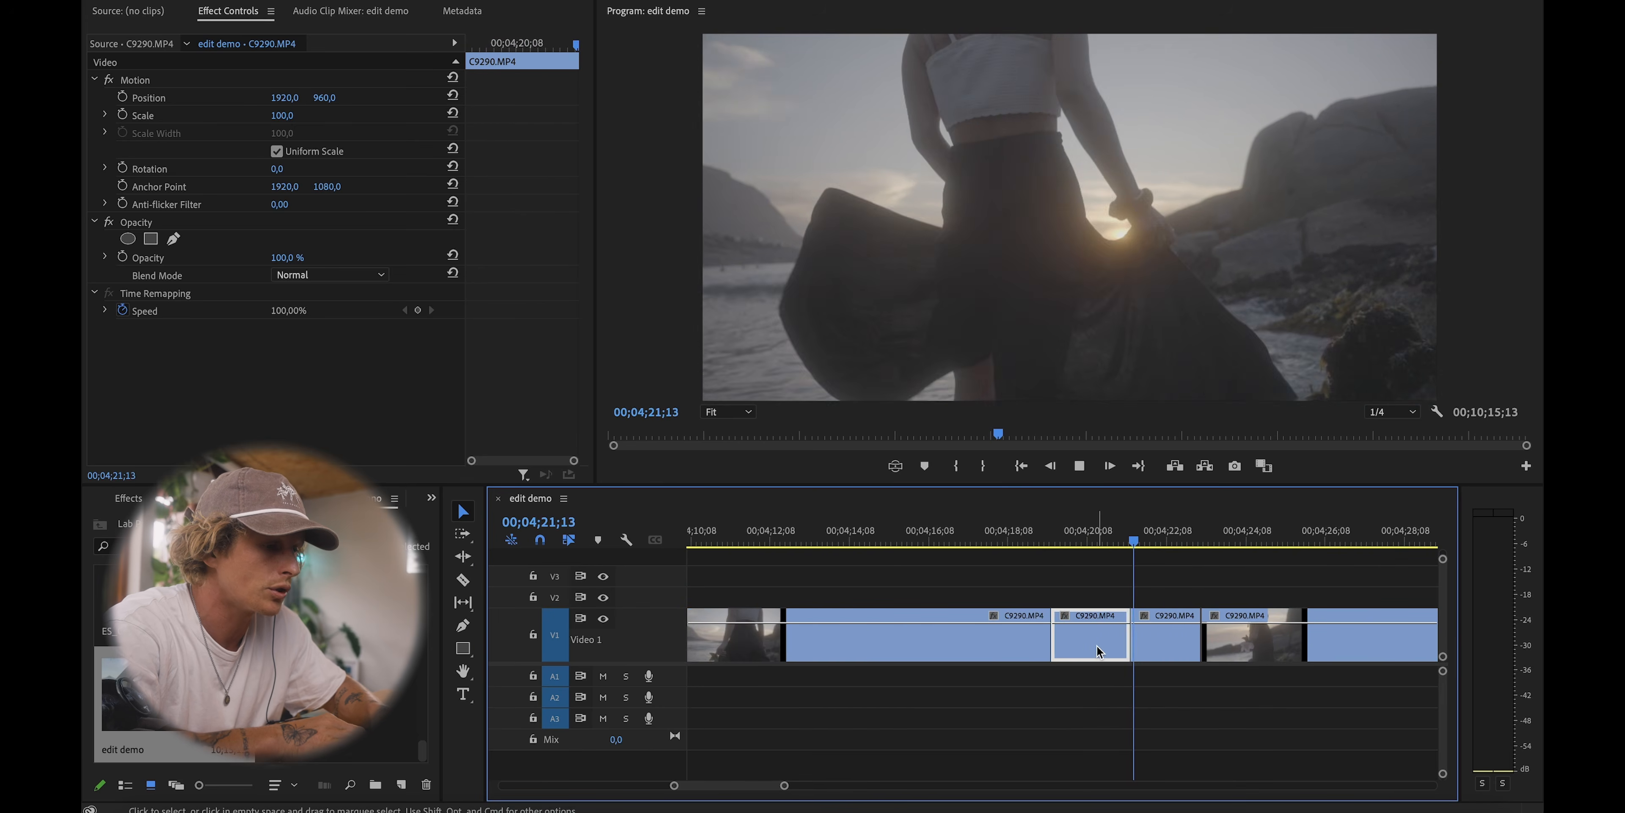
key(space)
drag(1097, 651, 1098, 604)
key(minus)
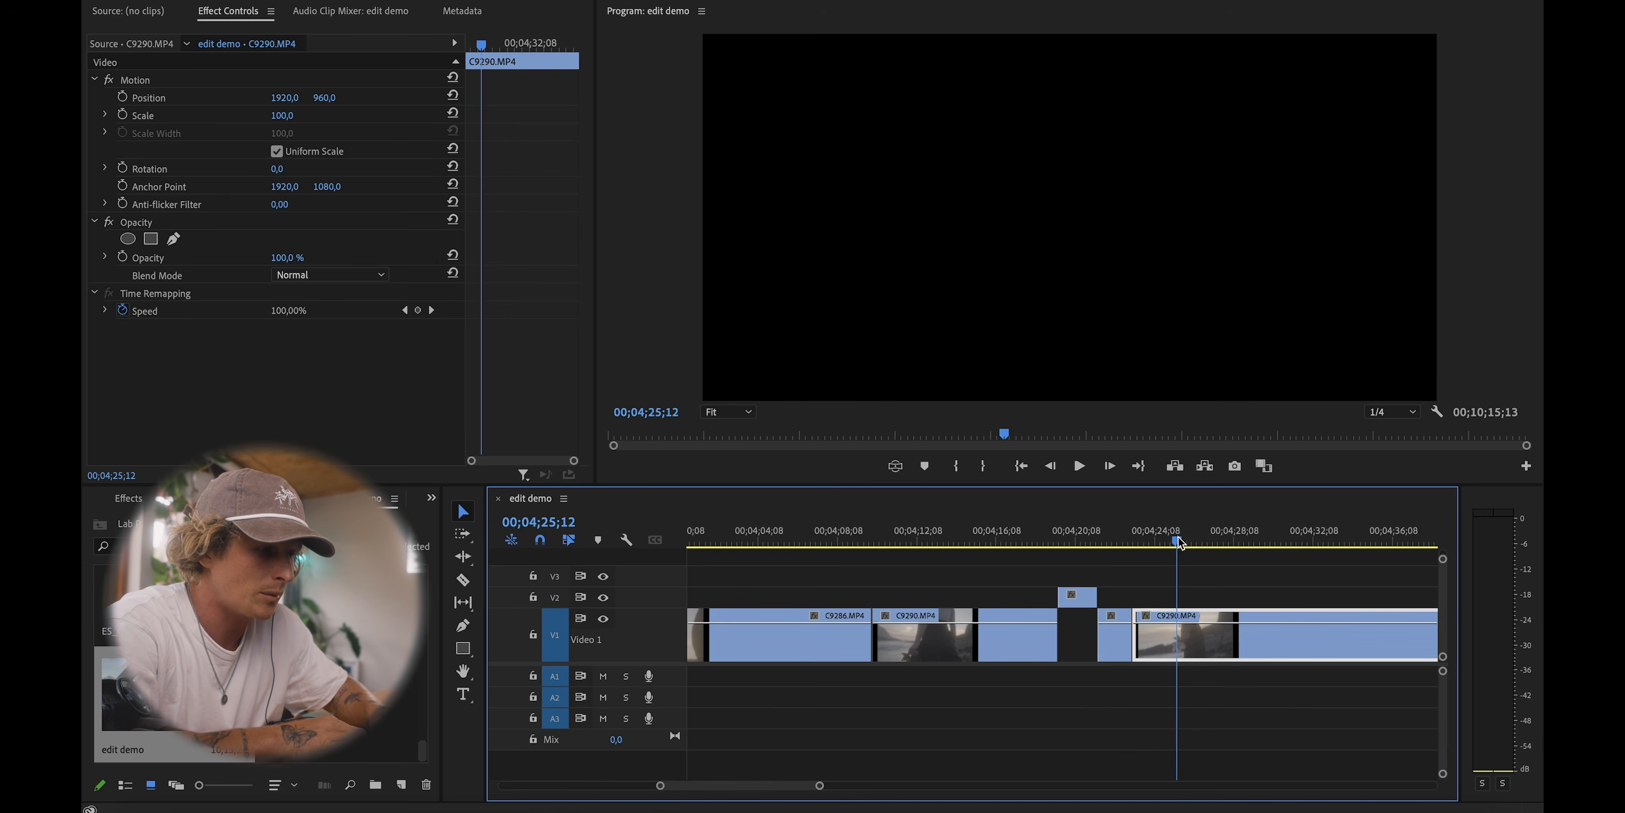
Step: Review the next C9290 footage and move the flower close-up clip from about 00;04;39 to 00;04;44 up to V2
scroll(1198, 539, down, 3)
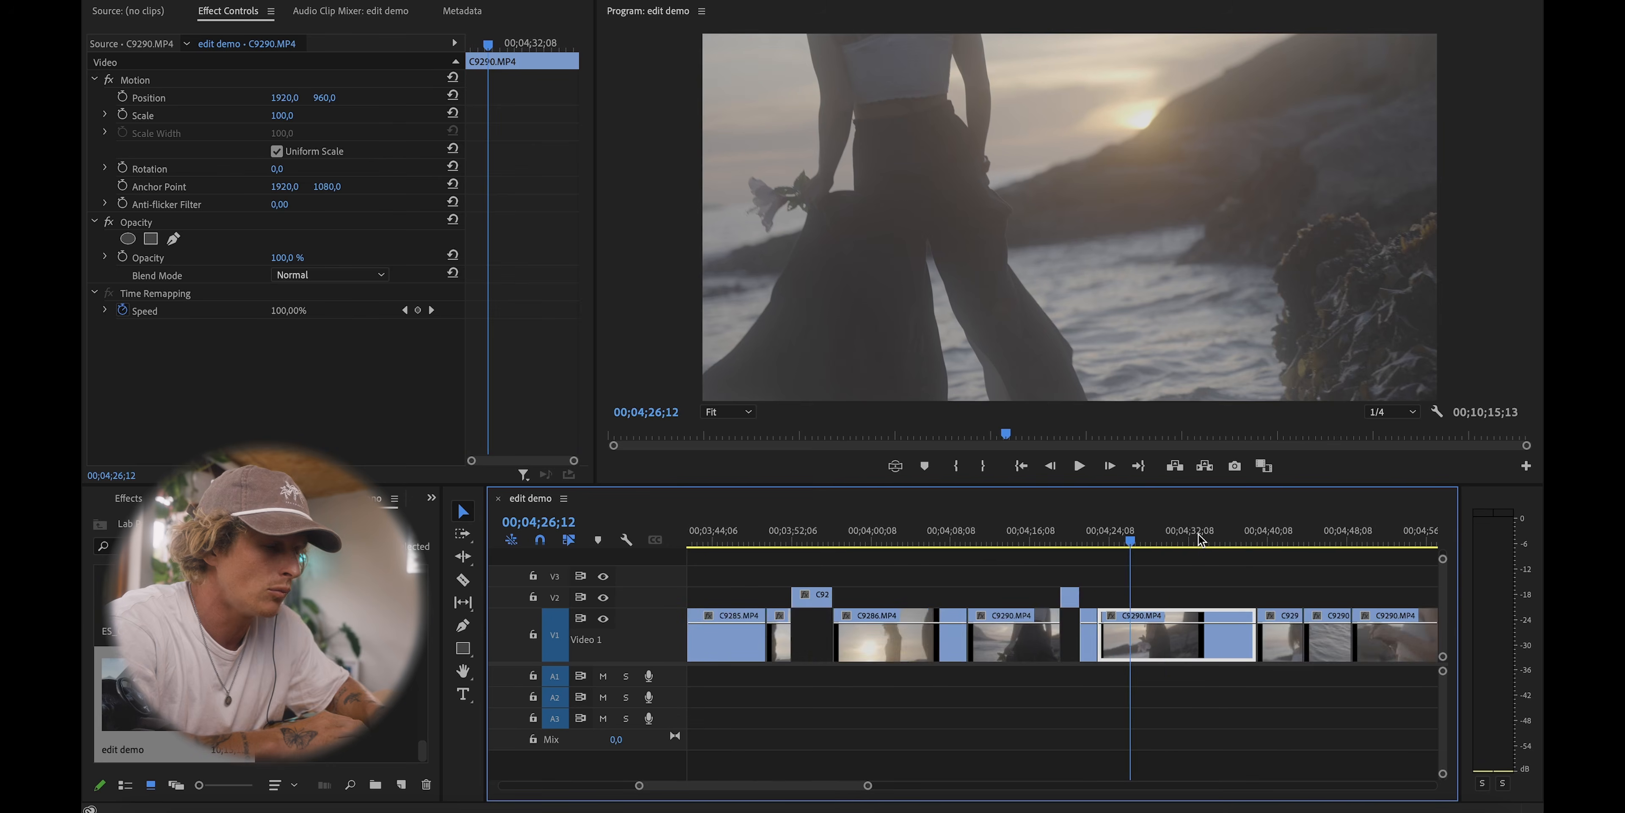
click(1112, 536)
drag(1113, 535, 1222, 535)
scroll(1225, 535, down, 4)
key(space)
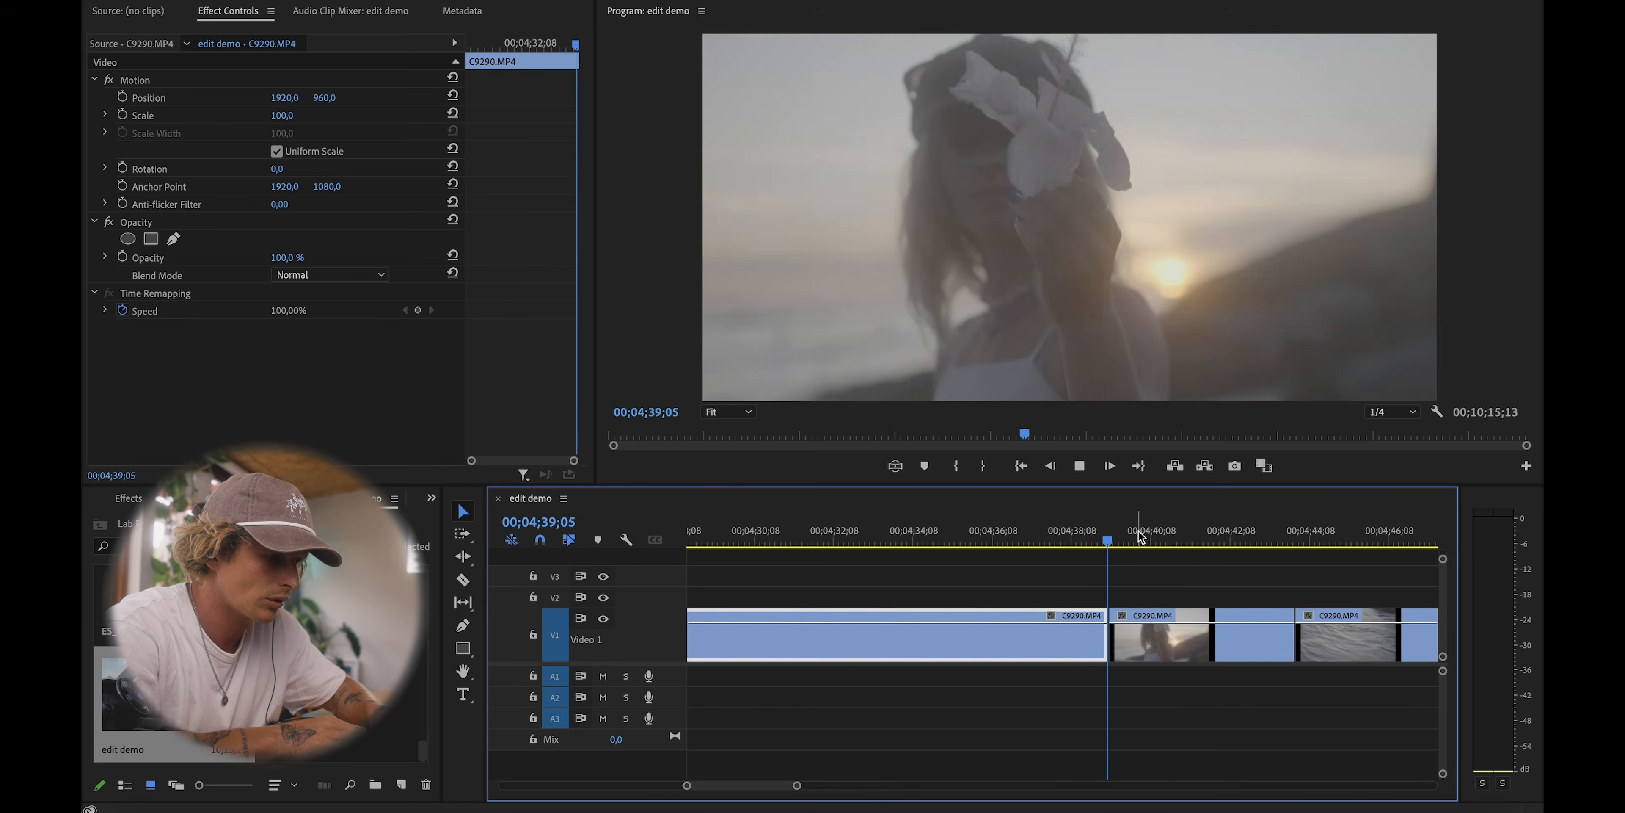
key(space)
key(minus)
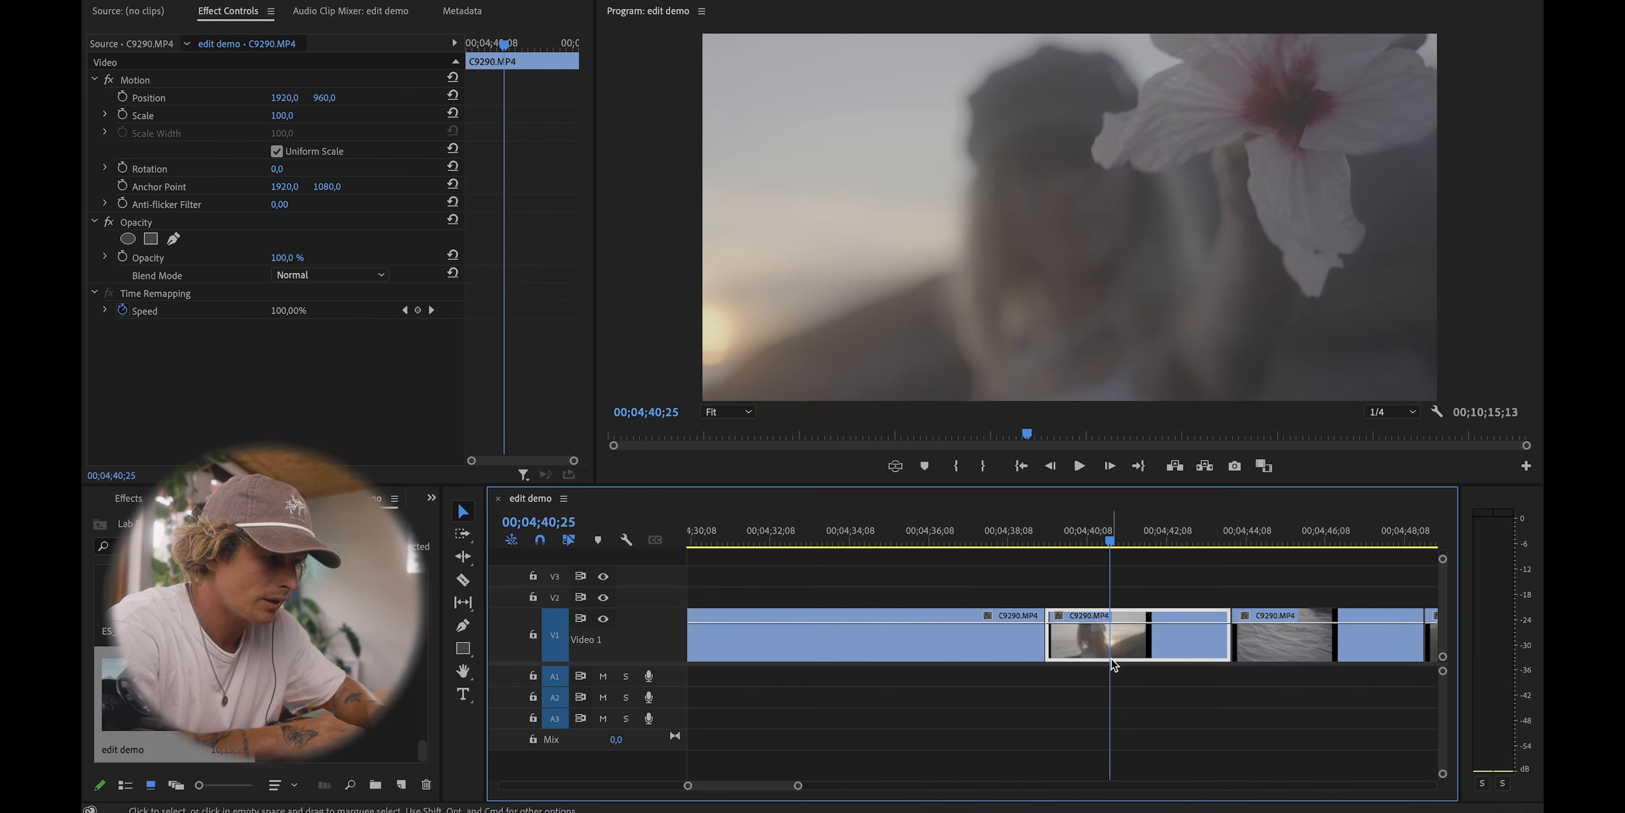
drag(1133, 632, 1150, 583)
Step: Play through the C9290 shot of feet at the water's edge, about 00;04;44 to 00;04;48, and move that clip up to V2
click(1202, 539)
click(1166, 535)
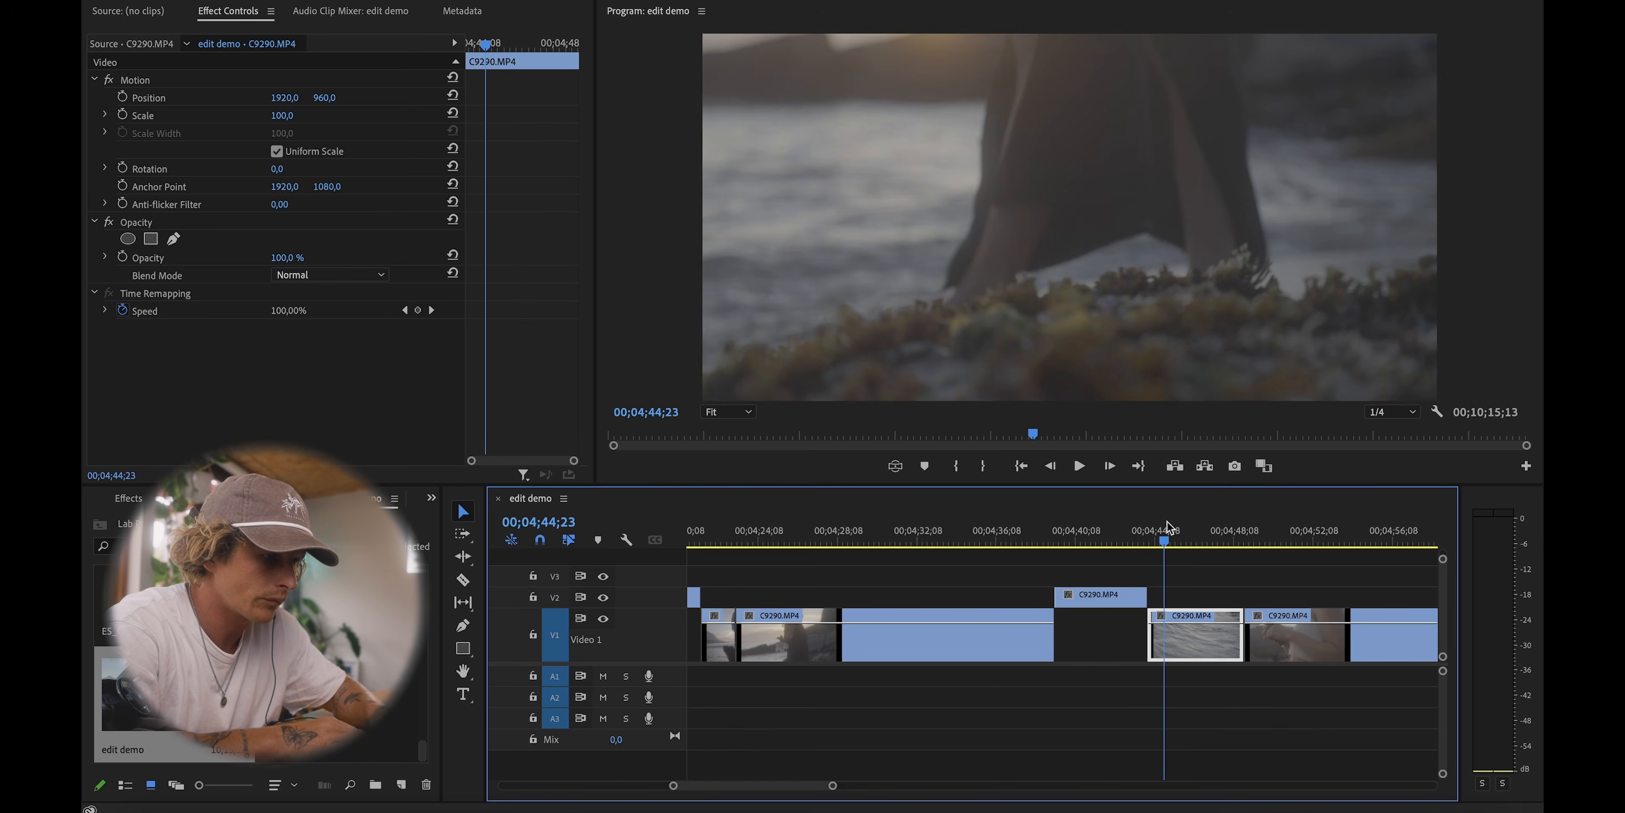
key(space)
key(equal)
click(1143, 534)
key(space)
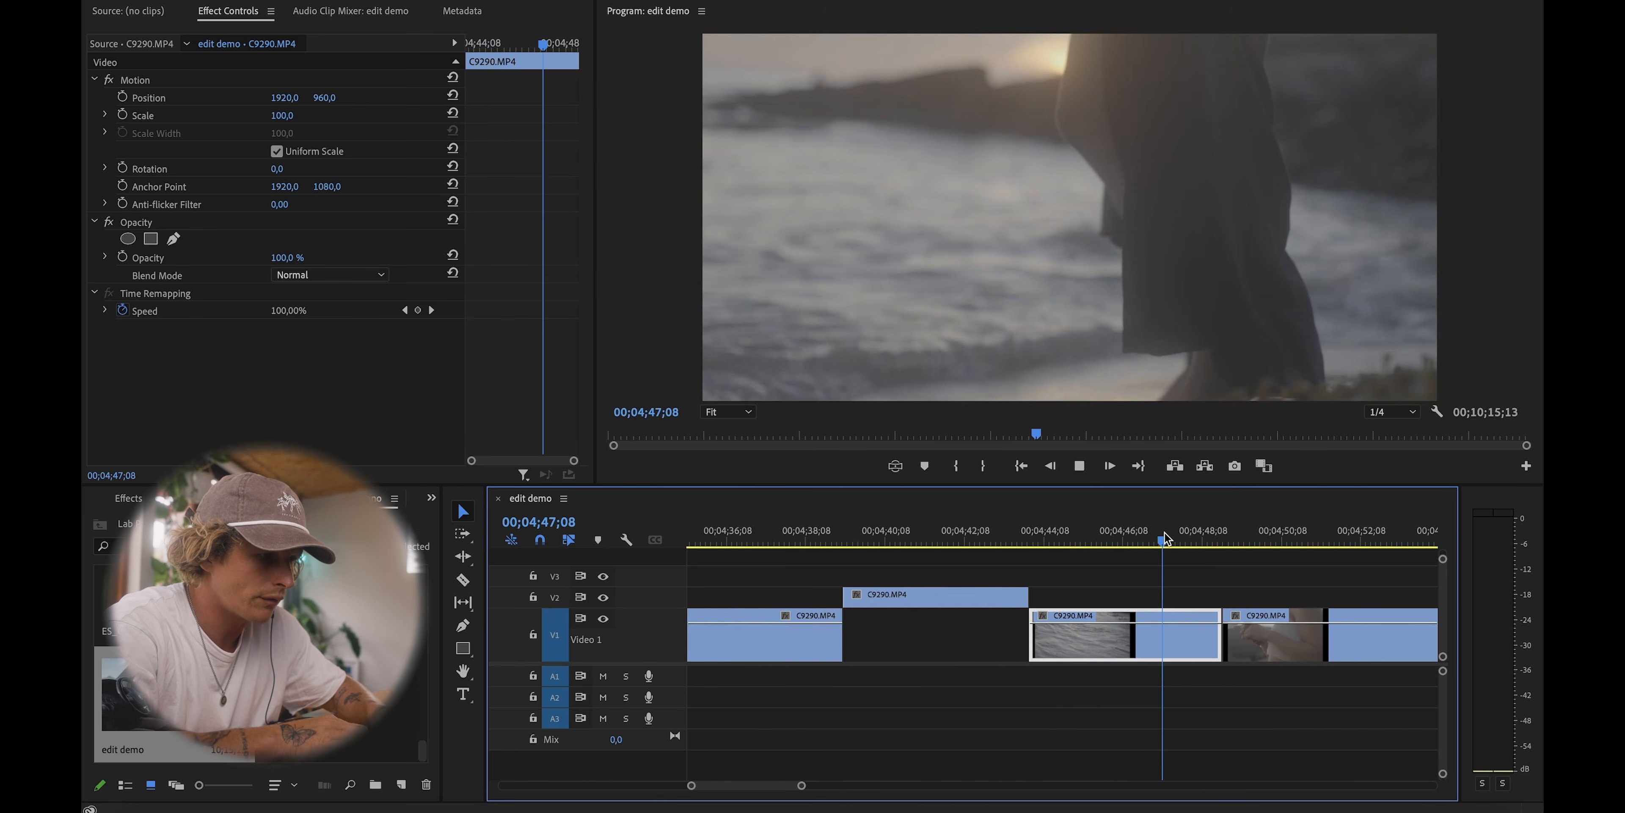
key(space)
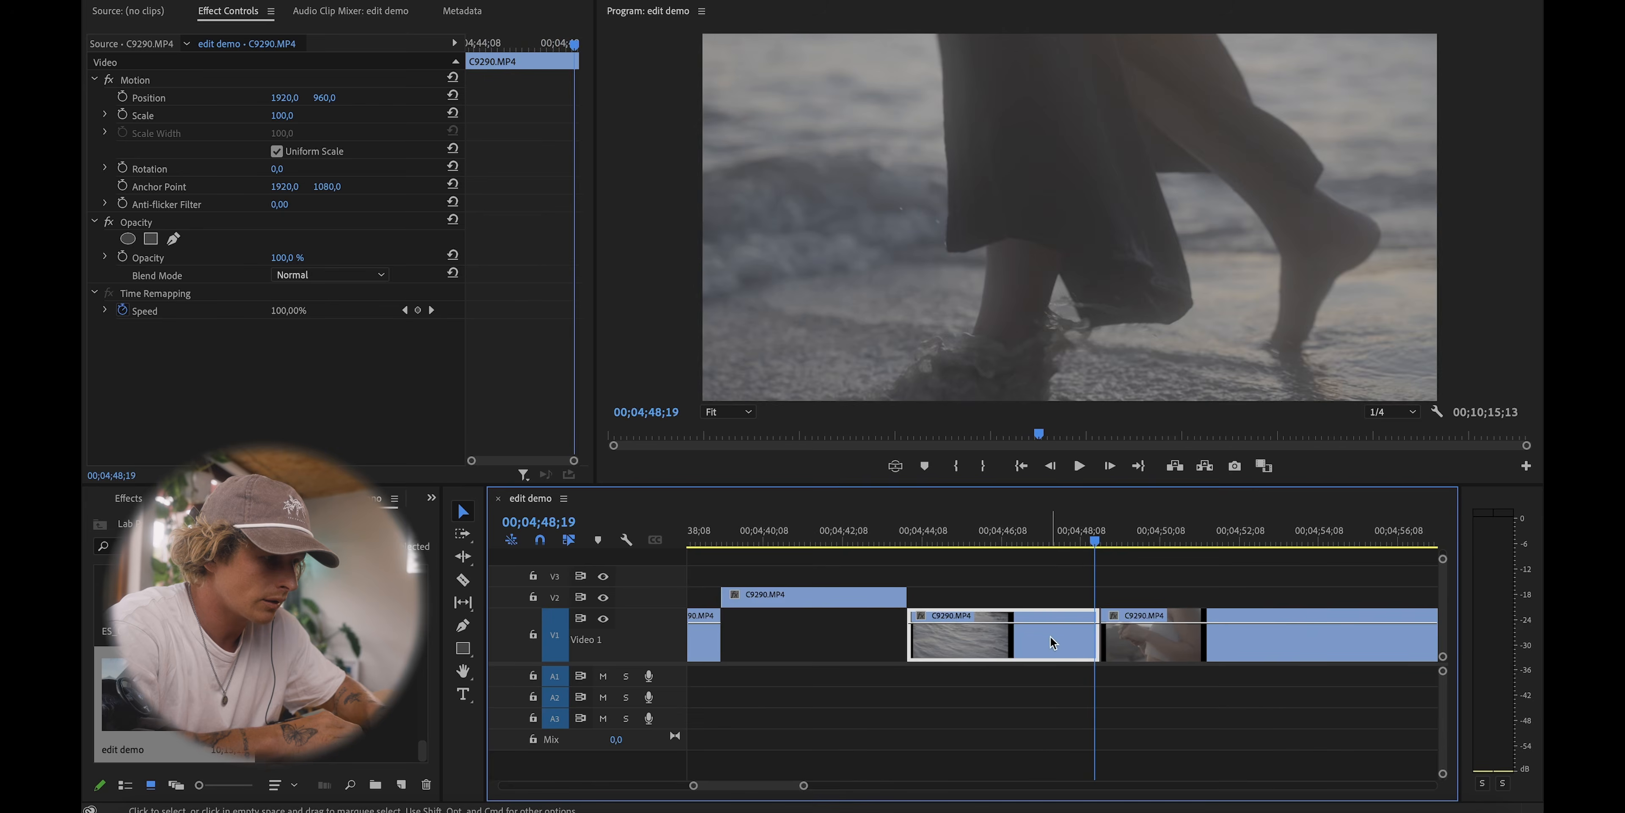
drag(1052, 636, 1061, 631)
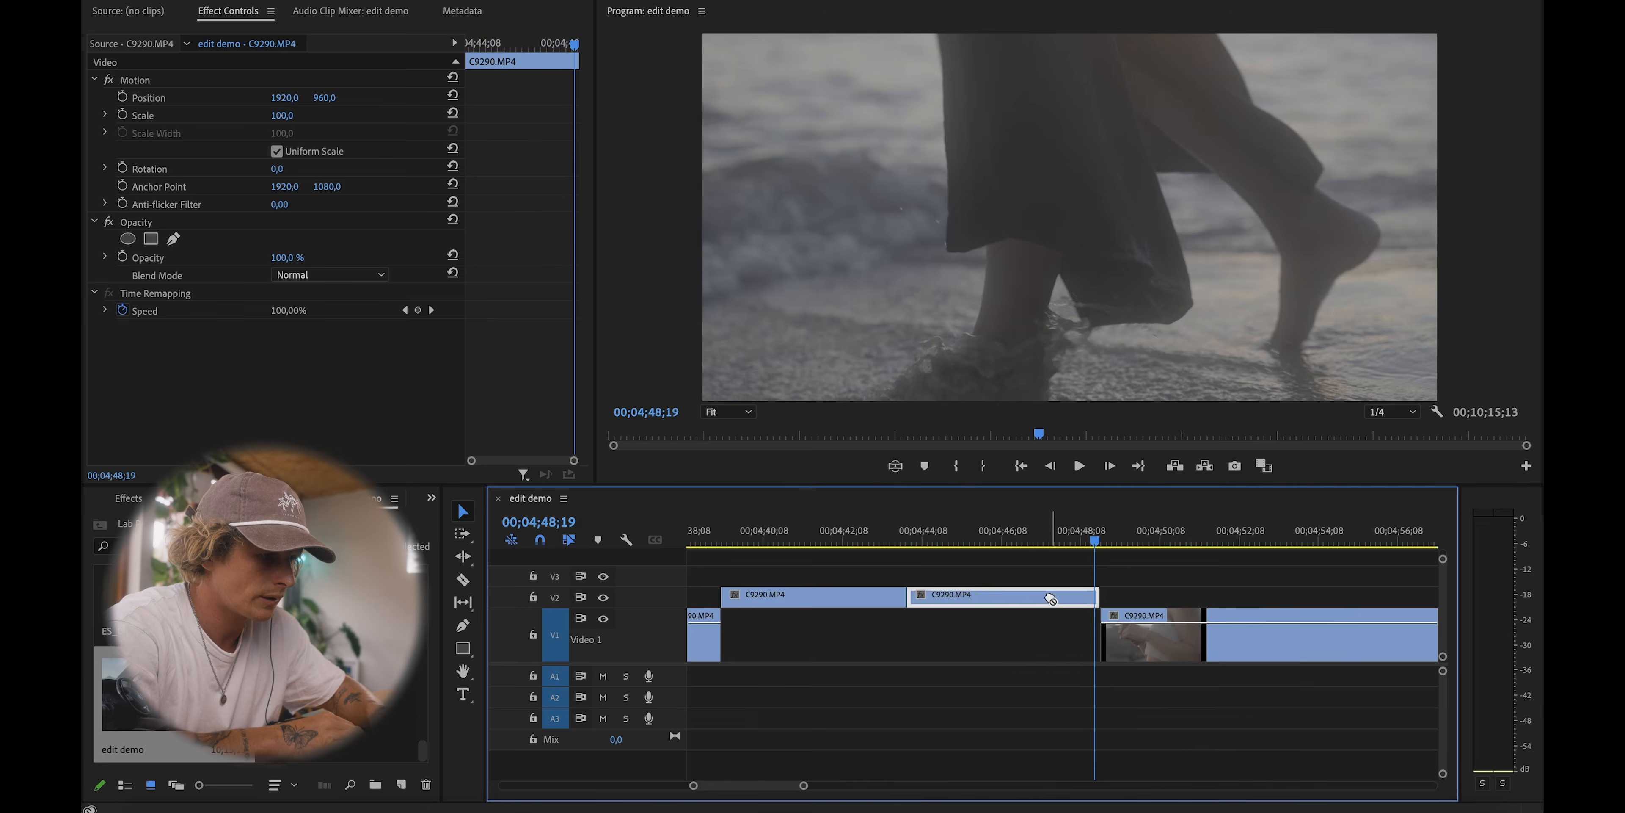
Step: Review the C9291 wave and rock footage from about 00;05;47 to 00;06;25
drag(1201, 538, 1230, 538)
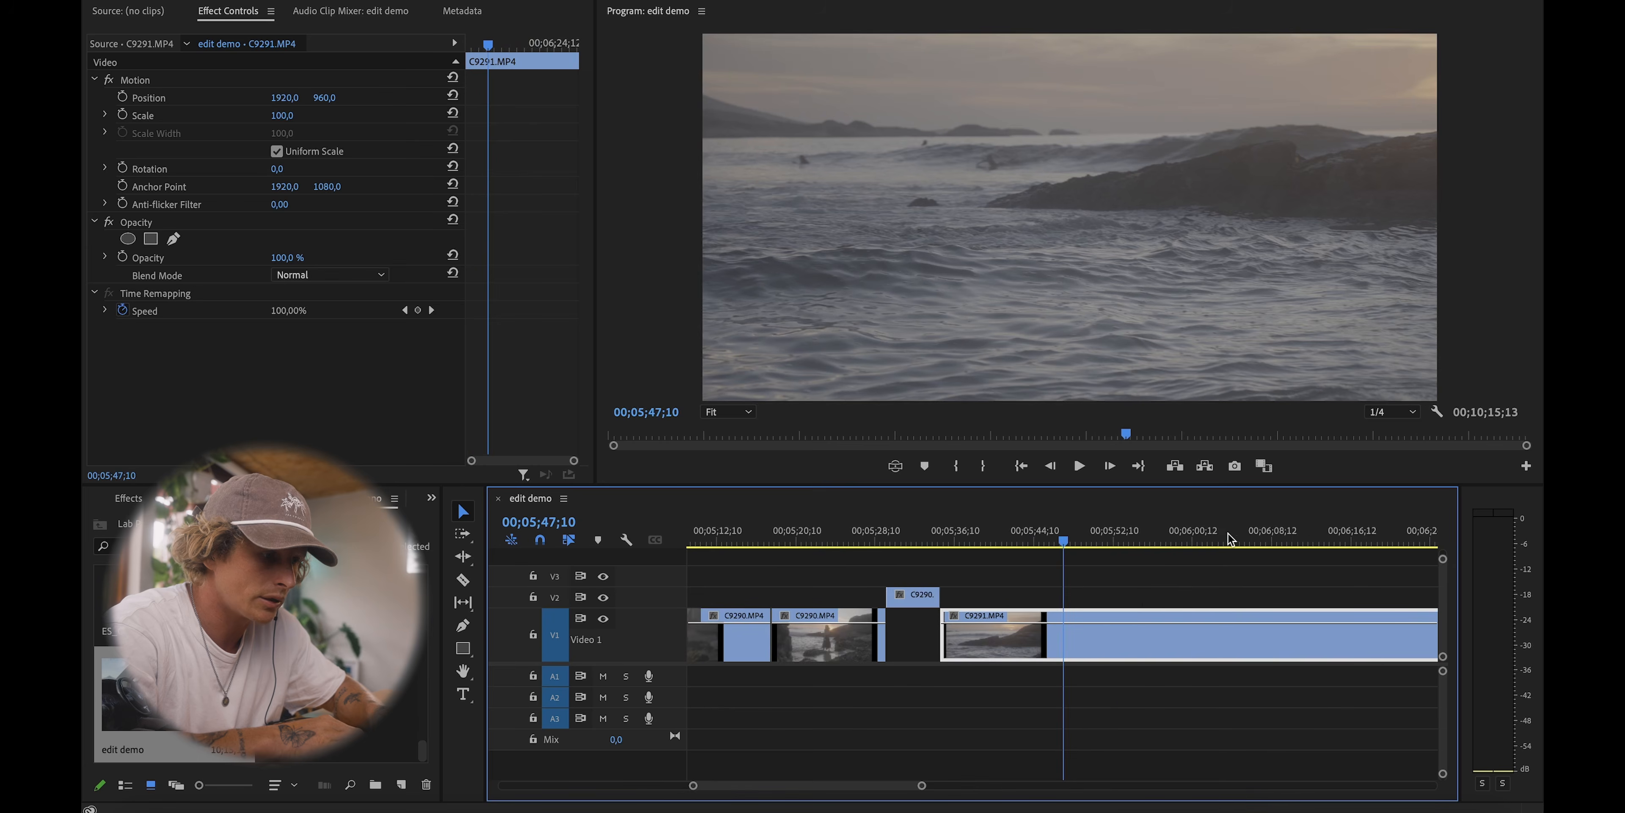
scroll(1112, 537, down, 1)
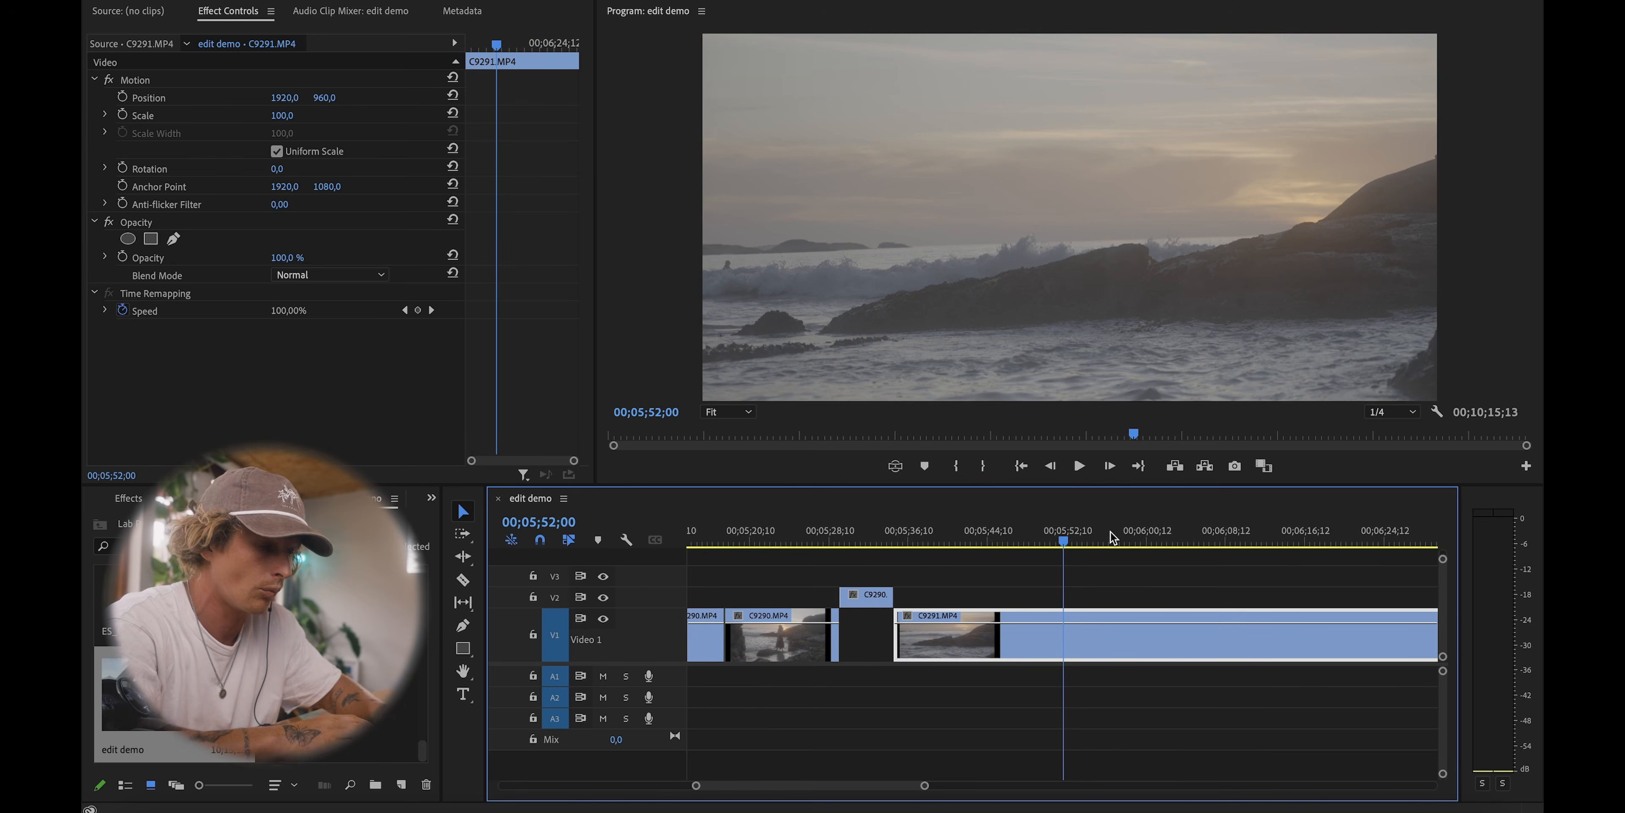
key(space)
key(minus)
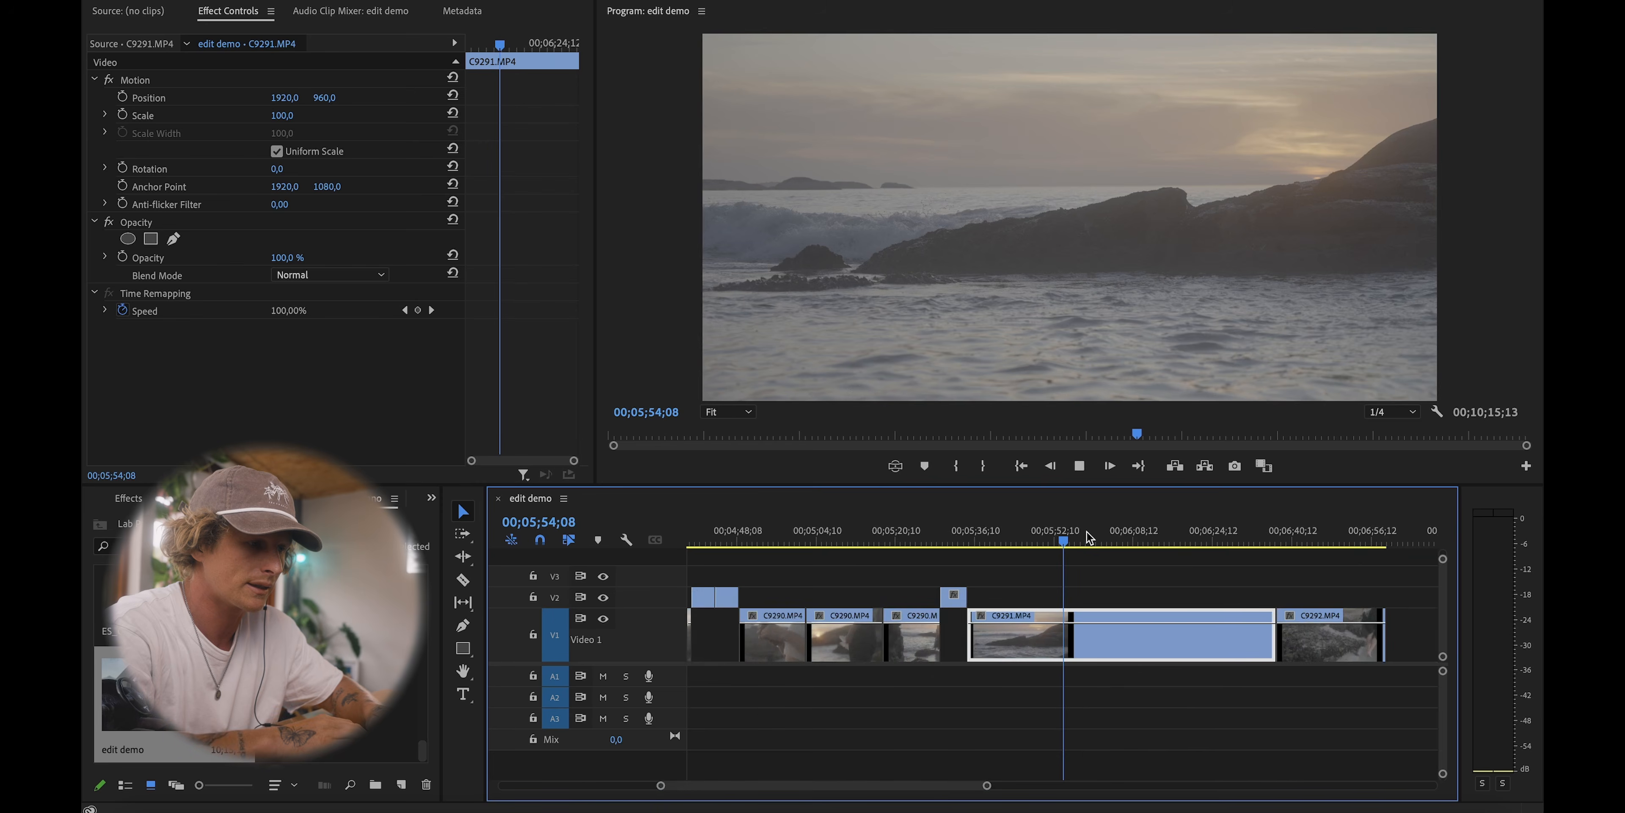
key(equal)
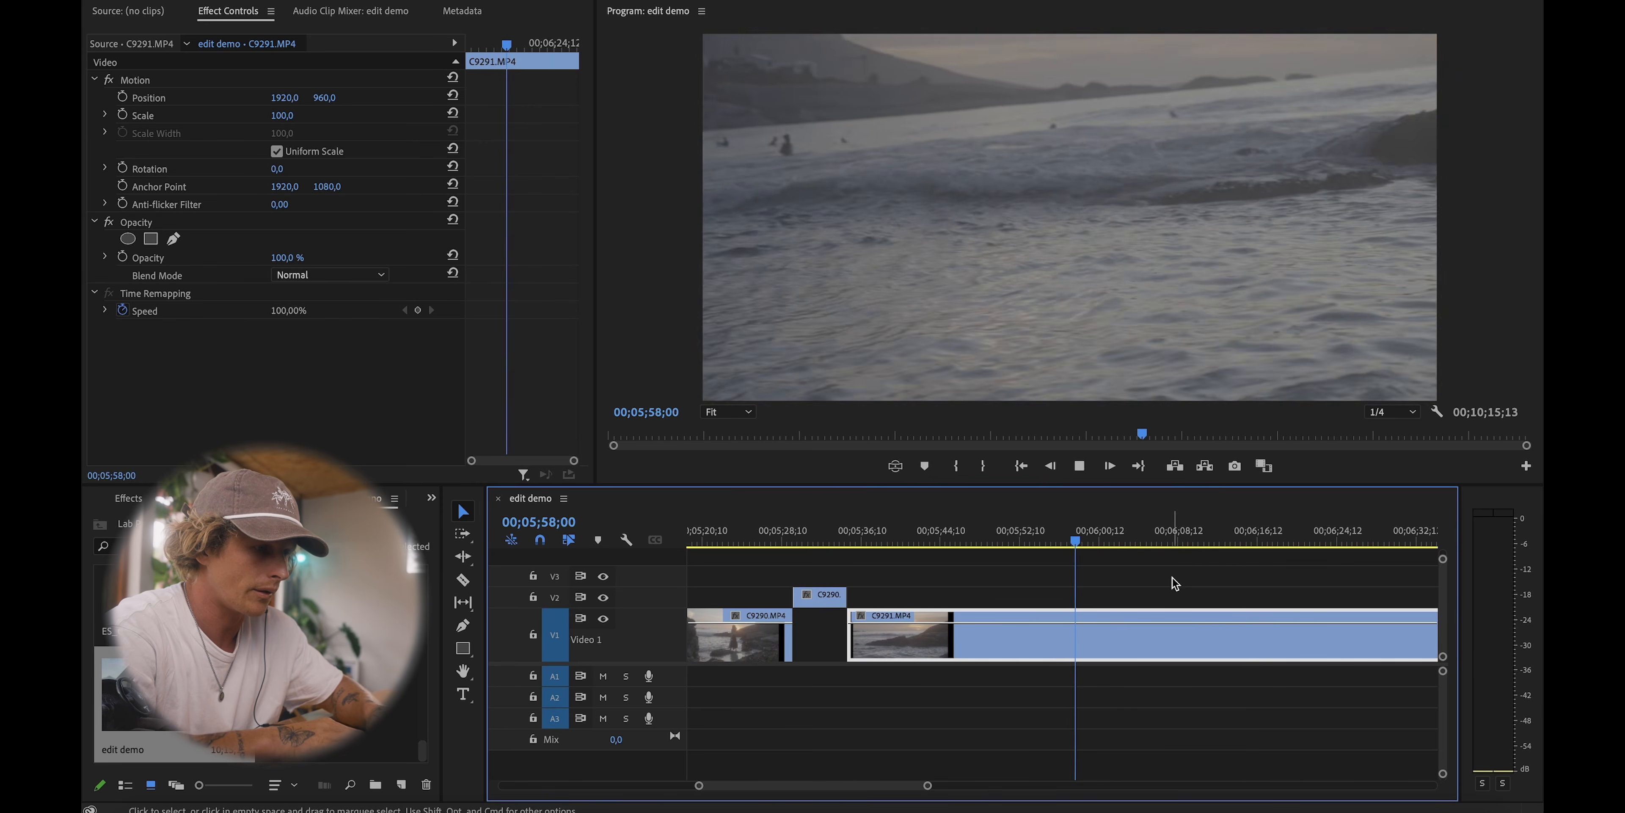
key(minus)
drag(1090, 539, 1208, 539)
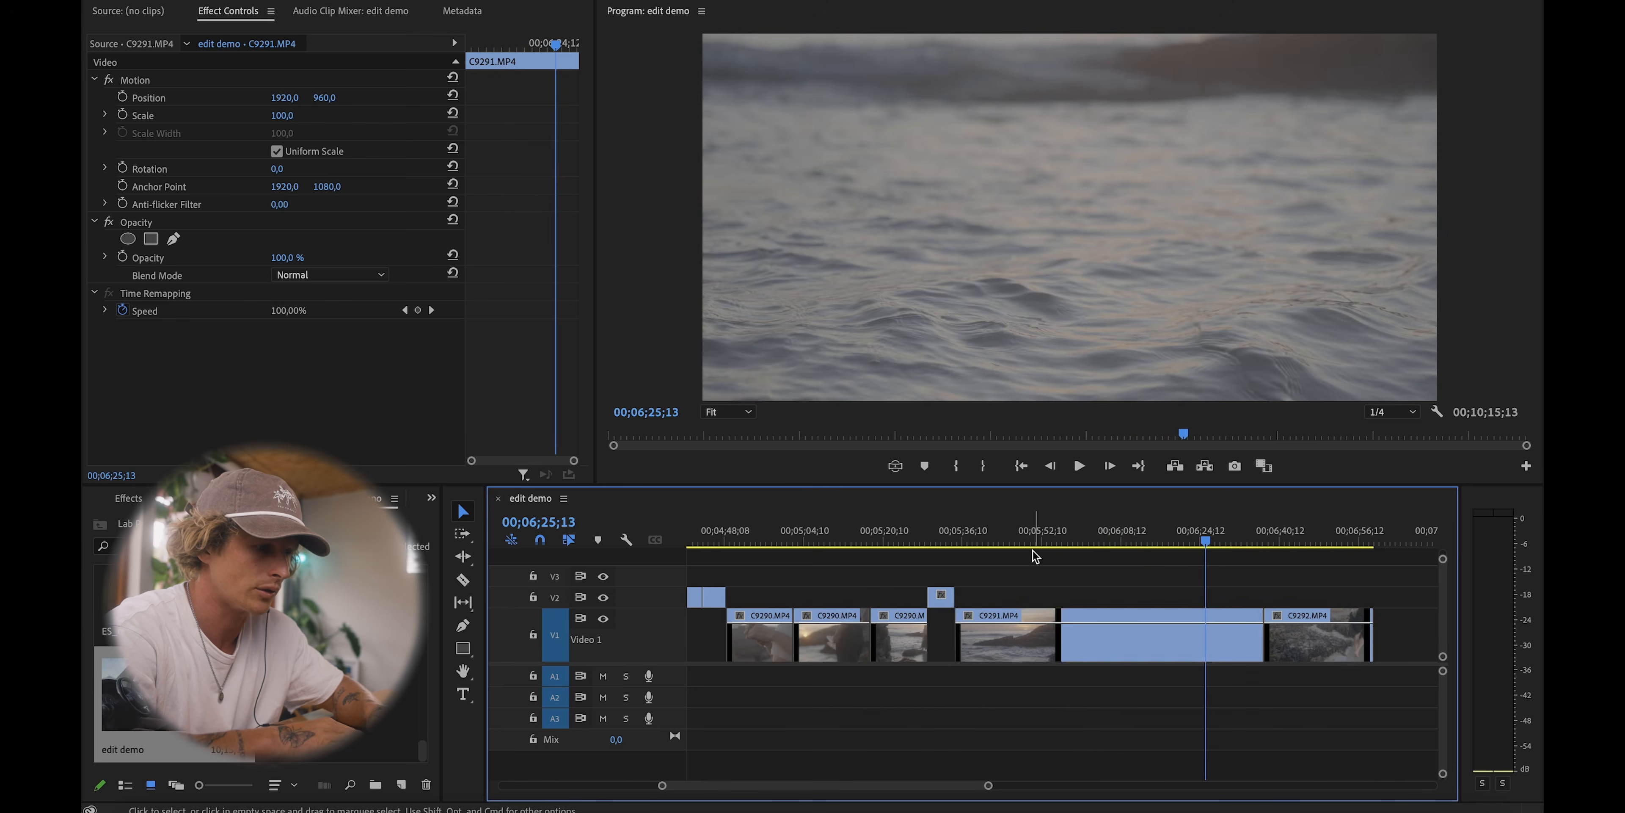
Step: Split the start of the C9291 wave clip and move the section from about 00;05;37 to 00;05;44 up to V2
click(1016, 530)
drag(1016, 528, 967, 518)
key(space)
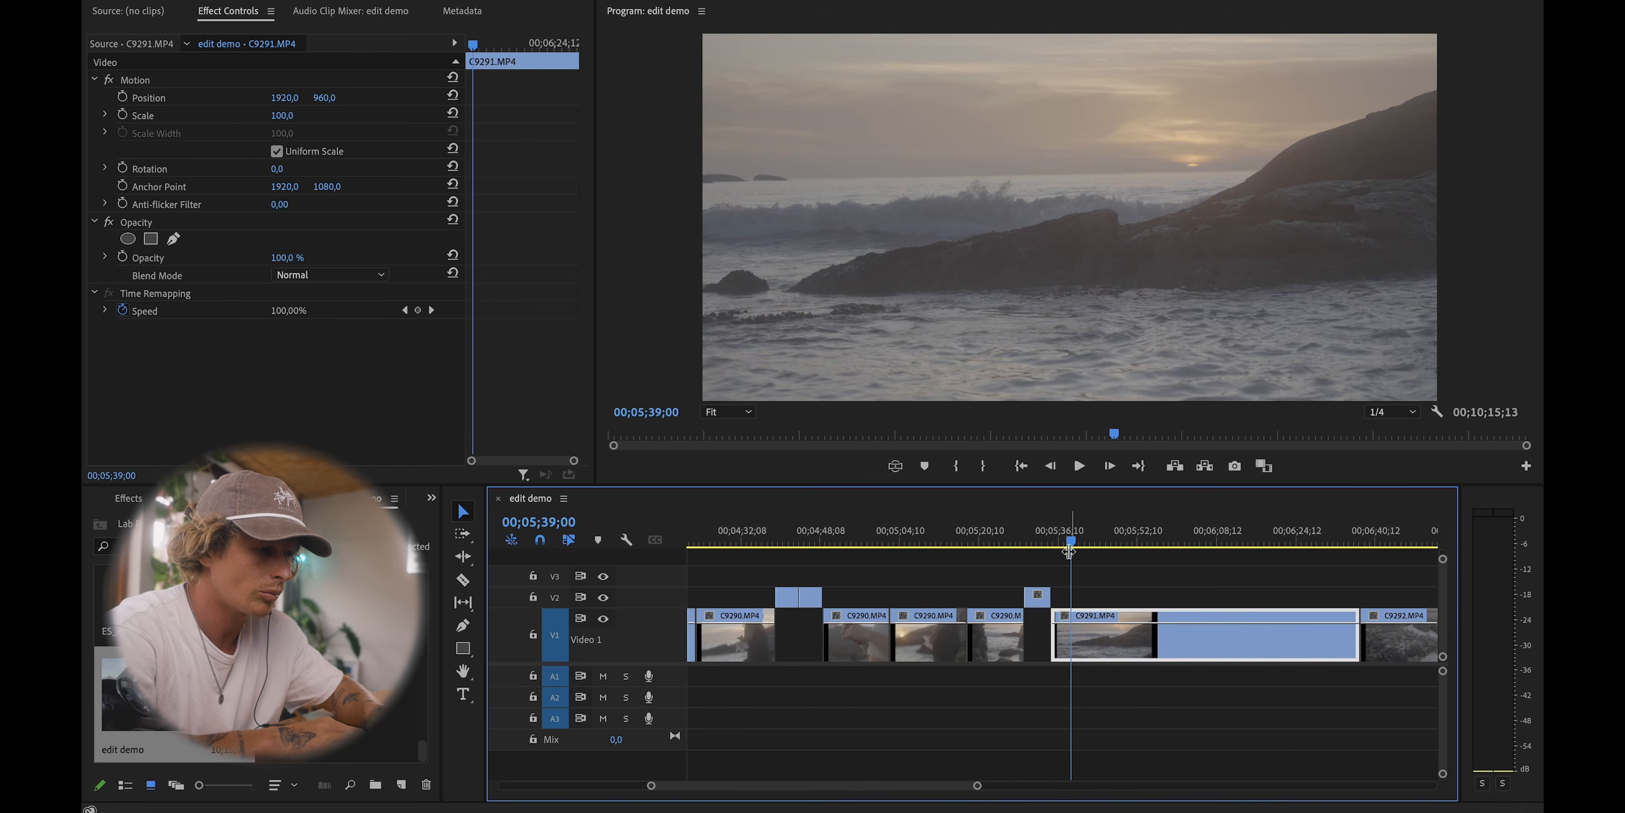
click(1085, 556)
key(space)
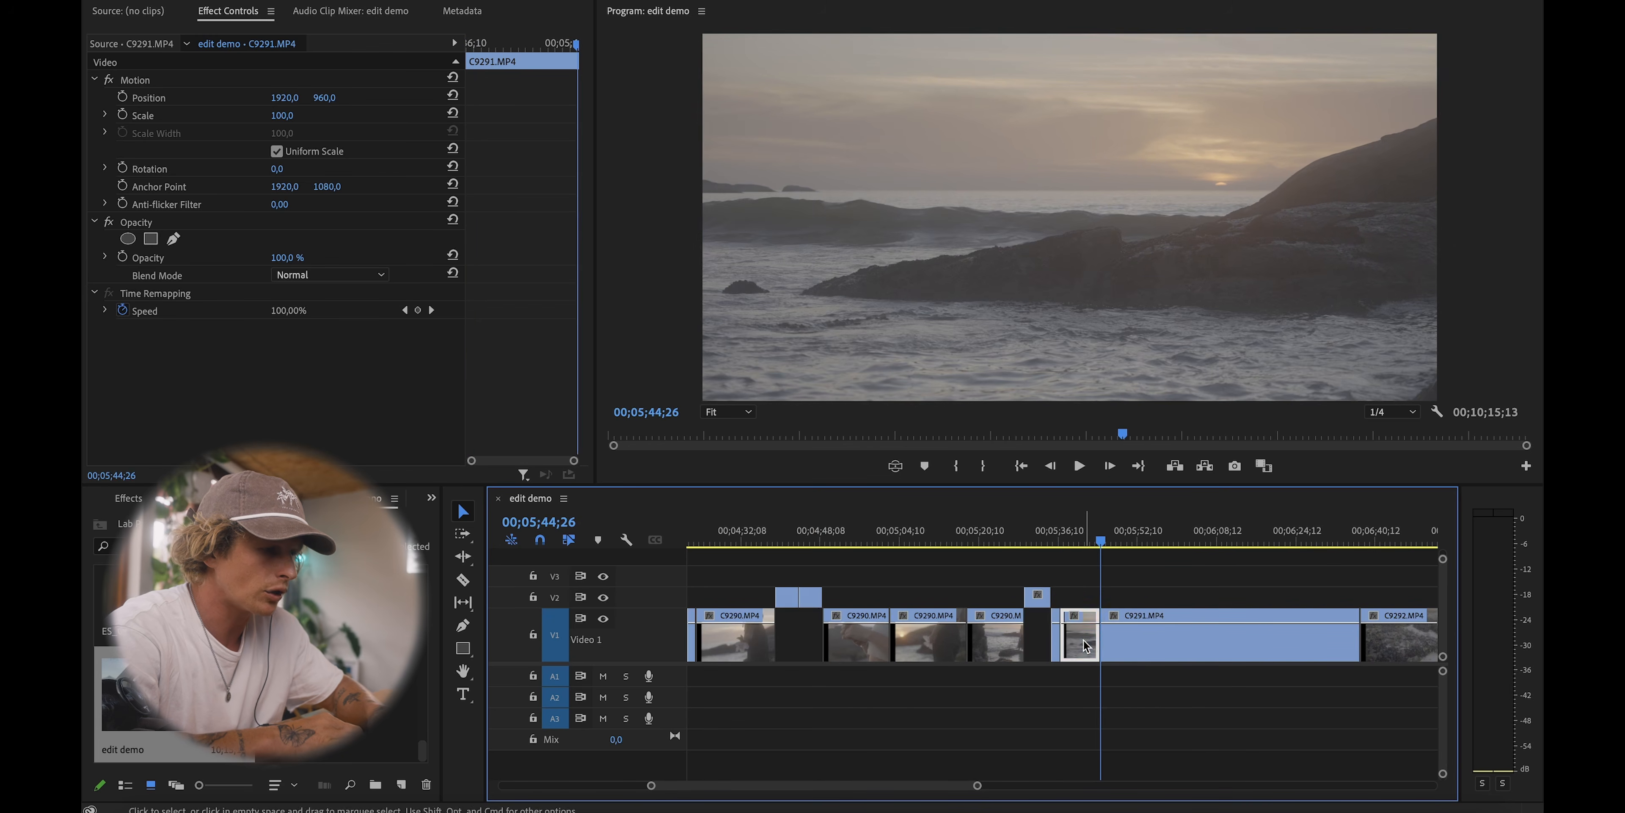
drag(1085, 645, 1085, 599)
Step: Review the start of the C9292 shot of the woman climbing the rocks, from about 00;06;40 to 00;06;43
drag(1145, 540, 1326, 538)
key(minus)
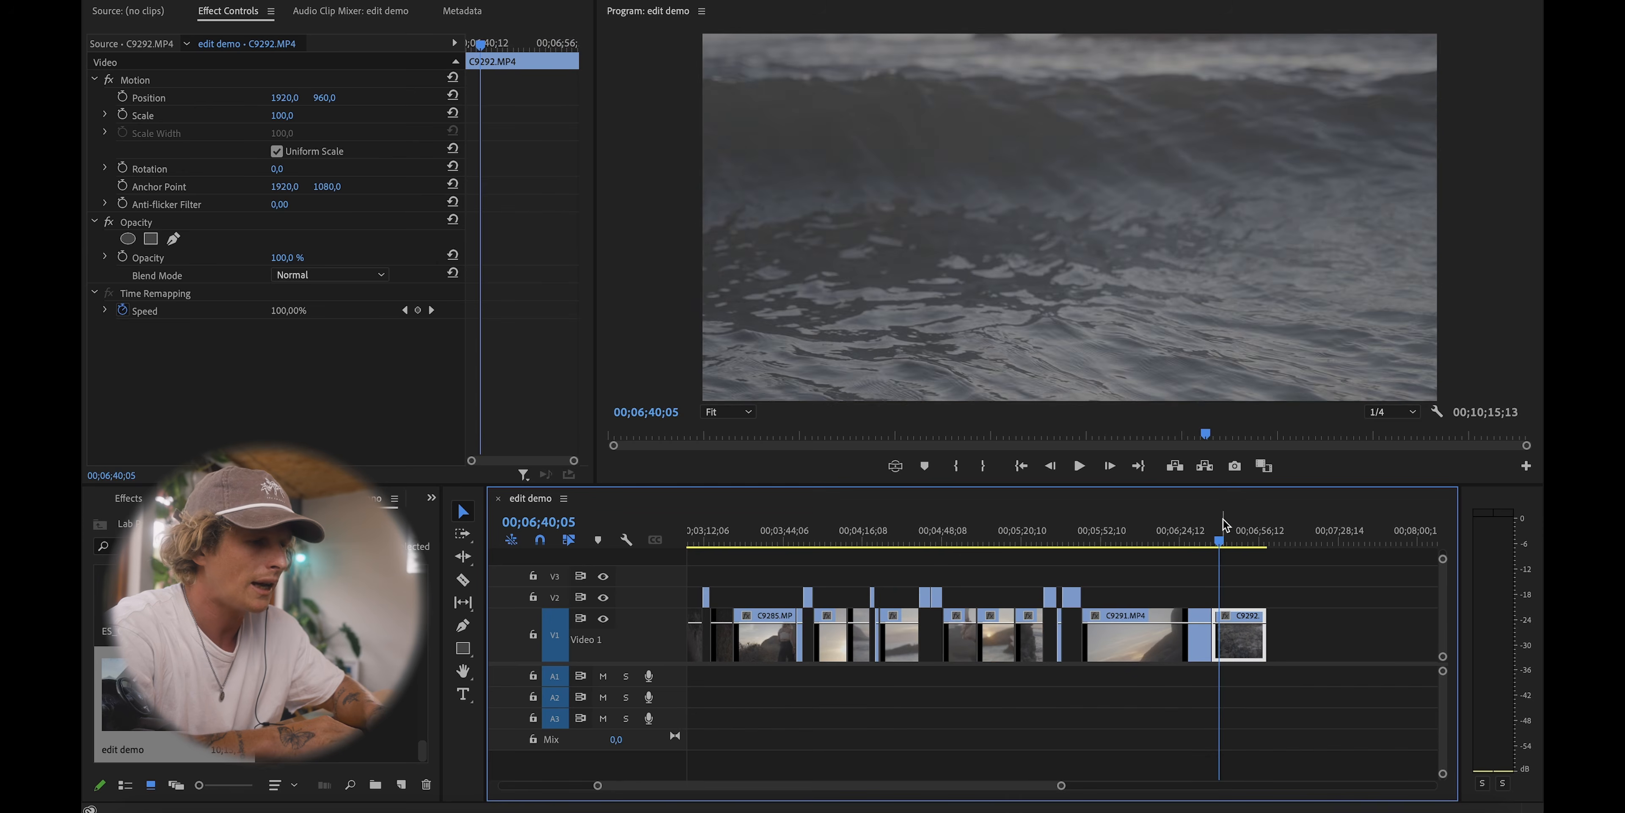
scroll(1226, 526, down, 2)
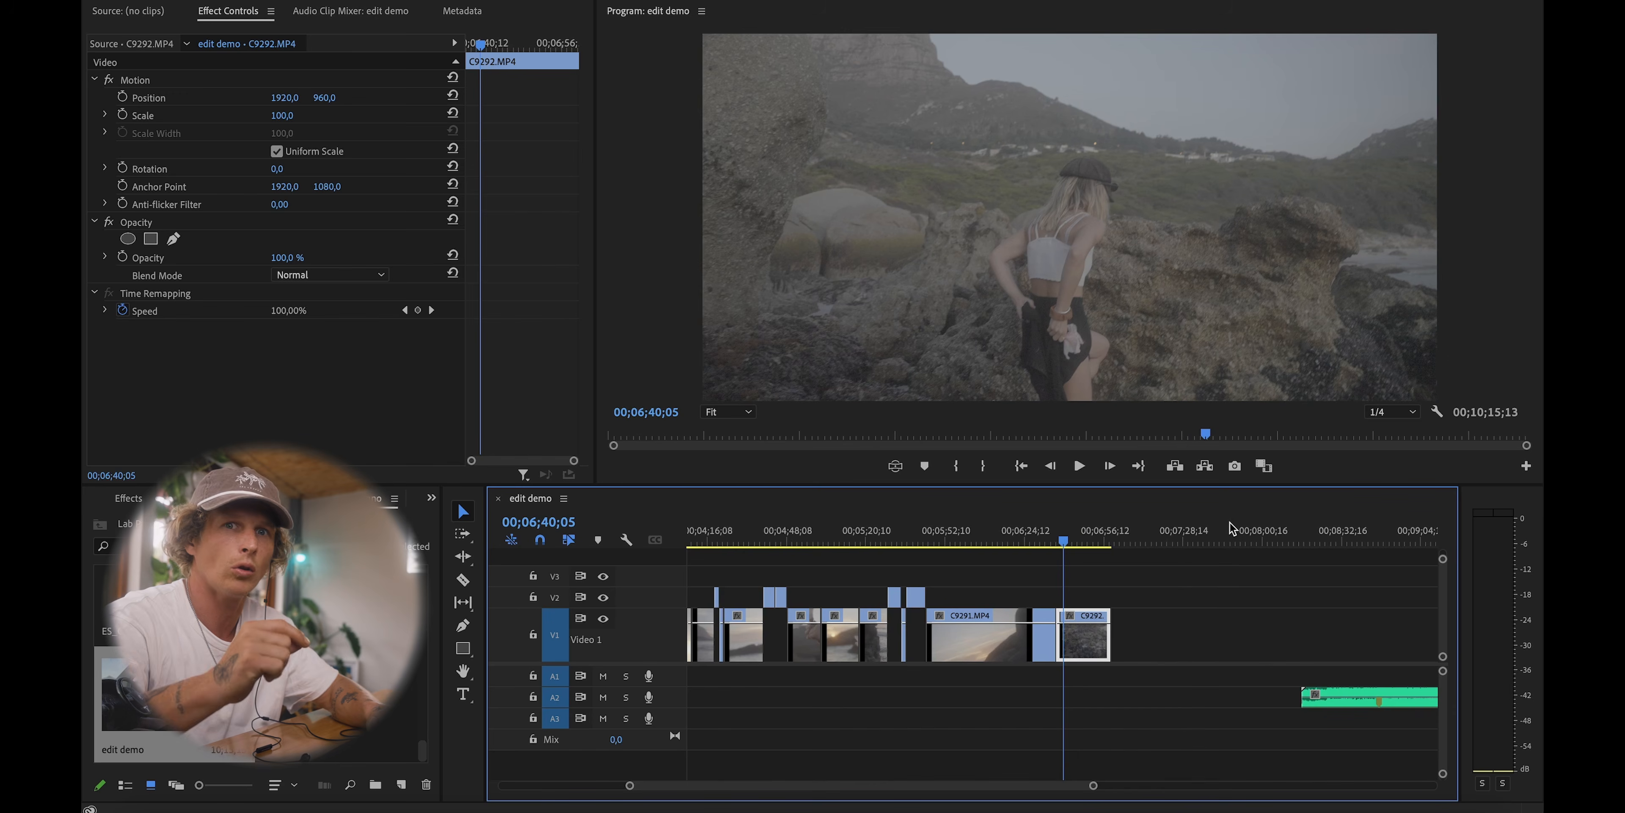
key(equal)
key(equal)
key(equal)
click(1088, 540)
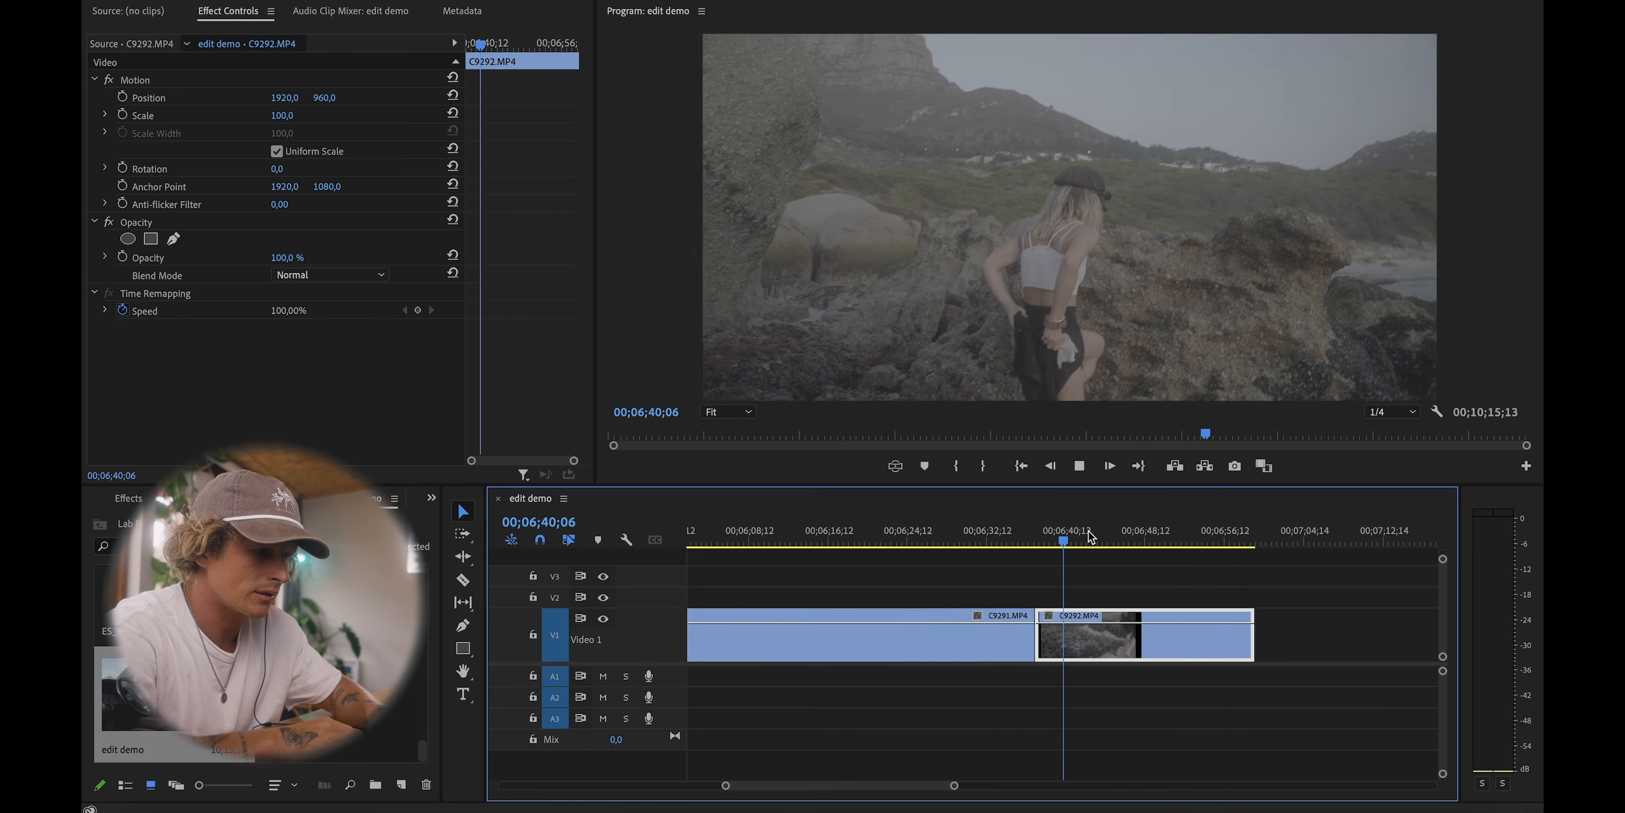
click(1118, 538)
key(shift+k)
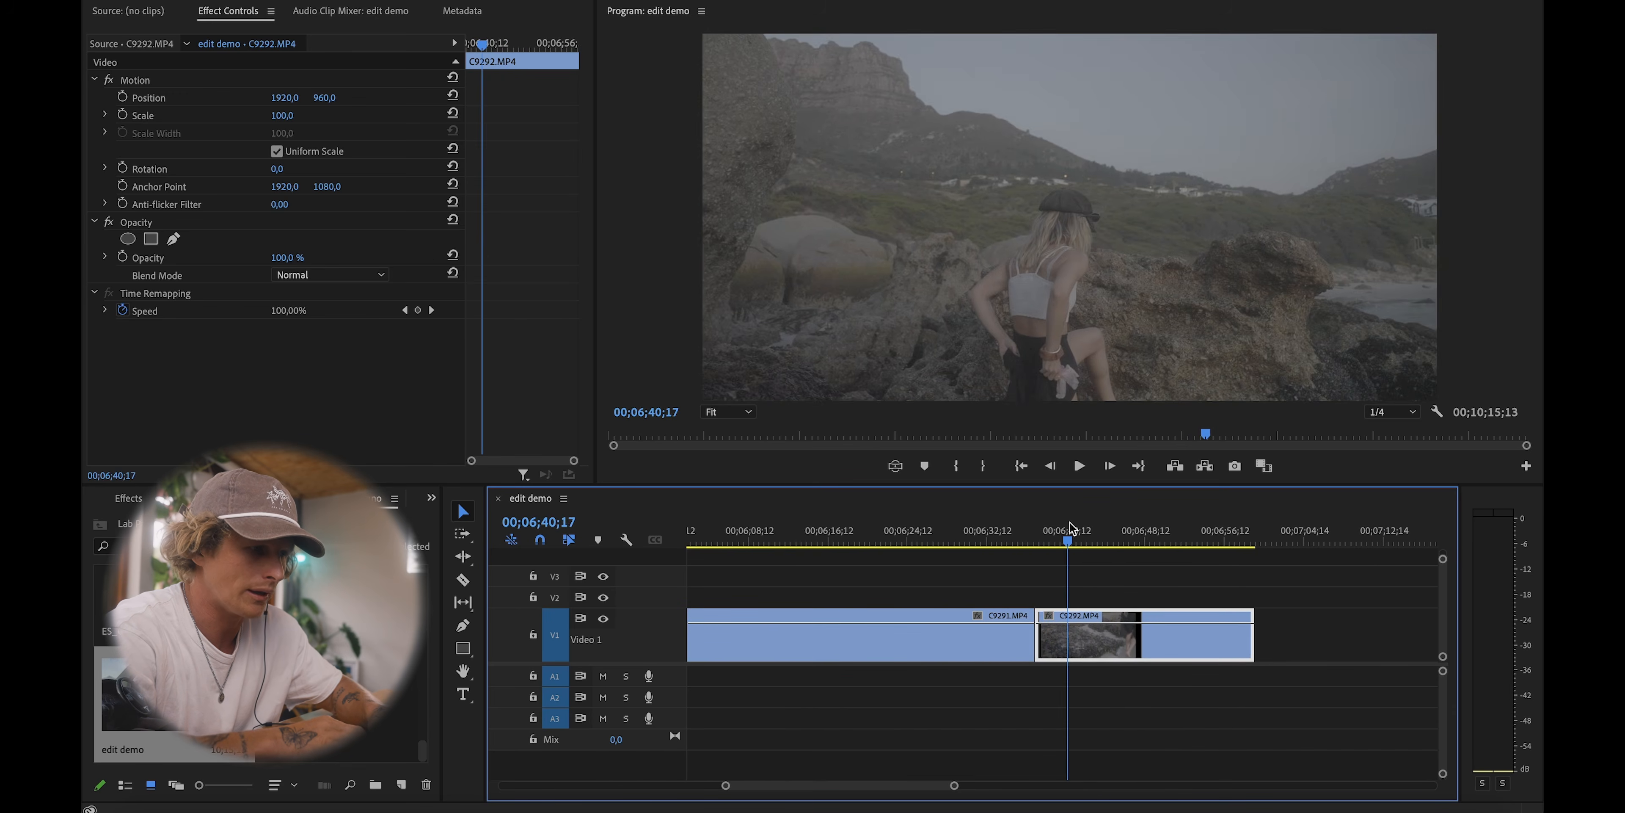
key(equal)
key(space)
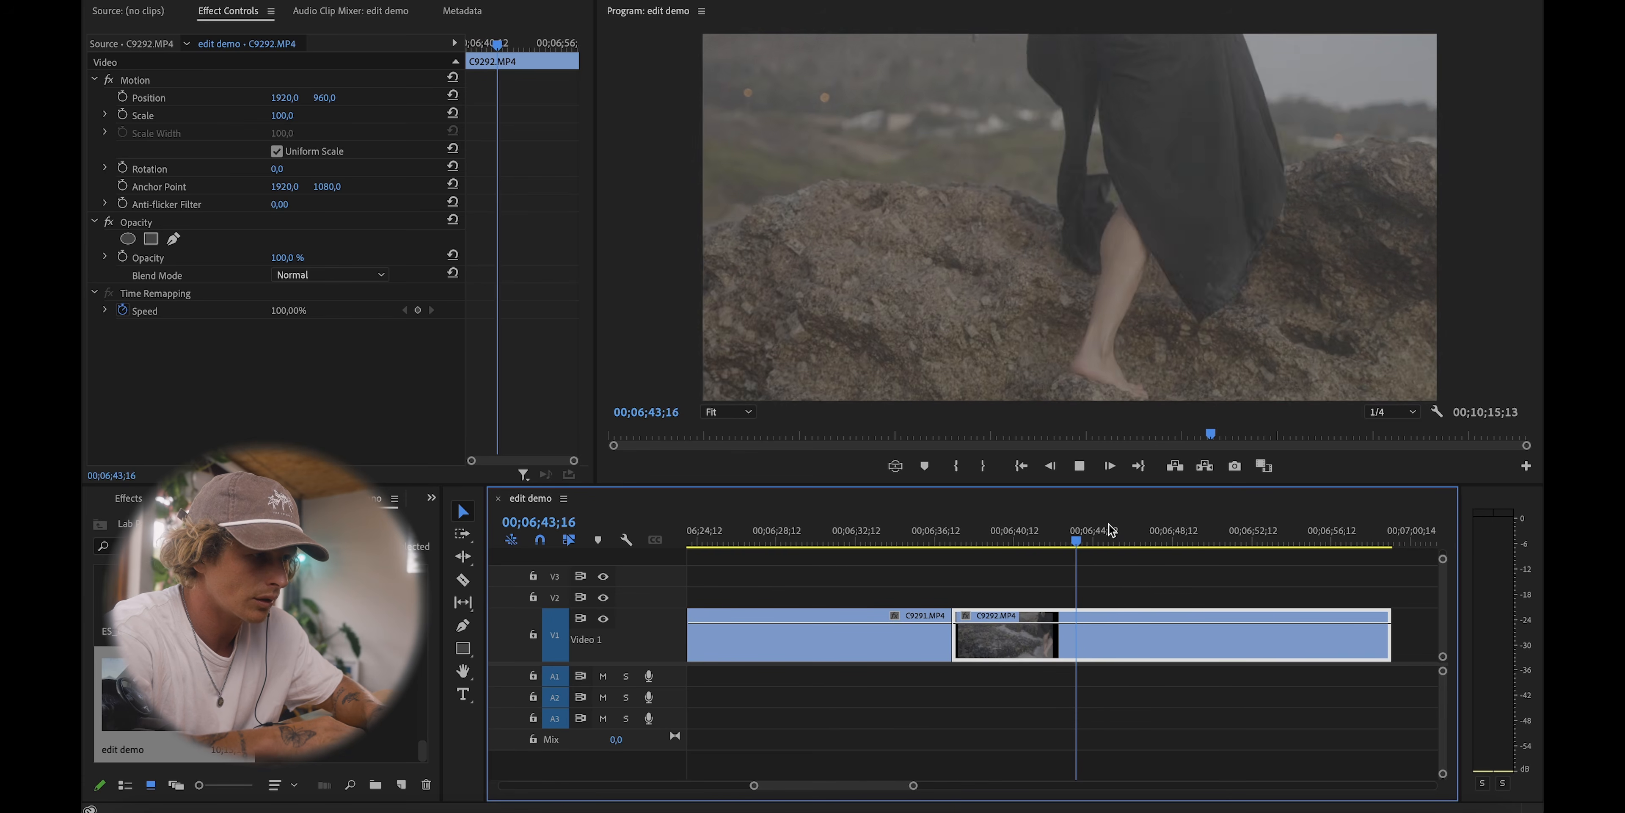
Step: Find the start of the good moment in the C9292 rock-climbing shot and split the clip at about 00;06;41
key(j)
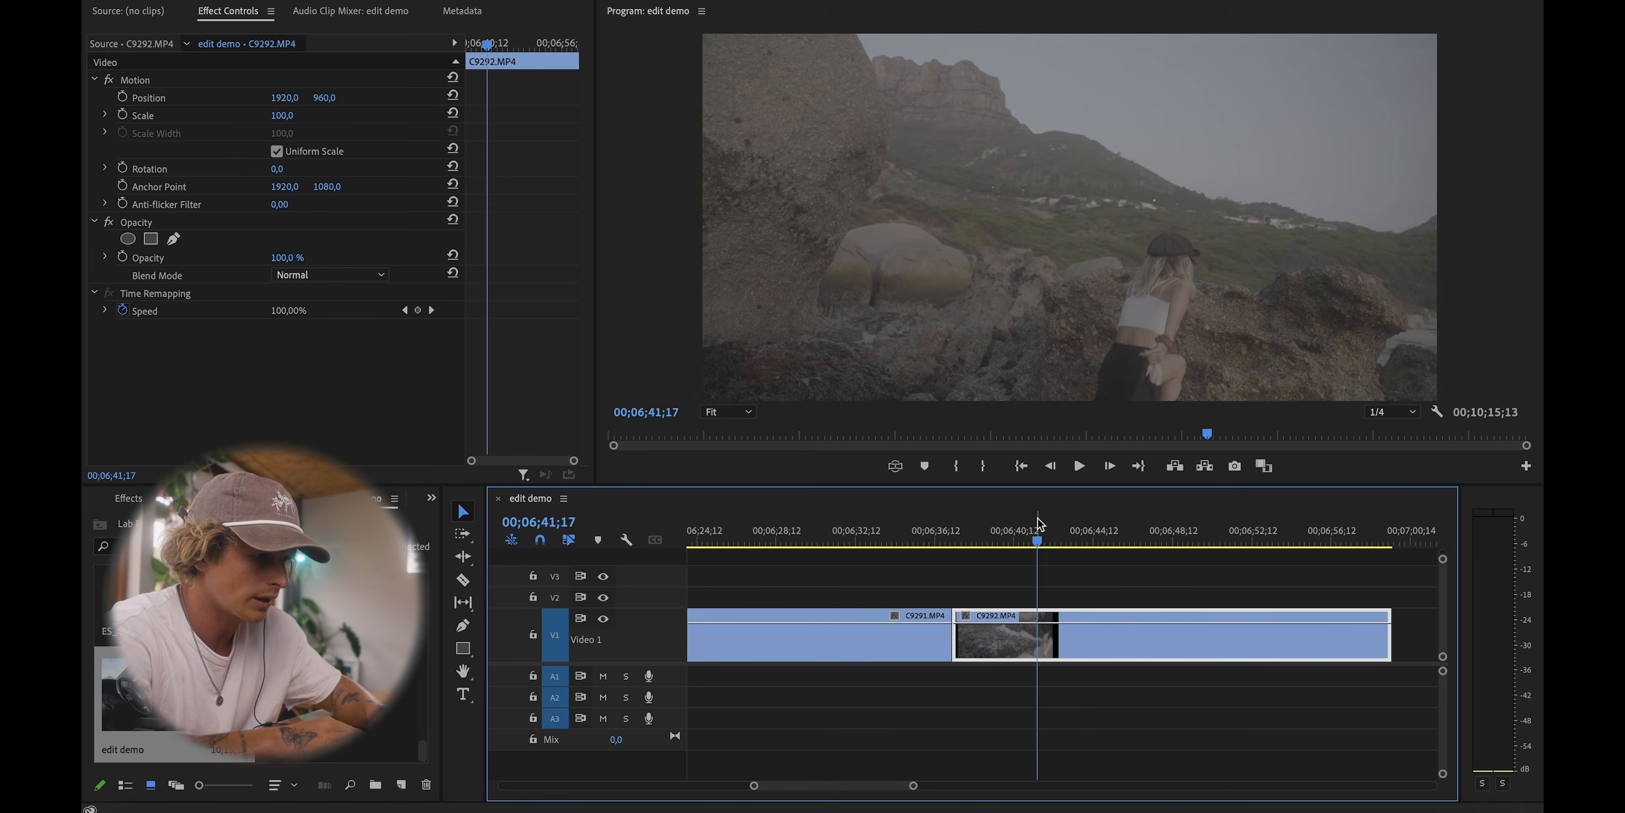
key(l)
key(k)
key(j)
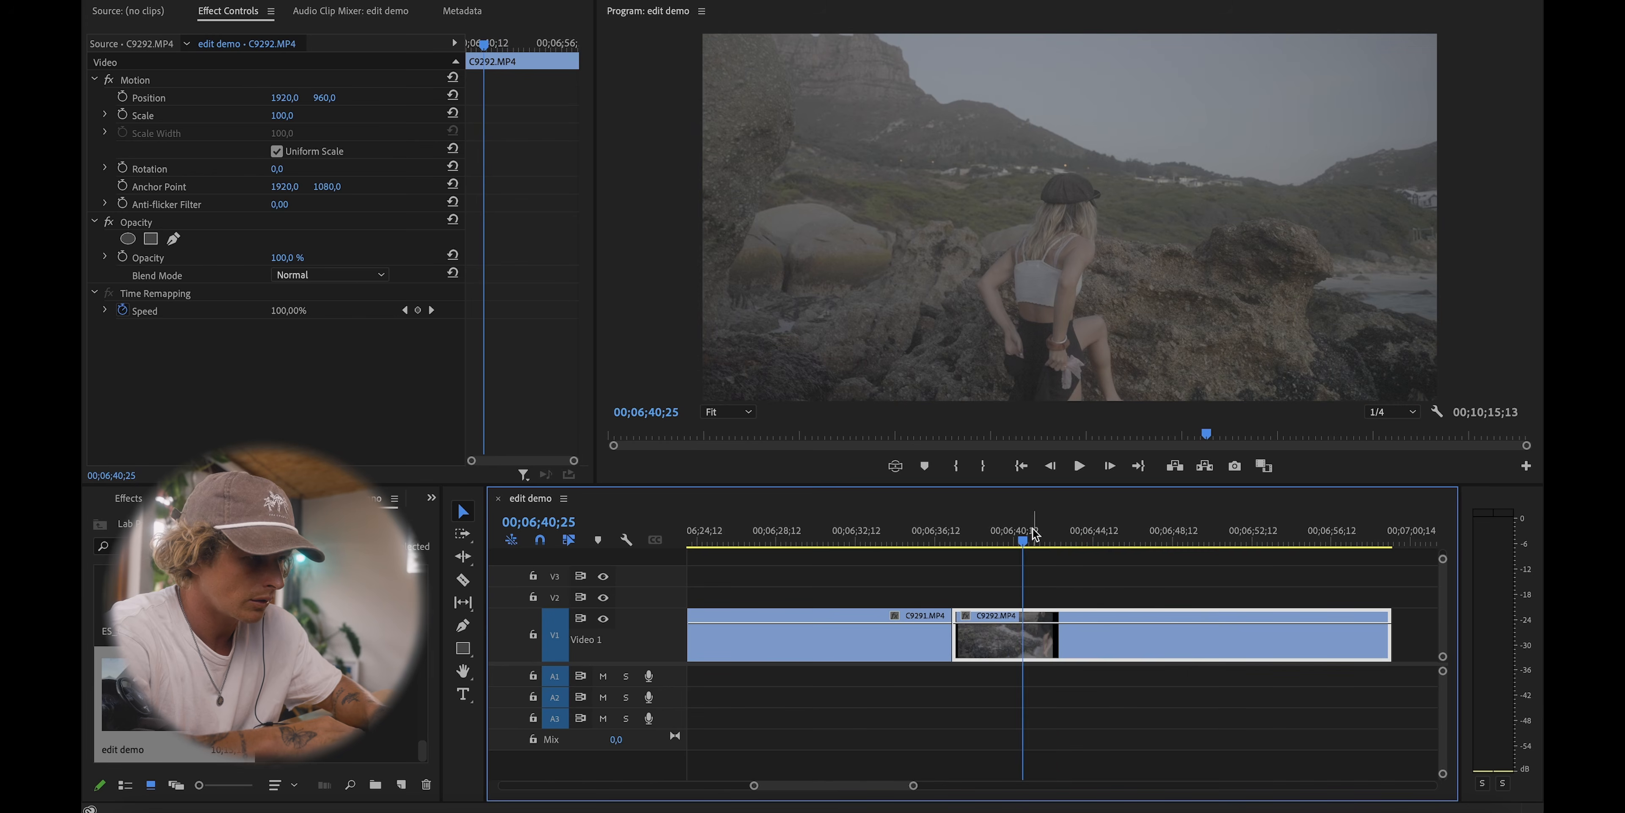
key(super+k)
key(=)
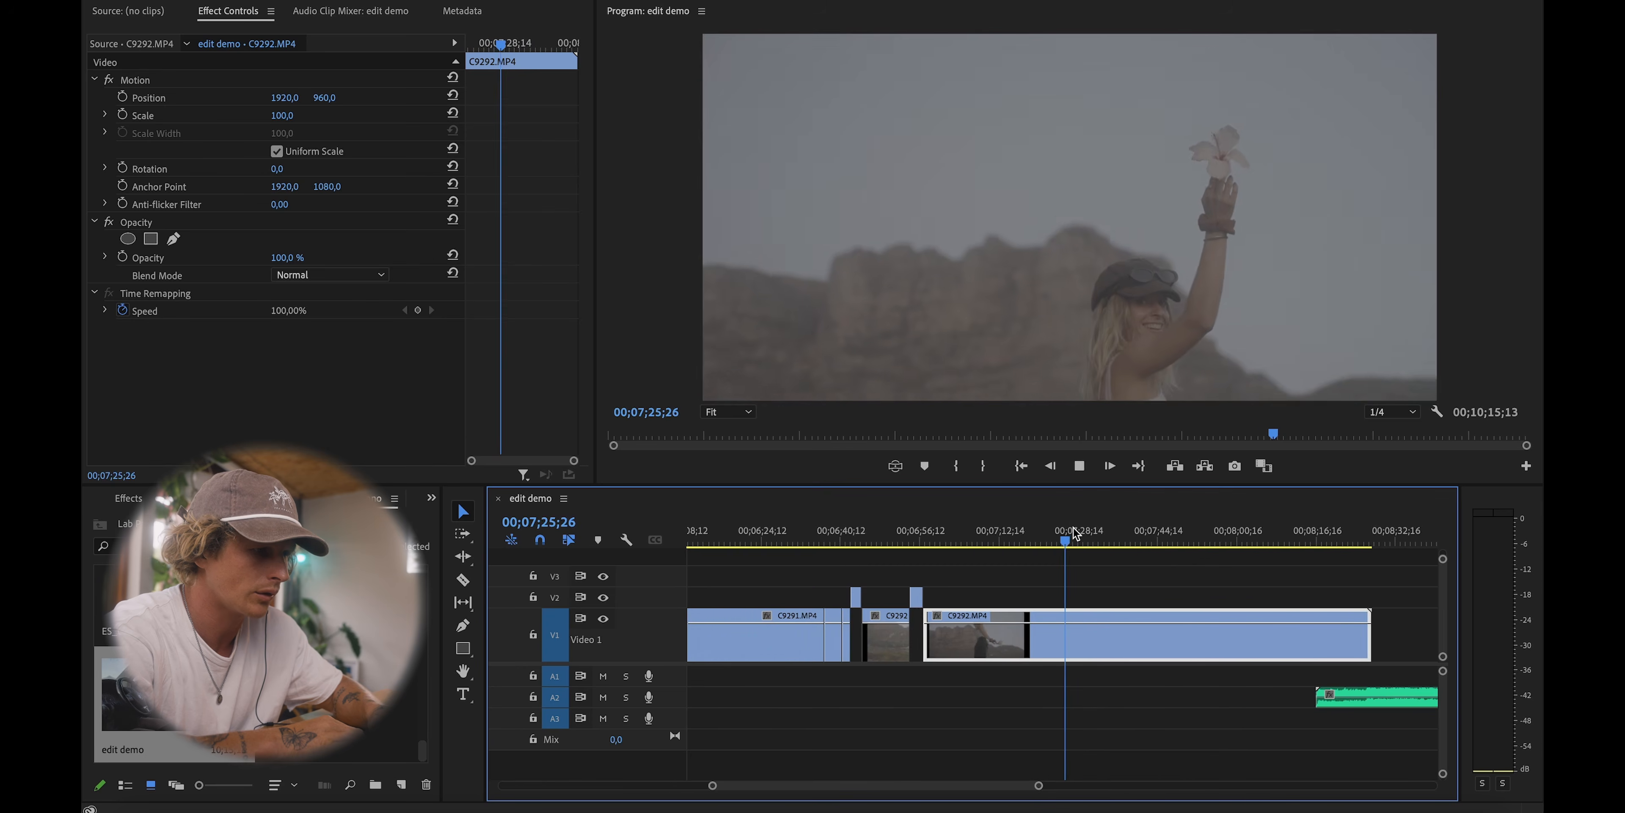
Step: Split the C9292 shot of the raised flower and move the section from about 00;07;28 to 00;07;32 up to V2
key(=)
key(k)
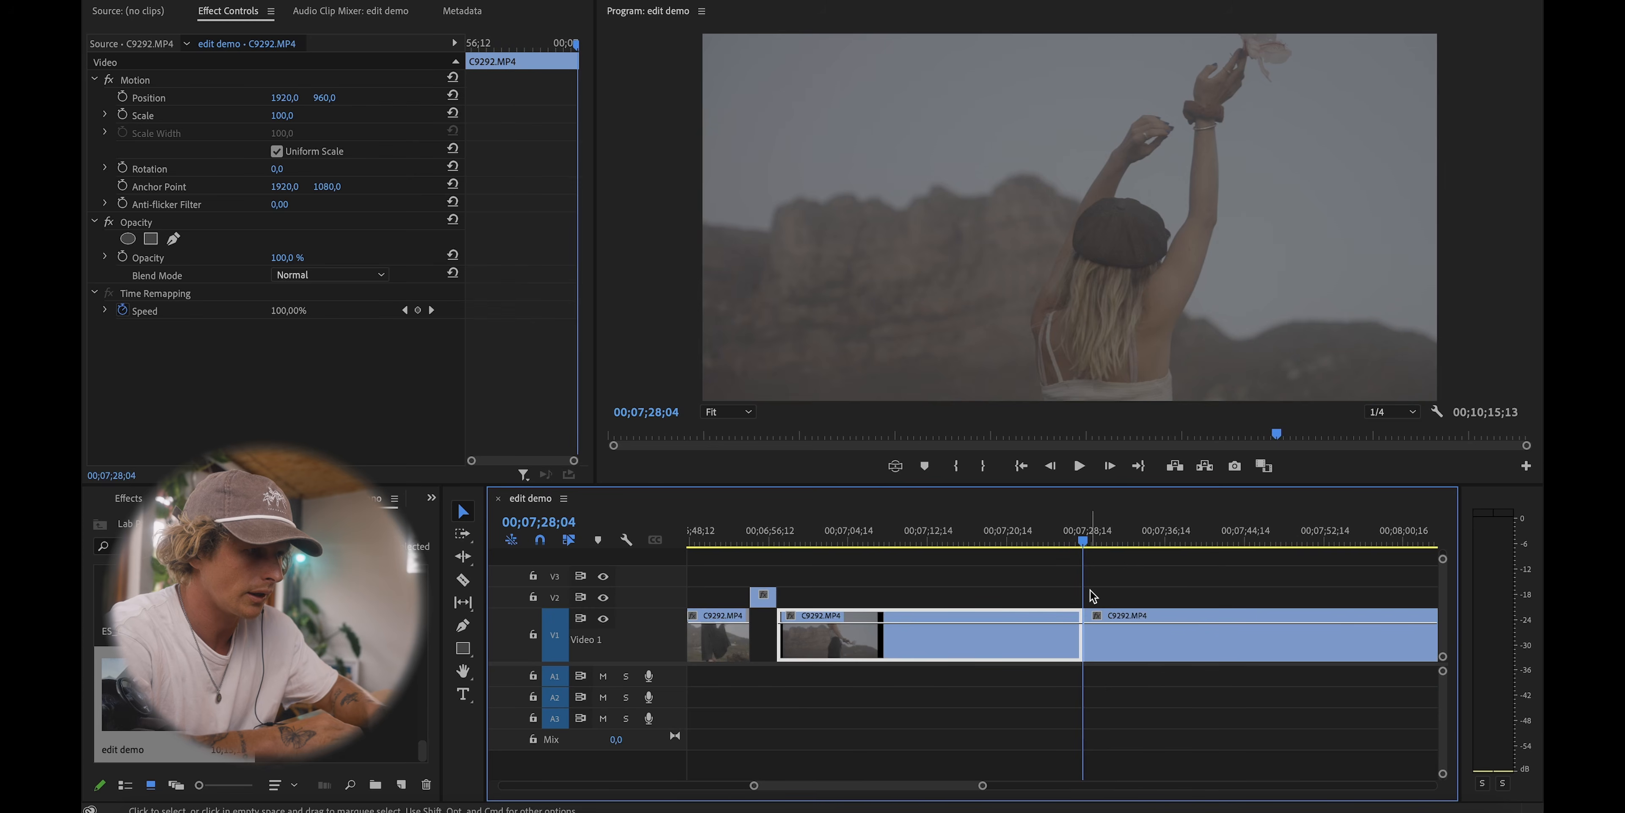
key(minus)
key(minus)
key(l)
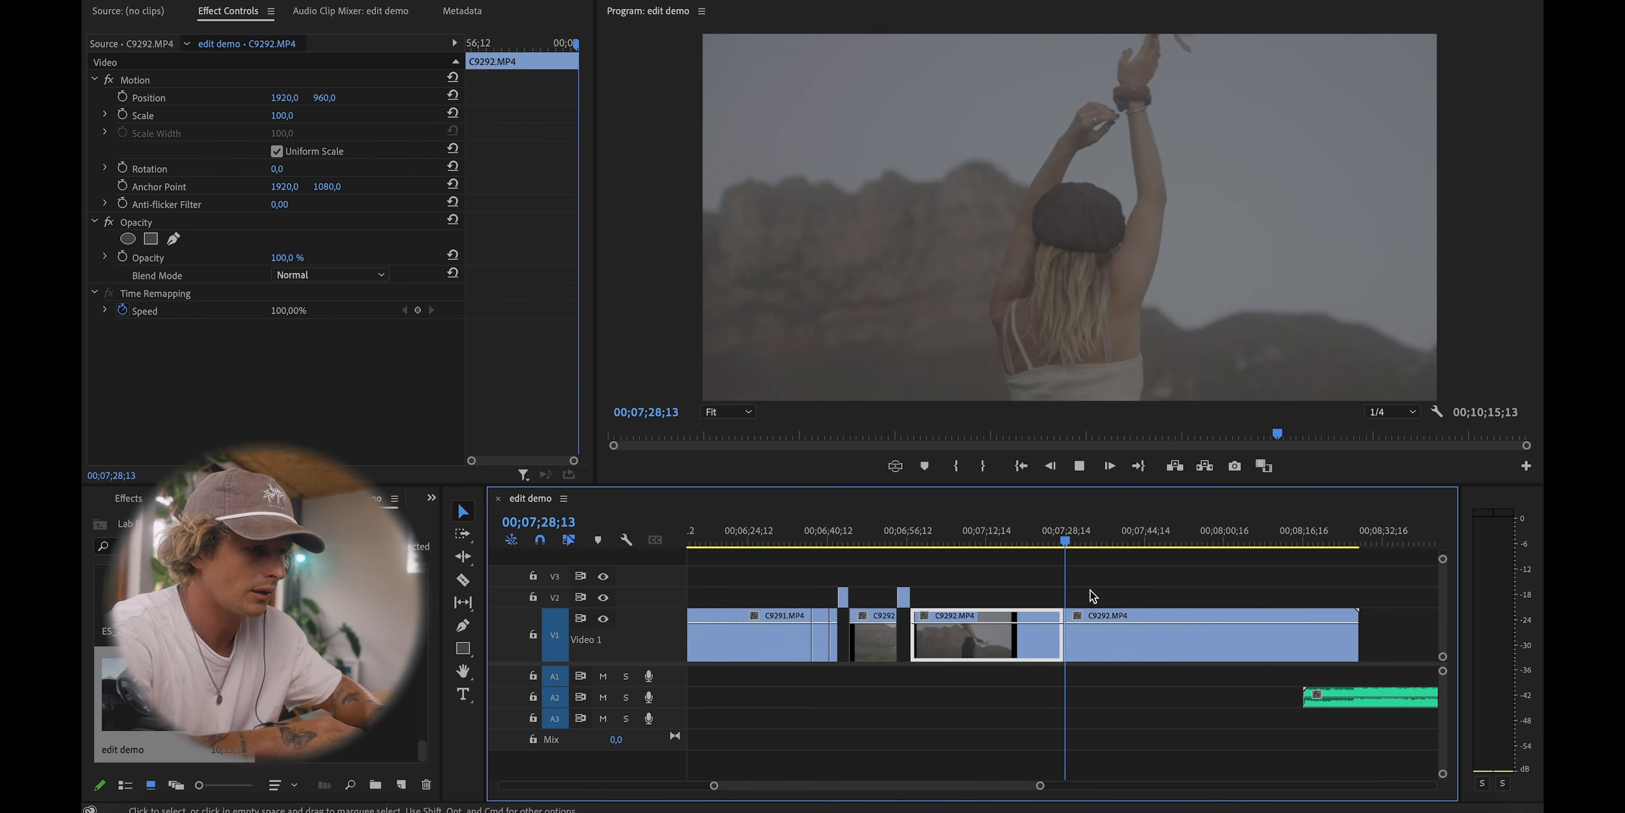
key(=)
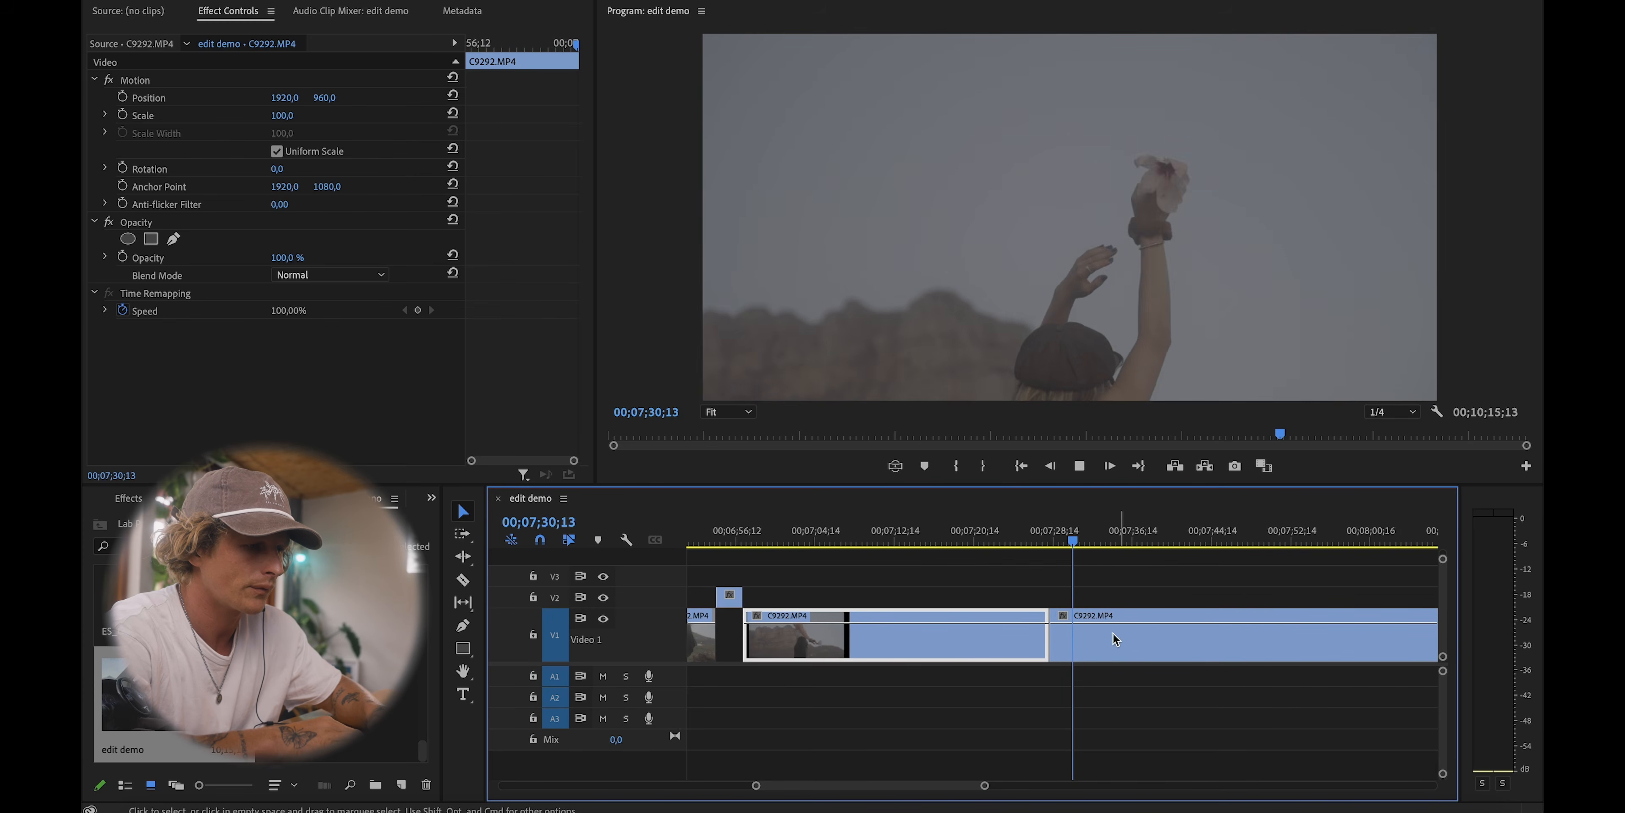
click(1113, 649)
key(space)
key(cmd+k)
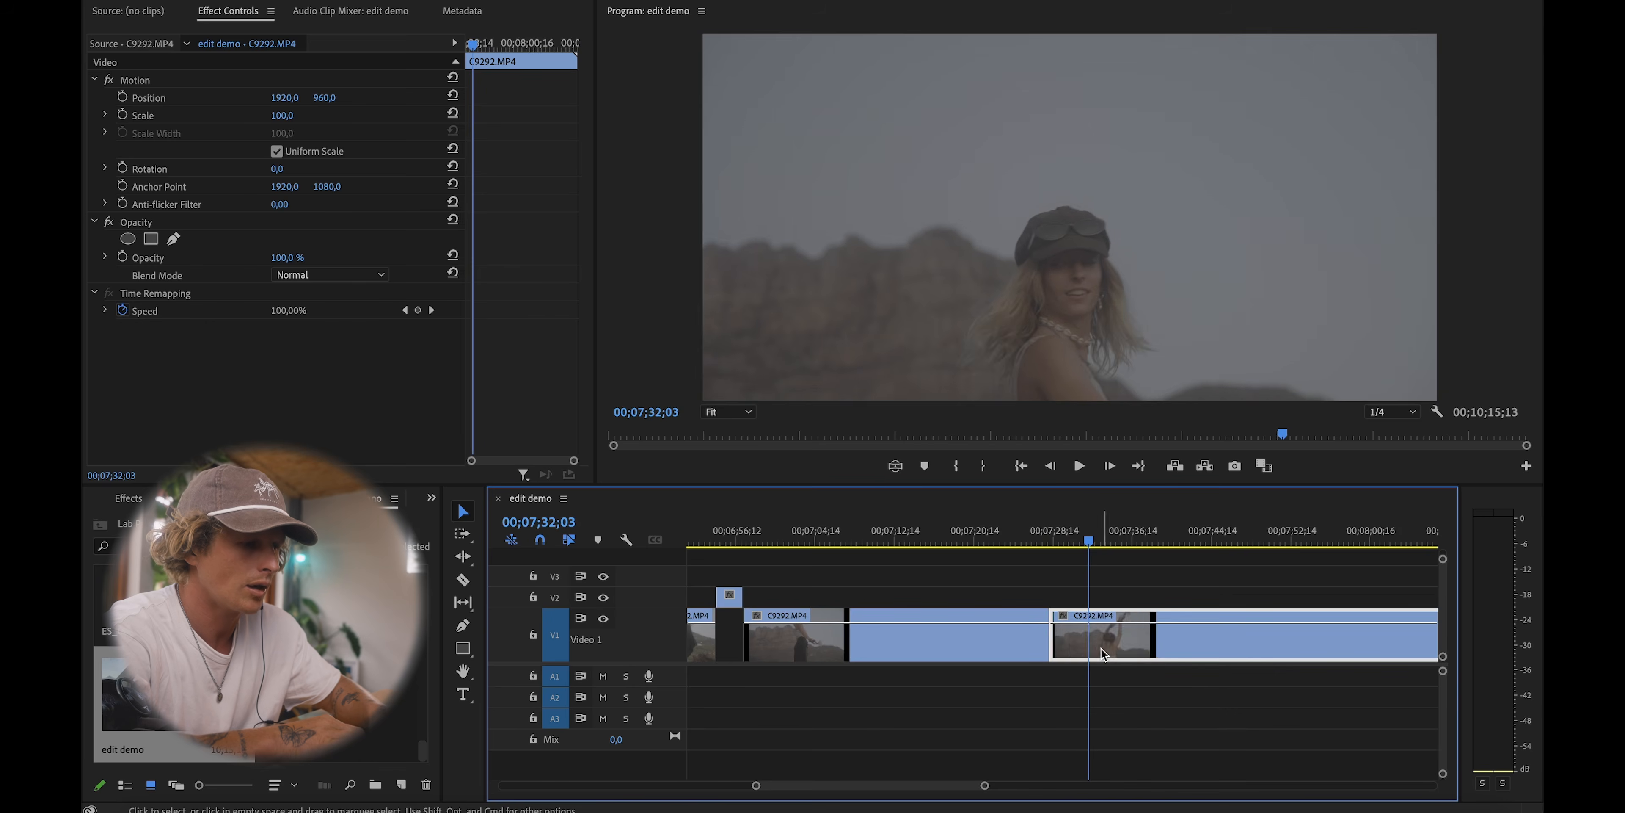
drag(1072, 634, 1070, 603)
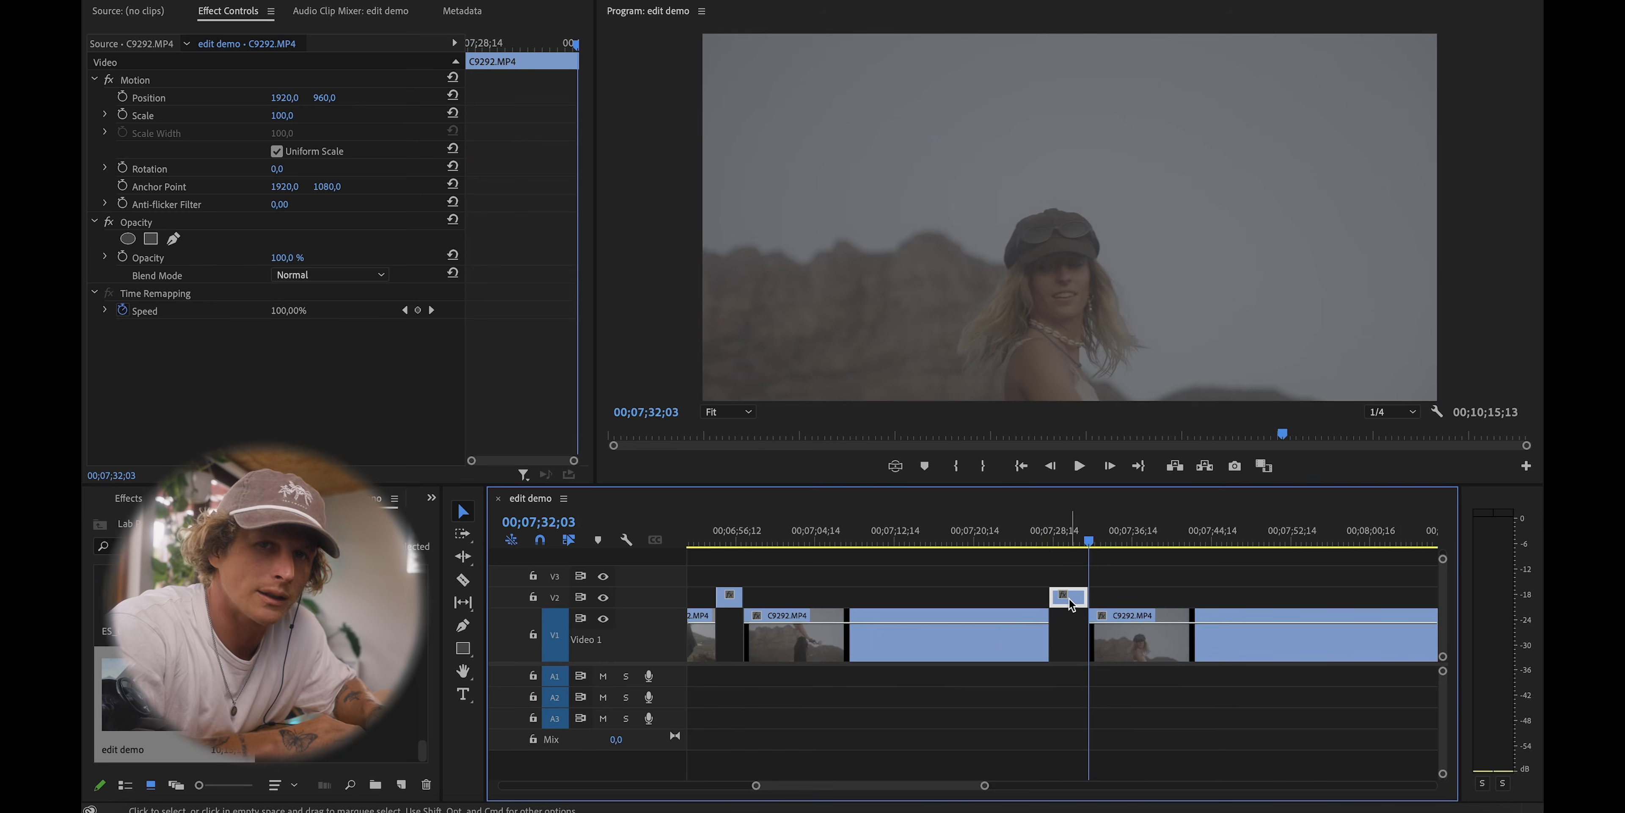
Step: Move all the leftover V1 clips further along the timeline, past the V2 selects, starting at about 00;08;20
key(minus)
key(minus)
key(minus)
key(minus)
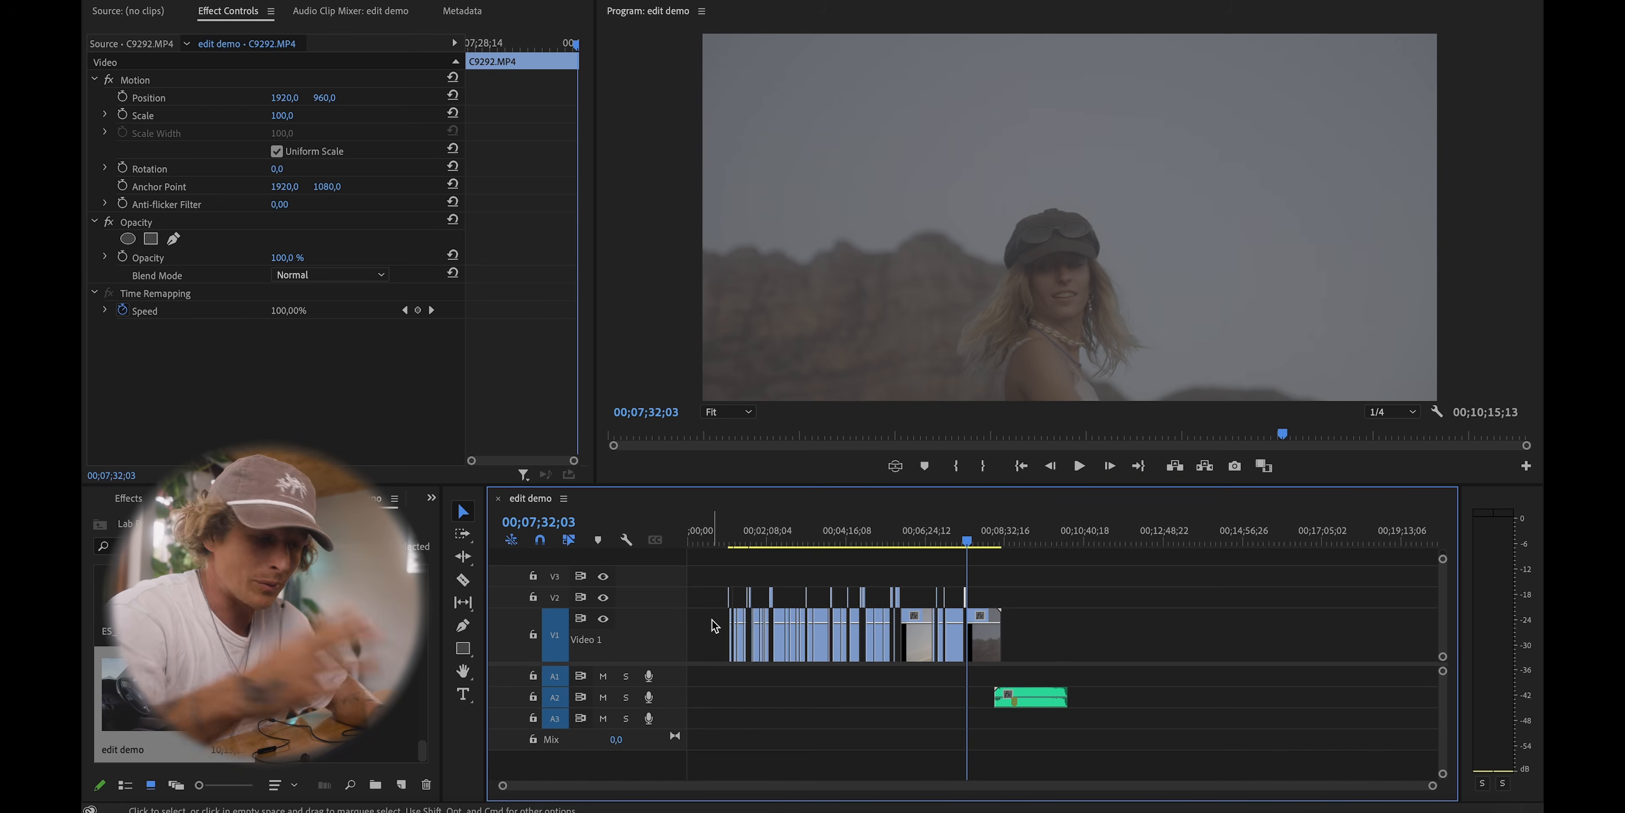
drag(713, 639, 1089, 672)
drag(742, 651, 1010, 649)
click(1203, 580)
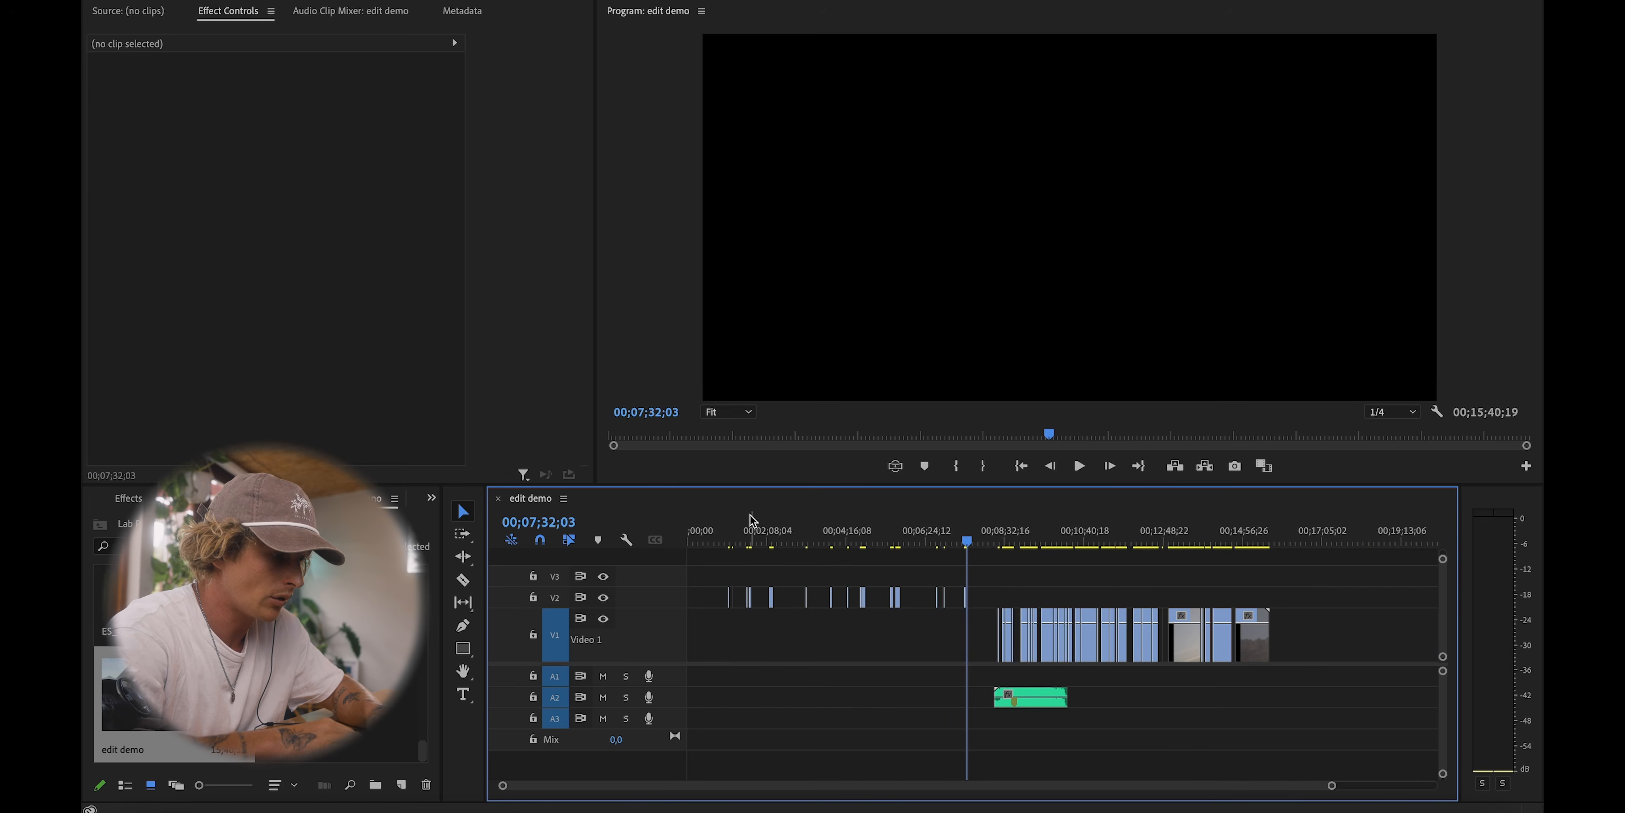
Step: Move all the selects from V2 down to V1, with the first clip starting at 00;00;00;00
click(730, 529)
key(=)
key(=)
key(-)
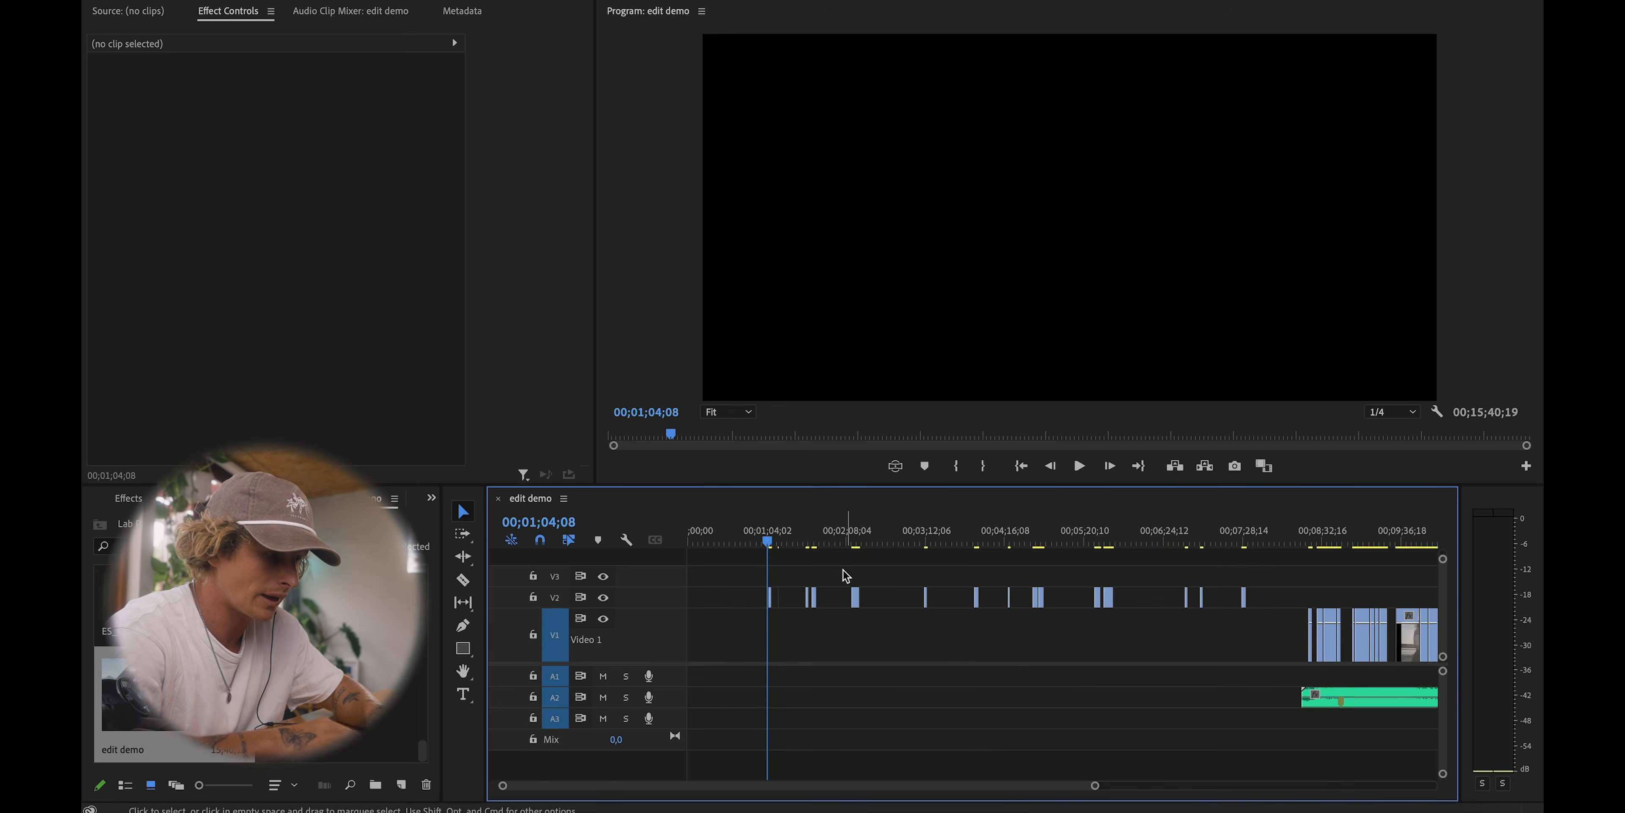
drag(1247, 599, 1164, 637)
key(equal)
key(equal)
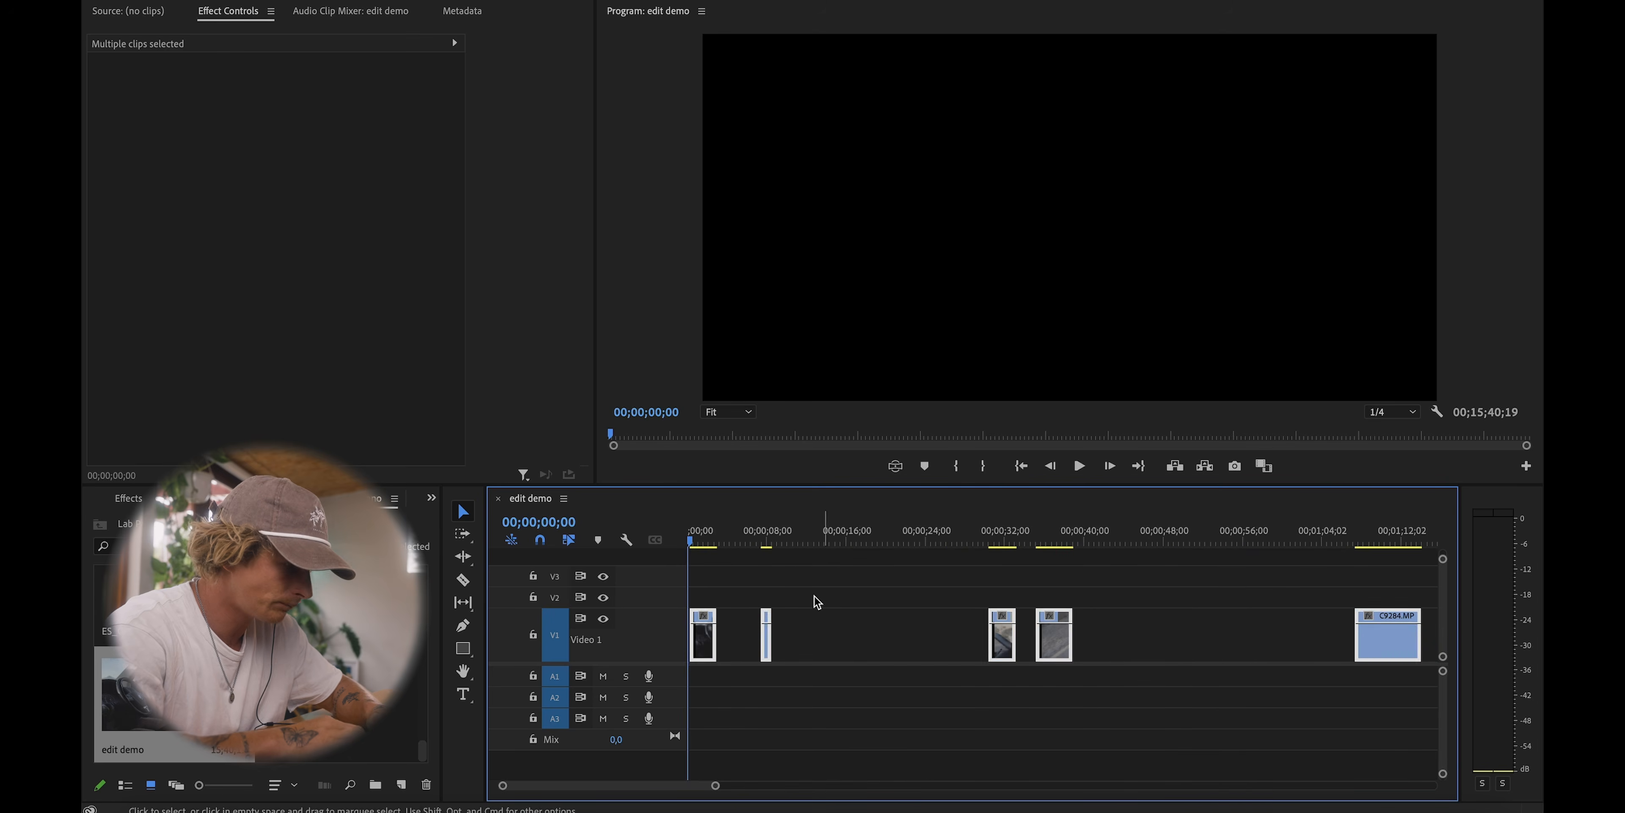
Step: Position the Juvenile - White Vacancy music clip on A2 at the beginning of the sequence
key(minus)
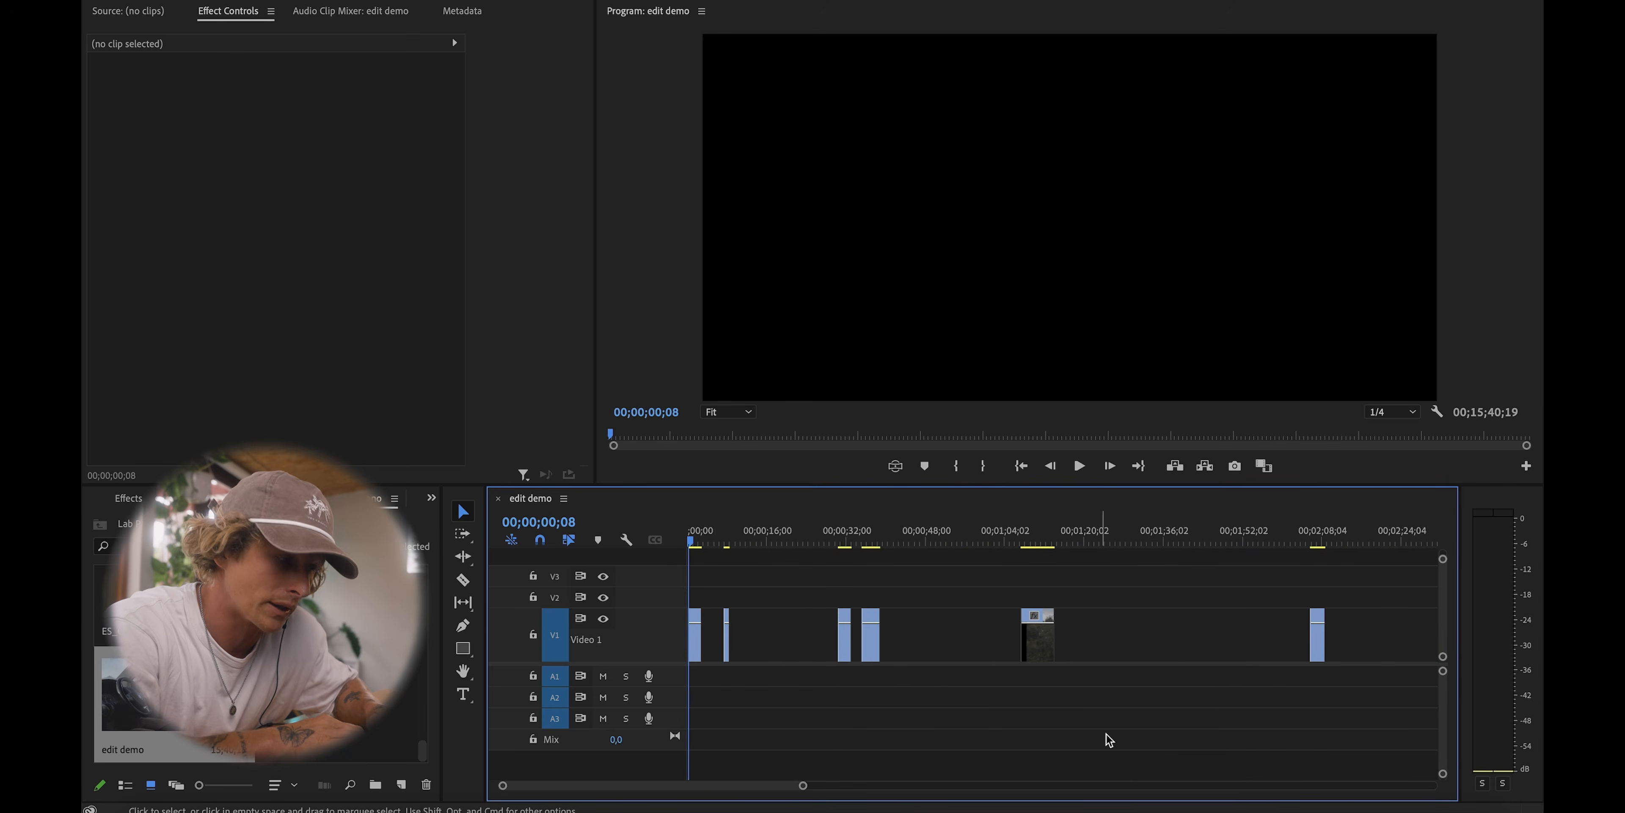
key(minus)
key(minus)
key(minus)
drag(1041, 701, 711, 693)
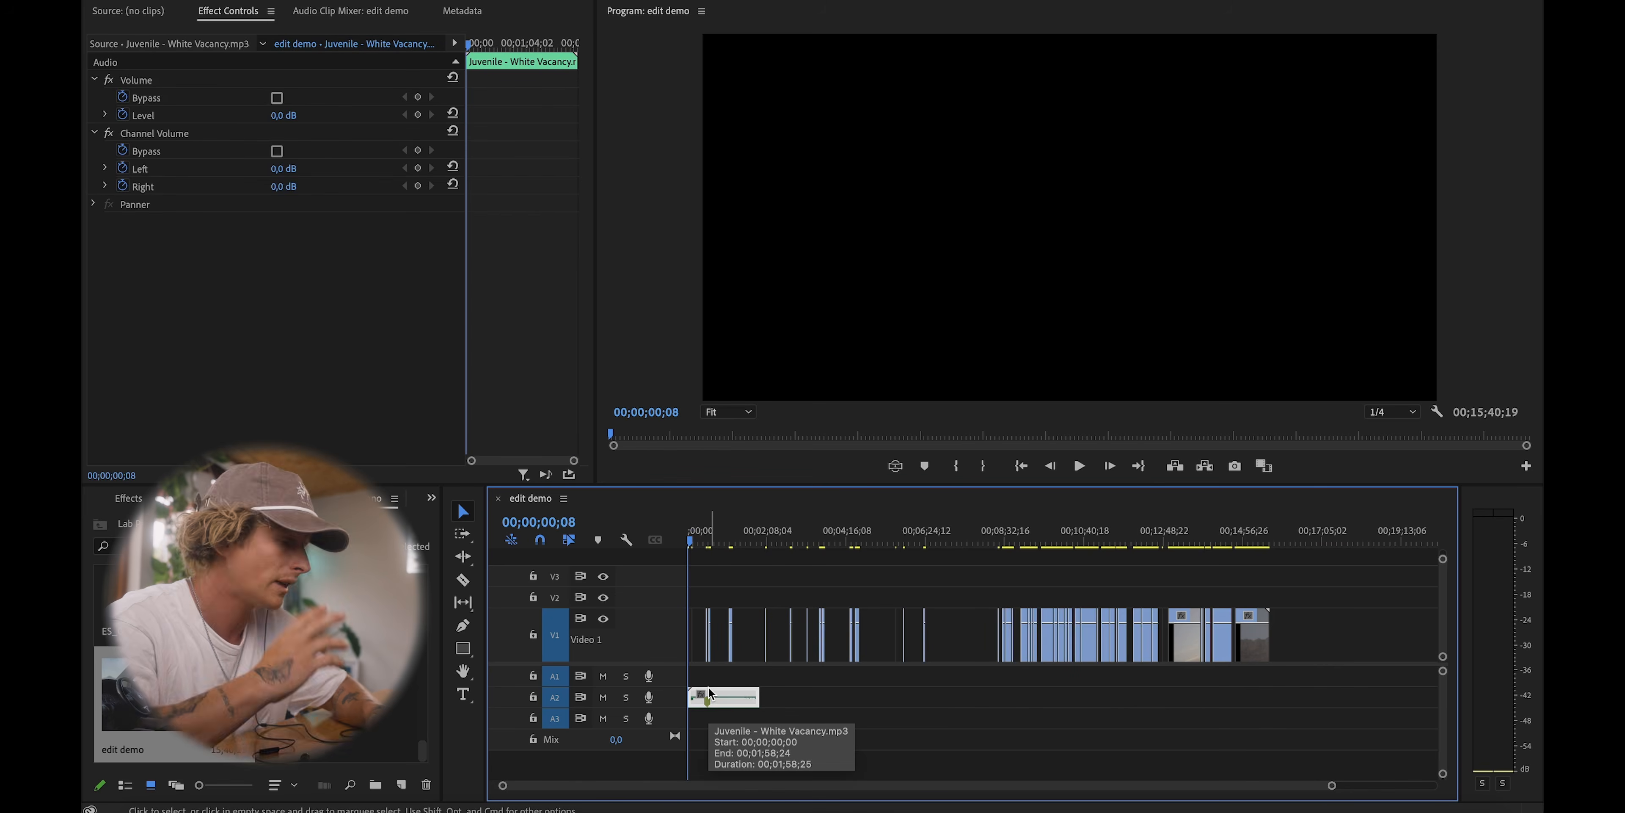
Step: Play the opening of the sequence from 00;00;00;00 to hear how the music starts under the first clip
key(equal)
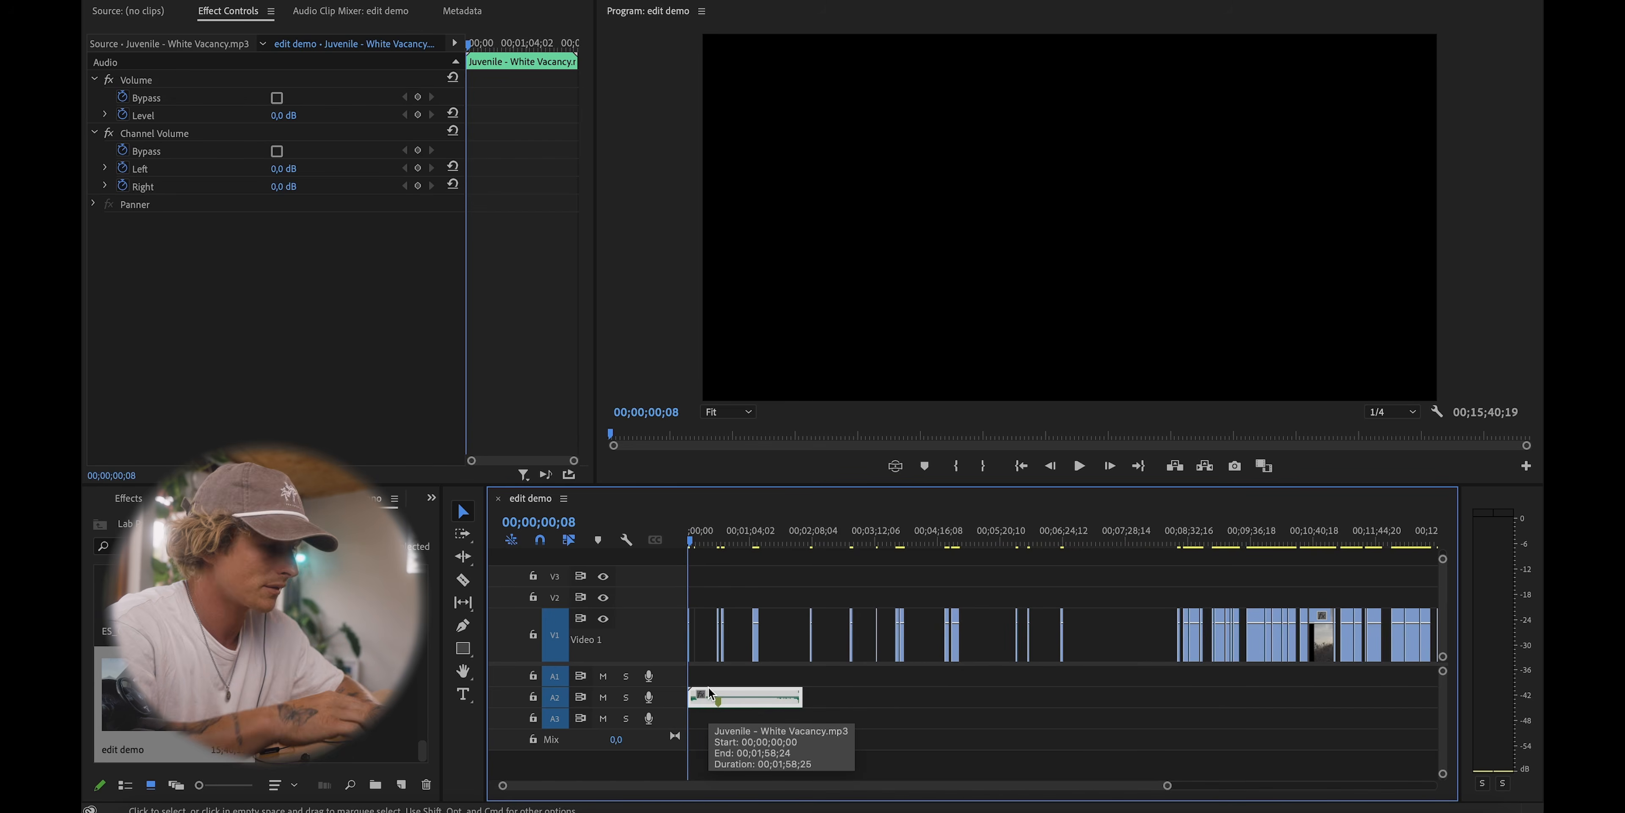
key(equal)
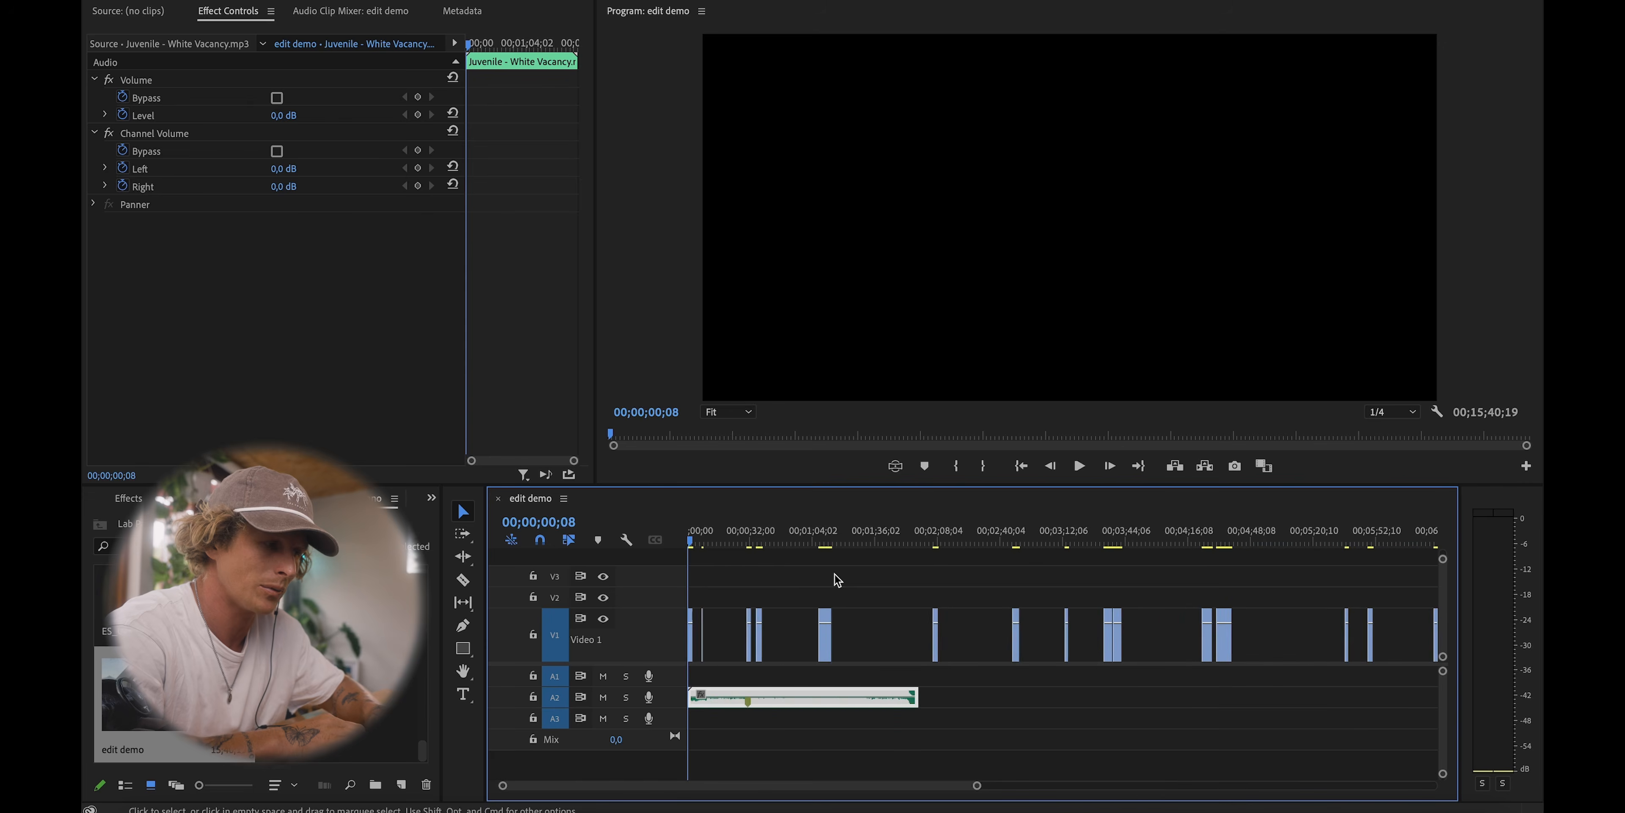
key(equal)
key(minus)
drag(763, 533, 733, 523)
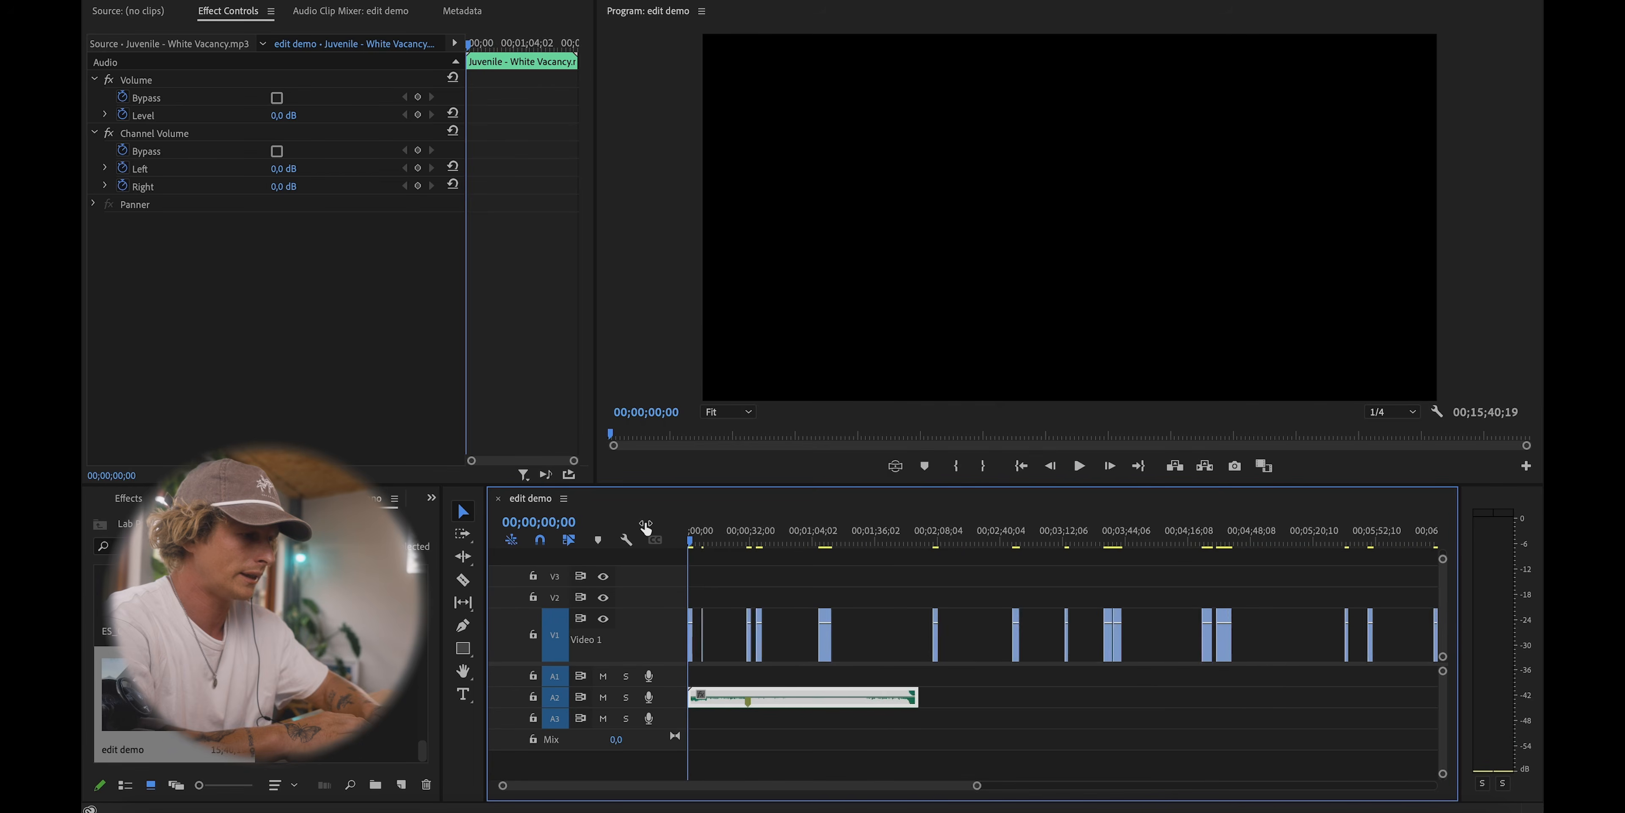
key(equal)
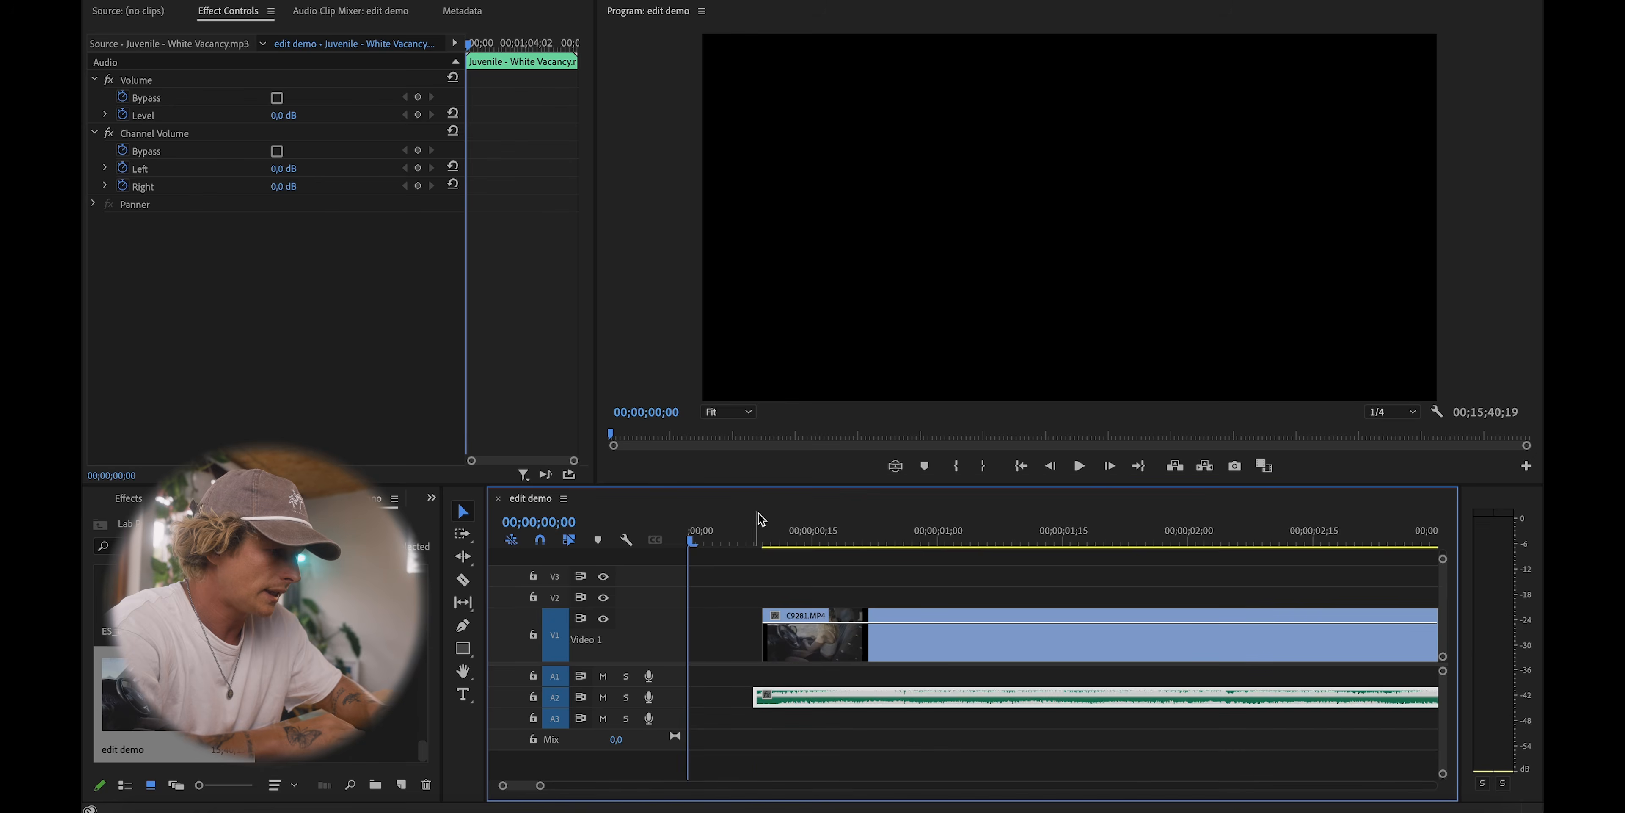
key(space)
key(minus)
key(minus)
key(minus)
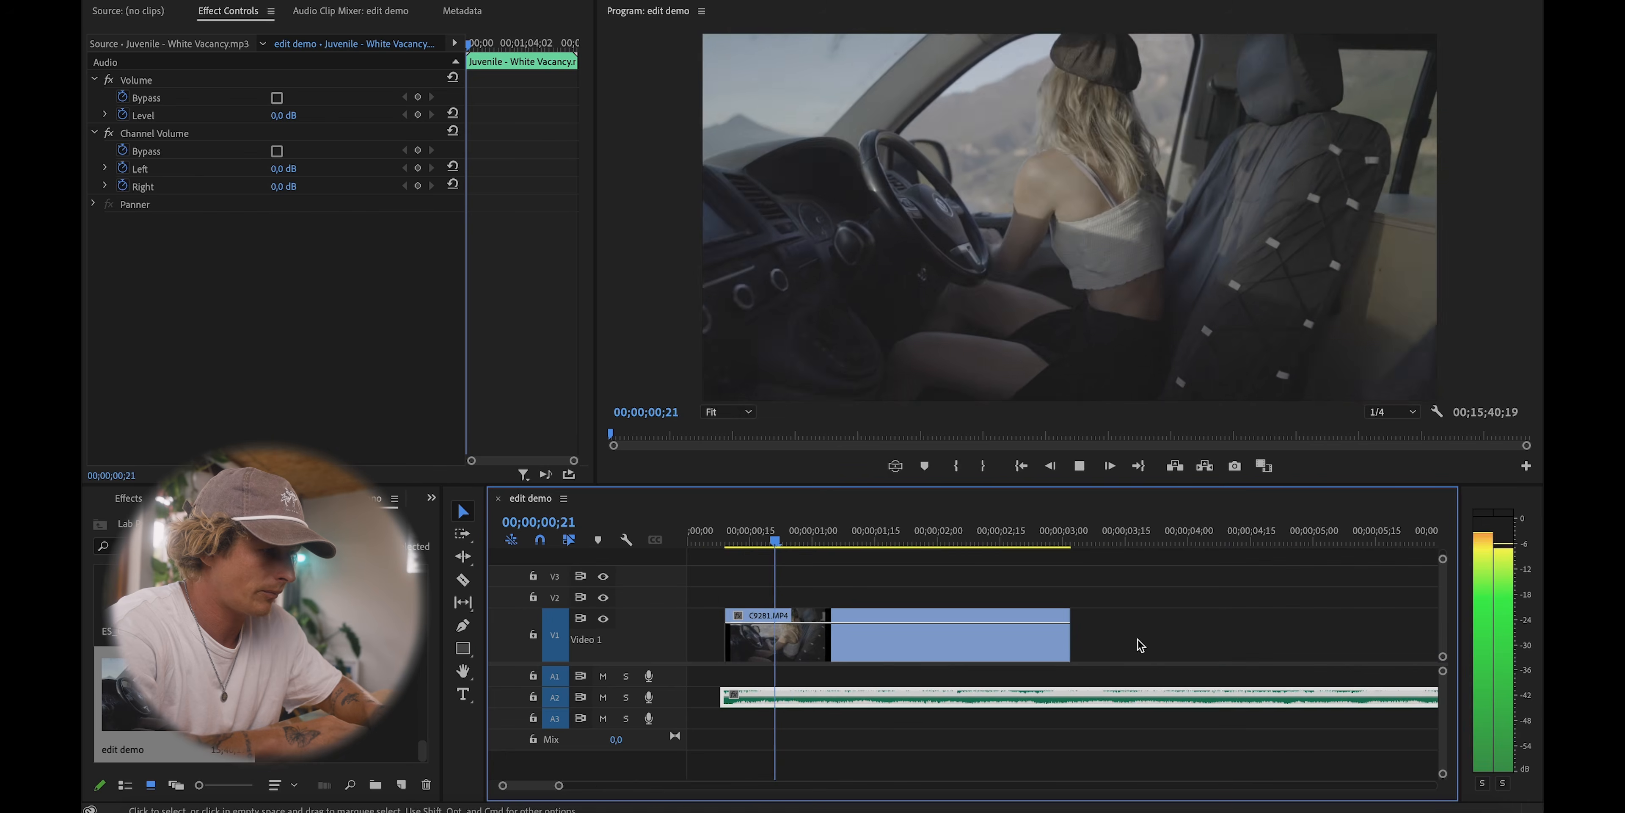
key(minus)
key(space)
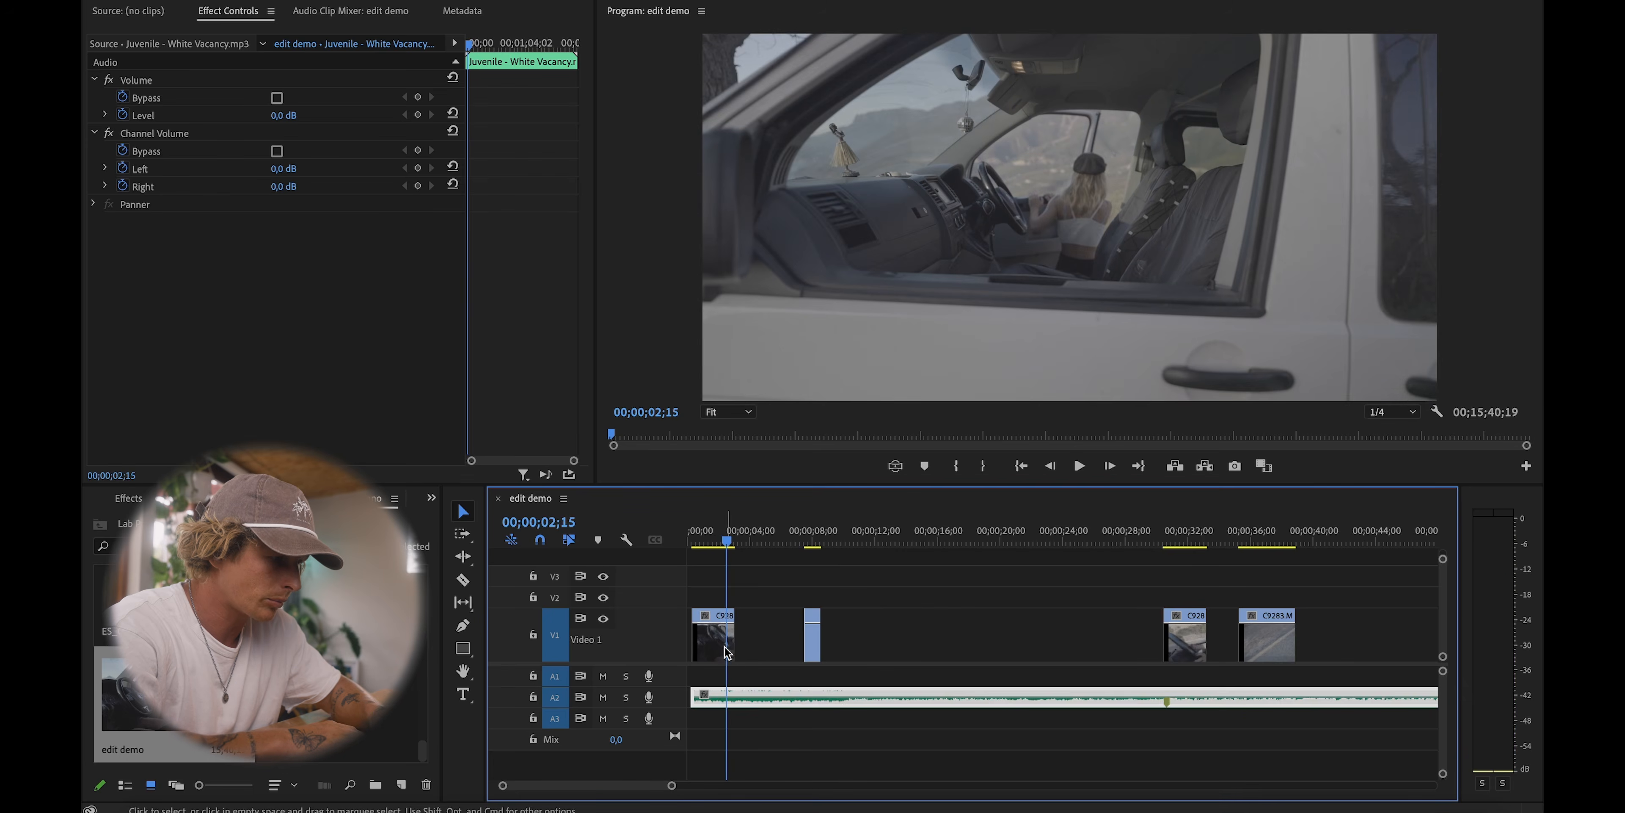
Step: Move the C9281 shot out of the opening to about 00;00;12 and place the C9283 road shot at about 00;00;02
click(719, 649)
drag(719, 650, 771, 643)
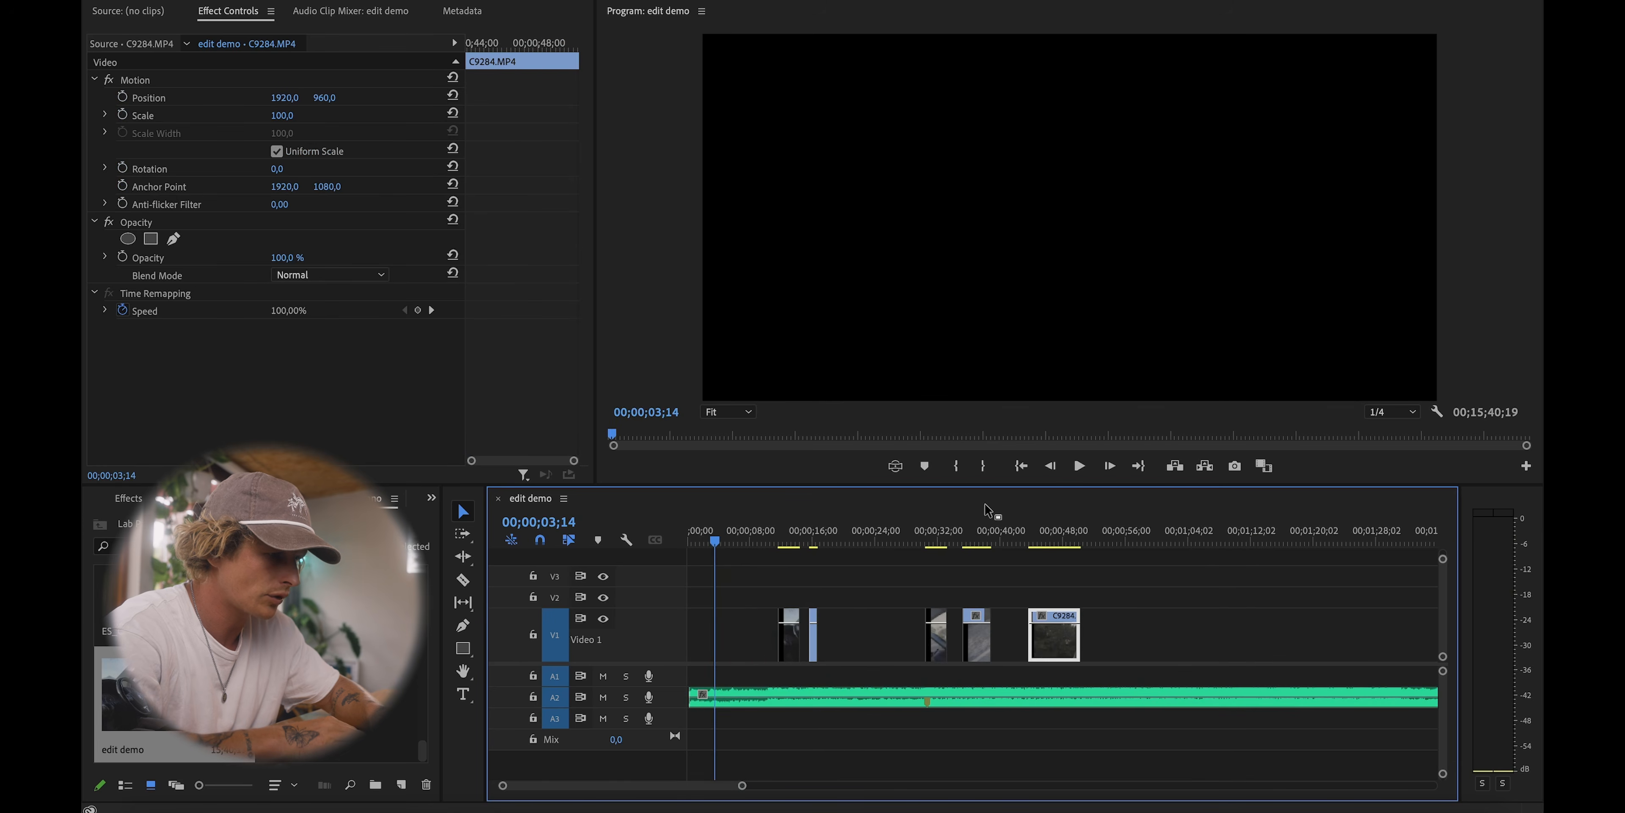
click(980, 521)
key(equal)
key(equal)
key(minus)
key(minus)
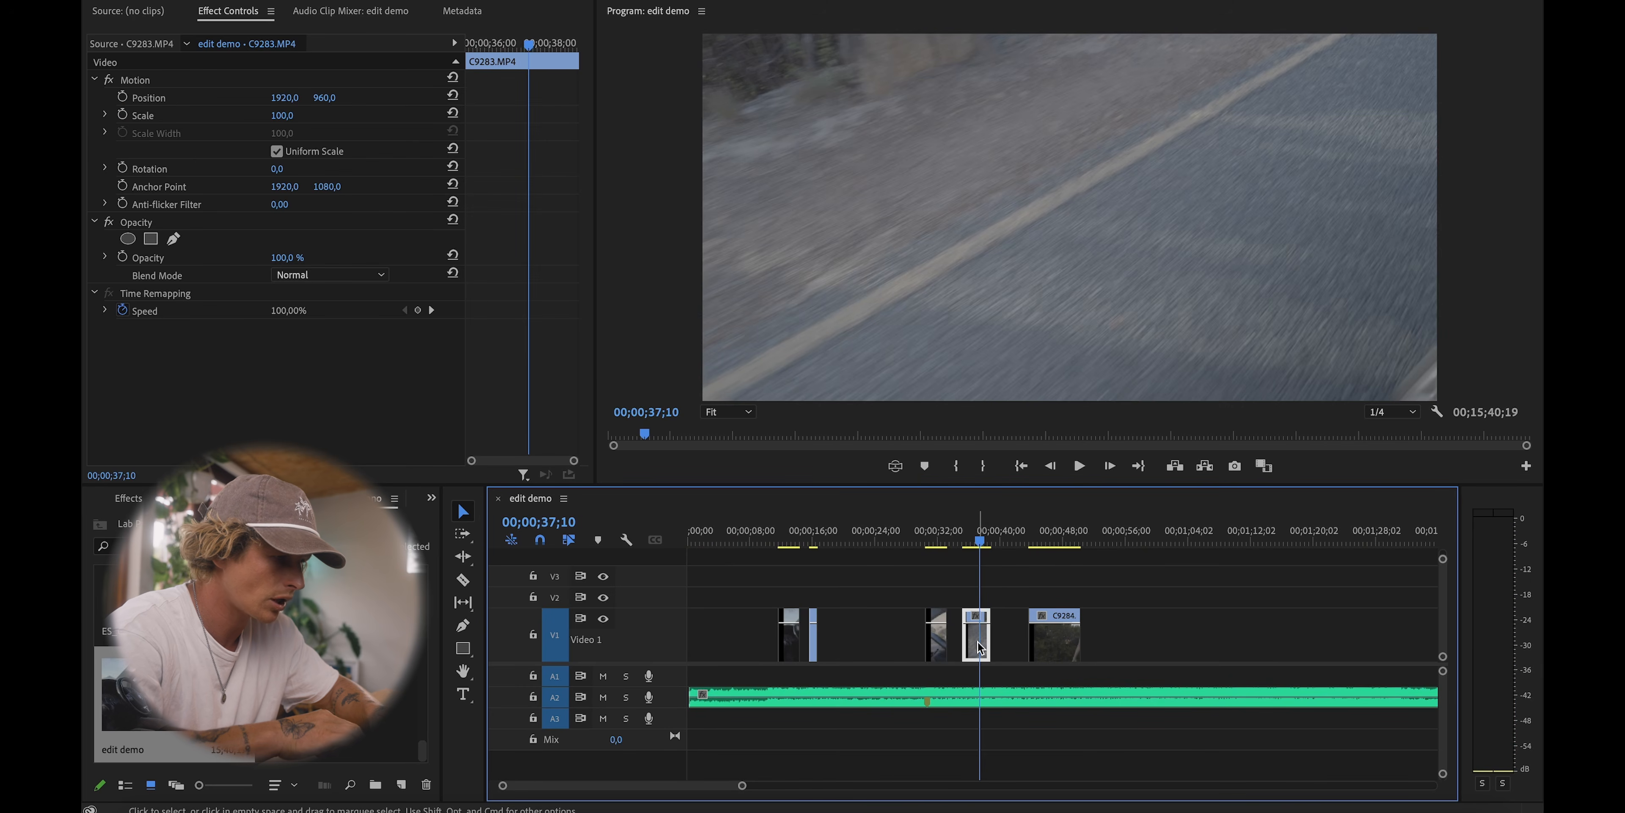
drag(981, 646, 719, 647)
Step: Place the C9283 shot of the woman driving directly after the road shot, followed by the C9281 shot at about 00;00;09
click(932, 526)
key(equal)
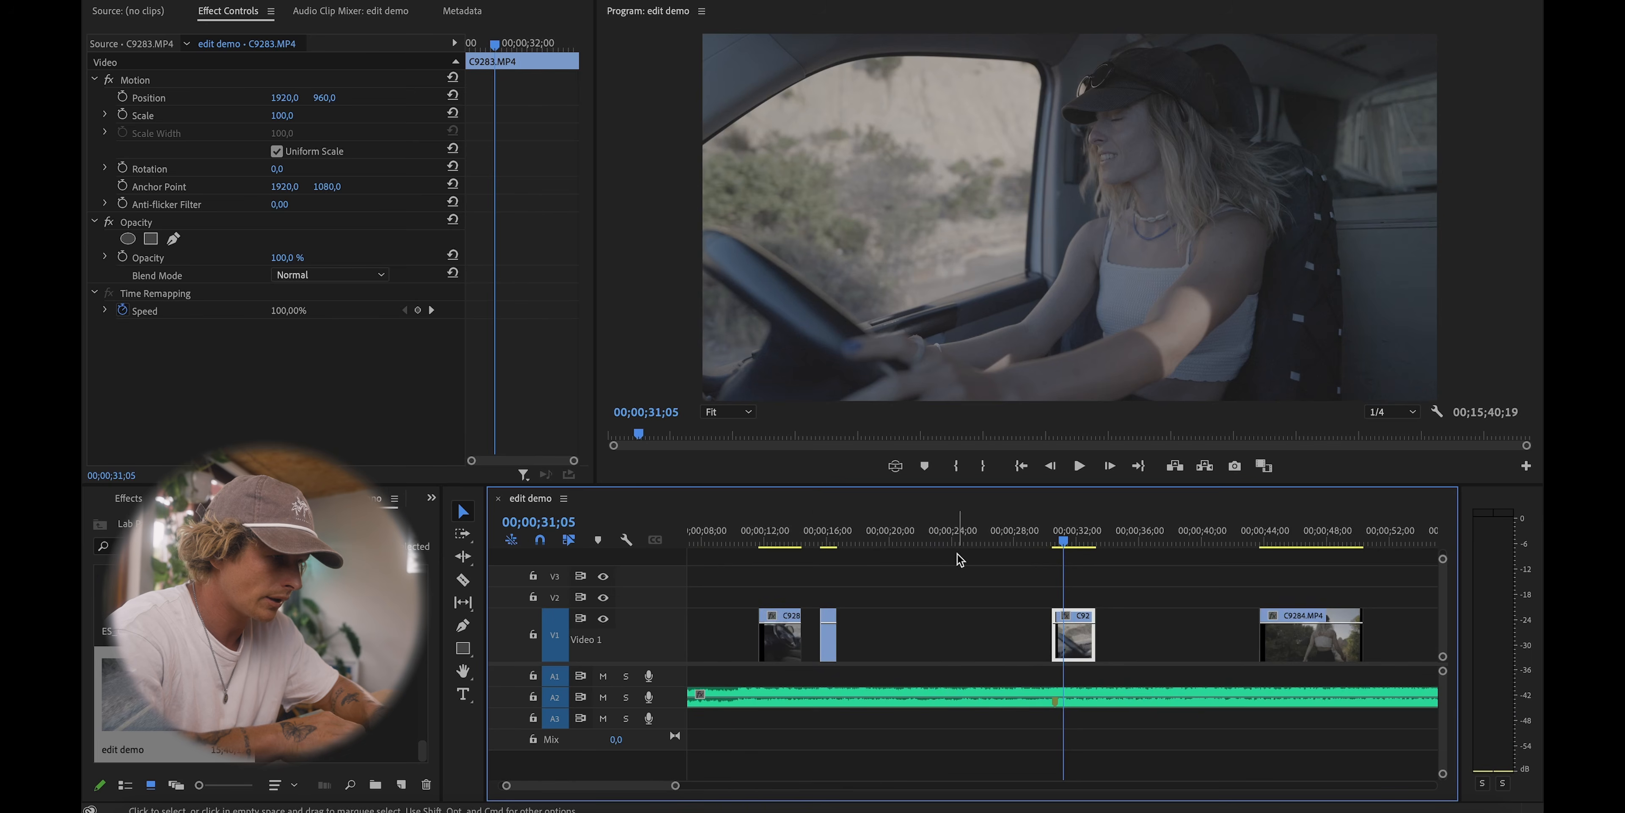
key(minus)
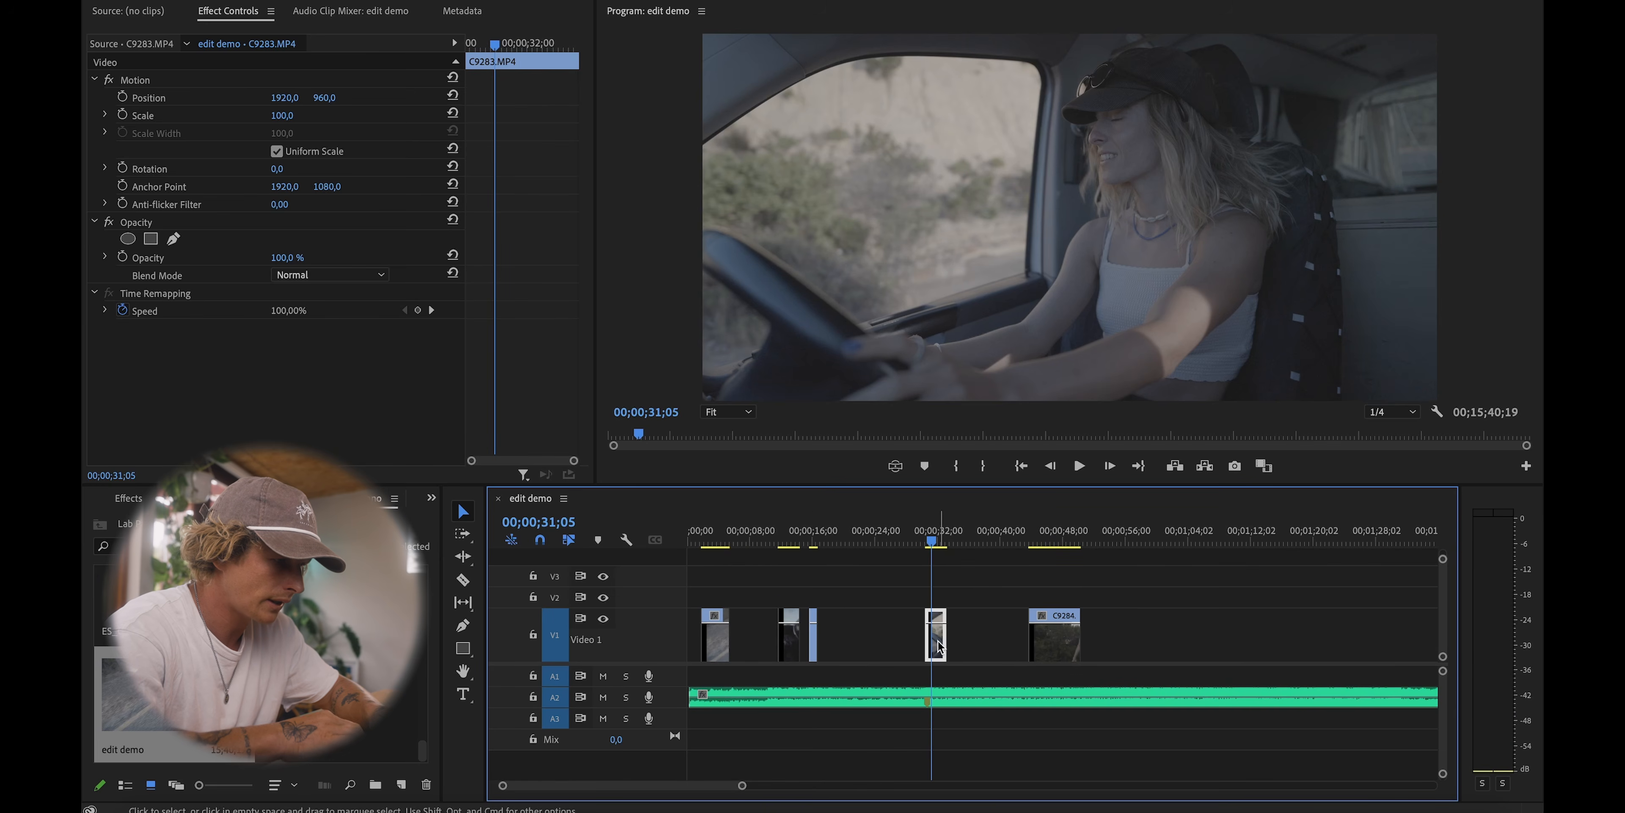
drag(940, 647, 750, 641)
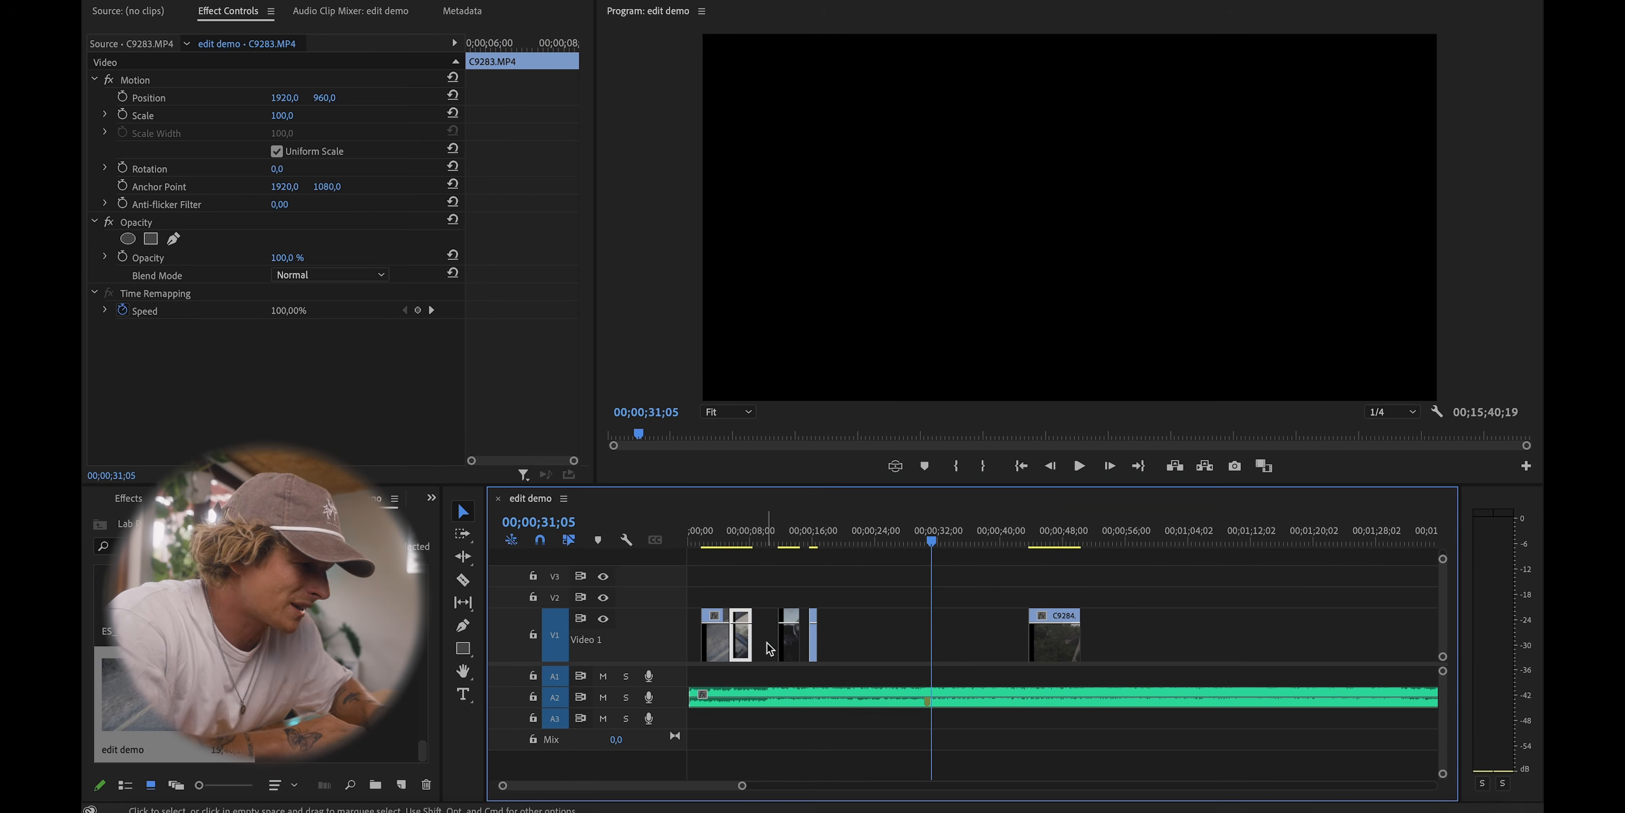
key(equal)
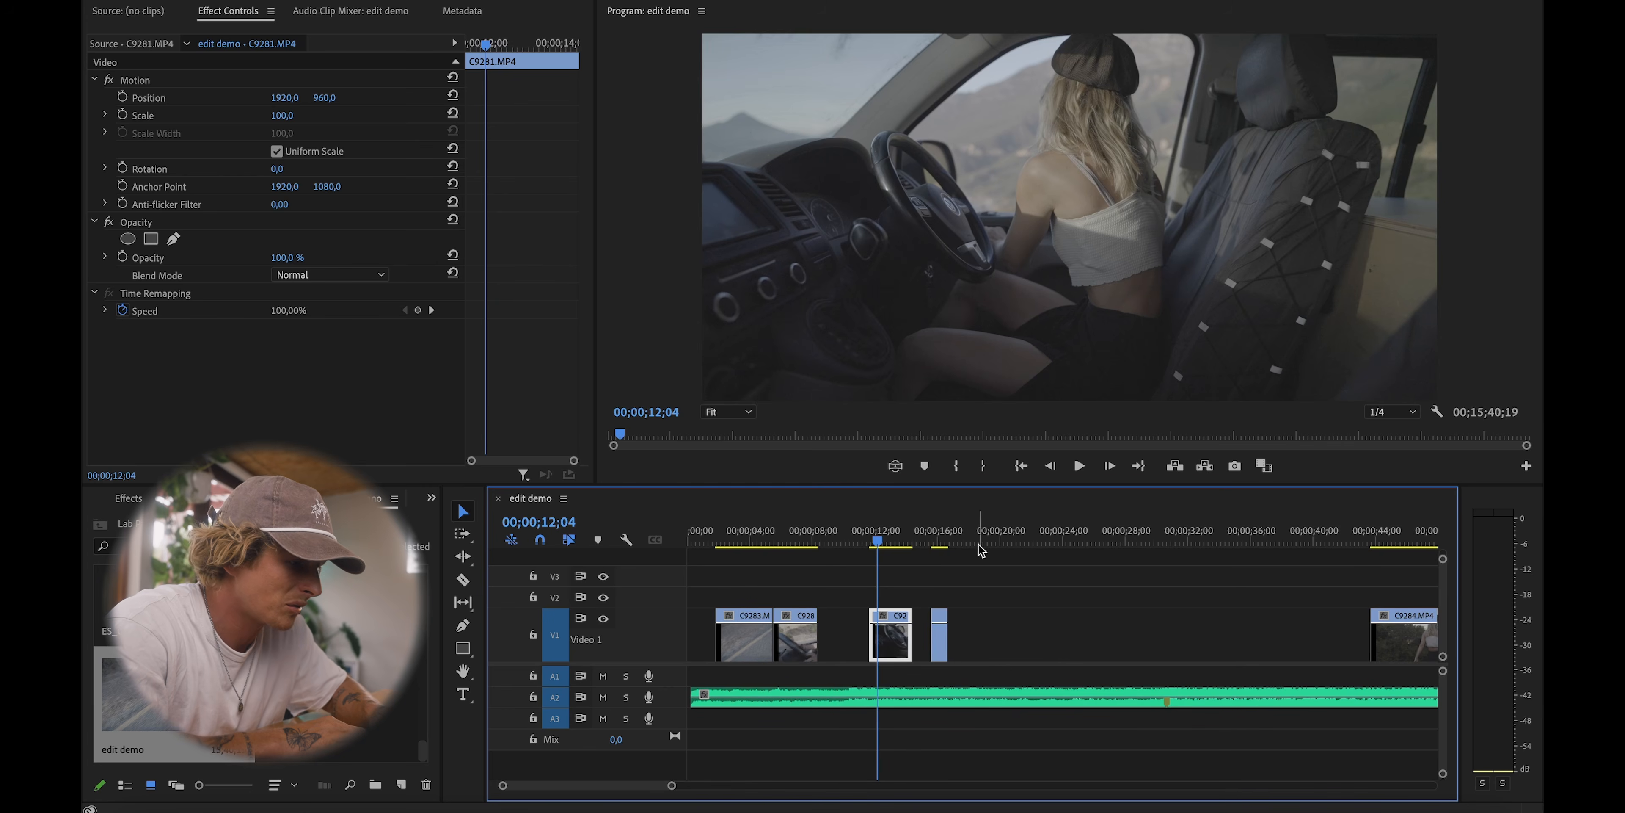
drag(891, 648, 844, 643)
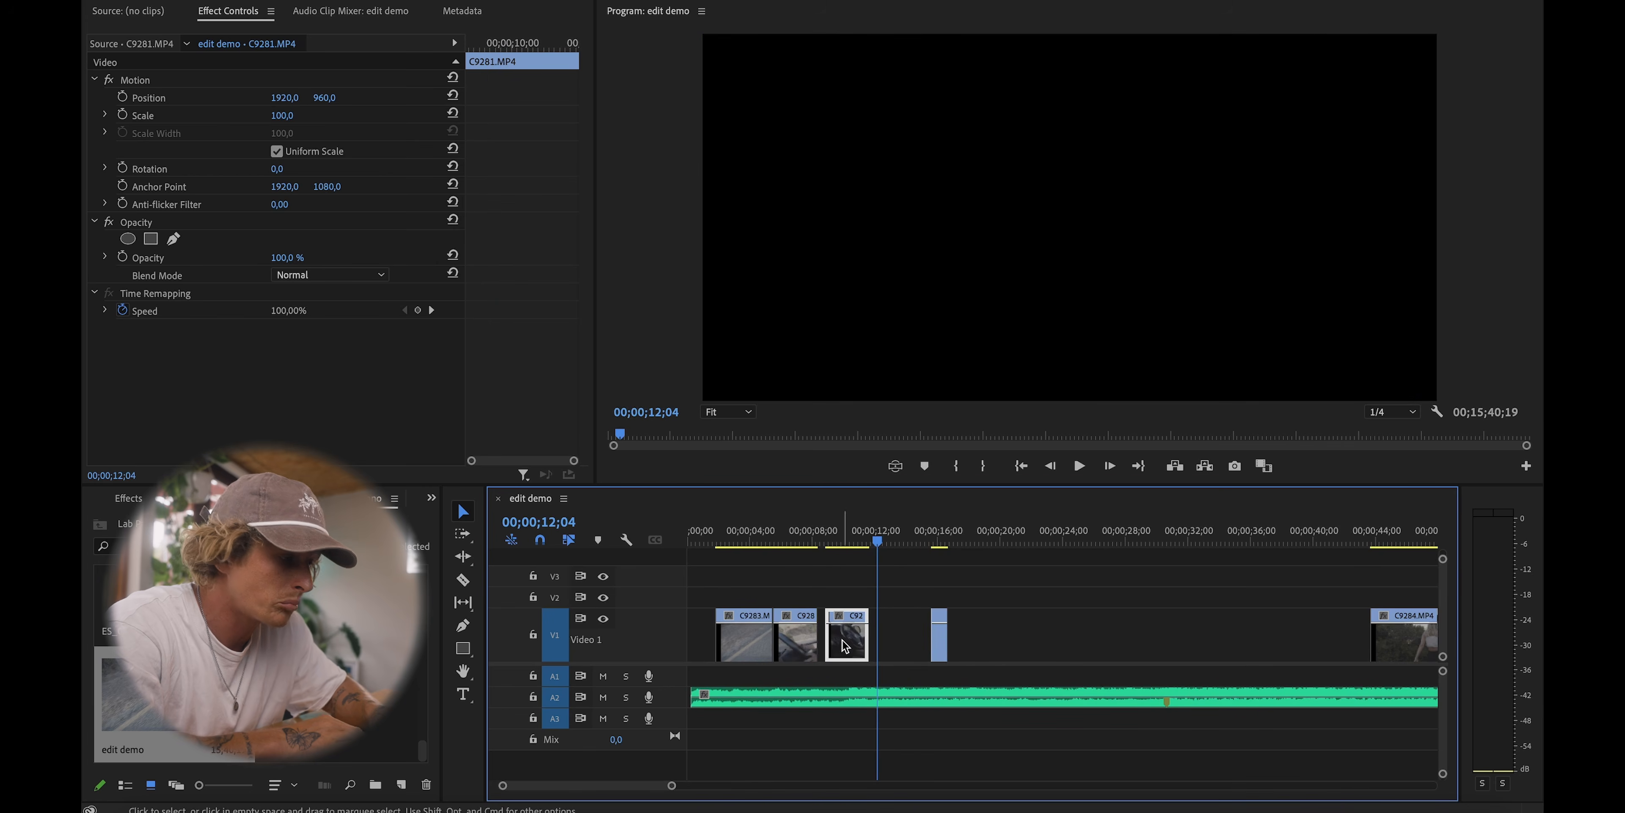
Step: Review the C9281, C9282 and C9283 van shots to judge their order in the opening
click(938, 533)
key(equal)
click(883, 529)
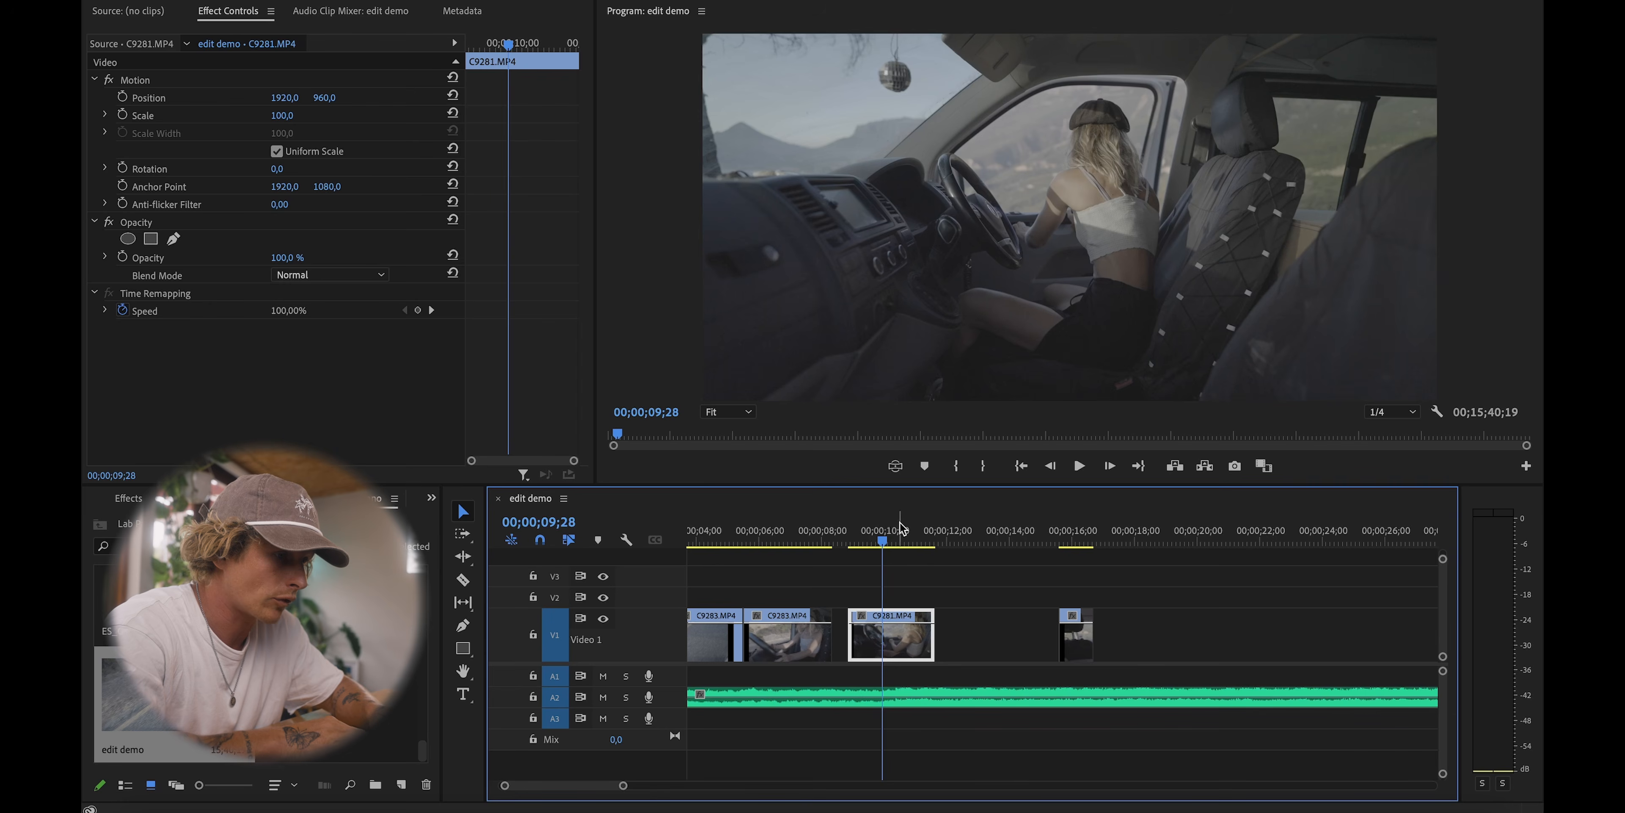
scroll(1029, 592, left, 3)
key(minus)
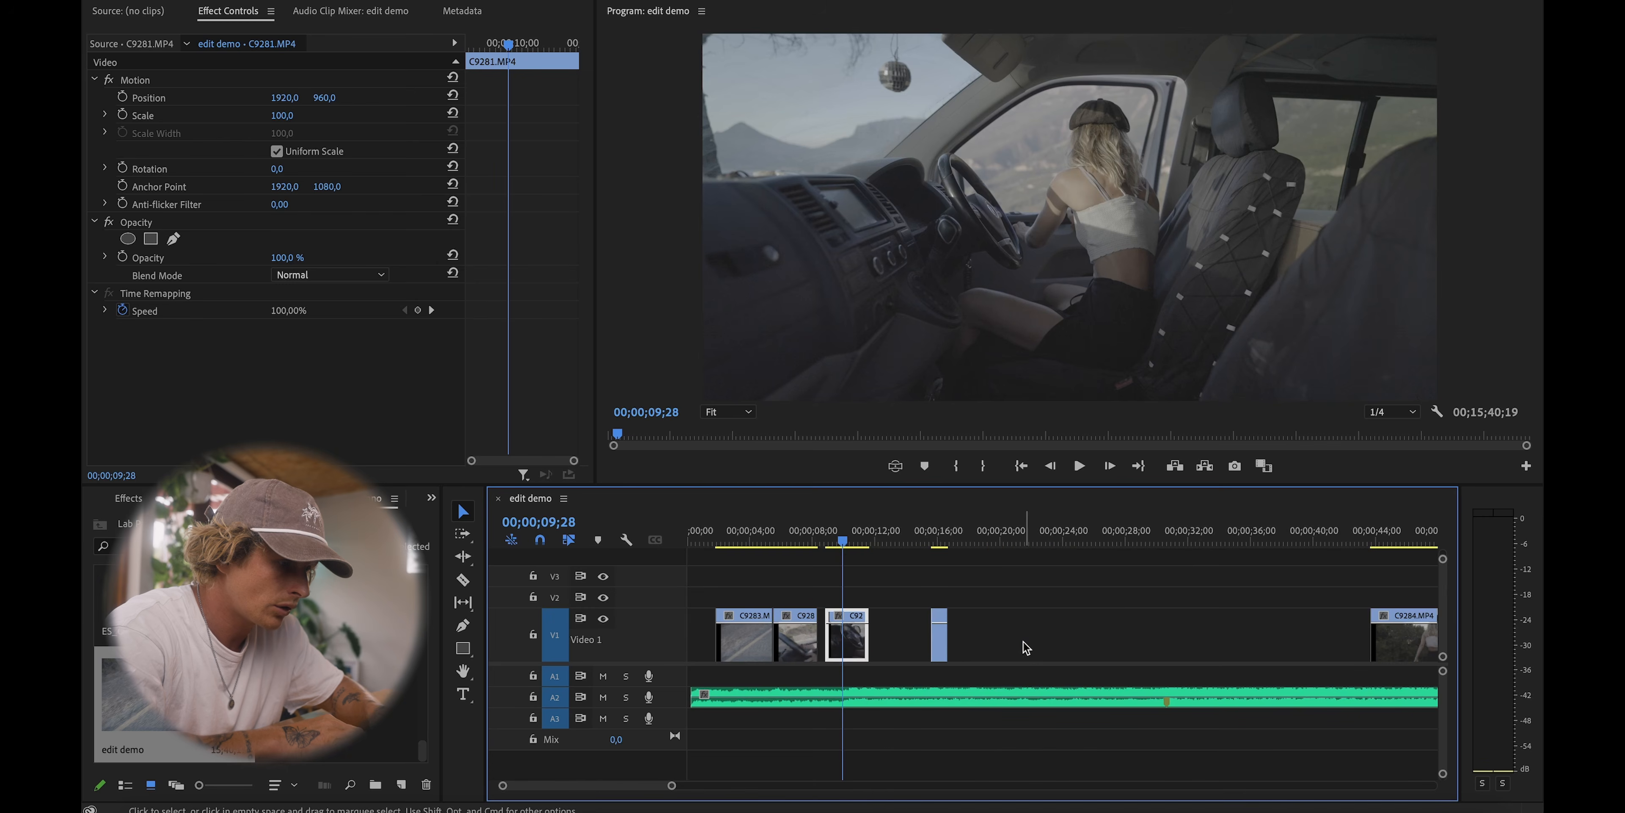
key(equal)
click(778, 536)
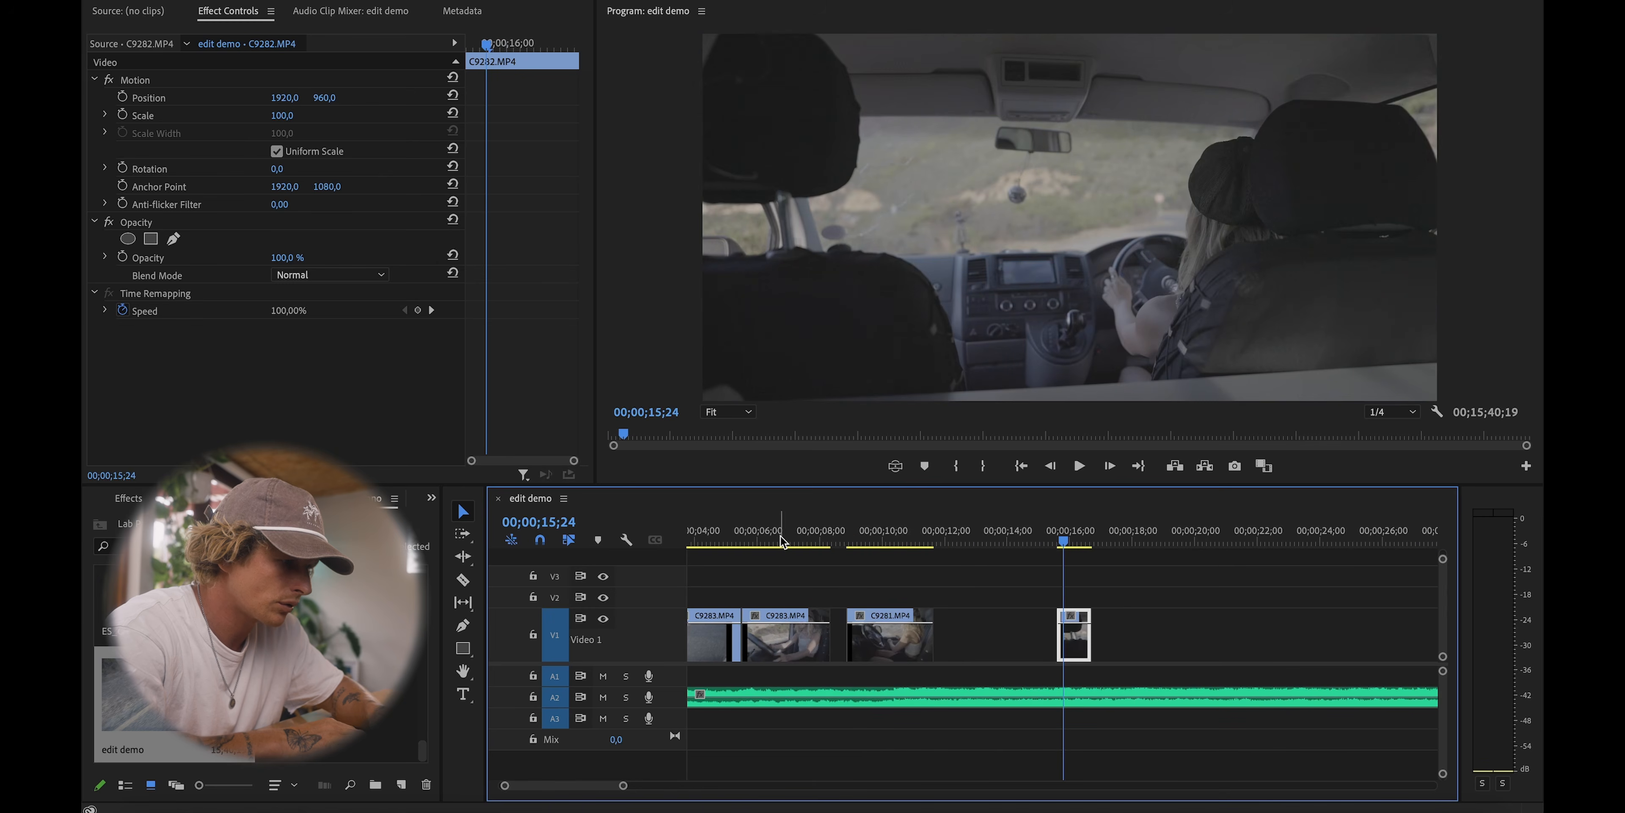
scroll(777, 536, left, 3)
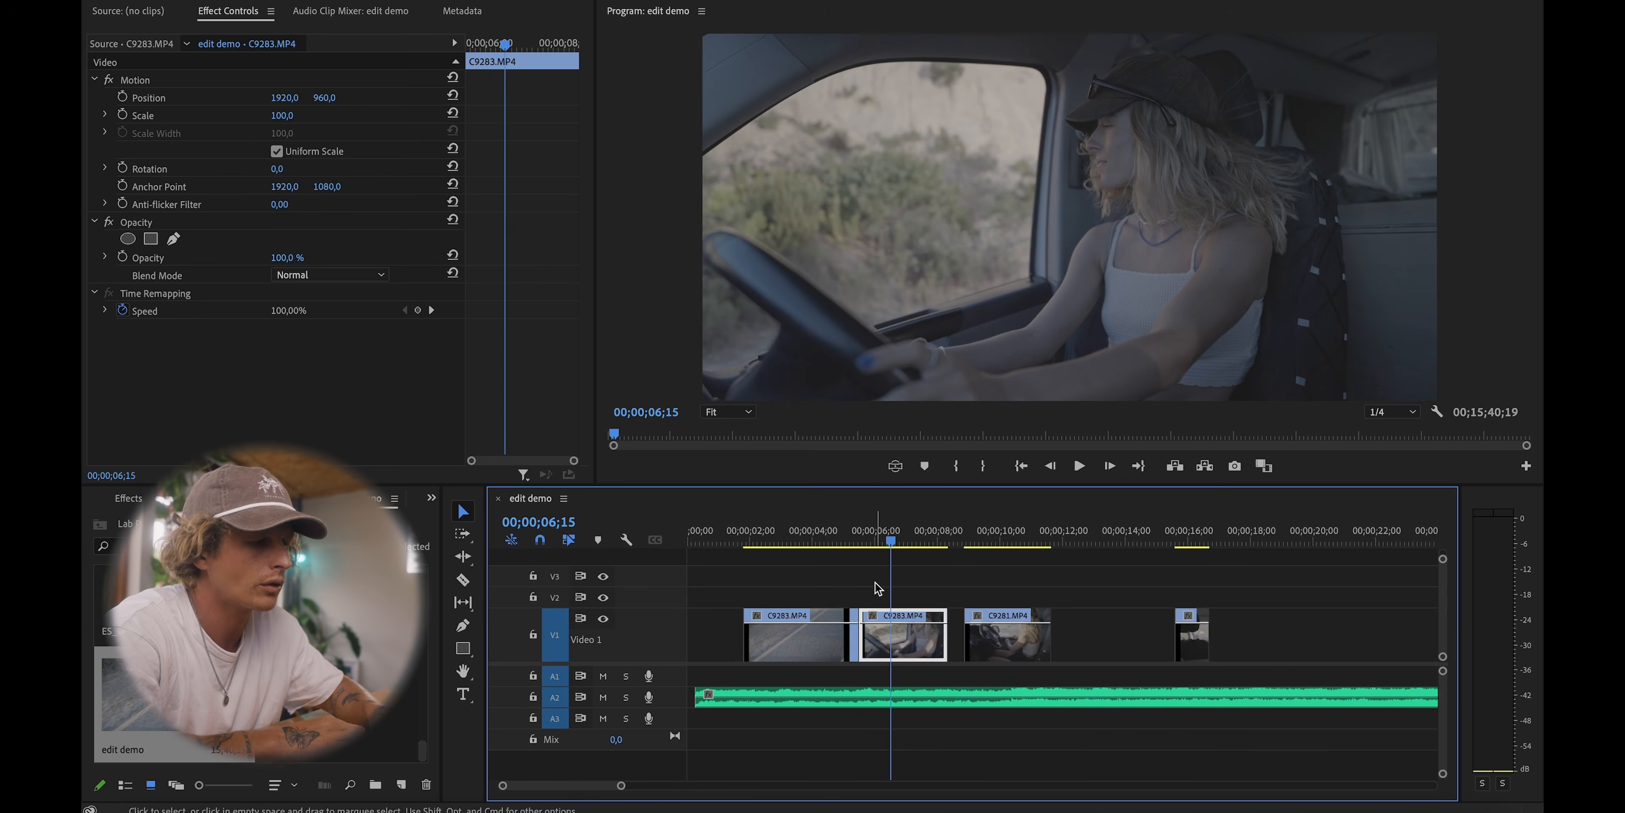
key(minus)
drag(869, 536, 833, 536)
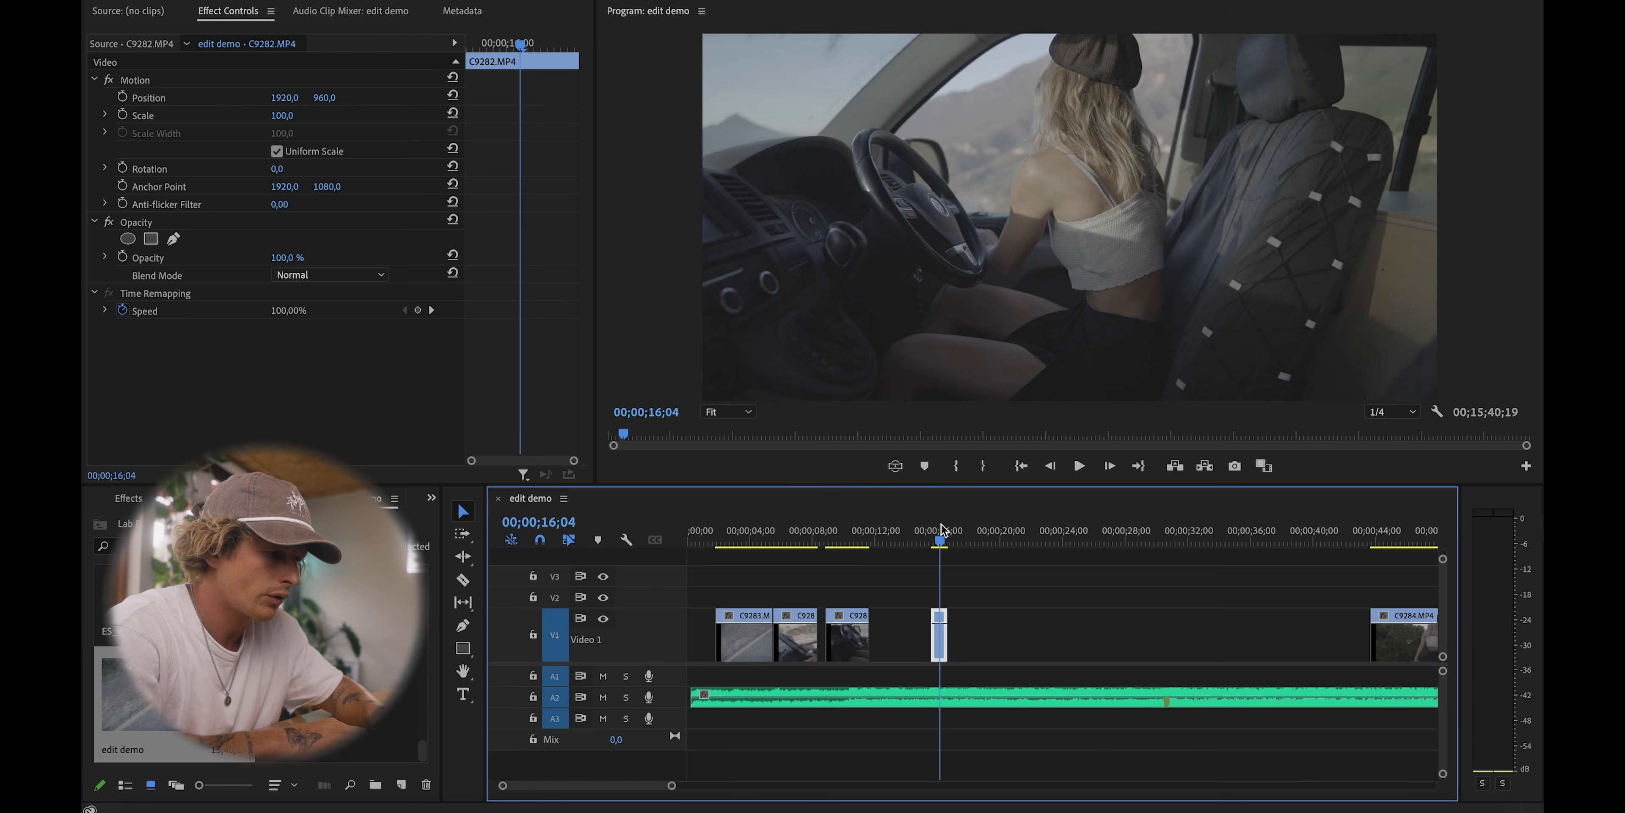
Step: Move the C9282 back-seat shot to about 00;00;35 and the C9285 shot between the boulders to about 00;00;17
drag(946, 638, 1235, 650)
key(minus)
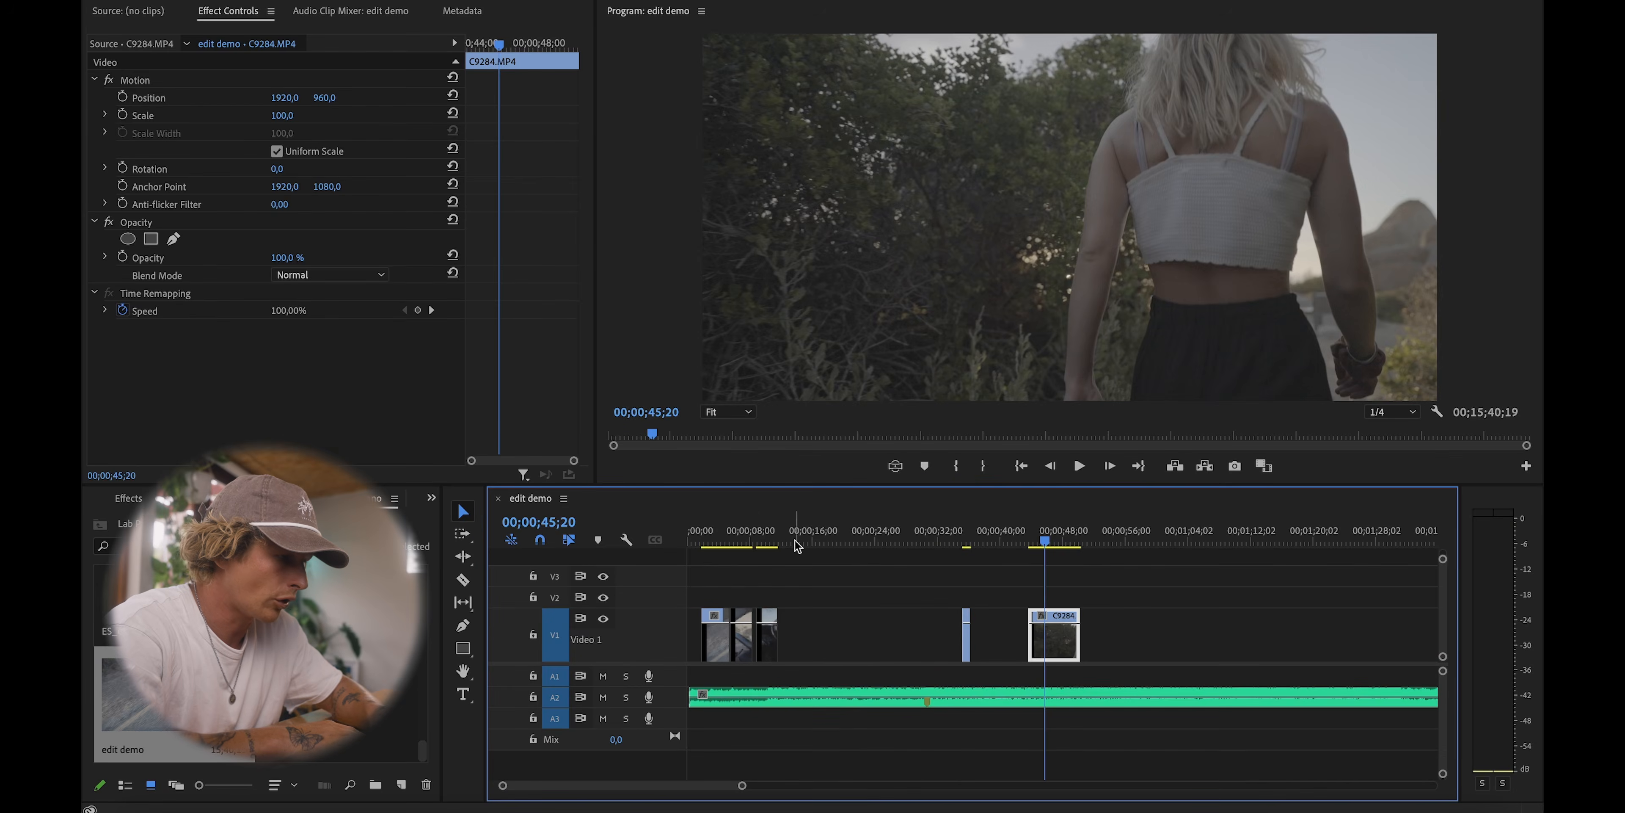
key(equal)
key(equal)
key(minus)
key(minus)
key(minus)
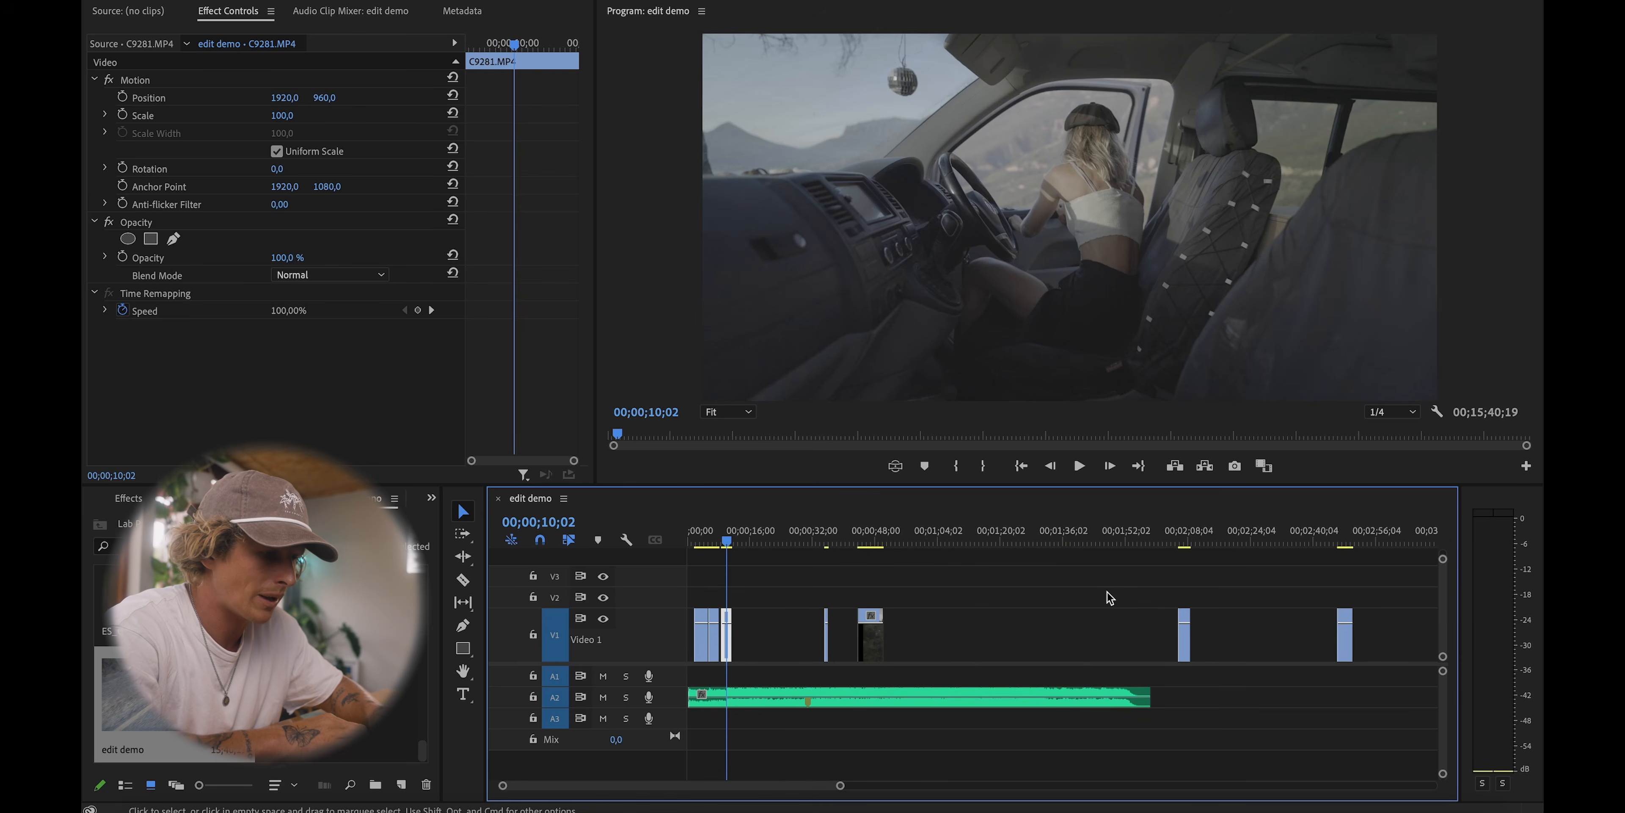
click(875, 533)
click(1191, 533)
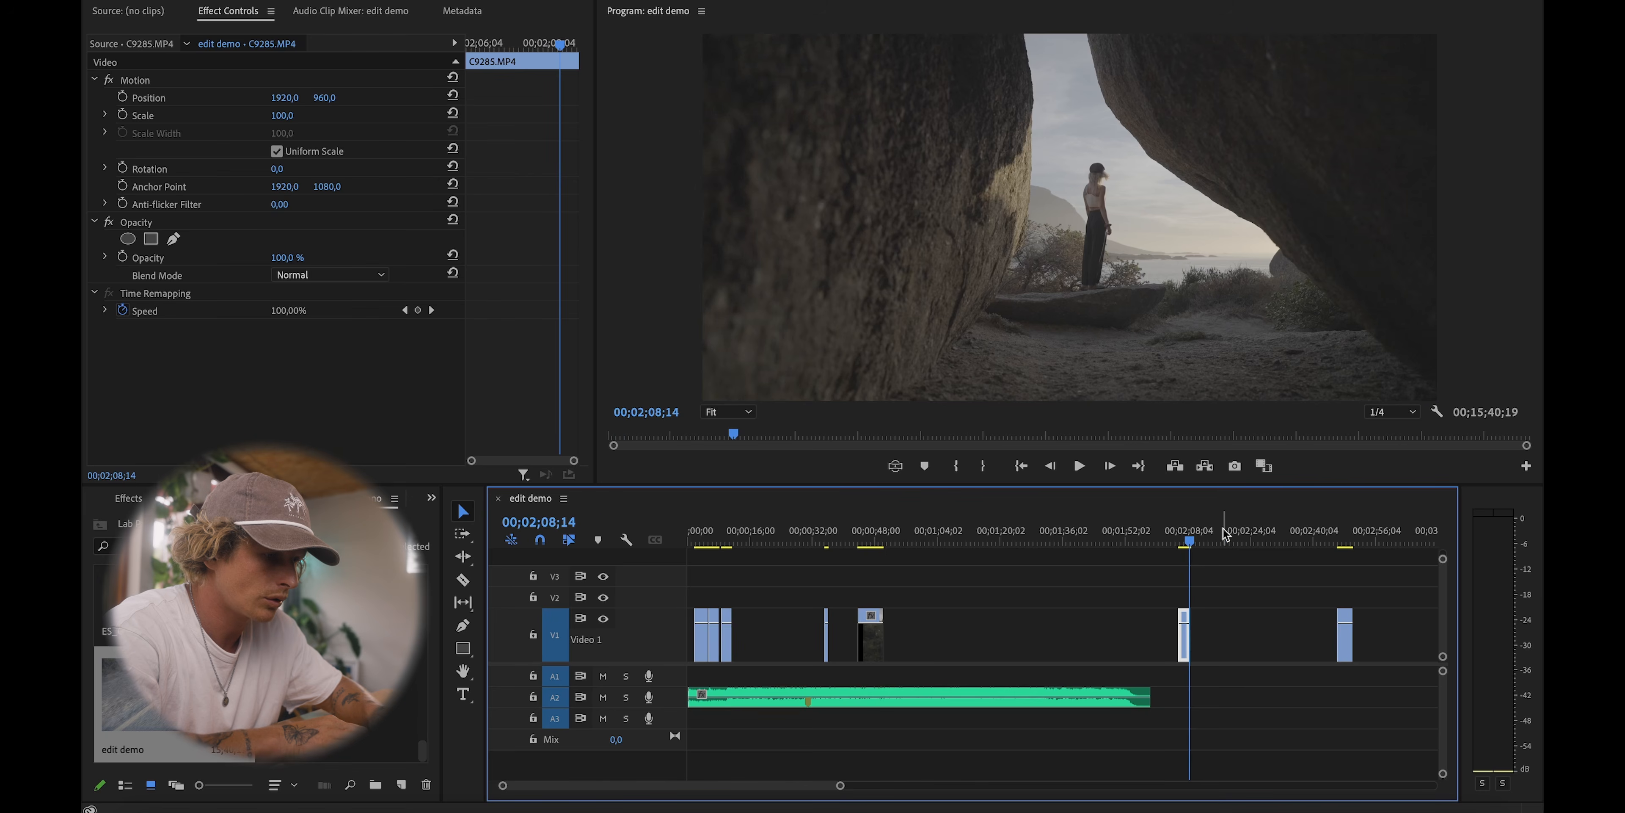
drag(1185, 649, 764, 649)
Step: Play the music from about 00;00;13 to past the clip marker near 00;00;30 to hear where it changes
click(719, 530)
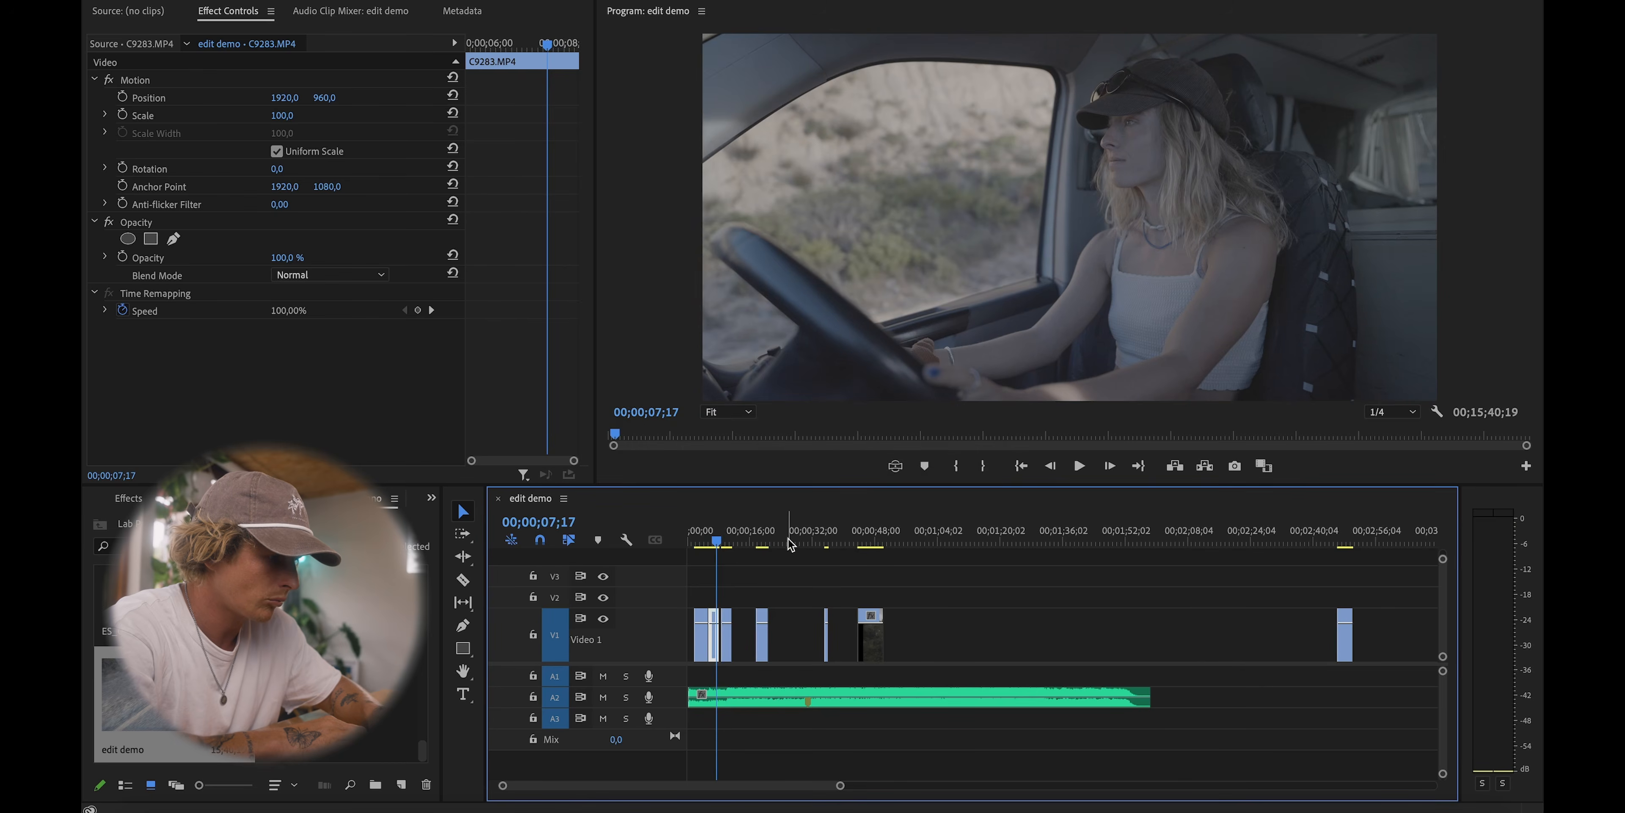
click(734, 532)
key(space)
key(space)
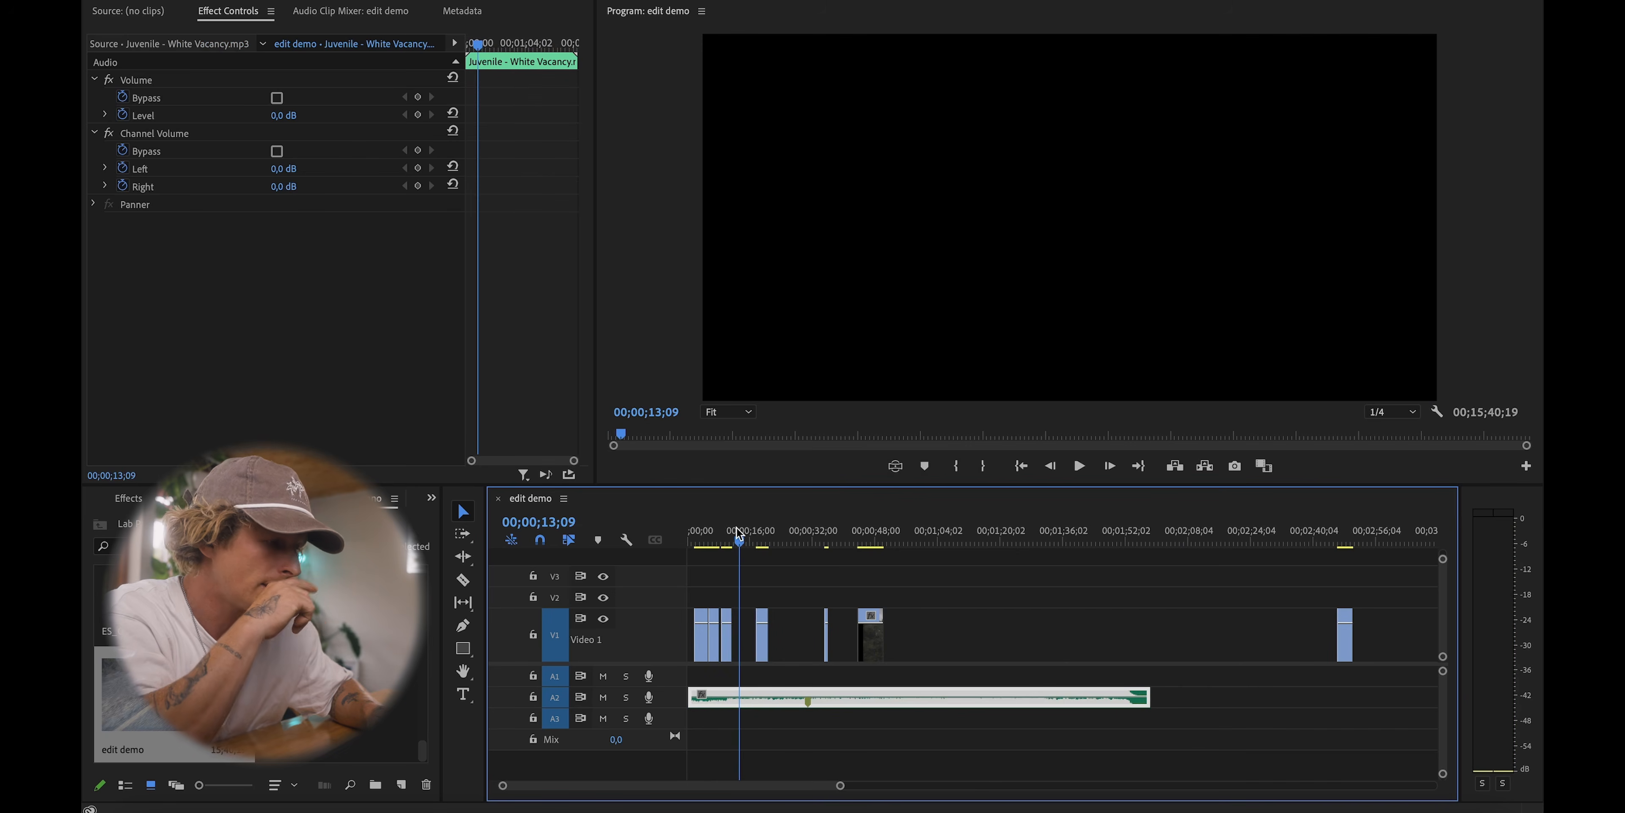
key(=)
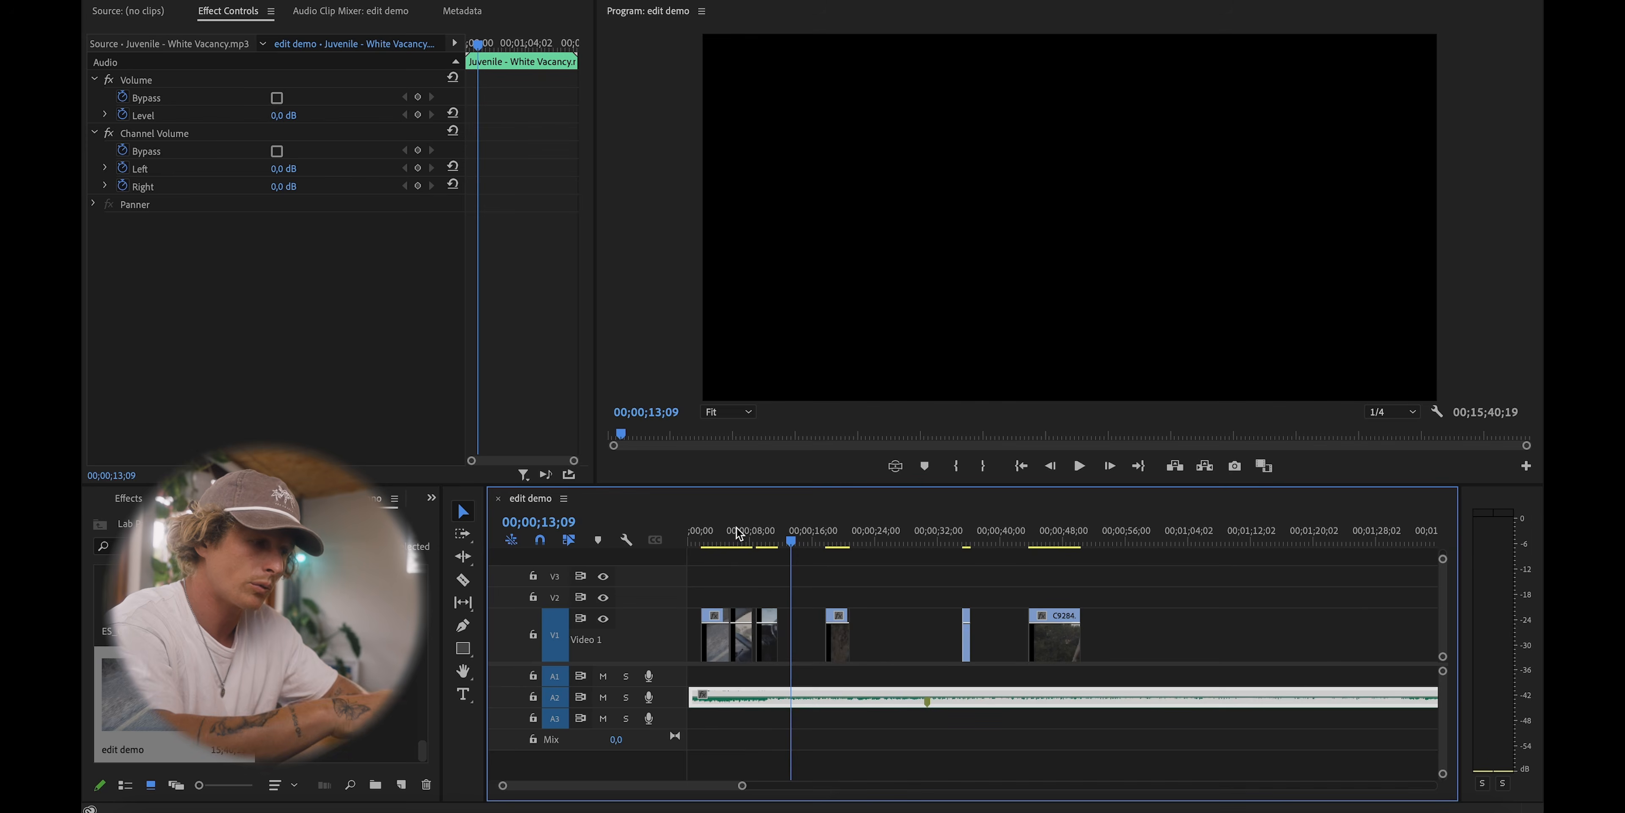
key(space)
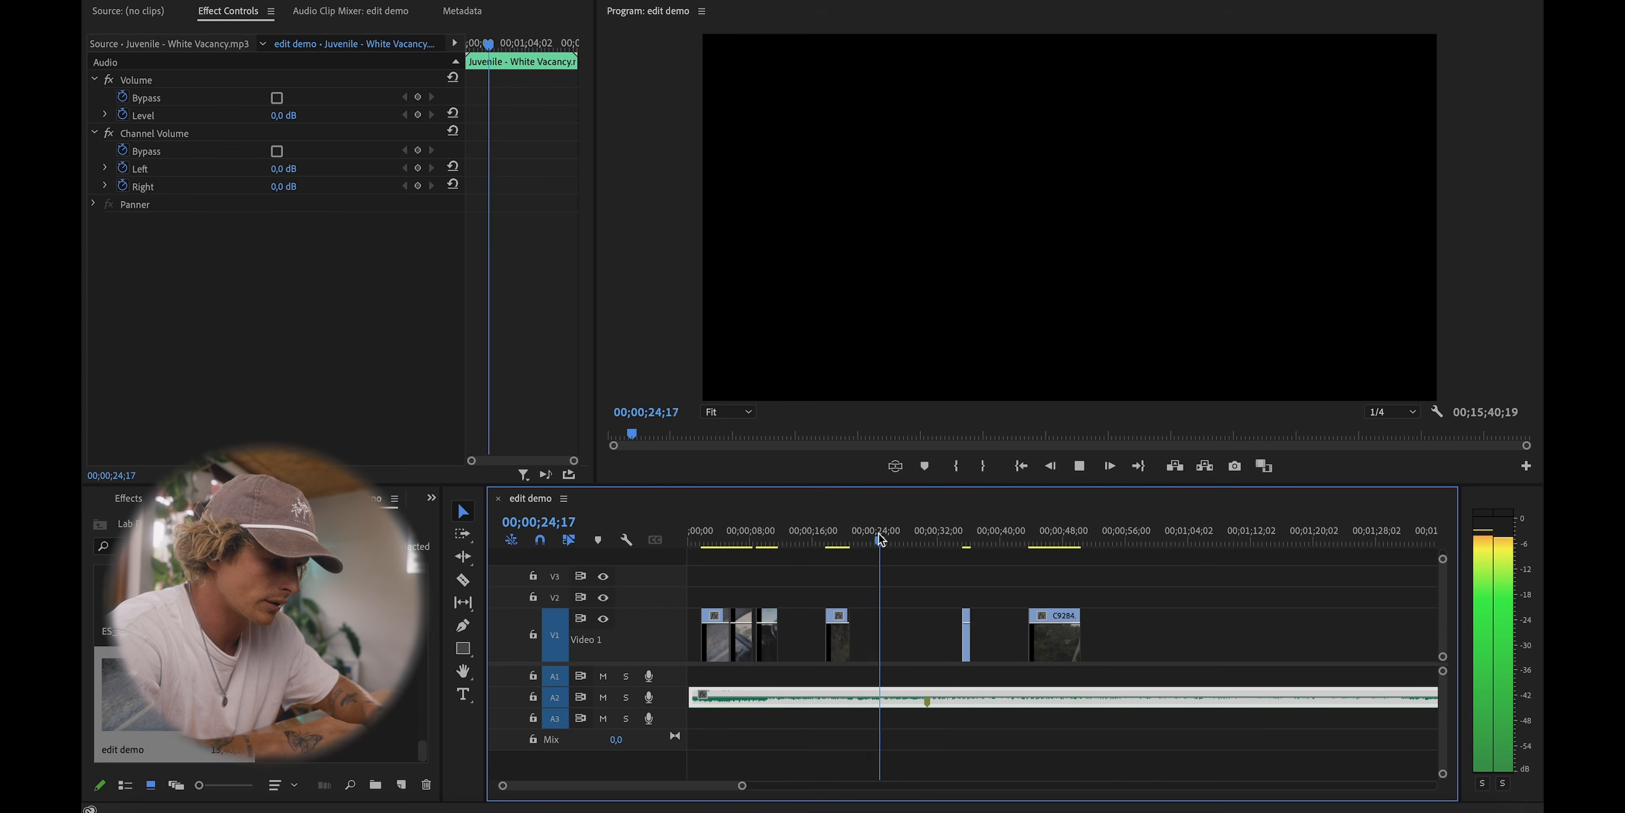
key(=)
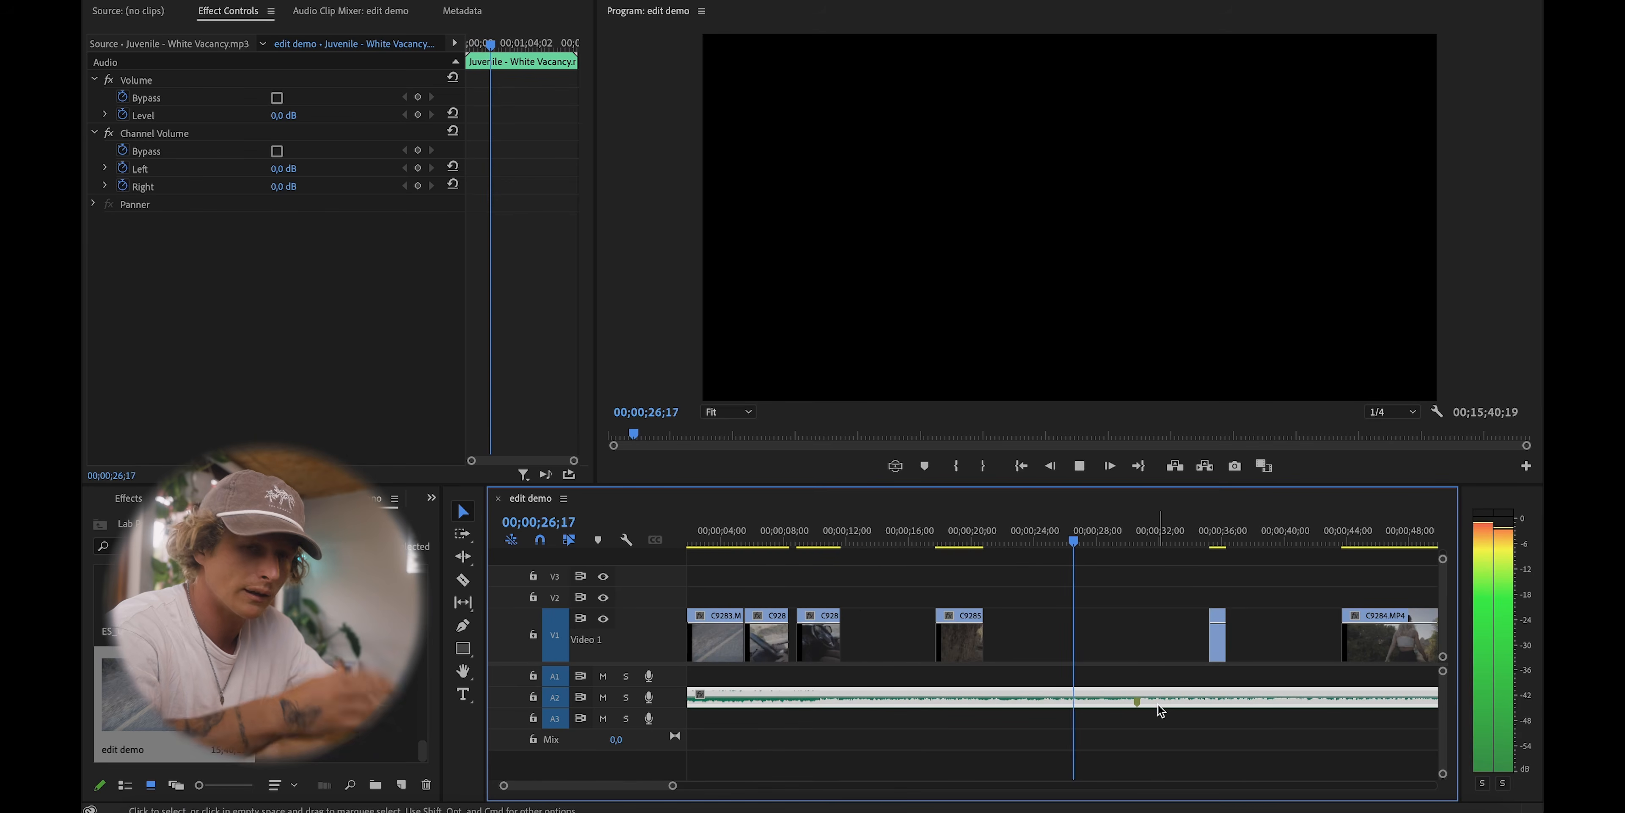
key(minus)
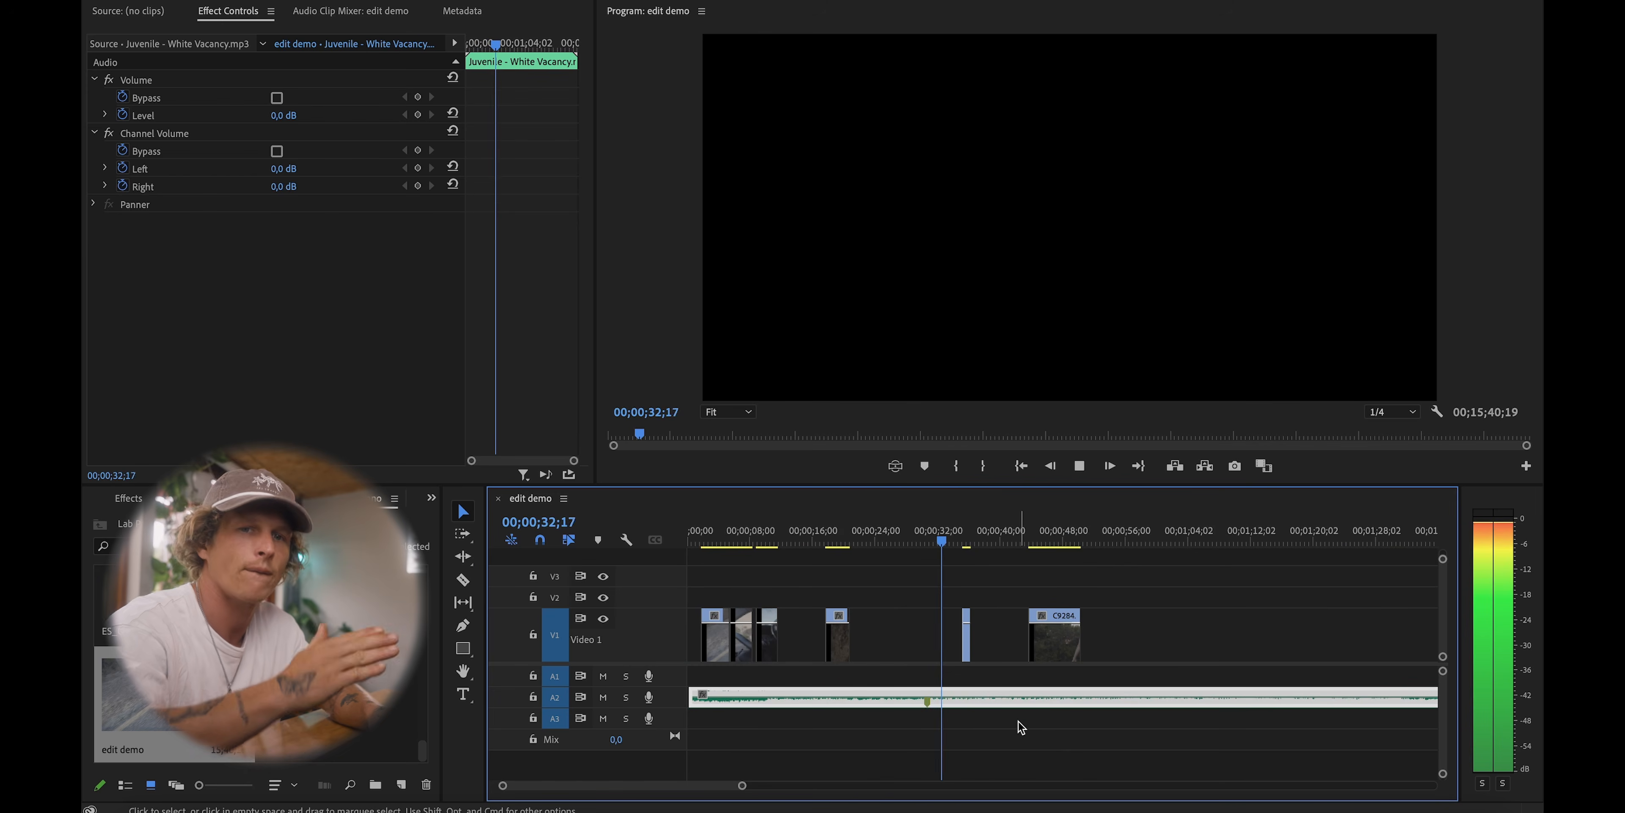
key(space)
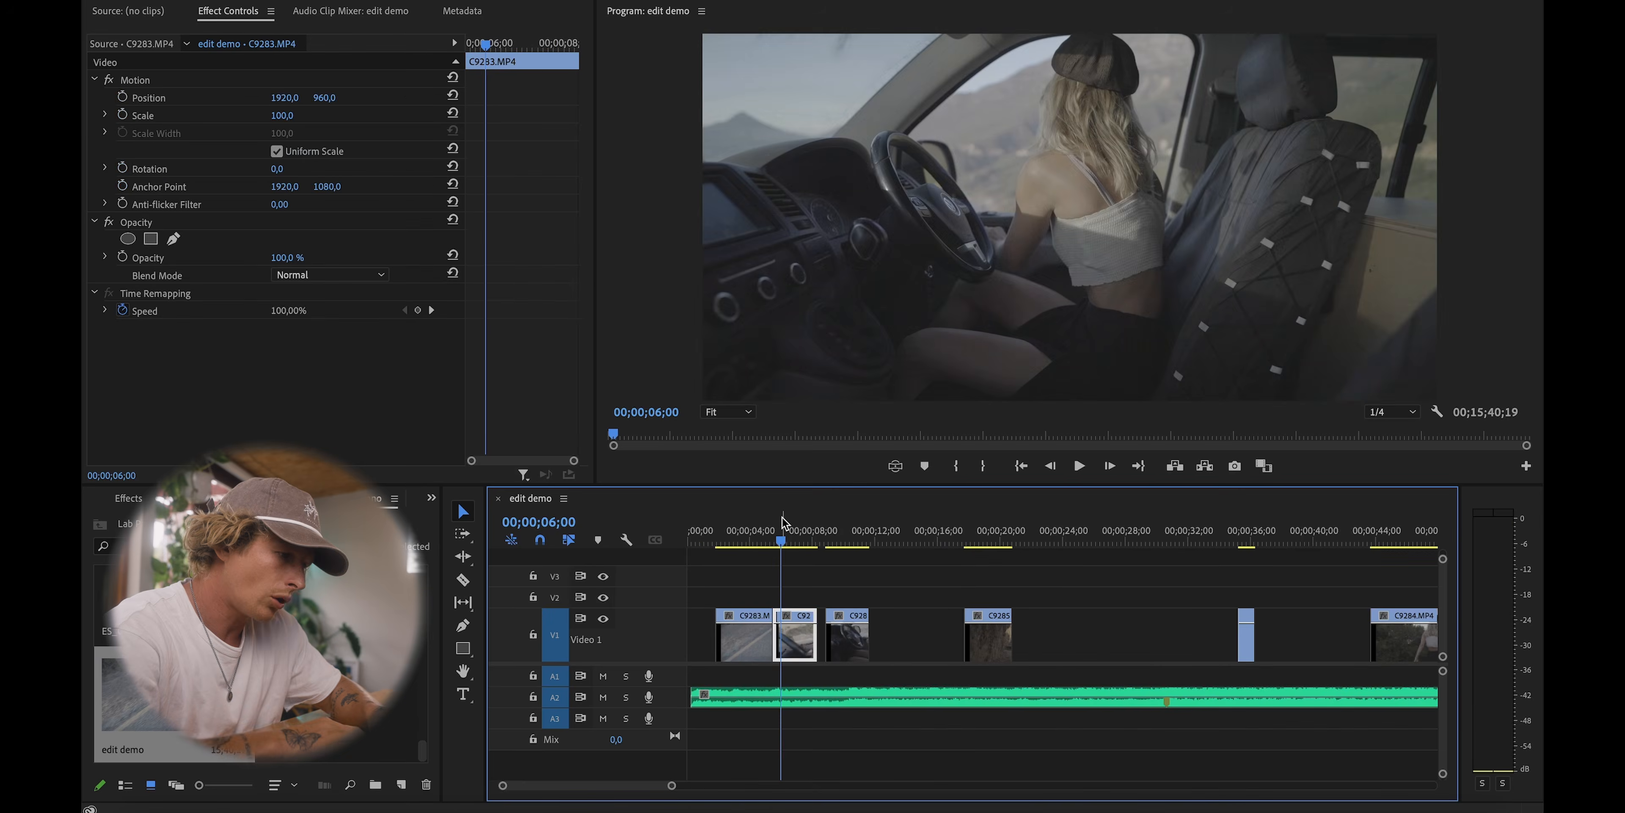
Step: Review the C9281 shot, trim its end to leave about two seconds, and move it to about 00;00;28
drag(740, 551, 842, 519)
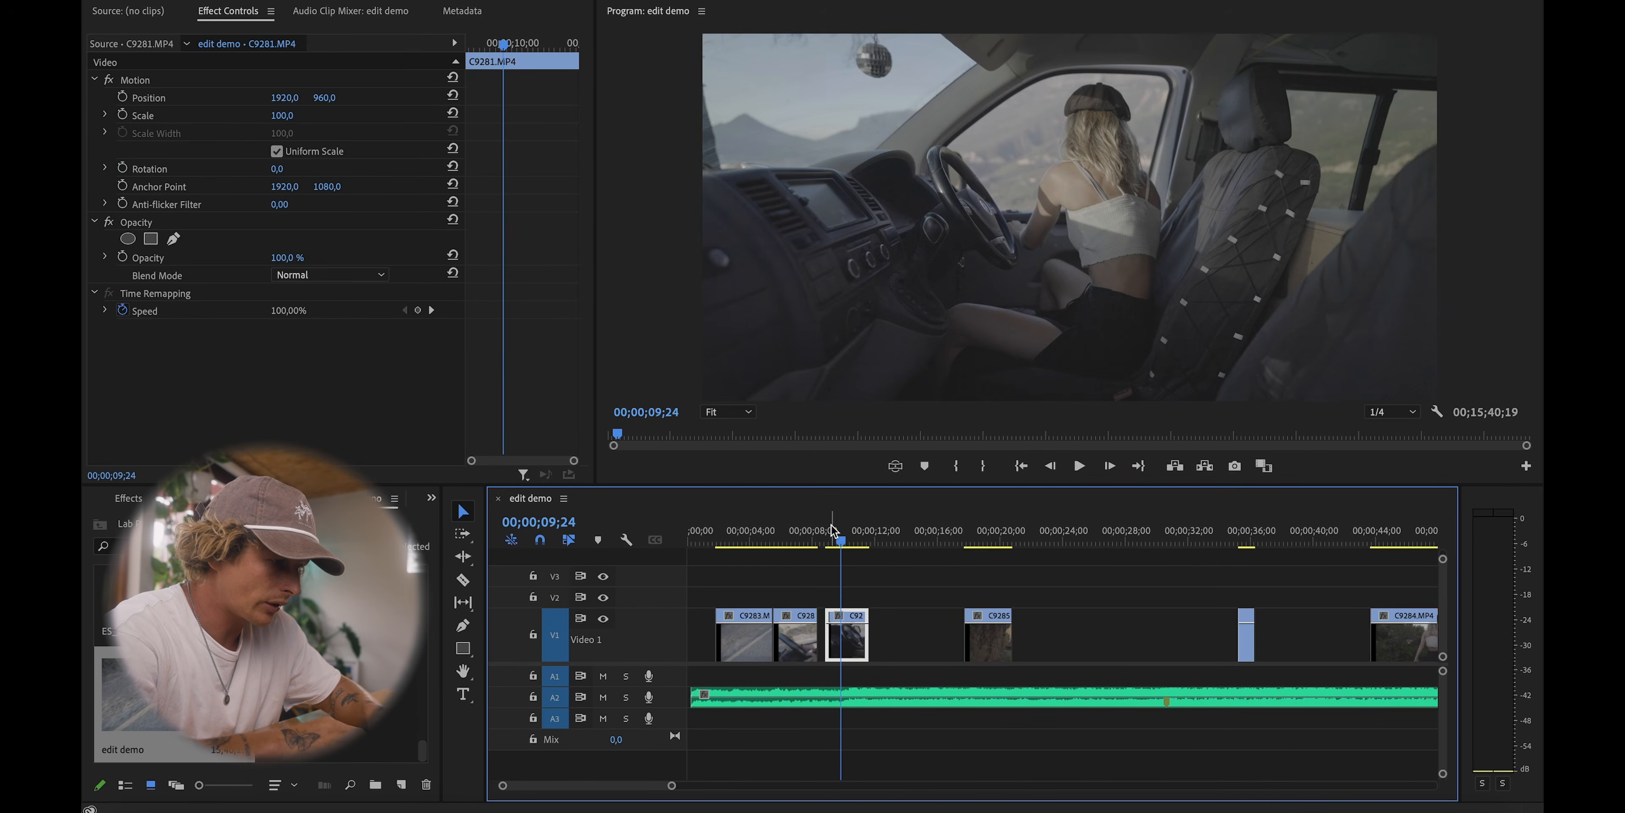
click(832, 530)
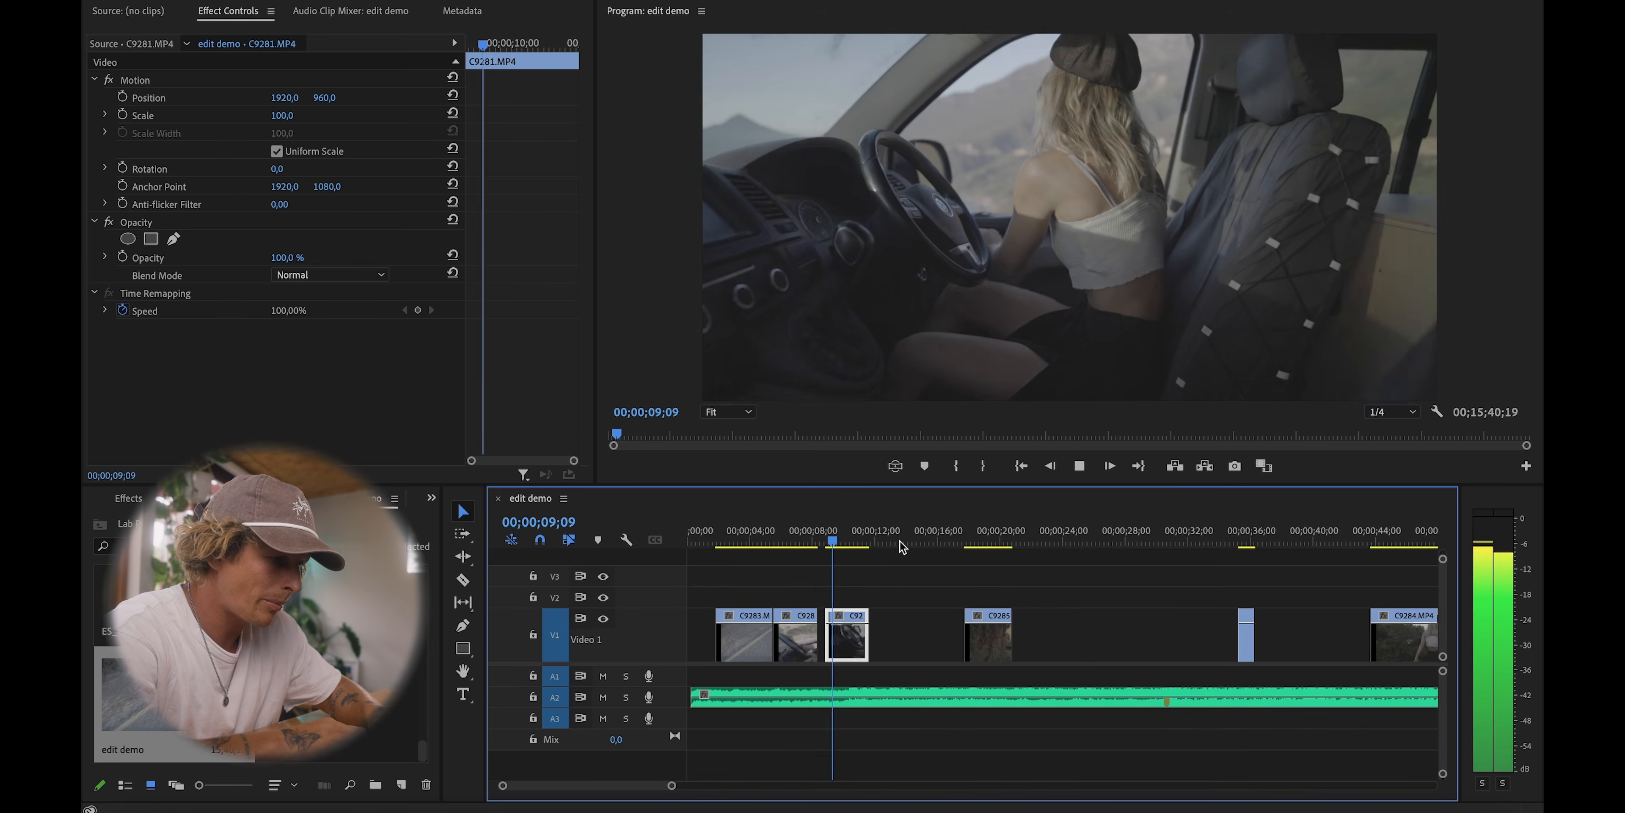
key(equal)
key(space)
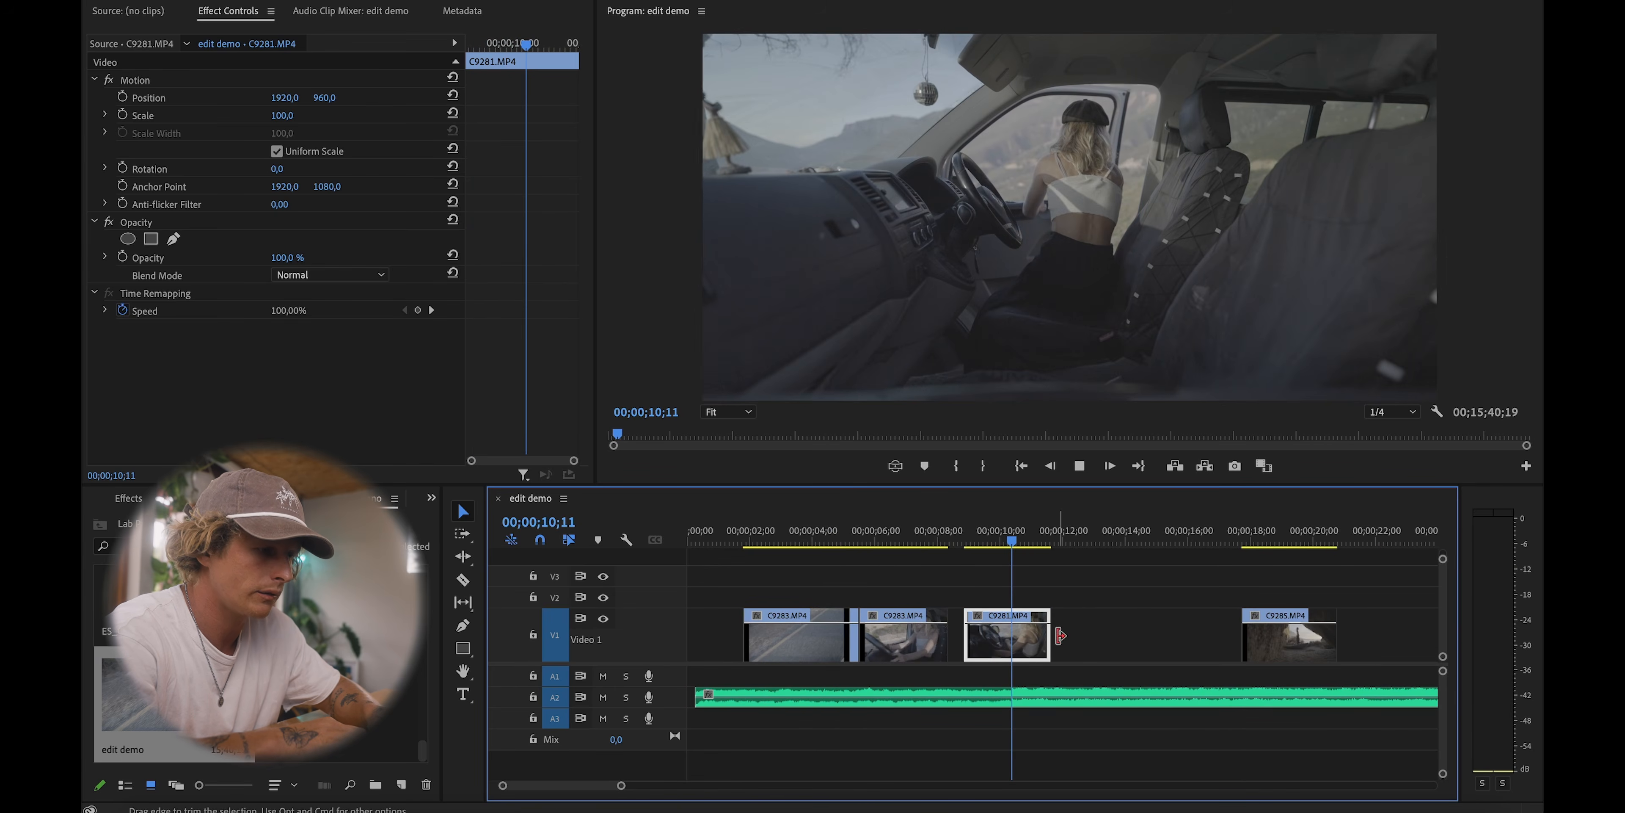
key(space)
key(minus)
drag(1059, 635, 1152, 650)
Step: Move the C9285 shot between the boulders directly after C9281 at about 00;00;30 and play back from about 00;00;28
click(1246, 535)
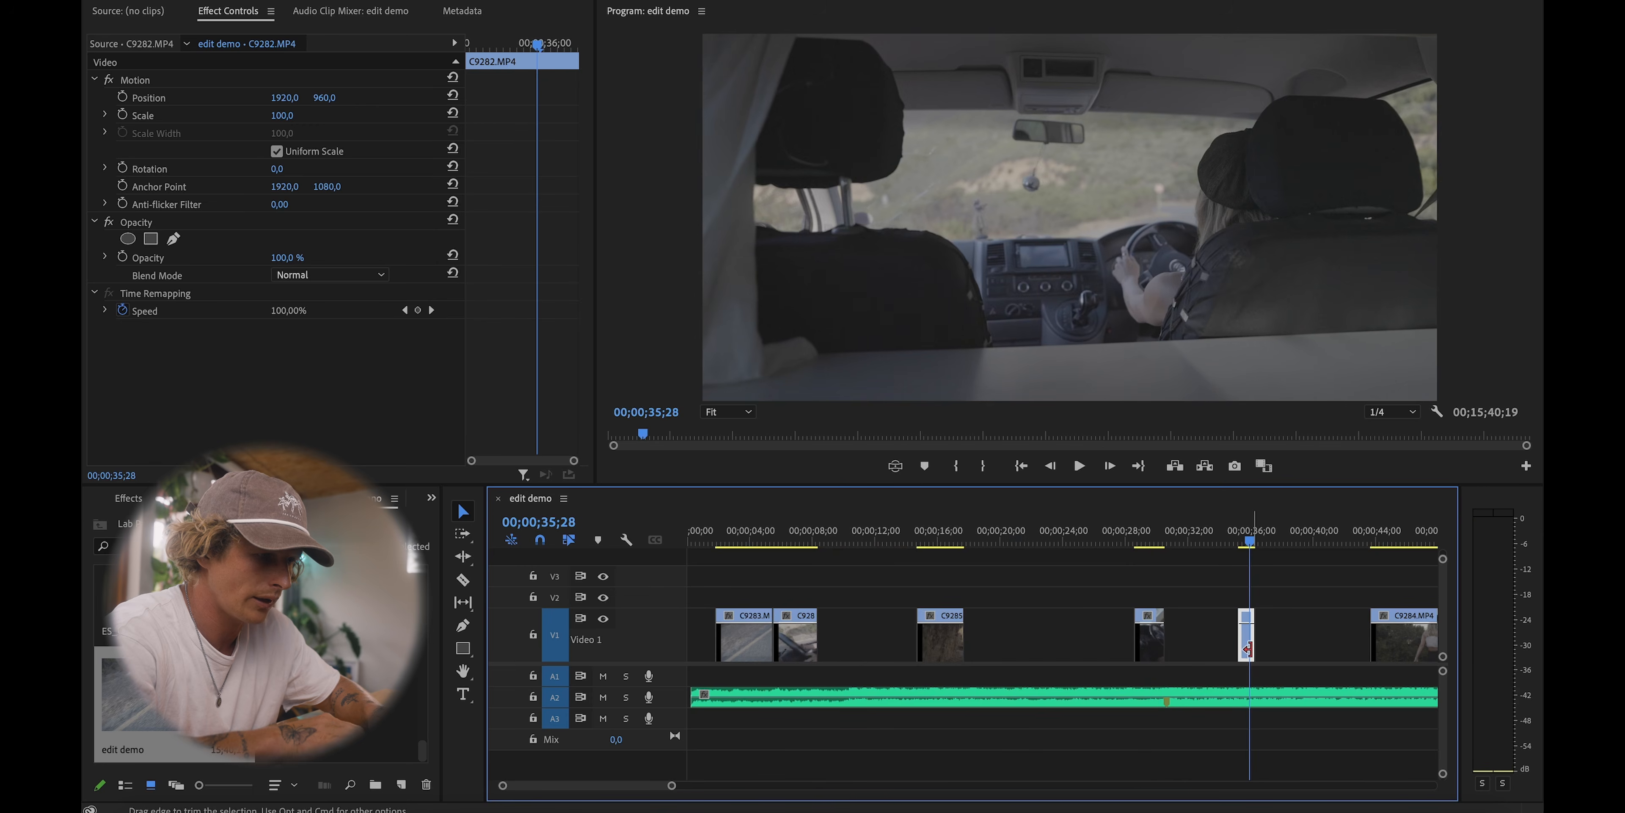
click(949, 533)
drag(944, 649, 1191, 613)
click(1129, 534)
key(=)
key(=)
key(=)
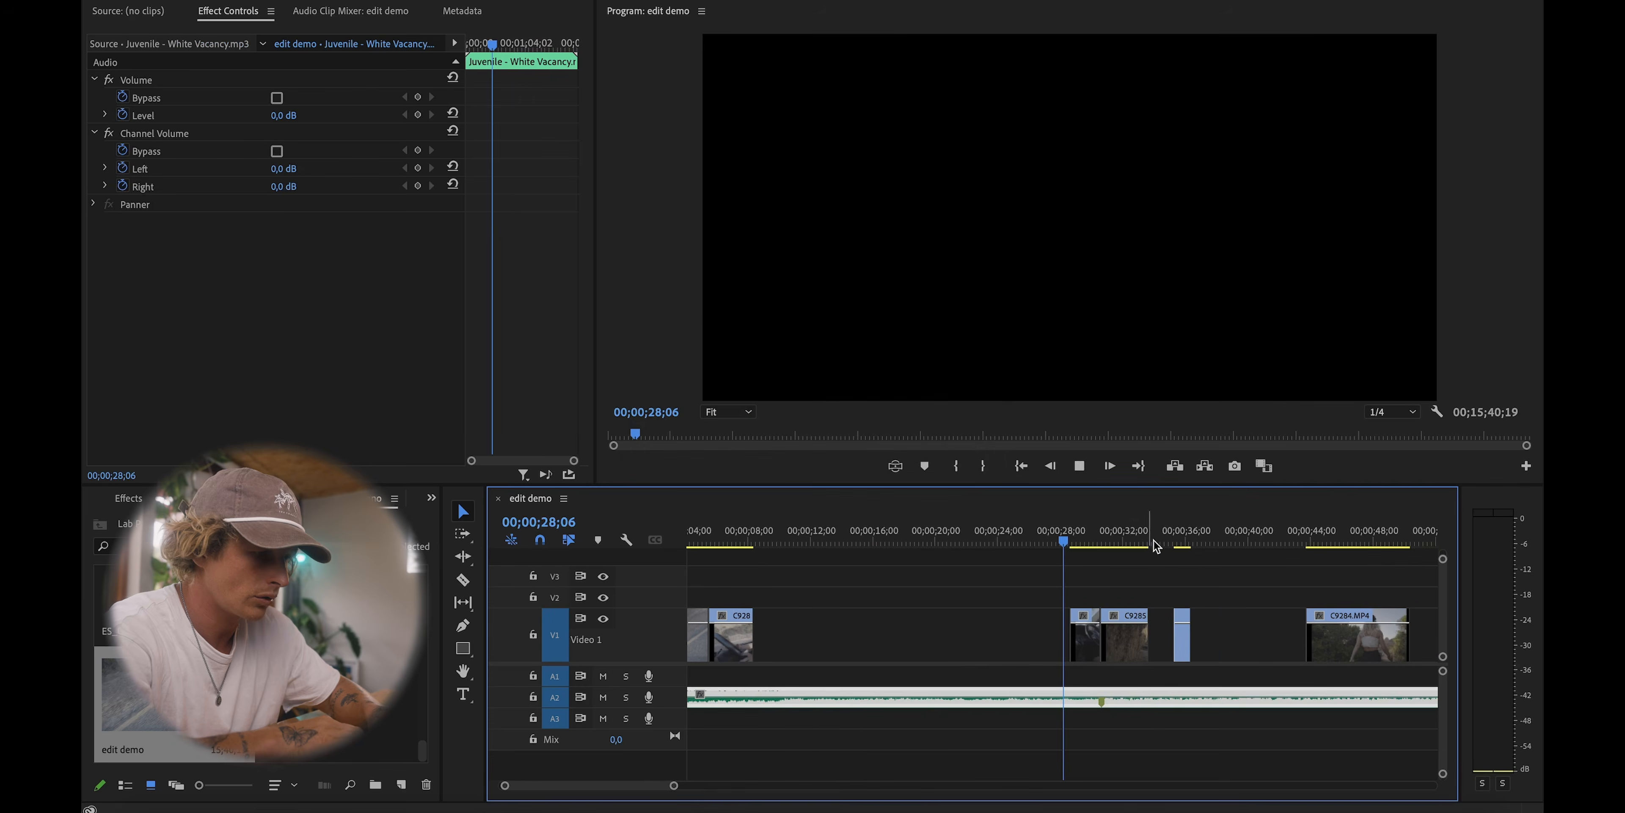
Step: Play the C9281 and C9285 shots, trim the end of C9285 to leave about two seconds, and save the project
key(space)
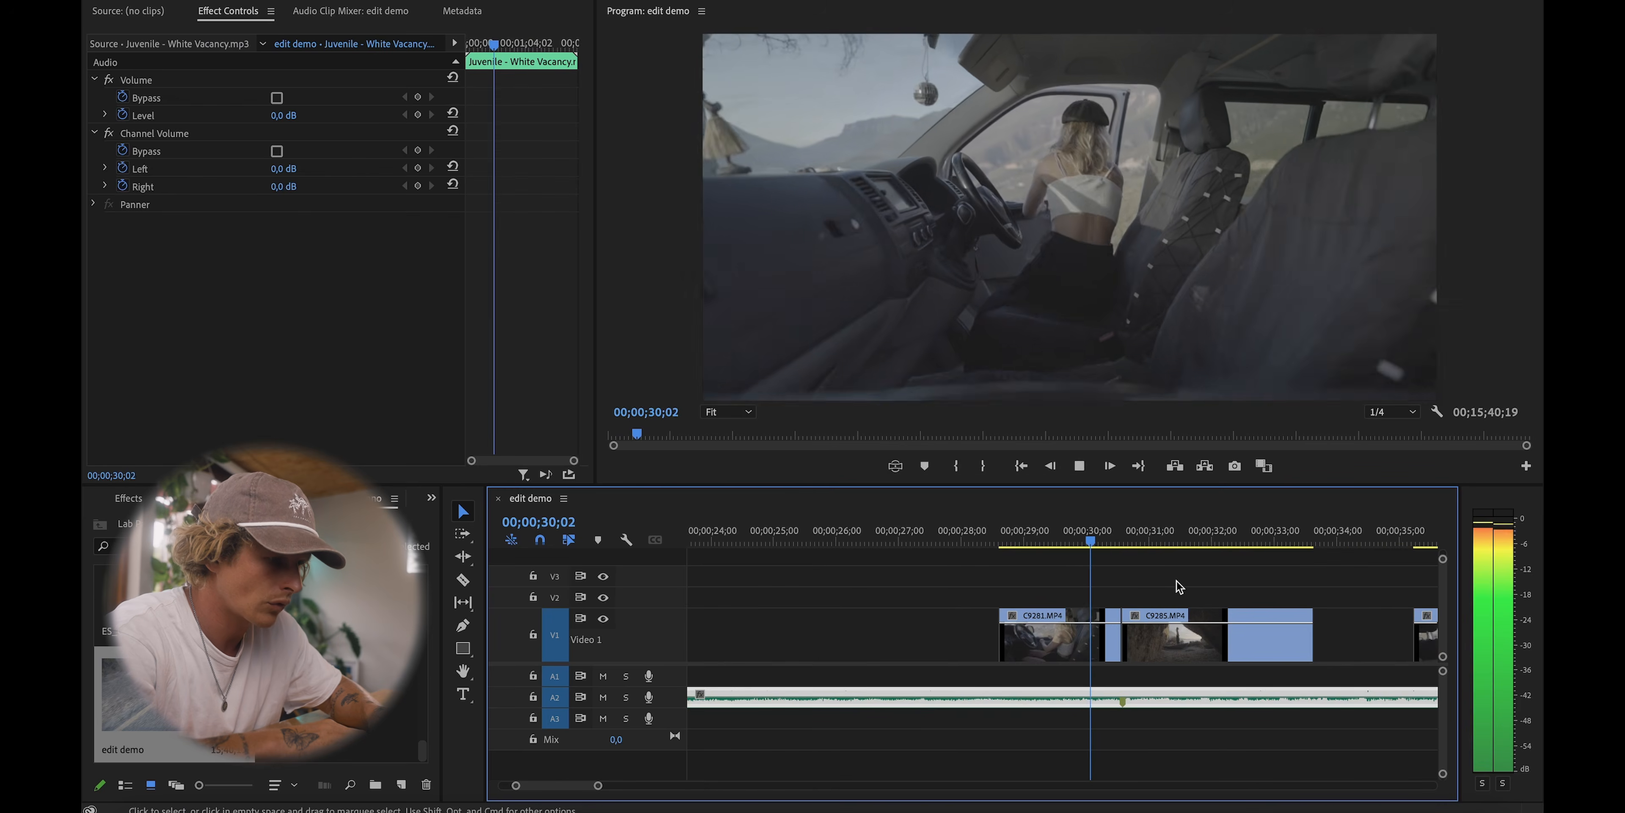
key(space)
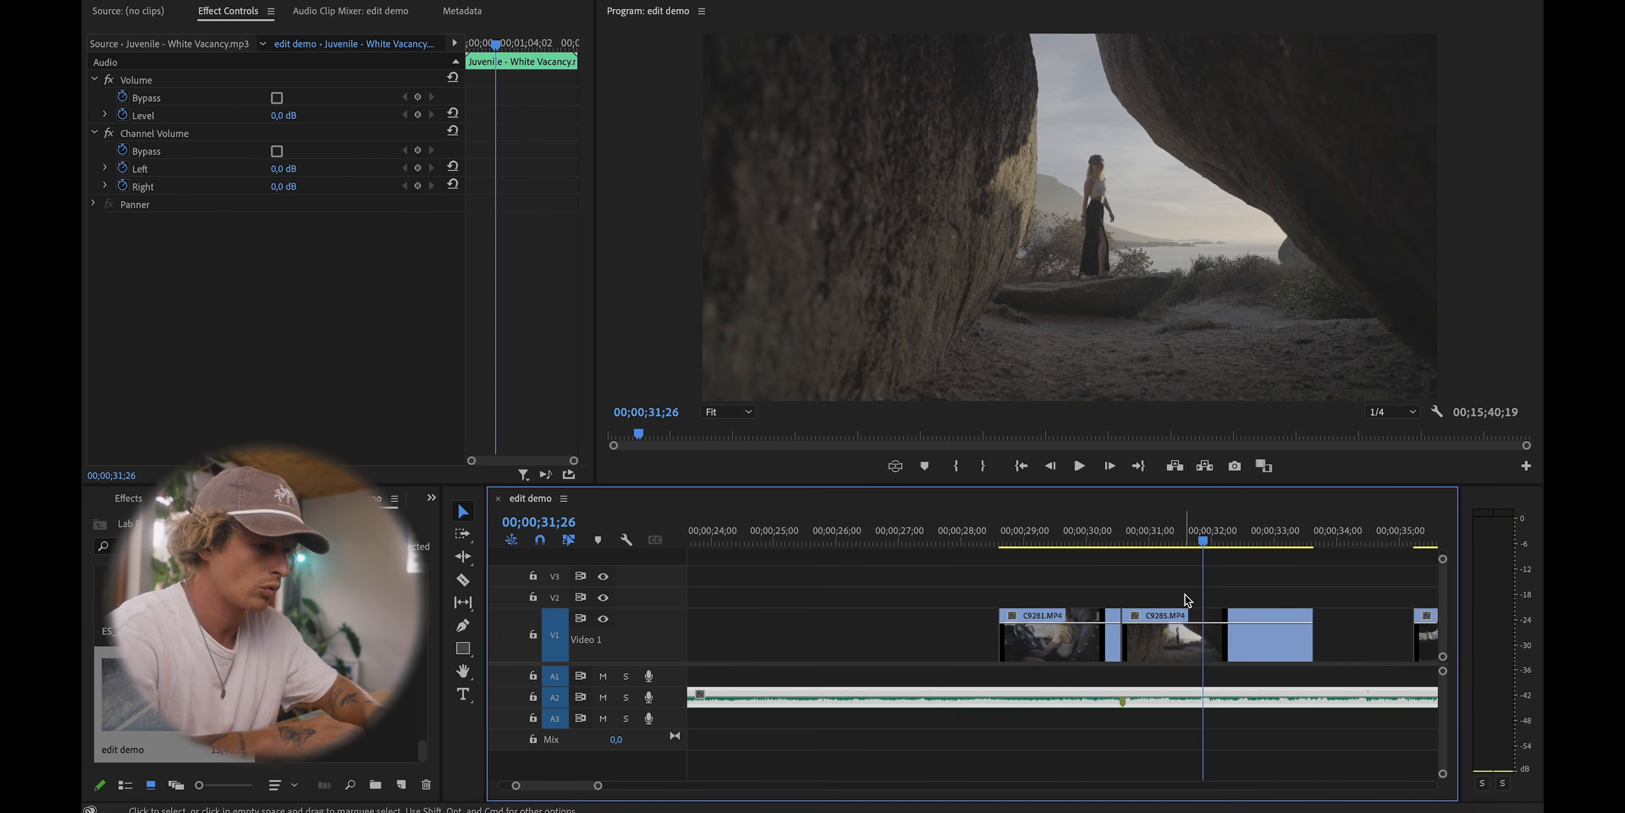
scroll(1192, 631, down, 2)
drag(988, 642, 1059, 644)
click(957, 532)
key(ctrl+s)
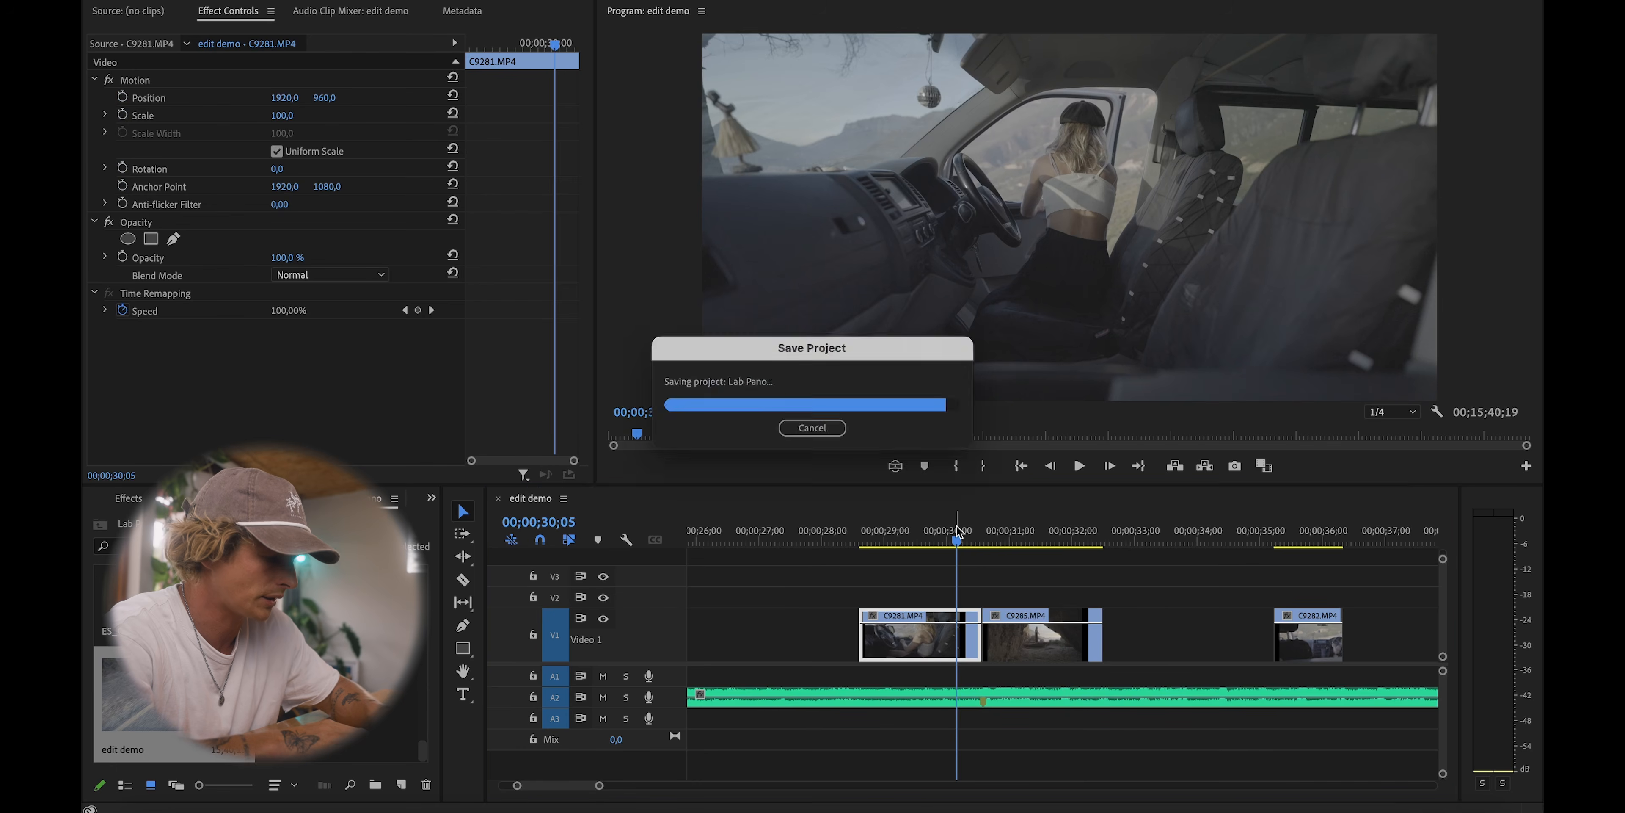
scroll(957, 532, up, 2)
key(space)
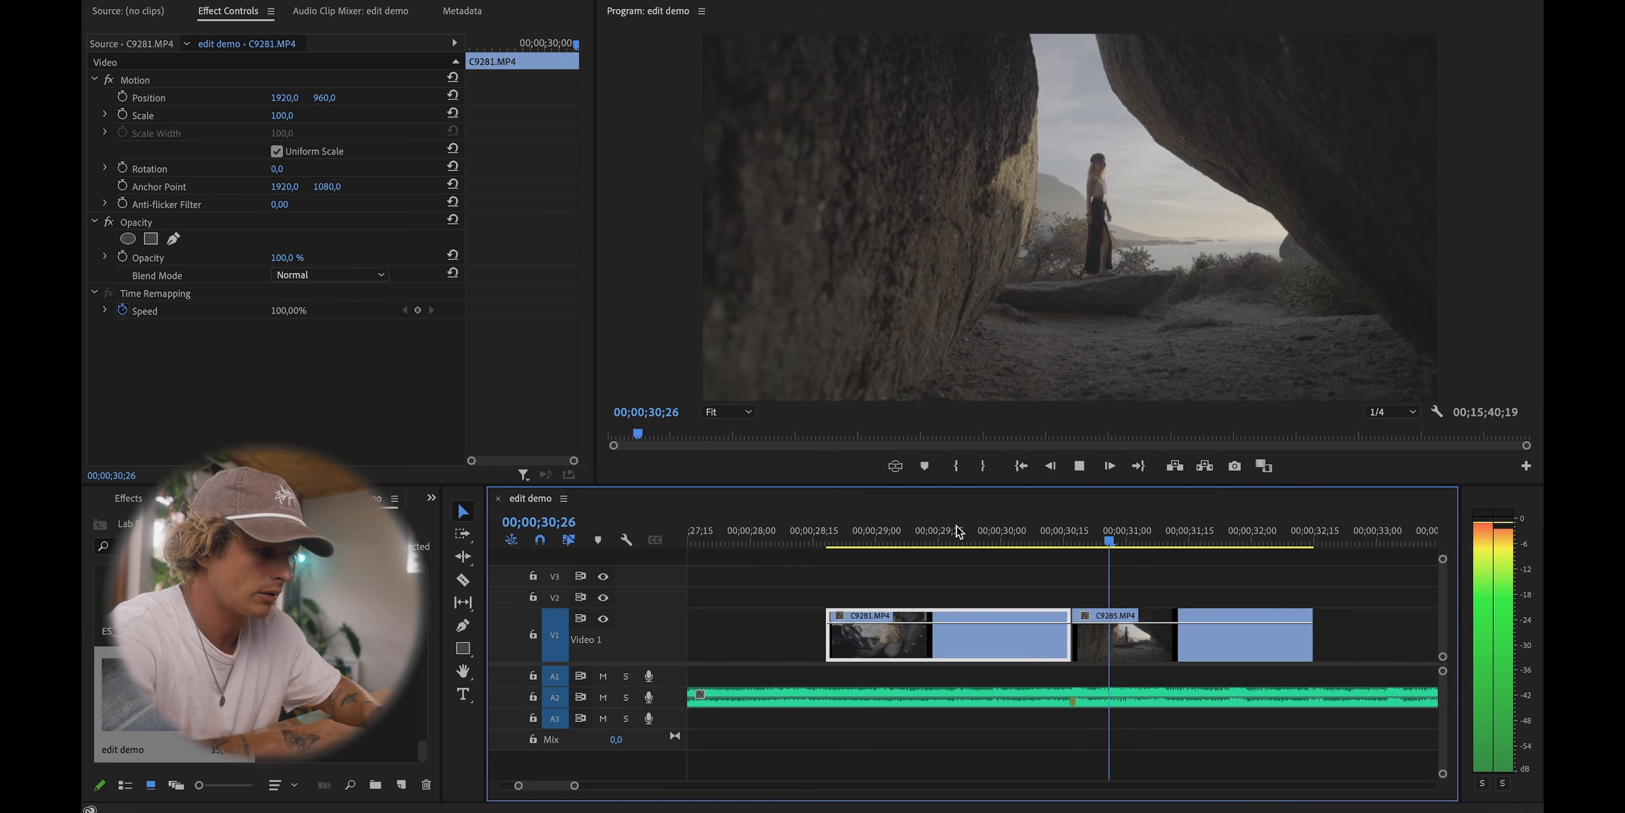
key(space)
Step: Move the two C9283 shots along V1, placing the driving shot directly before C9281 at about 00;00;26, and play it
key(minus)
key(minus)
key(minus)
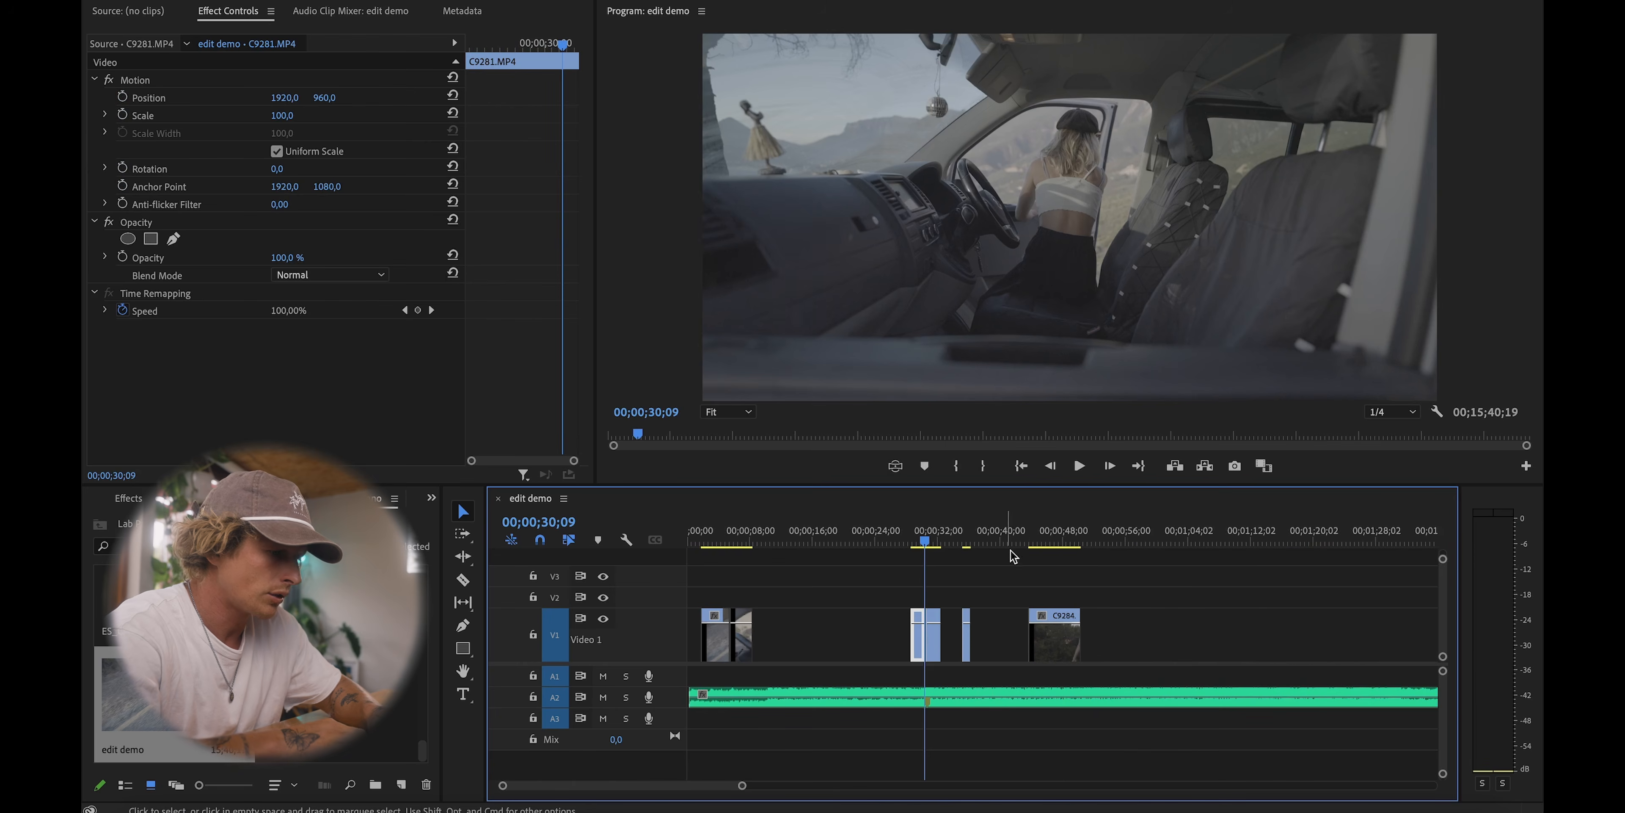
drag(721, 597, 1032, 650)
click(908, 543)
key(equal)
click(1093, 524)
click(1012, 531)
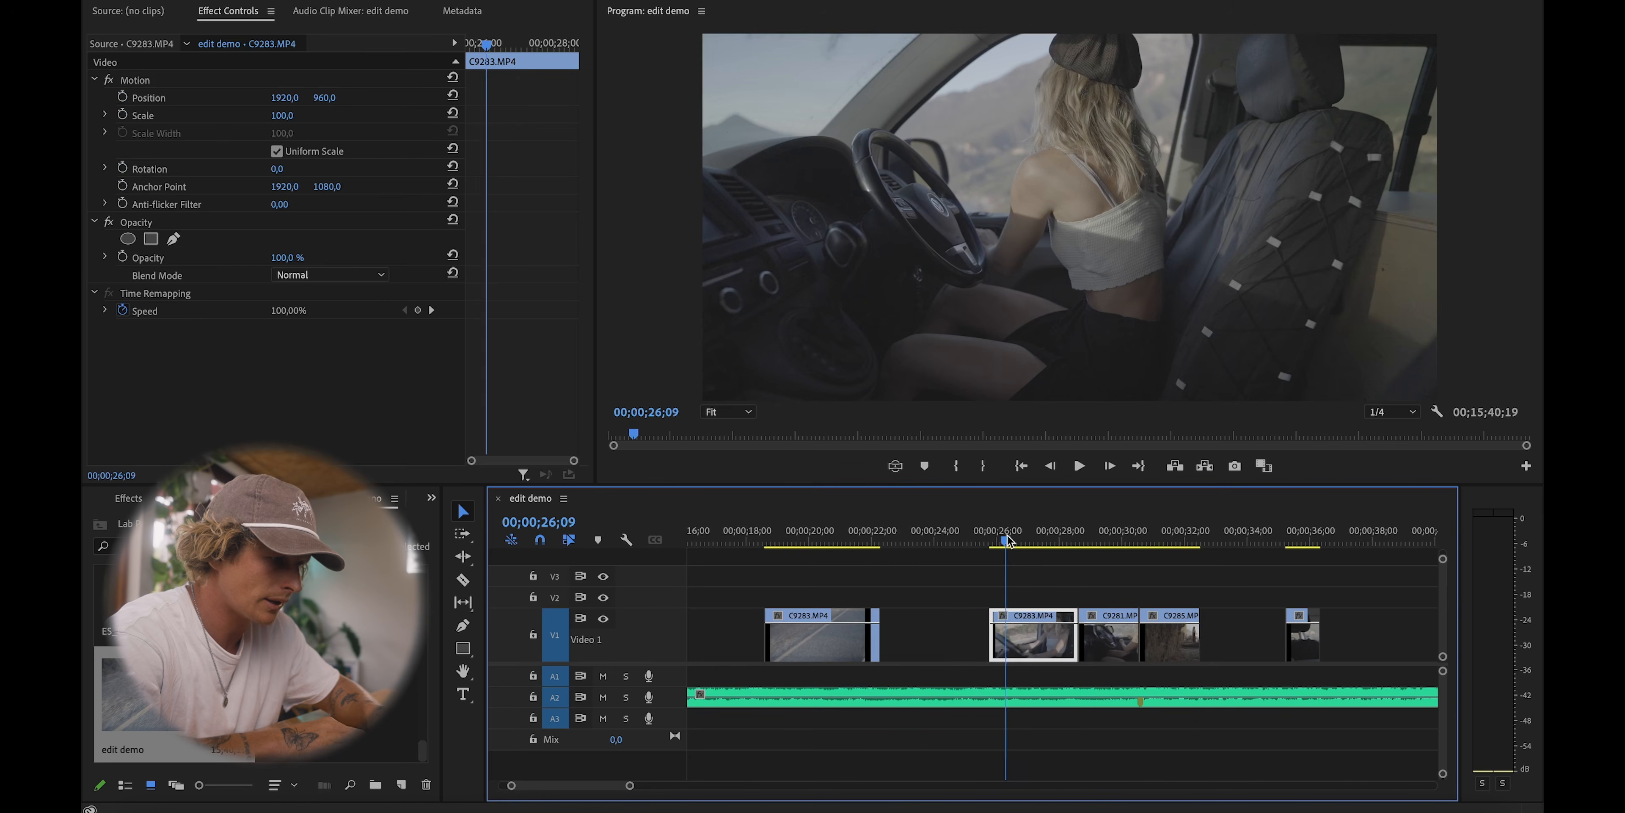
key(equal)
key(space)
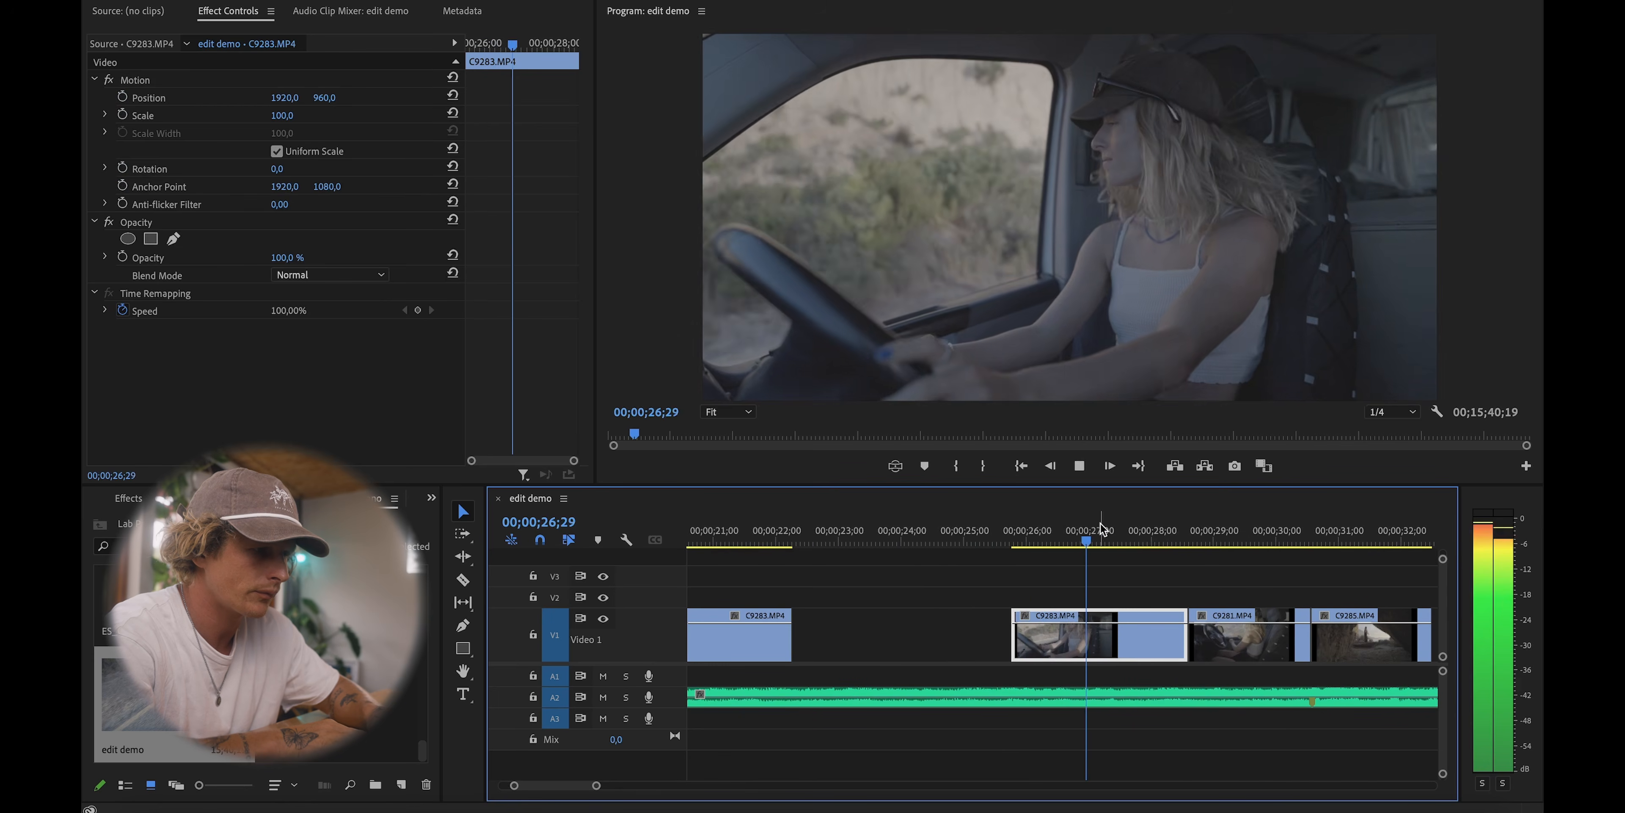
Step: Review the C9283 driving shot and extend its start by about 15 frames to roughly 00;00;25;11
key(minus)
click(1043, 528)
scroll(1047, 534, left, 1)
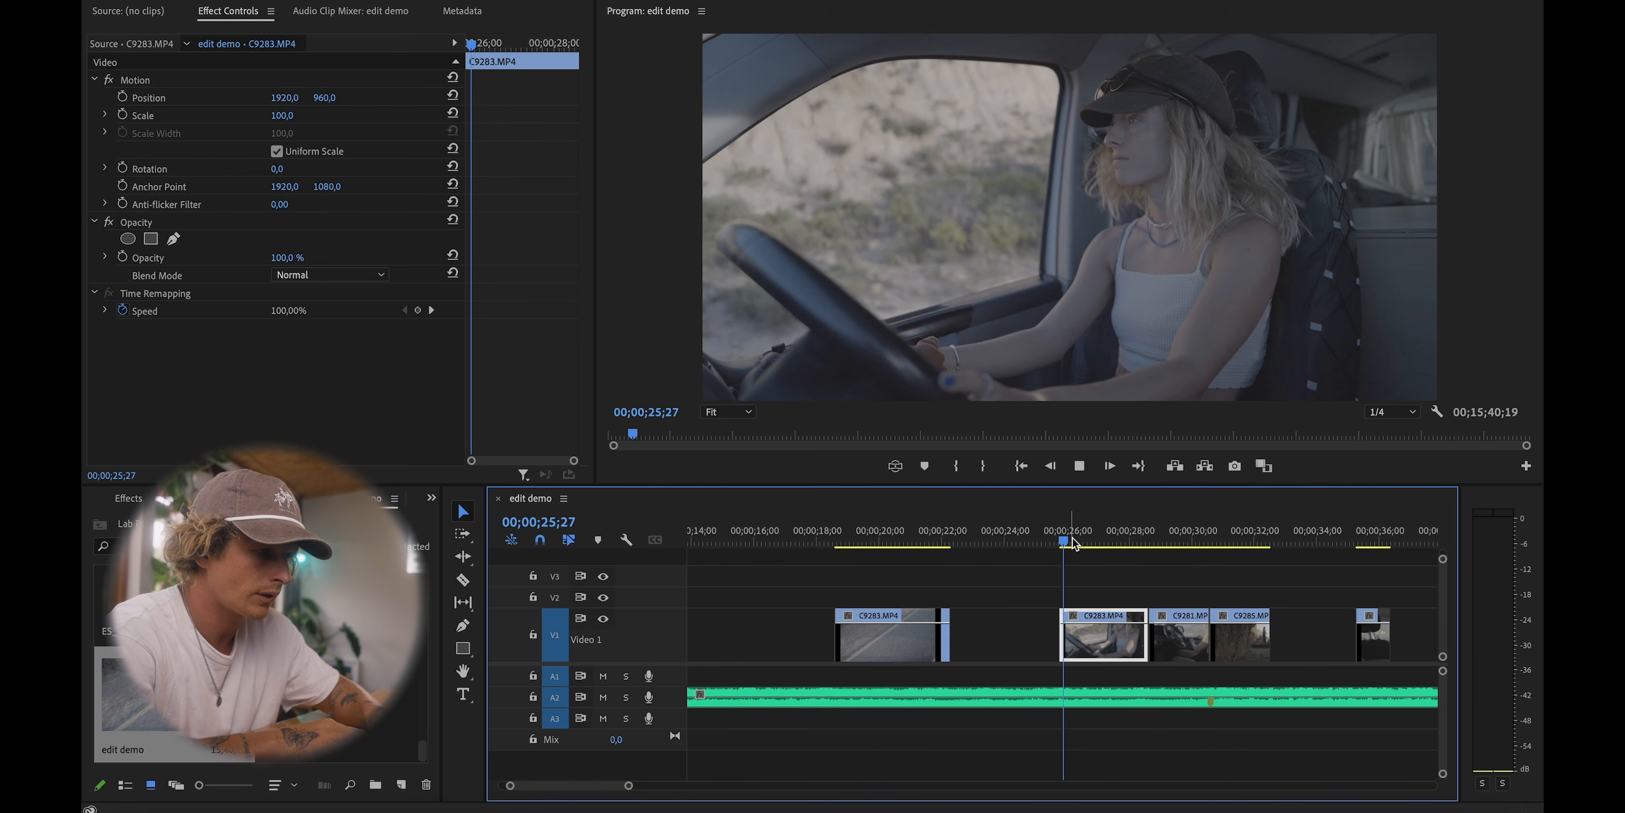
key(space)
key(space)
drag(1042, 658, 1035, 658)
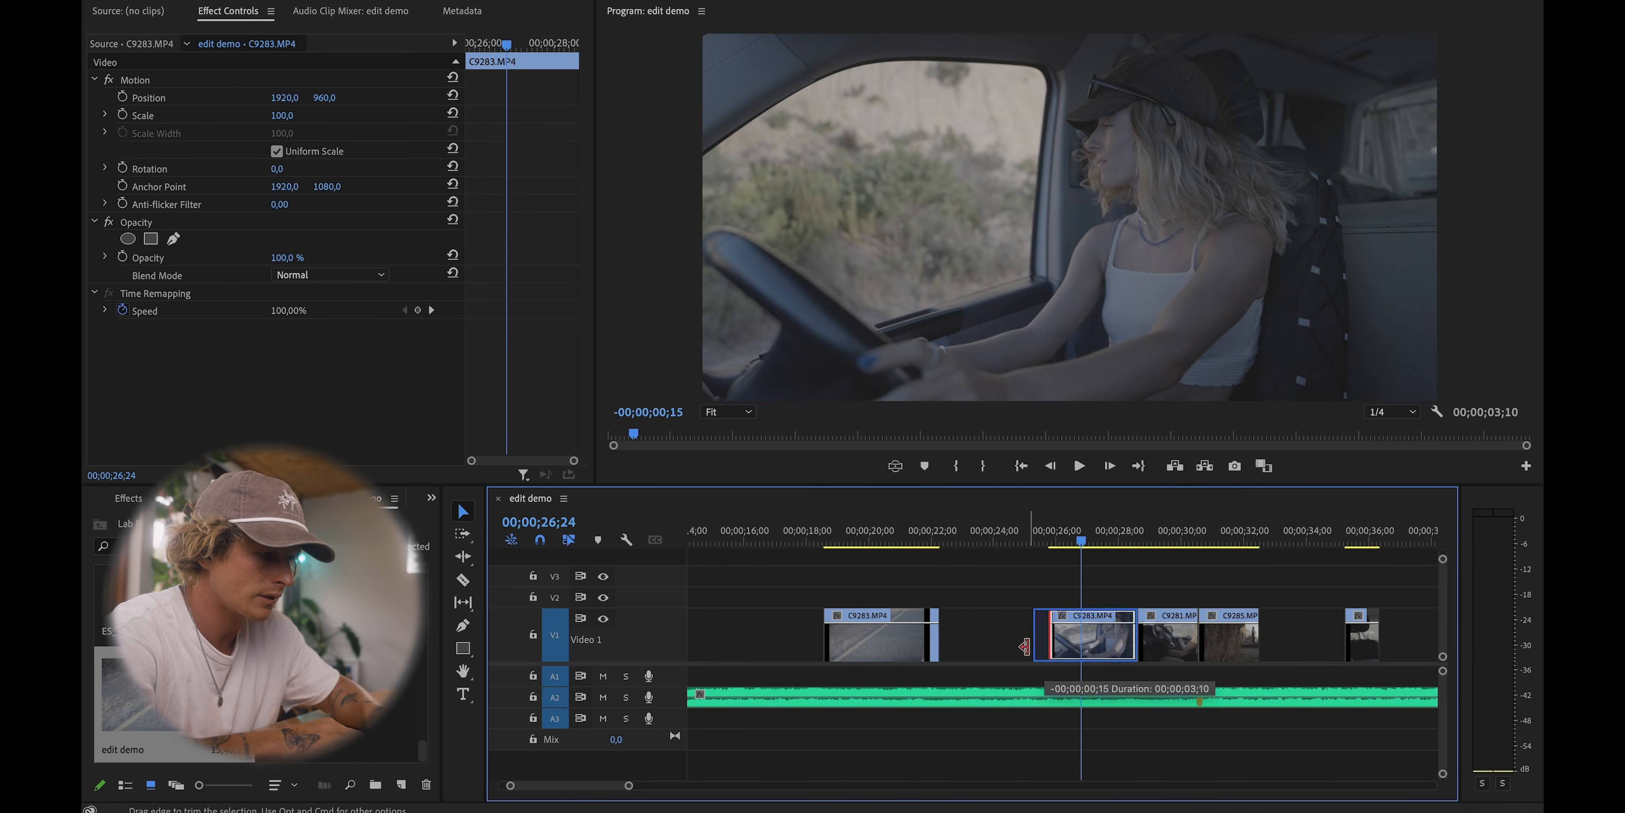
key(Up)
key(space)
click(1129, 617)
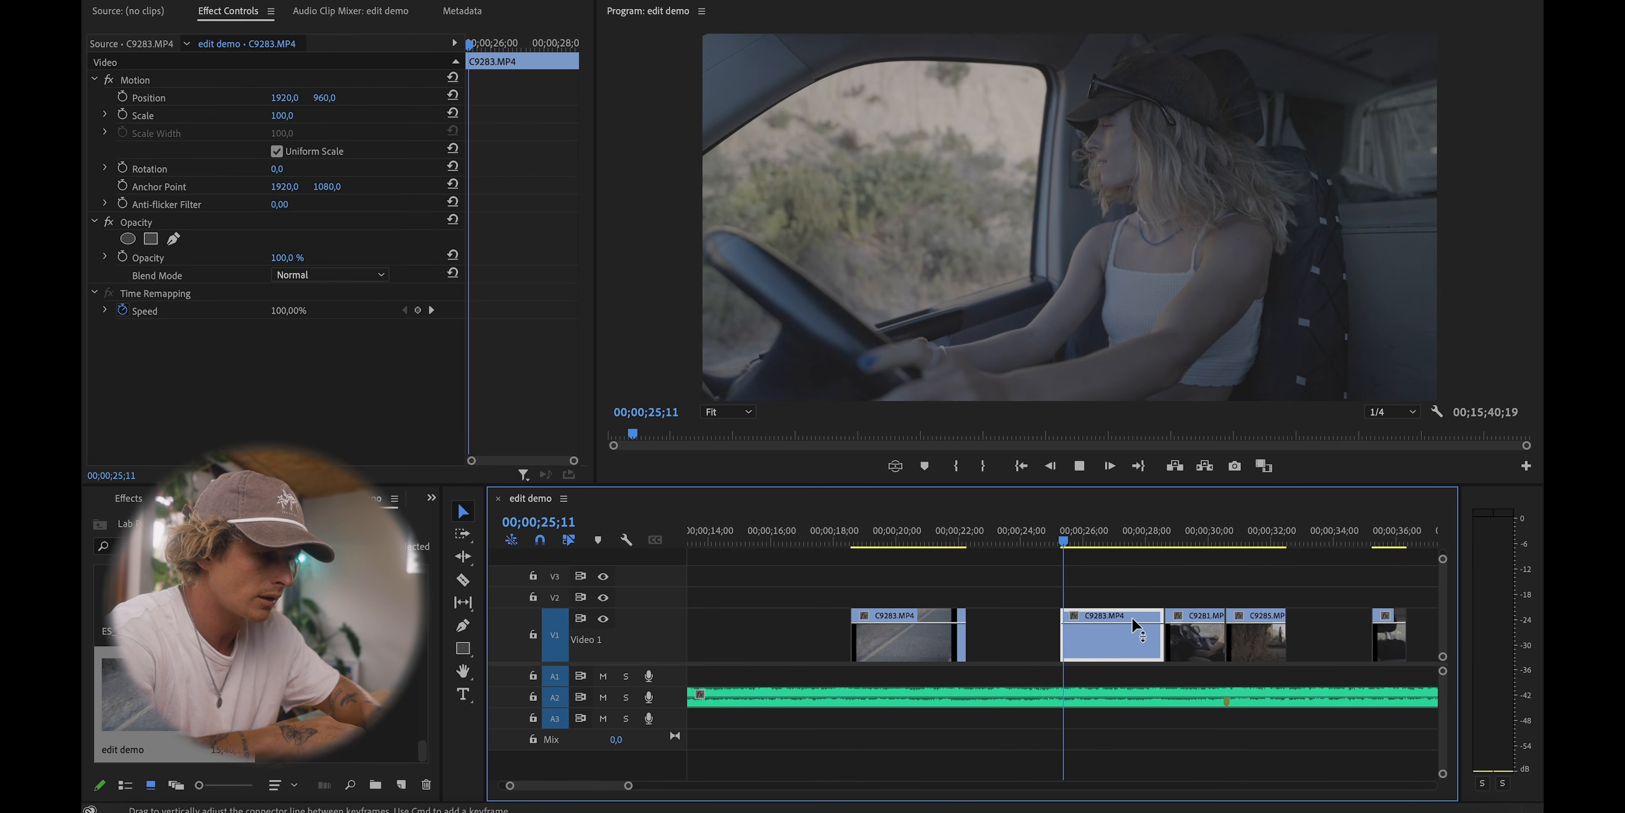
key(equal)
key(space)
Step: Extend the start of the C9283 driving shot in two passes to about 00;00;24, playing back after each
drag(1041, 639, 1007, 639)
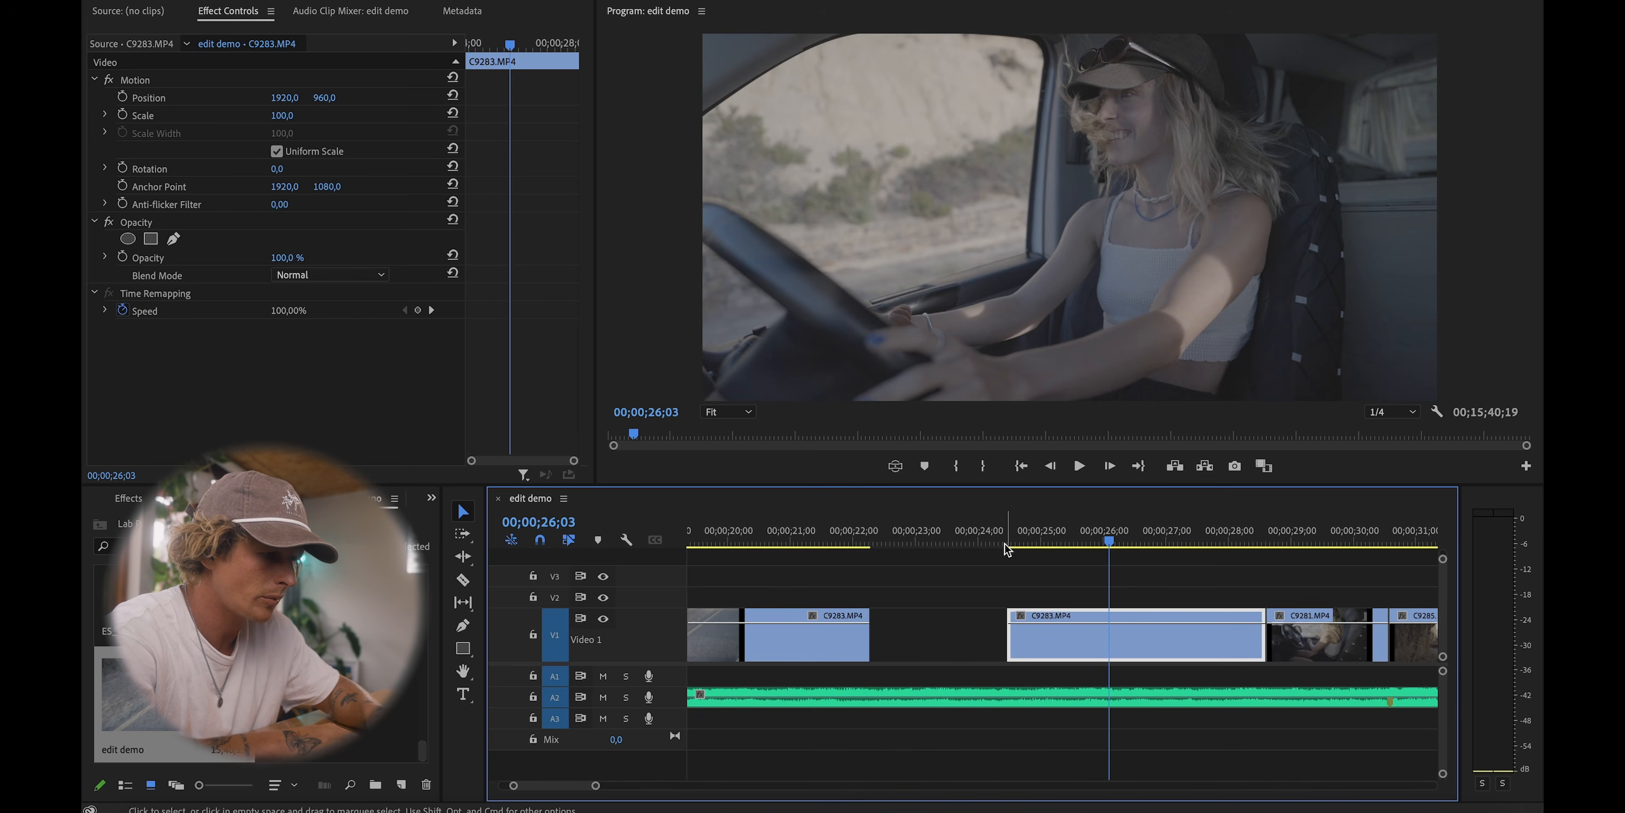
click(1008, 530)
key(space)
key(space)
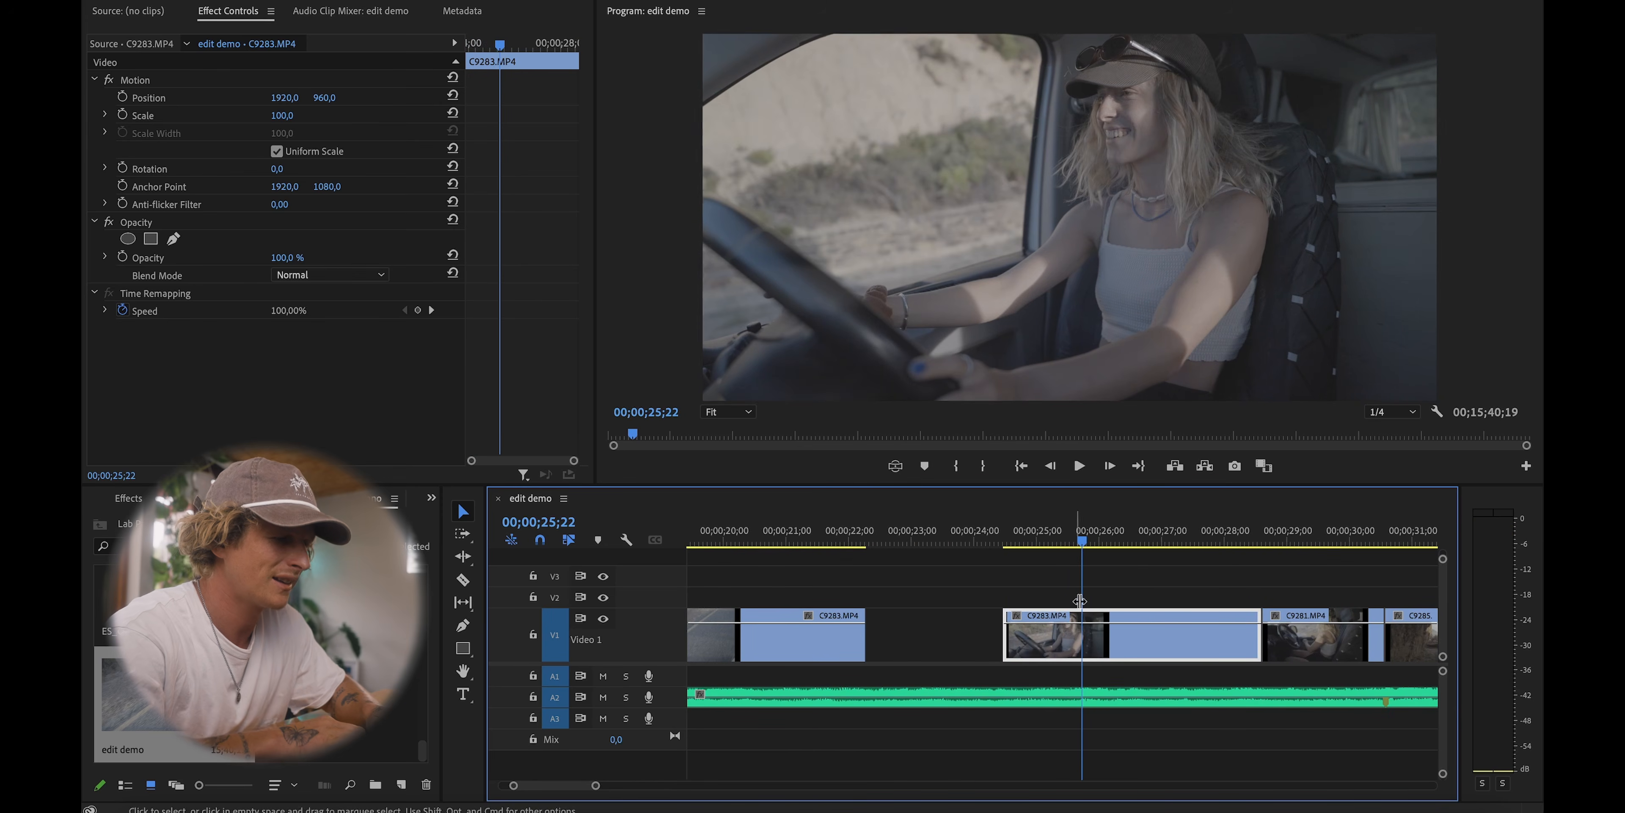
drag(1005, 639, 970, 639)
click(981, 530)
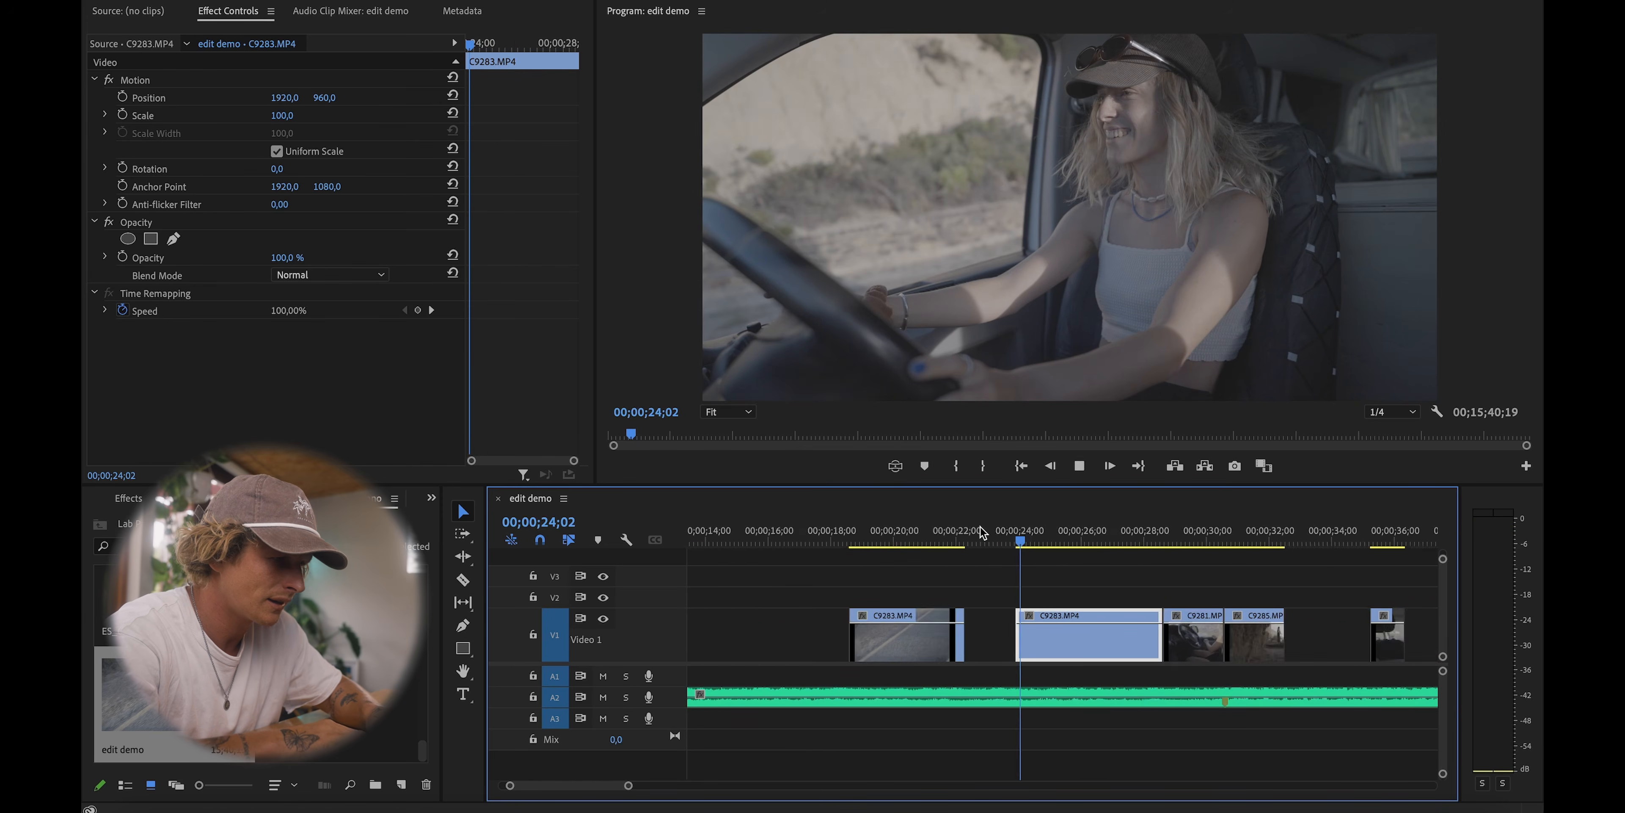
key(space)
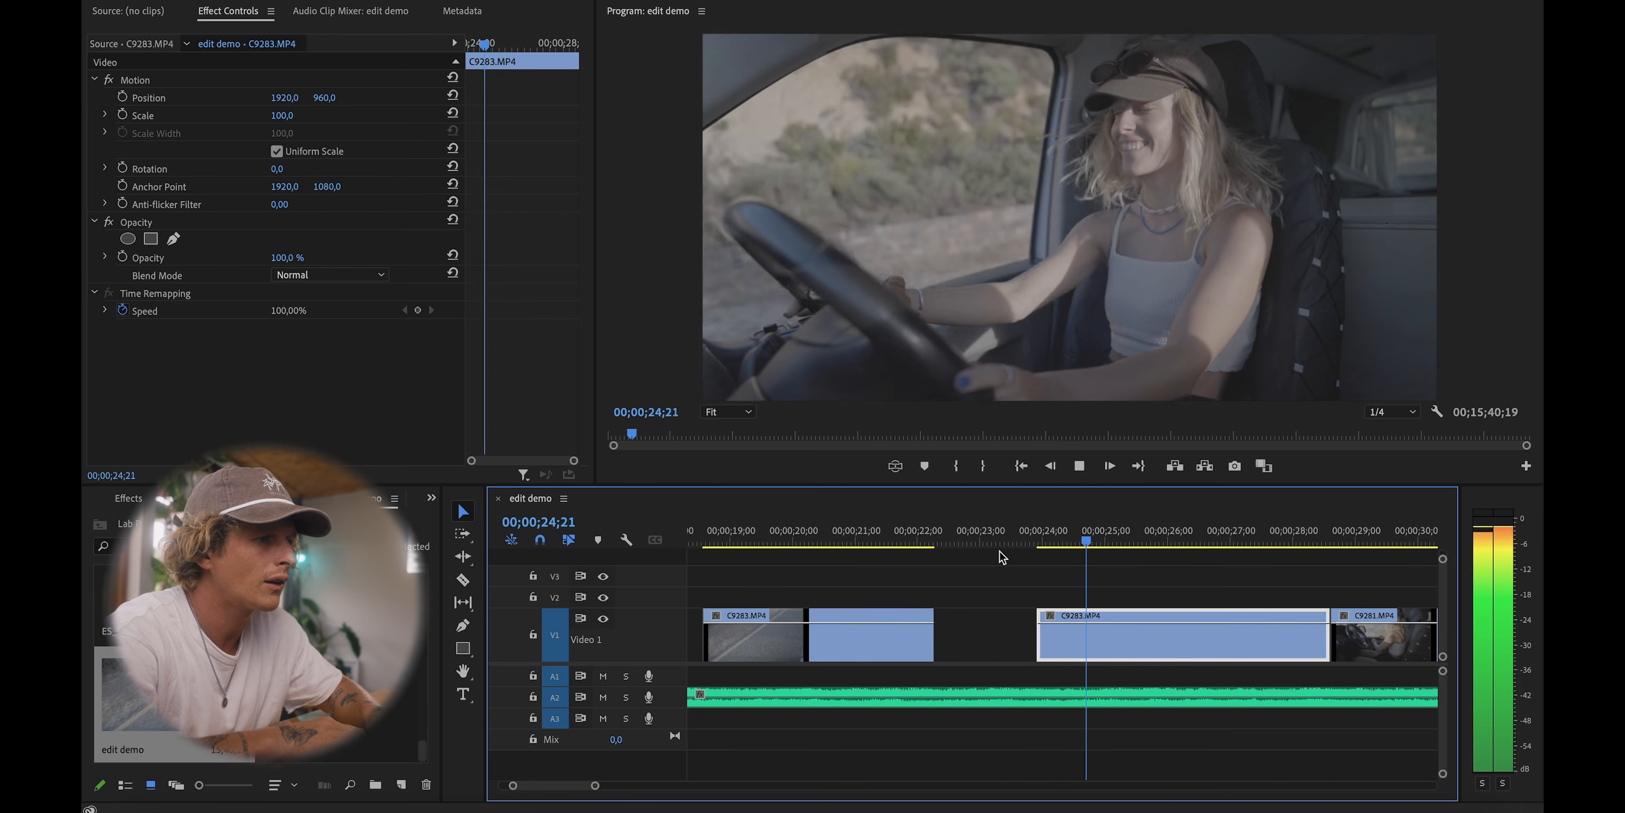
key(space)
Step: Trim the C9283 driving shot to just over one second, move it directly before C9281 at about 00;00;27;15, and play back
drag(1045, 629, 1055, 631)
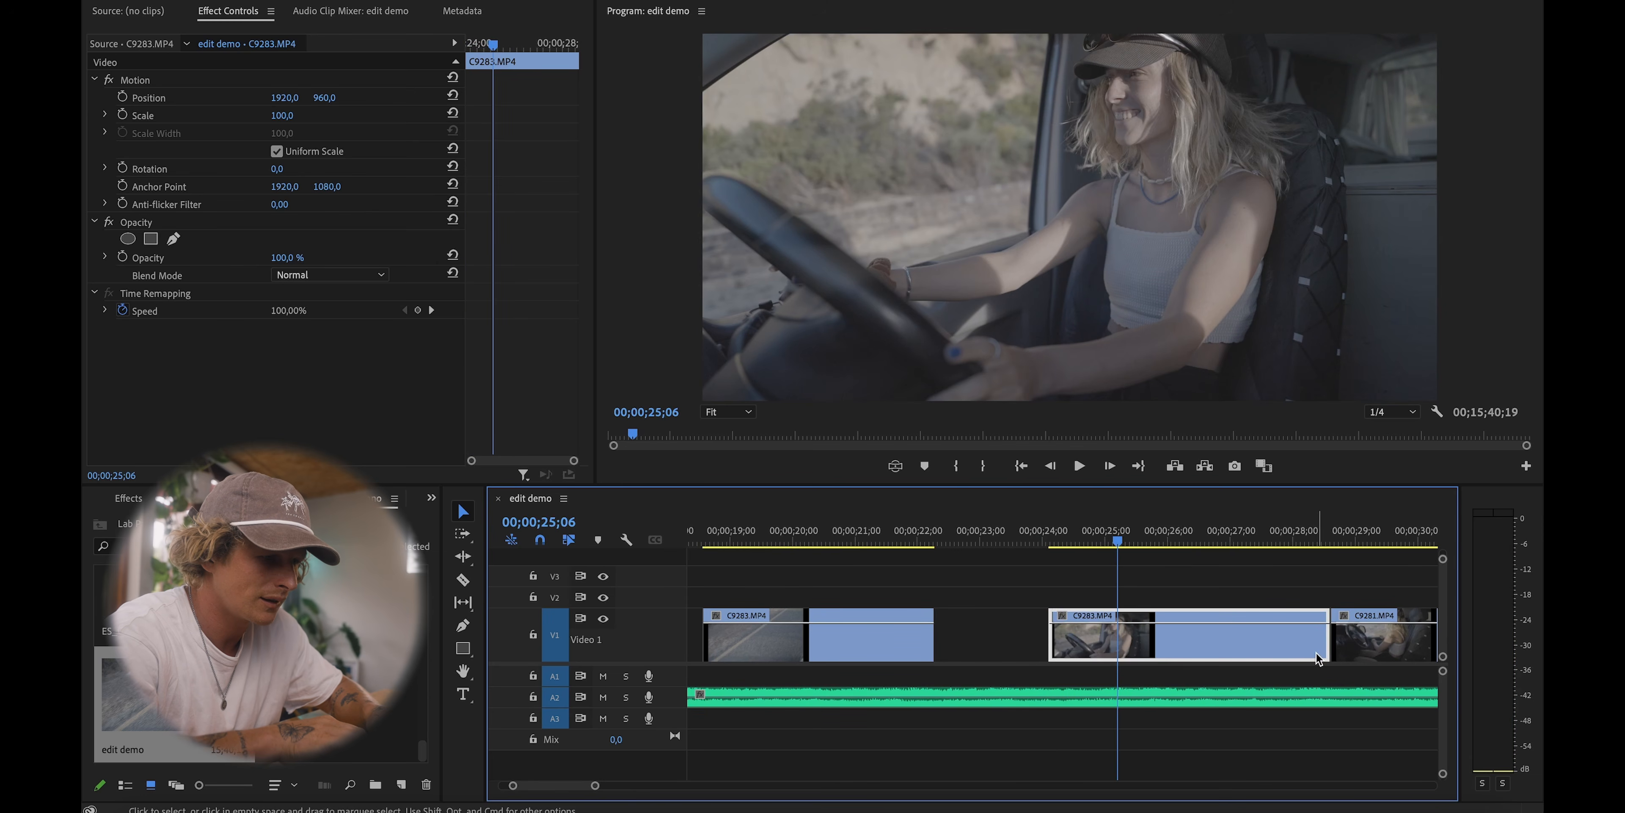
mouse_move(1318, 642)
mouse_down()
mouse_move(1117, 636)
mouse_move(1299, 644)
mouse_up()
click(1239, 528)
key(space)
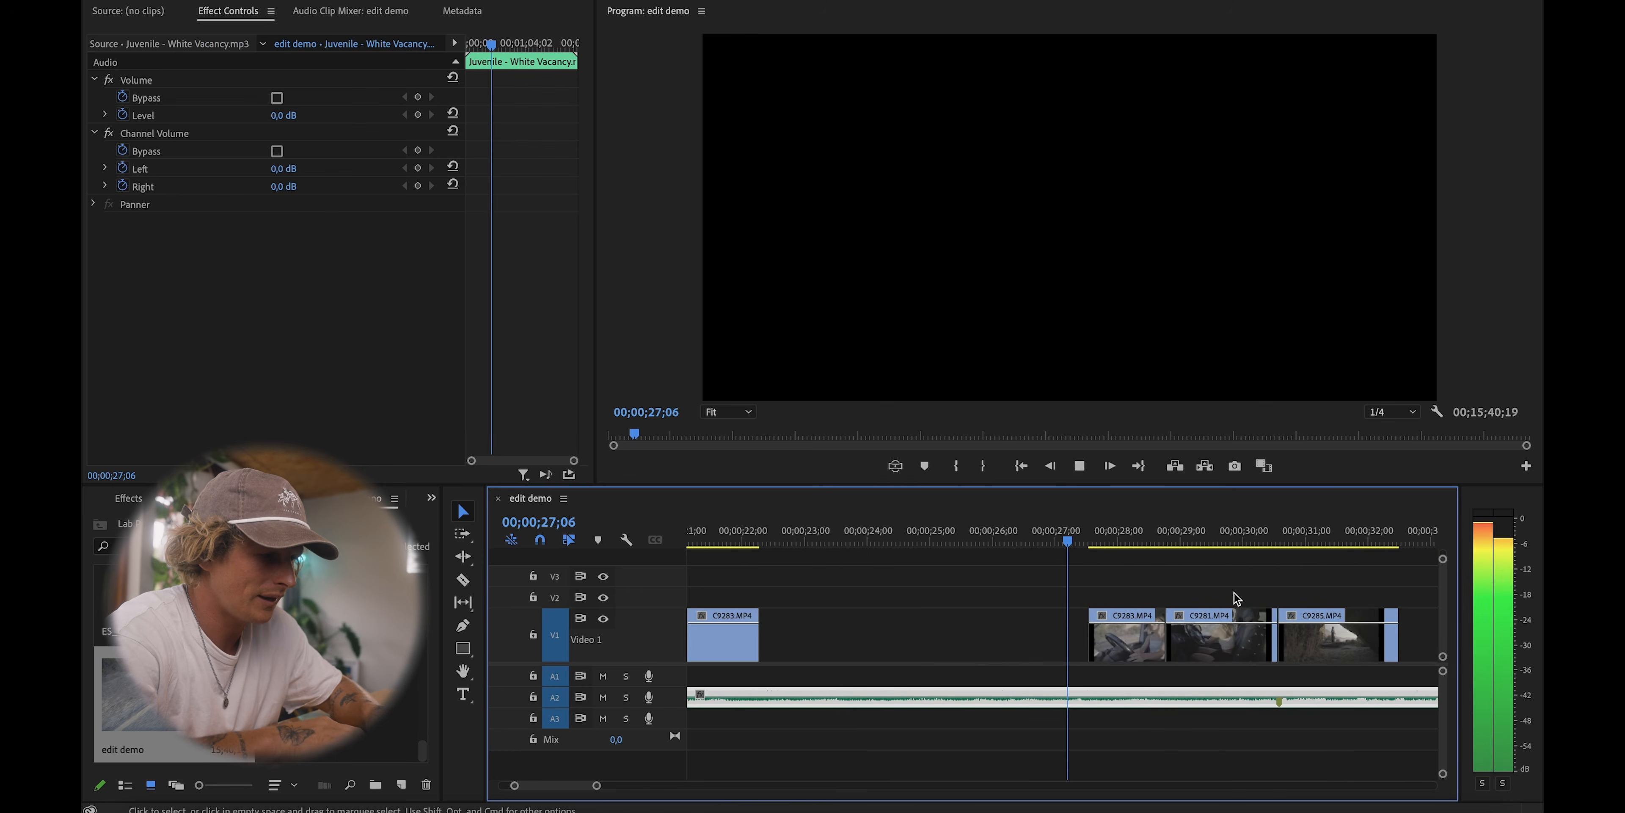
key(space)
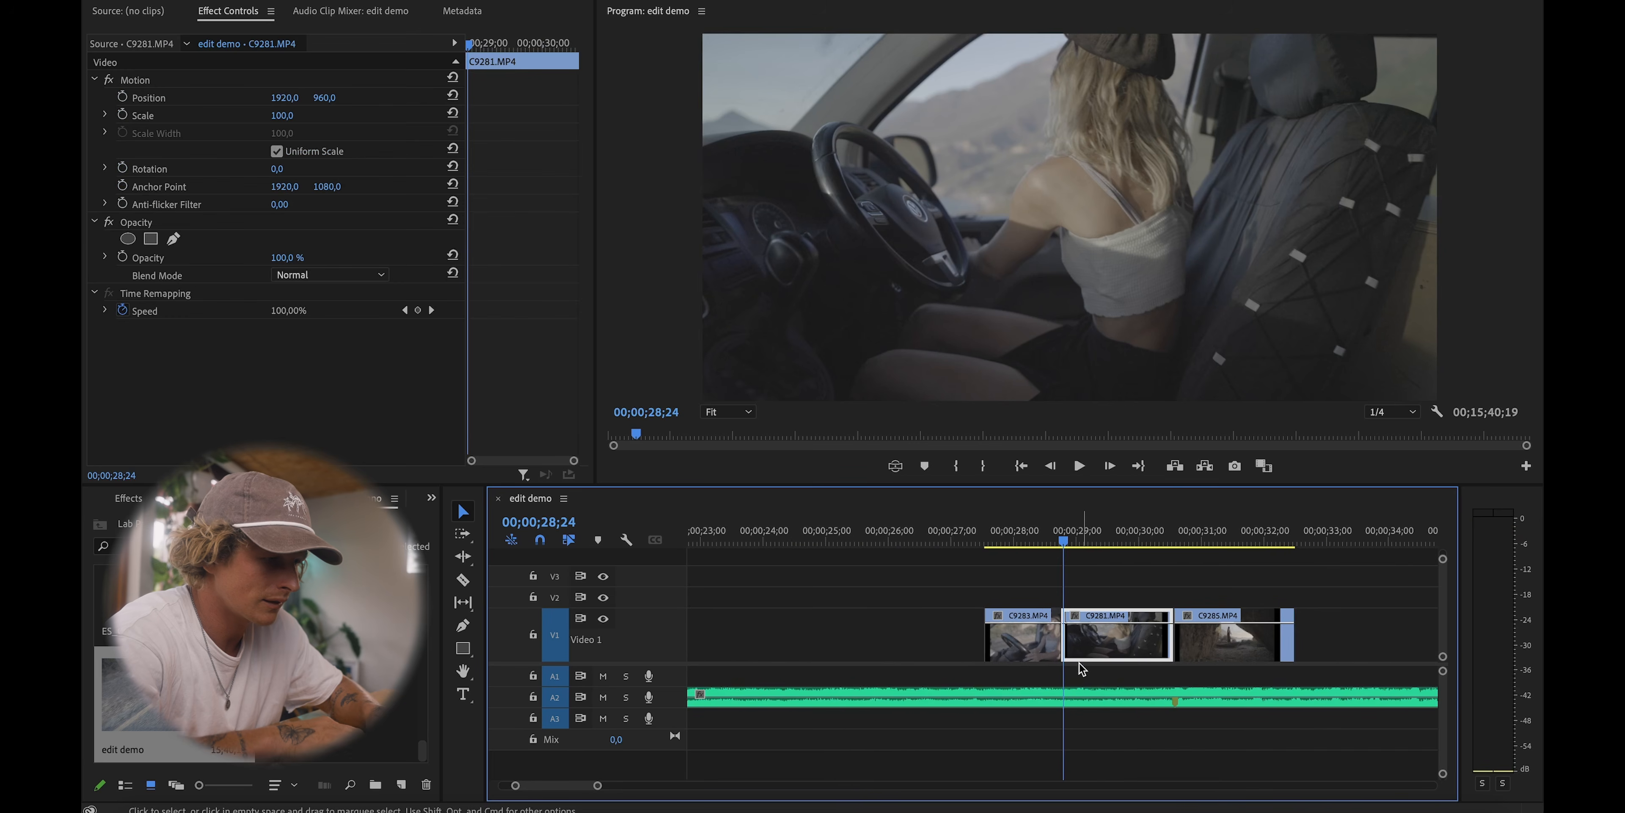
Step: Trim the C9283 road shot to just over one second, move it directly before the driving shot at about 00;00;26;10, and play the sequence
key(minus)
mouse_move(1025, 654)
mouse_down()
mouse_move(921, 646)
mouse_move(1023, 632)
mouse_up()
key(Up)
key(space)
key(equal)
mouse_move(1227, 656)
mouse_down()
mouse_move(1099, 656)
mouse_move(1225, 637)
mouse_up()
key(space)
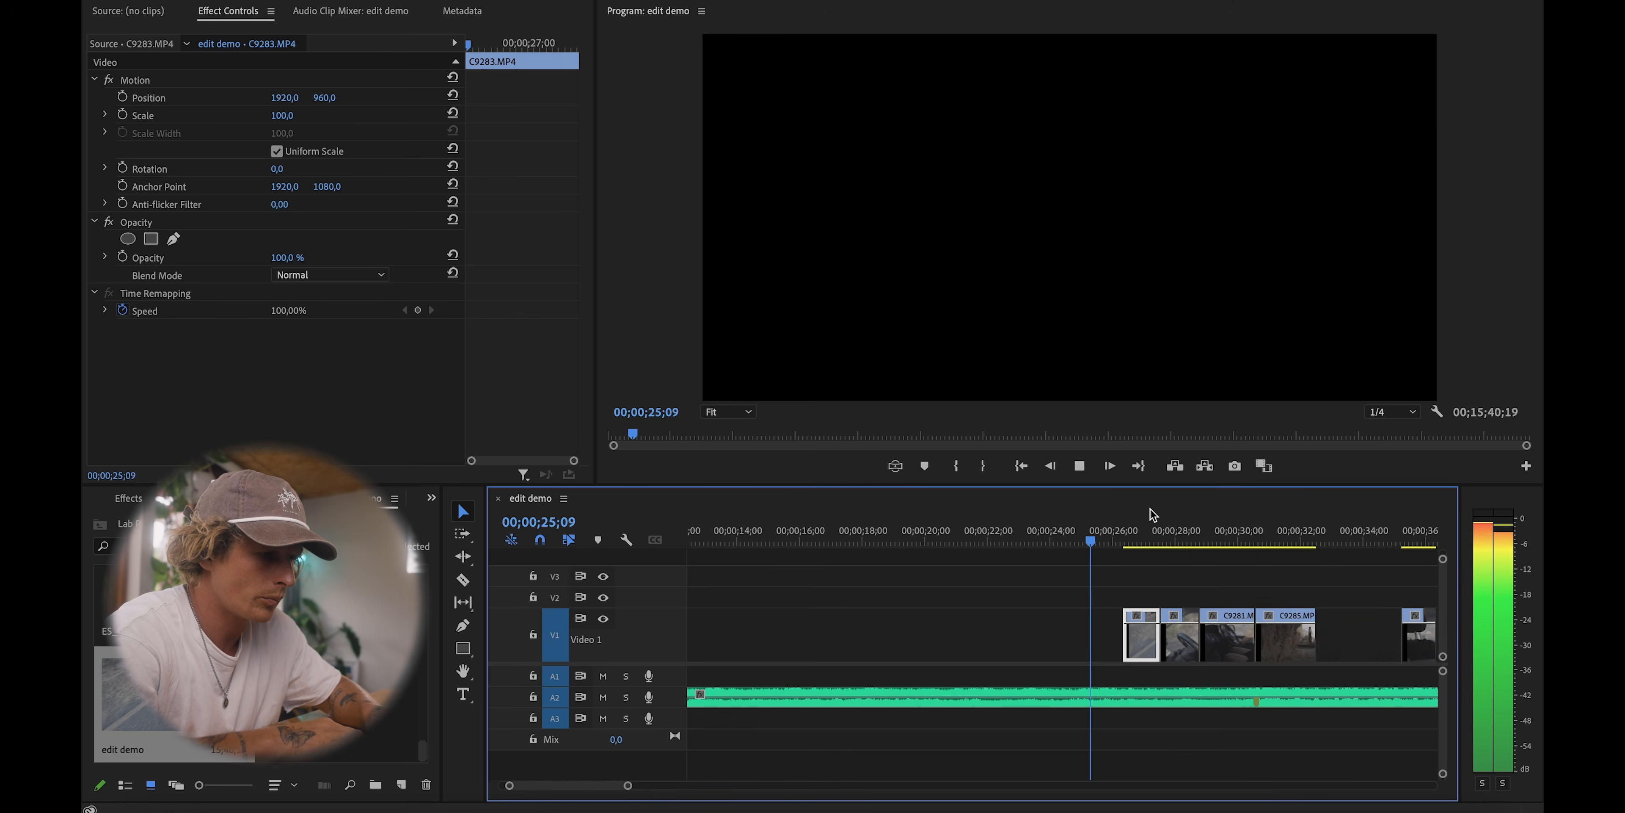
key(minus)
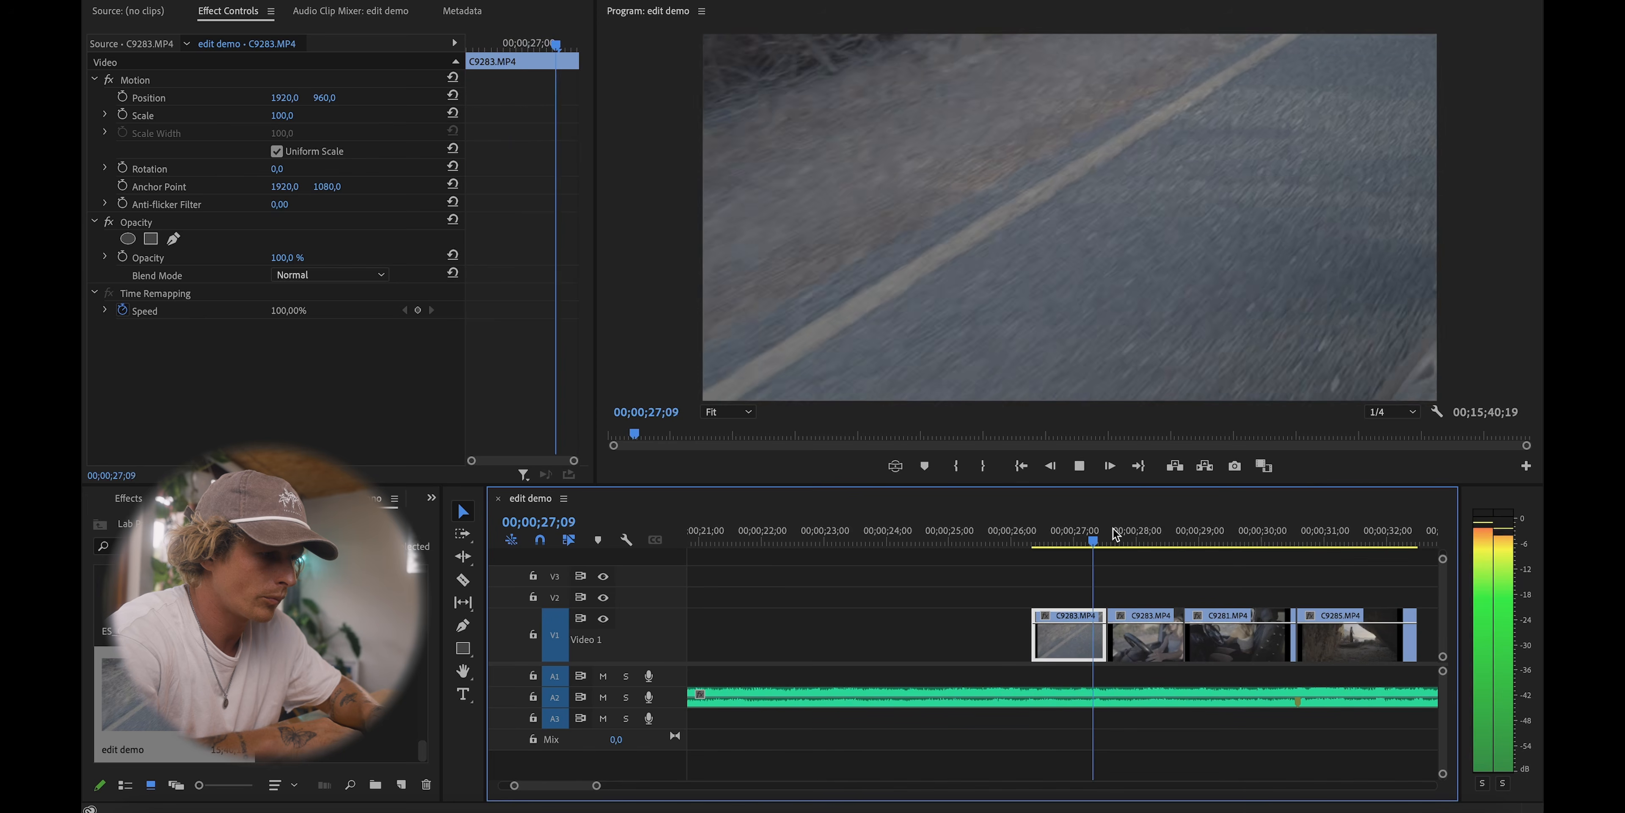
key(equal)
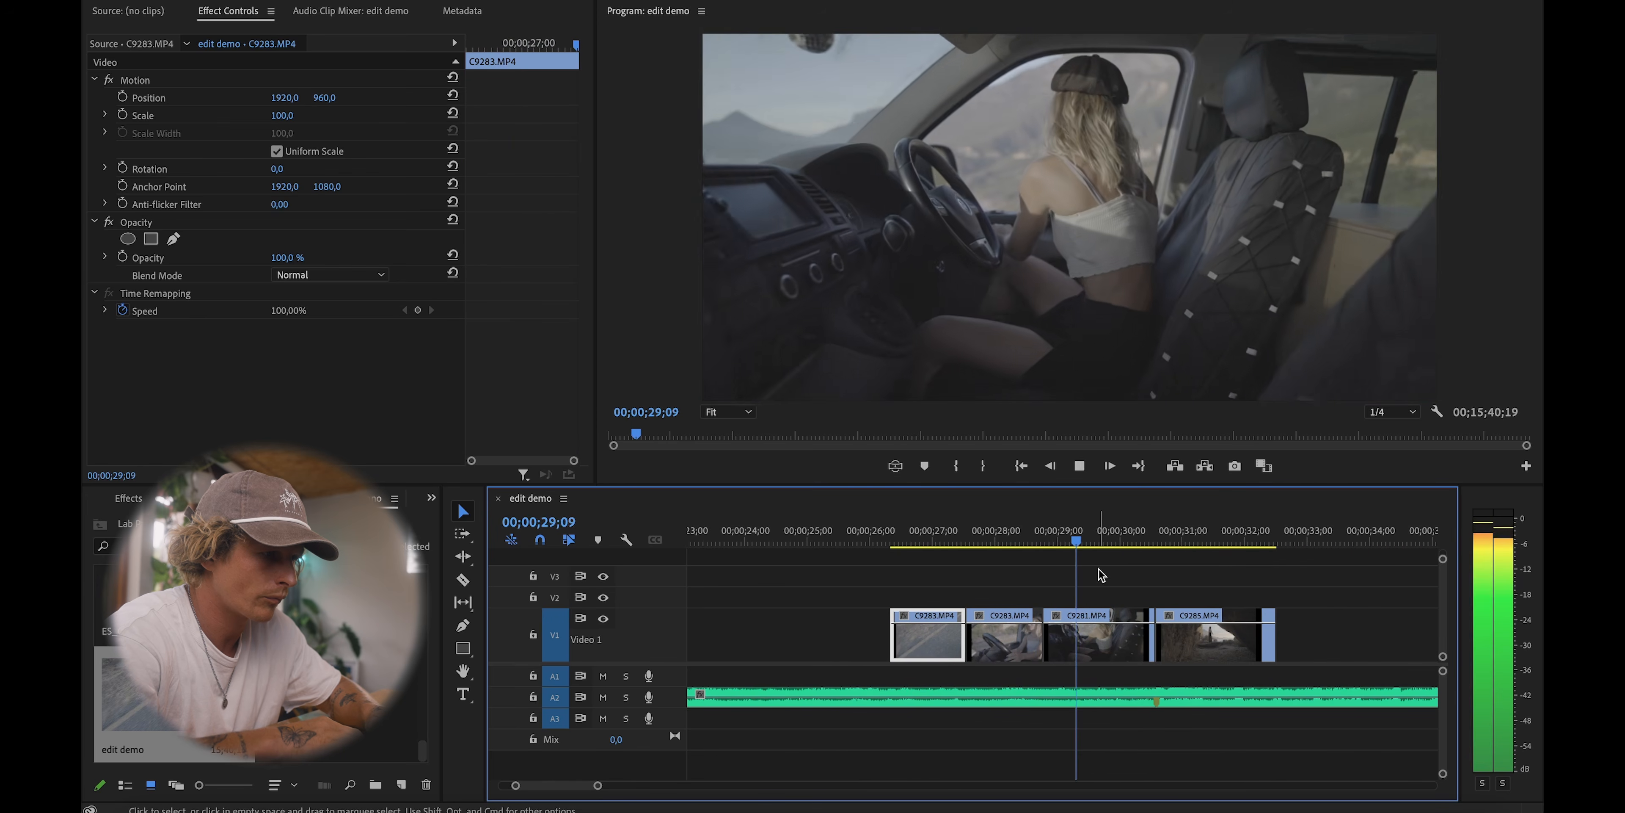
key(space)
Step: Move both C9283 shots about one second earlier, extend the start of C9281 back to about 00;00;28;05, and play back
click(1004, 541)
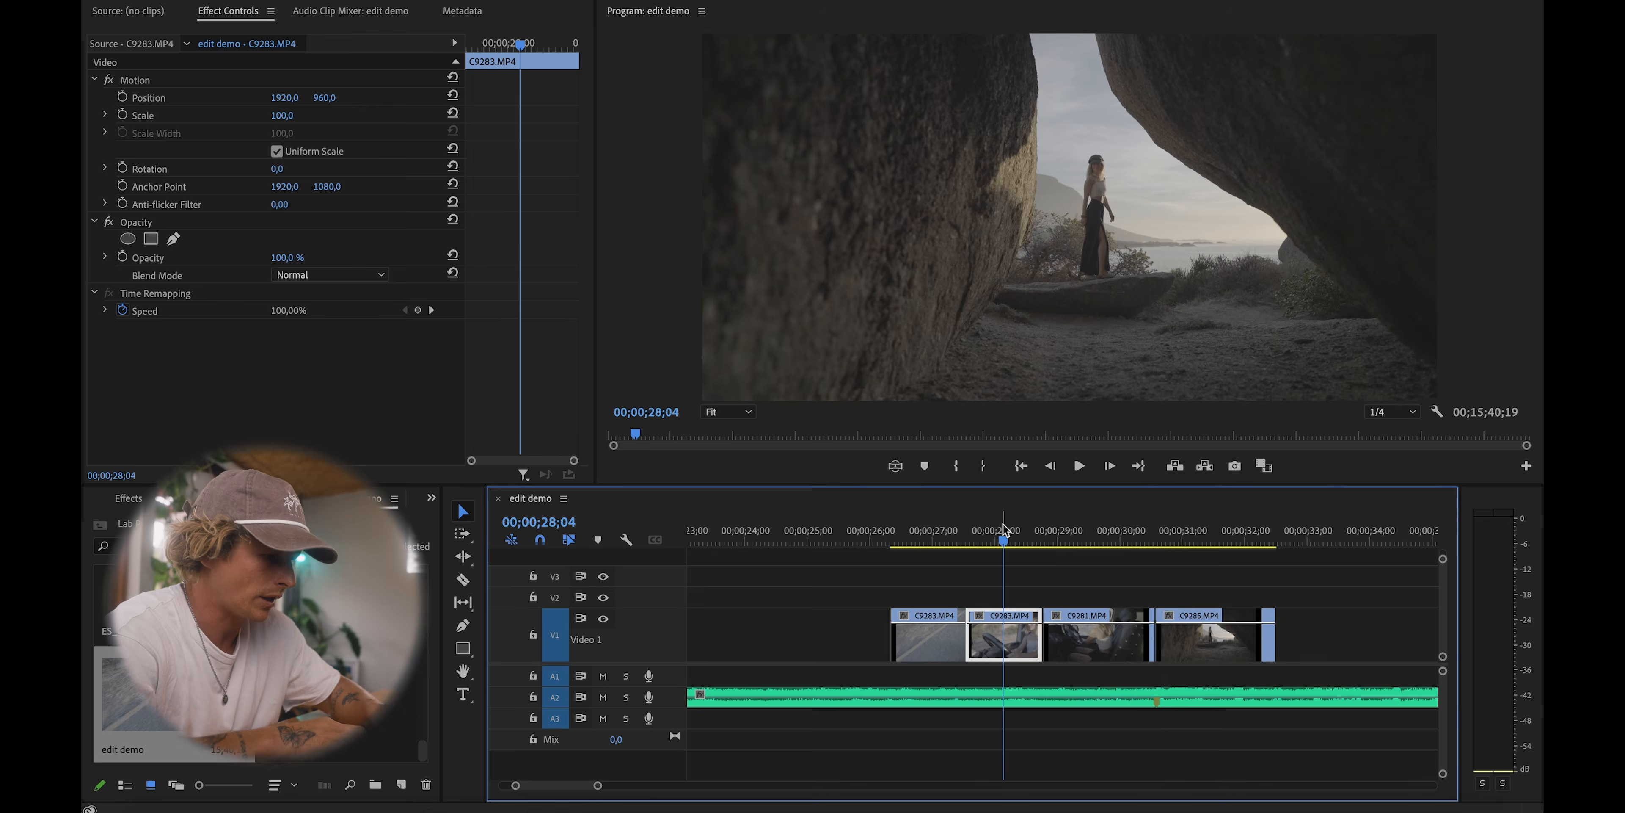
key(equal)
key(space)
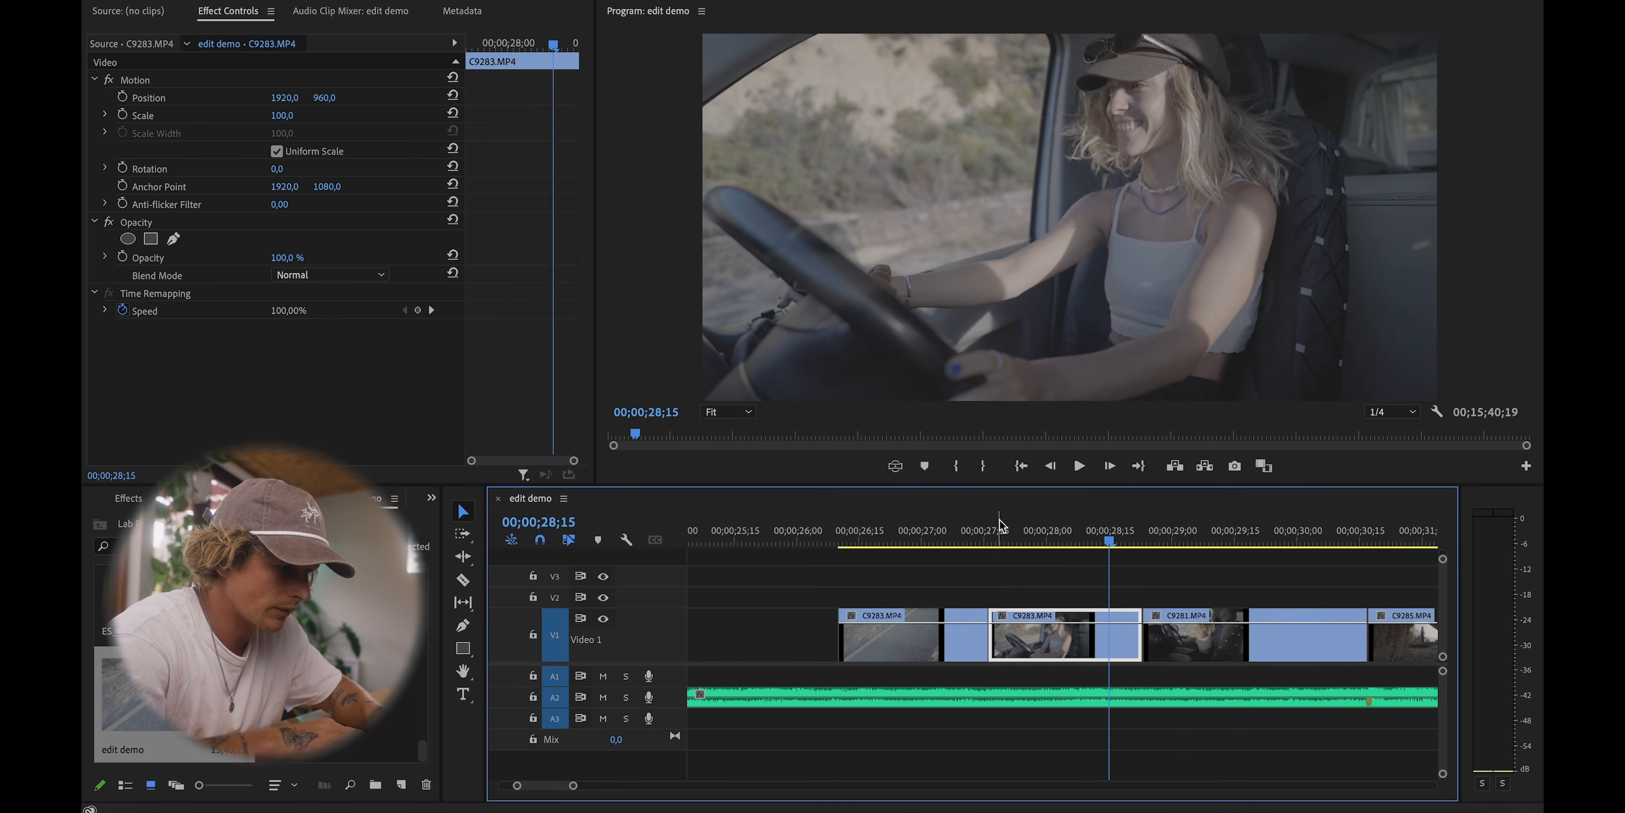
key(space)
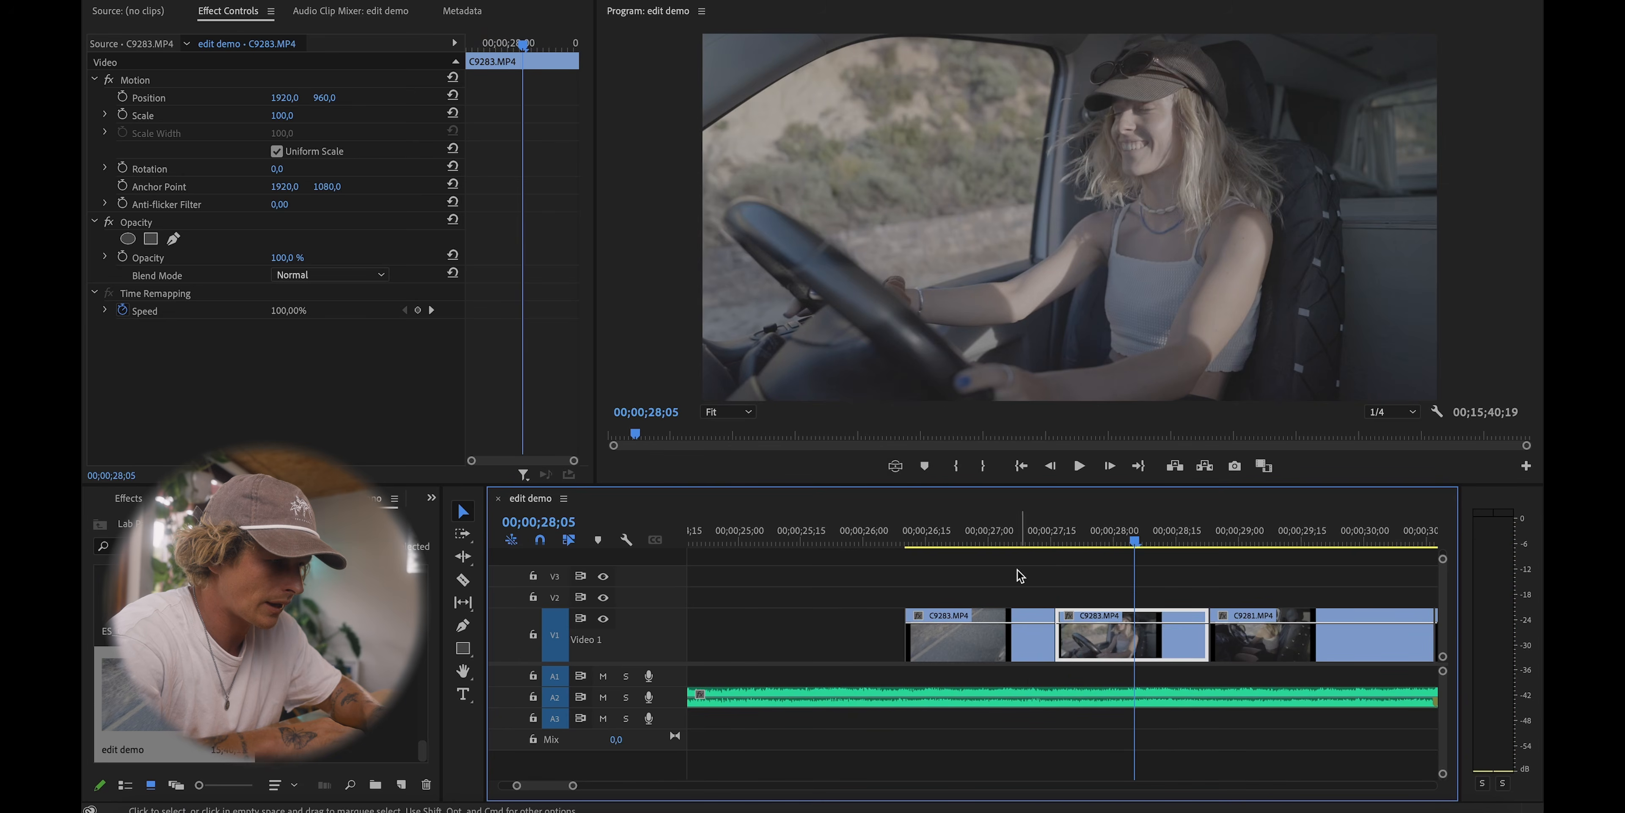
drag(1020, 569, 960, 639)
drag(1231, 660, 1155, 659)
click(1098, 535)
key(space)
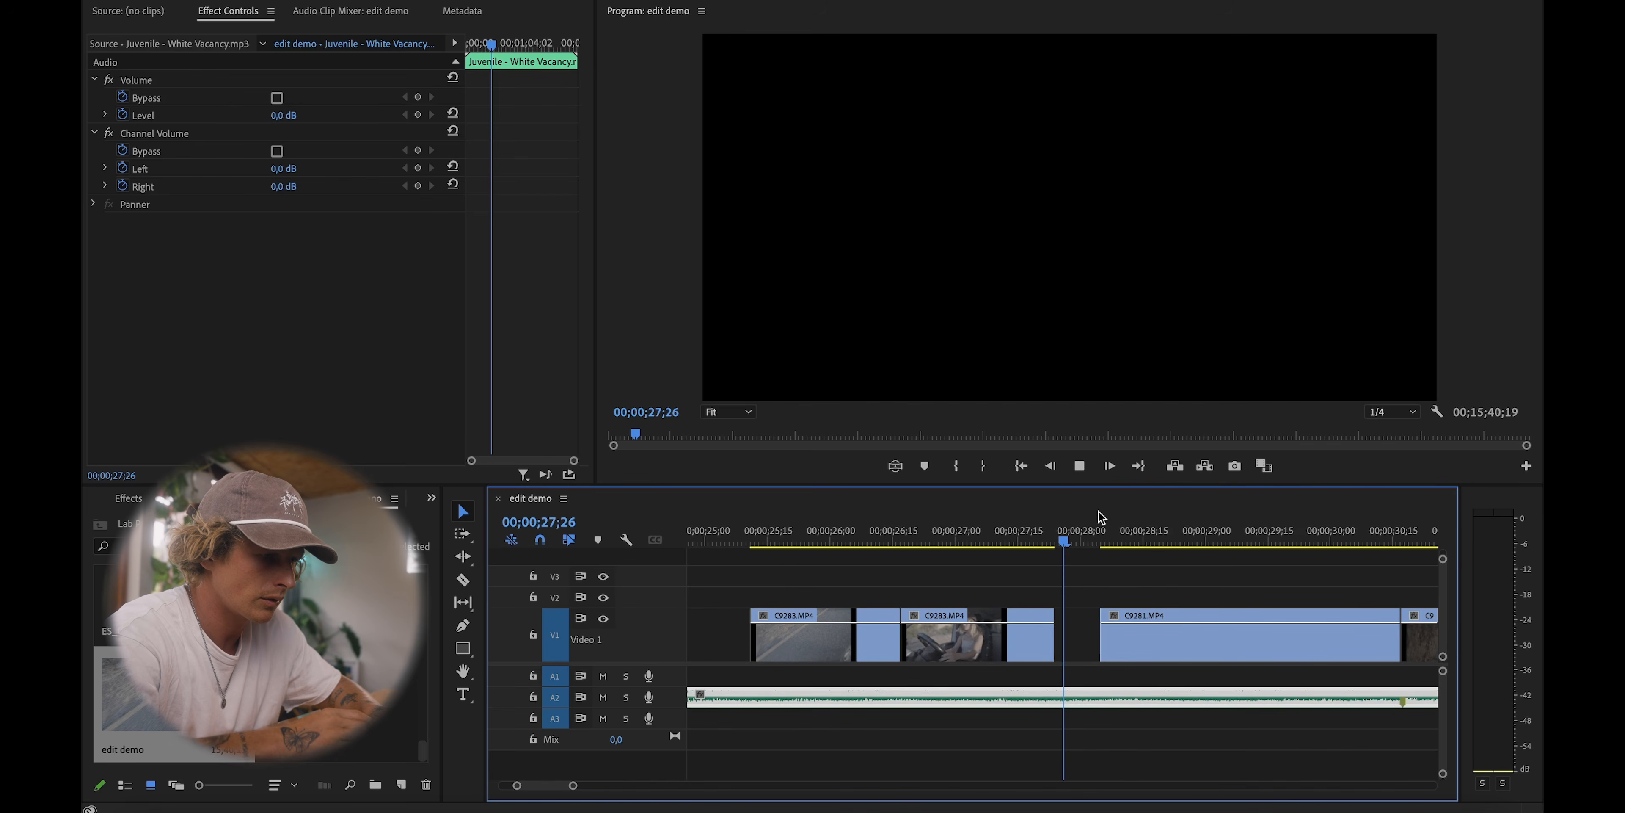
key(minus)
key(equal)
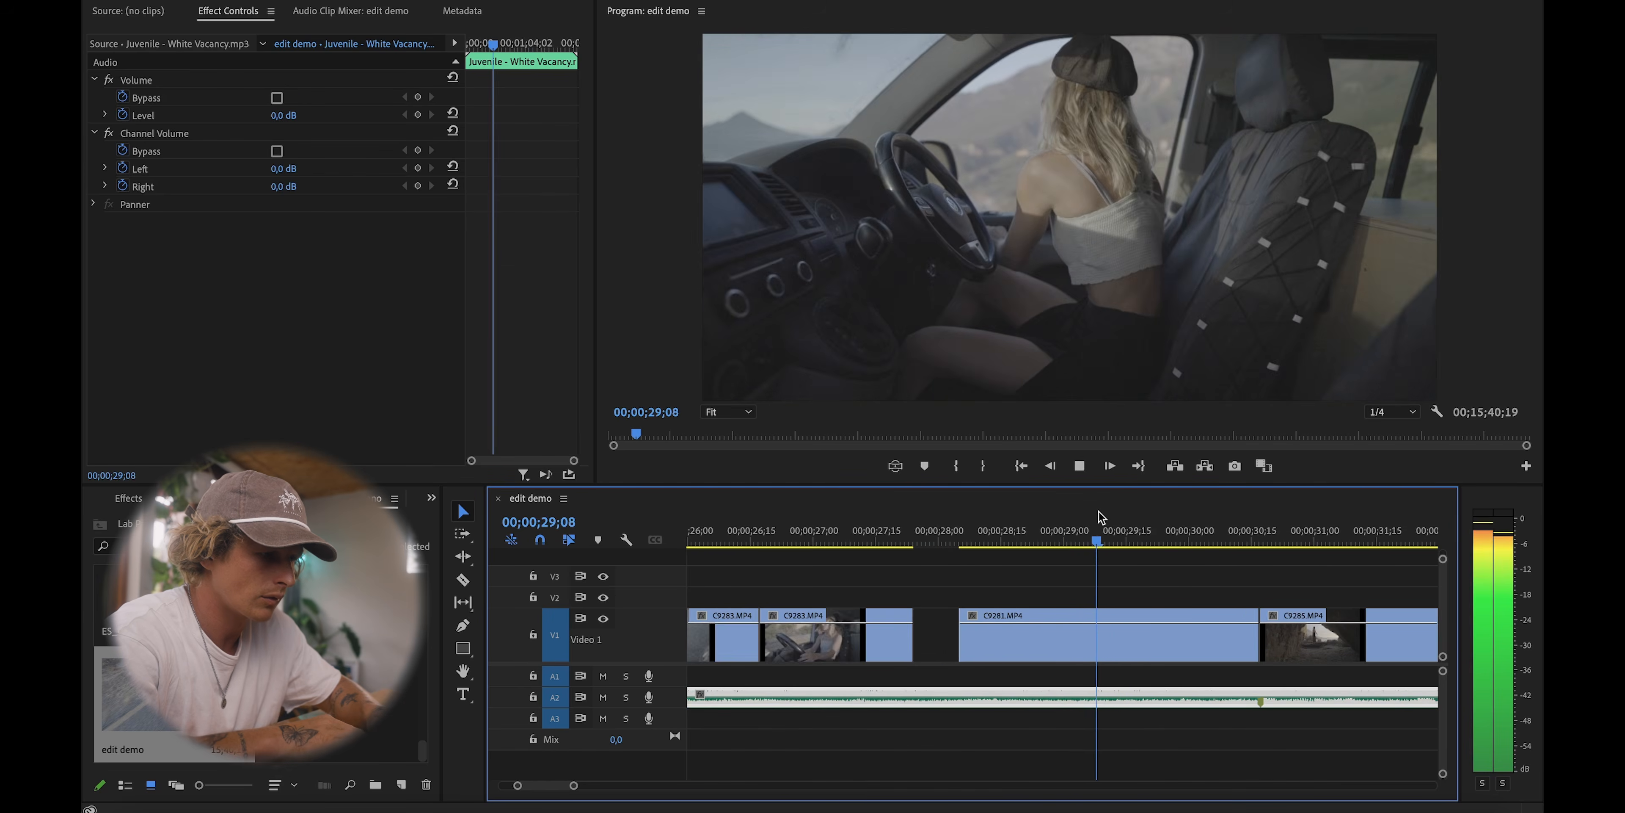
key(space)
Step: Trim the opening of C9281, extend its end so it fills about 00;00;28;04 up to C9285, and save the project
click(1082, 622)
key(equal)
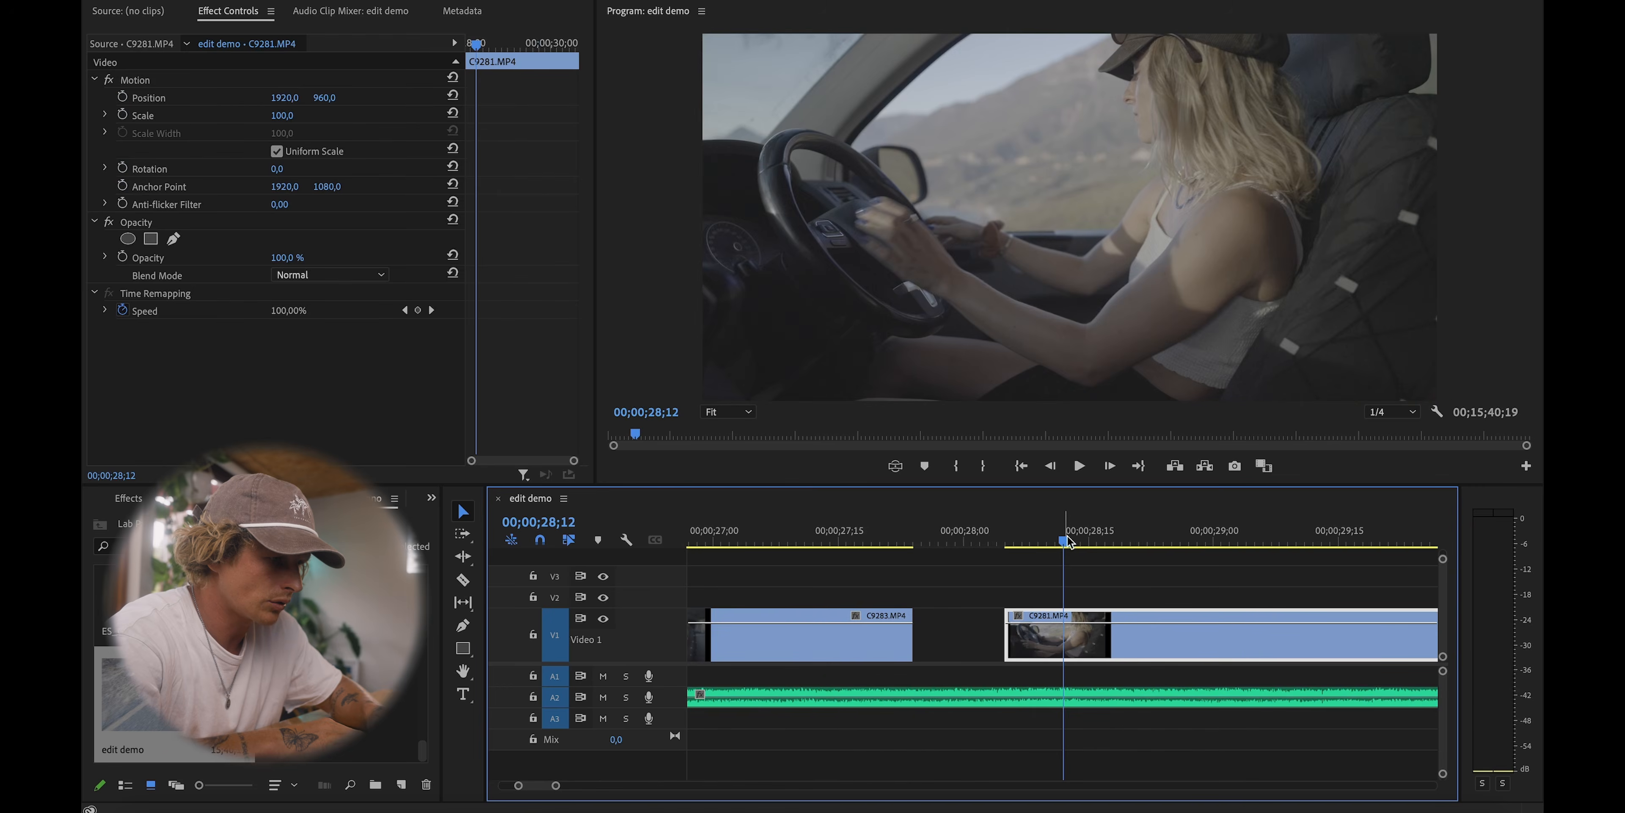
key(minus)
drag(1035, 634, 1077, 646)
drag(1278, 637, 1333, 639)
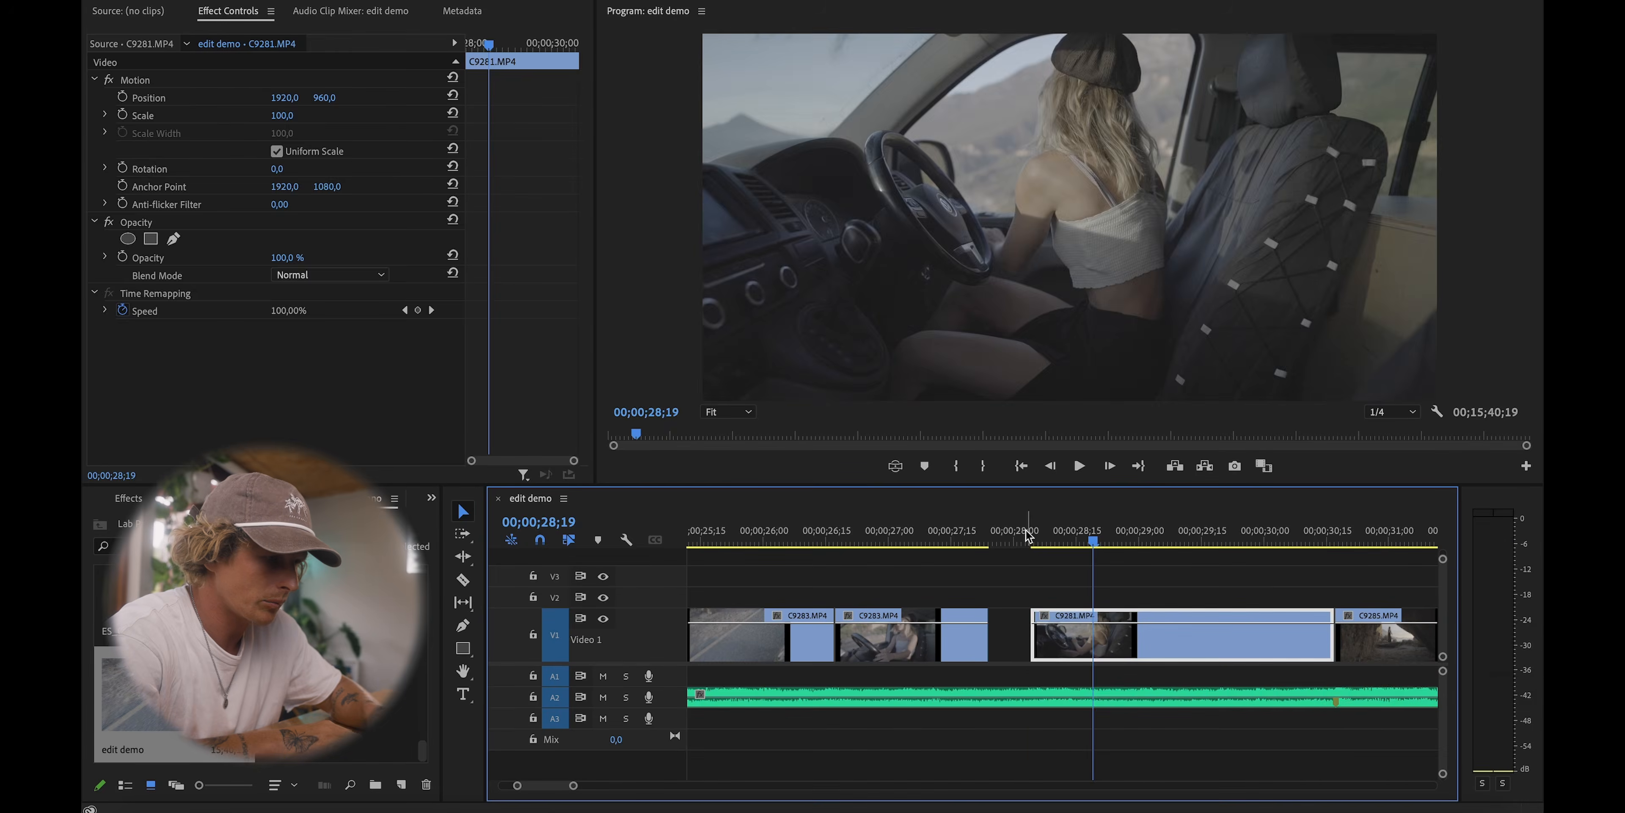
key(ctrl+s)
Step: Play C9281 and the cut to C9285 several times from about 00;00;28 to judge the timing against the music
key(equal)
key(equal)
key(space)
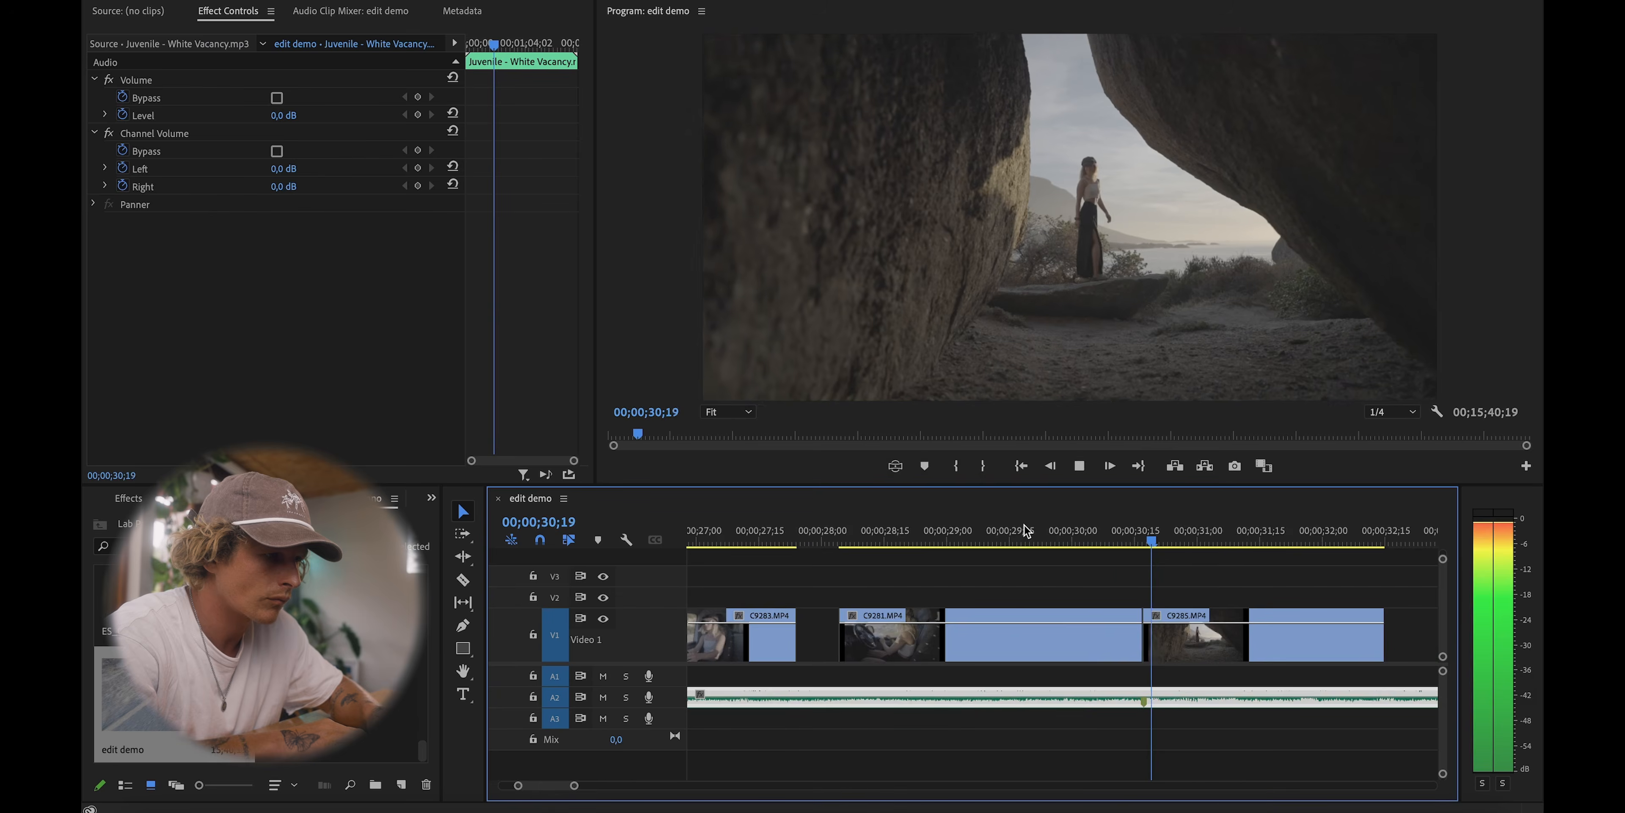
key(minus)
key(minus)
click(1020, 541)
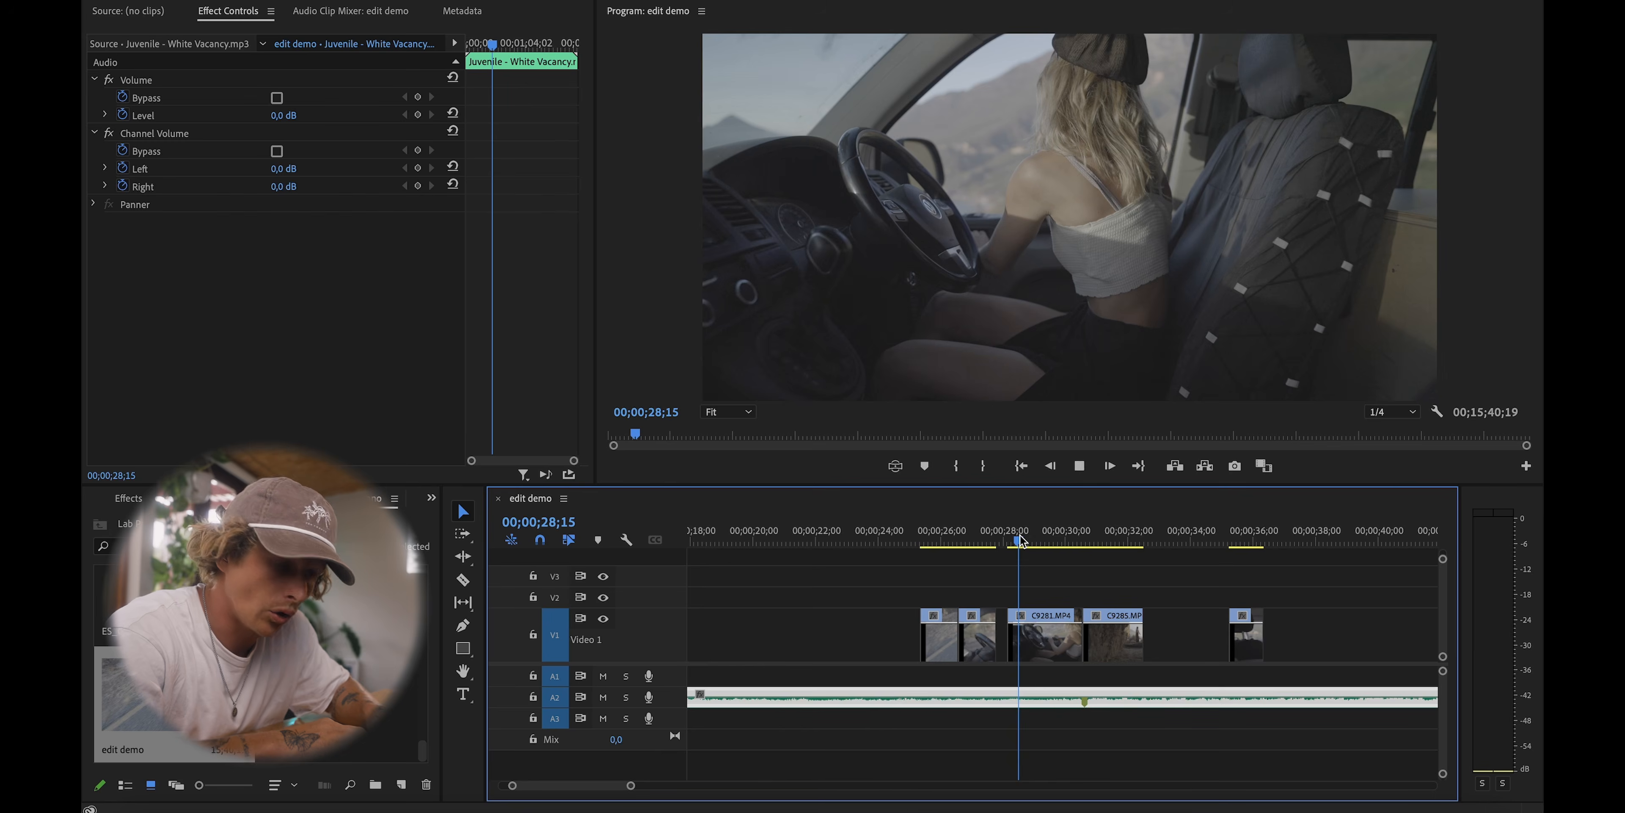
key(minus)
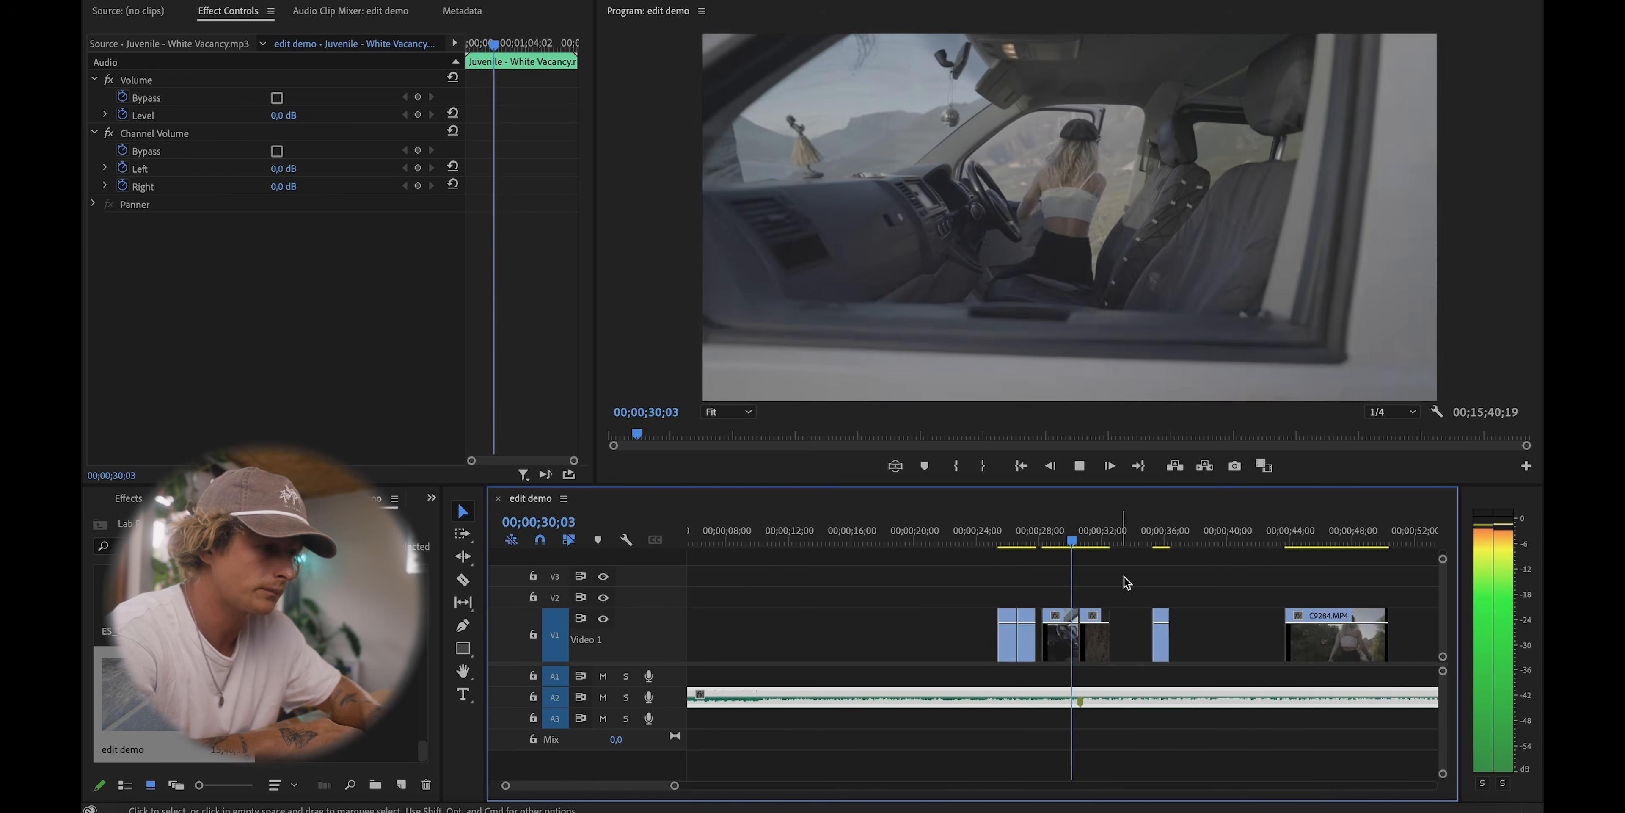
key(equal)
click(1063, 541)
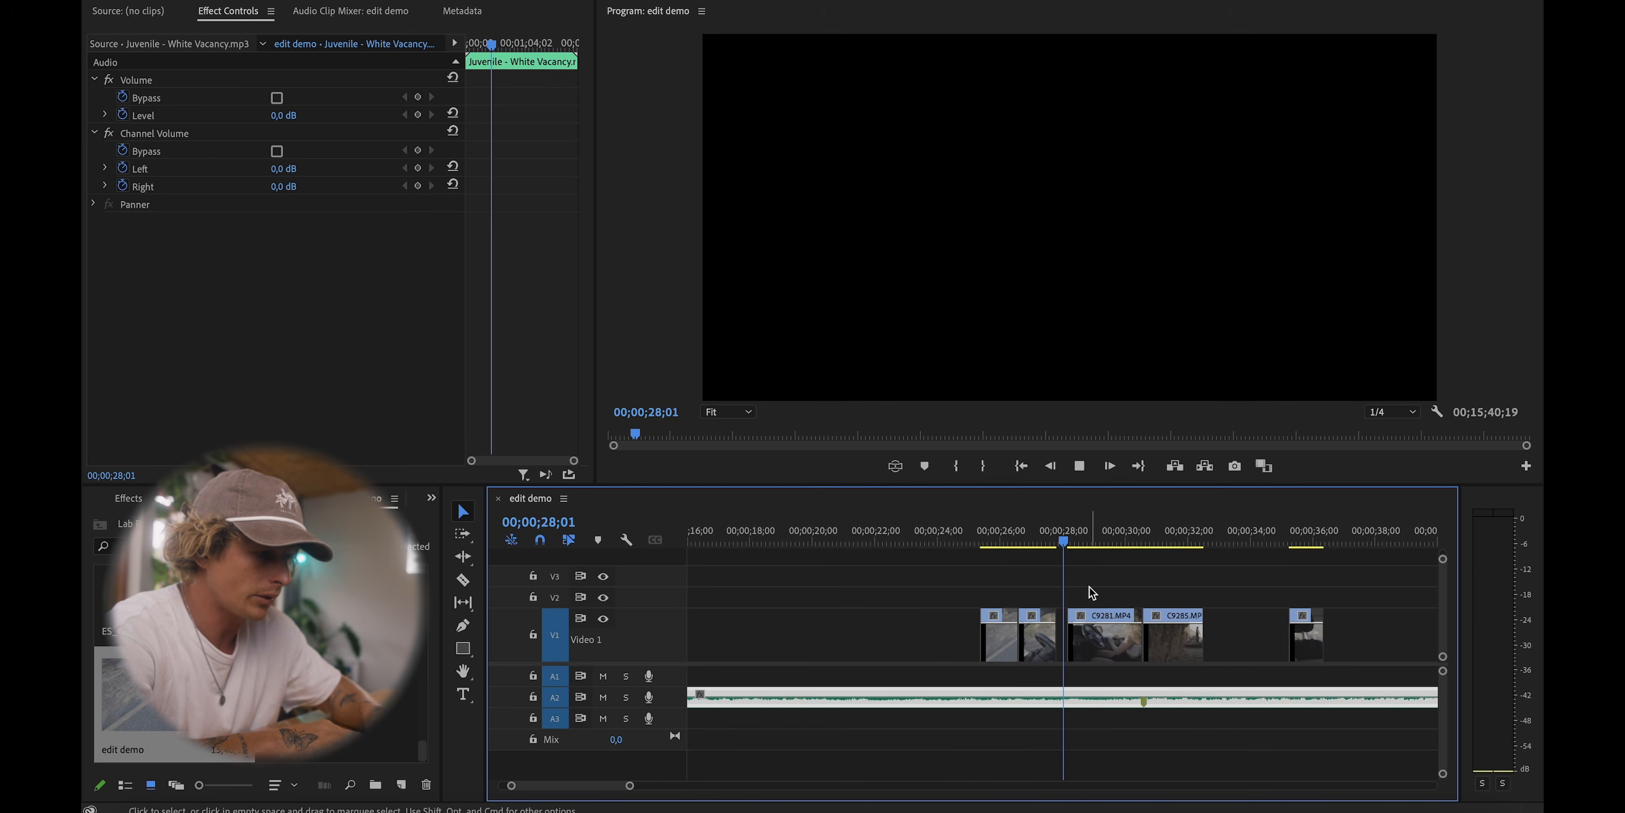
key(space)
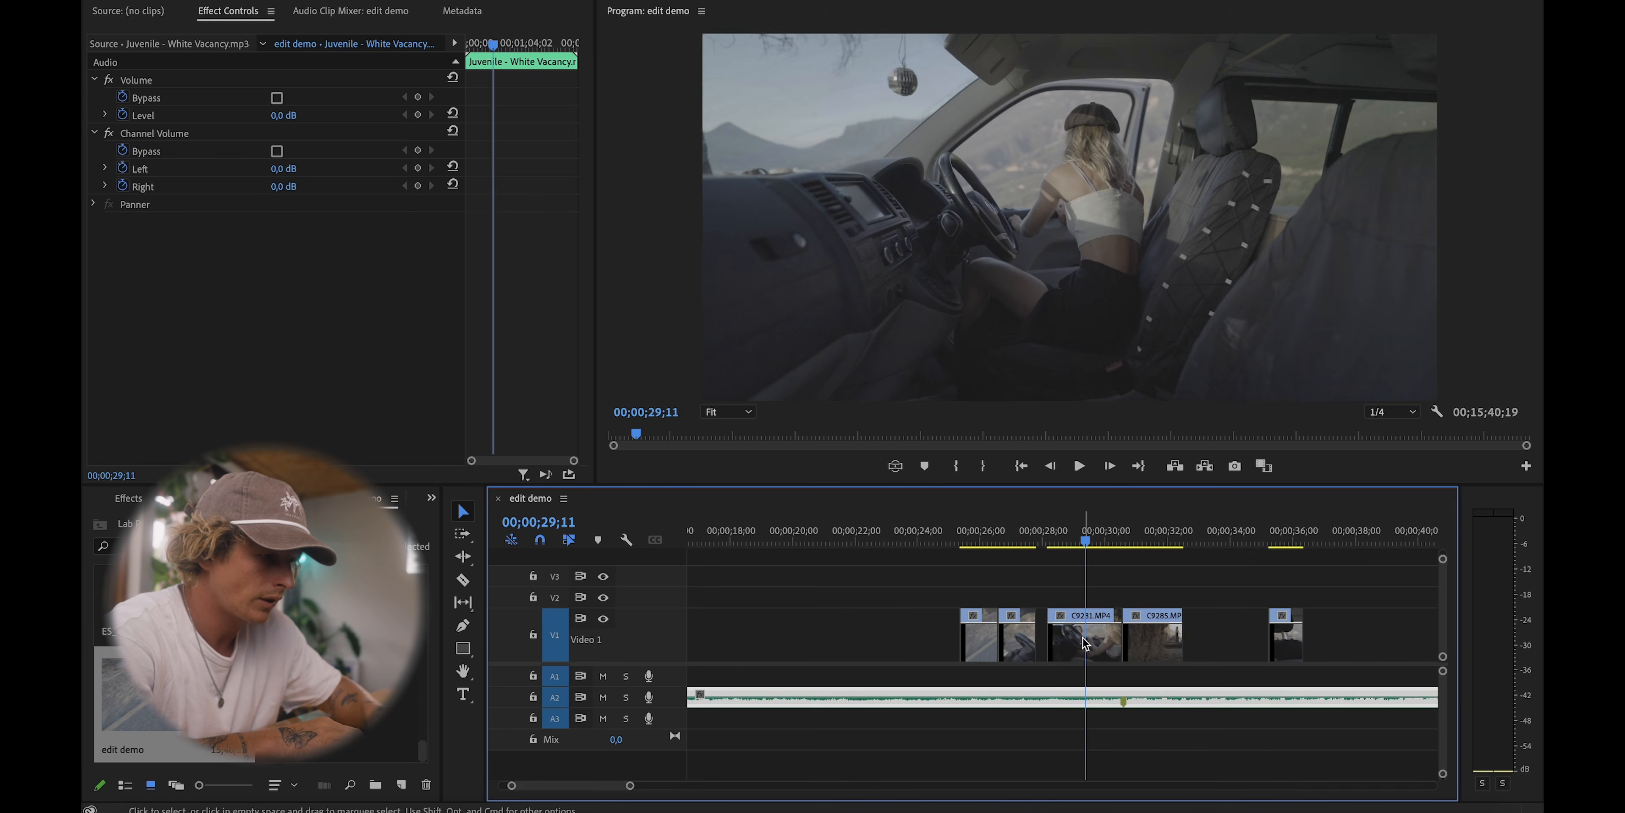
Step: Trim the end of C9281 to leave about one and a half seconds, place C9285 directly after it at about 00;00;29;11, and play back
drag(1114, 640, 1085, 640)
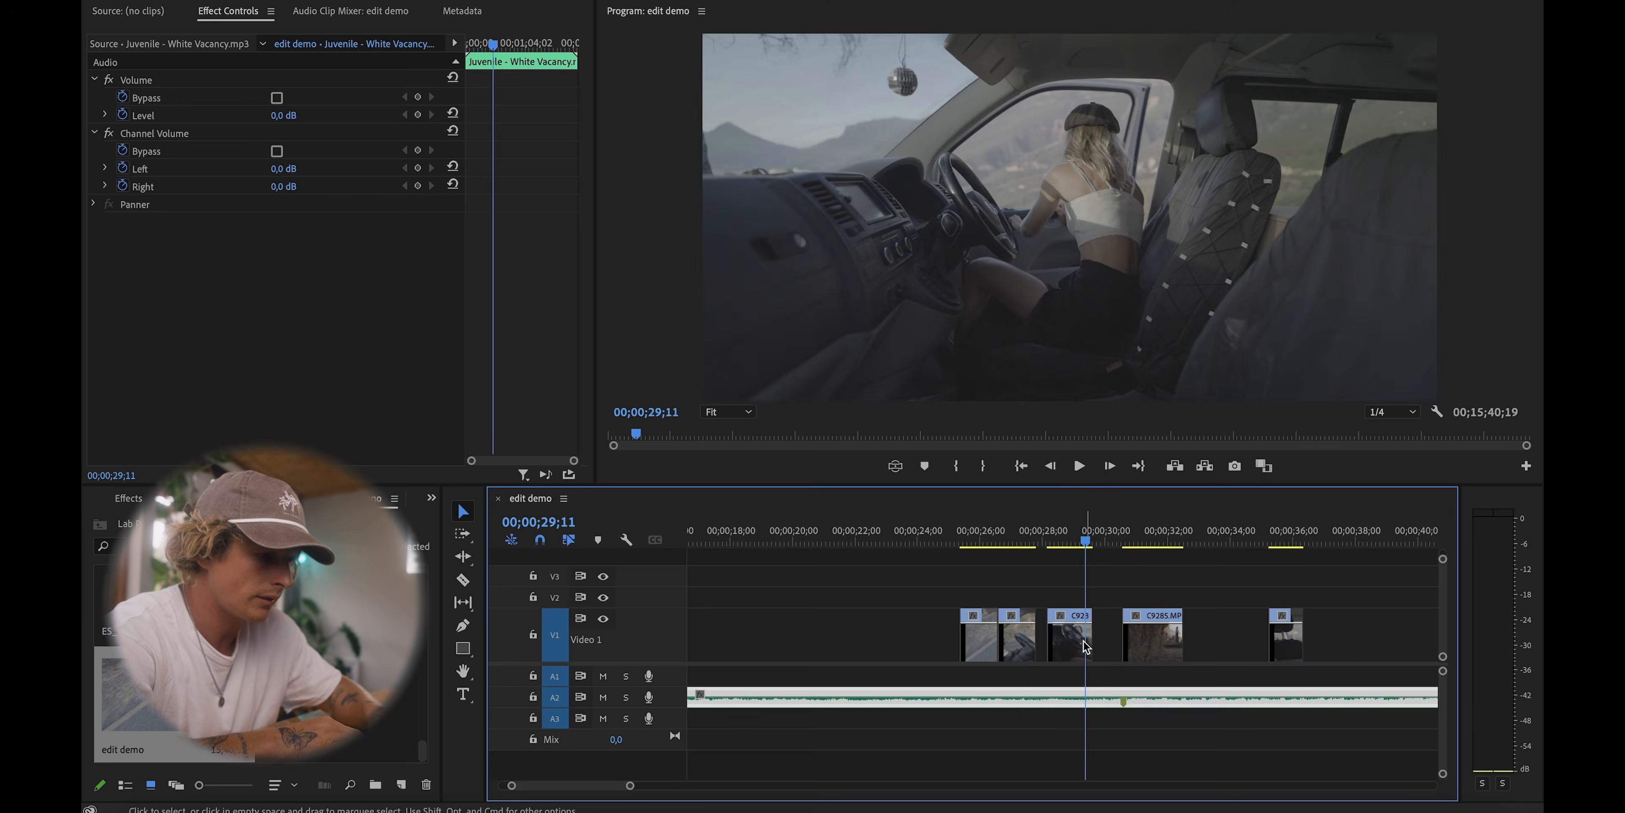
click(1111, 647)
key(Delete)
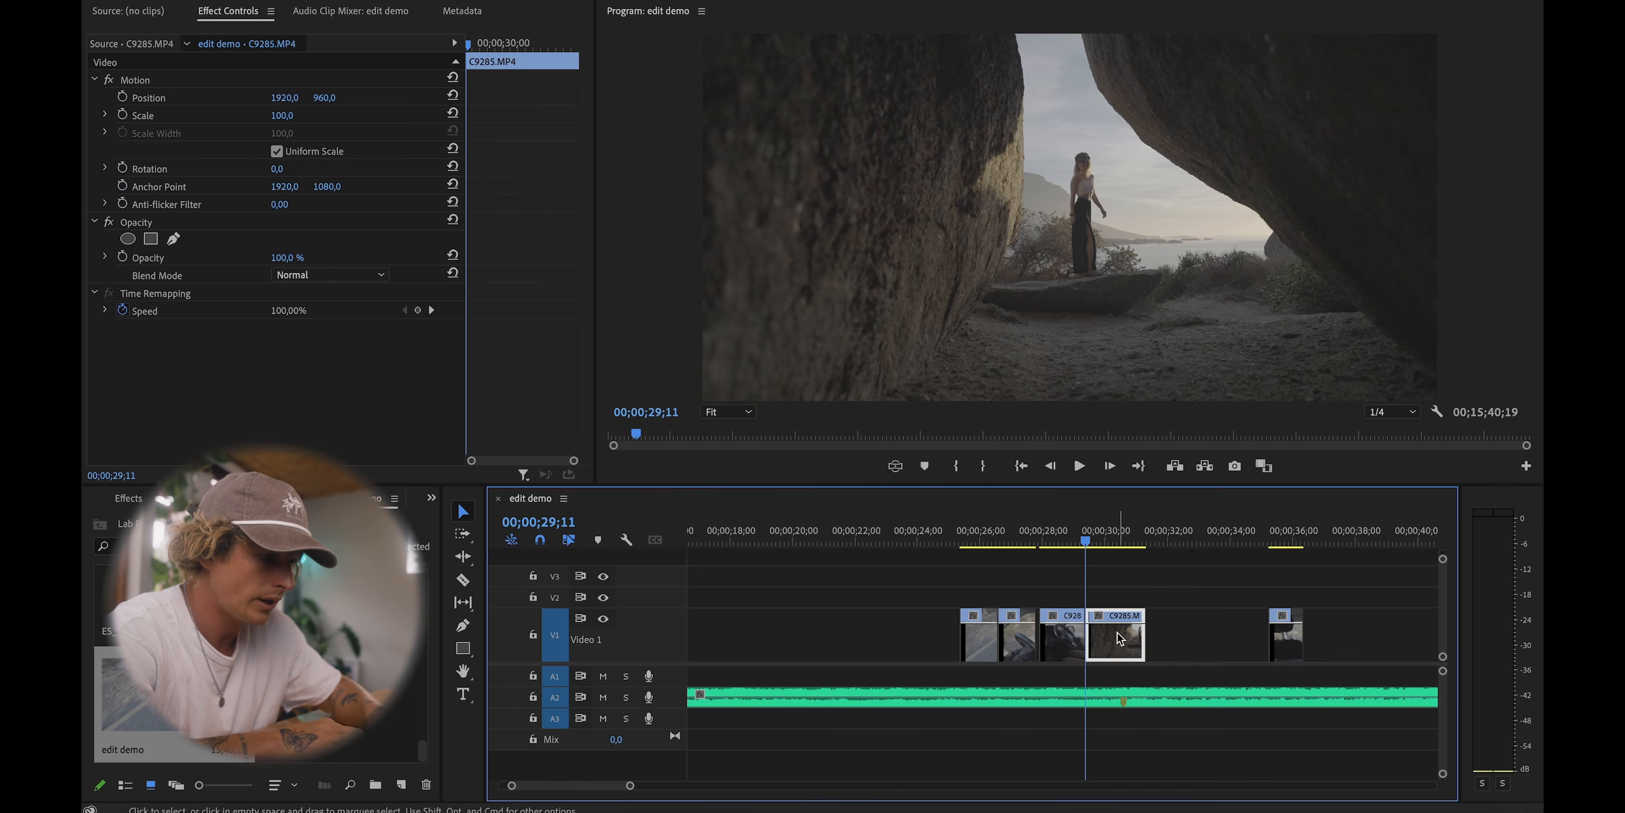
click(1069, 539)
key(equal)
key(space)
click(1183, 631)
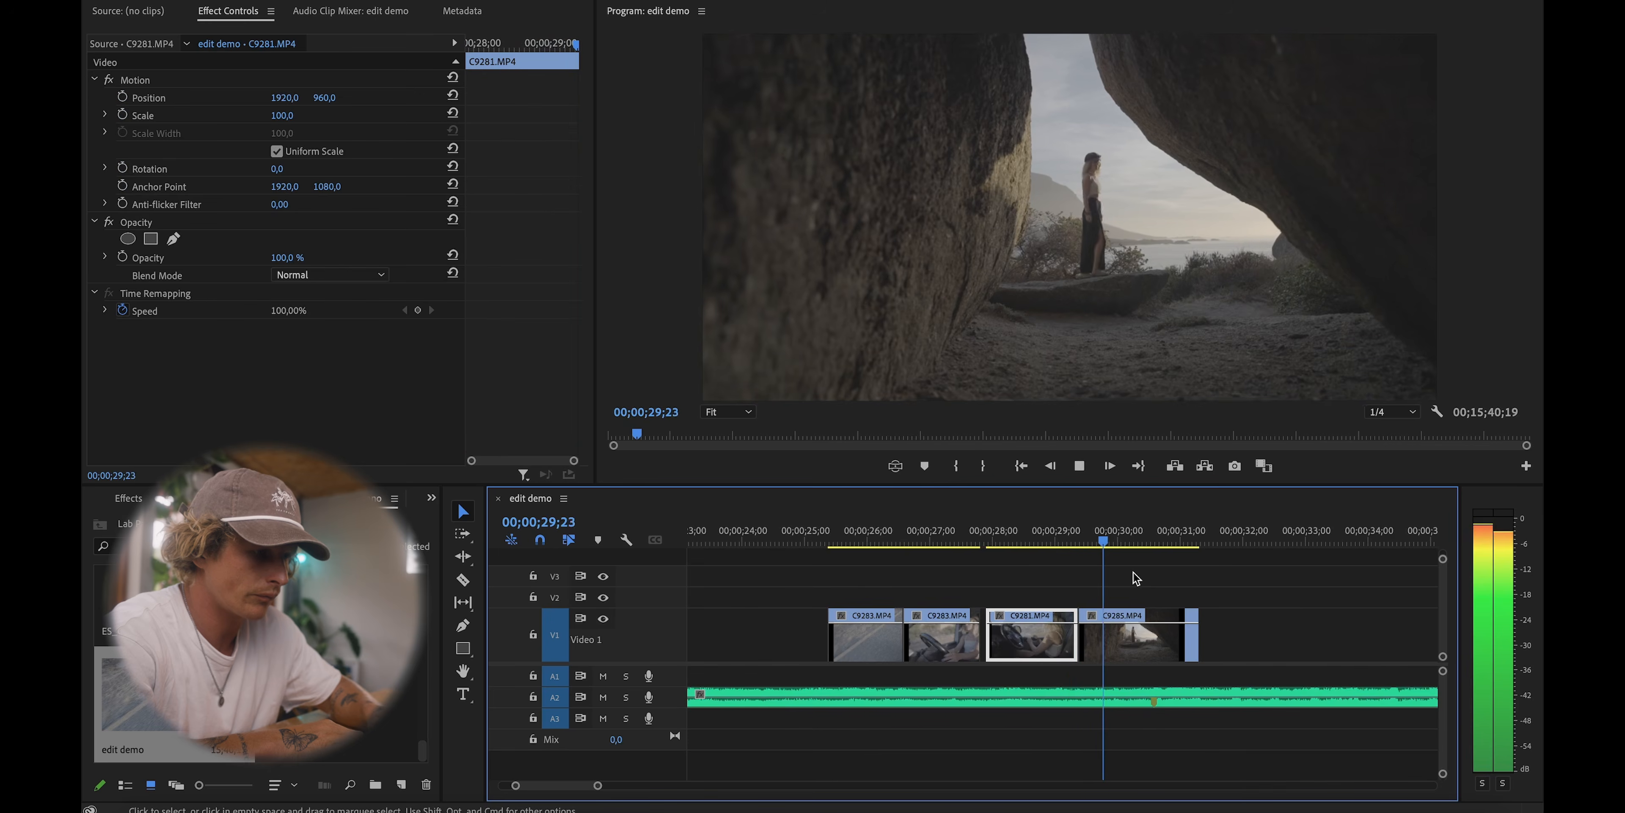
Step: Stop playback and trim the end of C9285 back to about 00;00;30;16
key(space)
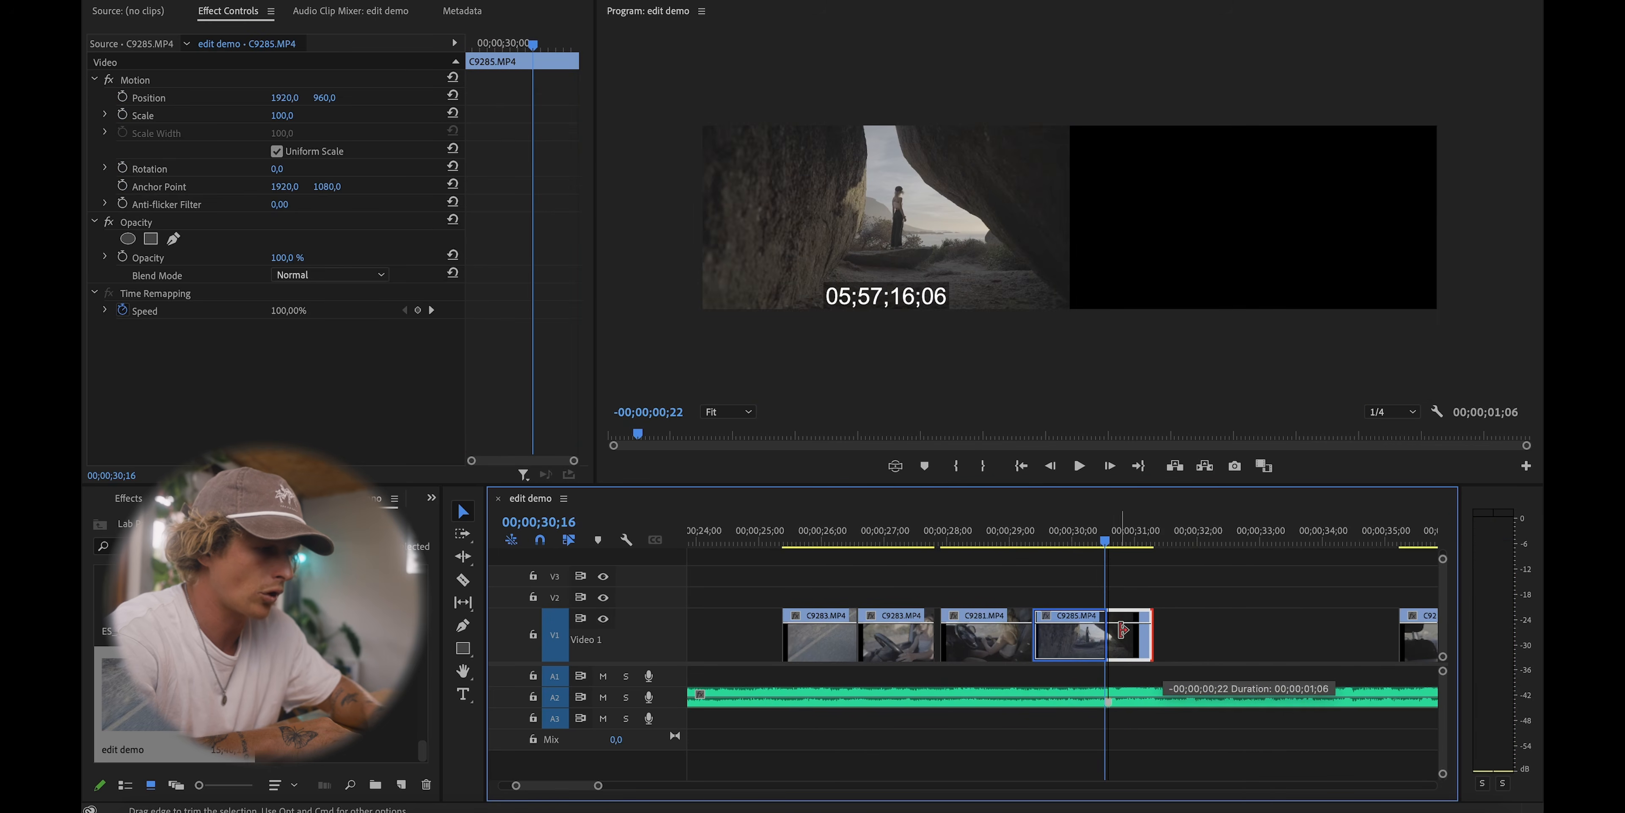
key(minus)
click(1136, 623)
key(minus)
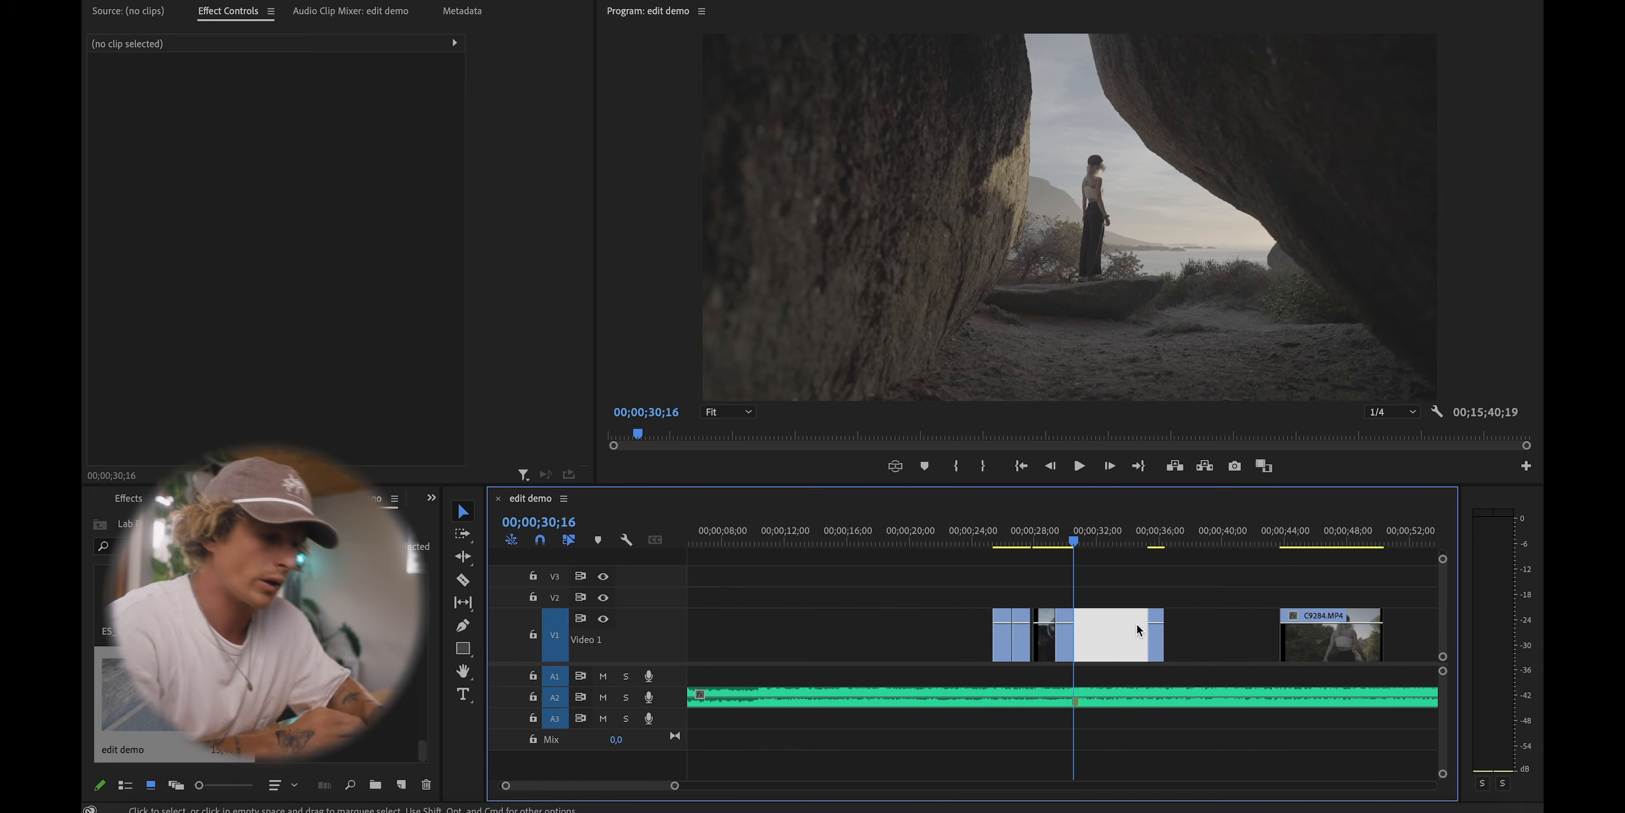
key(equal)
key(equal)
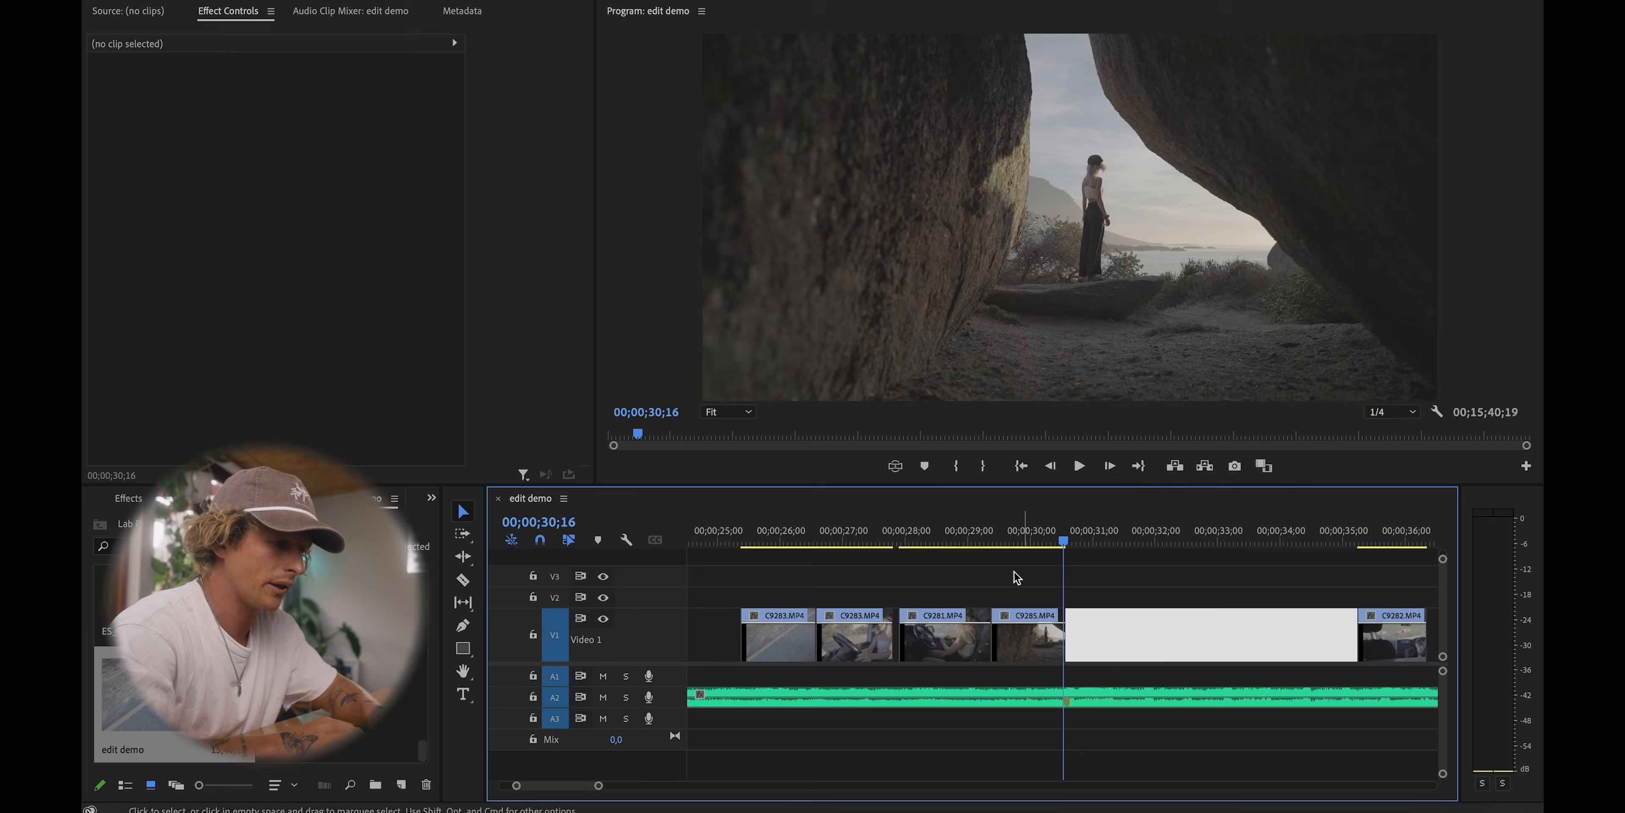
Step: Play from the start of C9281 at about 00;00;27;27 to check the cut into C9285 against the music
click(895, 530)
key(equal)
key(equal)
click(1156, 538)
key(minus)
key(minus)
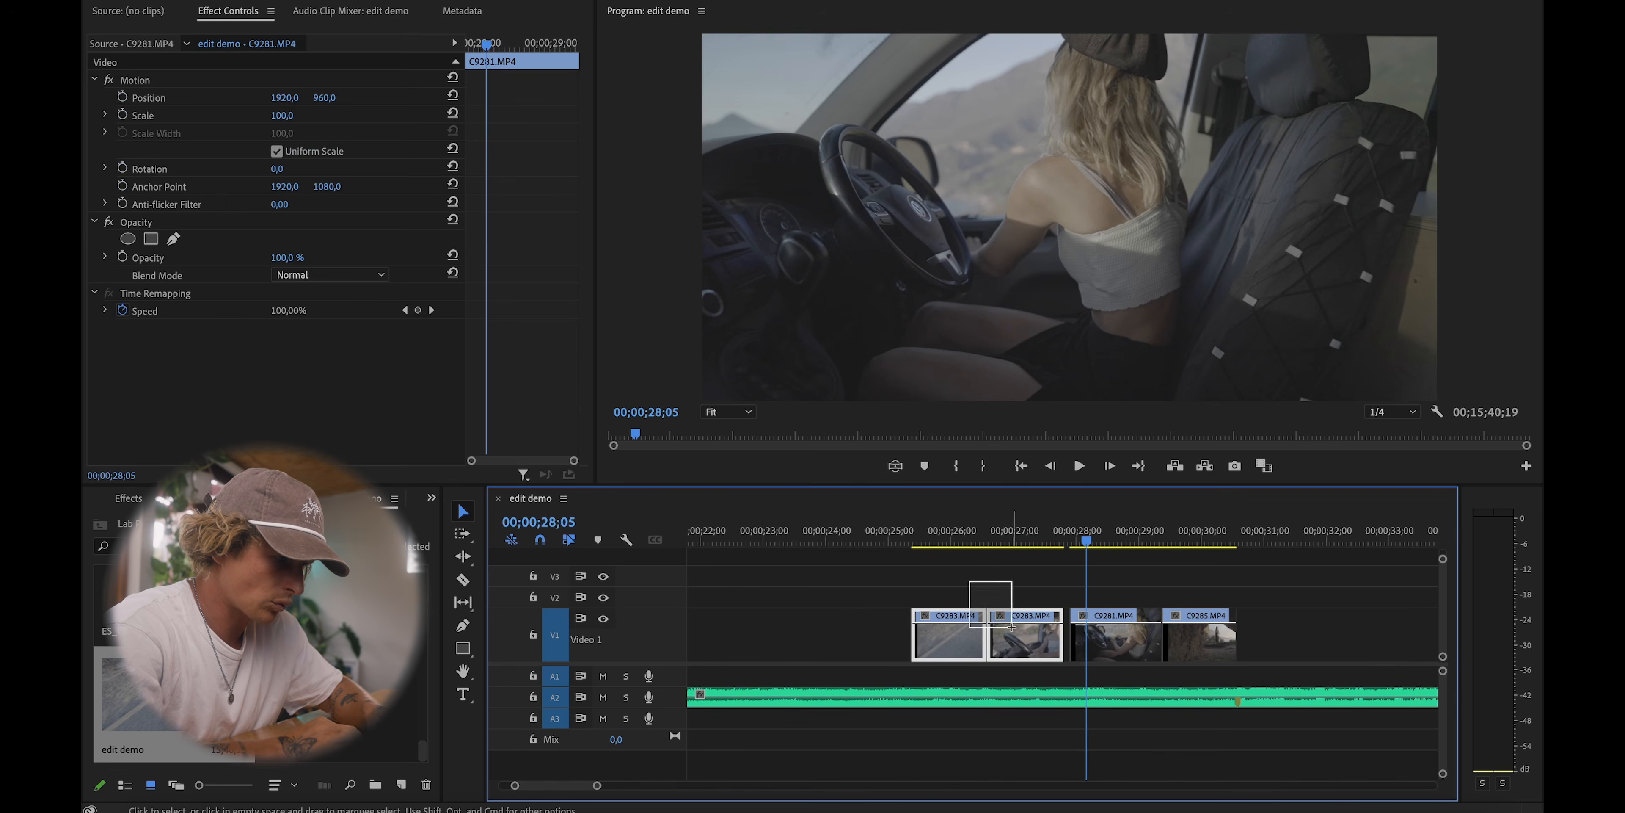
drag(1012, 626, 1018, 611)
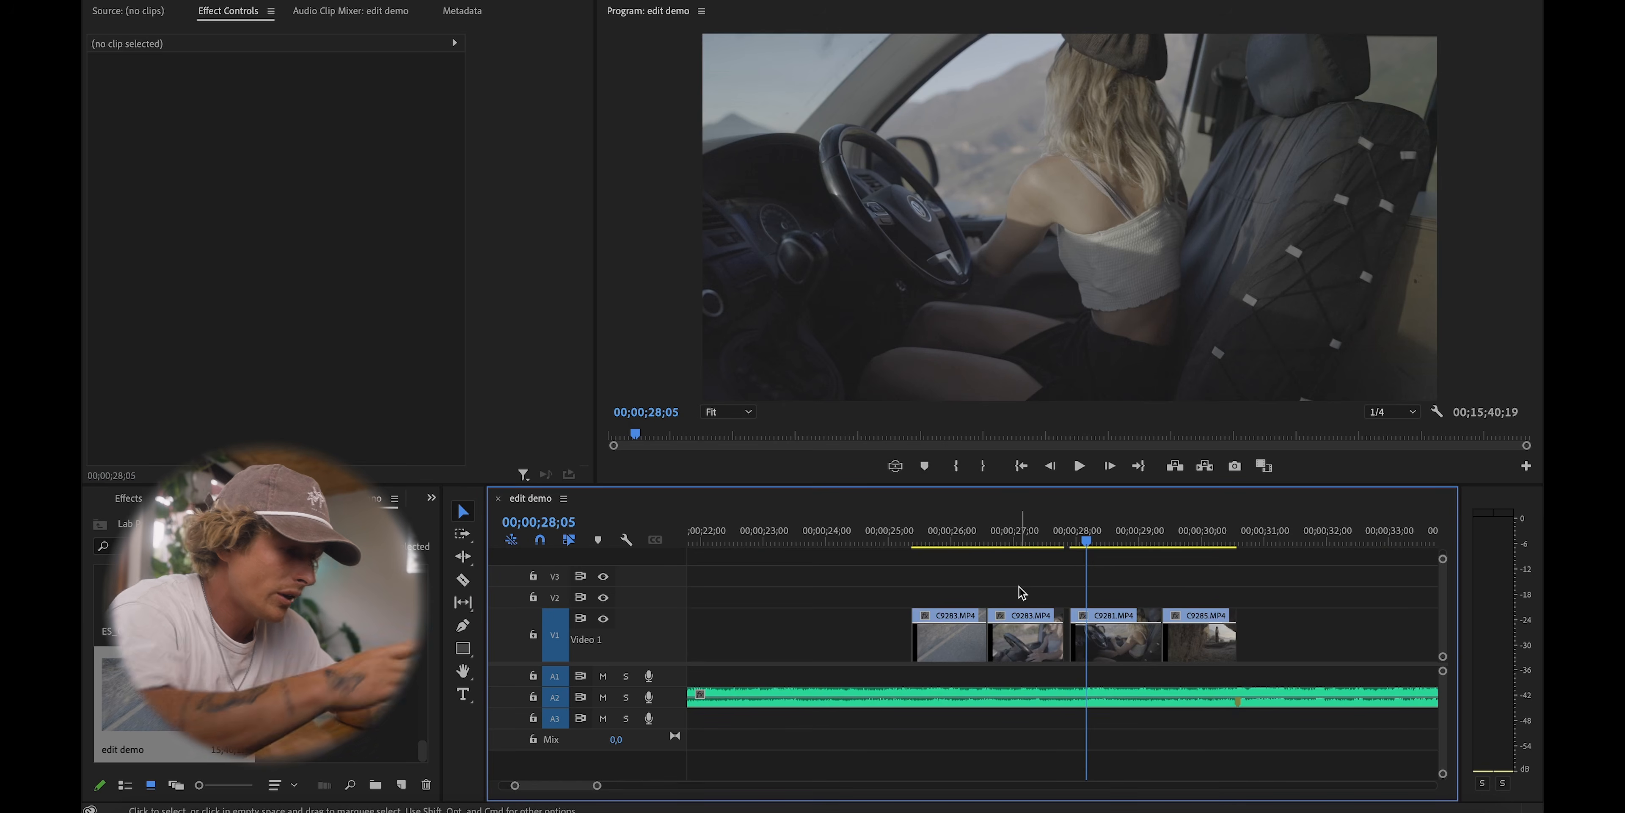
key(equal)
key(equal)
click(996, 524)
key(space)
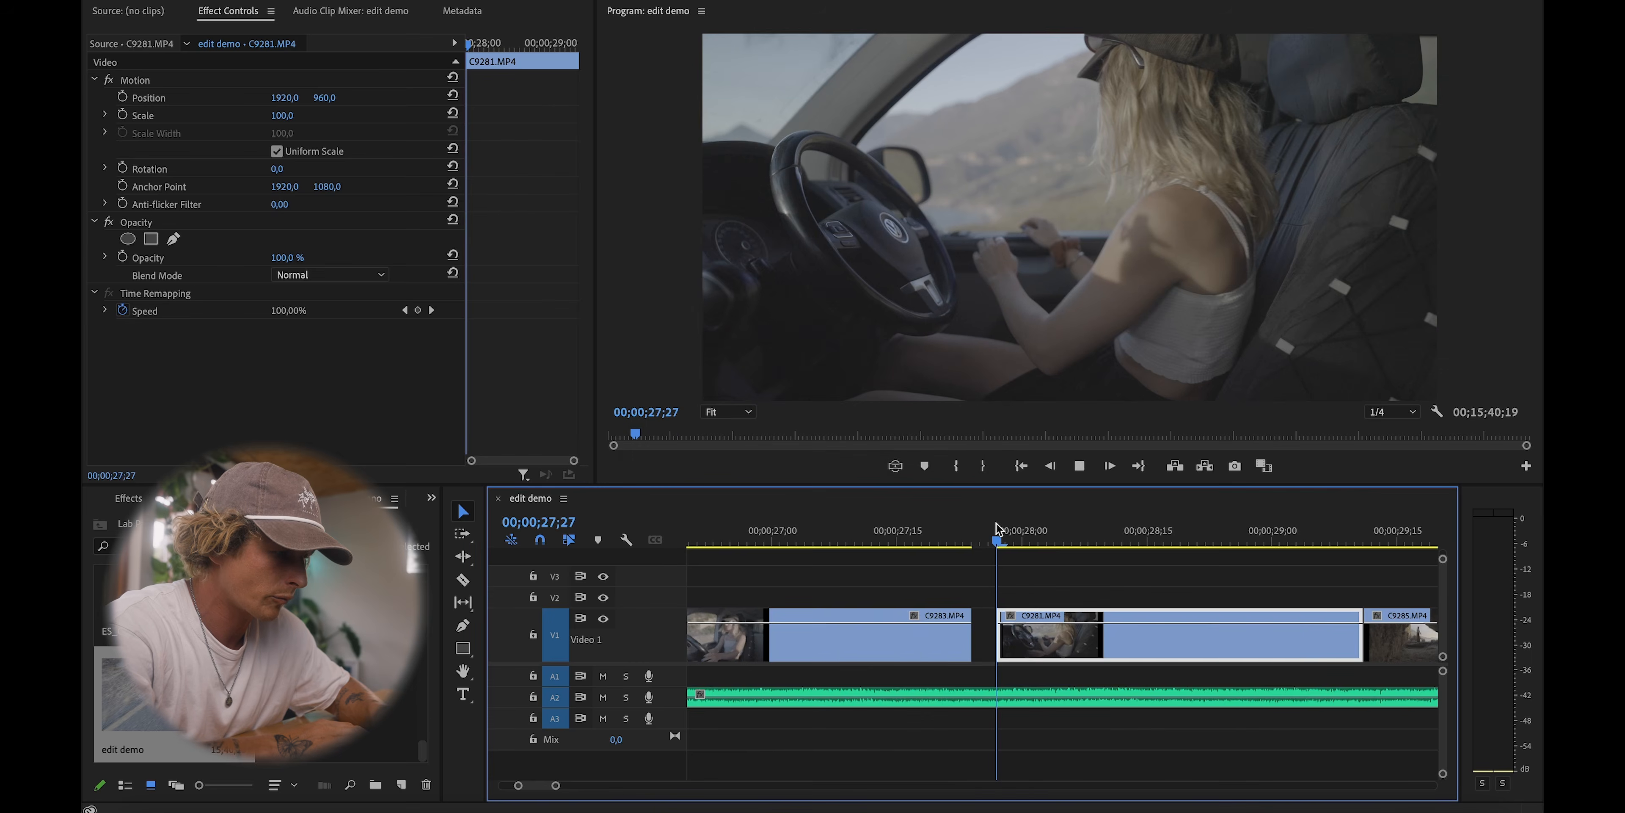
key(minus)
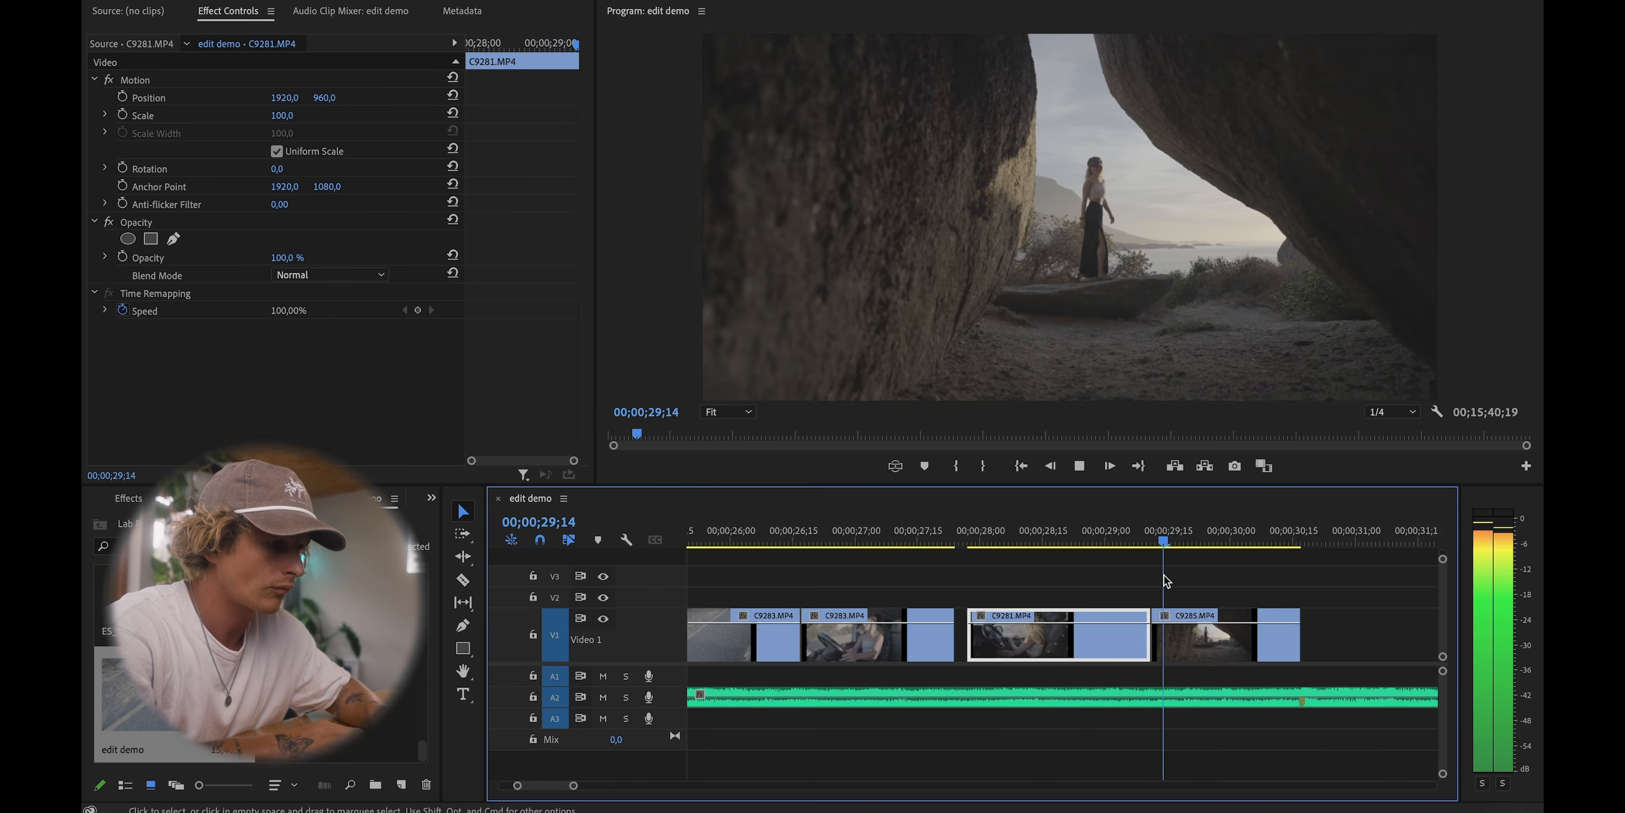
key(minus)
key(minus)
key(minus)
Step: Move both C9283 shots slightly later to close the gap before C9281, and play the opening back
click(1041, 533)
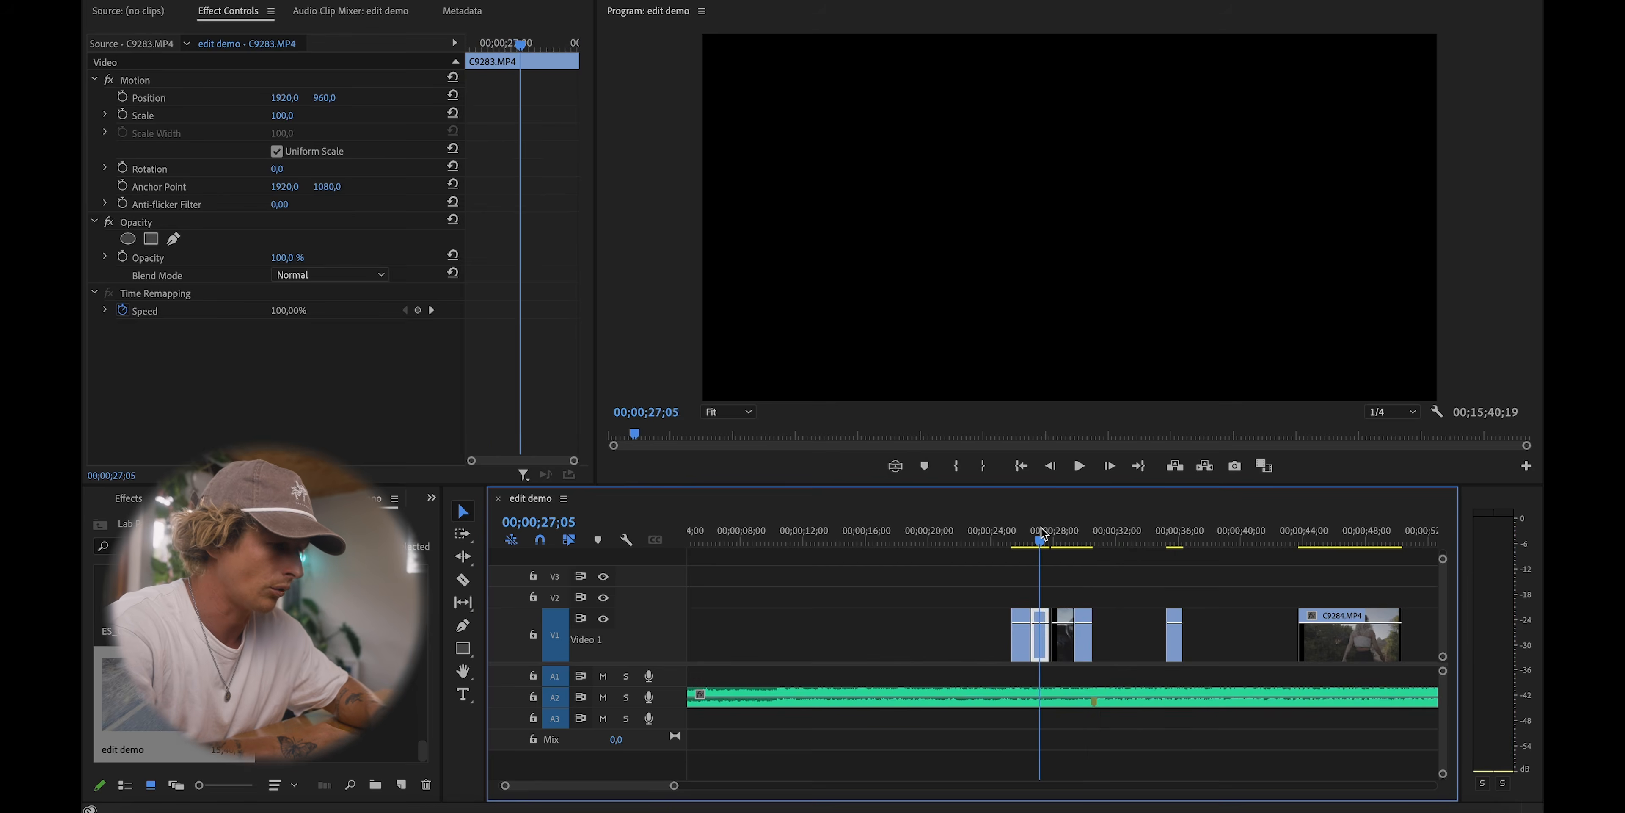
key(equal)
key(equal)
key(equal)
drag(1087, 648, 1087, 648)
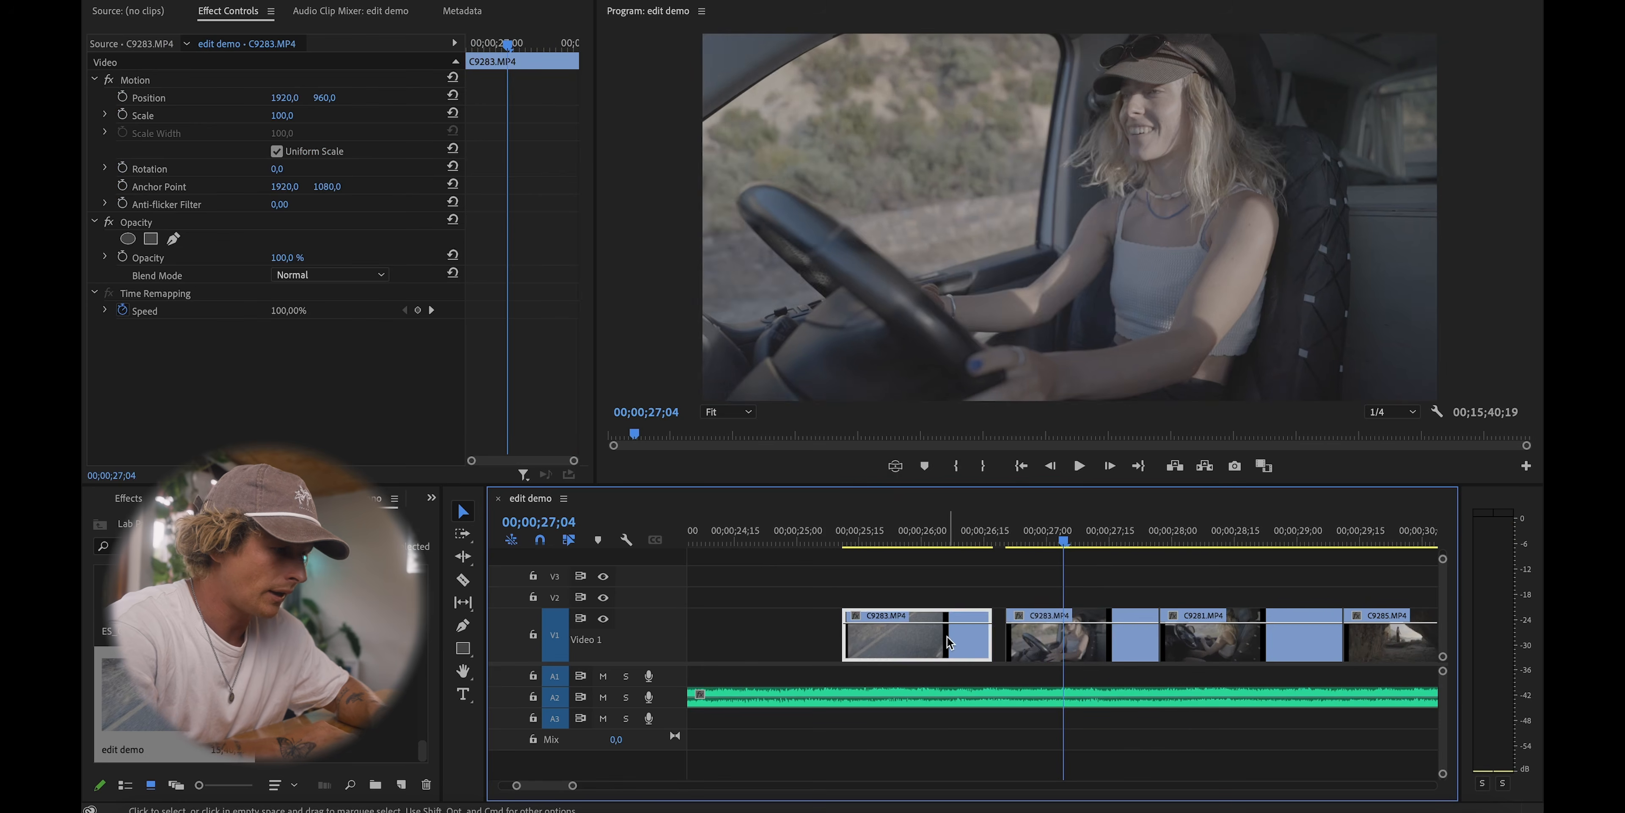
drag(949, 647, 961, 647)
click(842, 528)
key(space)
key(minus)
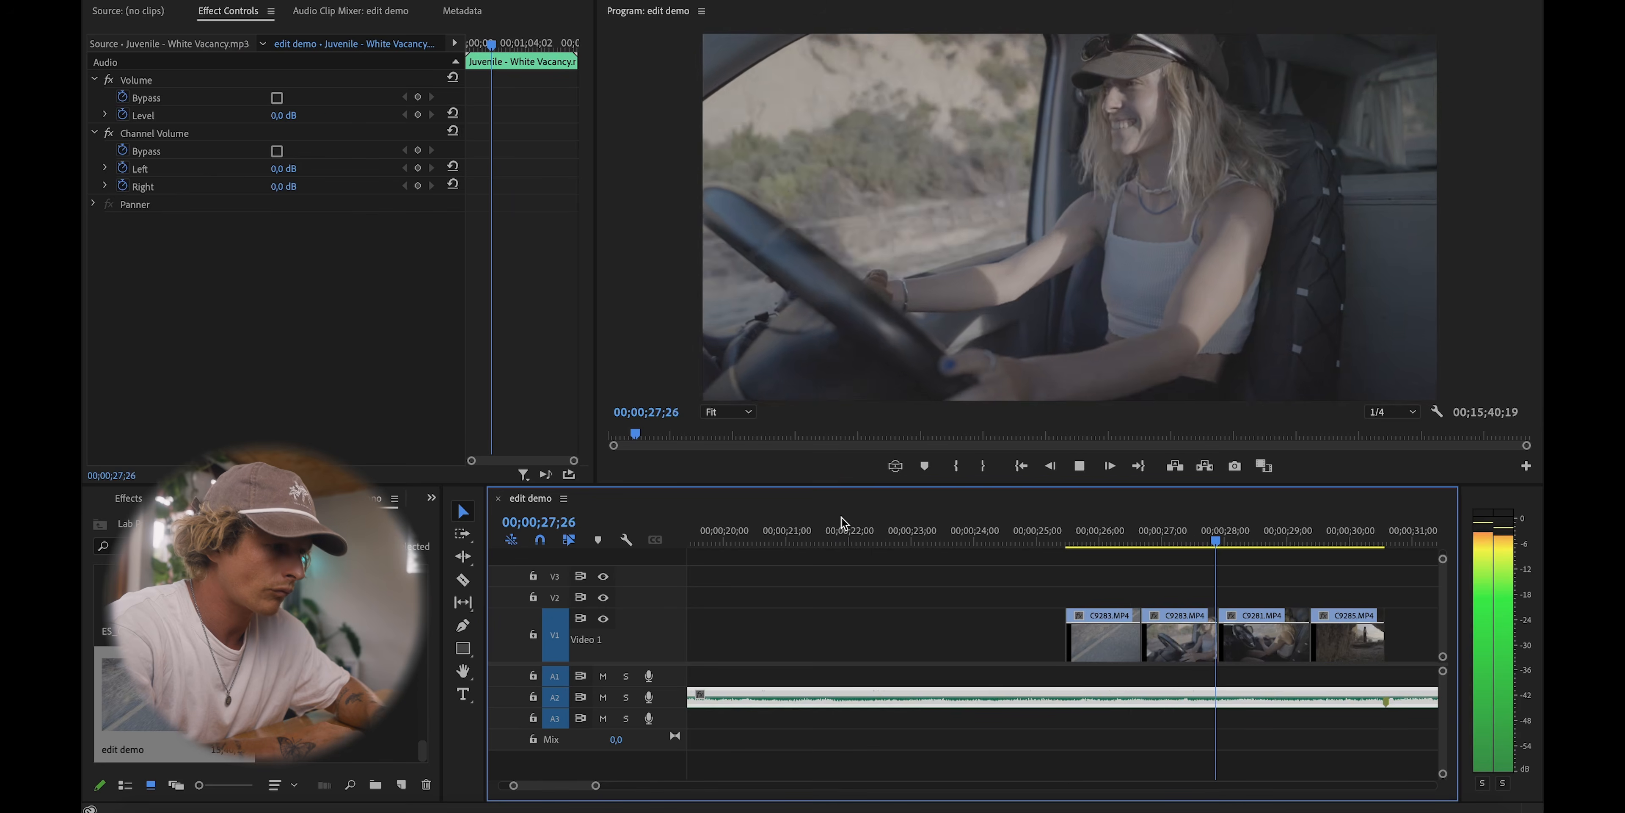
key(space)
key(d)
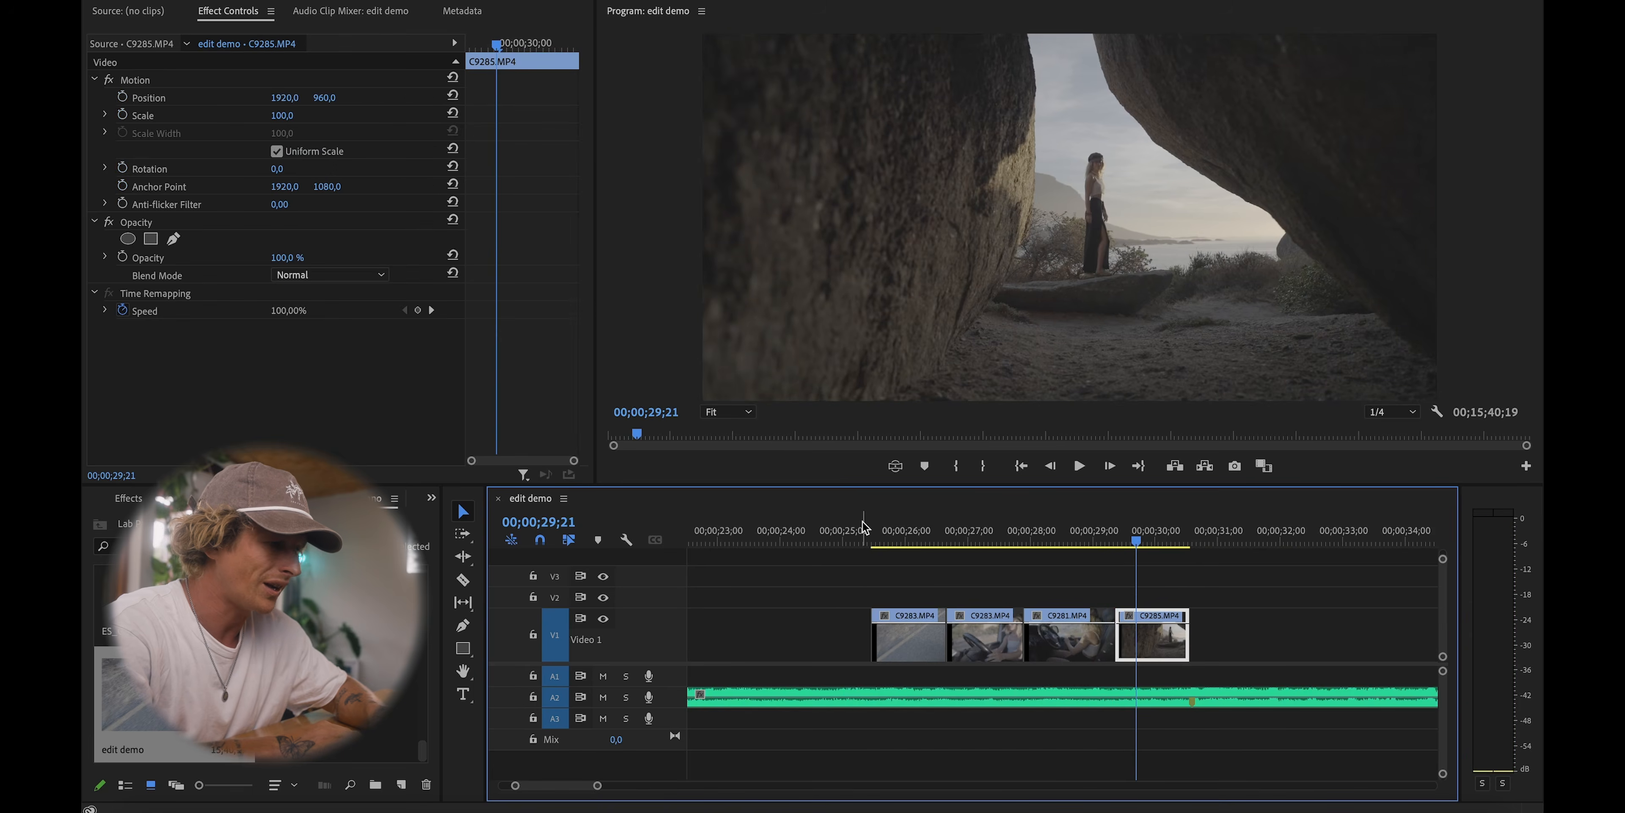
Step: Swap the two C9283 shots so the driver shot comes before the road shot, and play back from 00;00;25;05
drag(976, 527, 1015, 528)
click(1024, 529)
drag(990, 641, 811, 641)
drag(986, 651, 918, 645)
key(super+z)
click(859, 530)
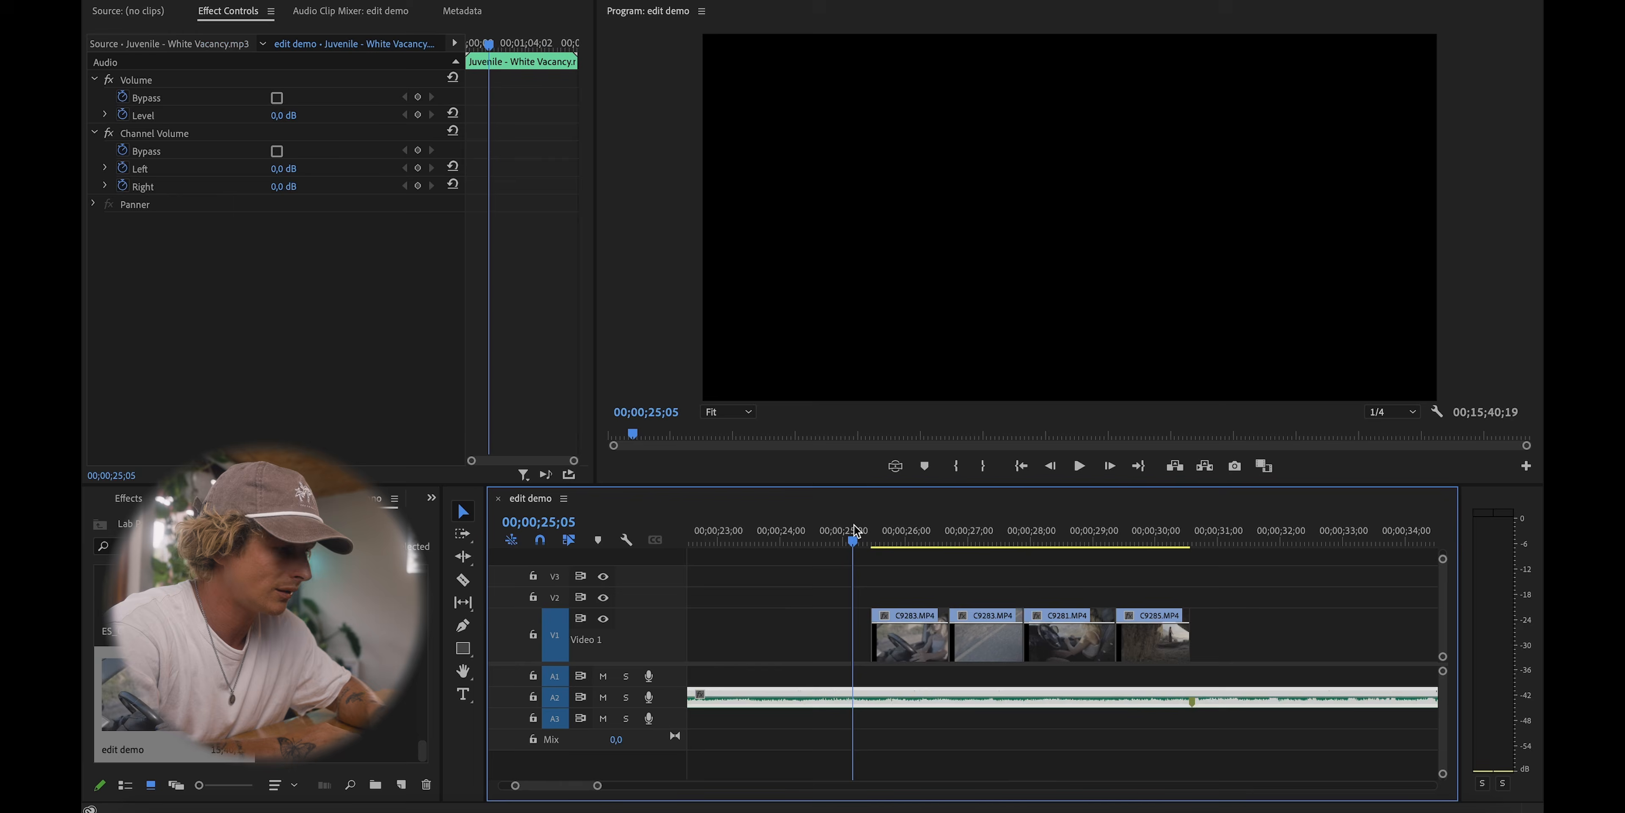
key(space)
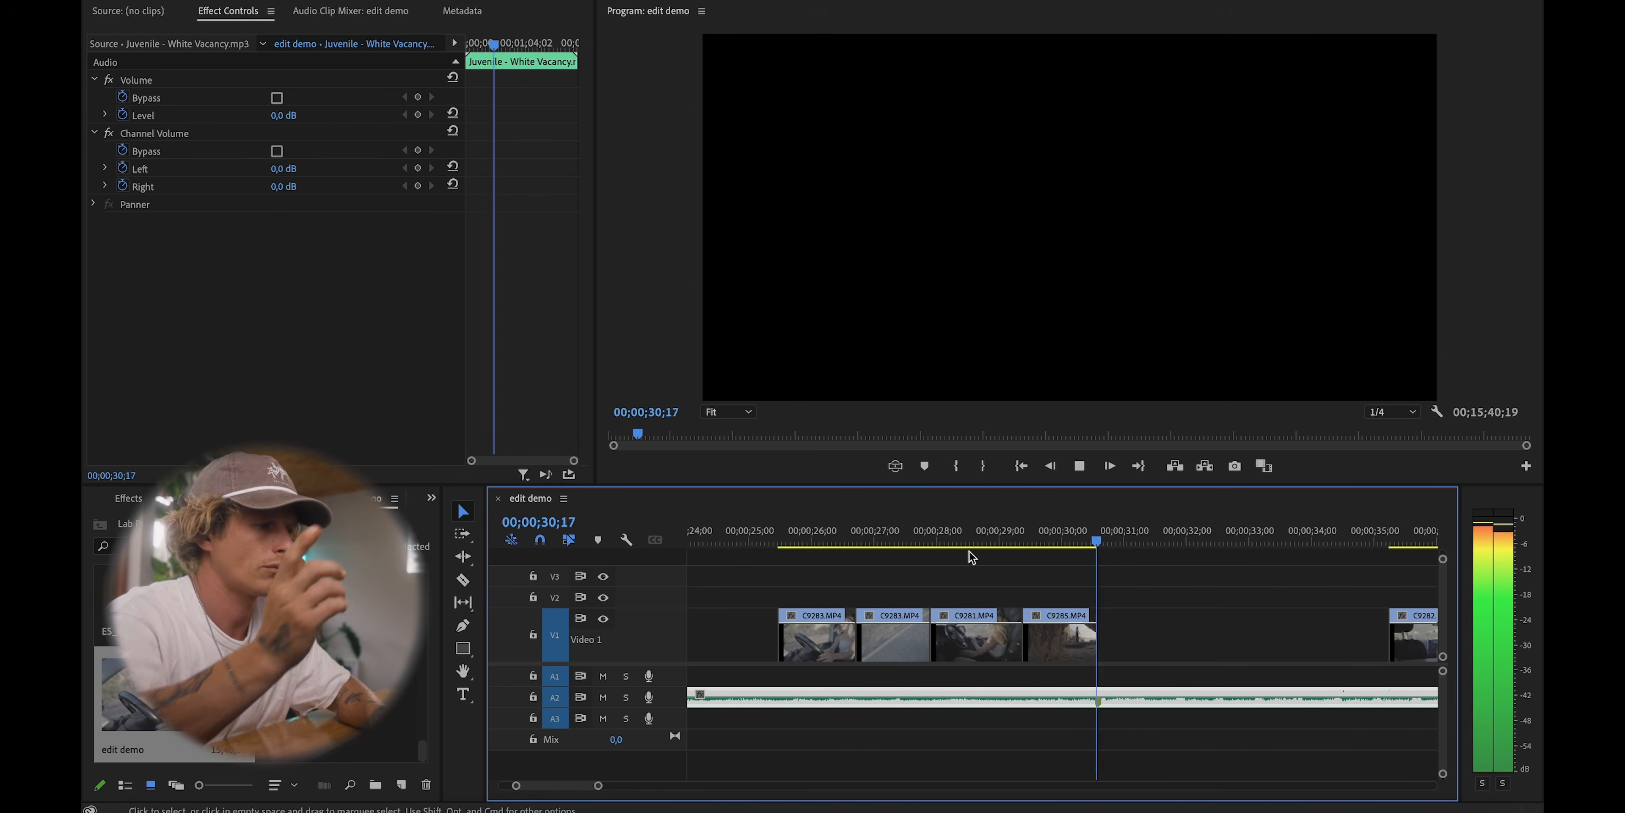
key(space)
Step: Delete the C9282 shot at about 00;00;35;11 from V1
key(minus)
click(1208, 529)
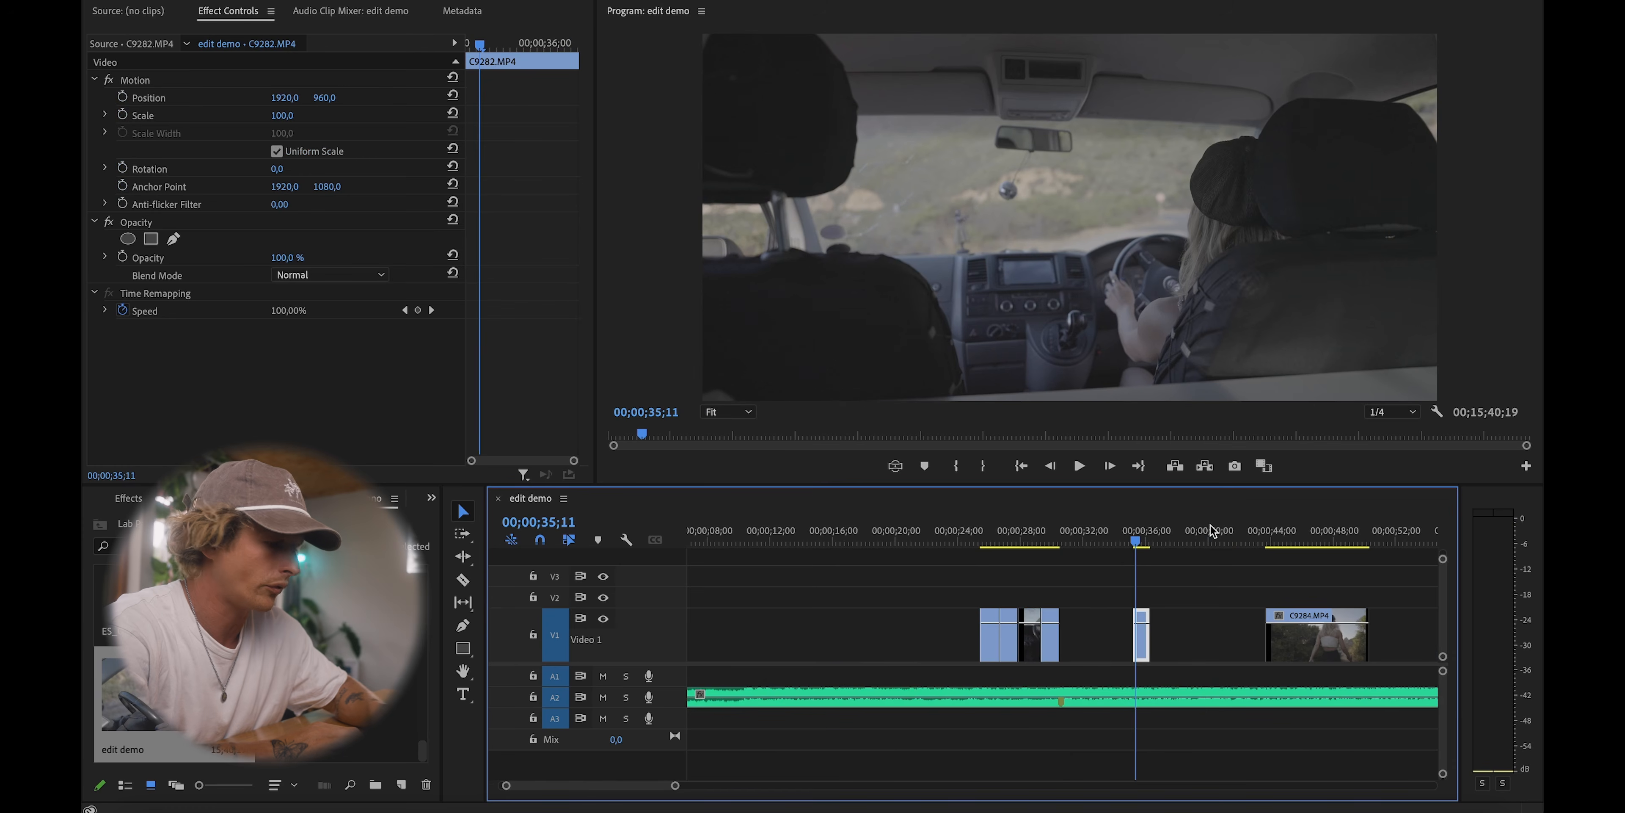
key(minus)
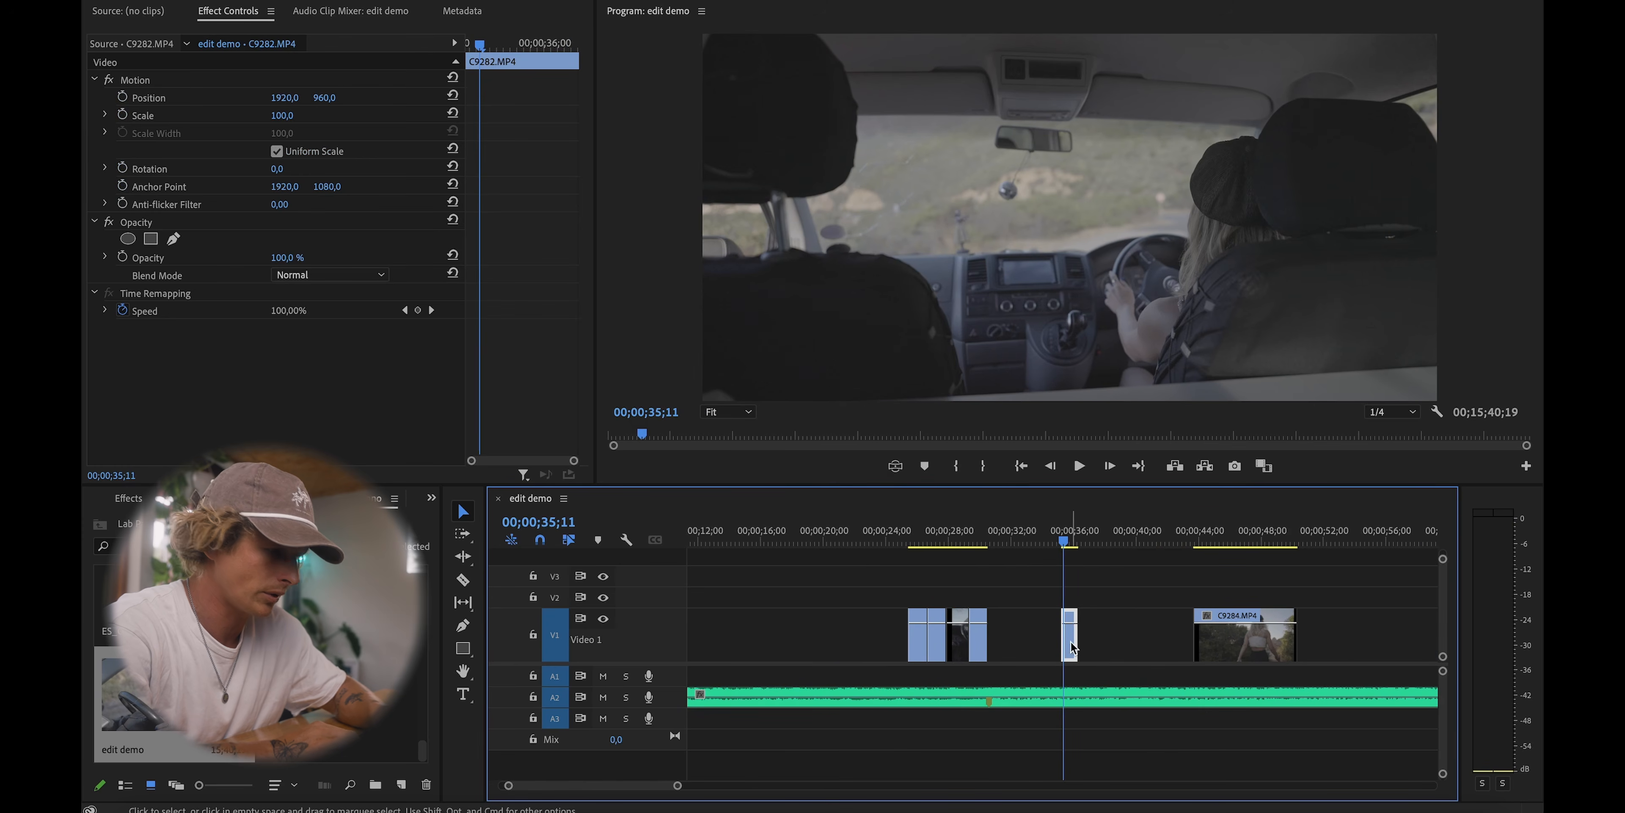
Step: Ripple delete the four successive gaps on V1 that follow C9284
click(1228, 534)
key(minus)
key(minus)
key(minus)
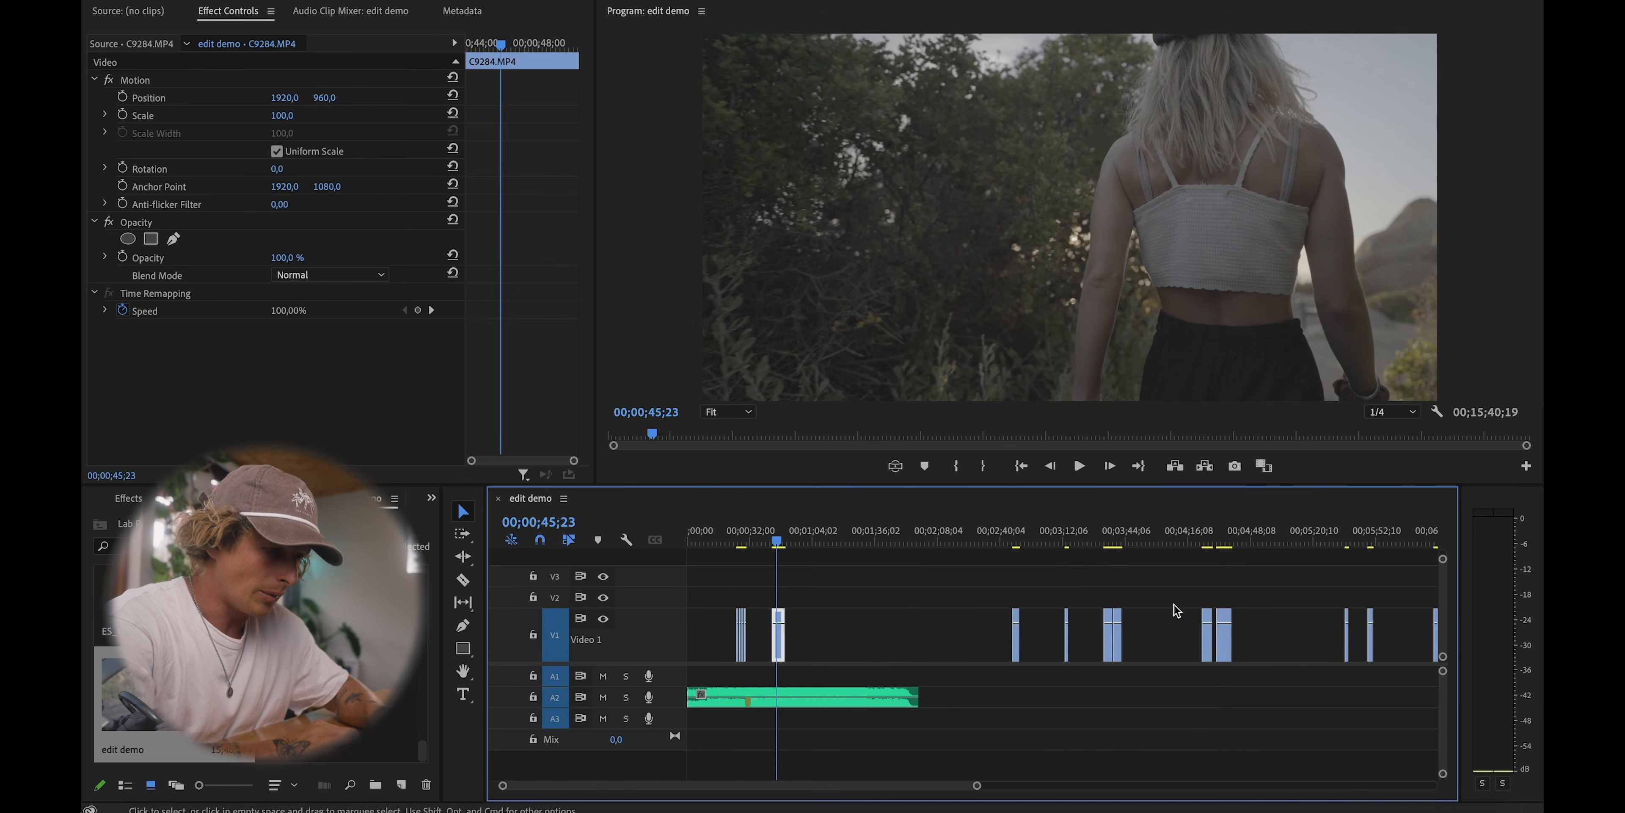
right_click(966, 637)
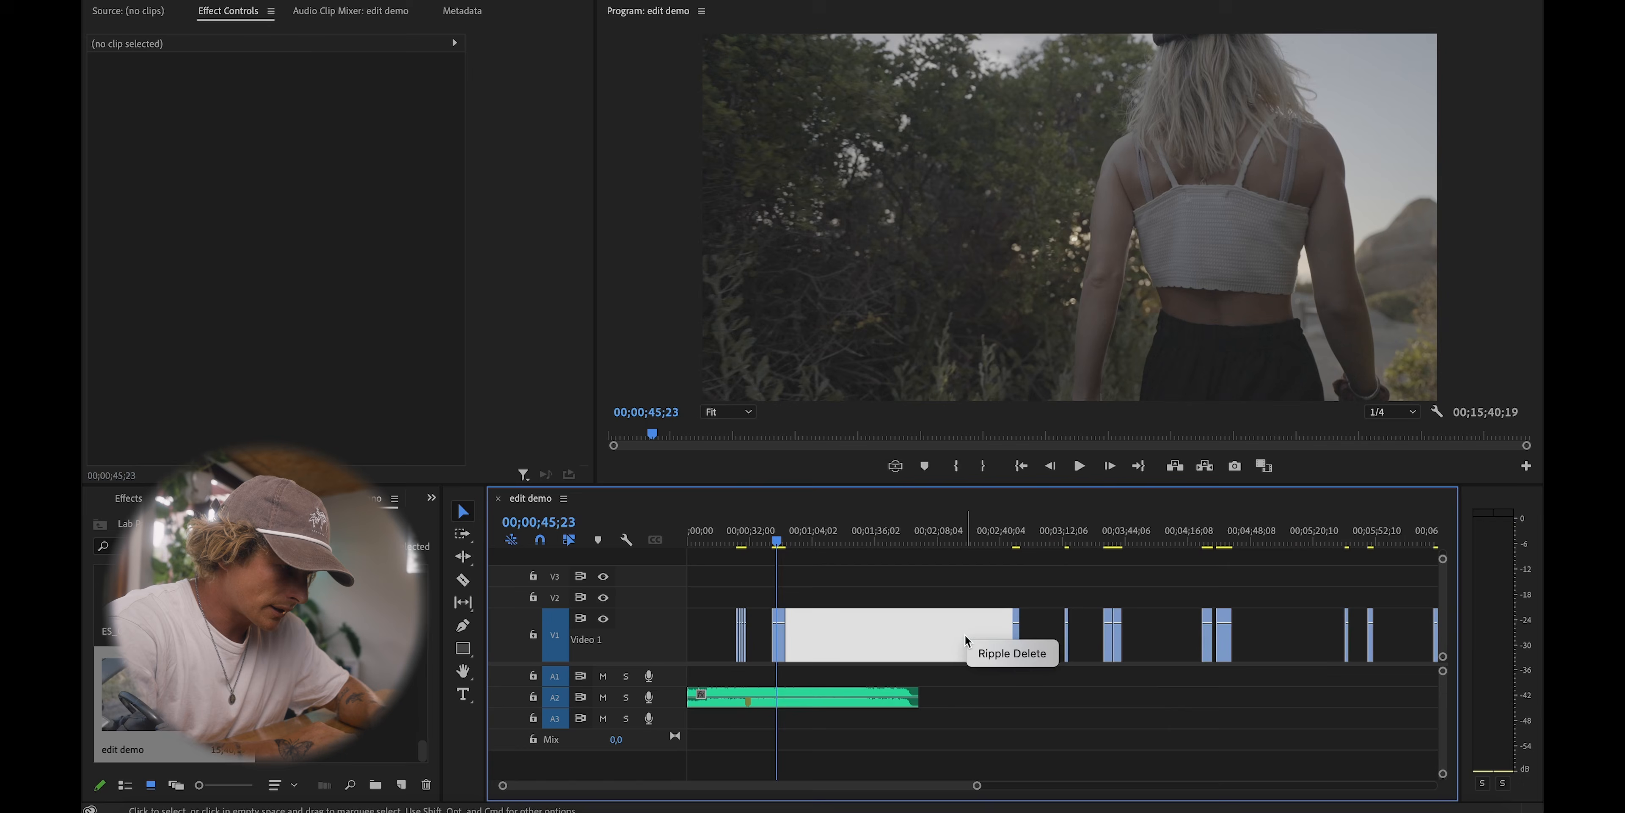
click(1002, 653)
right_click(817, 645)
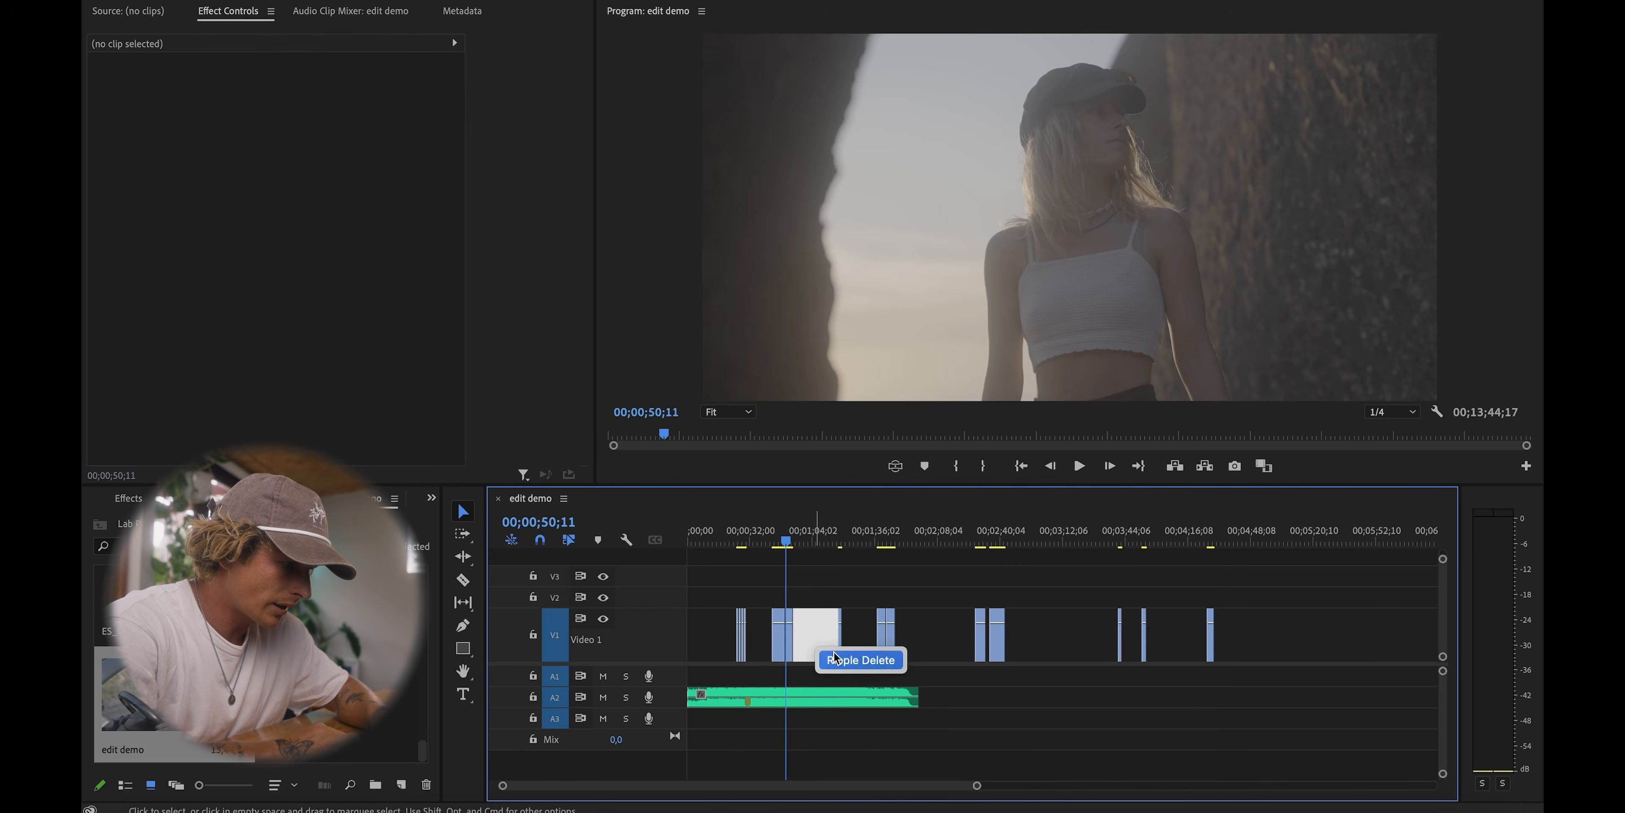
click(836, 658)
right_click(817, 637)
click(839, 651)
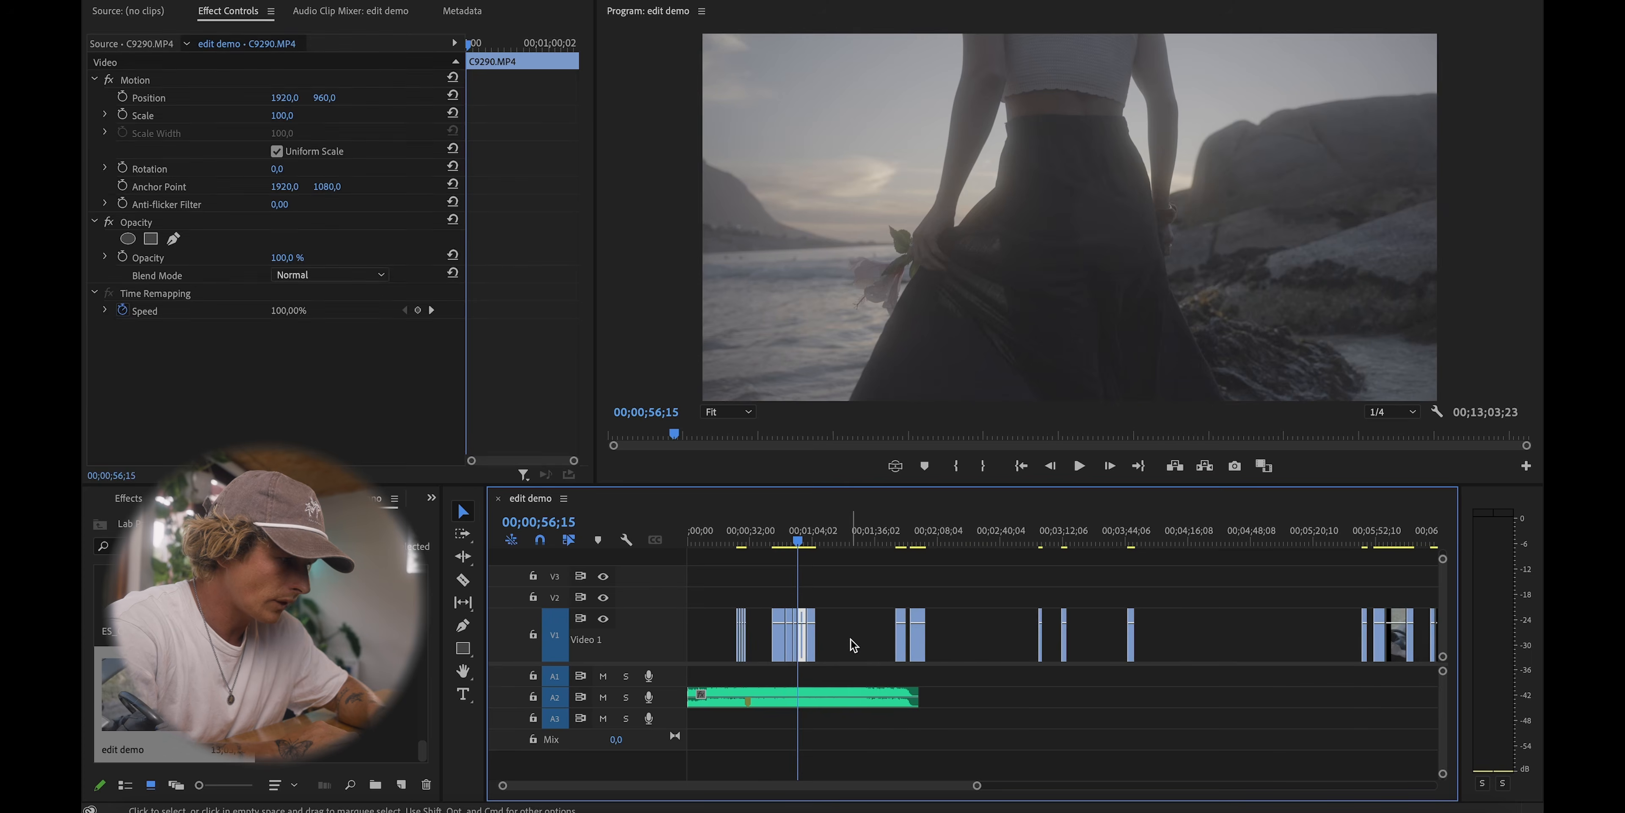
right_click(851, 643)
Step: Place C9284 directly after C9285, save the project, and play back the cut
click(777, 532)
key(=)
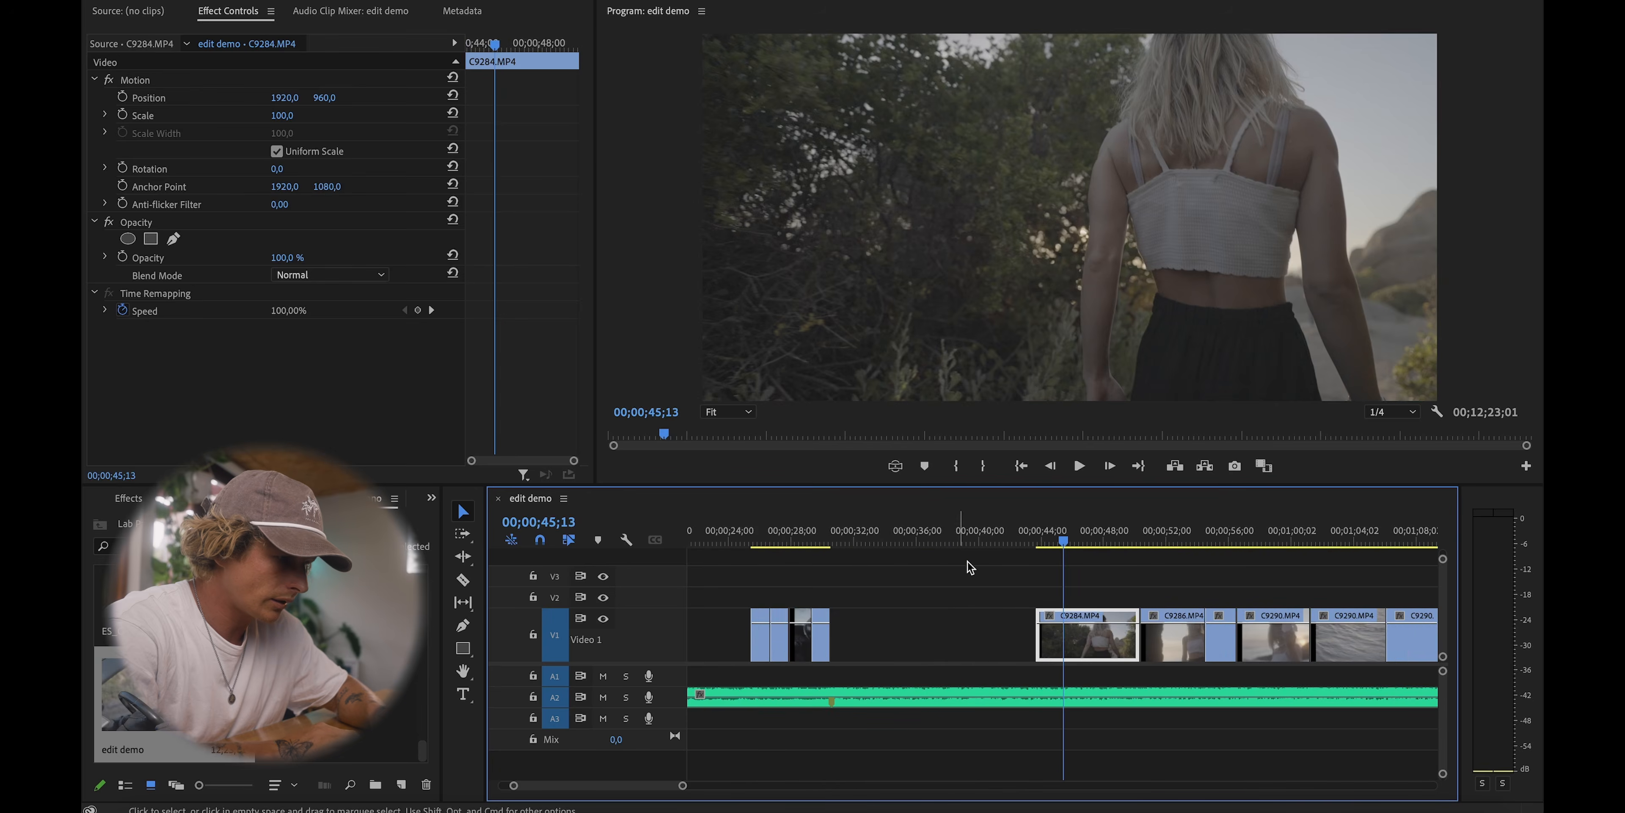
drag(1071, 532, 1224, 532)
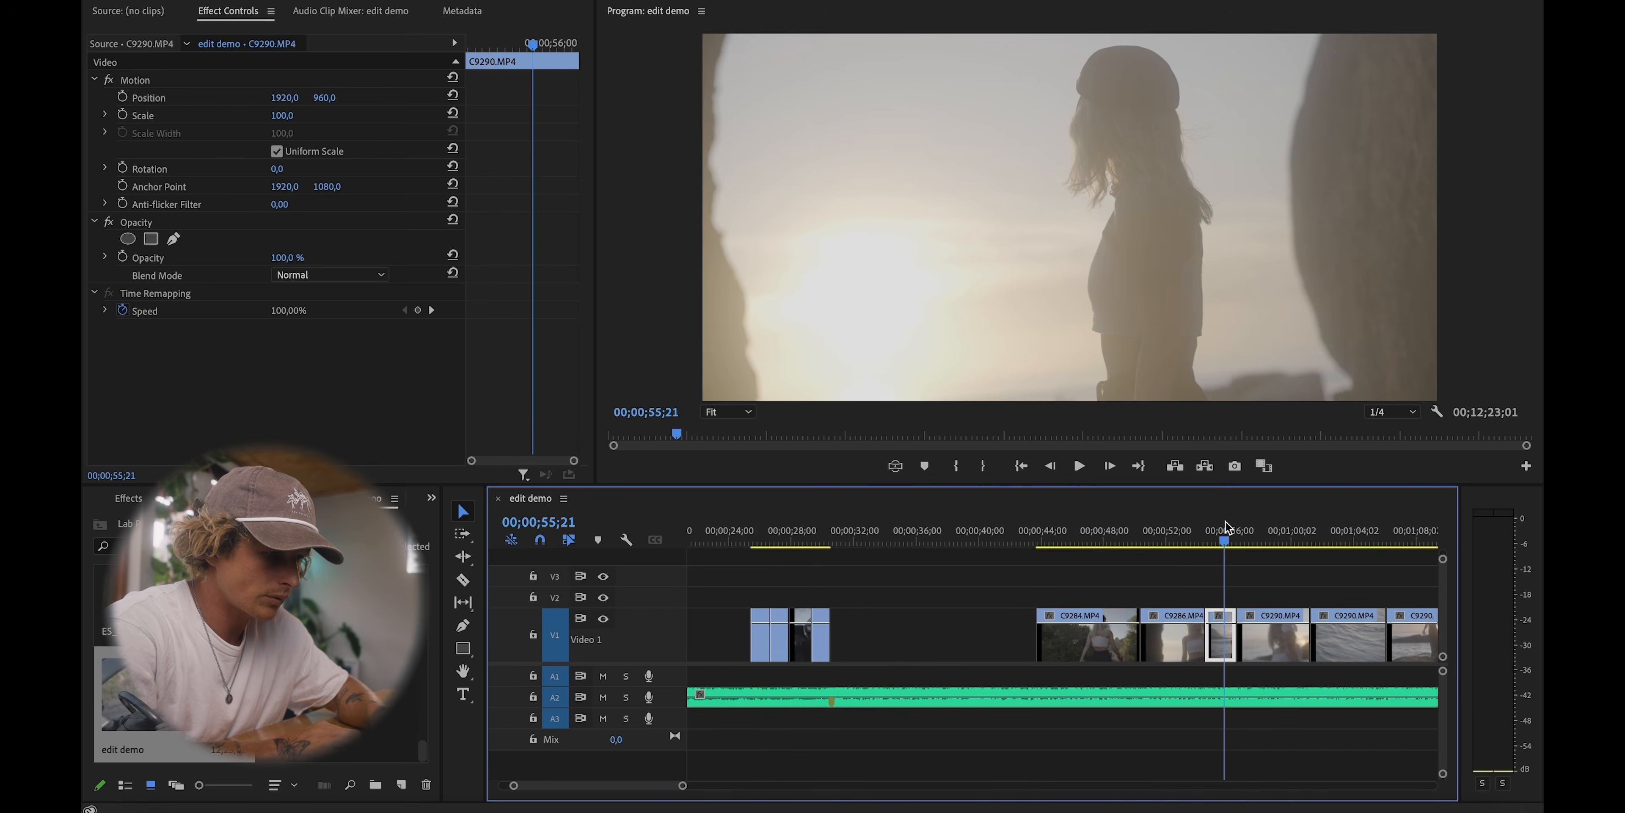
click(1072, 524)
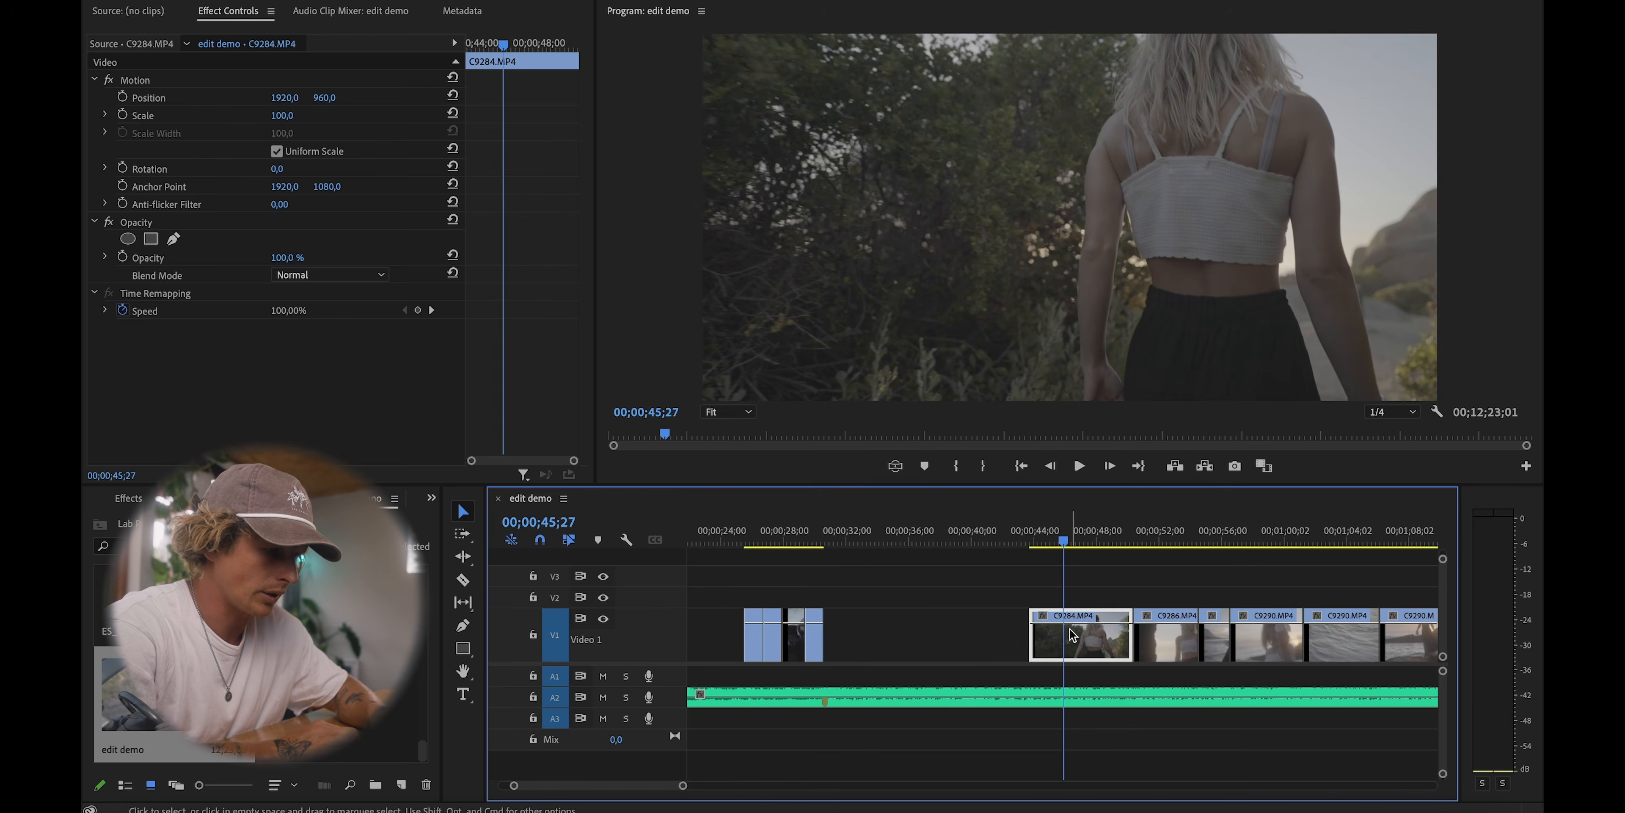
drag(1034, 641, 870, 648)
click(817, 534)
key(super+s)
key(equal)
key(space)
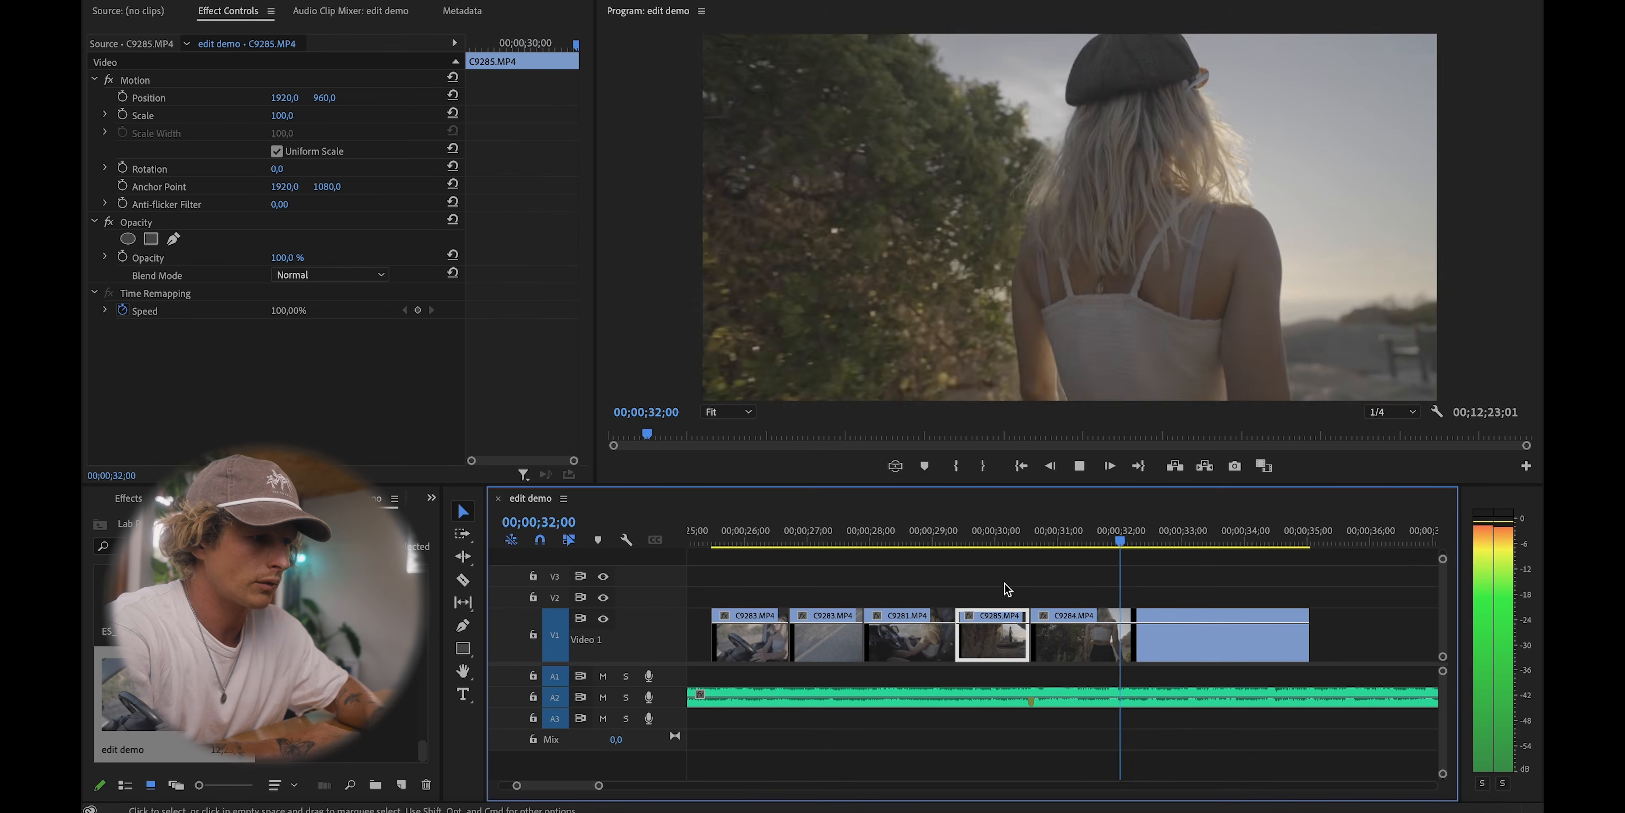
Step: Add a marker to C9284 at 00;00;32;21 and trim the clip's start to about 00;00;32;03
click(1156, 629)
drag(1150, 530, 1164, 534)
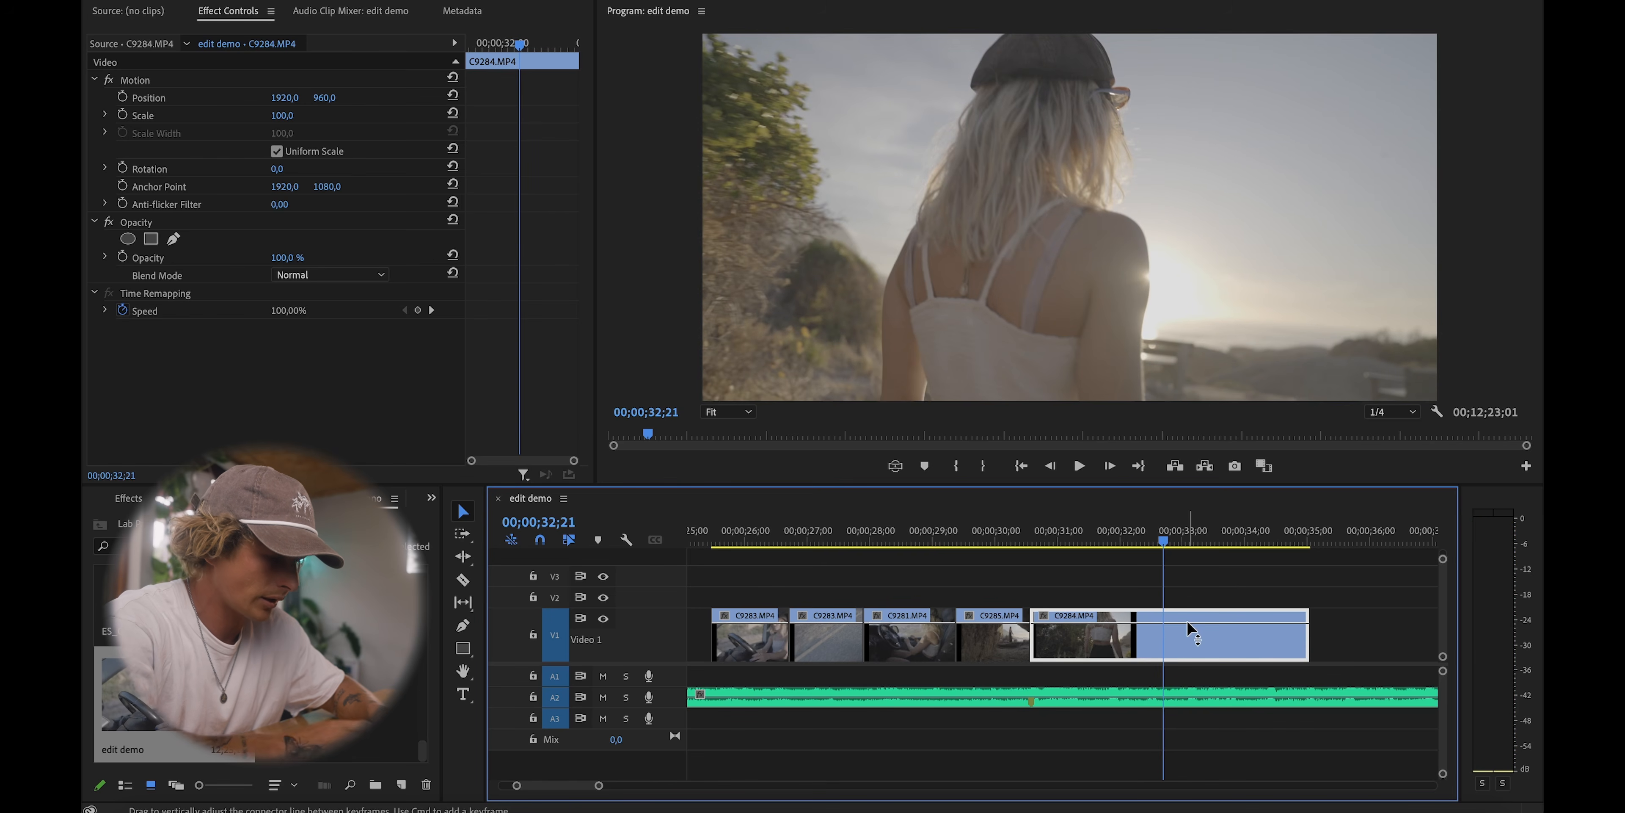
drag(1064, 643, 1122, 640)
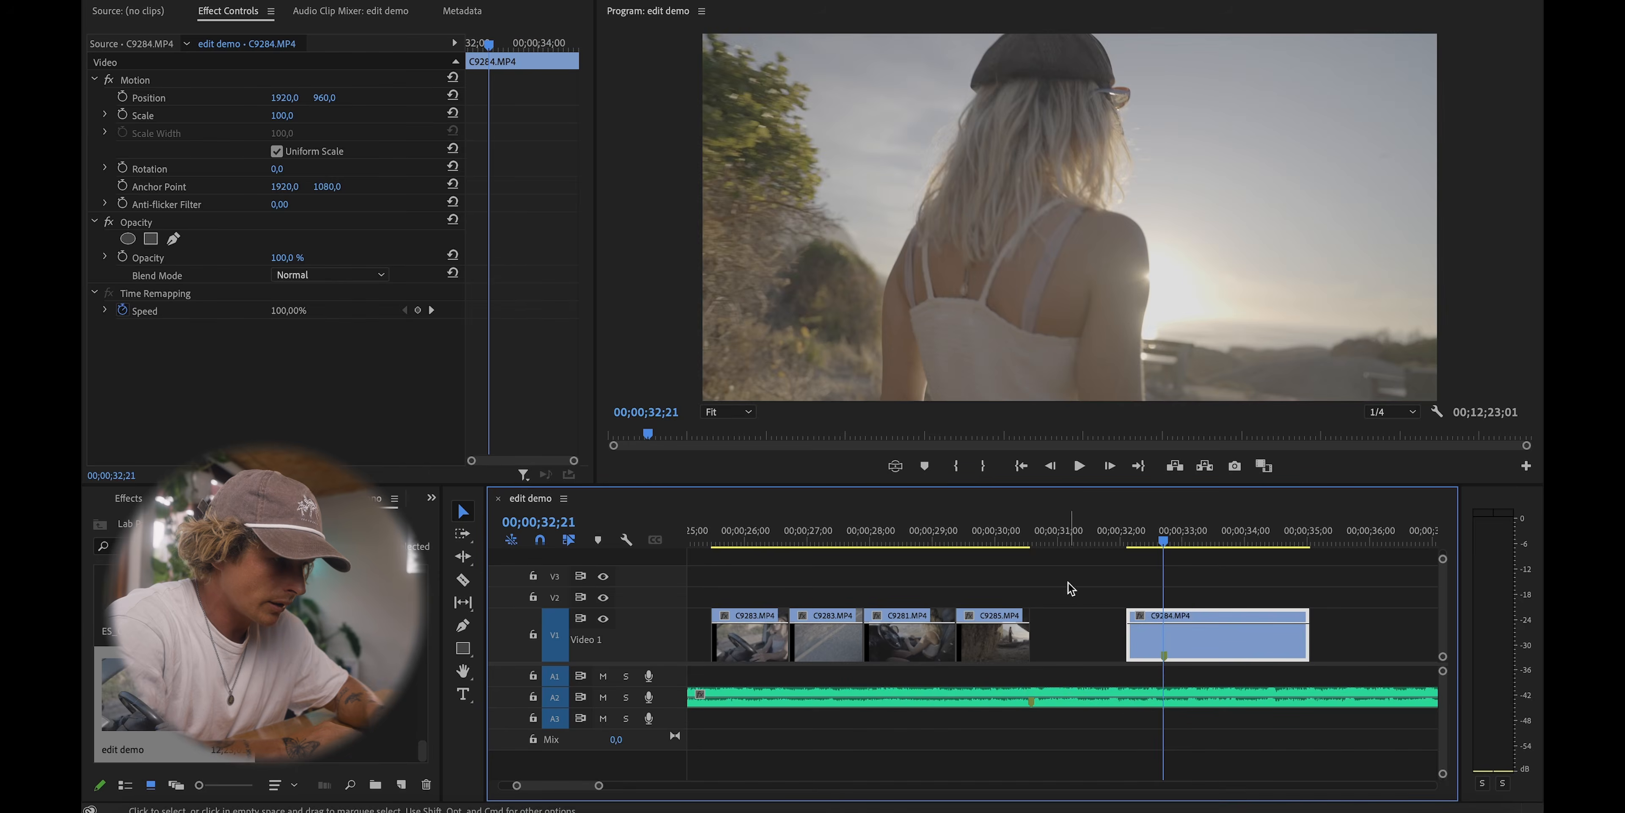
key(equal)
Step: Play from C9285 through the following gap to judge the timing of the music
click(1032, 535)
key(space)
click(970, 535)
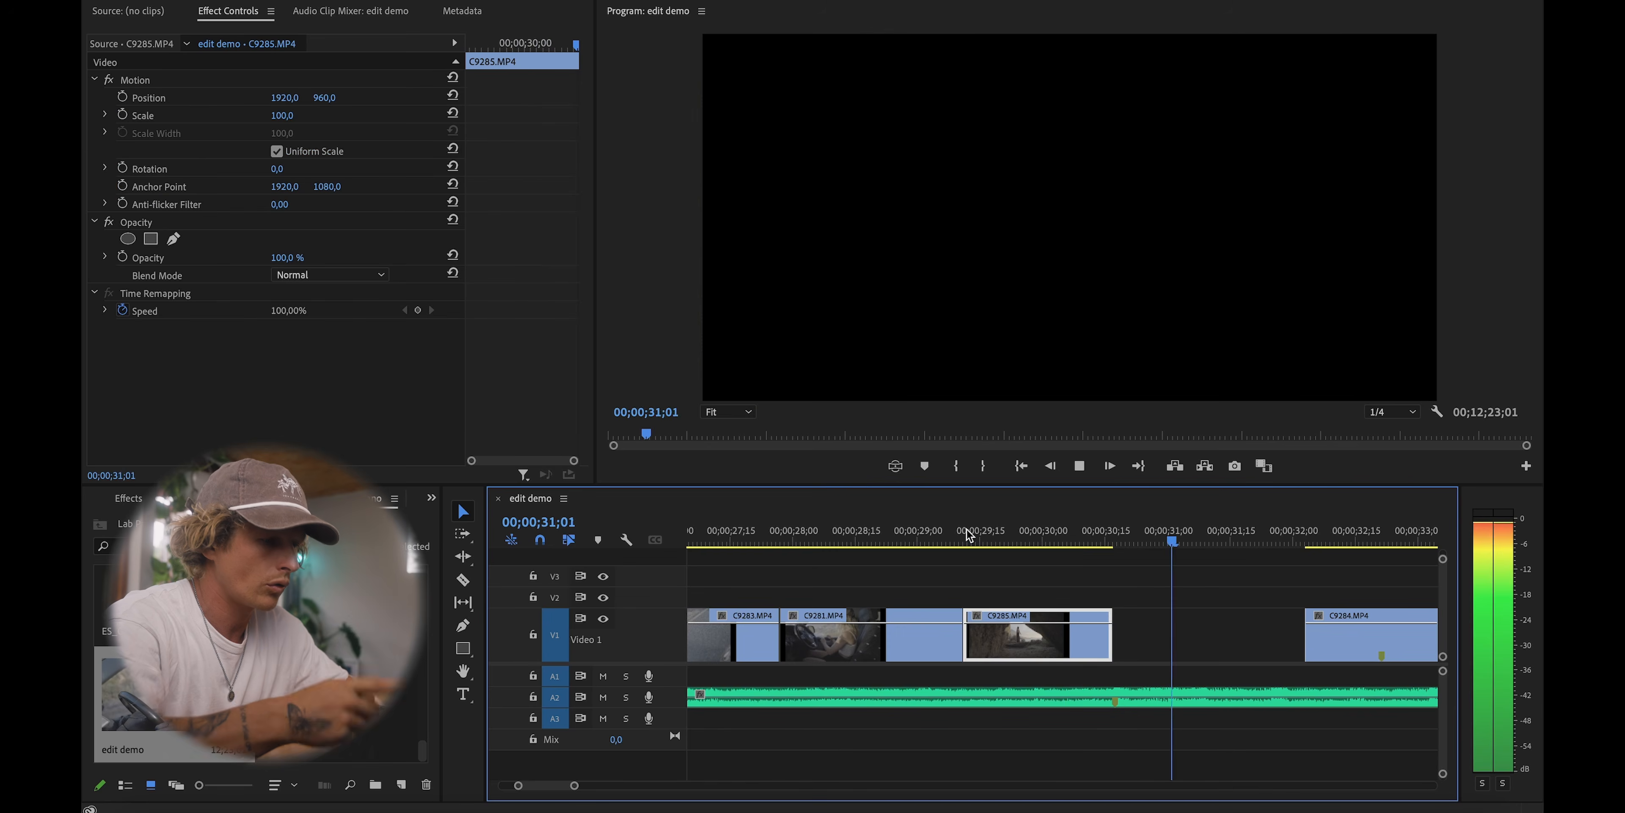
key(space)
Step: Move the trimmed C9284 earlier so it starts directly after C9285, and play back the cut
key(minus)
drag(1262, 643, 1094, 642)
click(1065, 527)
key(space)
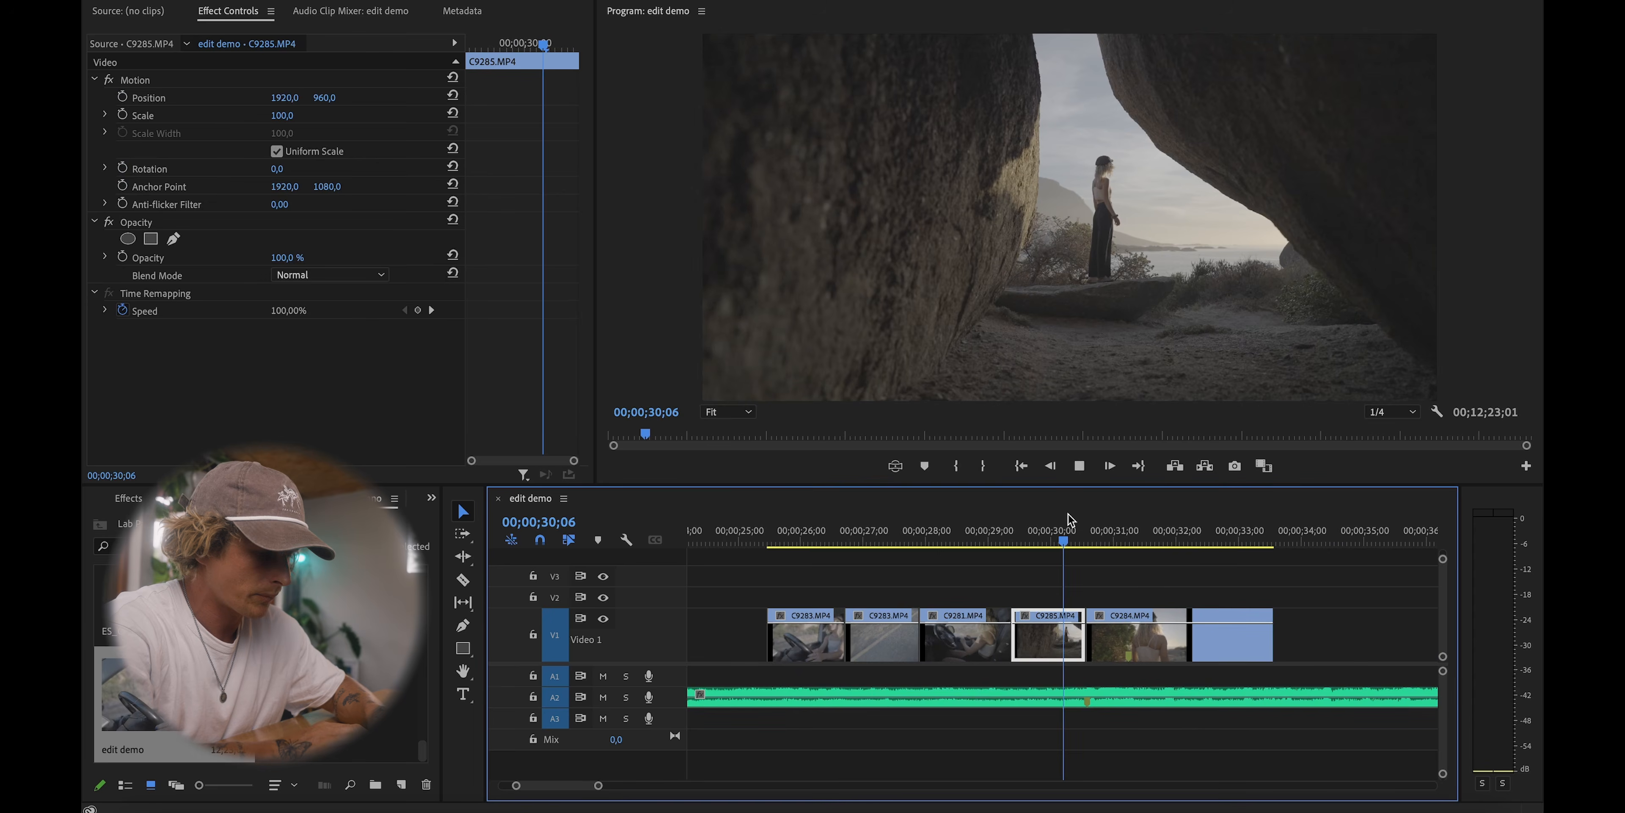
key(=)
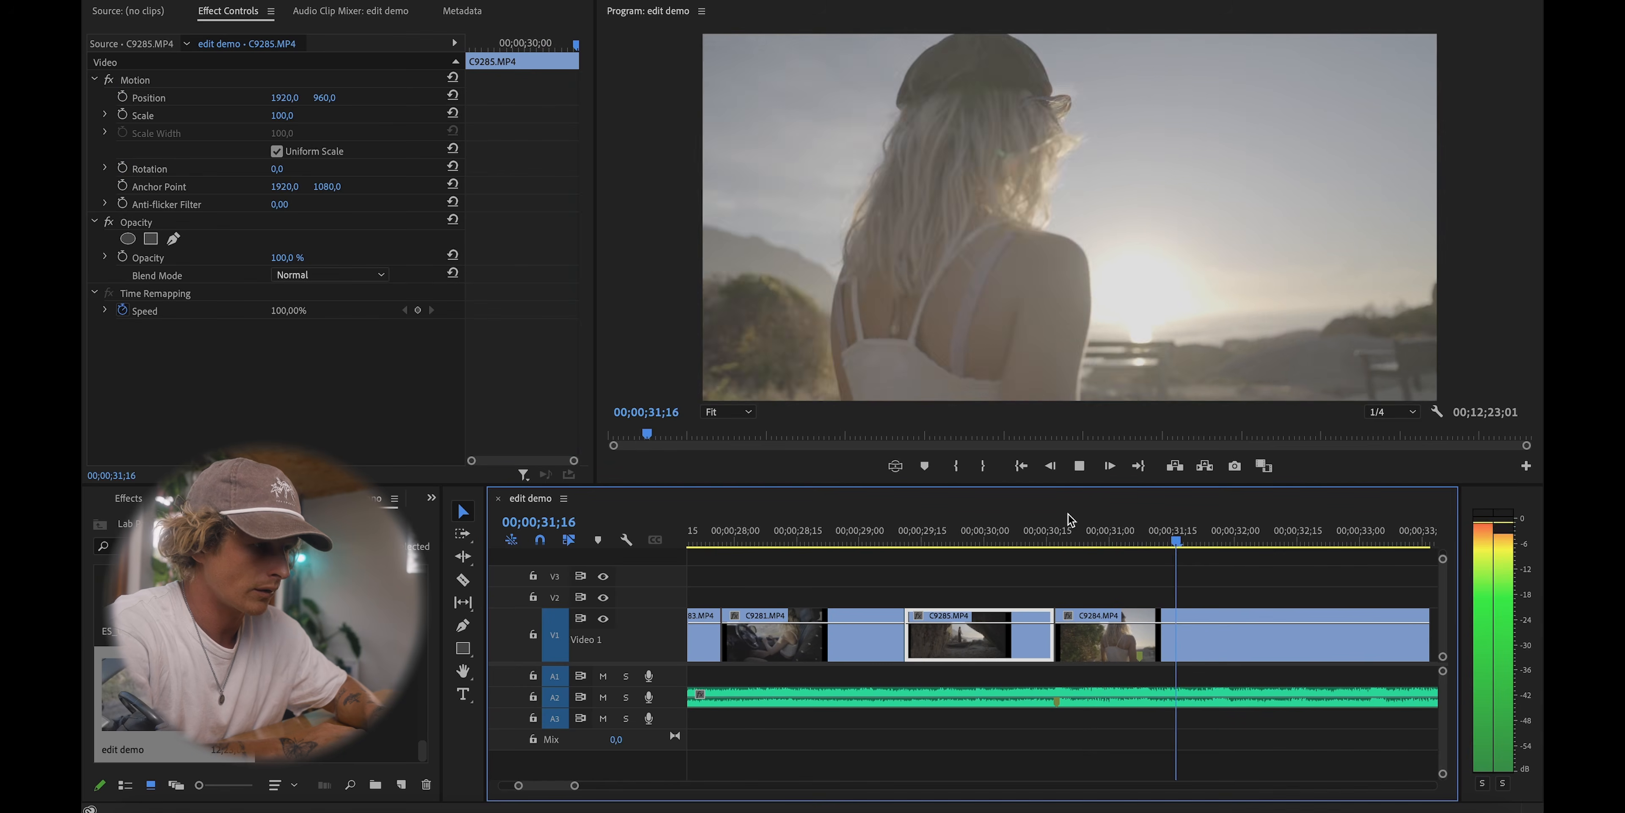
Step: Stop playback and trim the end of C9284 to about 00;00;31;27
key(space)
key(w)
key(minus)
key(minus)
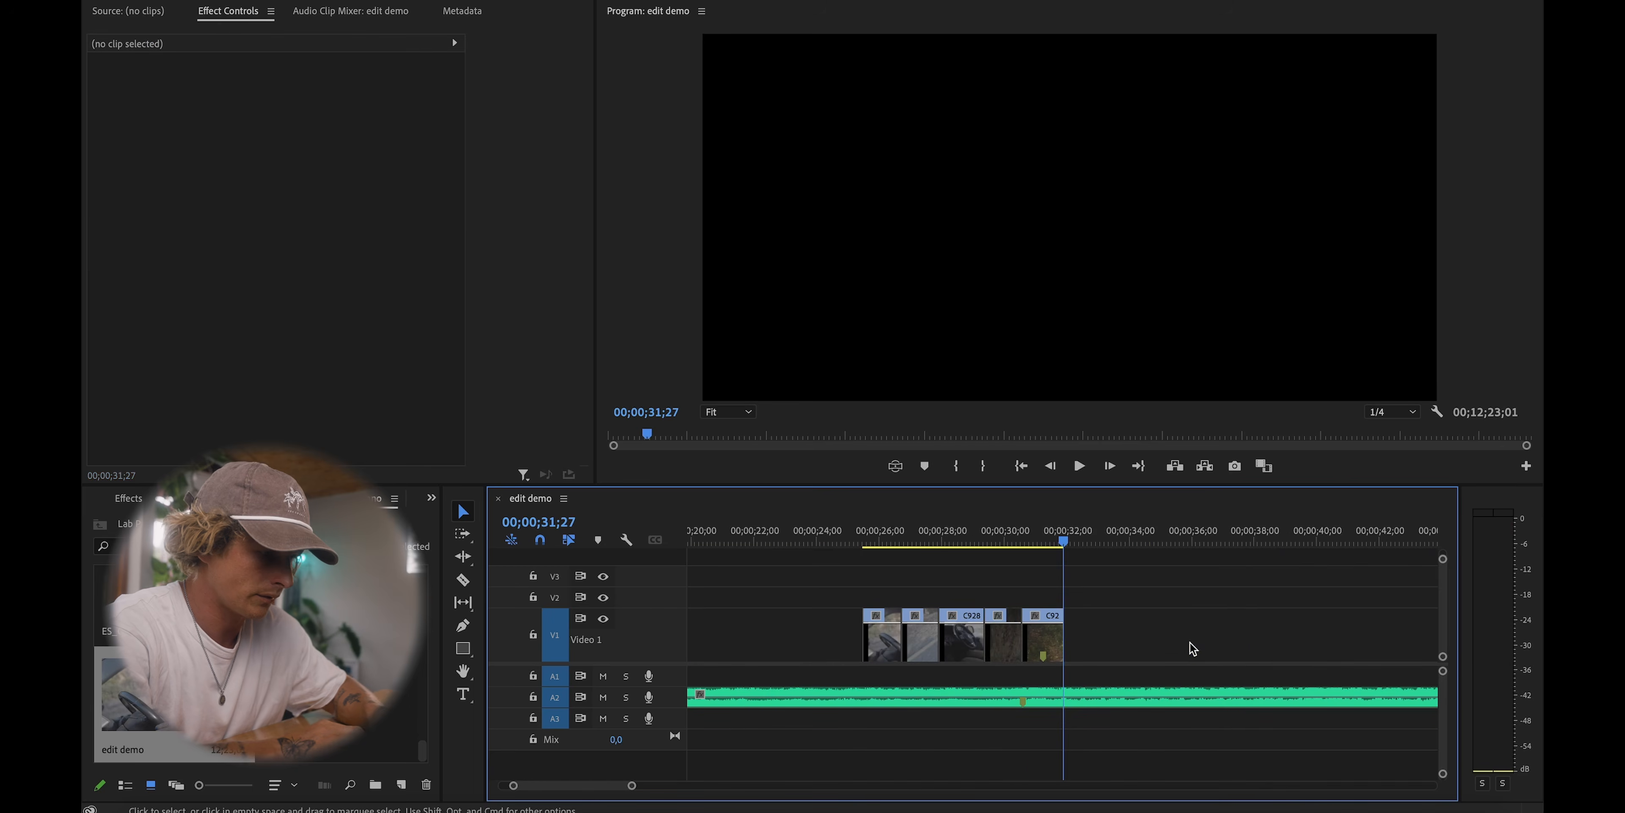
Step: Play from C9281 through the end of C9284 to review the cuts against the music
key(Left)
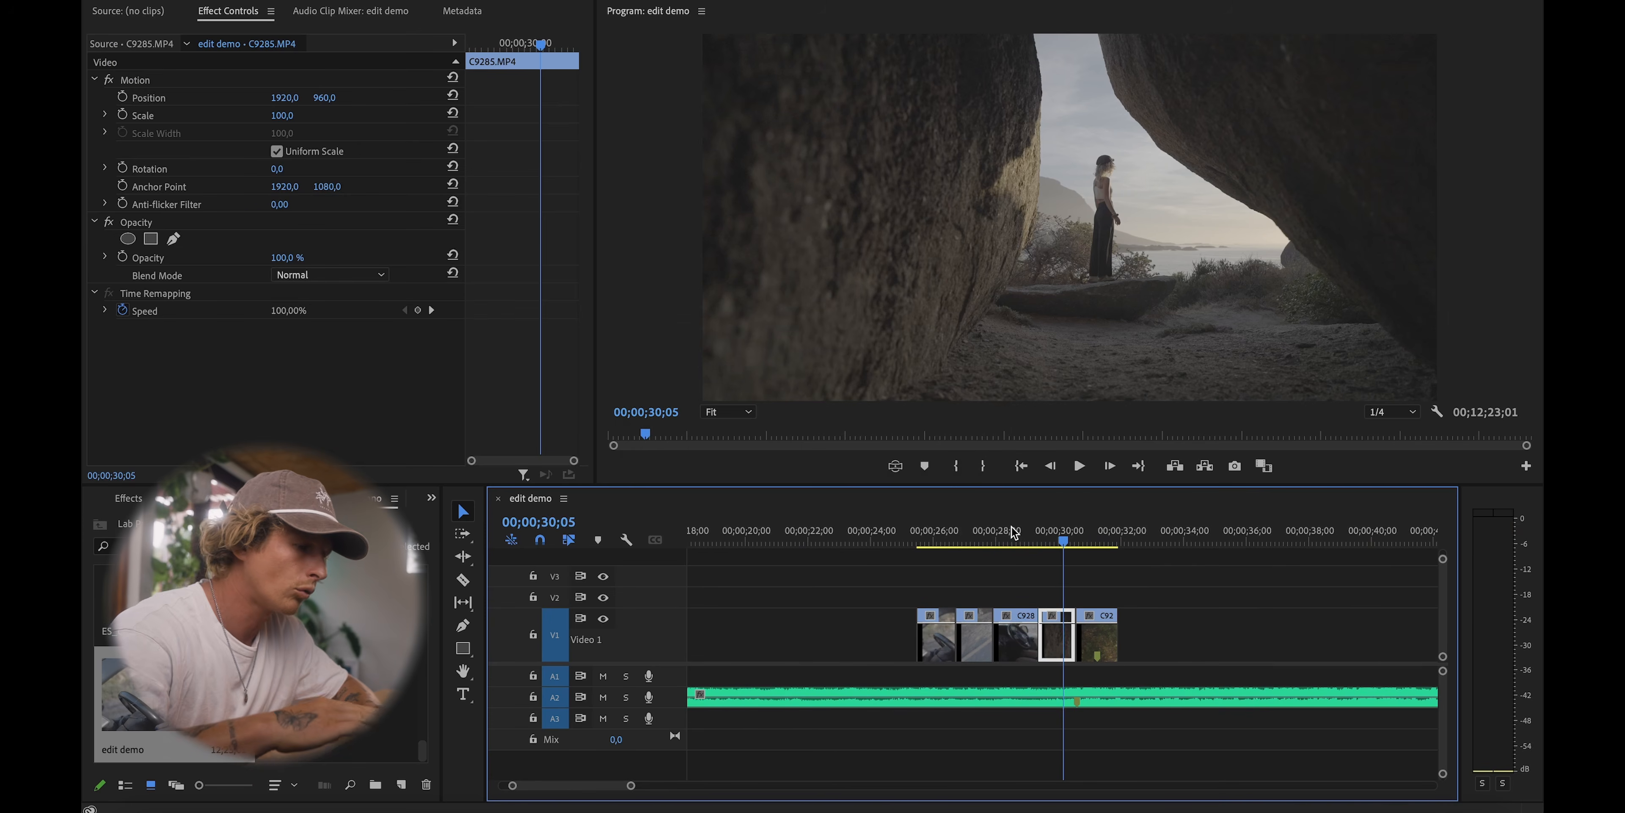
key(equal)
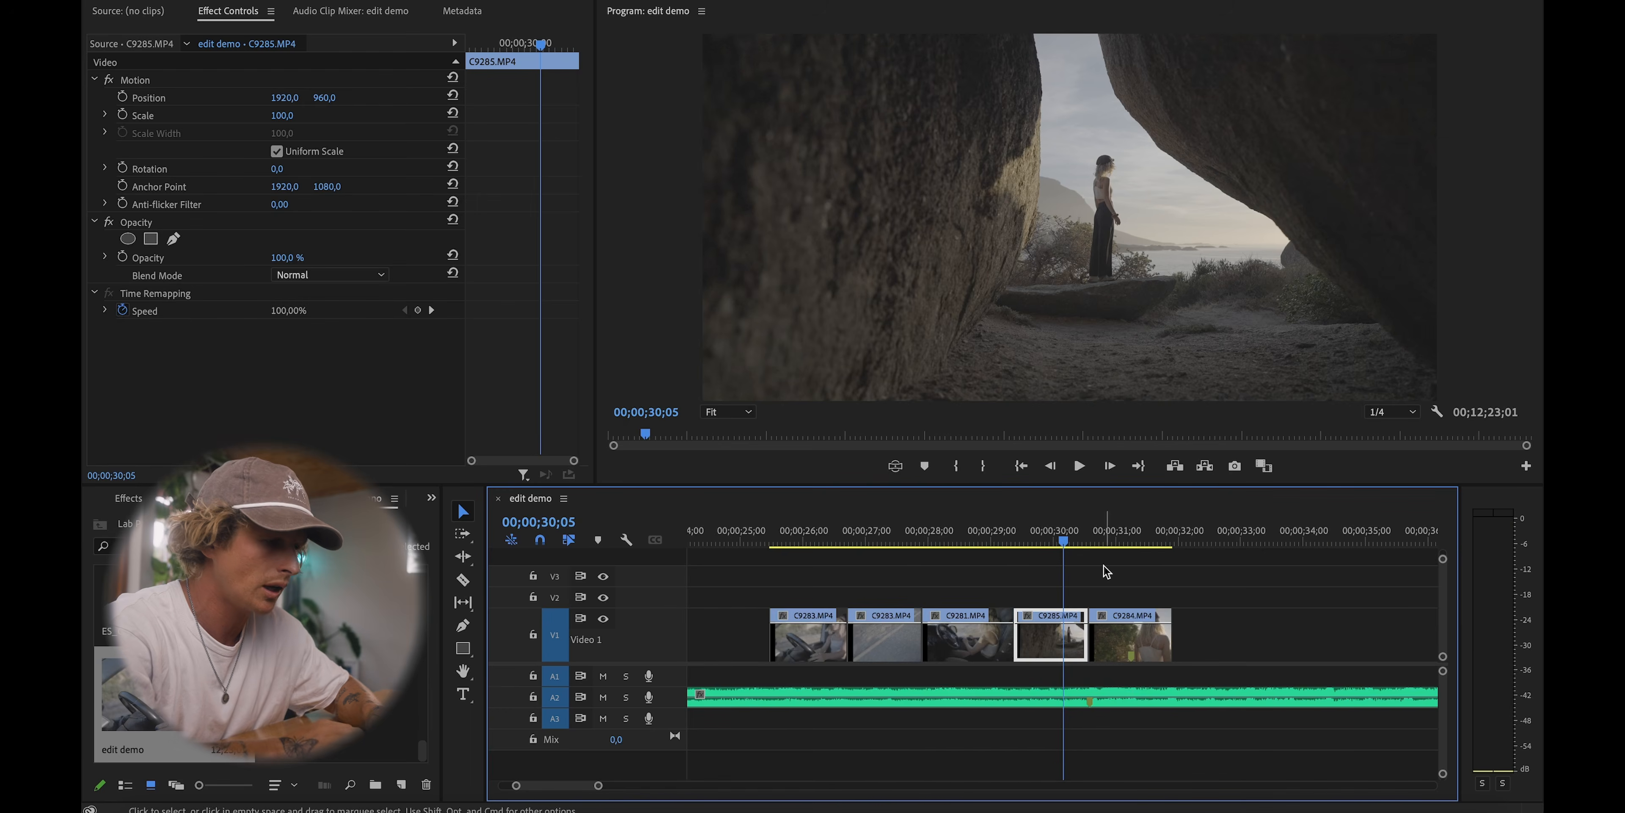
key(minus)
key(Up)
key(Up)
key(space)
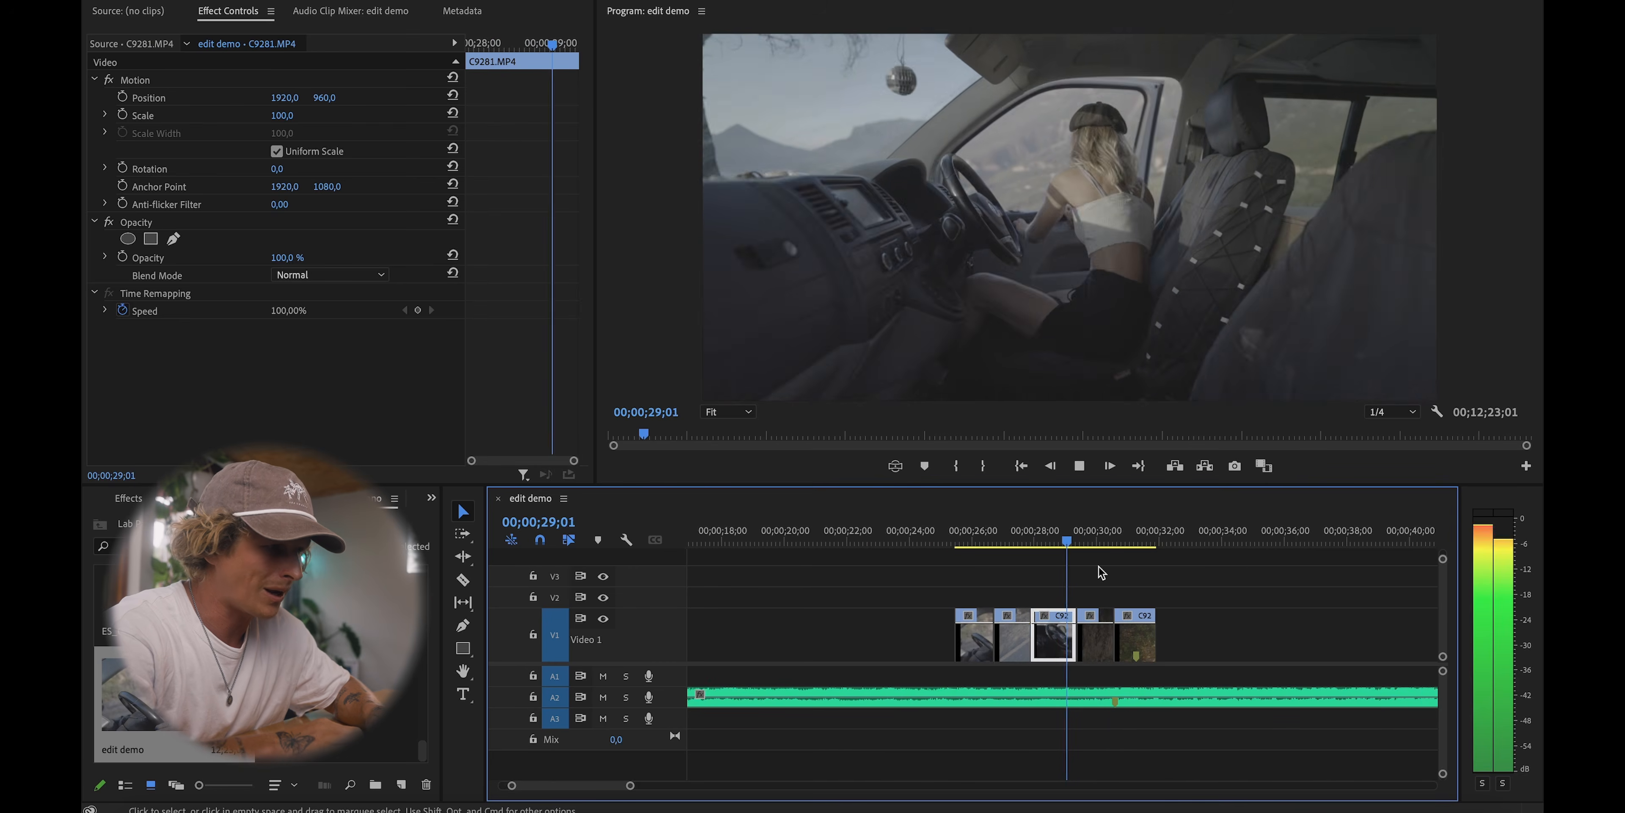
key(minus)
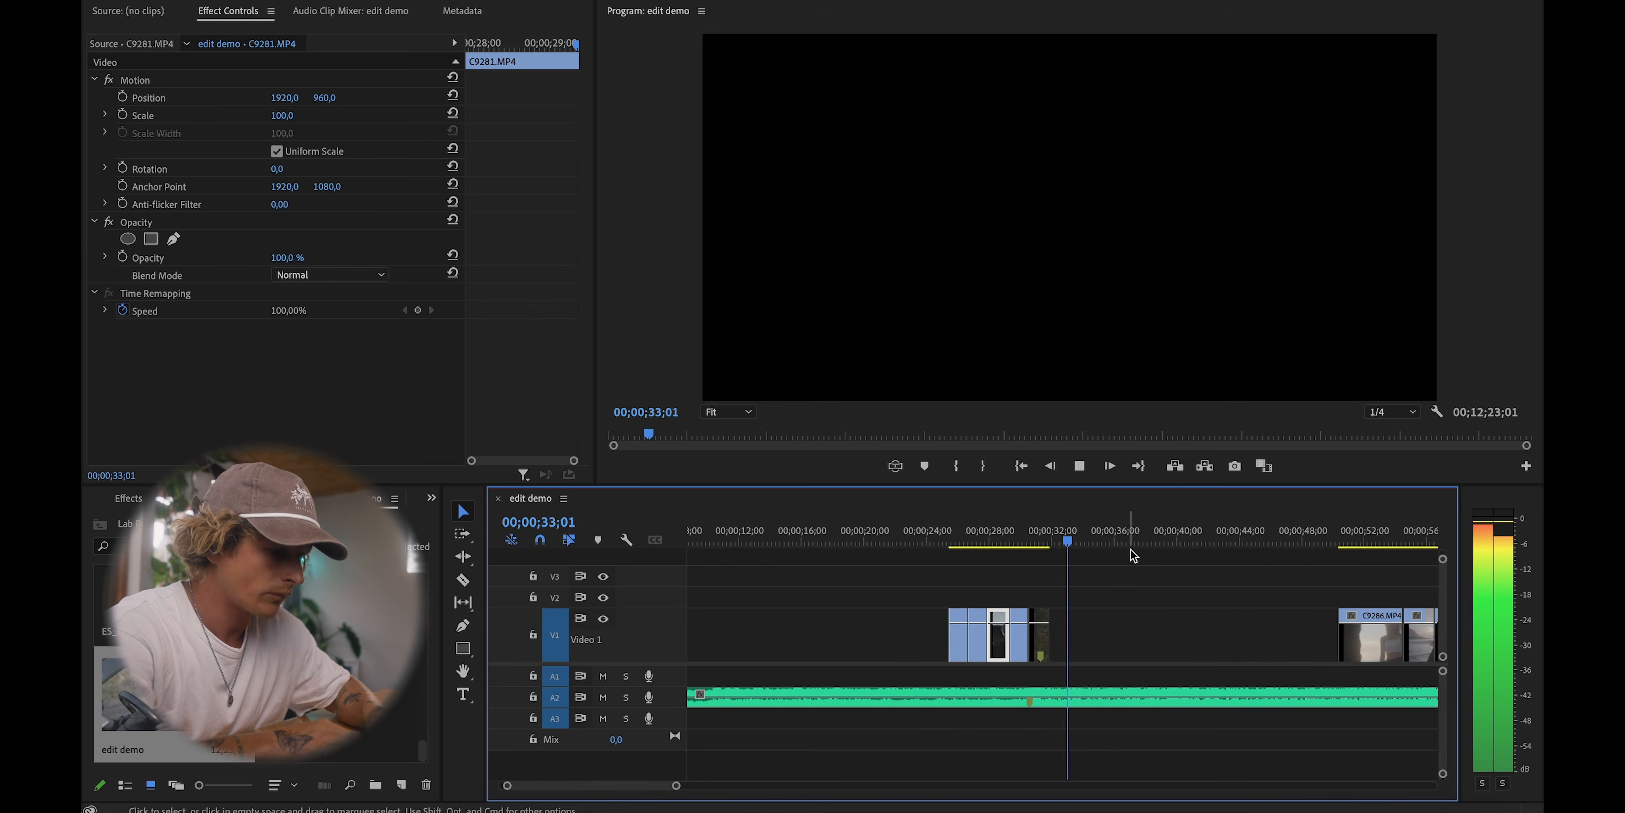
Step: Move C9286 so it starts directly after C9284, and play back the cut between the two clips
key(Down)
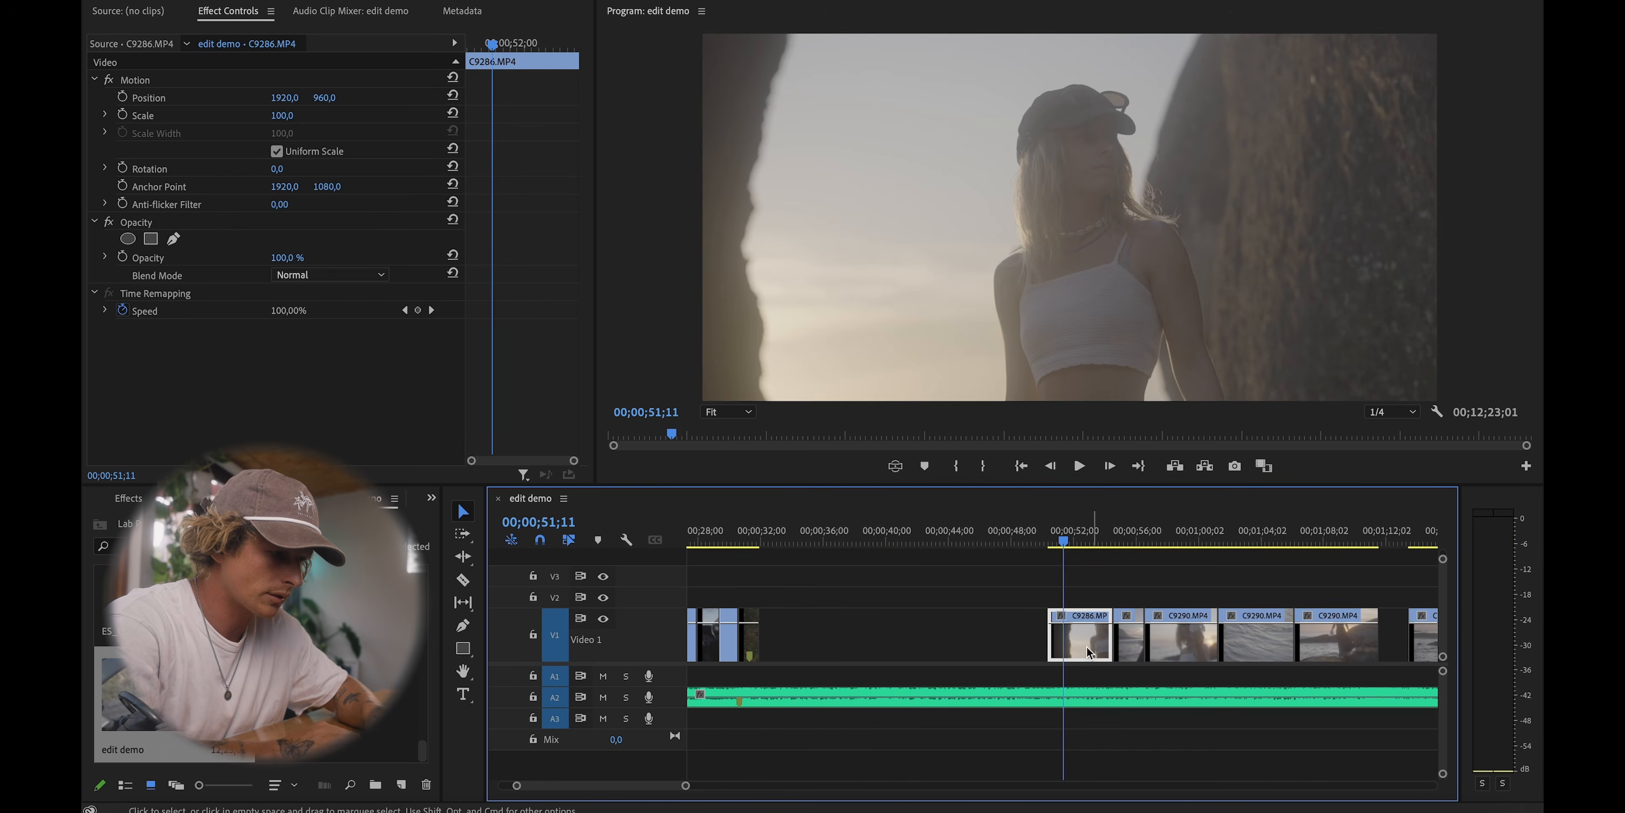
drag(1084, 646, 931, 650)
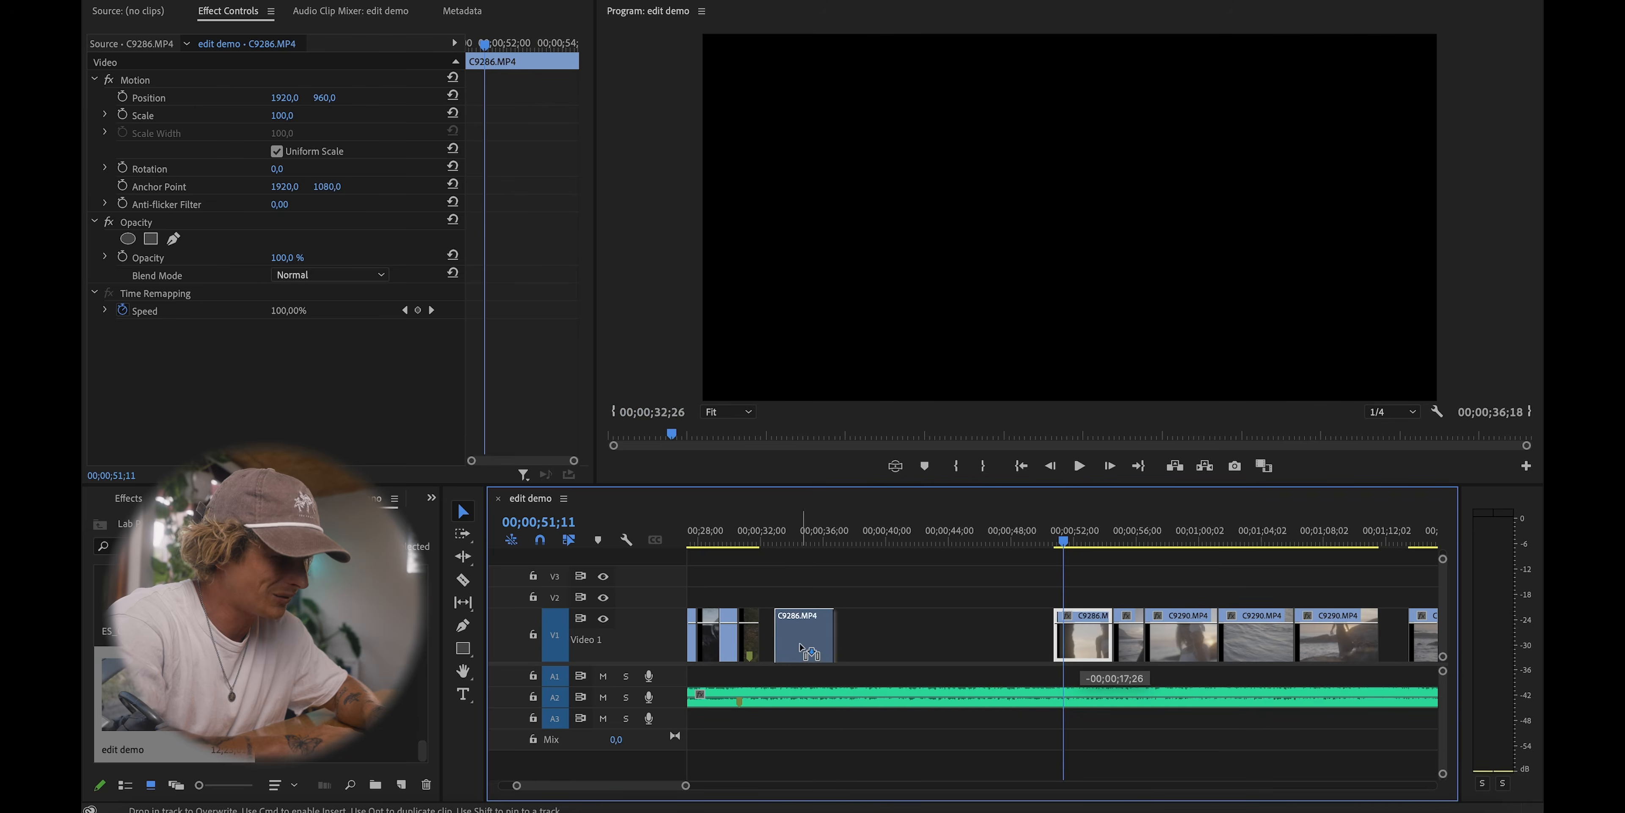
drag(801, 646, 790, 640)
click(750, 541)
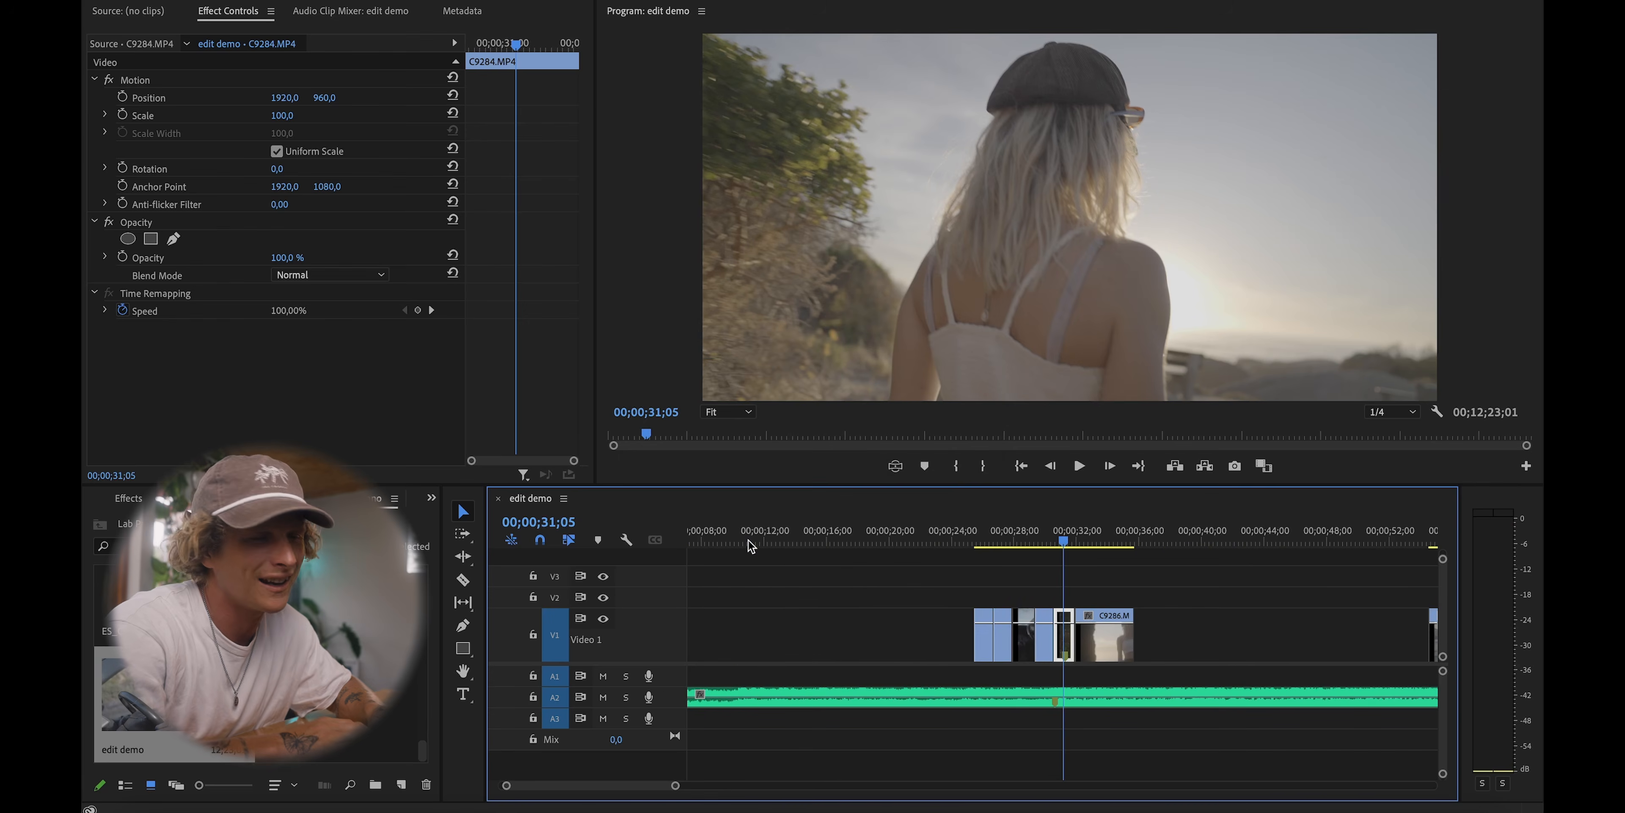
key(equal)
key(space)
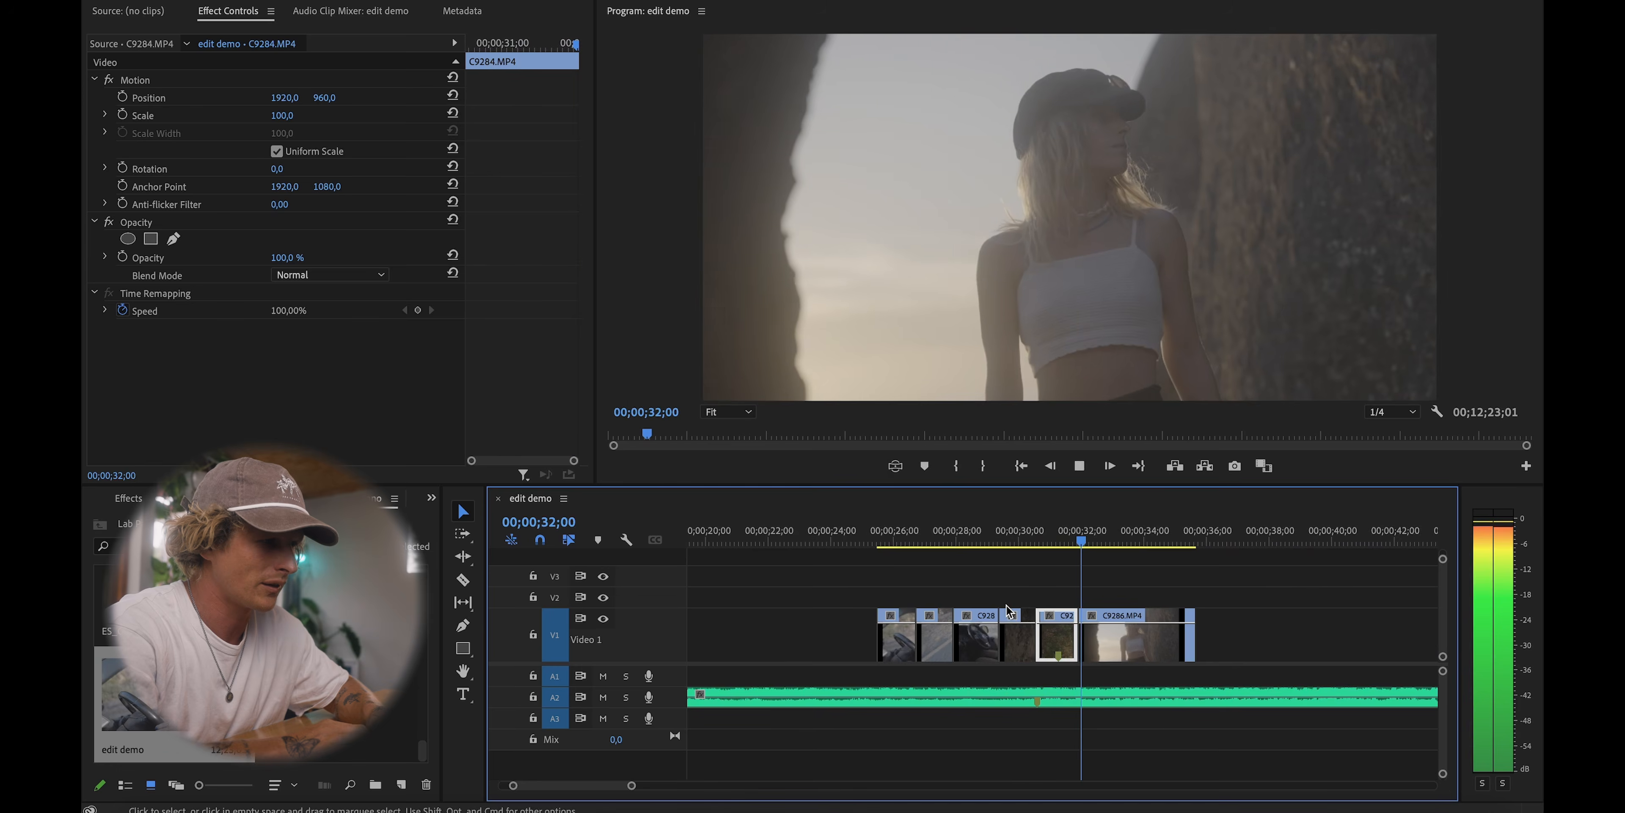
key(equal)
key(space)
Step: Trim about 10 frames off the start of C9286, close it up against C9284, and replay from C9284
click(1172, 615)
key(equal)
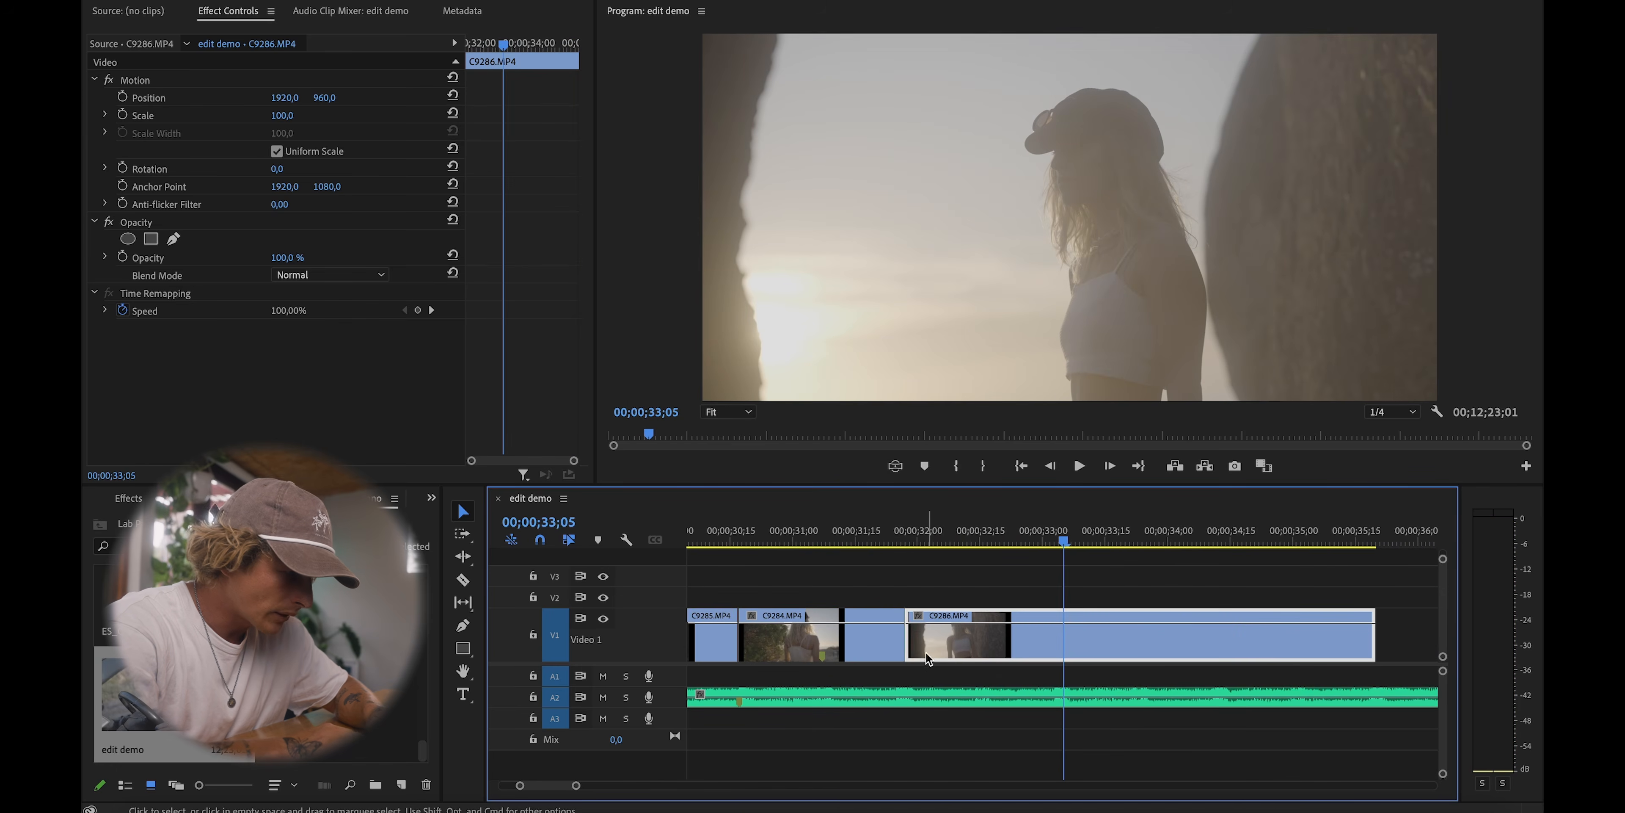
drag(927, 641, 969, 641)
click(900, 538)
key(space)
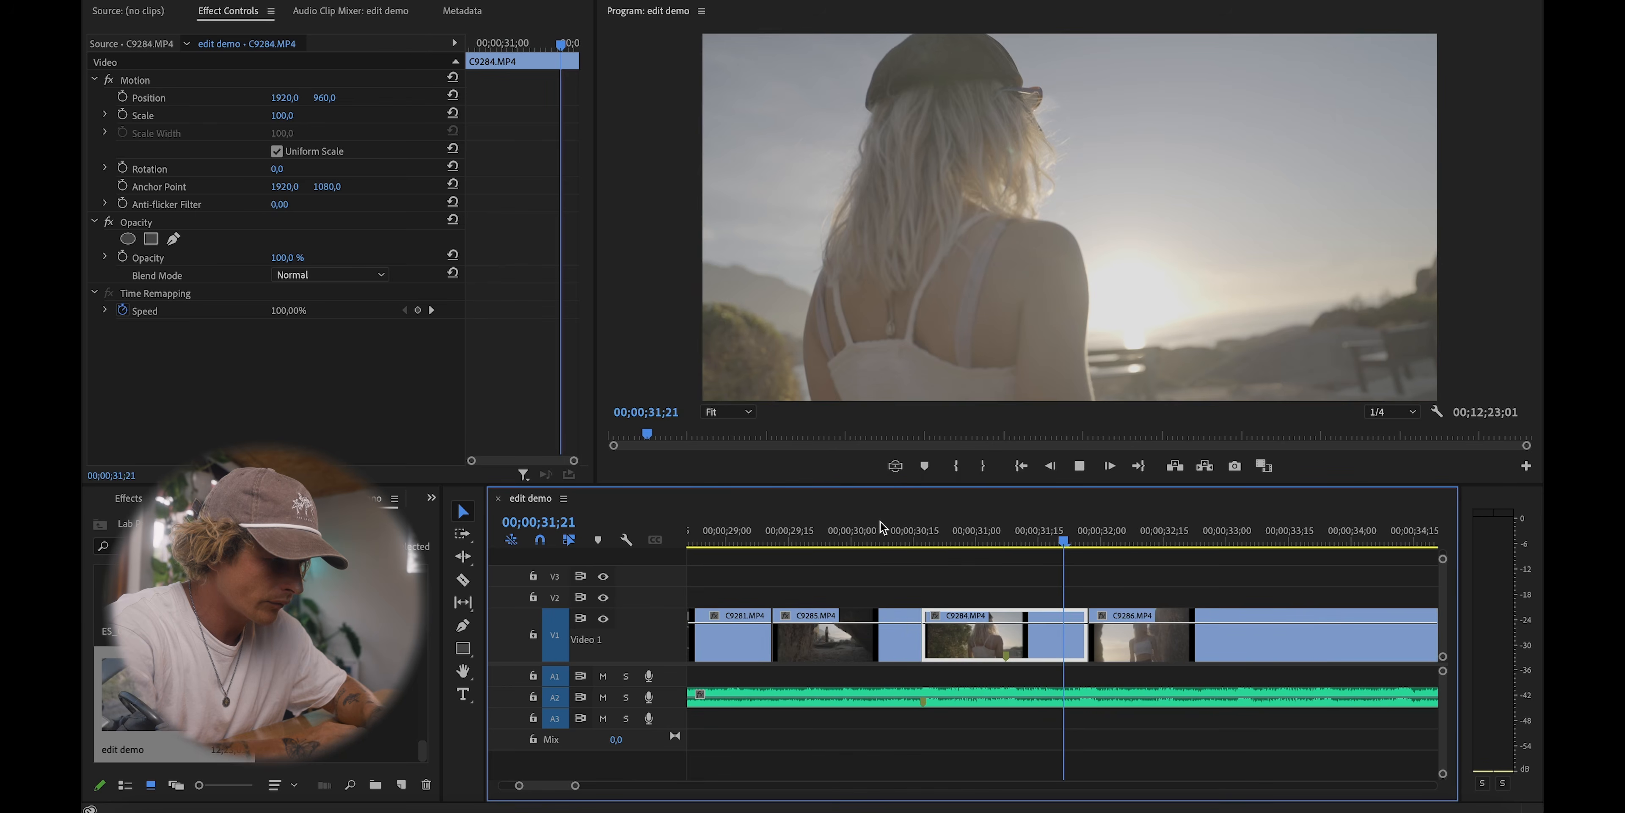
Step: Stop playback, split C9286 at 00;00;33;04, and delete the part after the cut
key(space)
key(ctrl+k)
click(1242, 655)
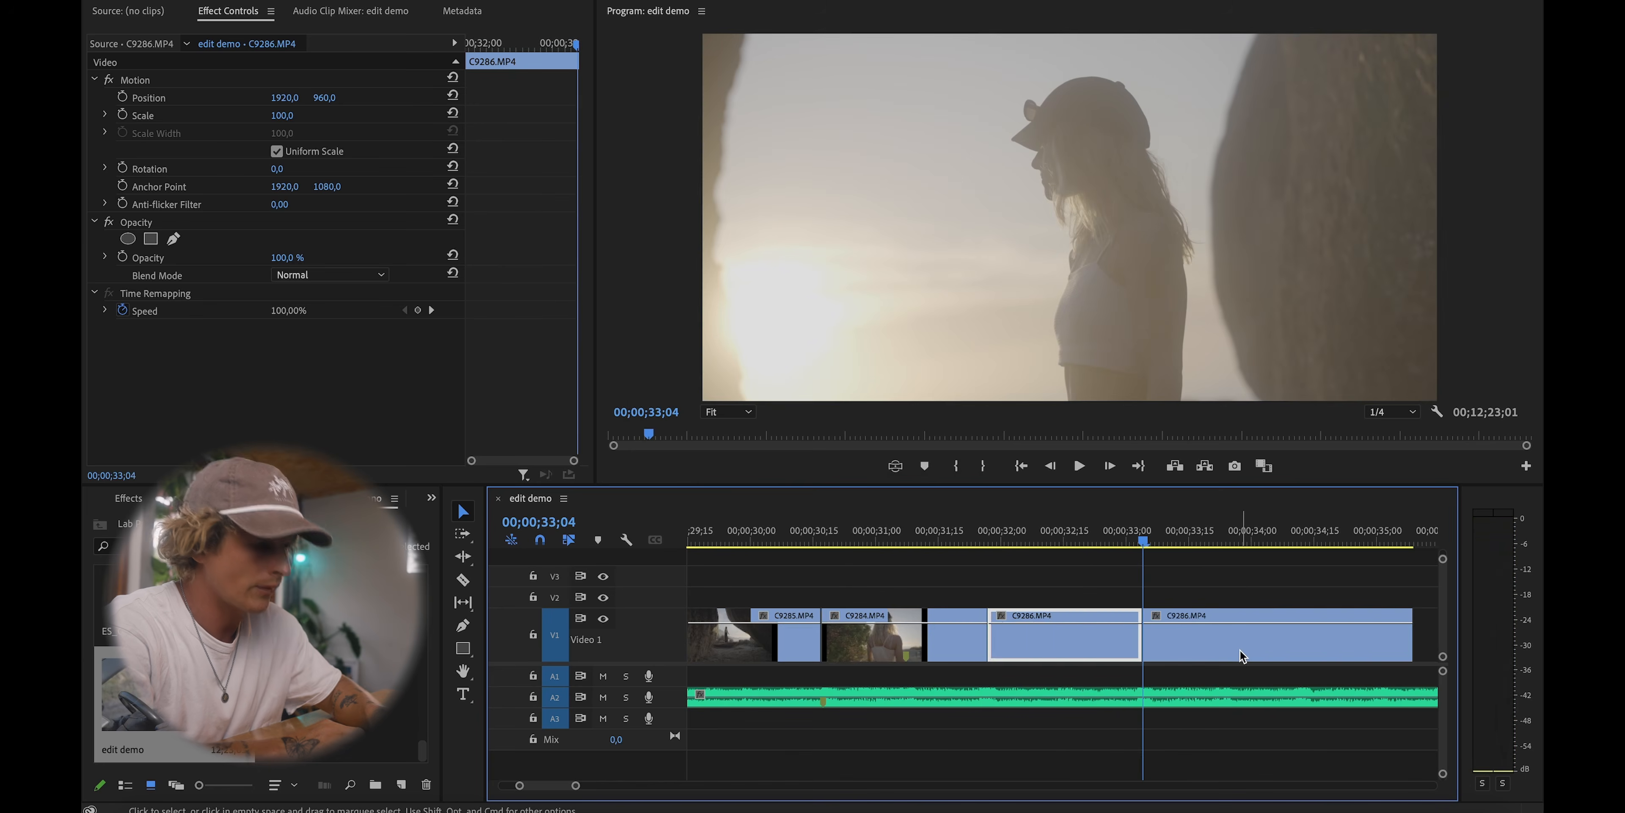
key(Delete)
Step: Preview the C9290 clips around 00;00;55 to 00;01;08, and move the C9290 flower shot directly after C9286
key(minus)
key(minus)
key(minus)
click(1428, 538)
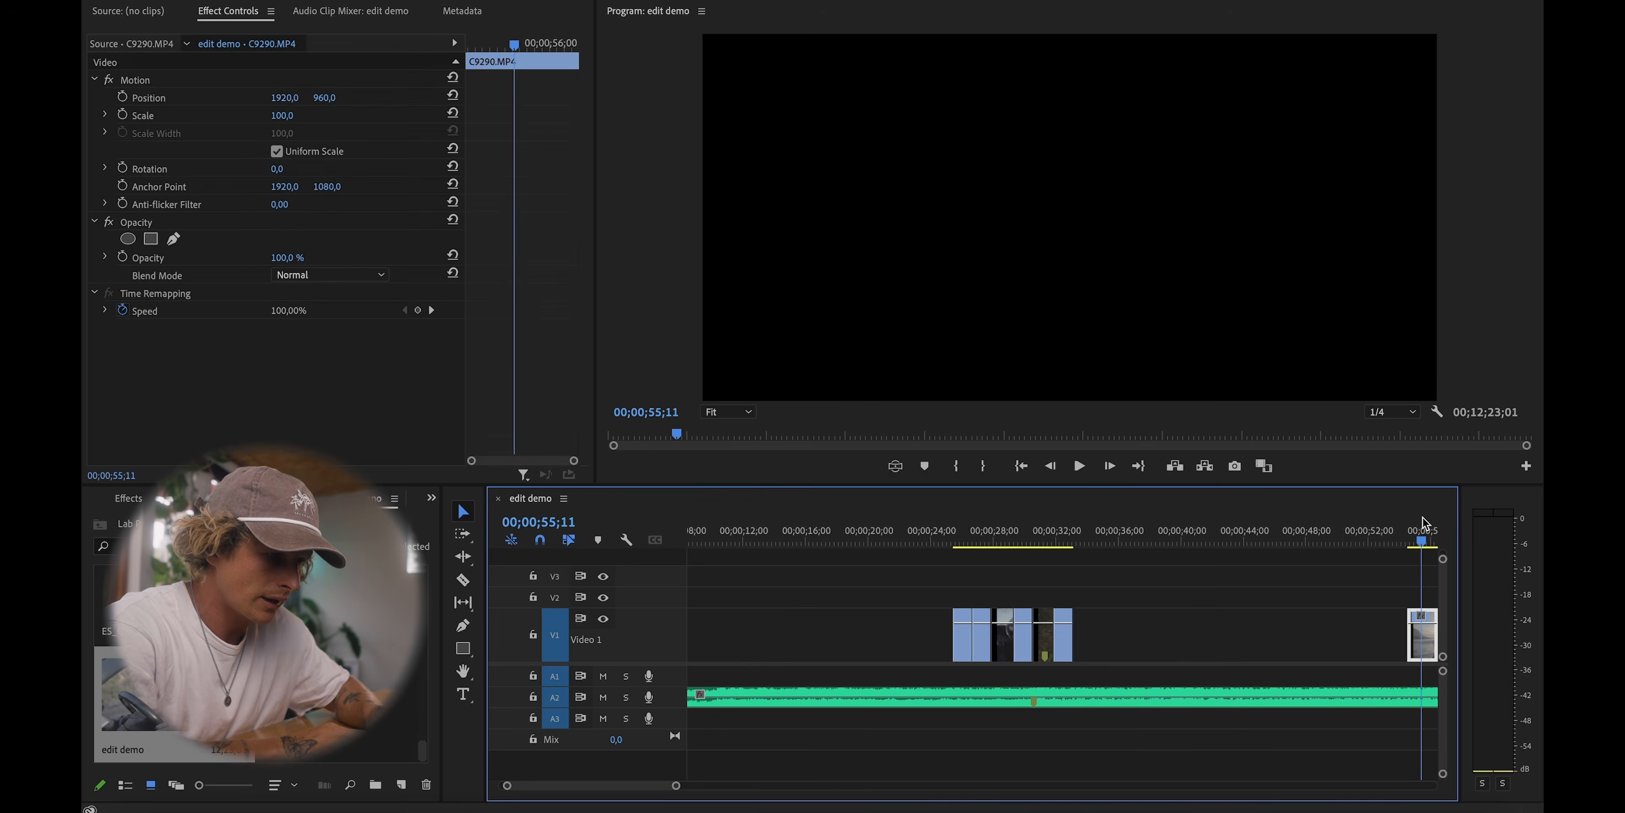
key(minus)
click(1085, 540)
key(equal)
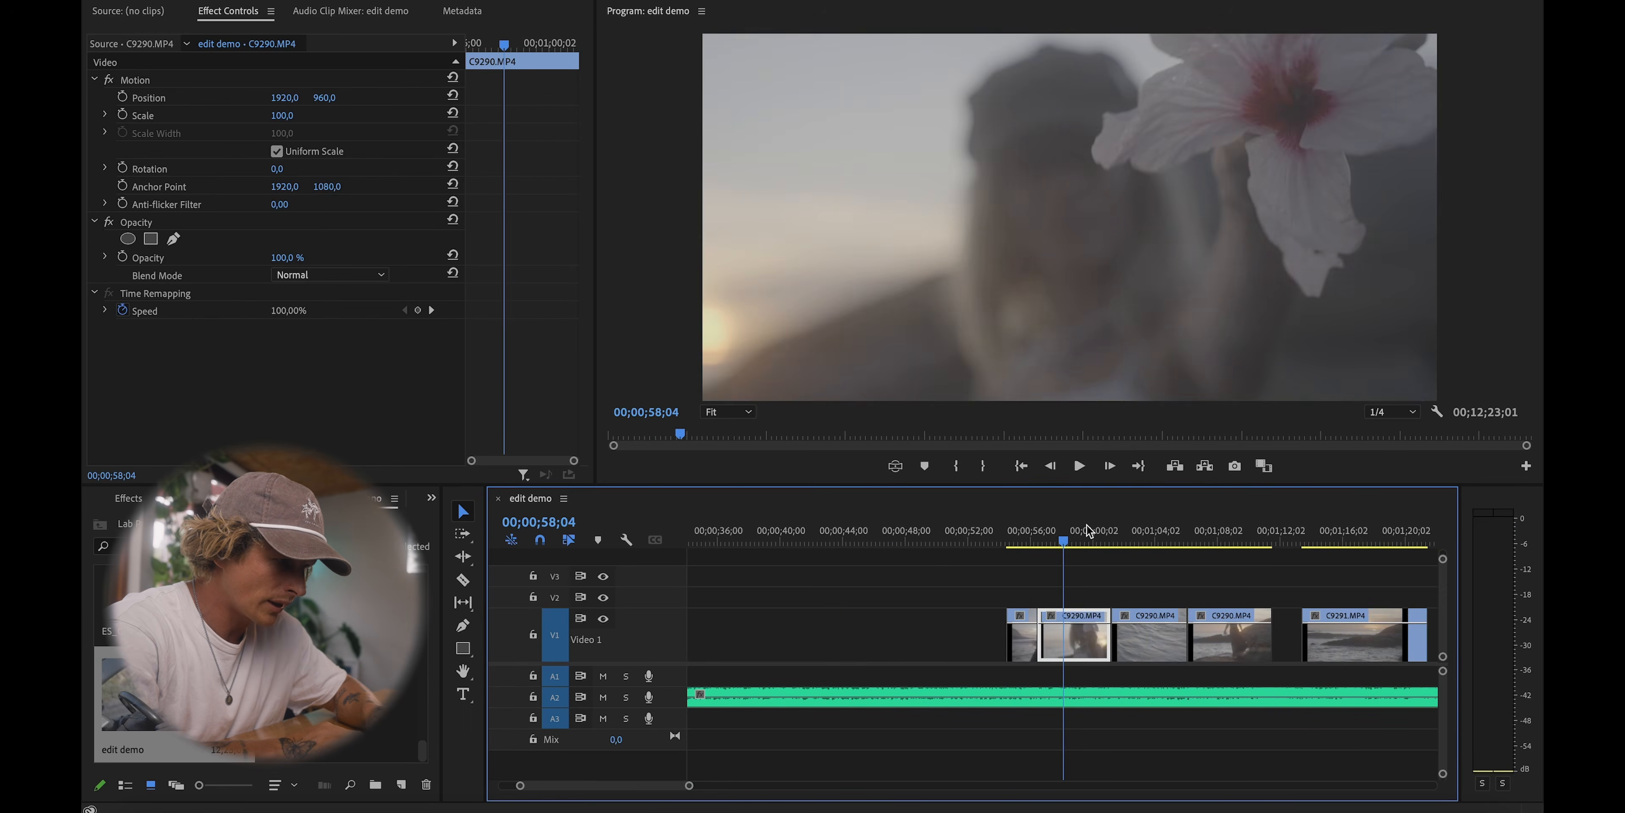
click(1145, 538)
key(minus)
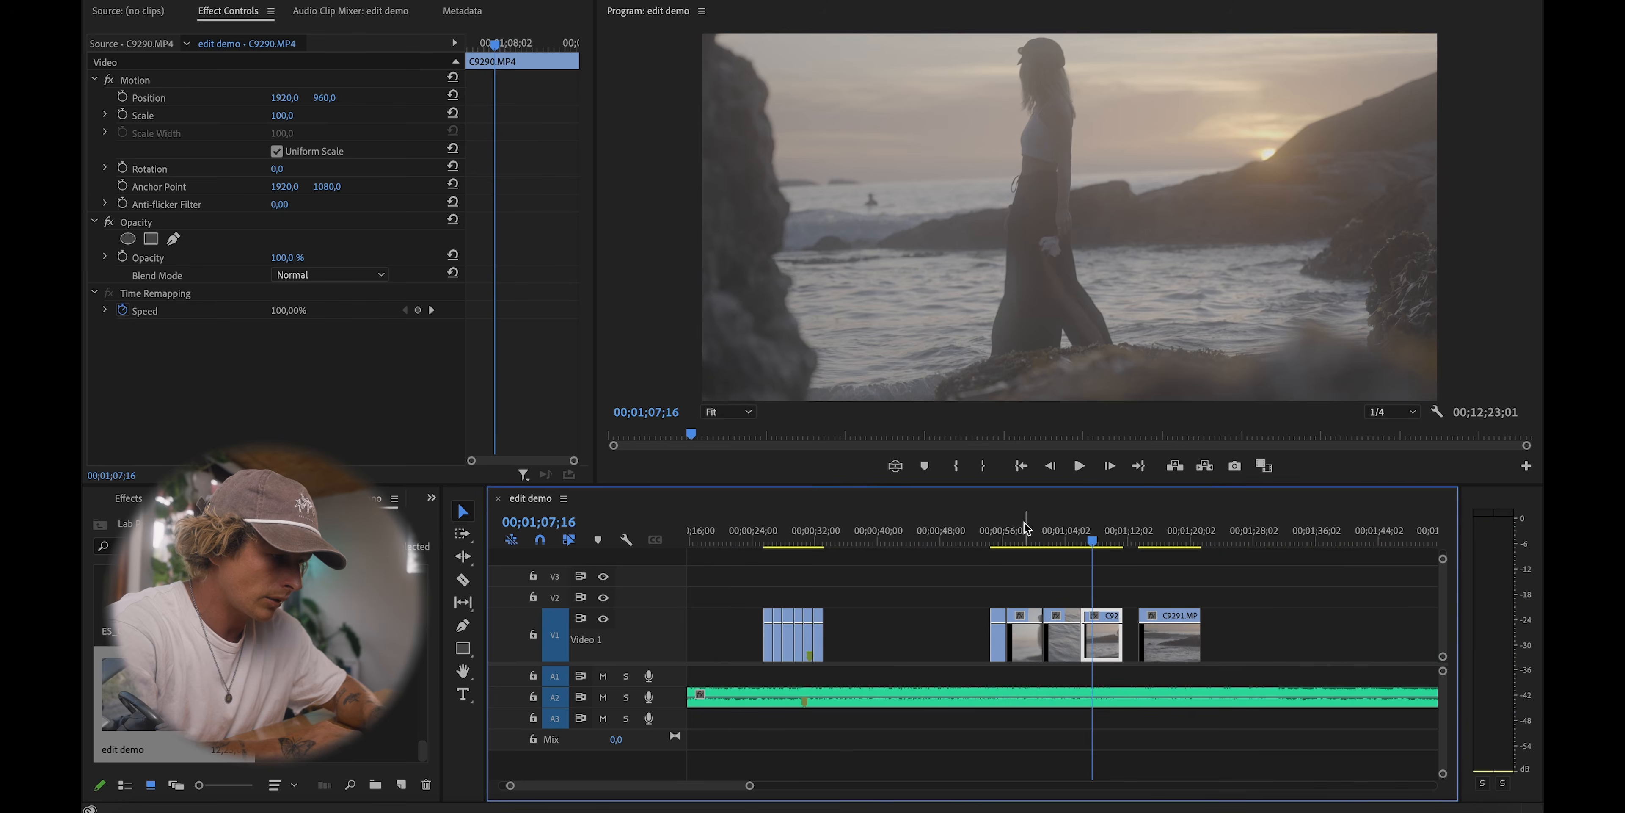
click(1018, 537)
drag(1009, 648, 826, 647)
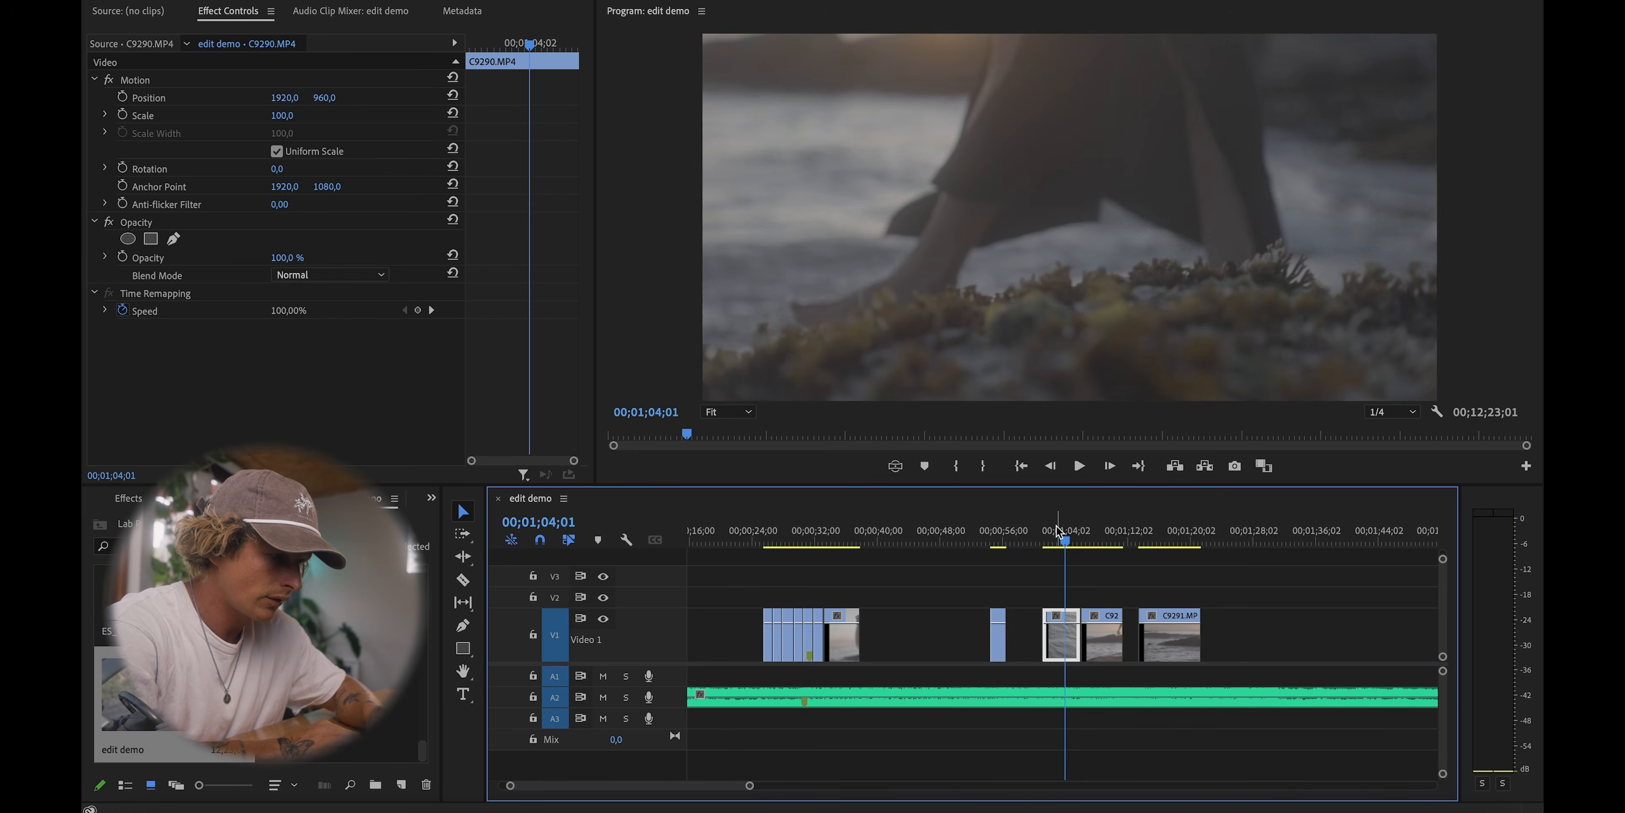
Step: Play the C9290 clip near 00;01;03 and trim its start to the walking feet, at about 00;01;04;00
drag(1052, 532, 1063, 532)
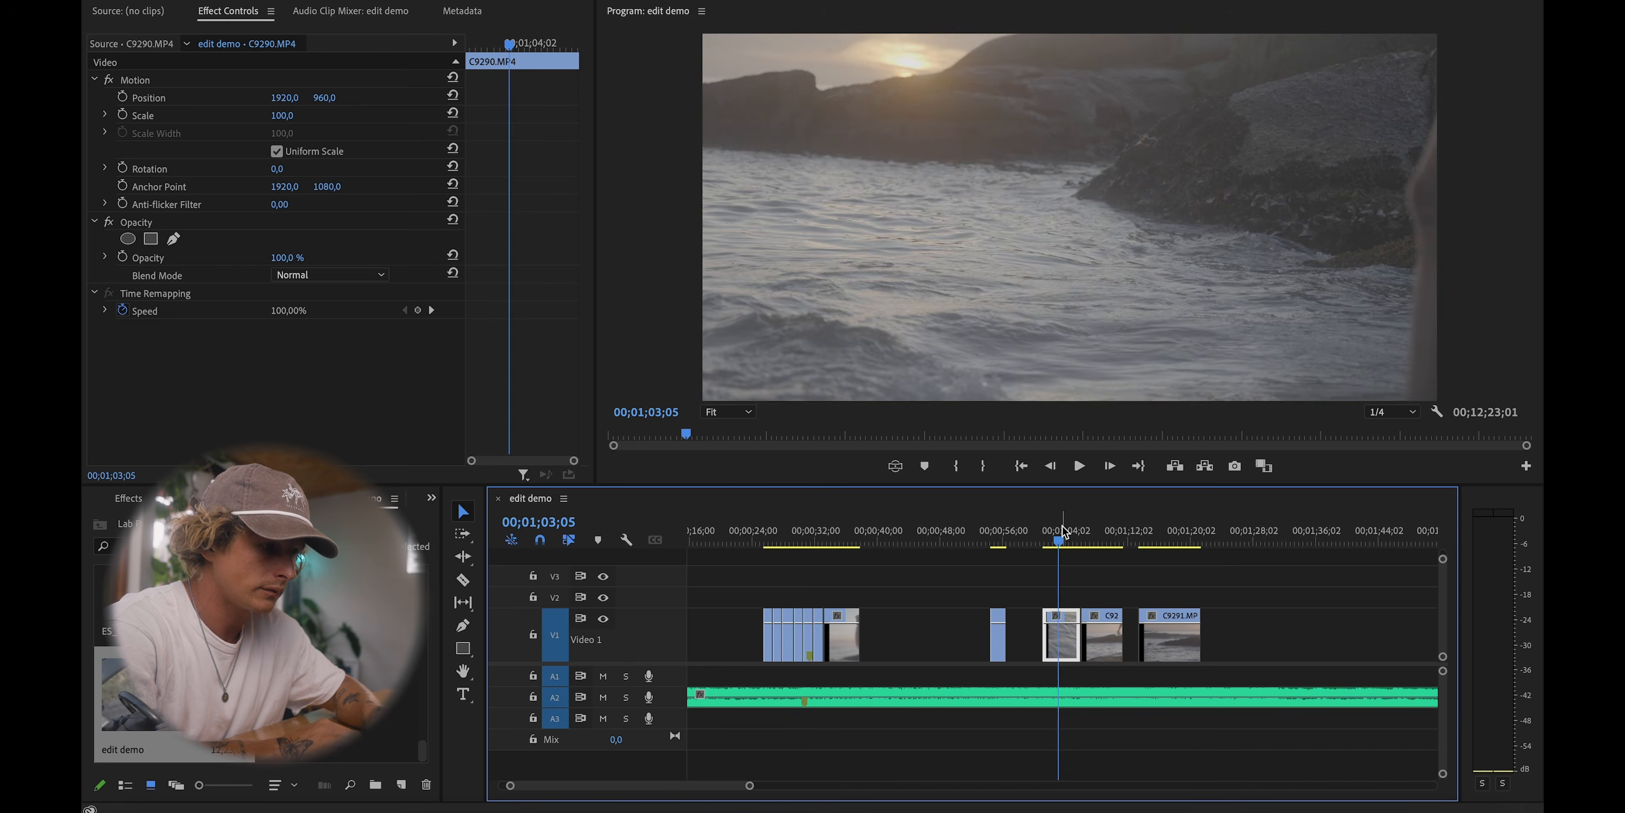
key(equal)
key(equal)
key(equal)
key(space)
key(space)
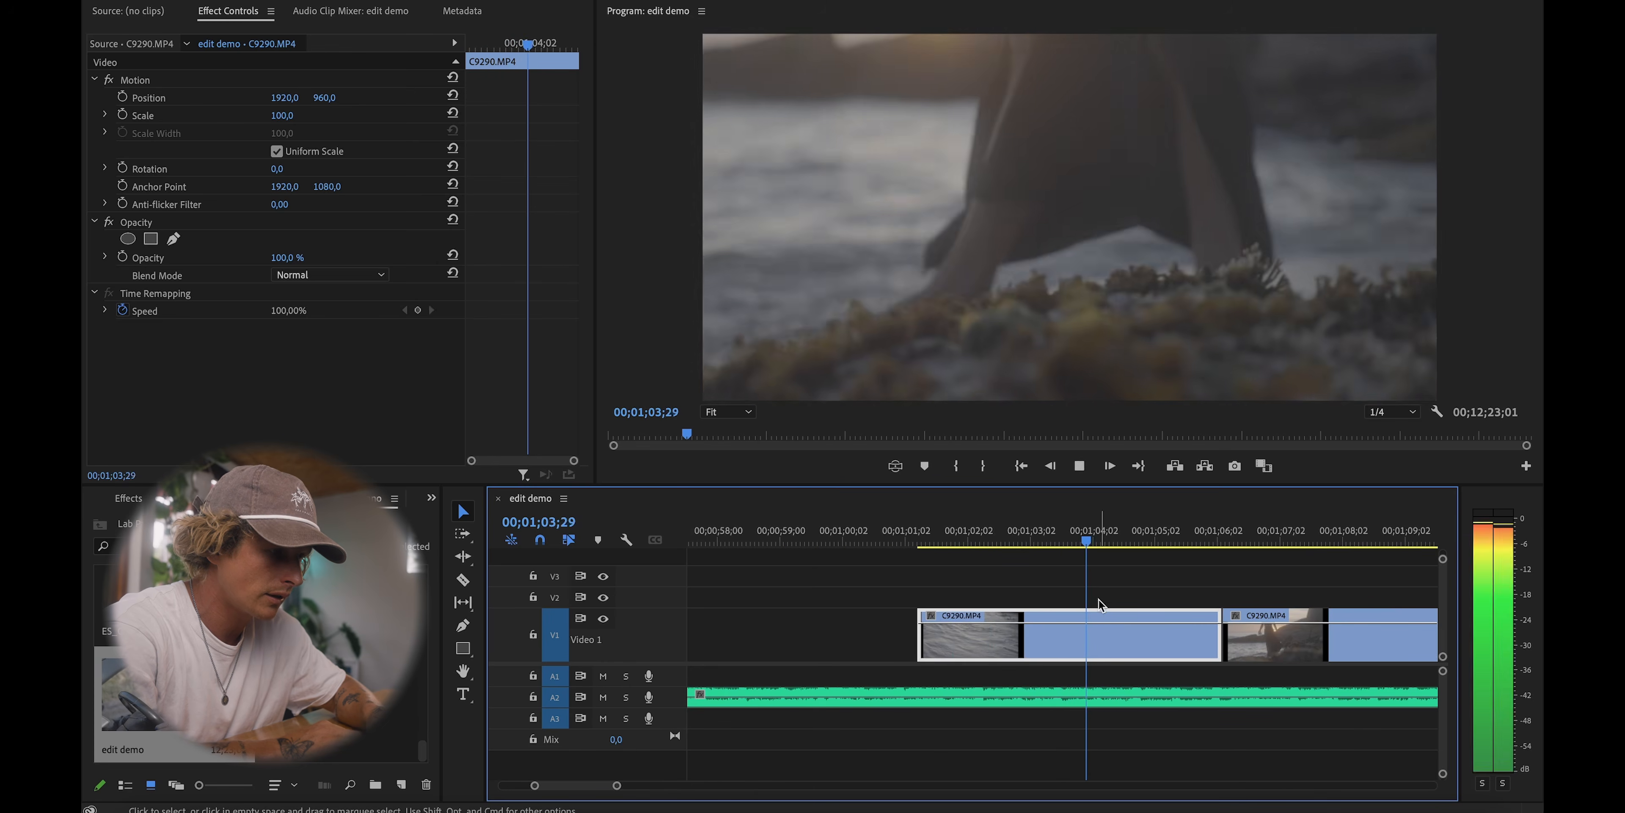
drag(1083, 642, 1082, 643)
key(minus)
key(minus)
key(minus)
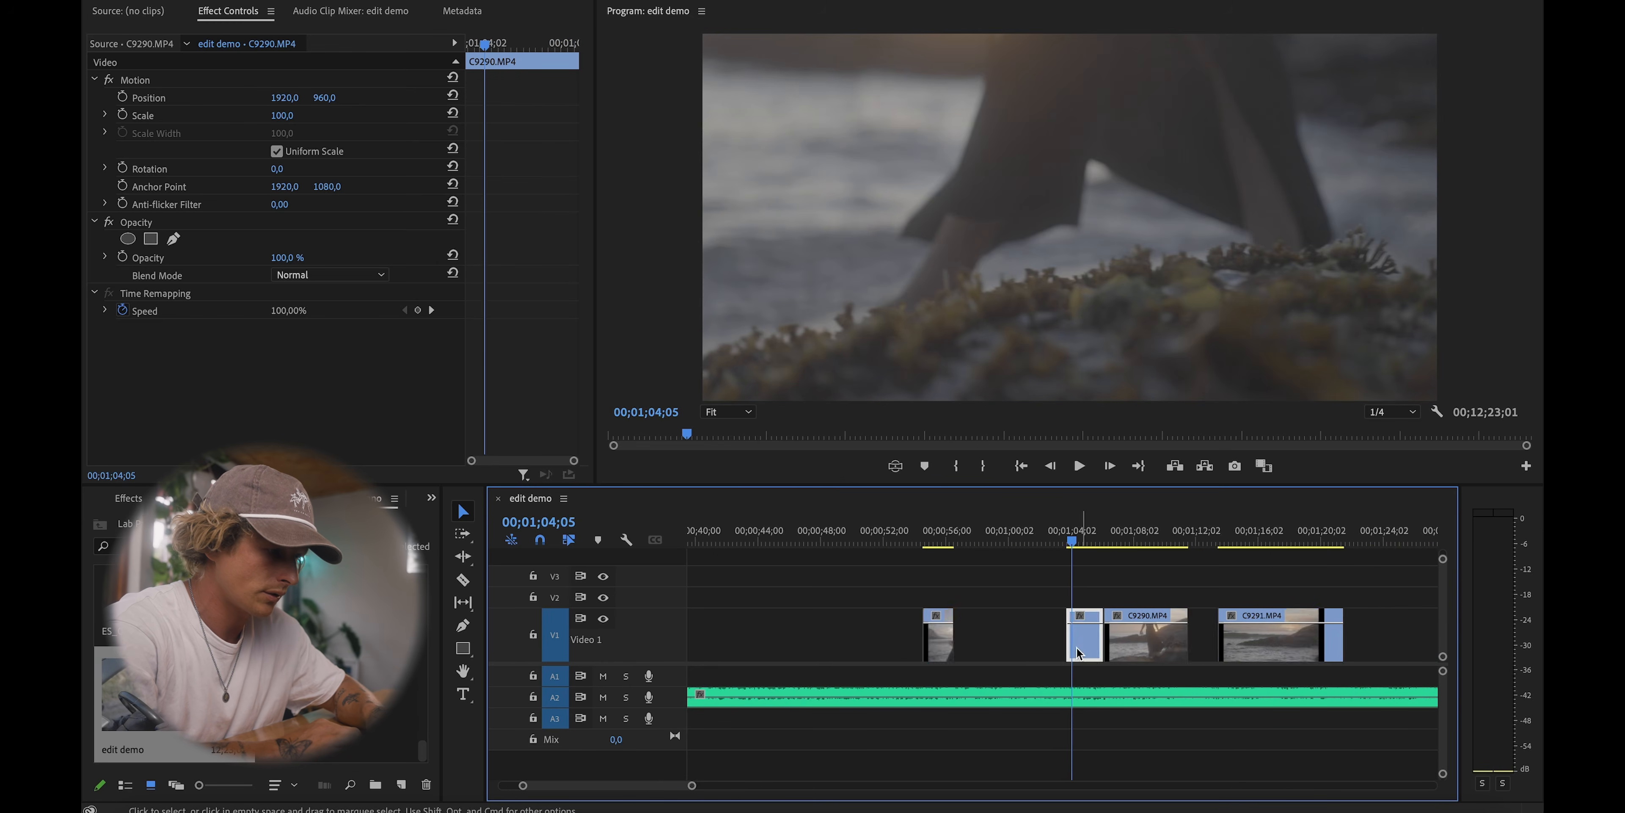
Step: Shift the C9290 flower shot to about 00;00;39;05, and place the trimmed walking-feet clip before it at about 00;00;35;00
click(845, 528)
key(equal)
key(equal)
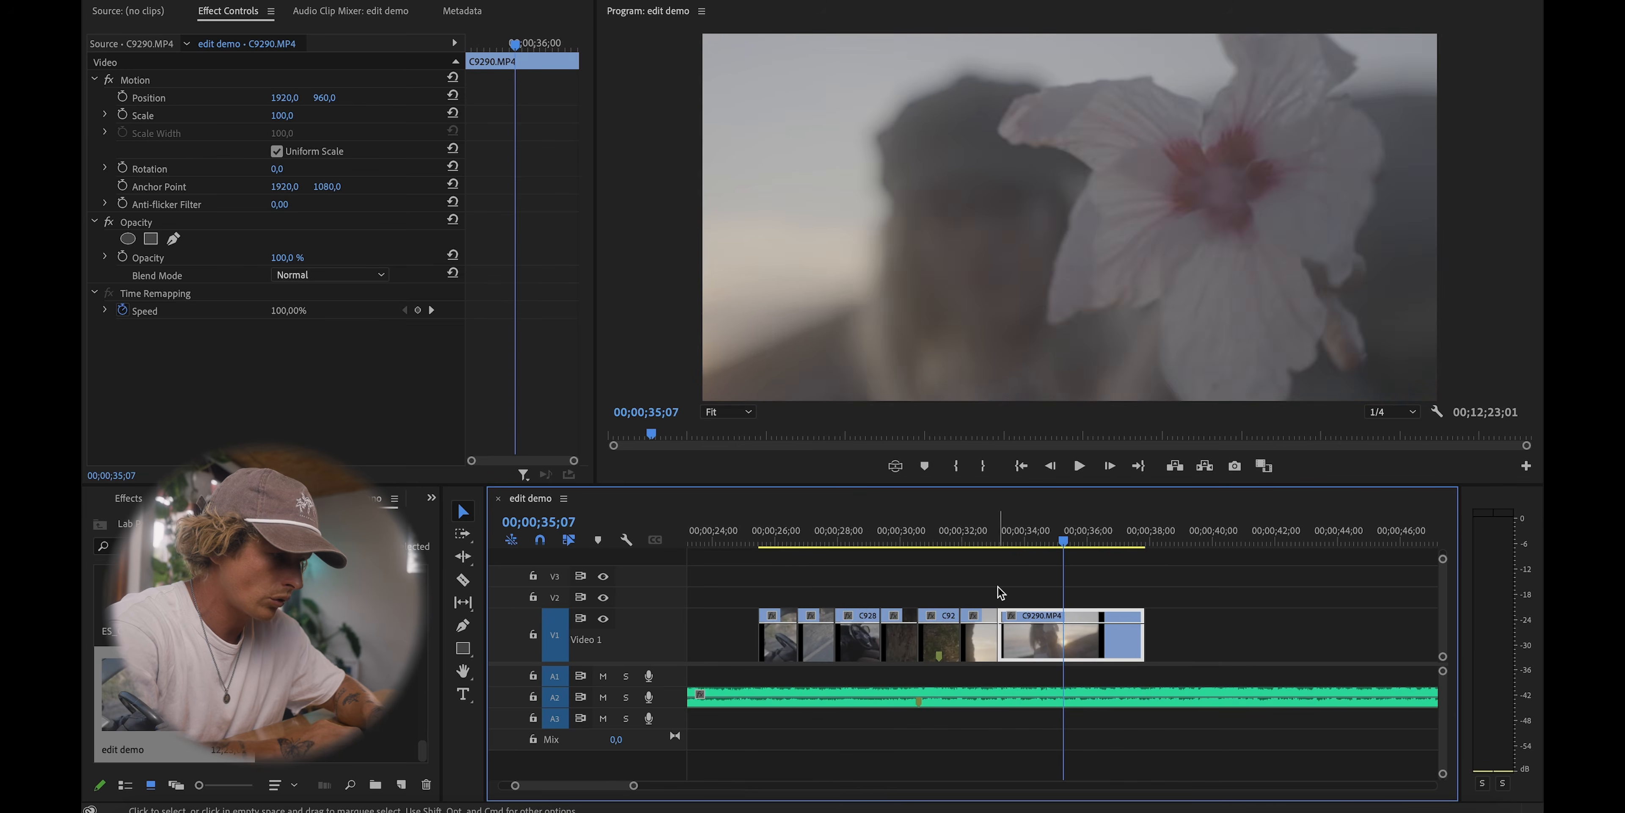
drag(1085, 639, 1254, 635)
key(minus)
key(minus)
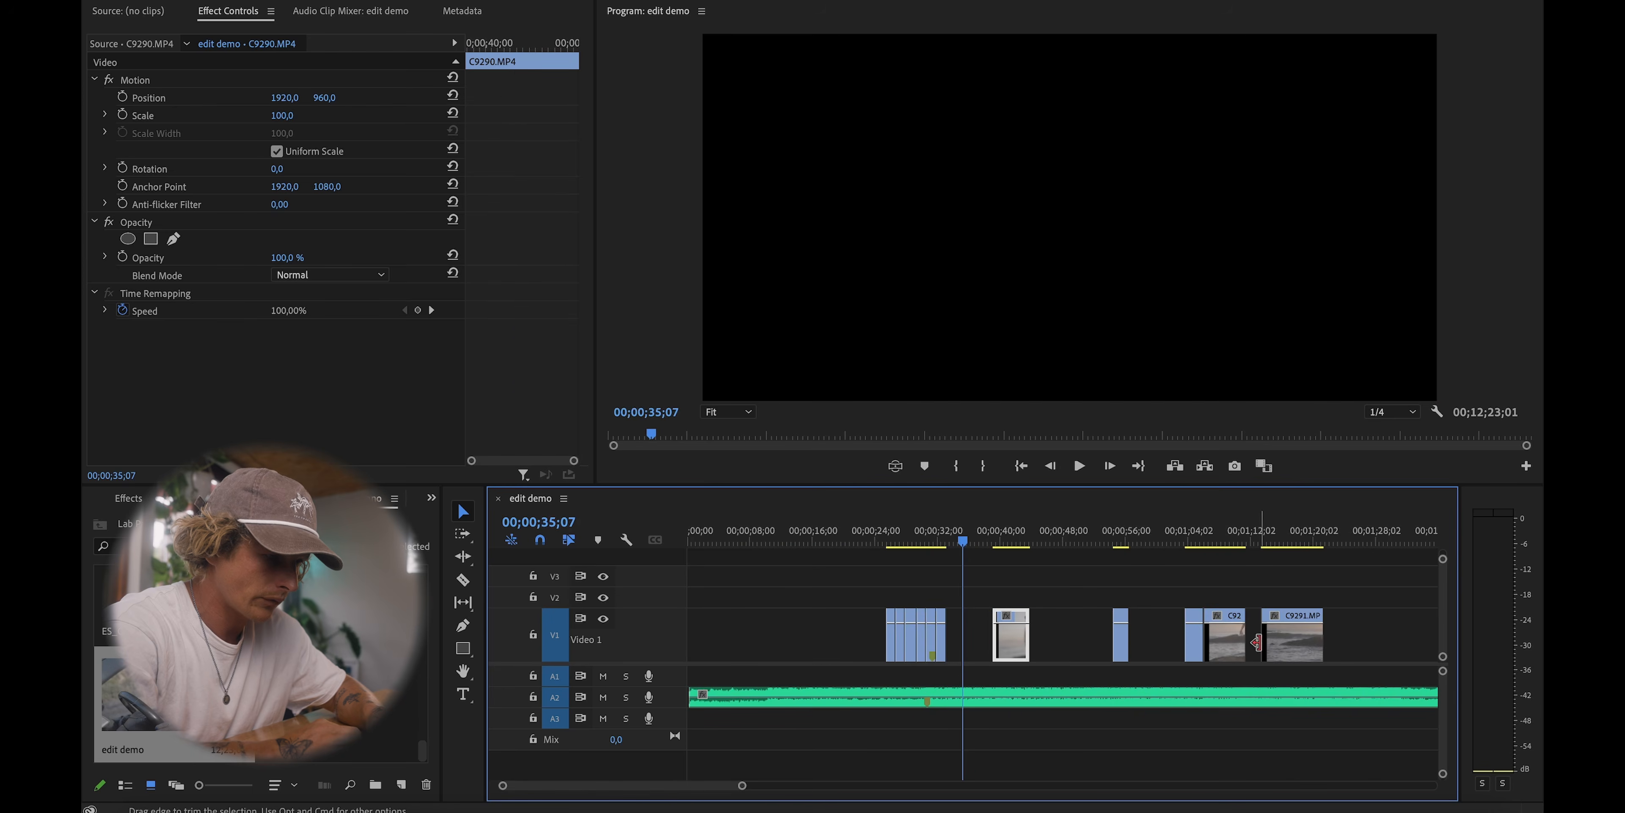
click(1185, 535)
drag(1196, 643, 1048, 642)
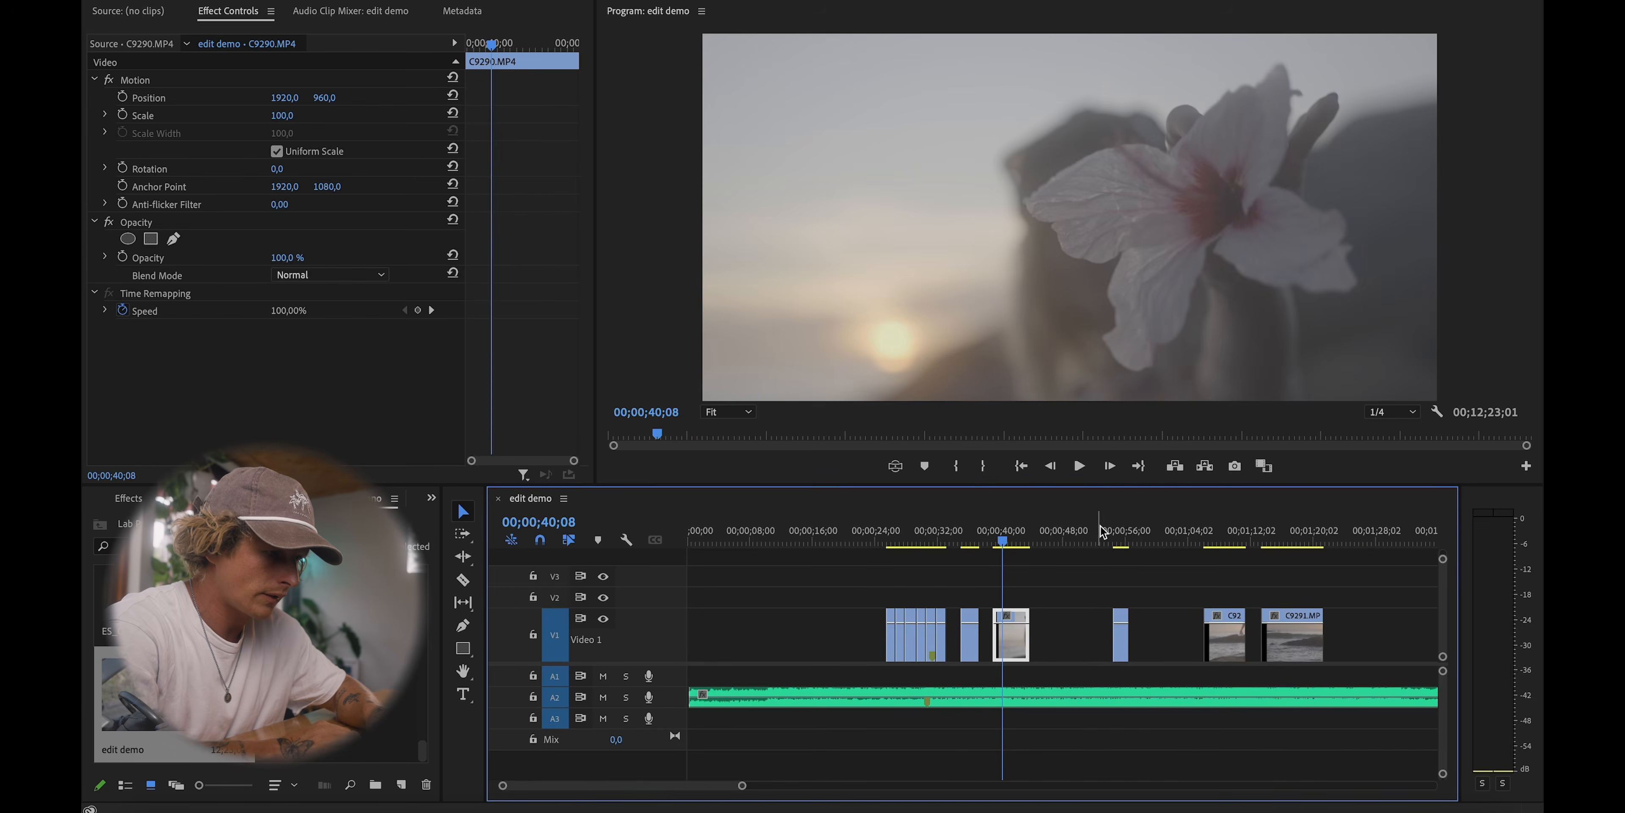
Step: Look through the remaining C9290 and C9291 clips after 00;01;07, and play the C9290 flower shot from about 00;00;40;21
click(1118, 535)
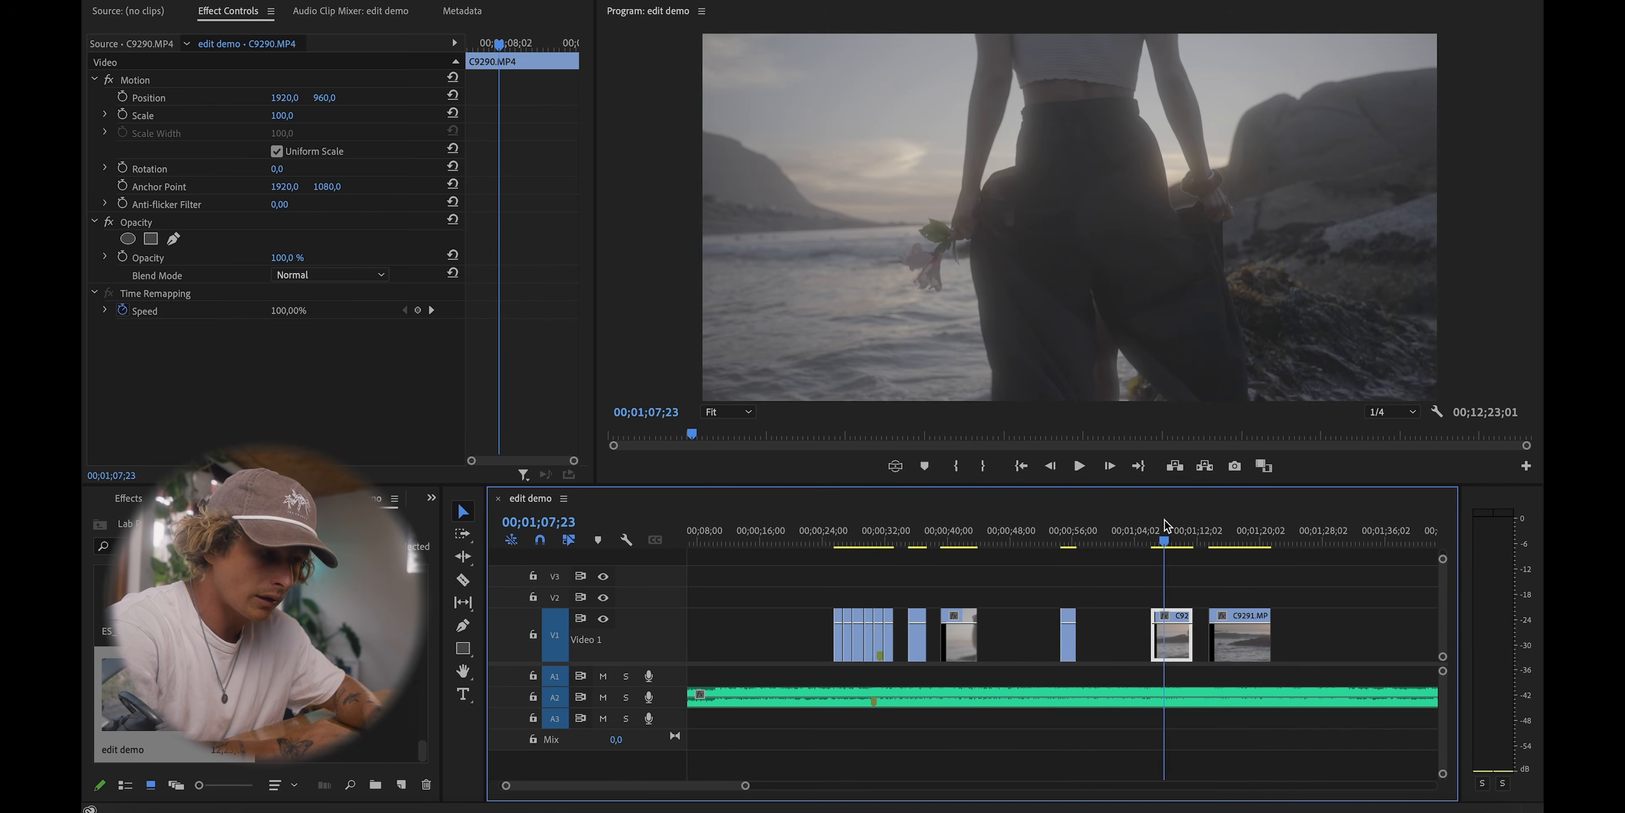
key(=)
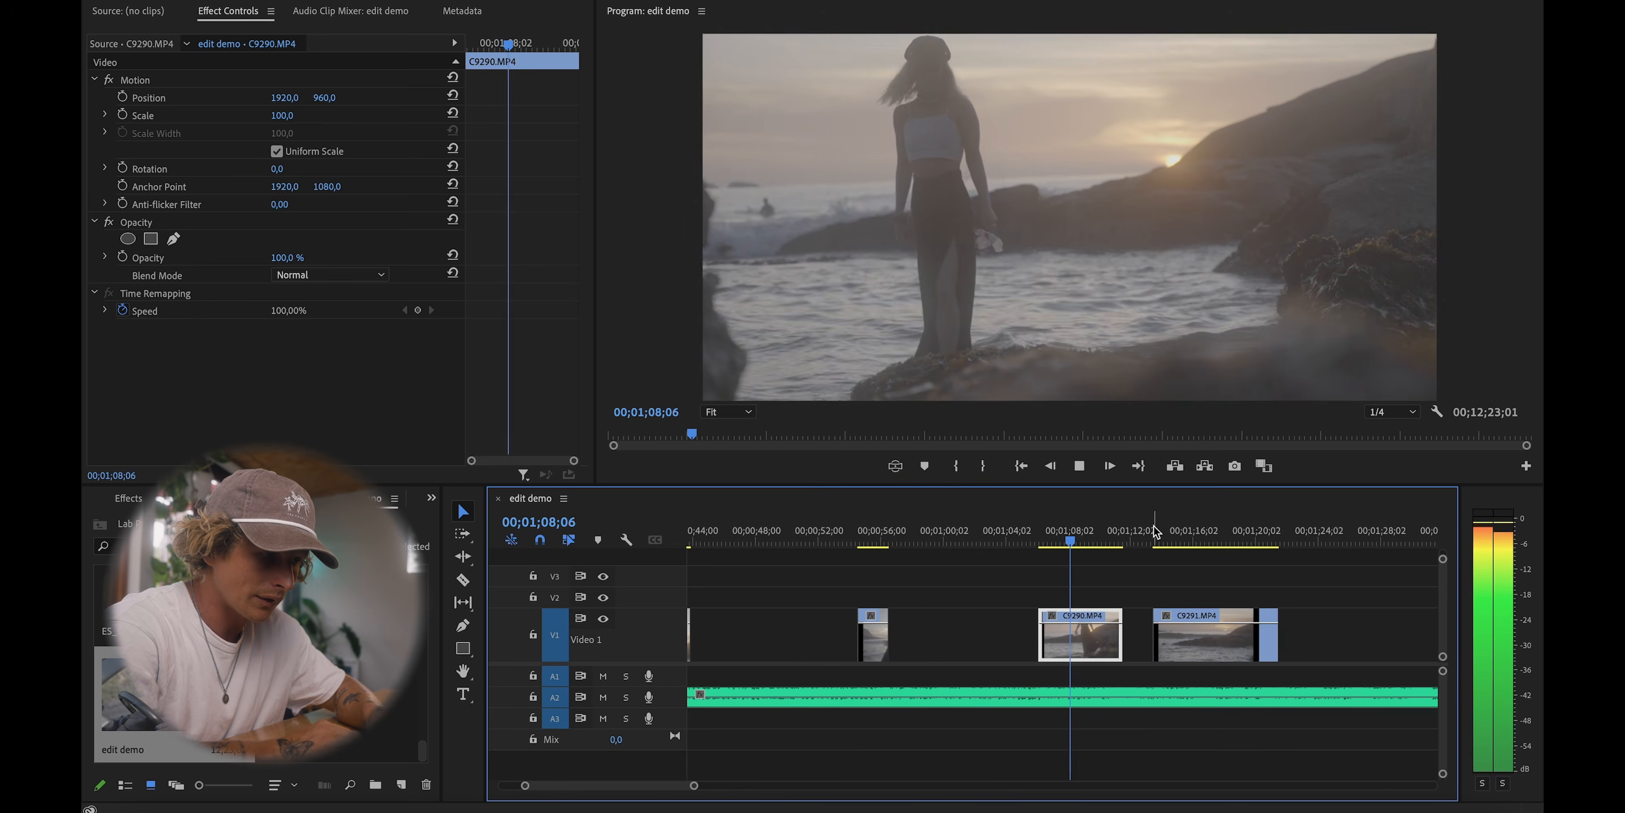
click(1165, 527)
key(minus)
key(minus)
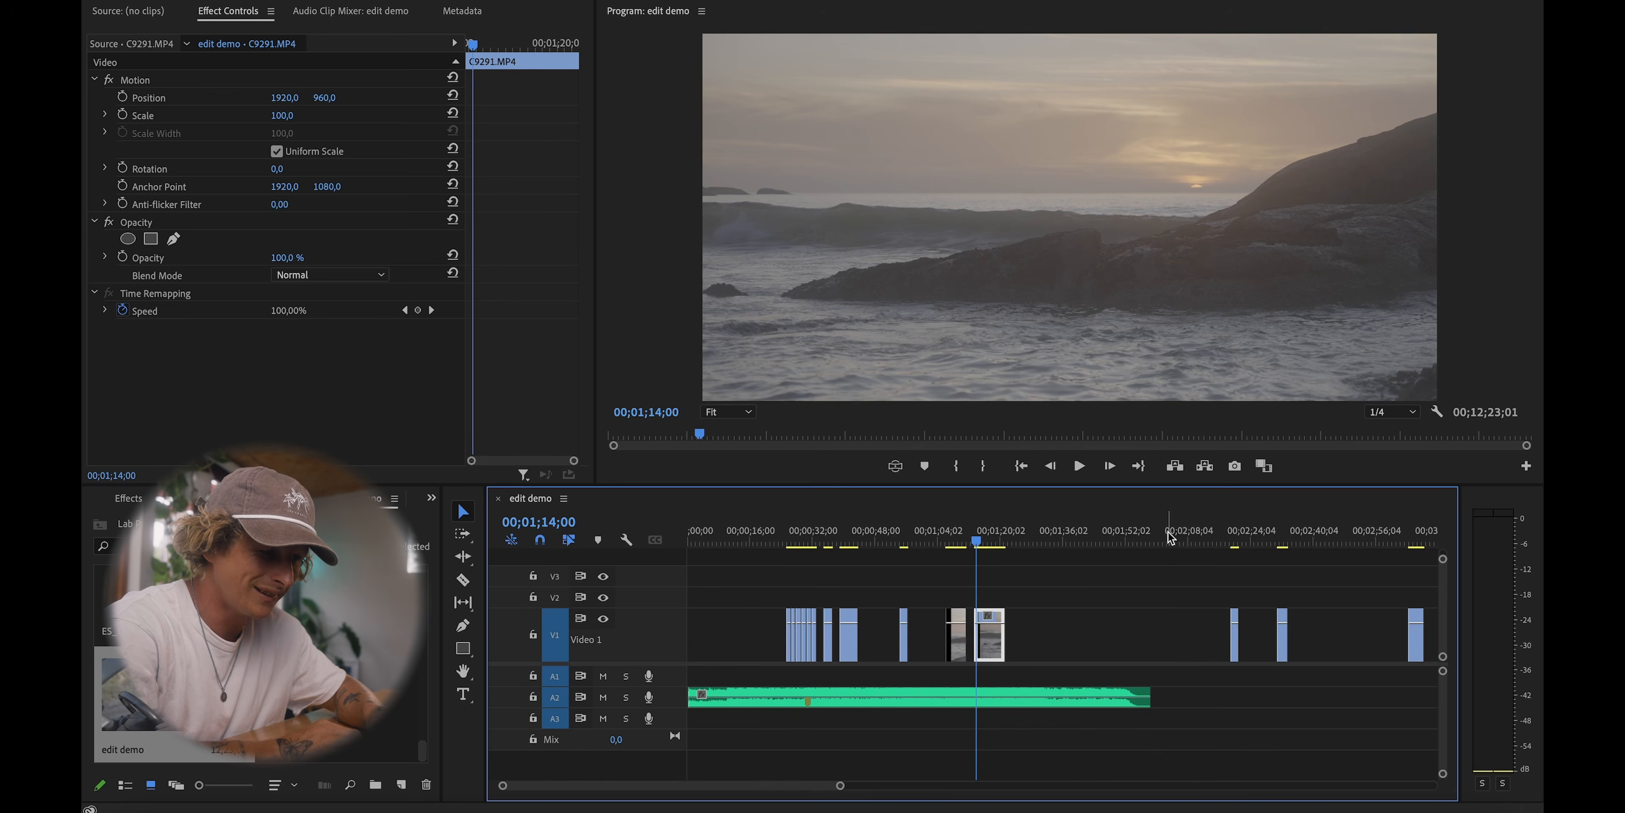
key(minus)
drag(925, 607, 949, 638)
click(768, 532)
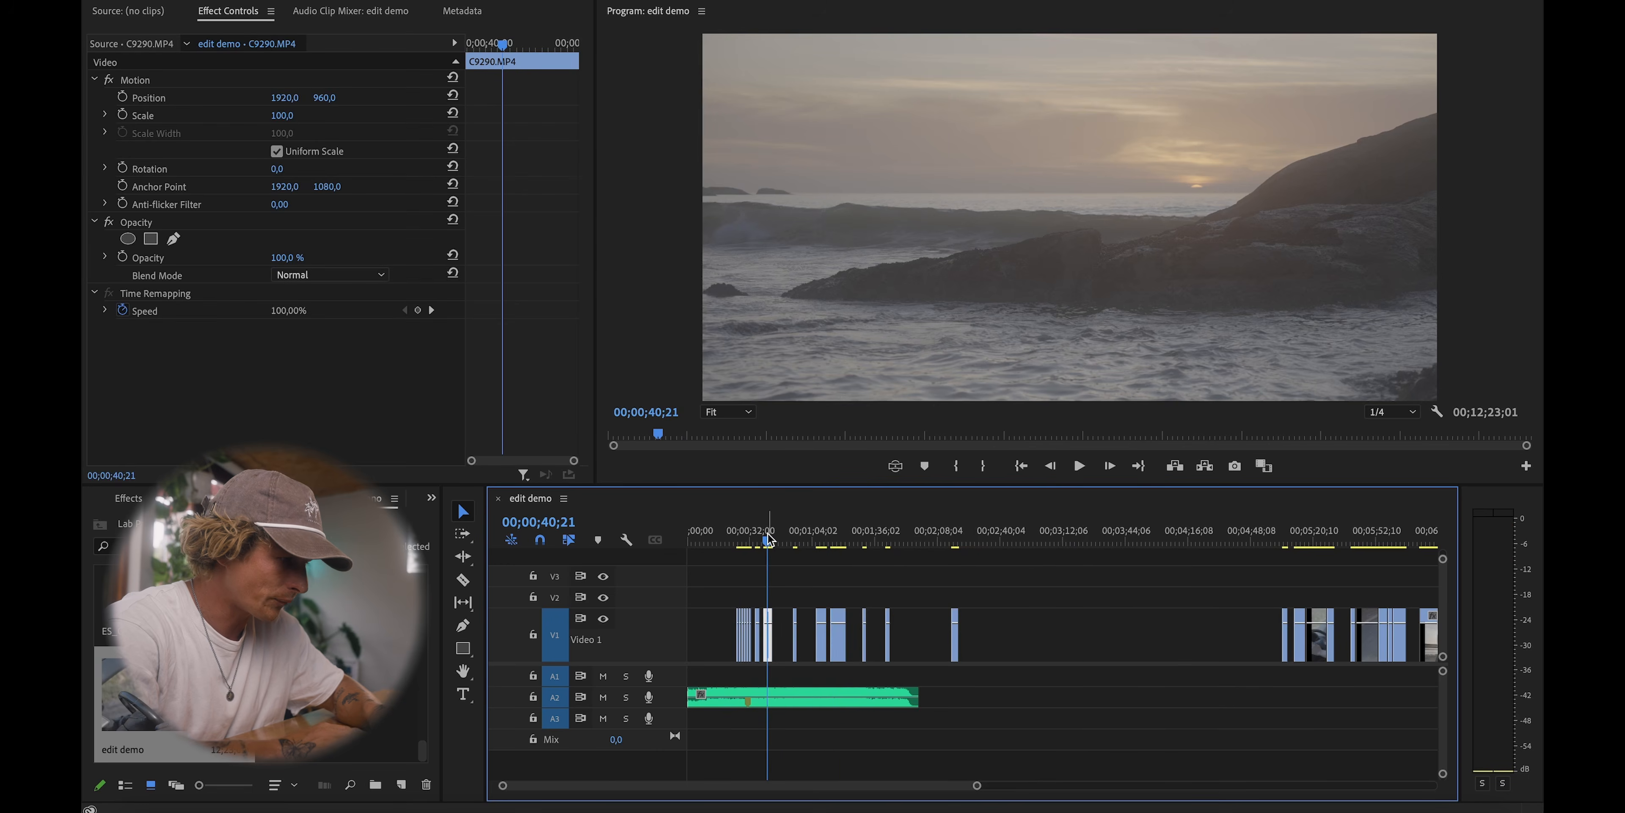
key(space)
key(equal)
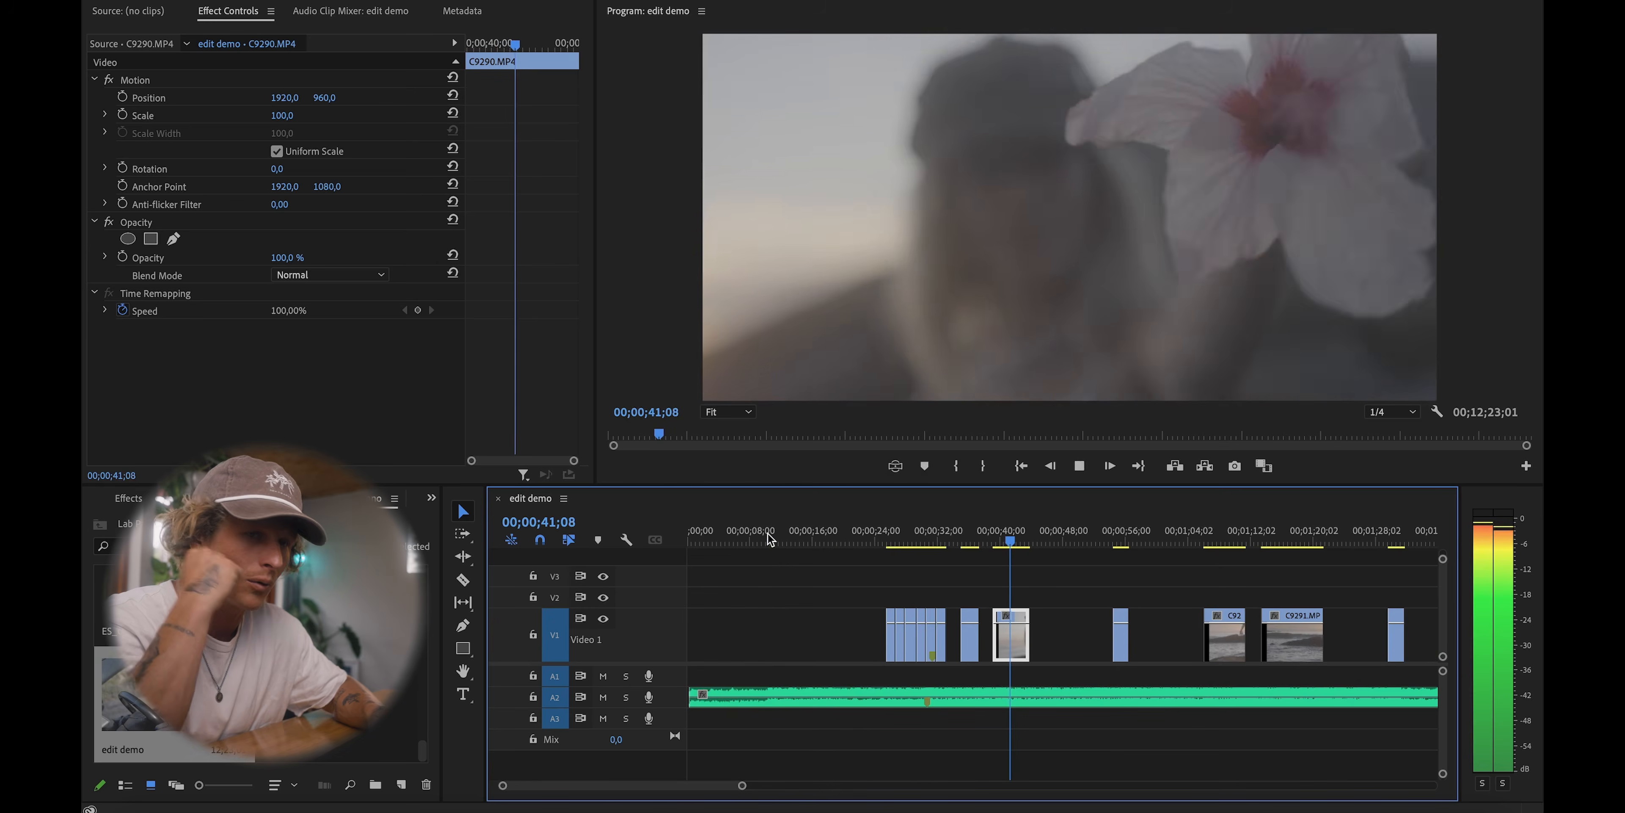
key(equal)
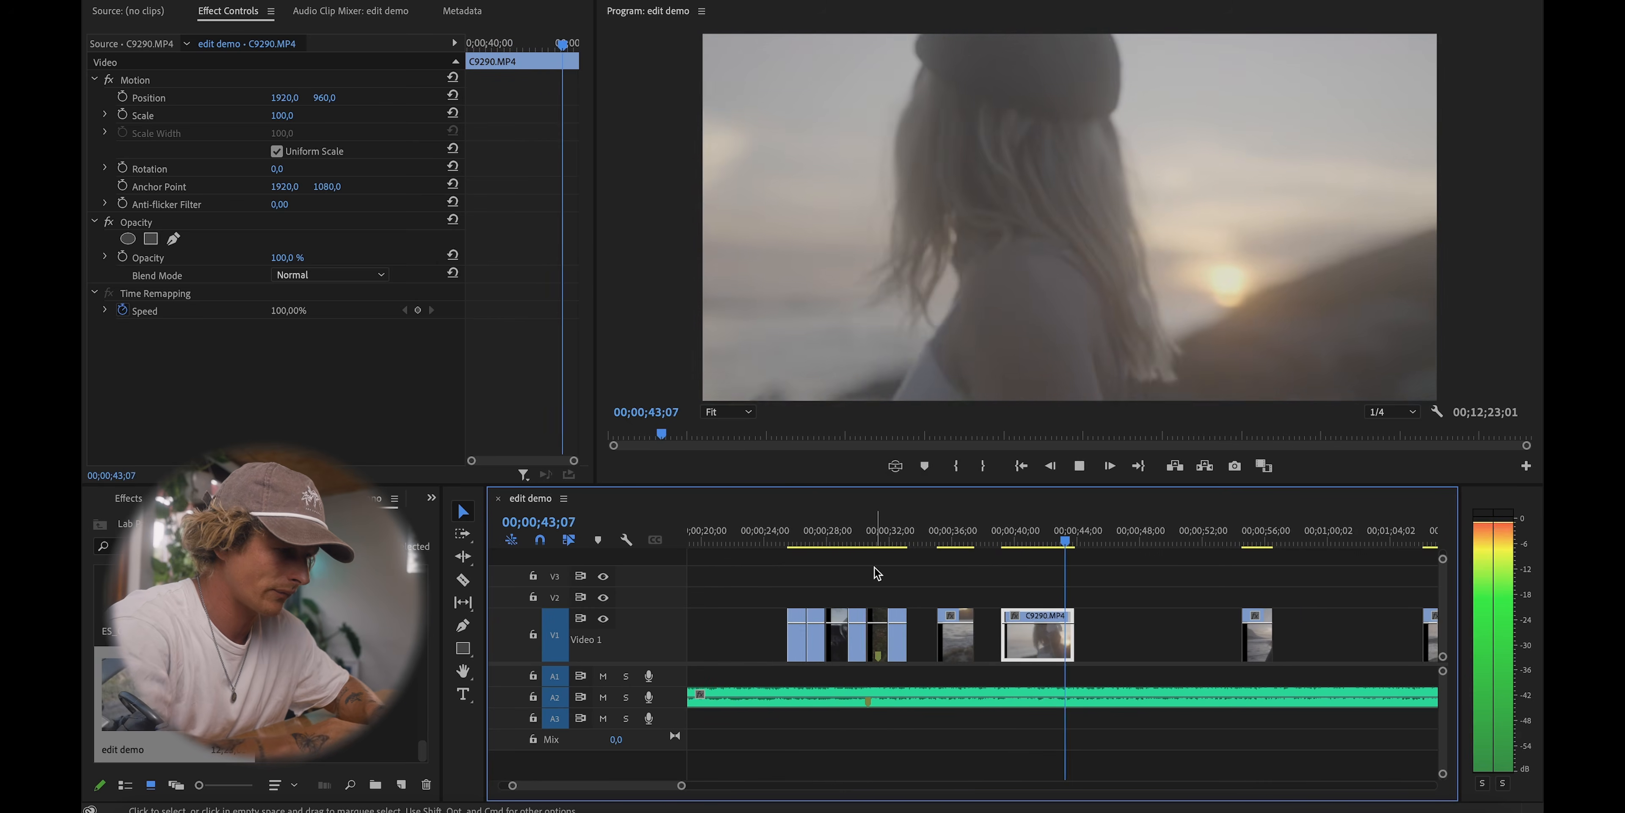
key(space)
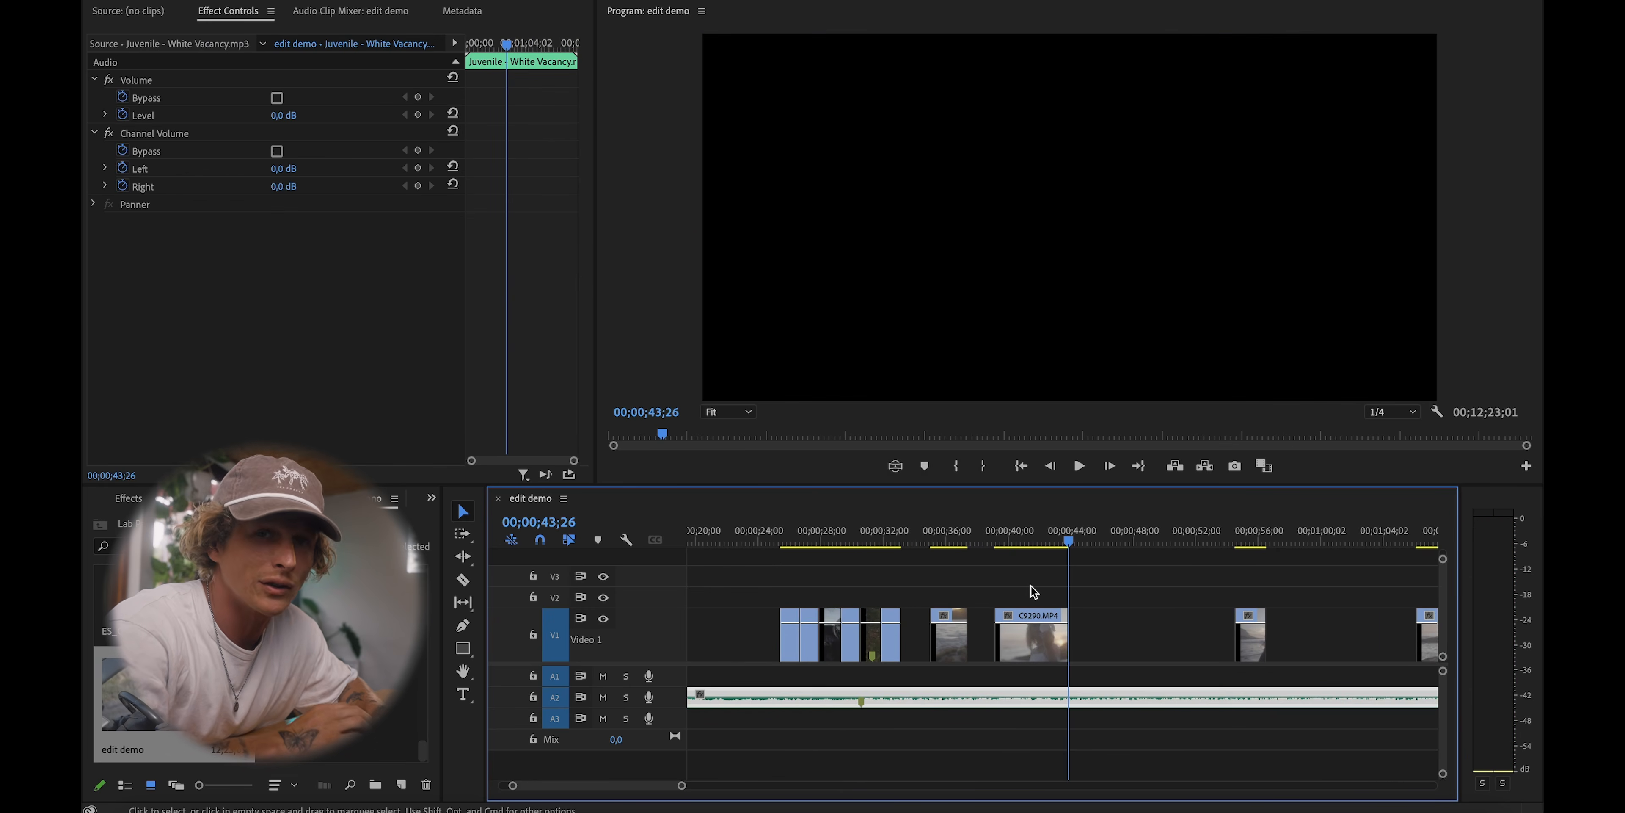
Step: Play from C9286 into the gap, move the C9290 walking-feet clip directly after C9286, and play back the cut
click(888, 535)
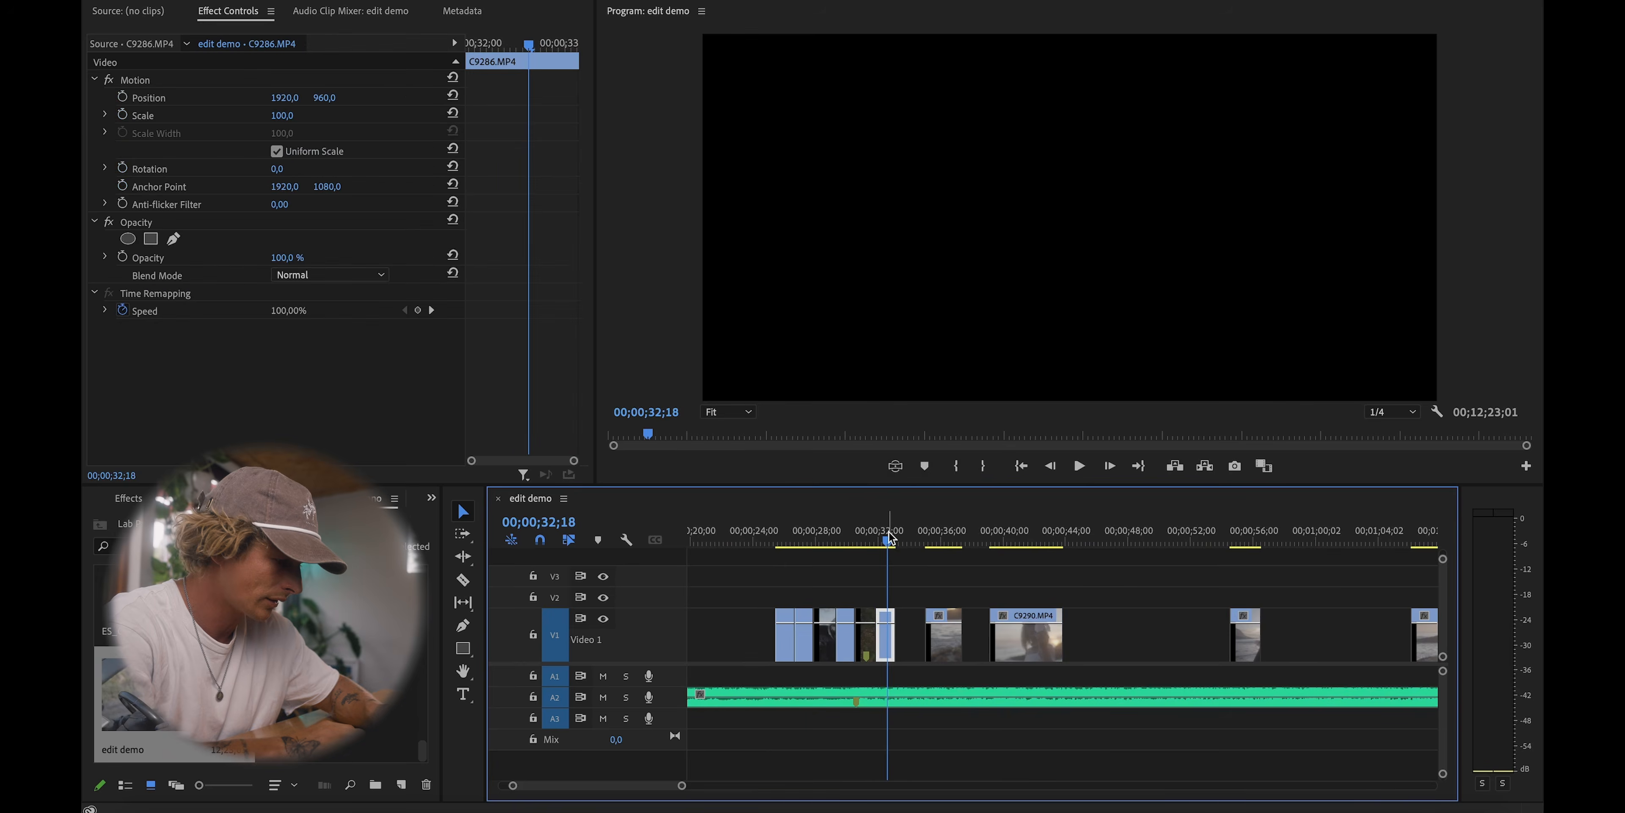
key(space)
key(equal)
key(equal)
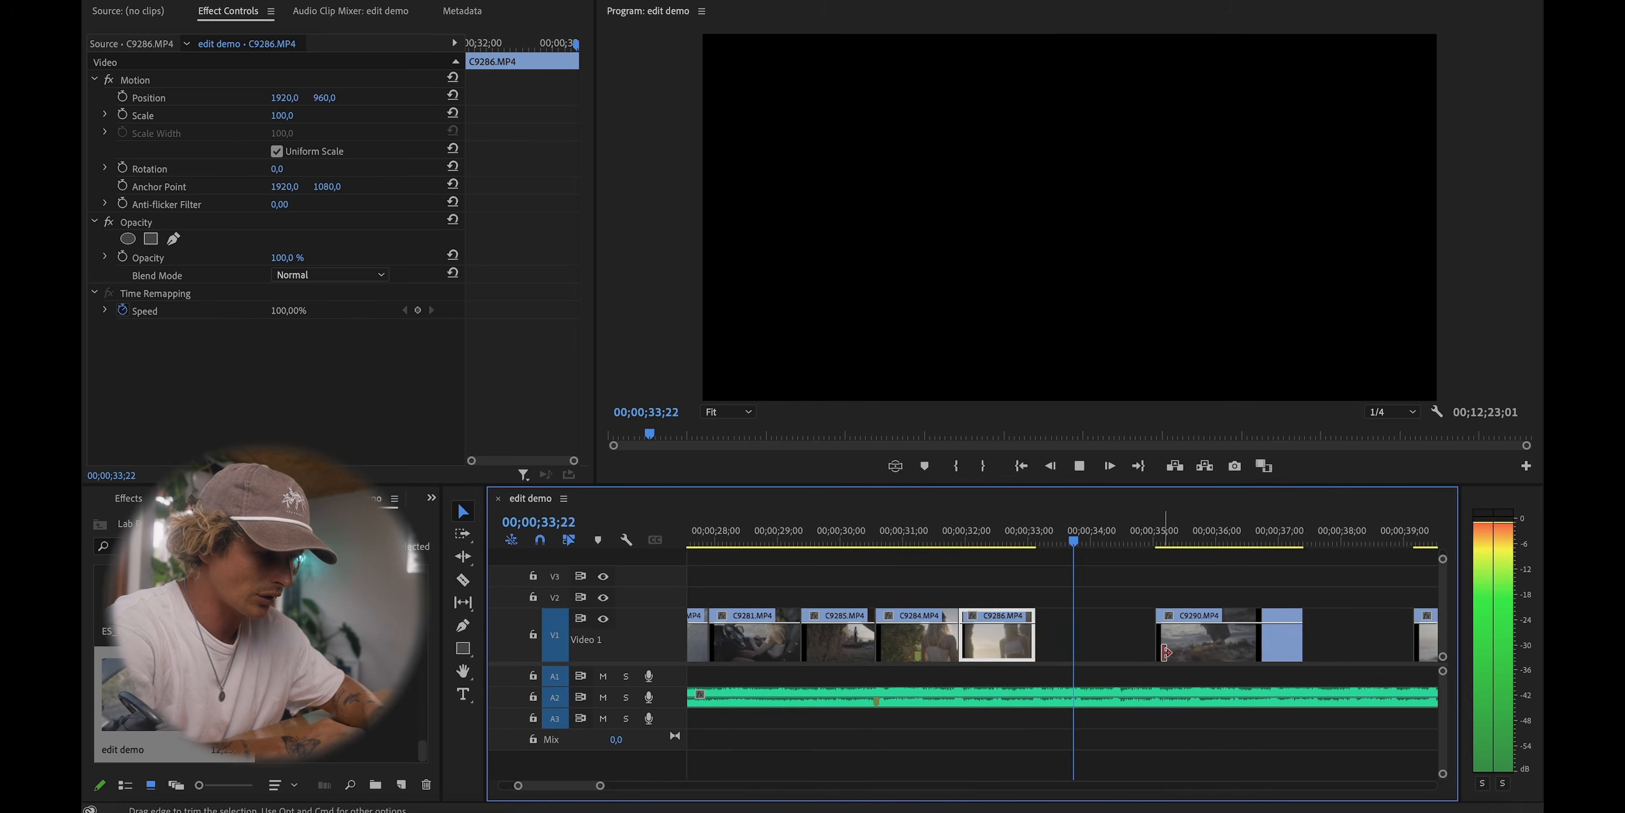
key(space)
drag(1171, 651, 1060, 652)
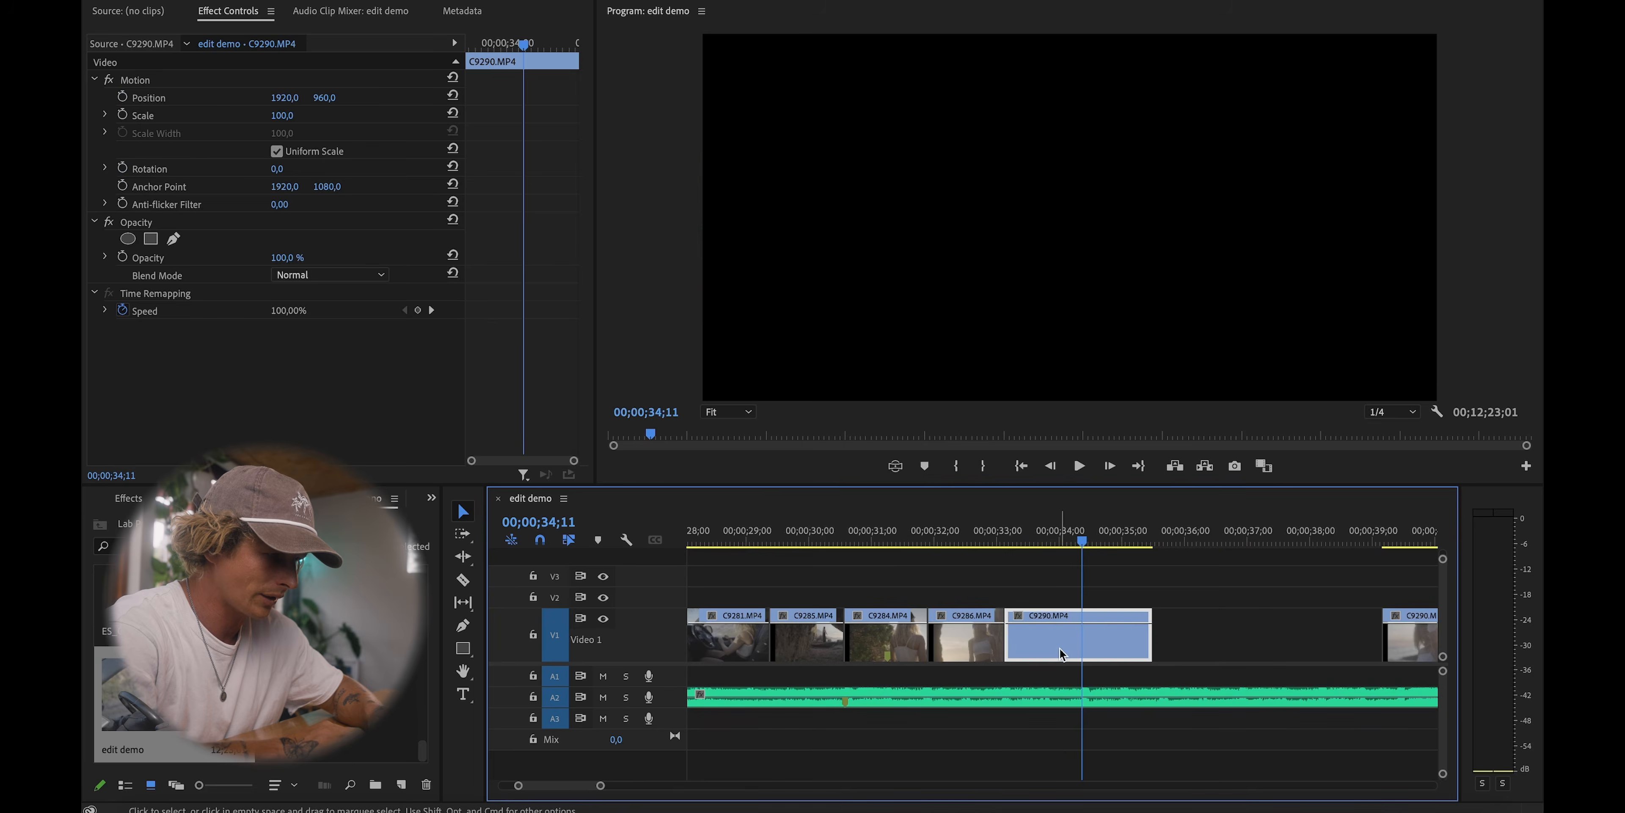
click(987, 535)
key(space)
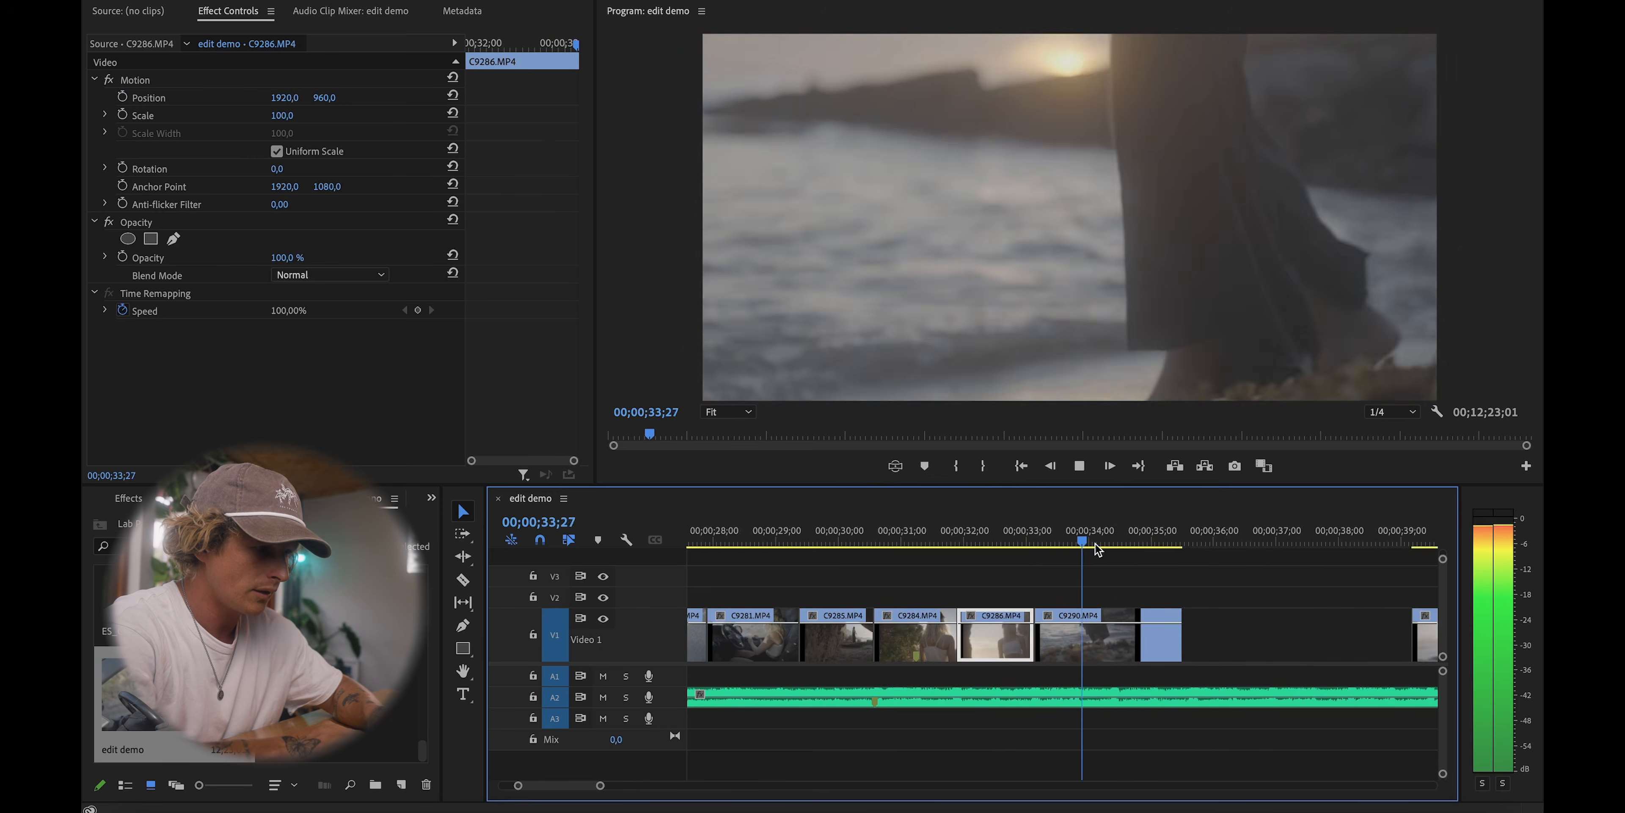
Step: Trim about half a second off the start of the C9290 walking-feet clip, close it up against C9286, and set its vertical position to 847
click(1022, 643)
key(space)
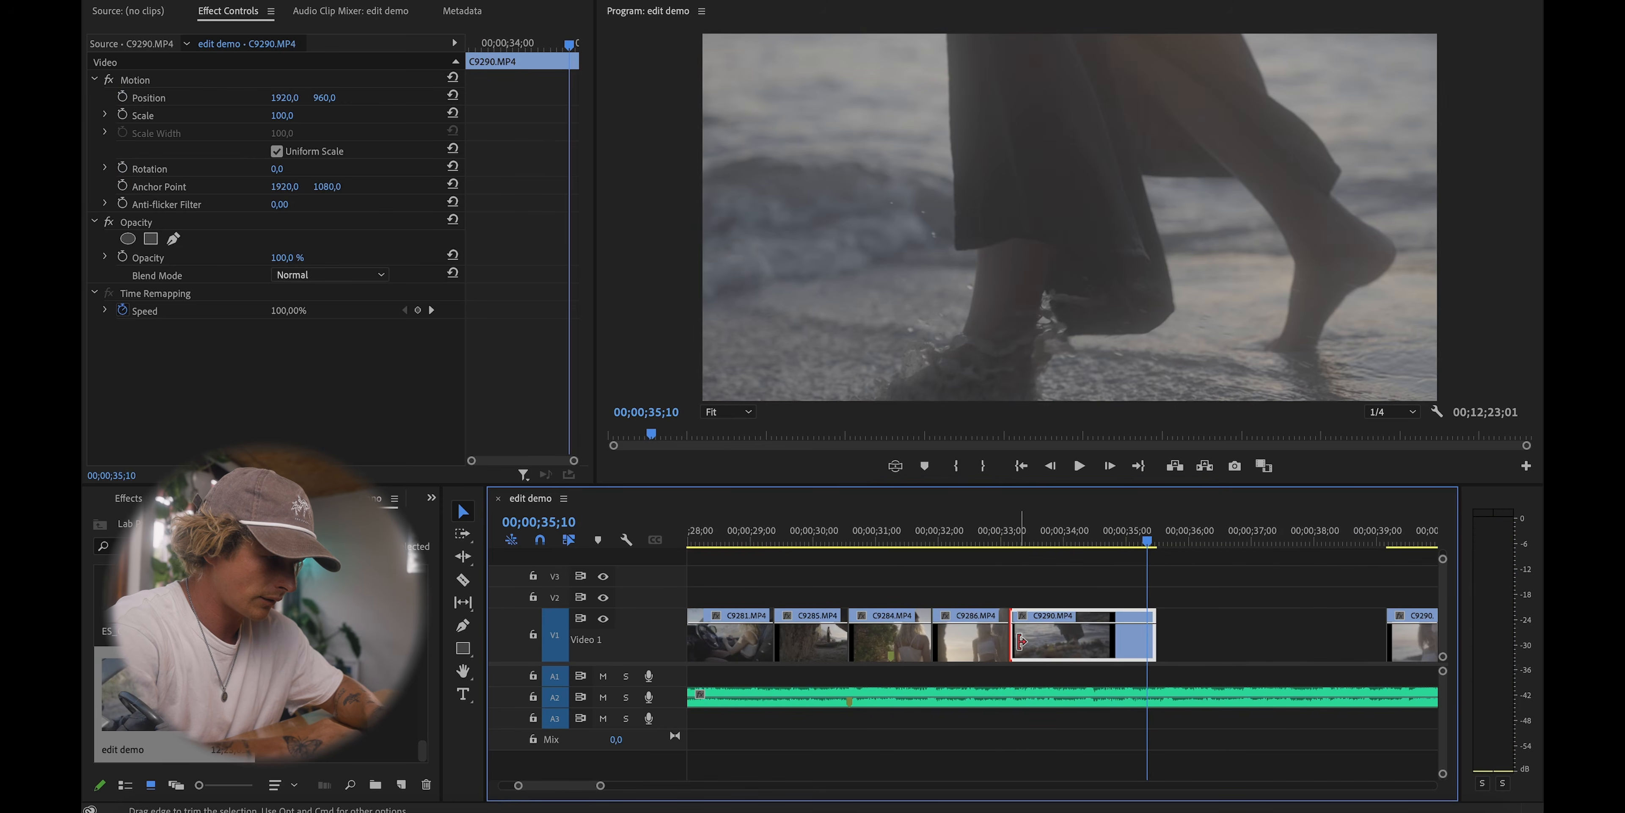
drag(1077, 641, 1038, 643)
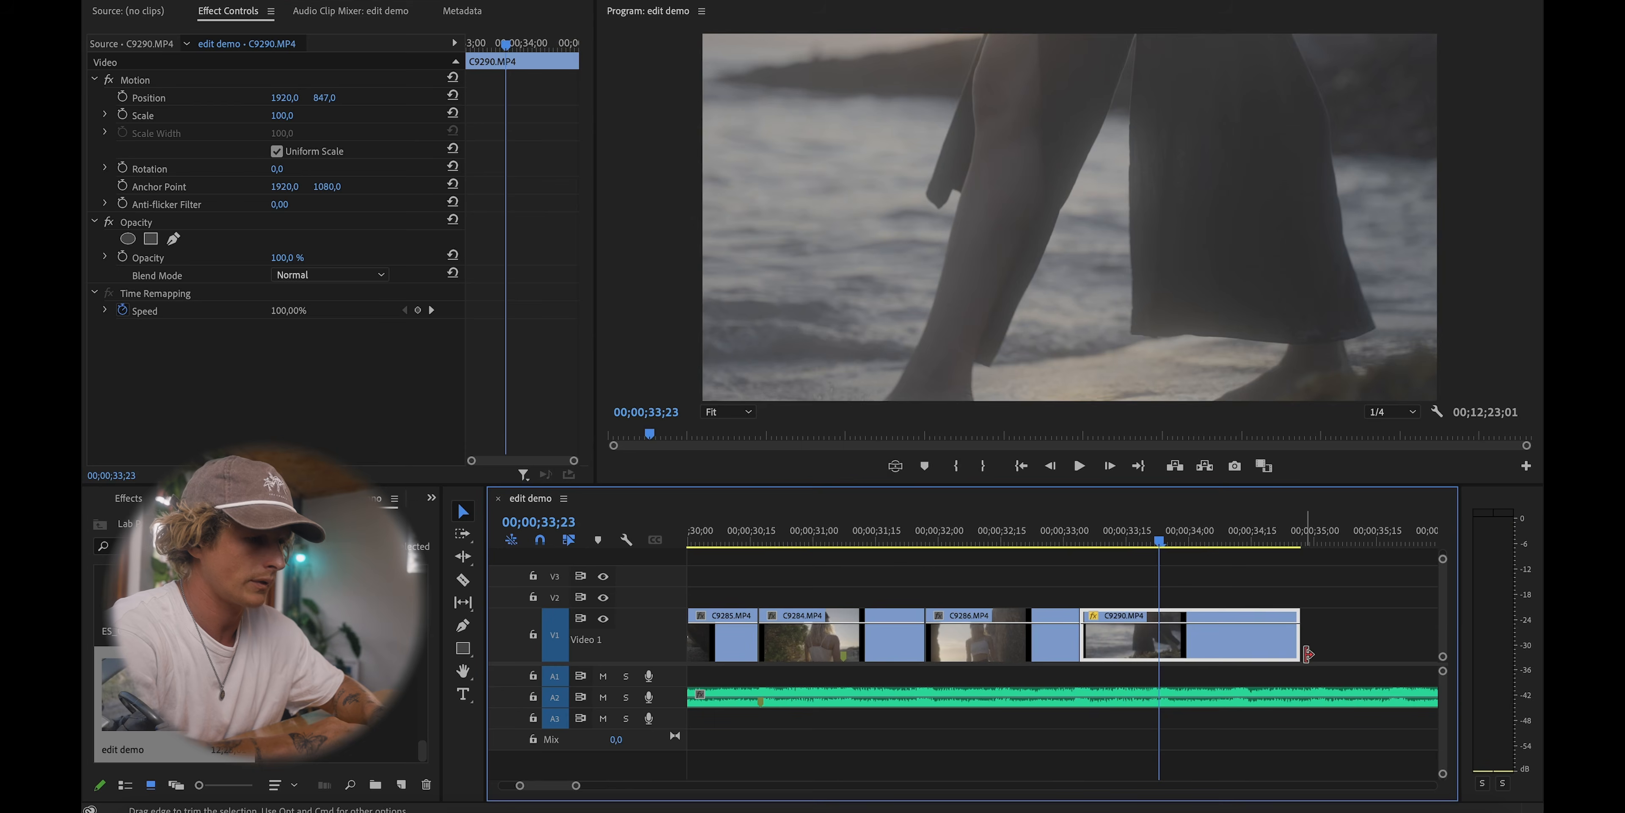
Step: Trim the end of the C9290 walking-feet clip to about 00;00;33;23, and play back from the end of C9286
drag(1295, 644, 1153, 645)
click(1056, 538)
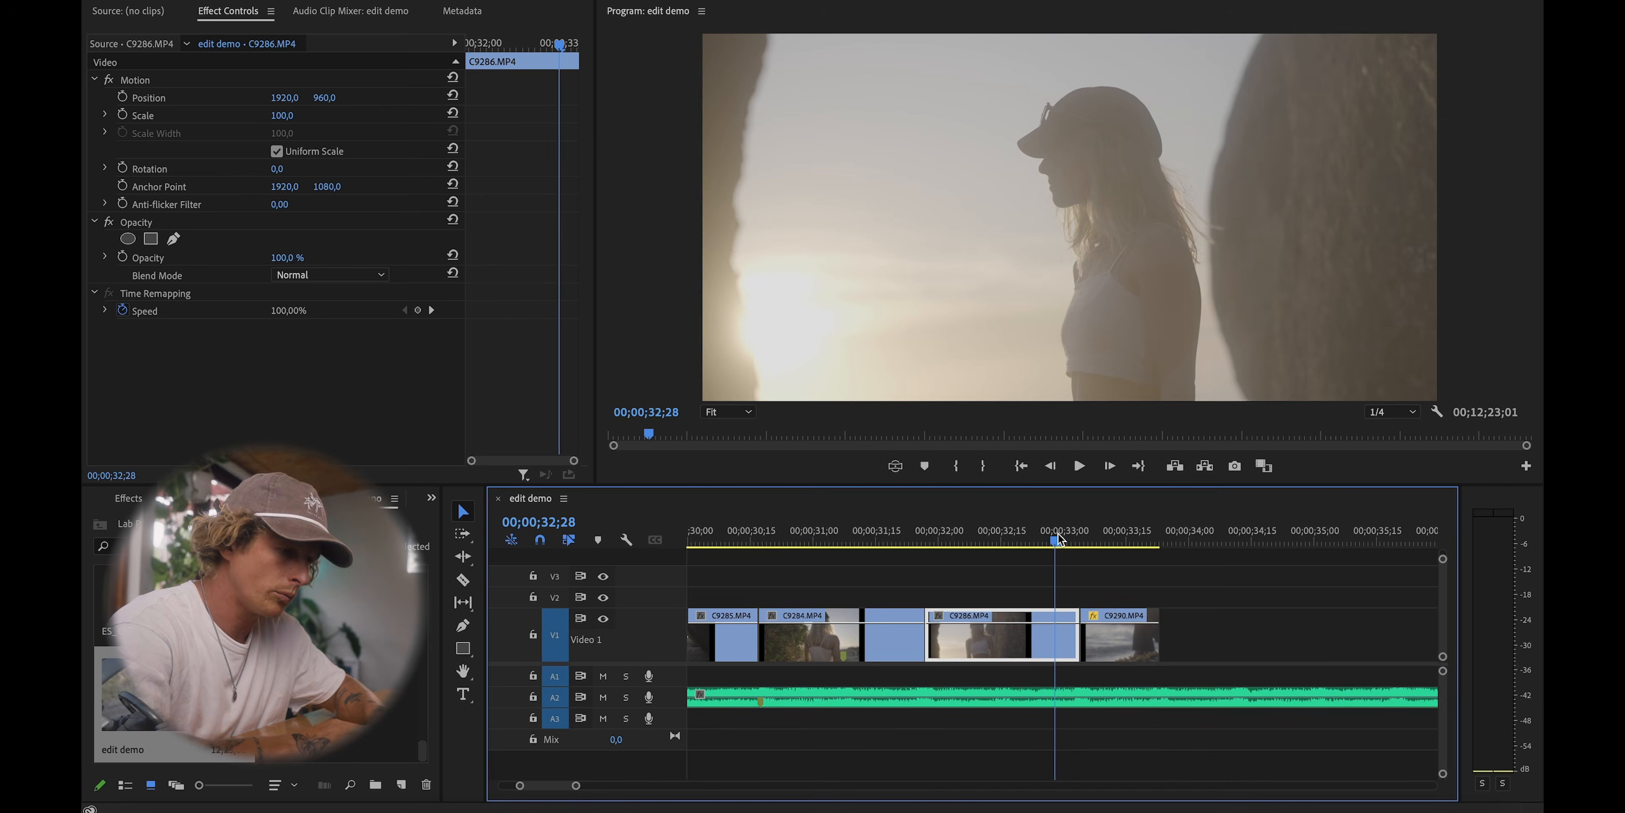
key(space)
key(=)
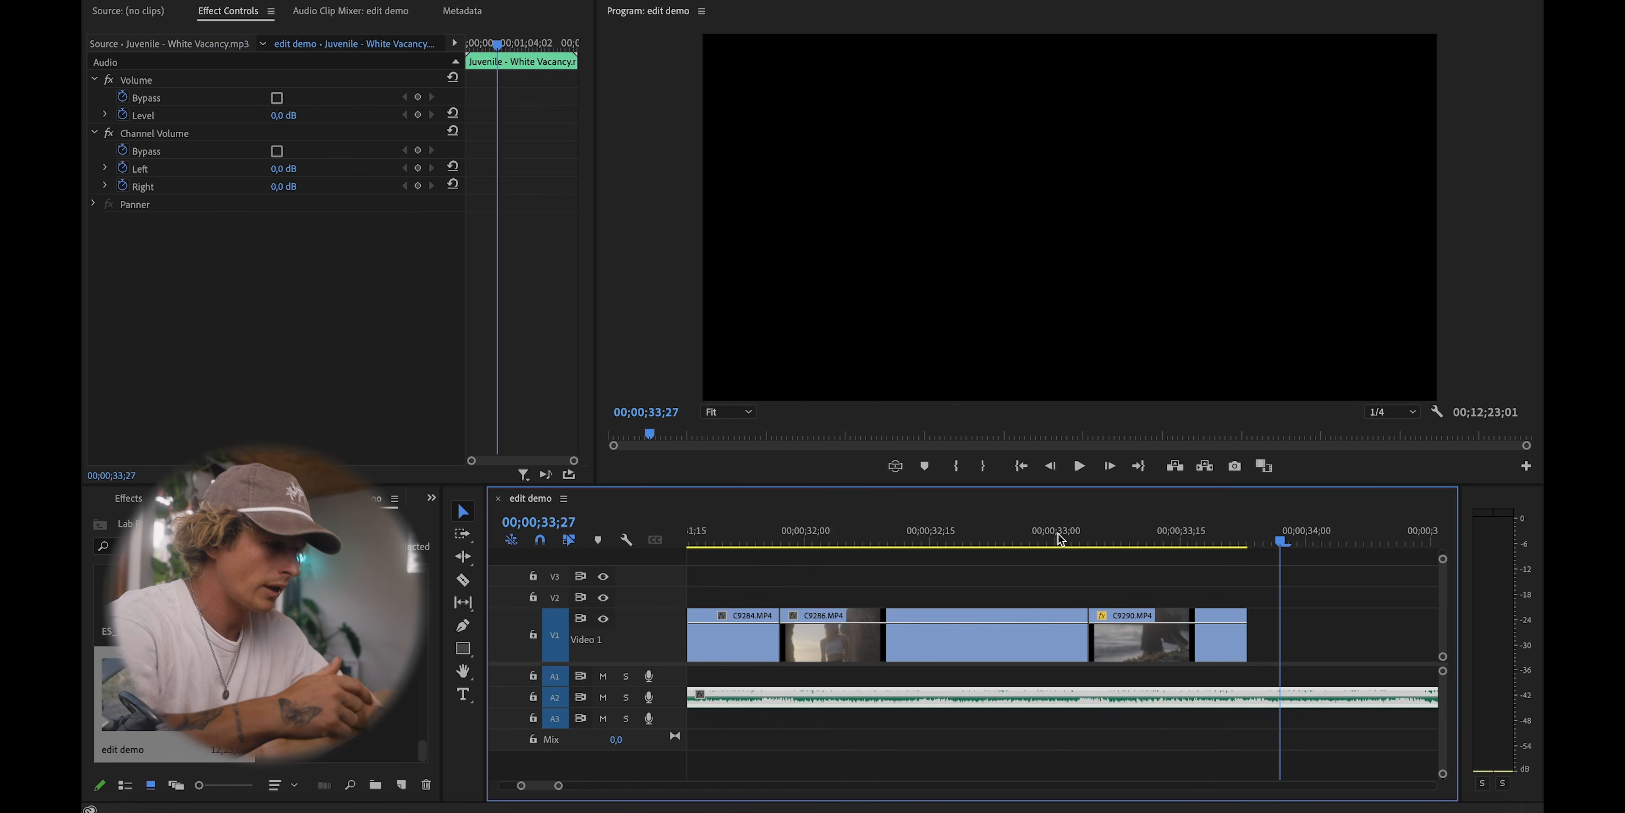
Step: Move the C9290 flower clip directly after the C9290 walking-feet clip and play back the cut
key(minus)
key(minus)
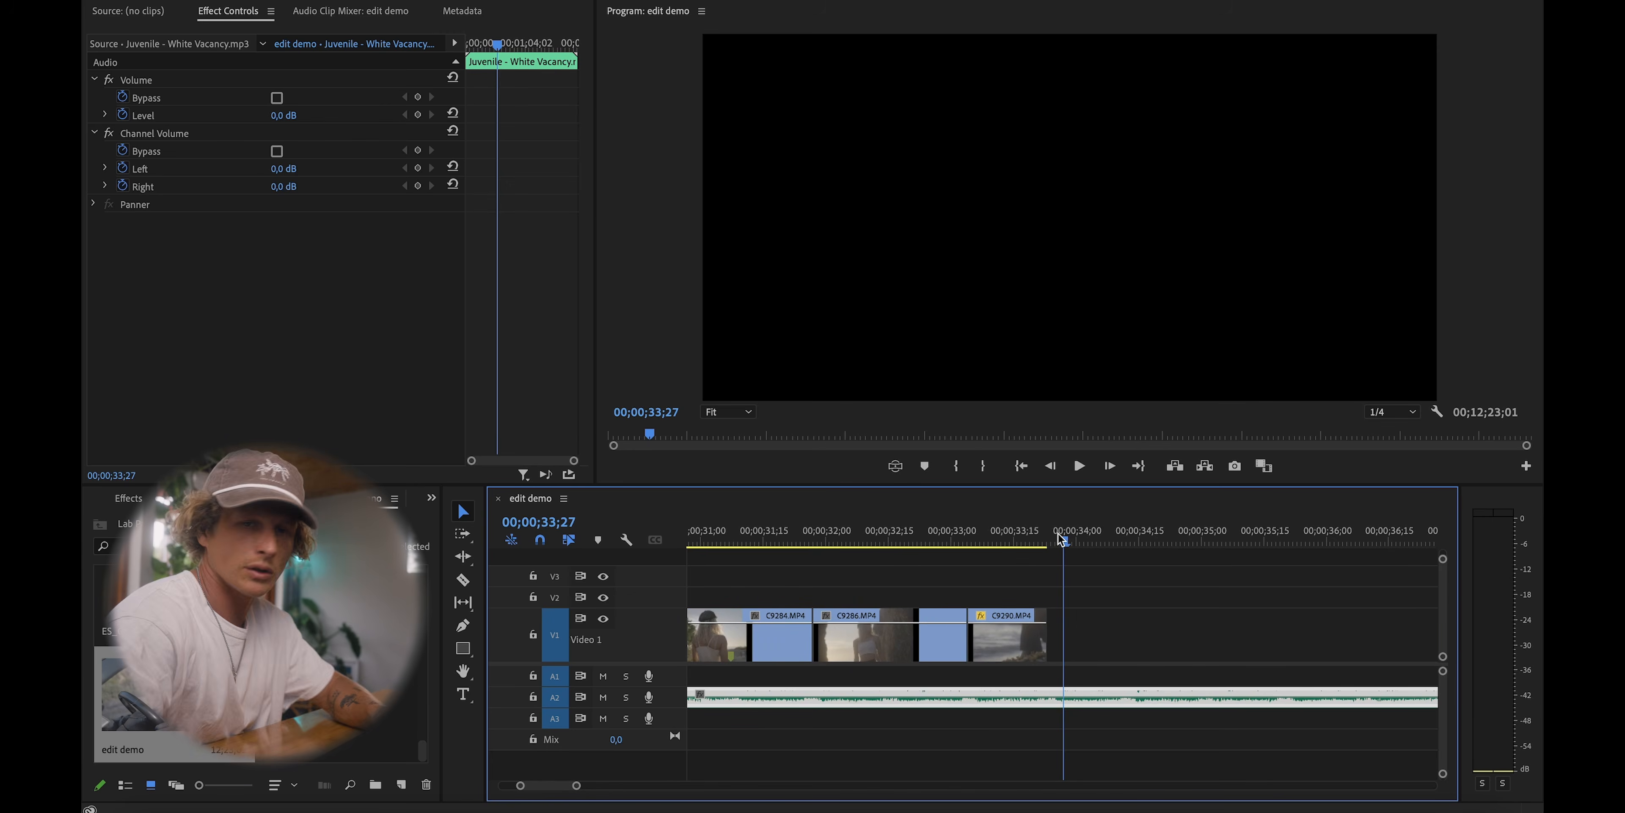
key(minus)
key(minus)
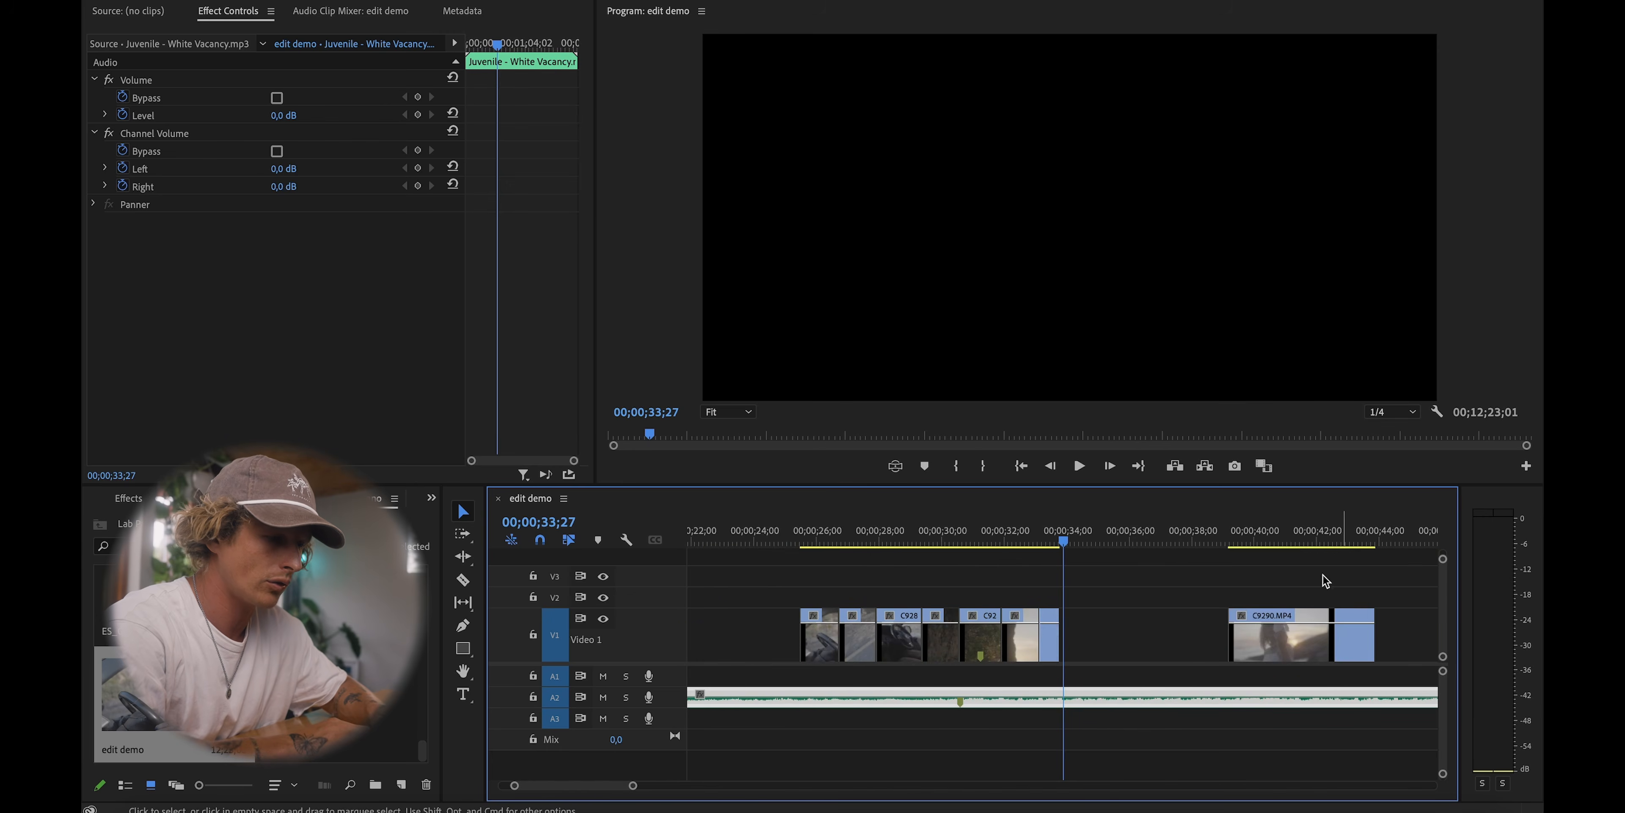
click(1244, 529)
scroll(1259, 582, right, 5)
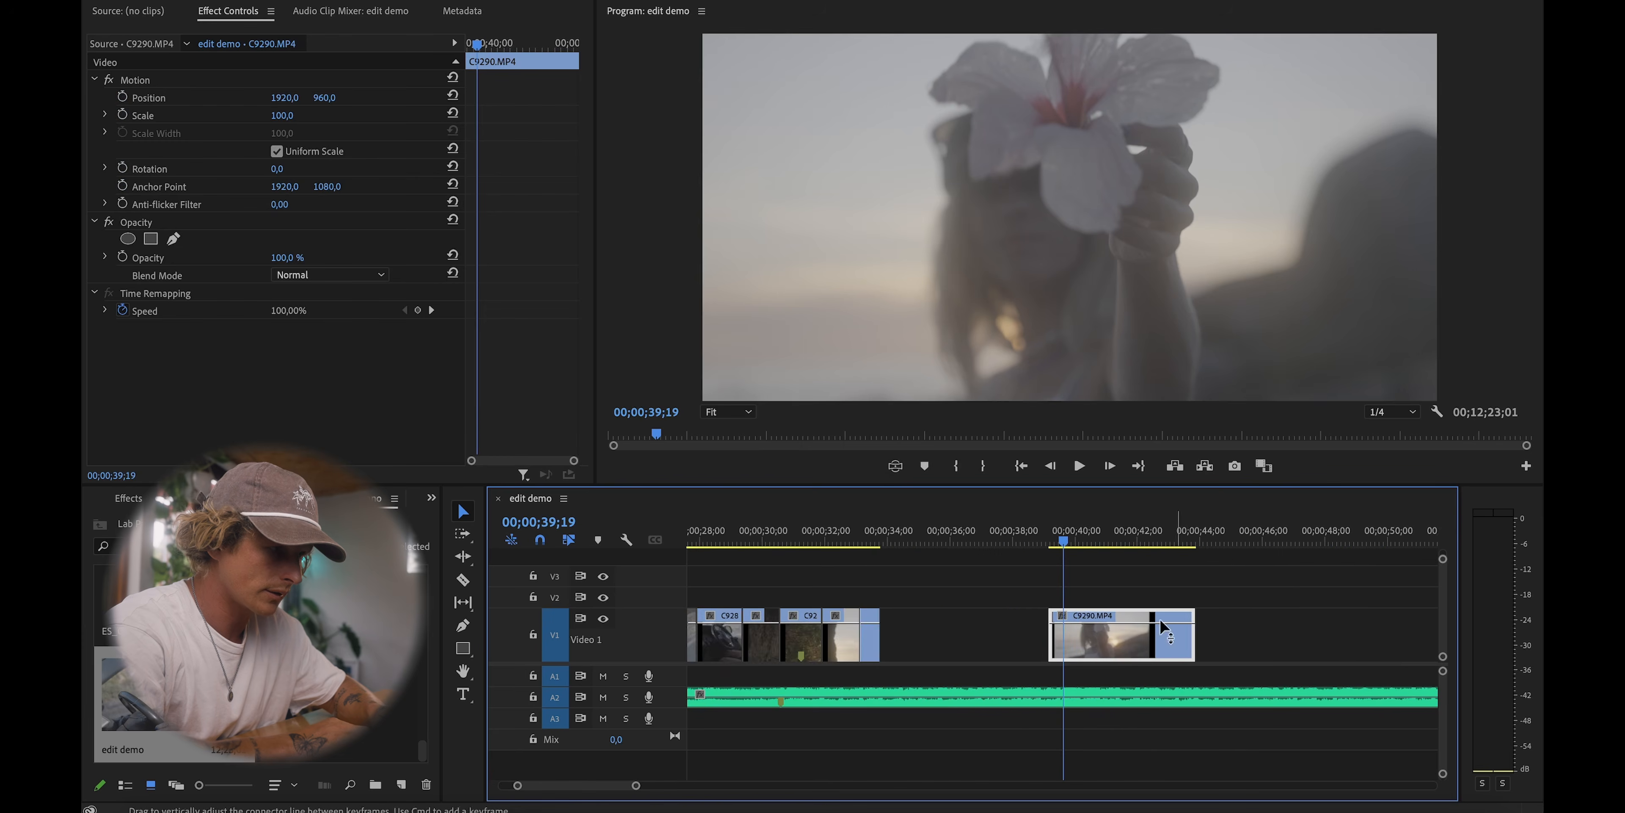
key(equal)
drag(1036, 648, 913, 648)
key(minus)
click(879, 543)
key(space)
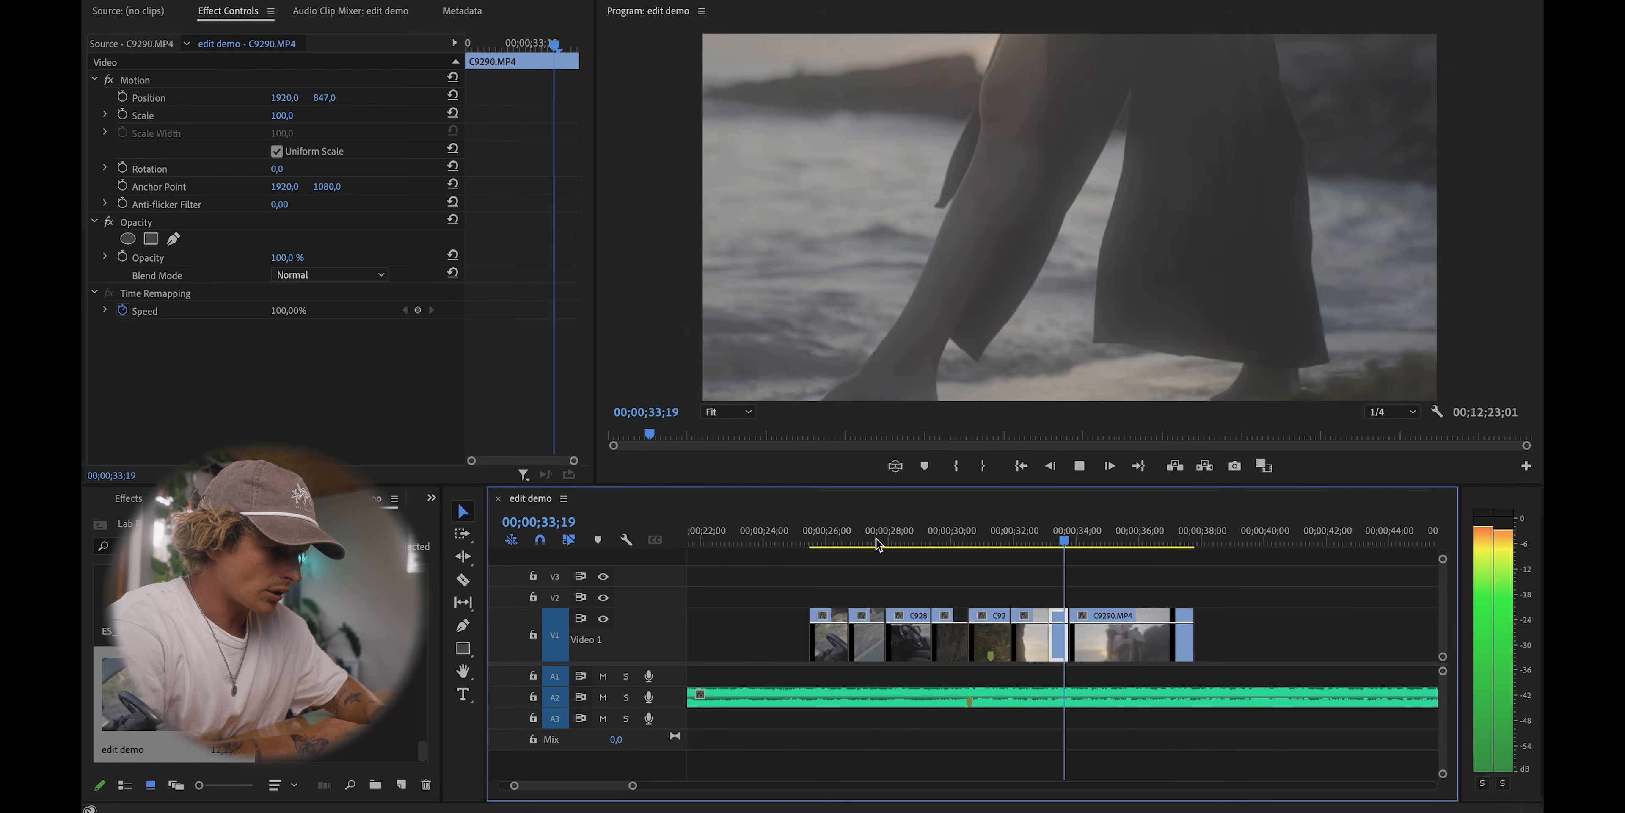
key(space)
Step: Cut the C9290 flower clip at 00;00;34;12 and remove the part after the cut
key(equal)
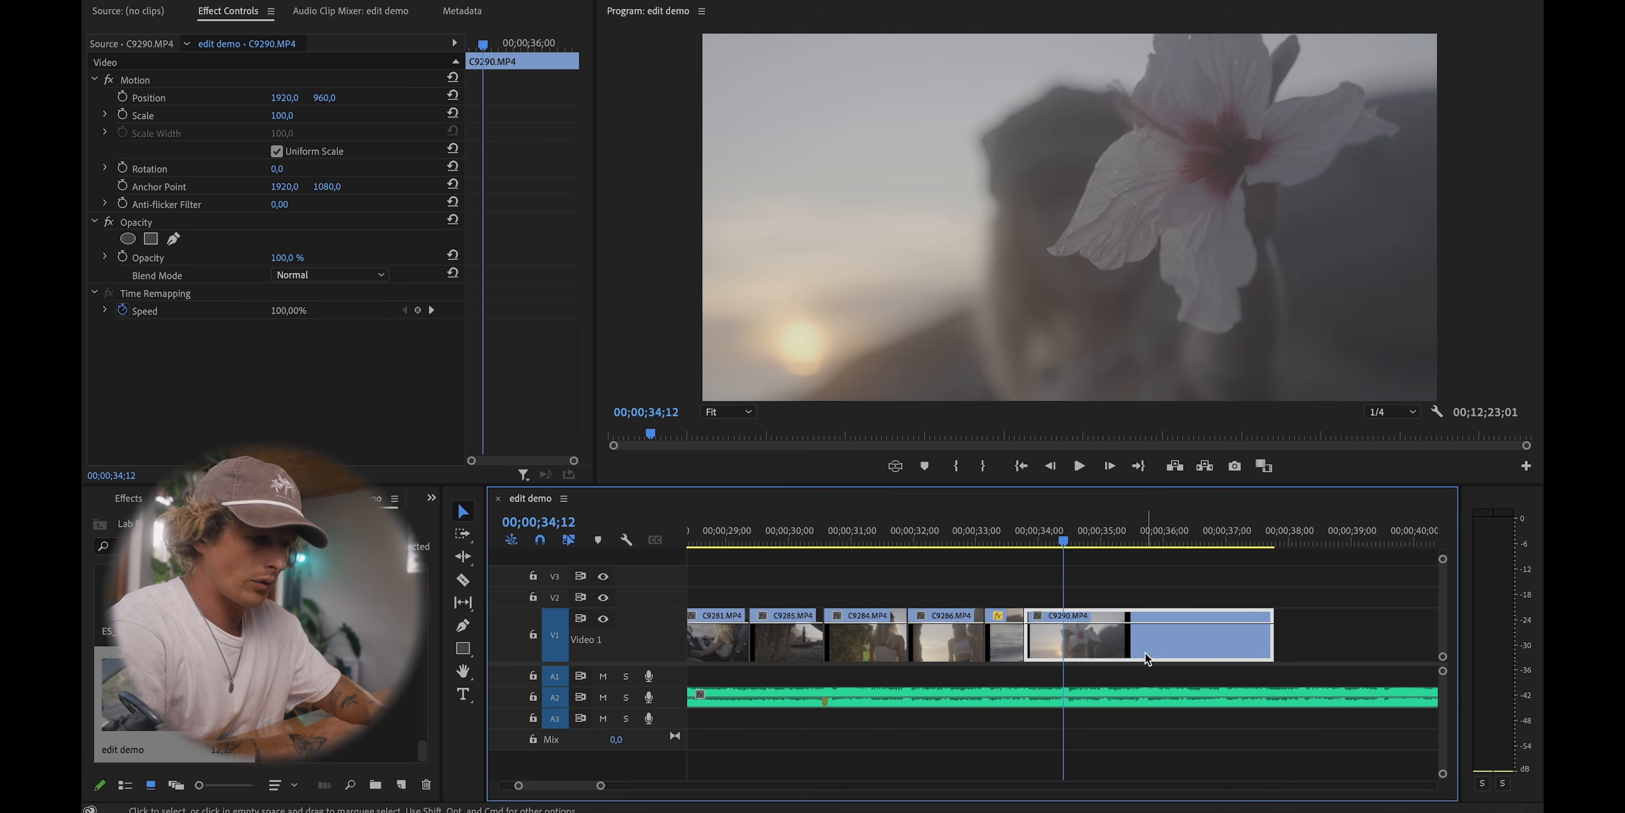
key(ctrl+z)
key(minus)
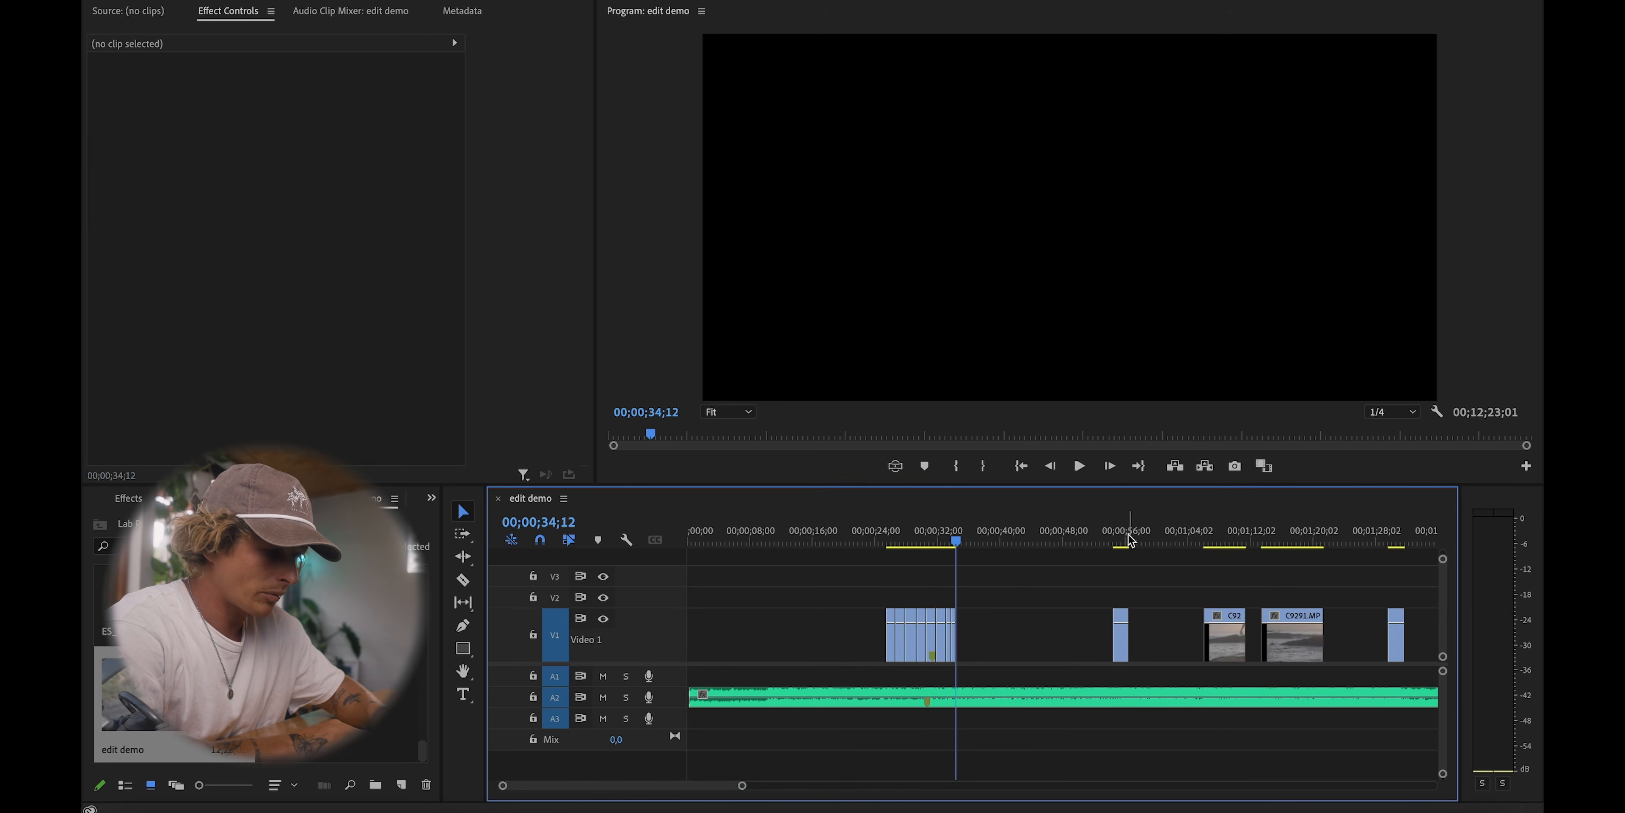
Step: Check the next C9290 and C9291 shots, and move the C9291 wave clip directly after the C9290 flower clip
key(Down)
key(minus)
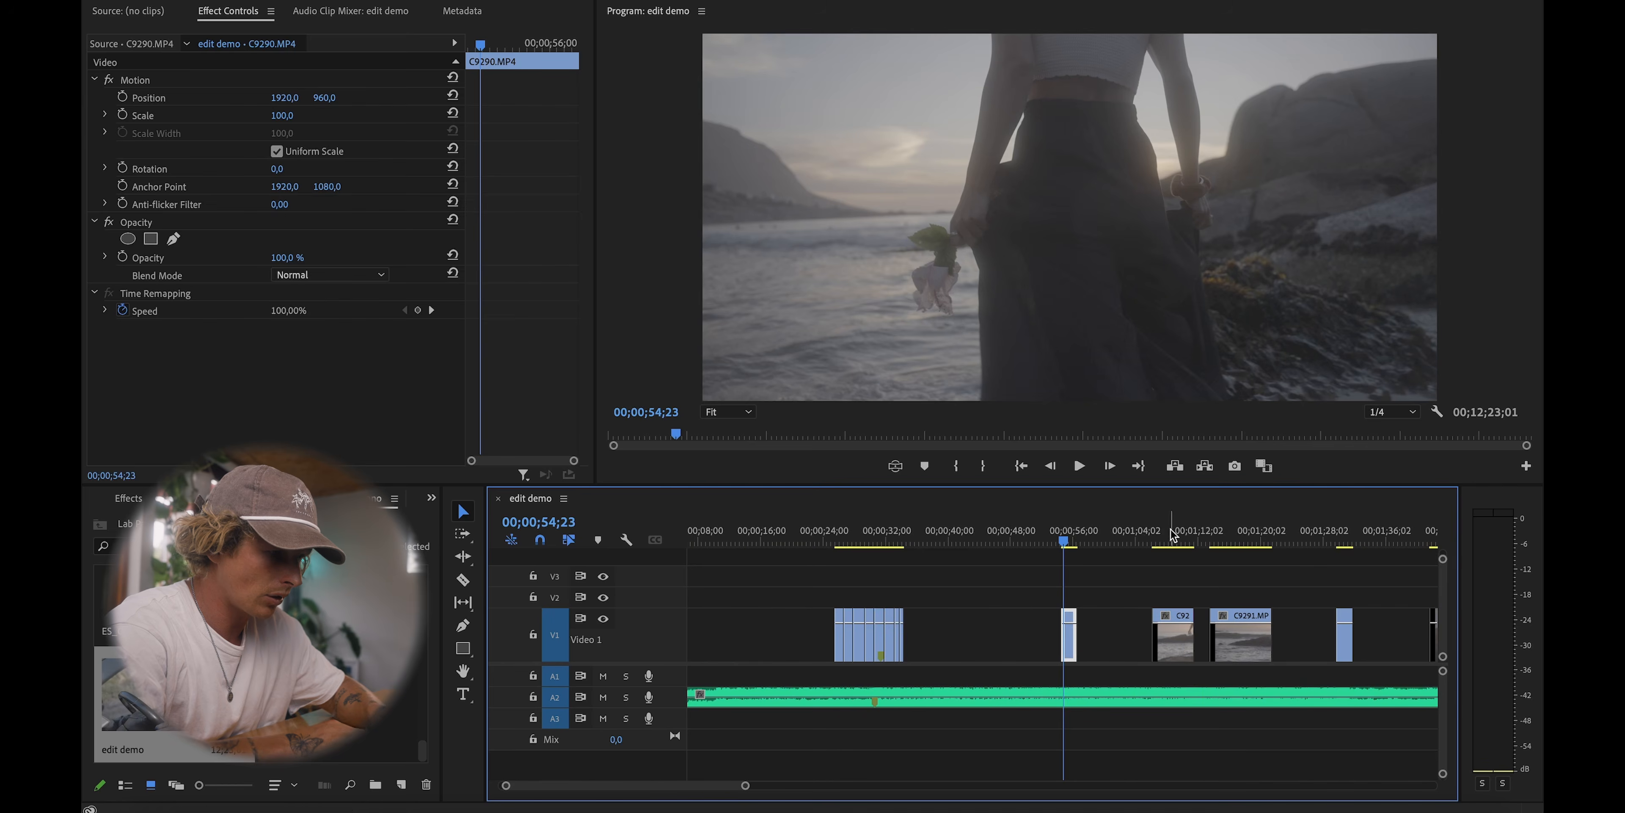
click(1164, 531)
key(equal)
click(1091, 531)
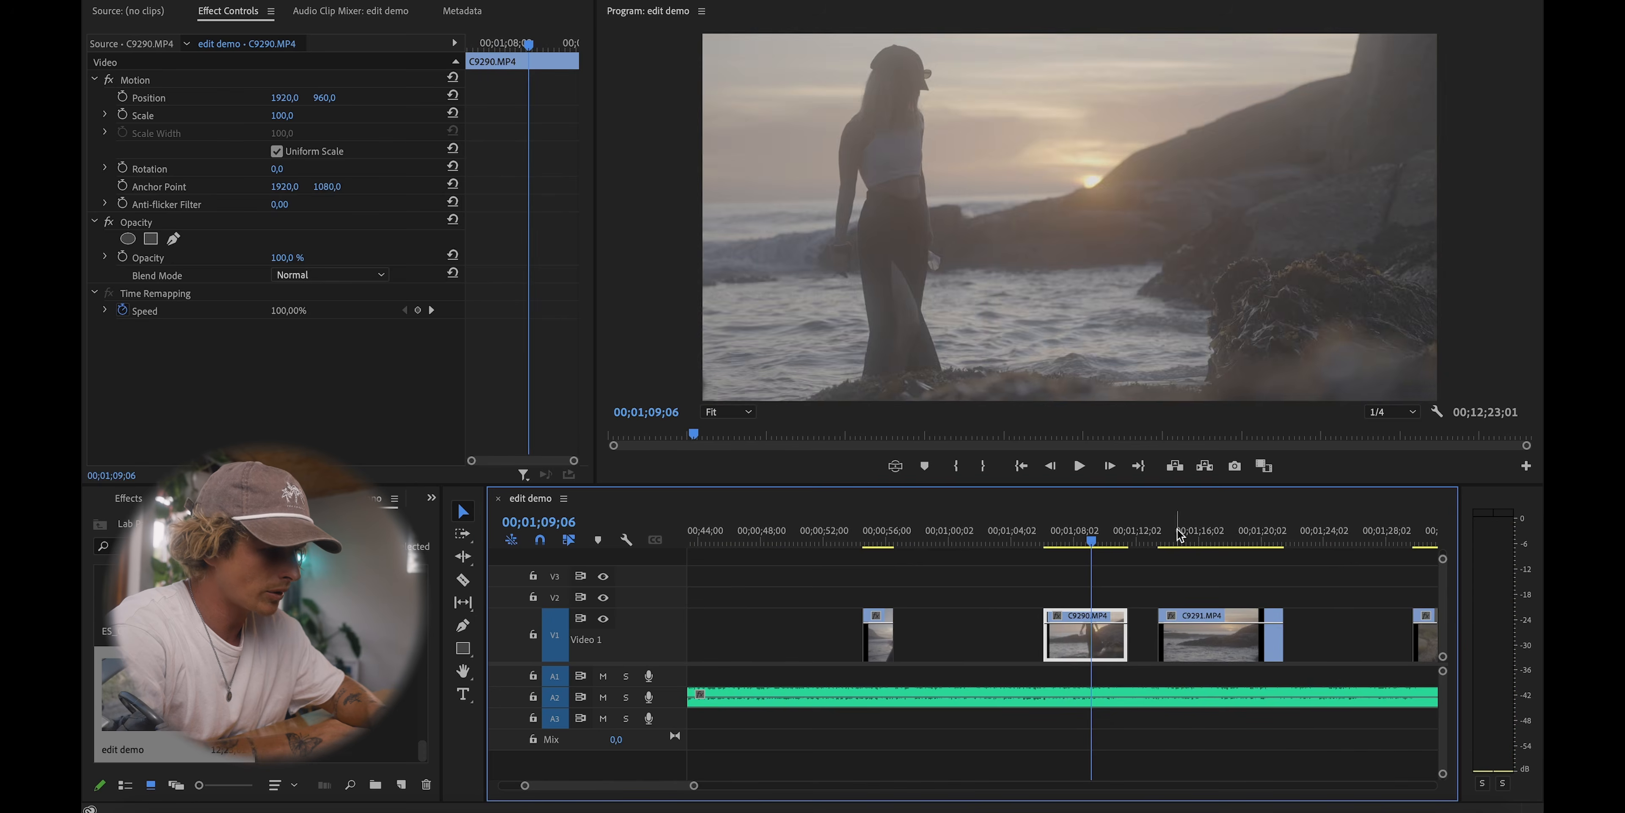
click(1177, 531)
key(minus)
key(equal)
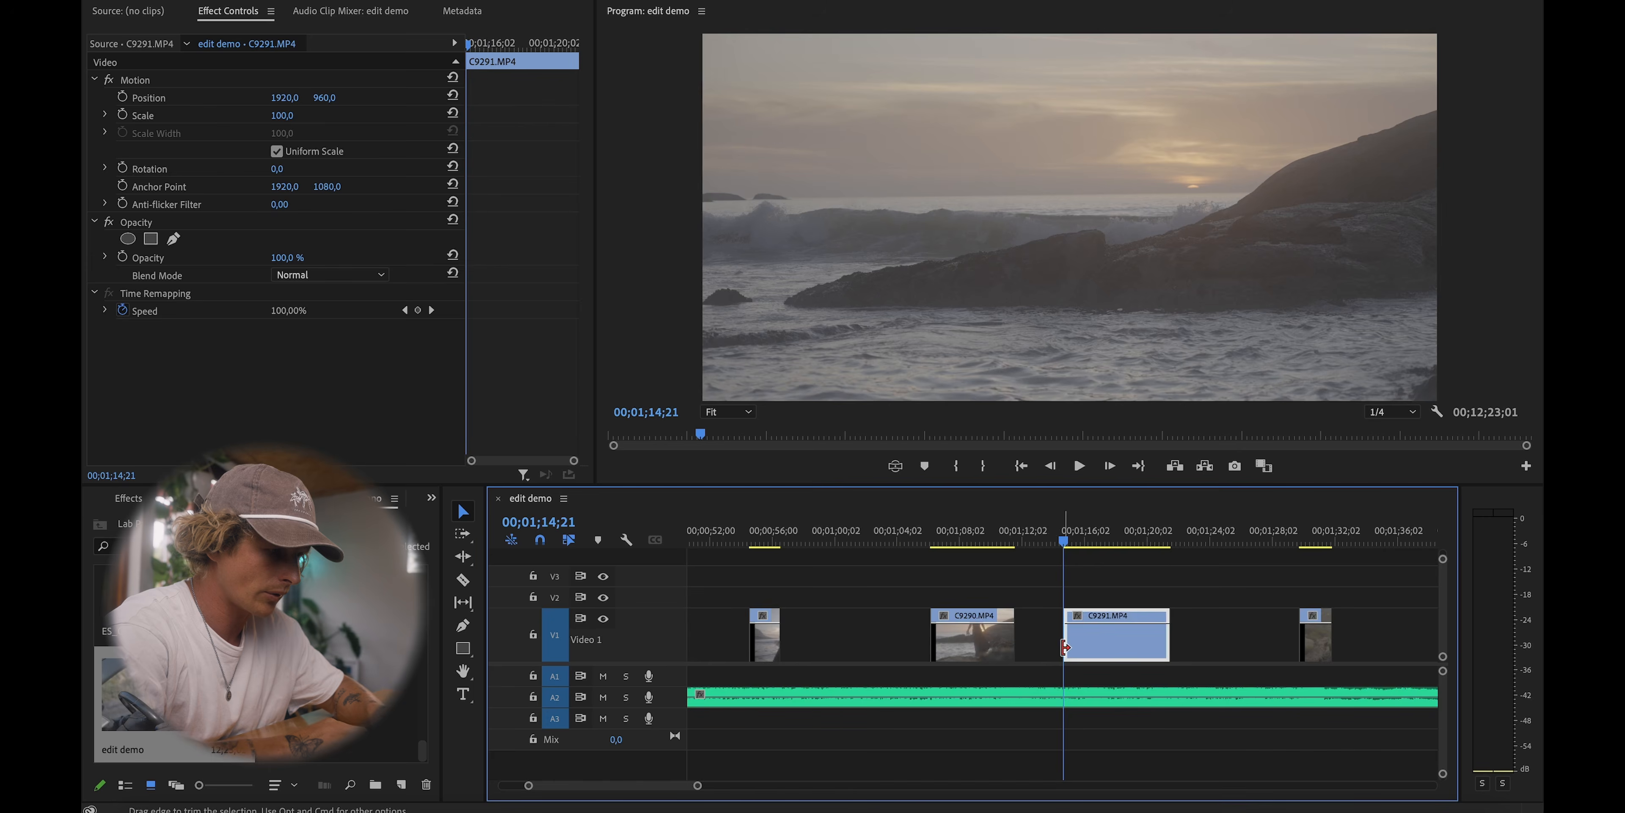
key(minus)
drag(1099, 642, 786, 640)
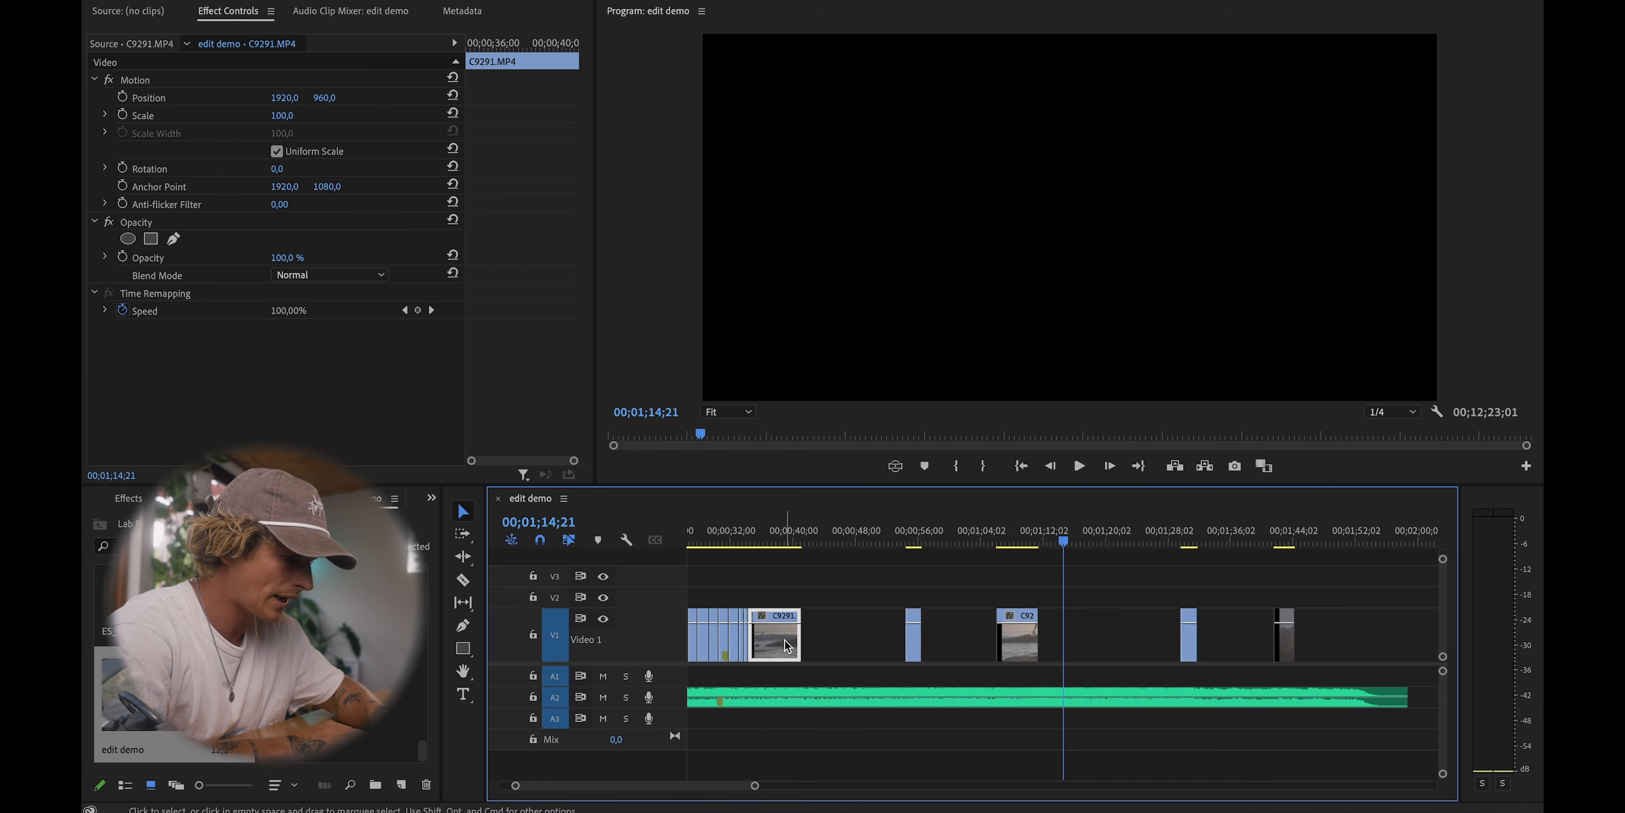
Step: Look through the remaining C9290 and C9292 clips up to about 00;02;15 for the next shot
click(1007, 533)
click(912, 537)
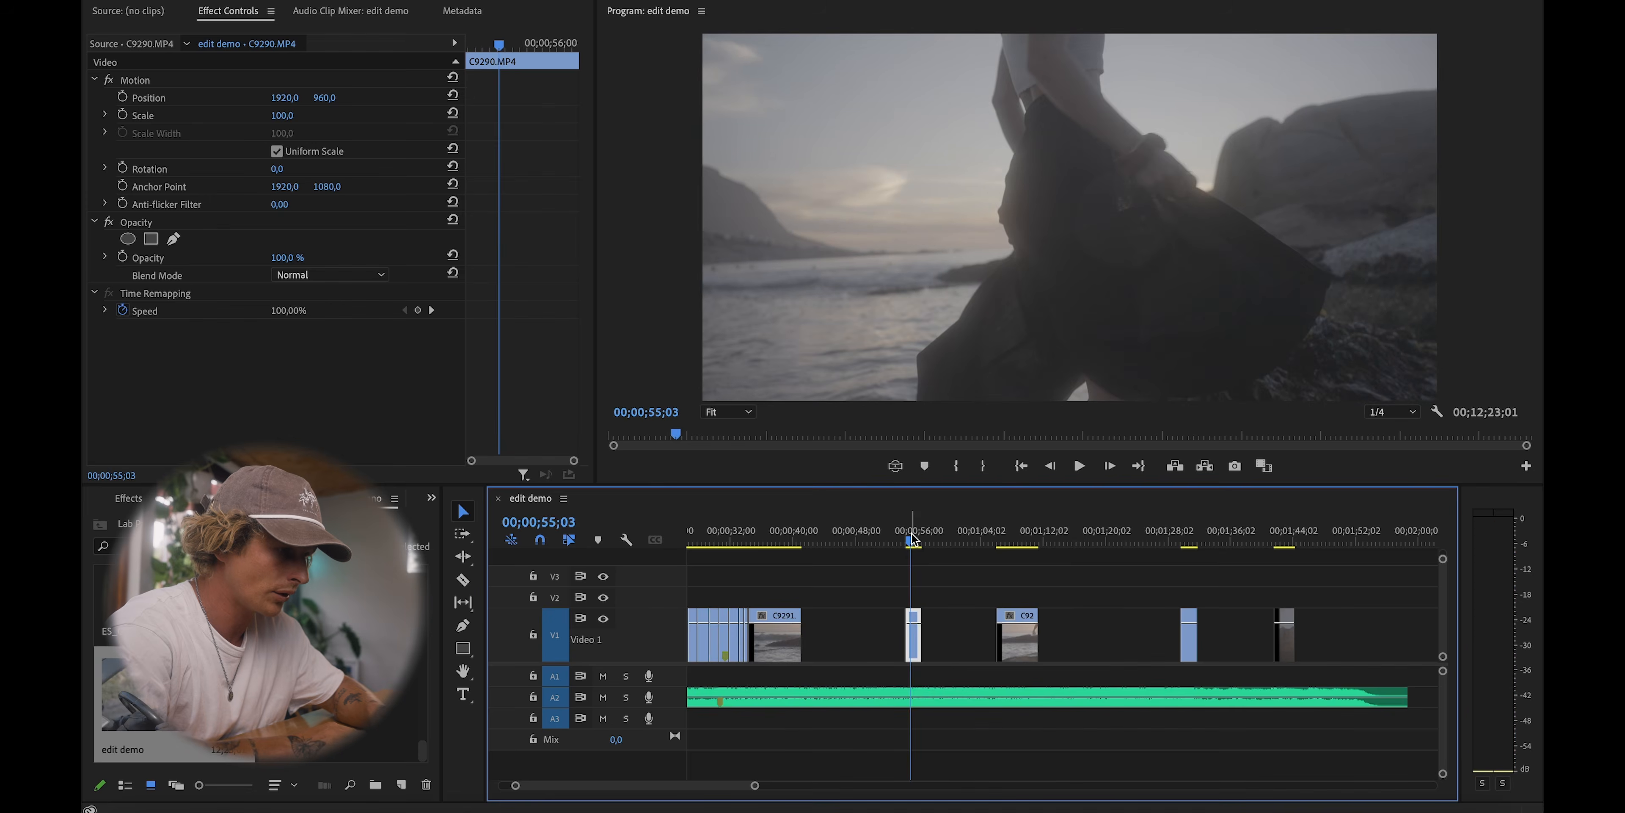
click(1008, 528)
scroll(1011, 528, up, 1)
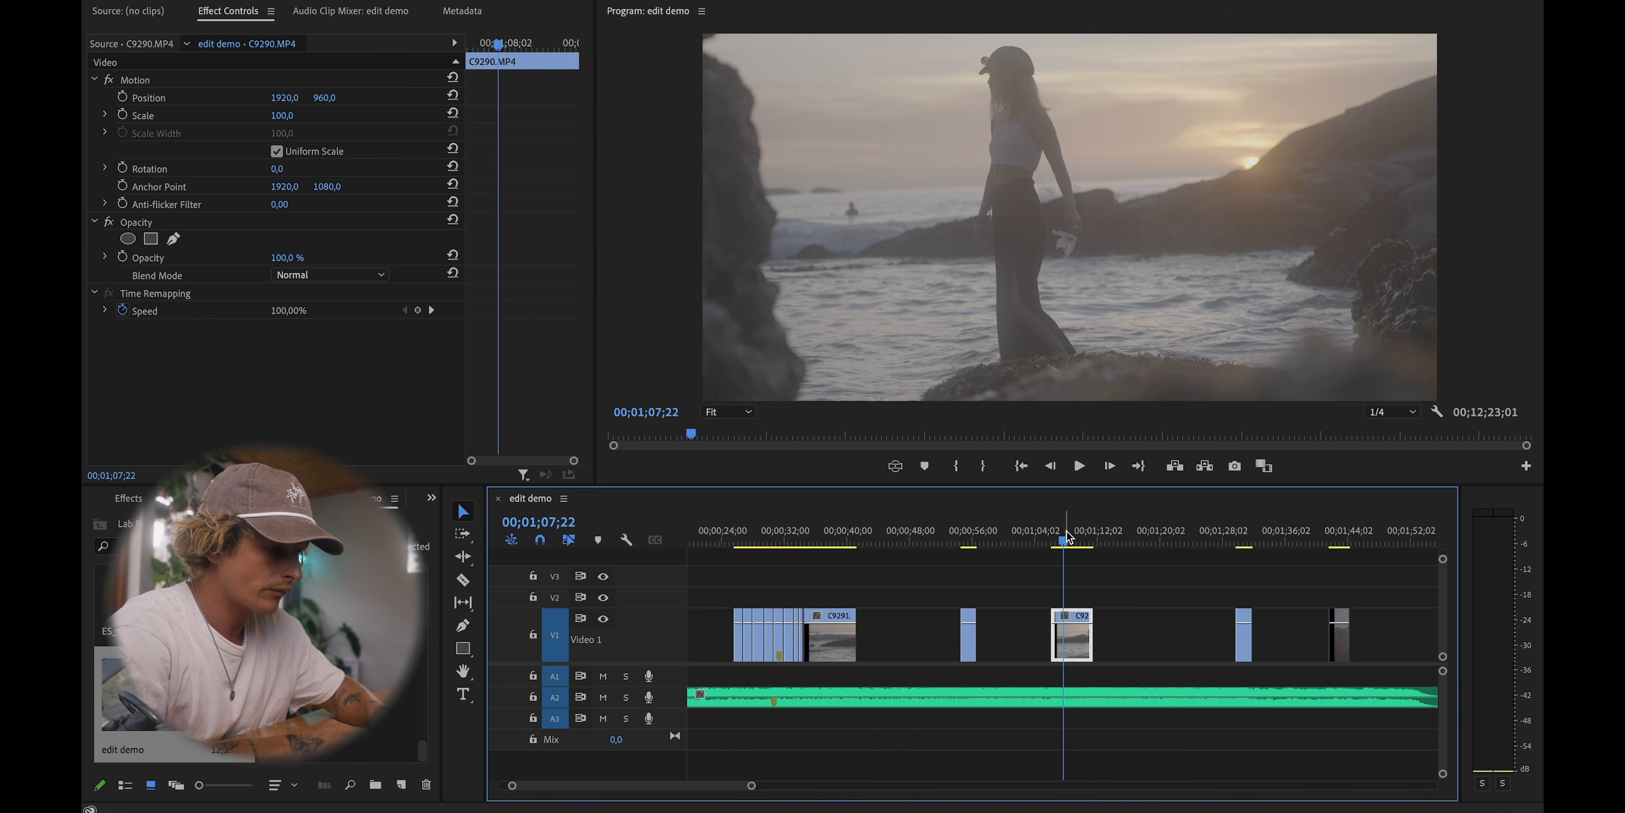
key(minus)
click(1042, 535)
key(equal)
key(equal)
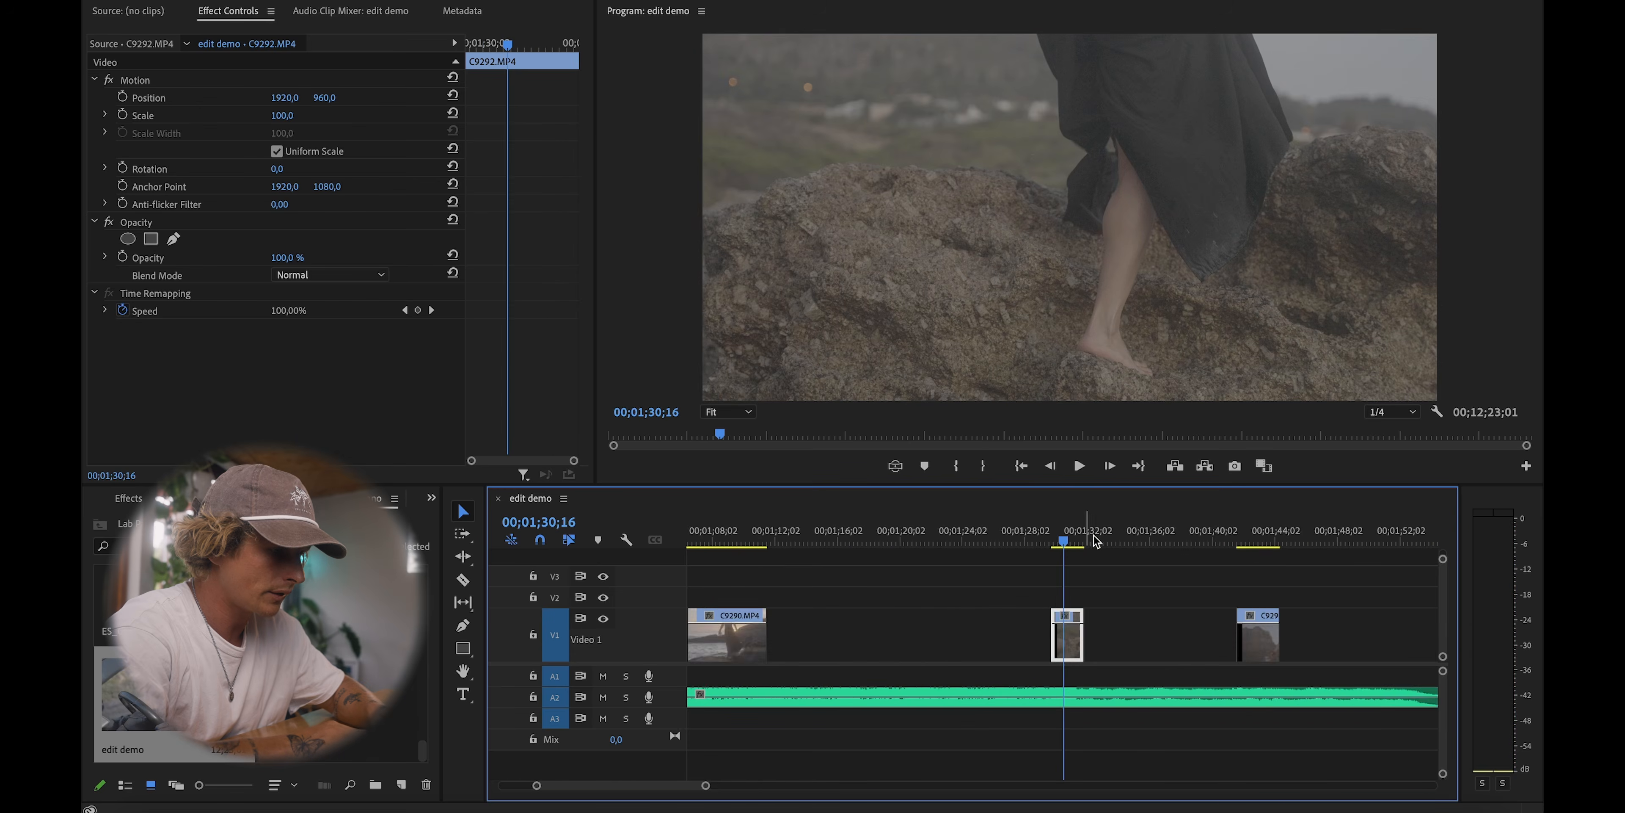
key(minus)
click(1155, 529)
key(minus)
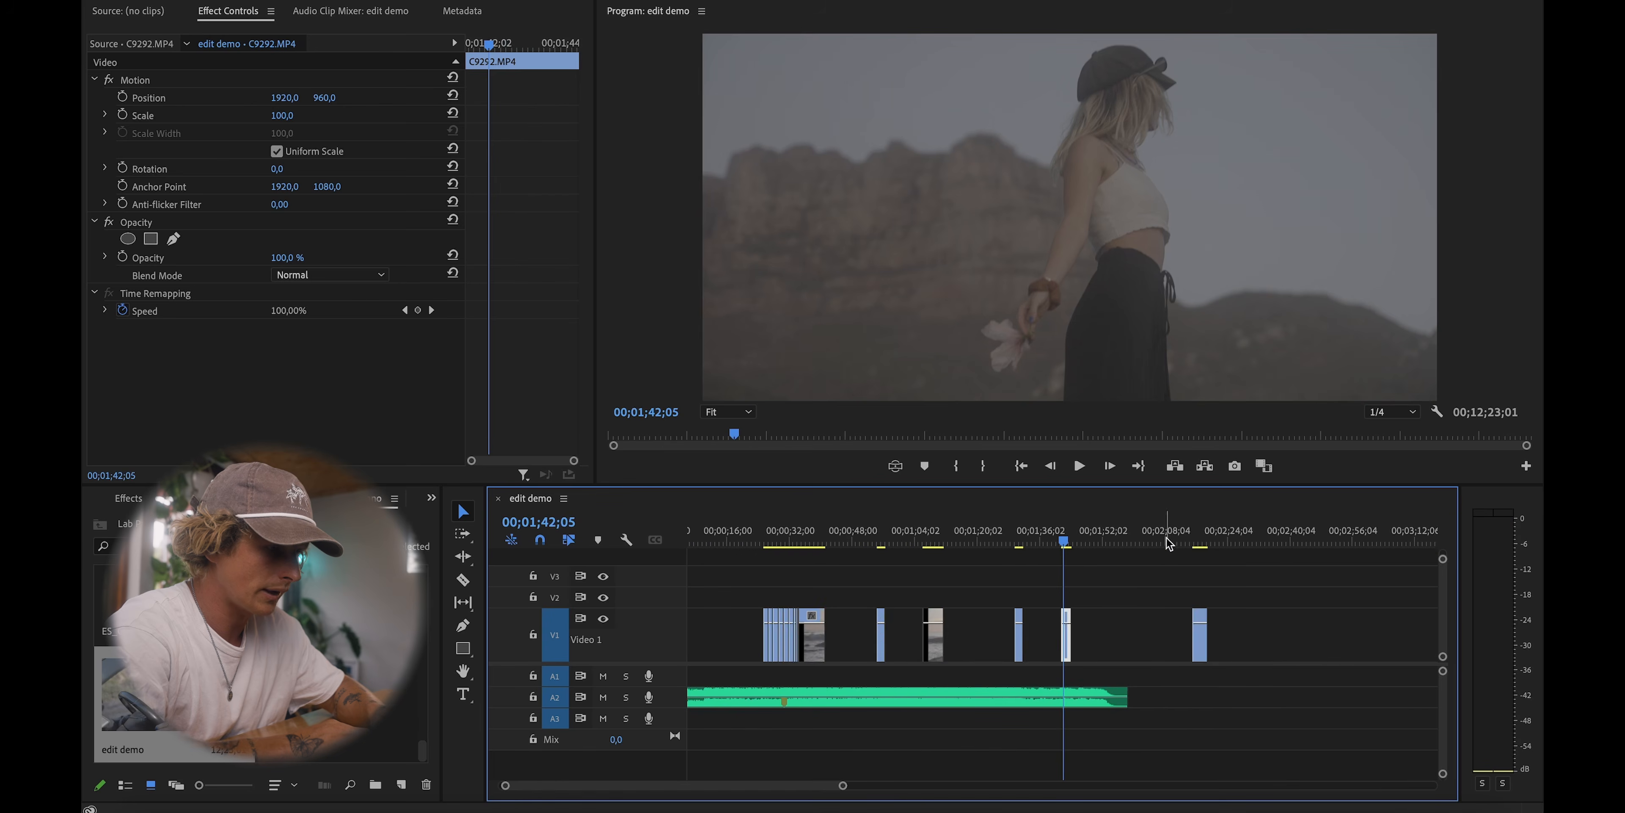
key(equal)
key(space)
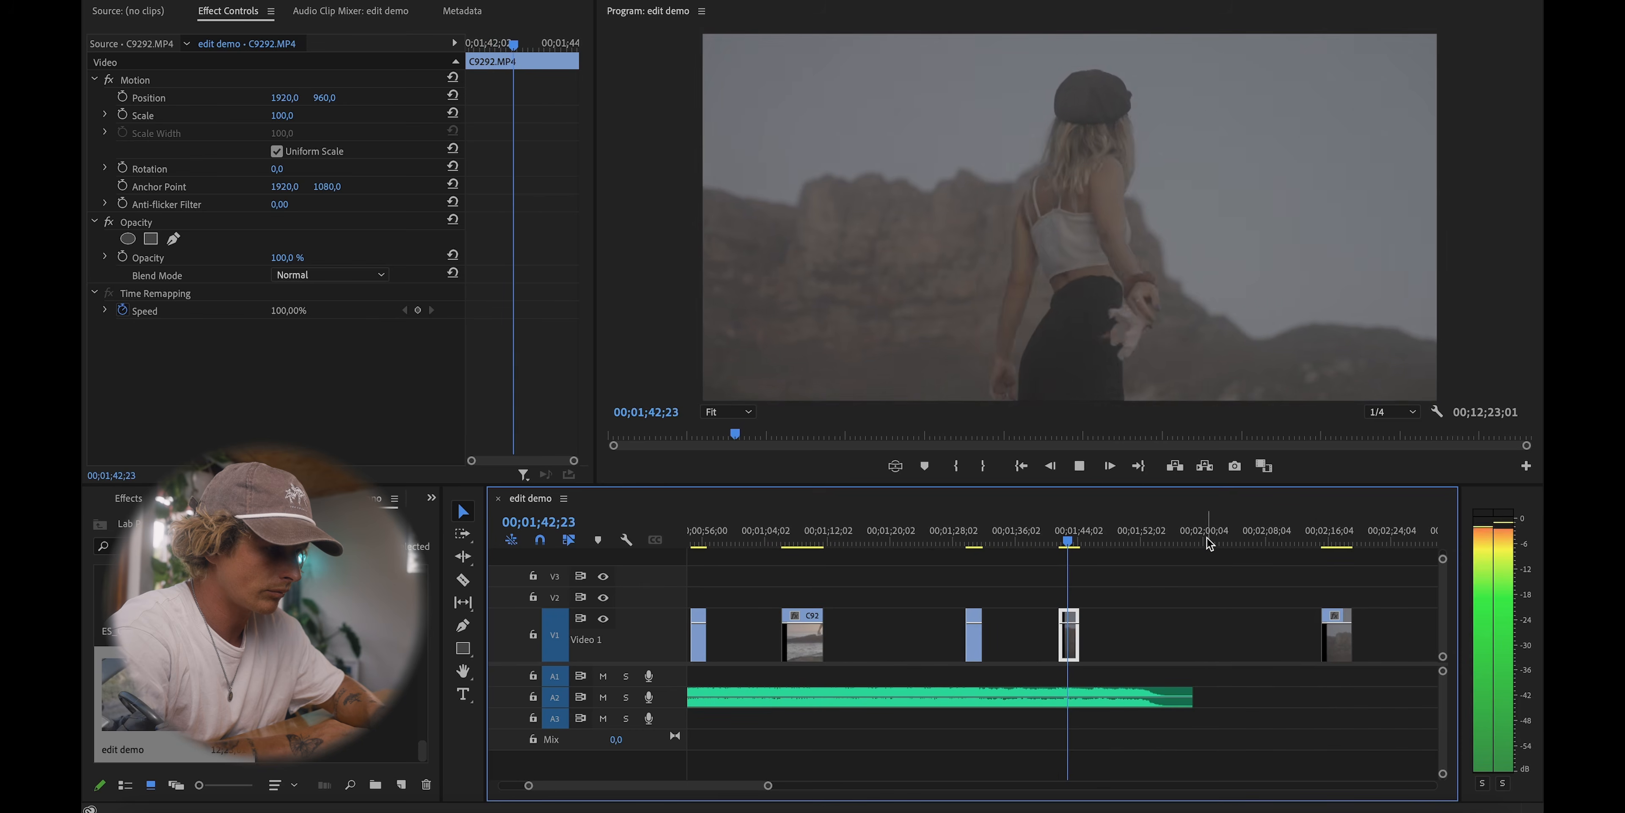
click(1325, 529)
key(minus)
key(minus)
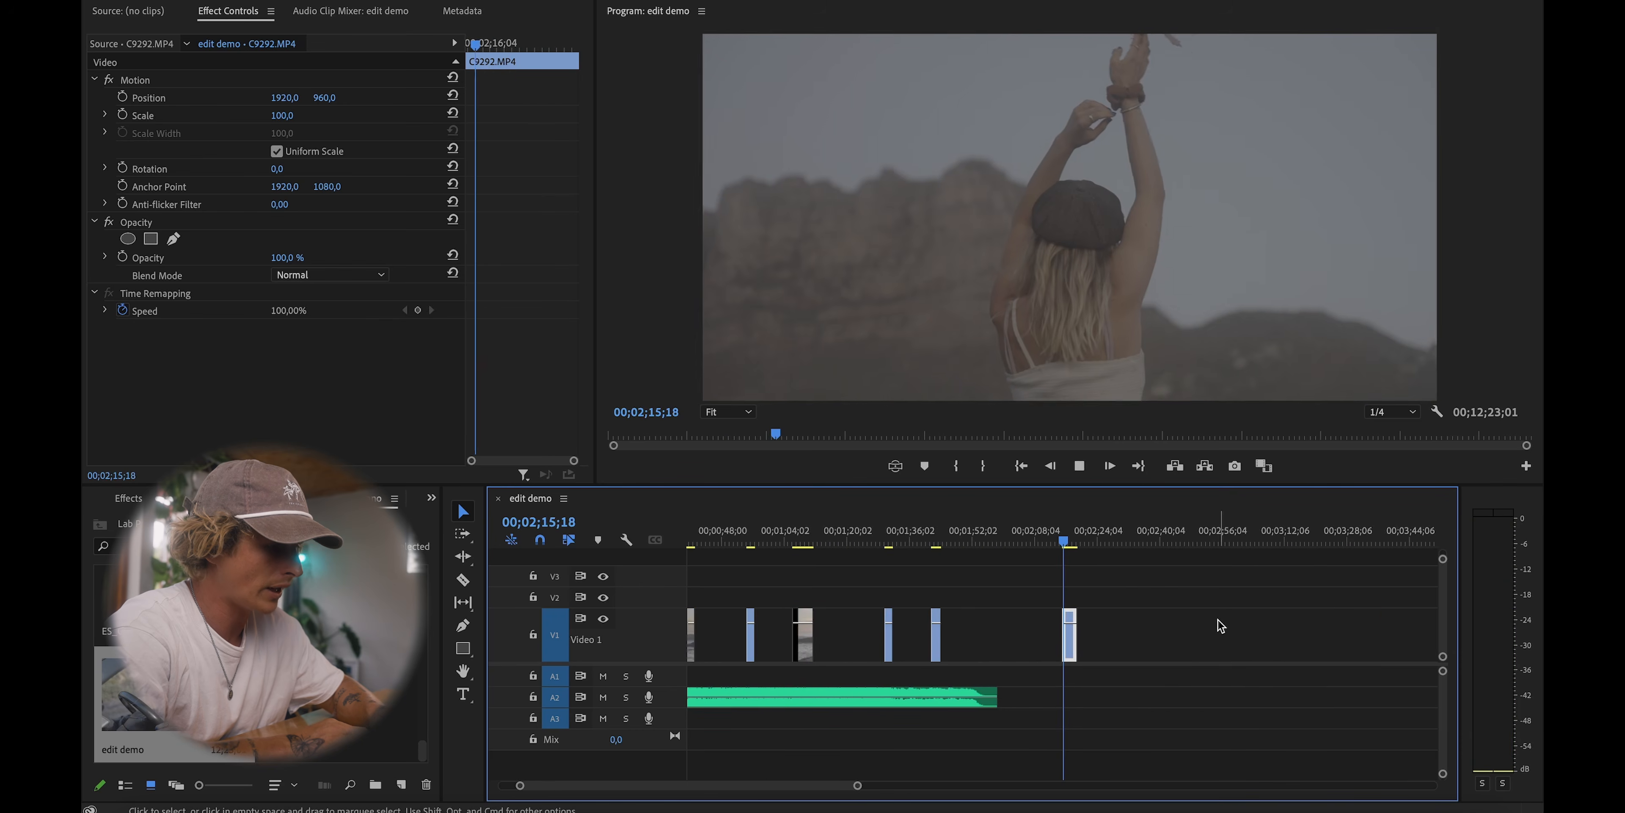
key(minus)
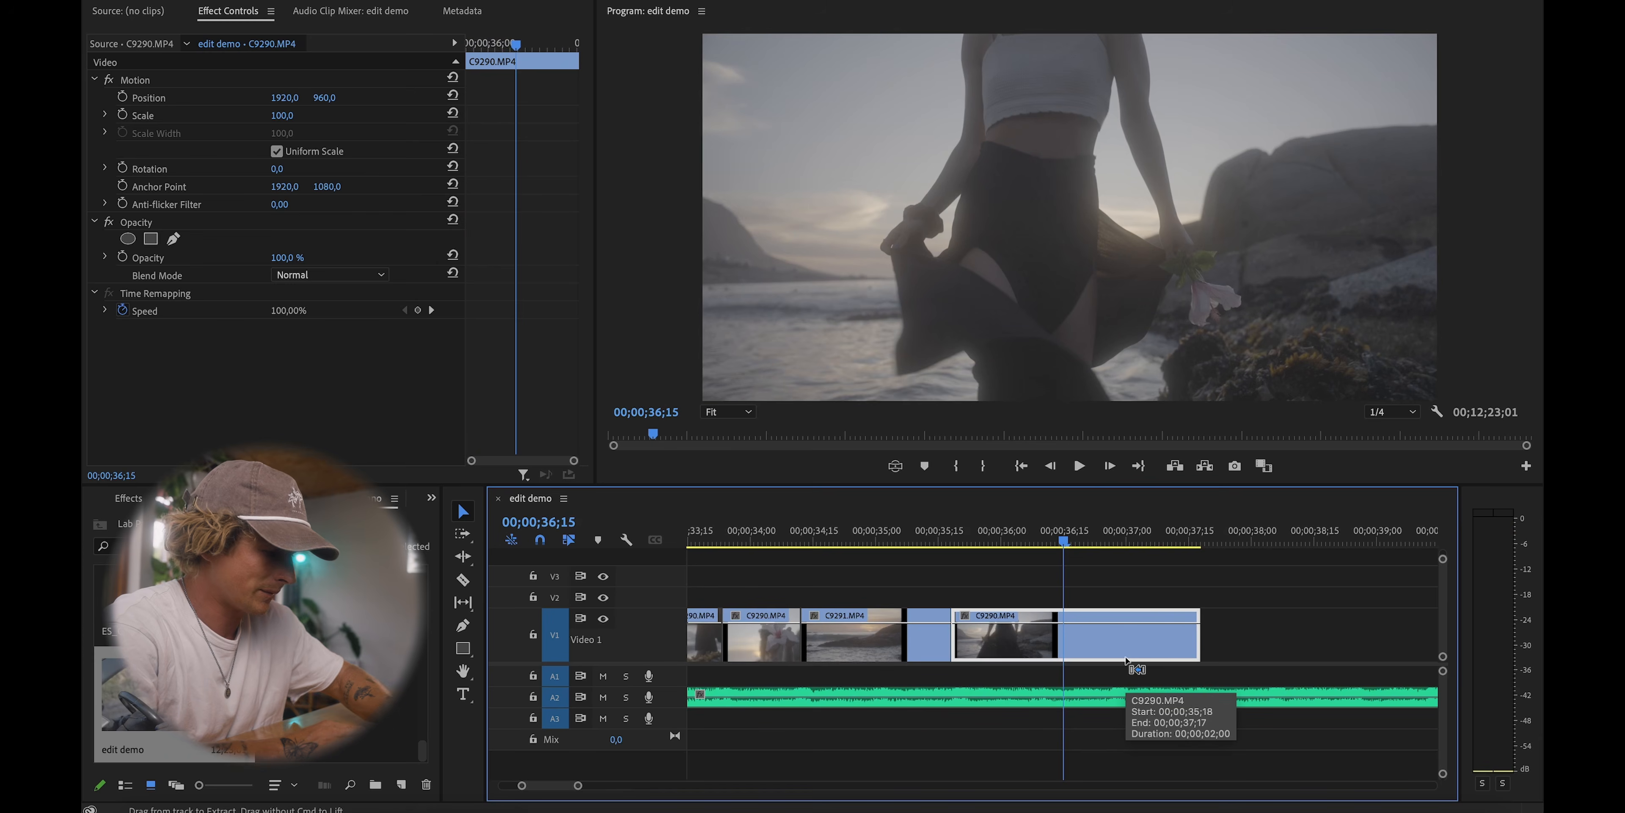
Step: Set the speed of the C9290 skirt clip after C9291 to 35% and play back the cut
key(super+r)
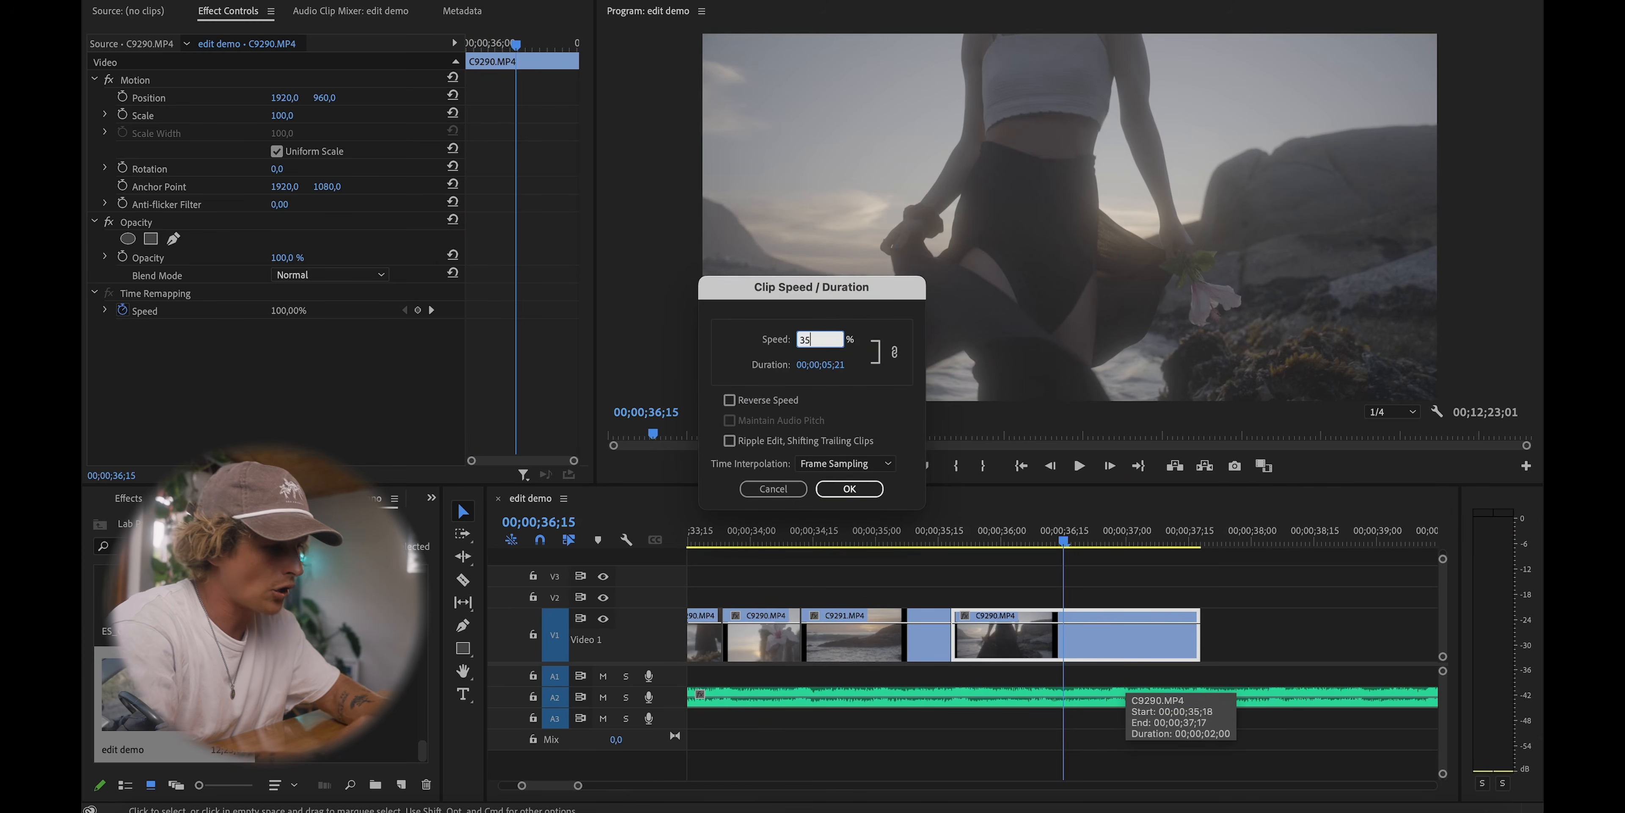
text(35)
key(Return)
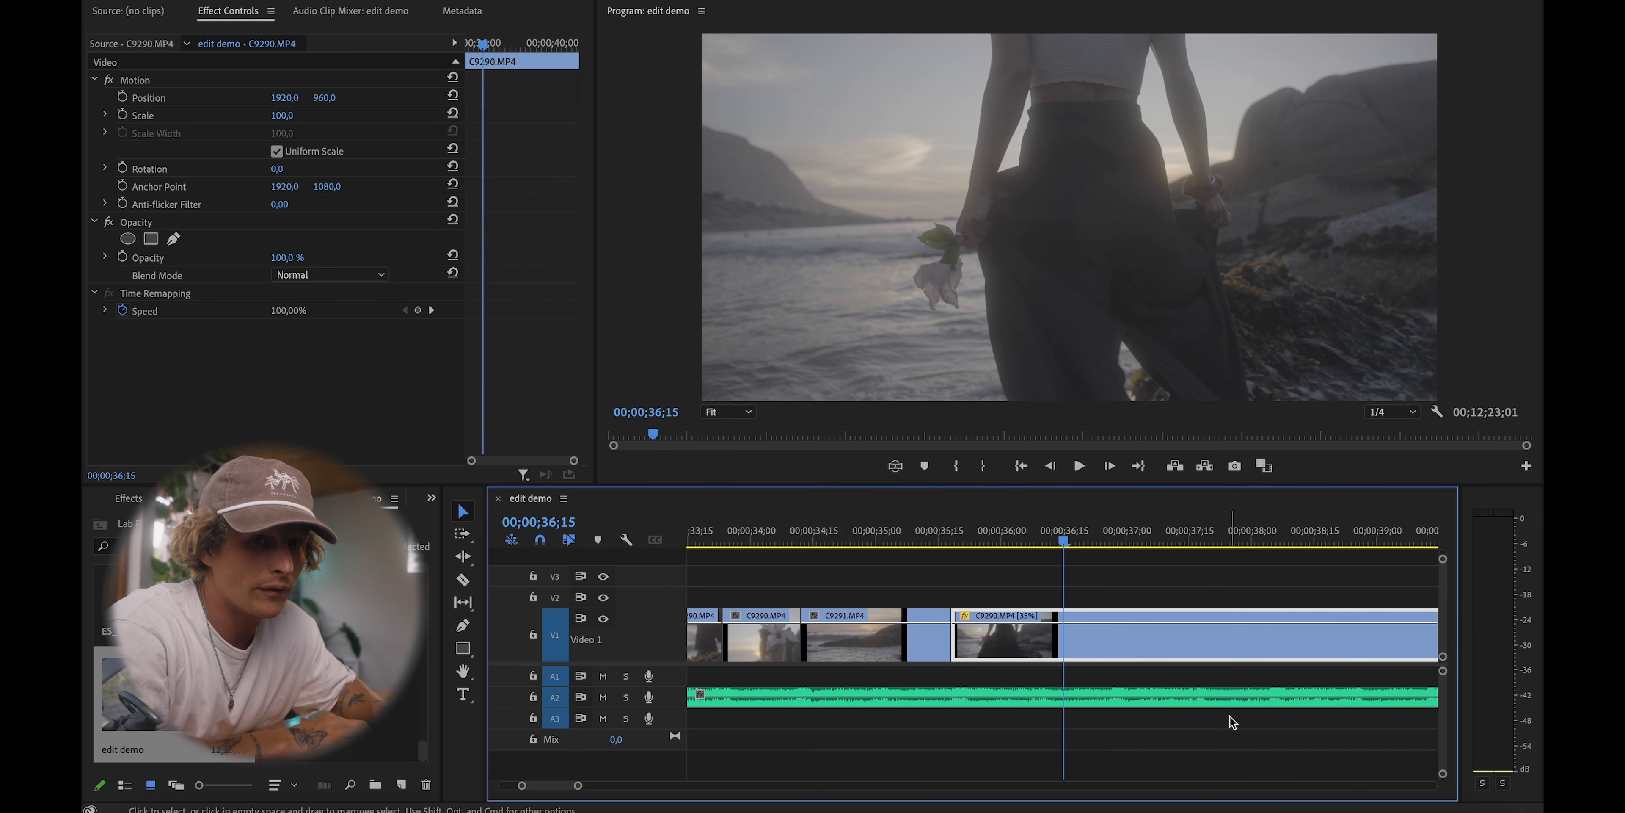
click(929, 535)
key(minus)
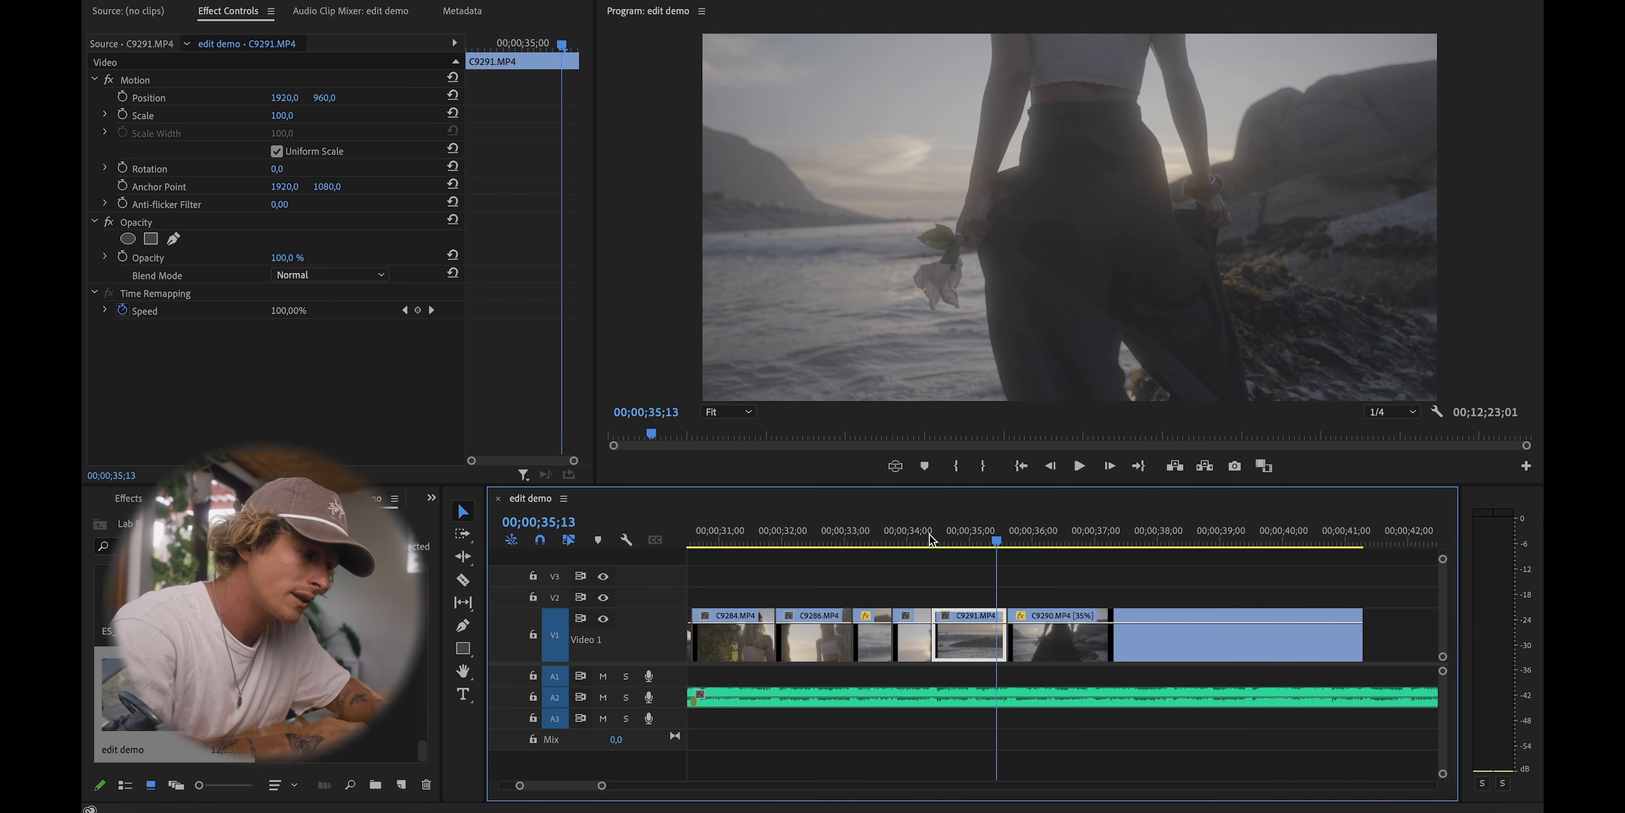
key(space)
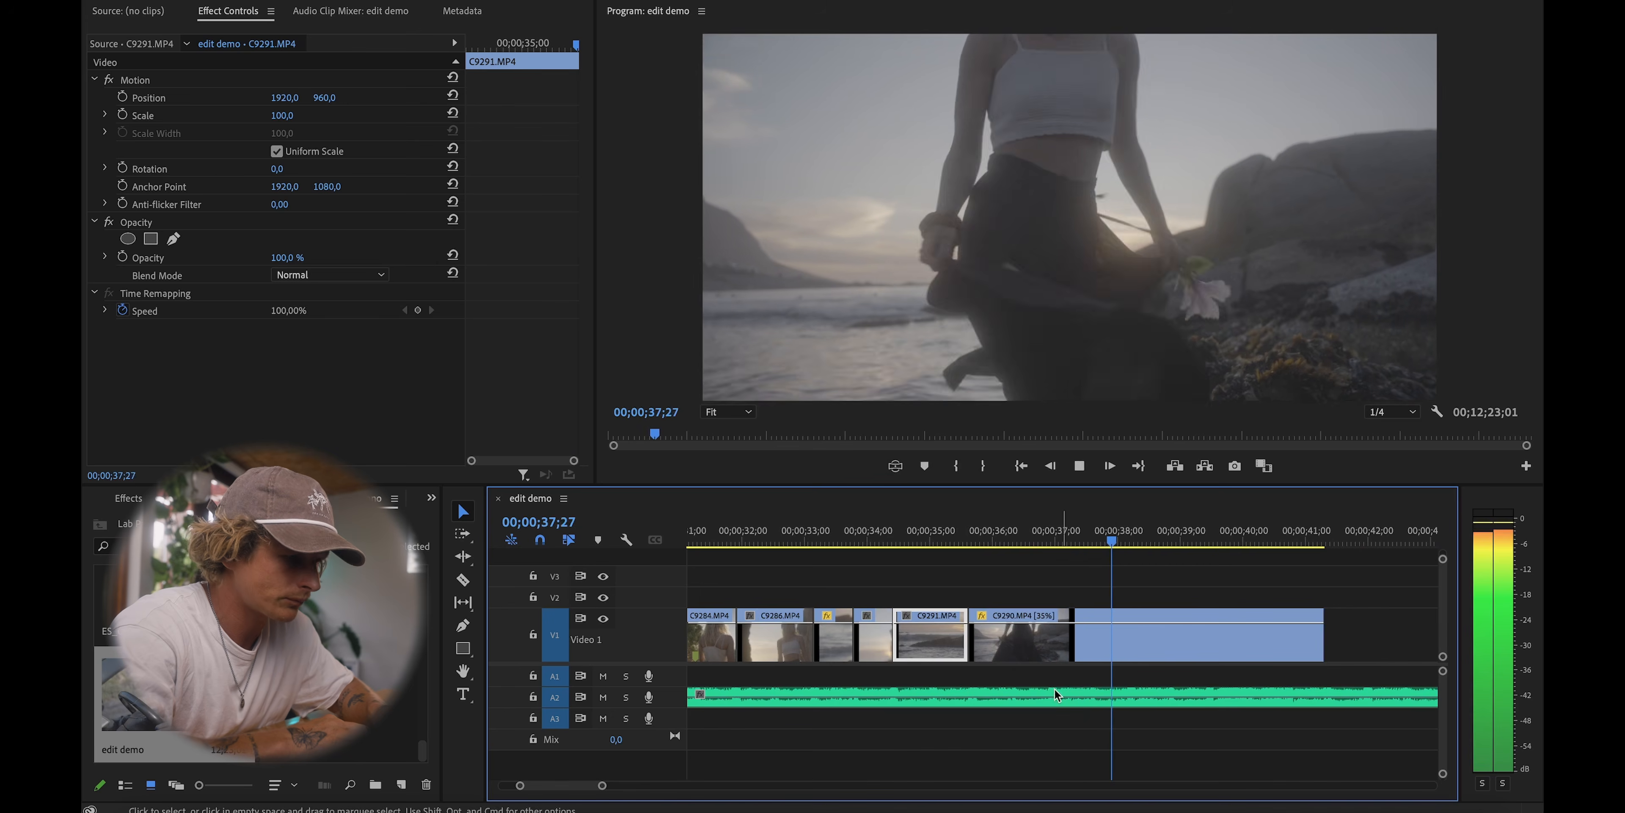
Step: Trim about one second off the start of the slowed C9290 skirt clip and close it up against C9291
drag(971, 638, 1016, 637)
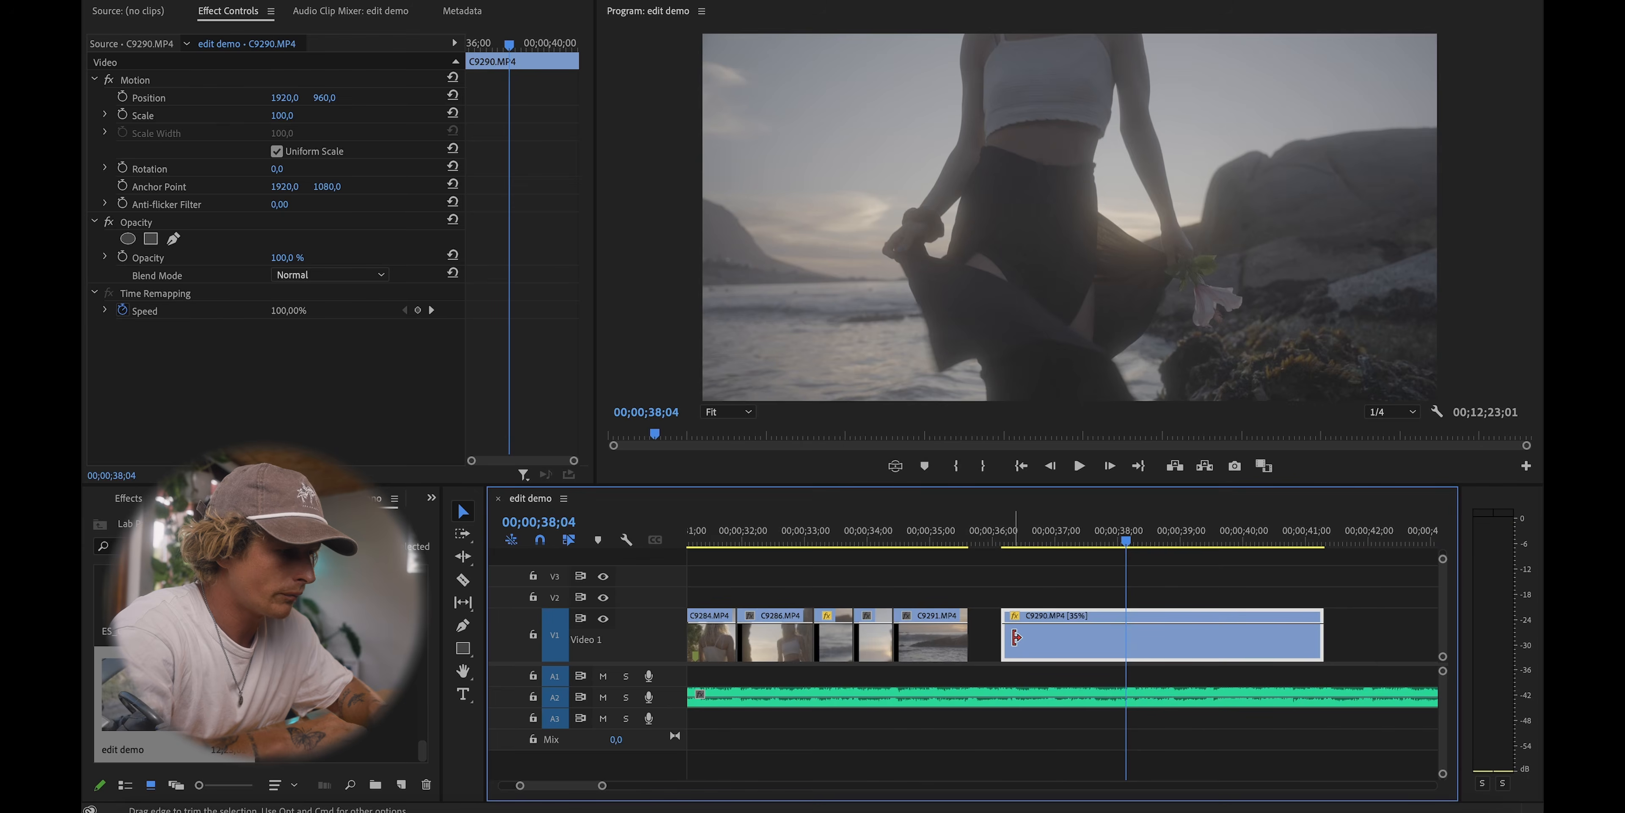
click(1005, 542)
scroll(1045, 581, up, 2)
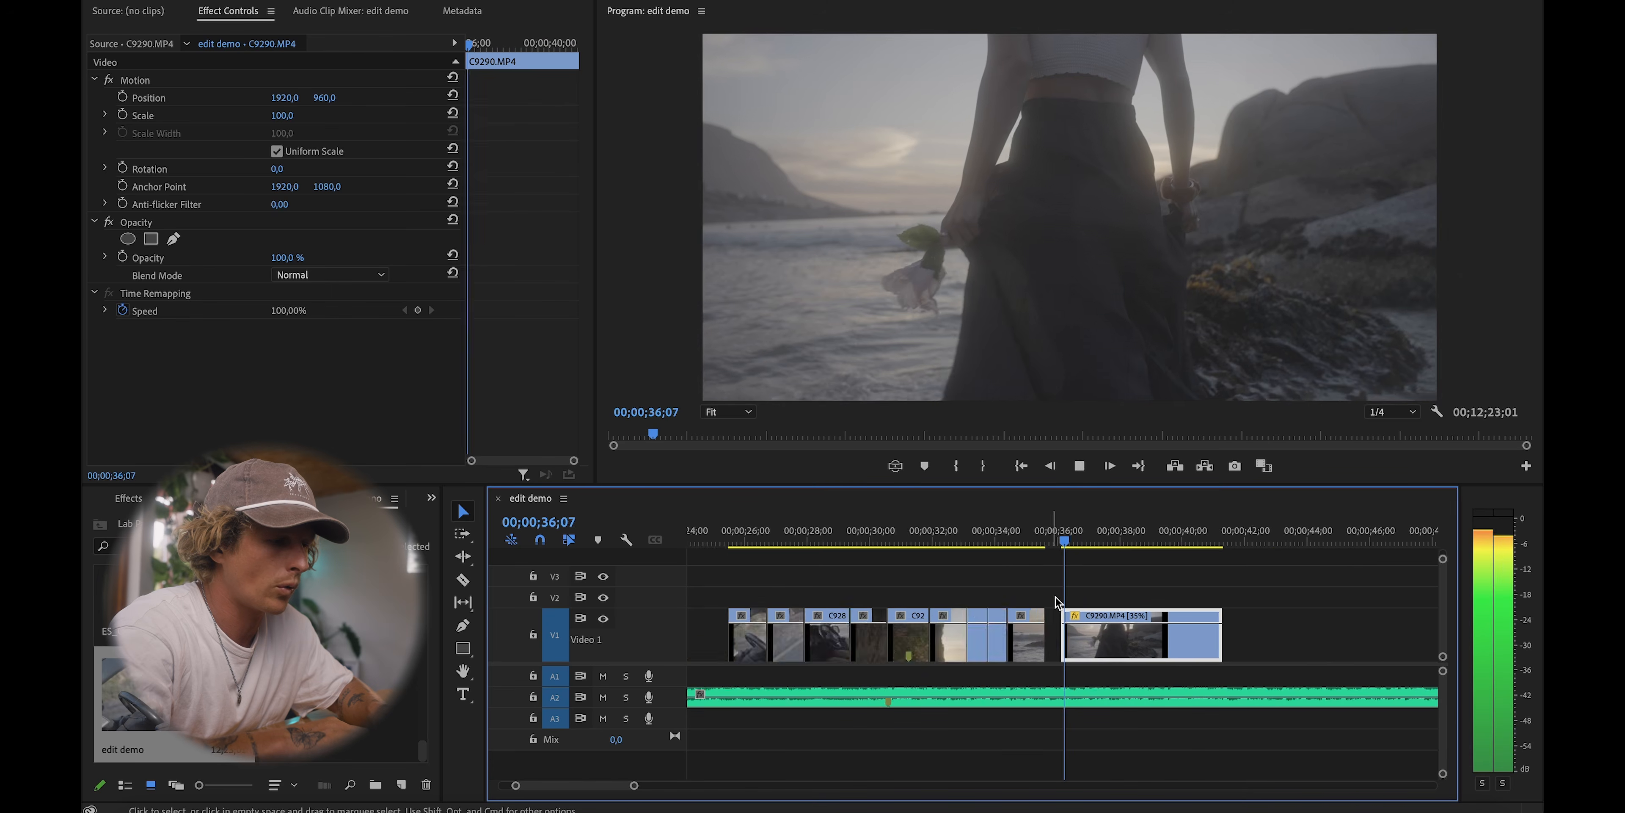
key(space)
key(space)
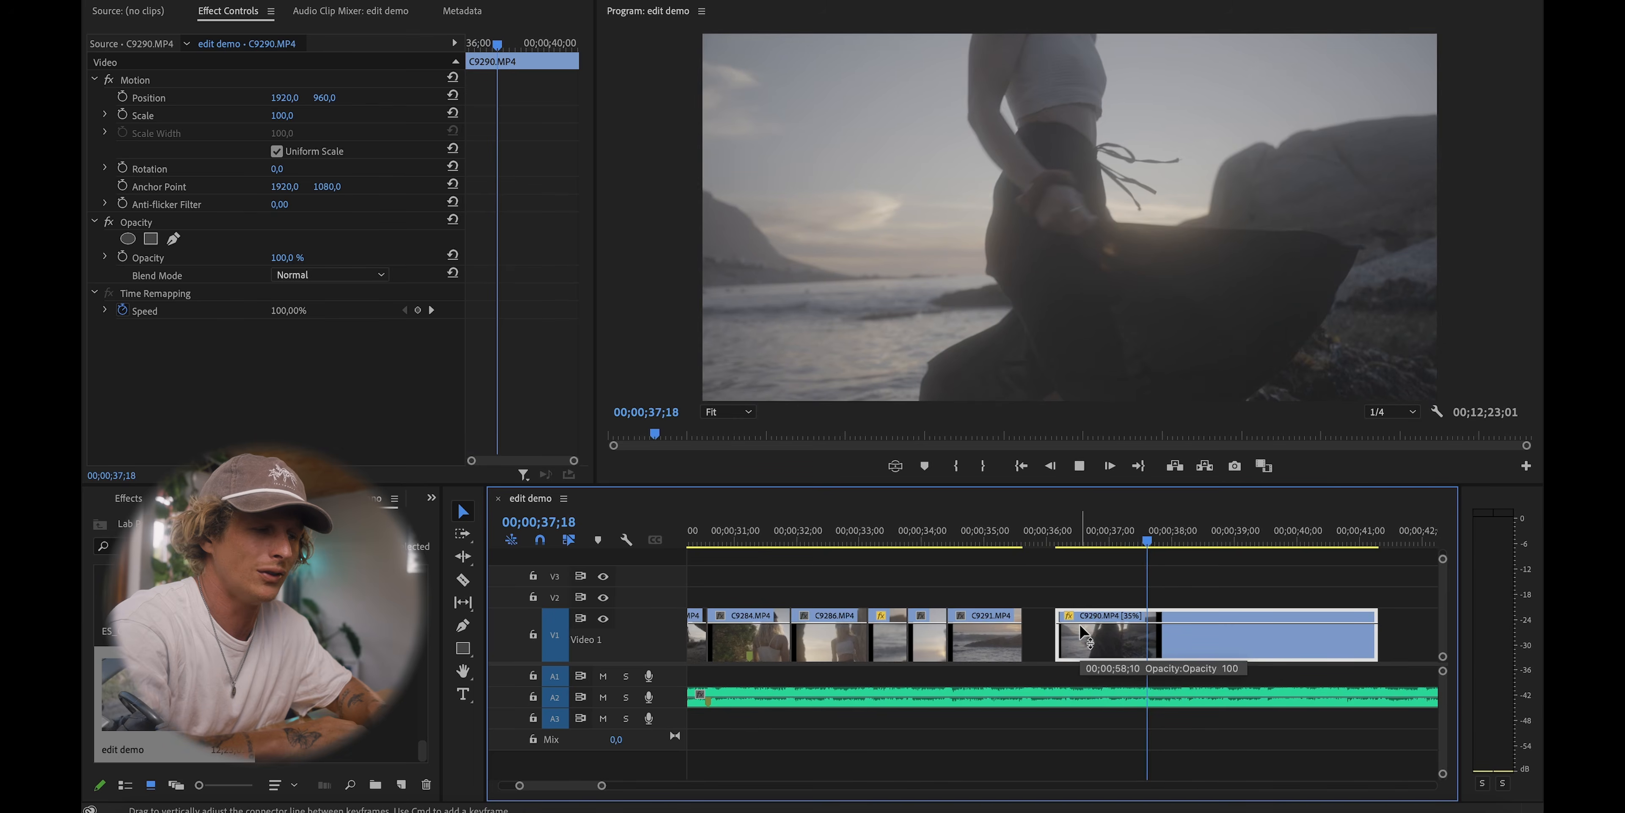
scroll(1079, 625, down, 3)
key(space)
mouse_move(979, 644)
mouse_down()
mouse_move(1006, 645)
mouse_move(979, 650)
mouse_up()
Step: Set the speed of the C9290 skirt clip to 45% and play back from C9291
key(super+r)
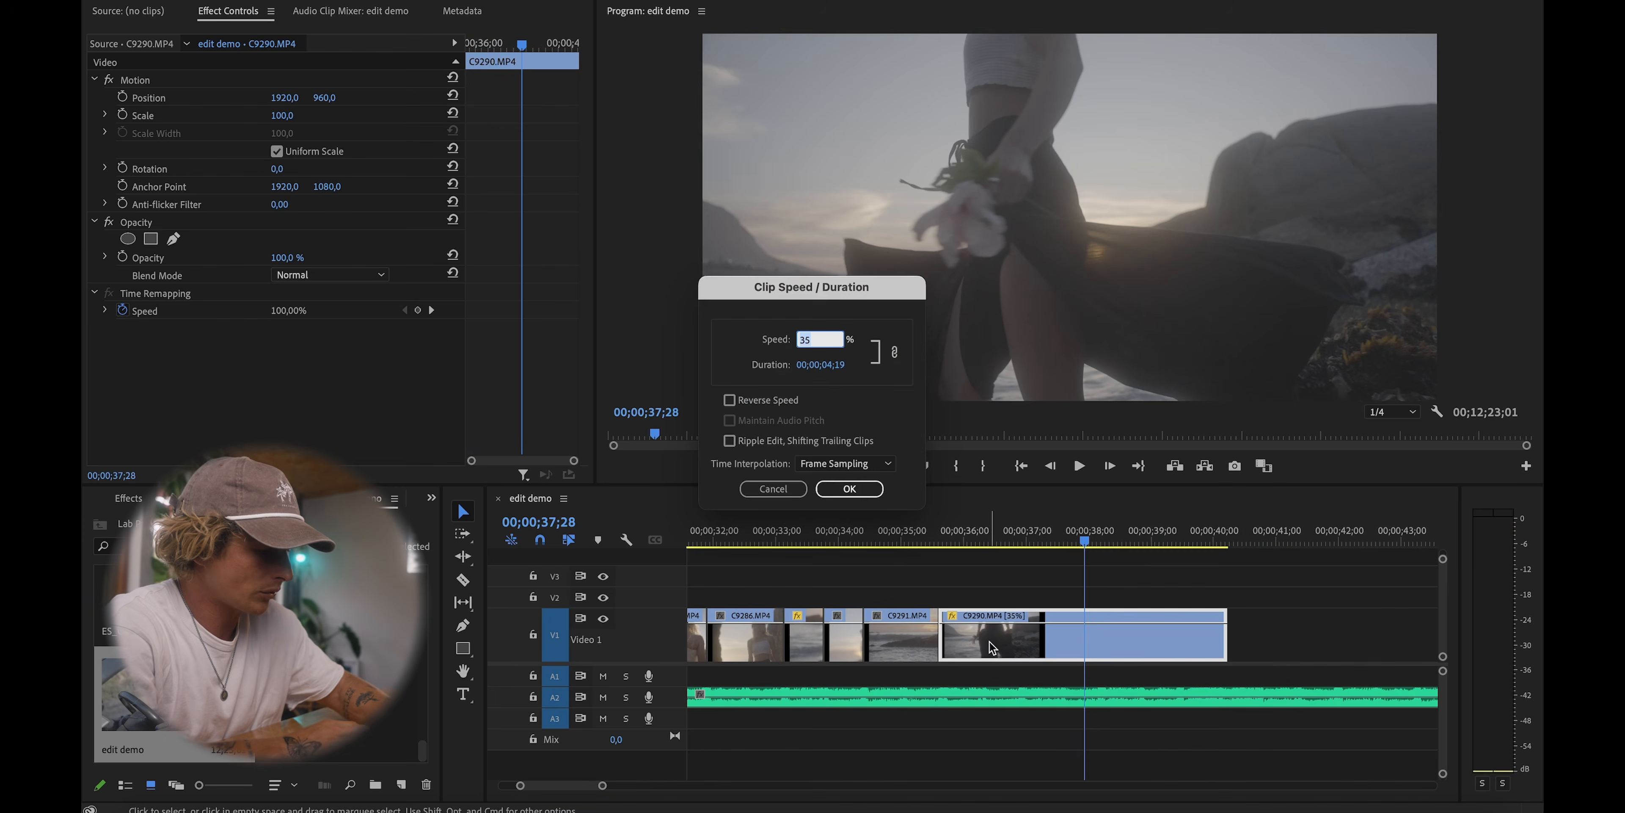
text(45)
key(Return)
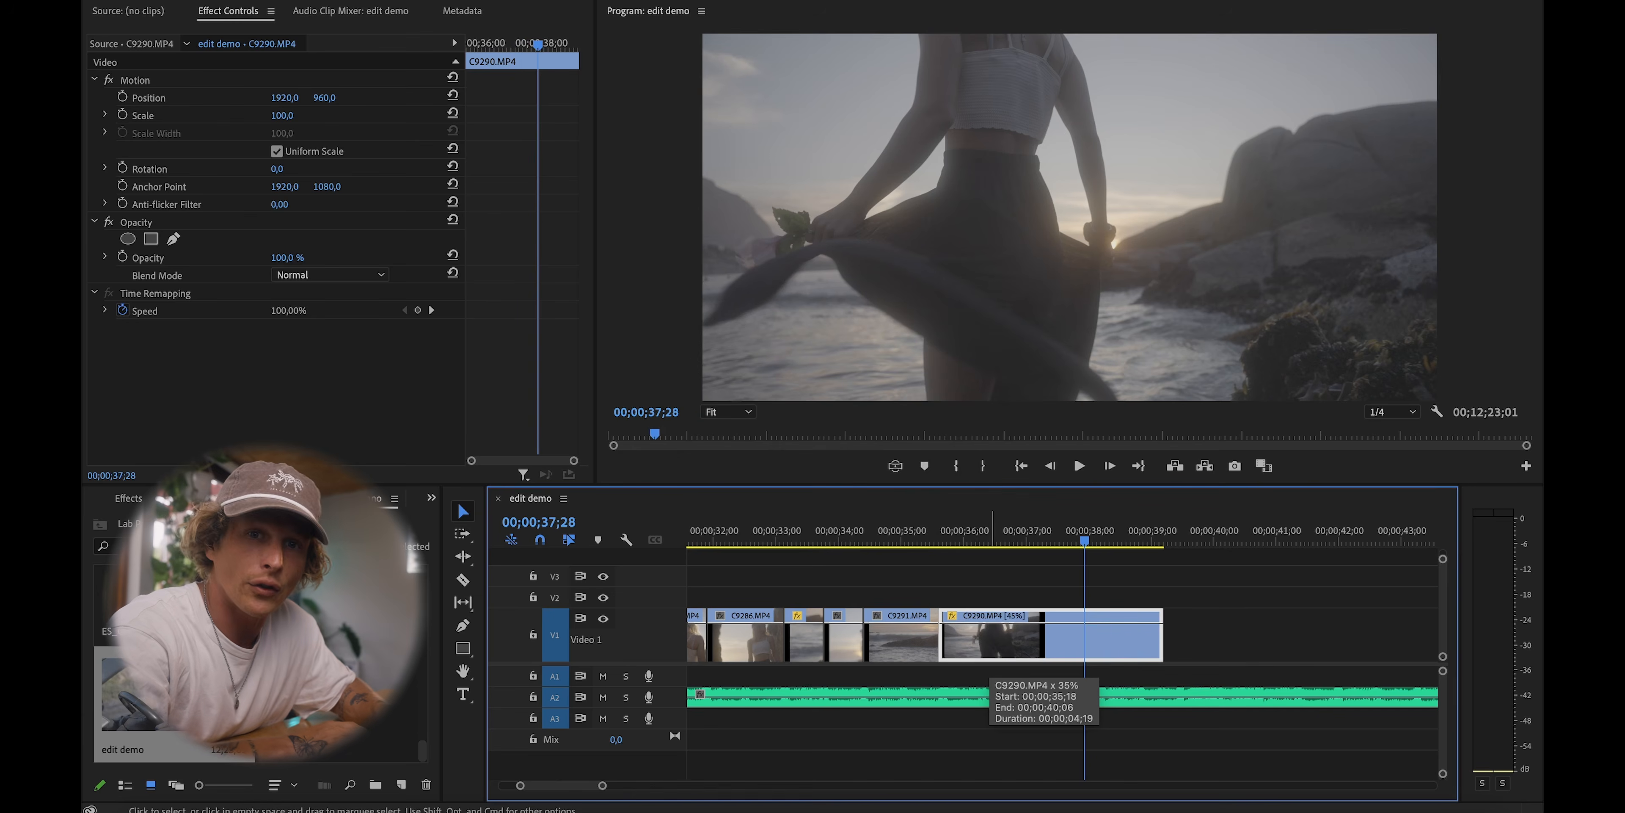
click(937, 537)
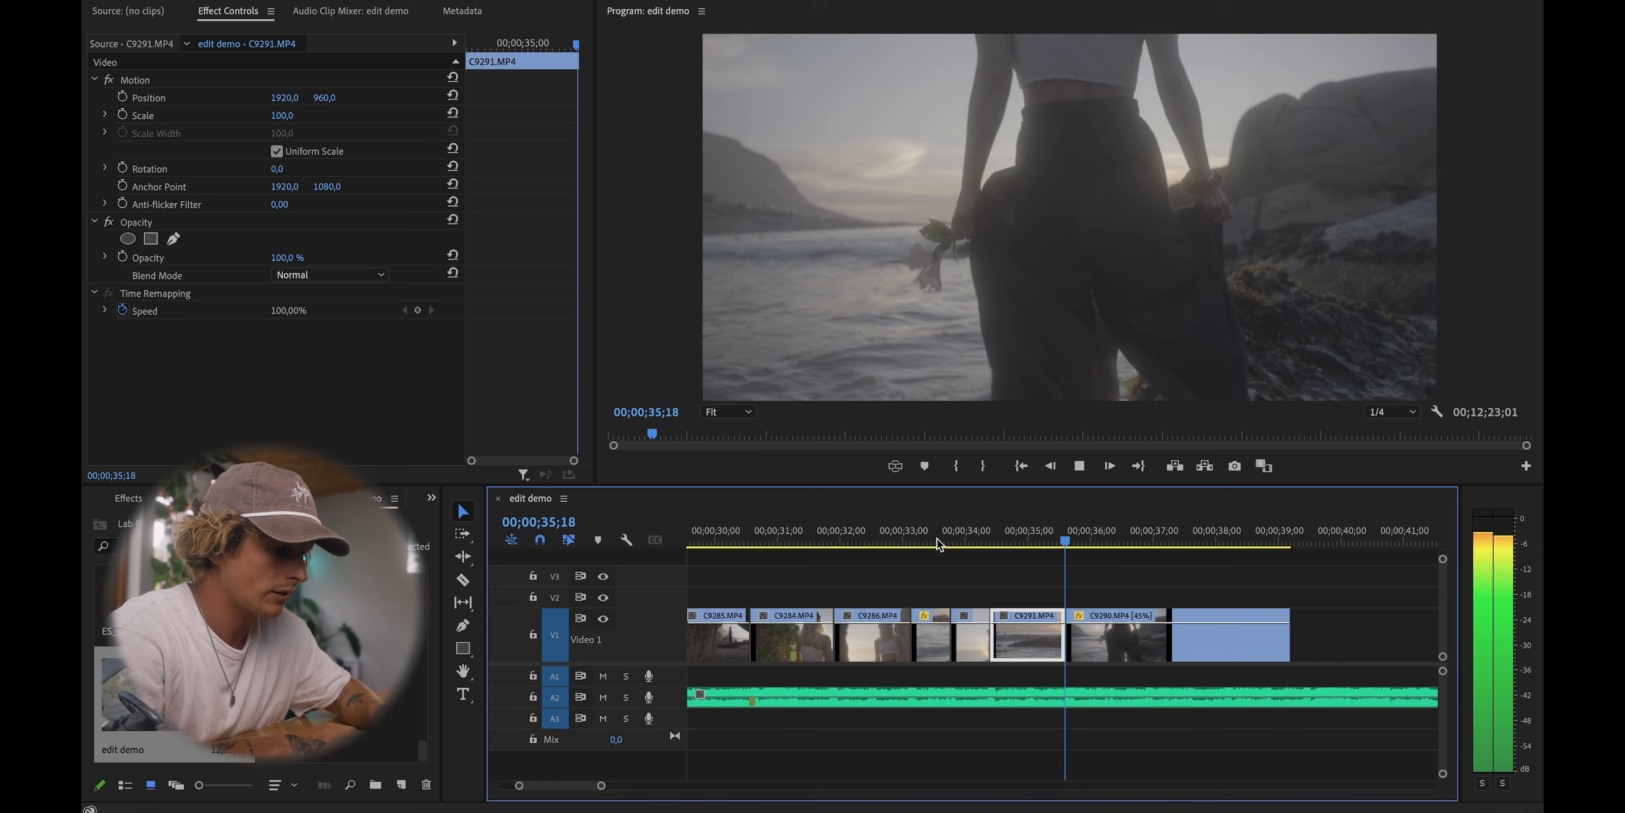
key(=)
key(=)
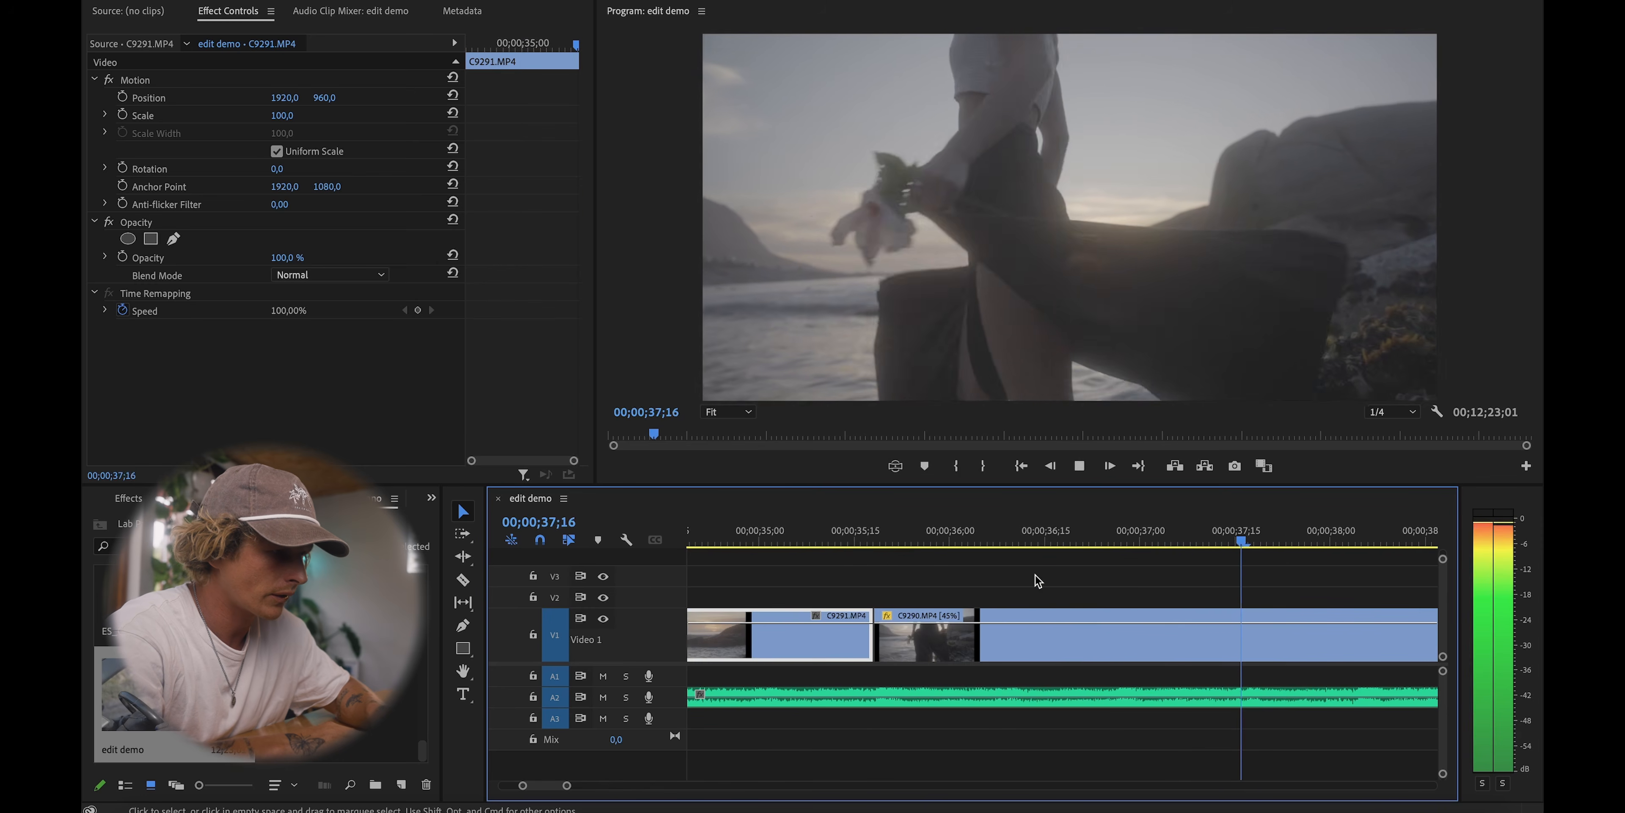
Step: Cut the C9290 skirt clip at 00;00;38;06 and delete the part after the cut
key(space)
key(minus)
click(1159, 639)
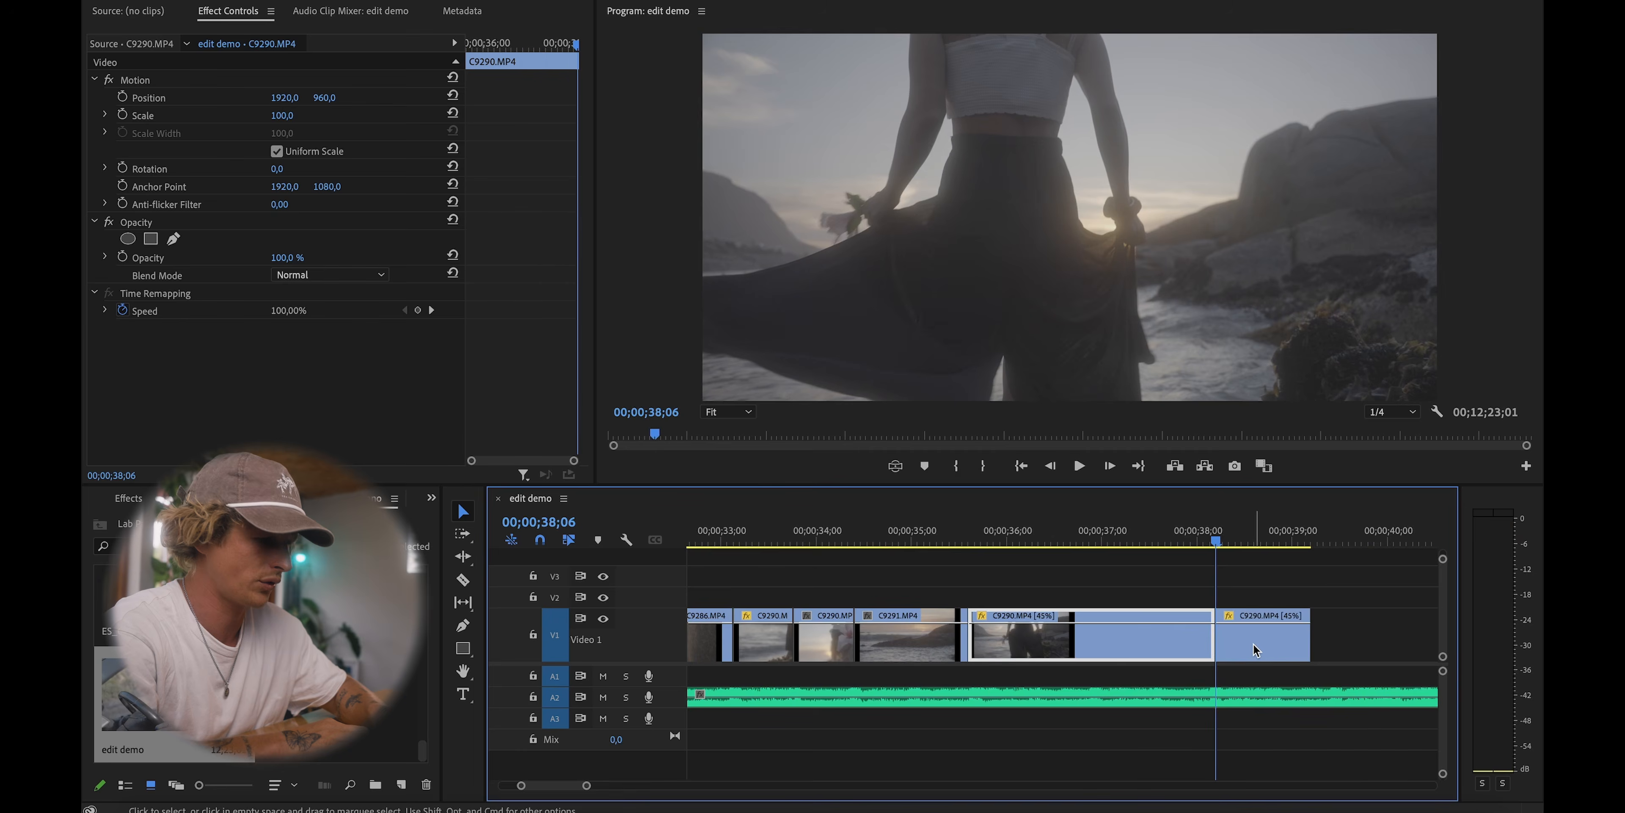
key(Delete)
Step: Move the wide C9290 shot of the woman by the sea directly after the C9290 skirt clip
key(minus)
key(minus)
key(minus)
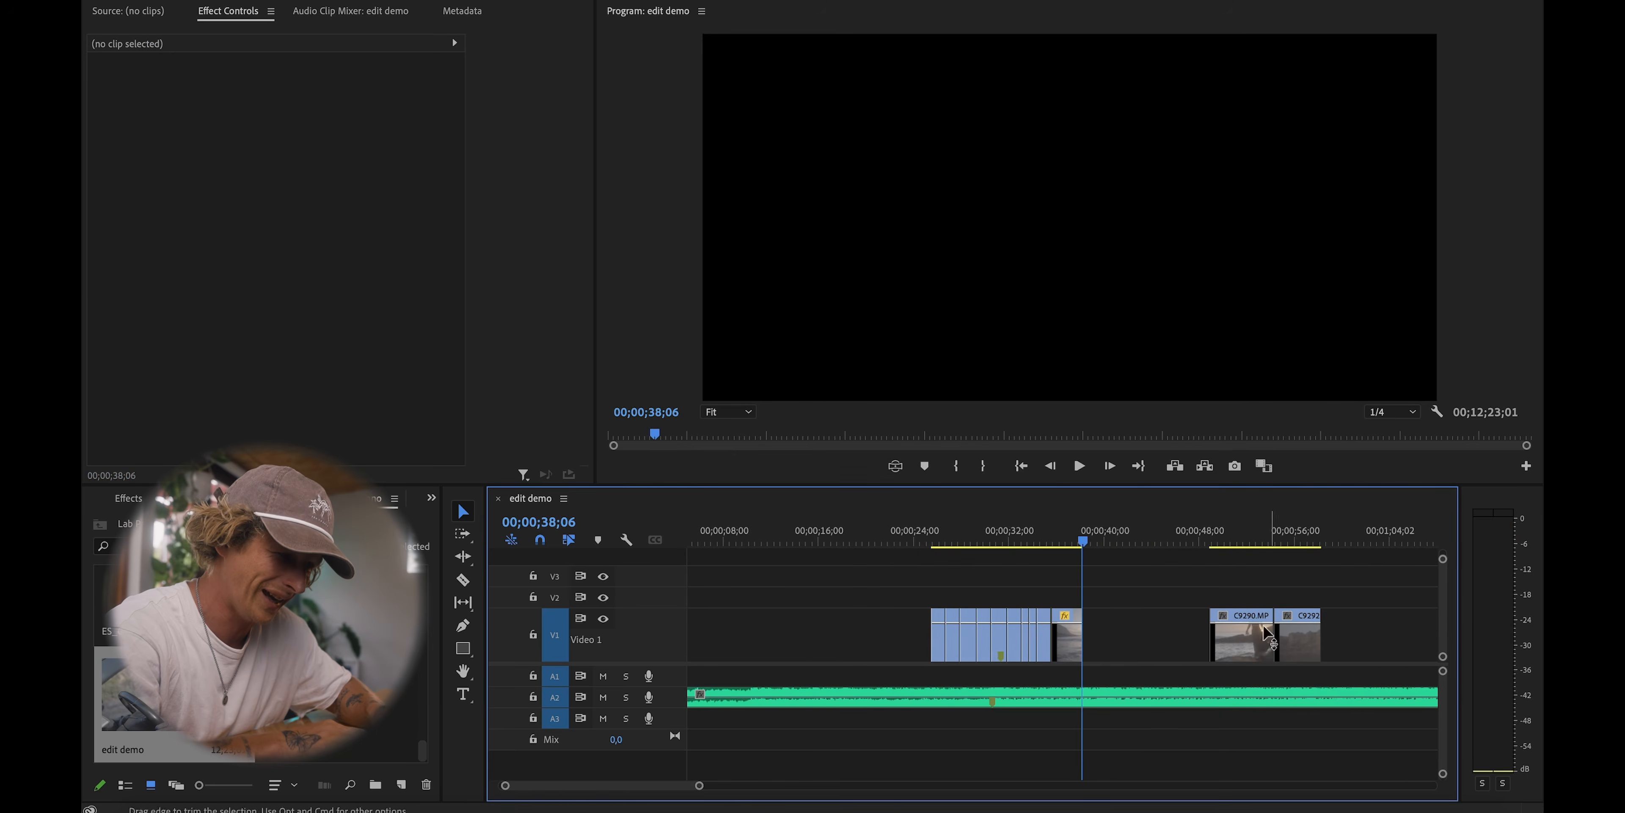
click(1219, 537)
scroll(1133, 539, down, 3)
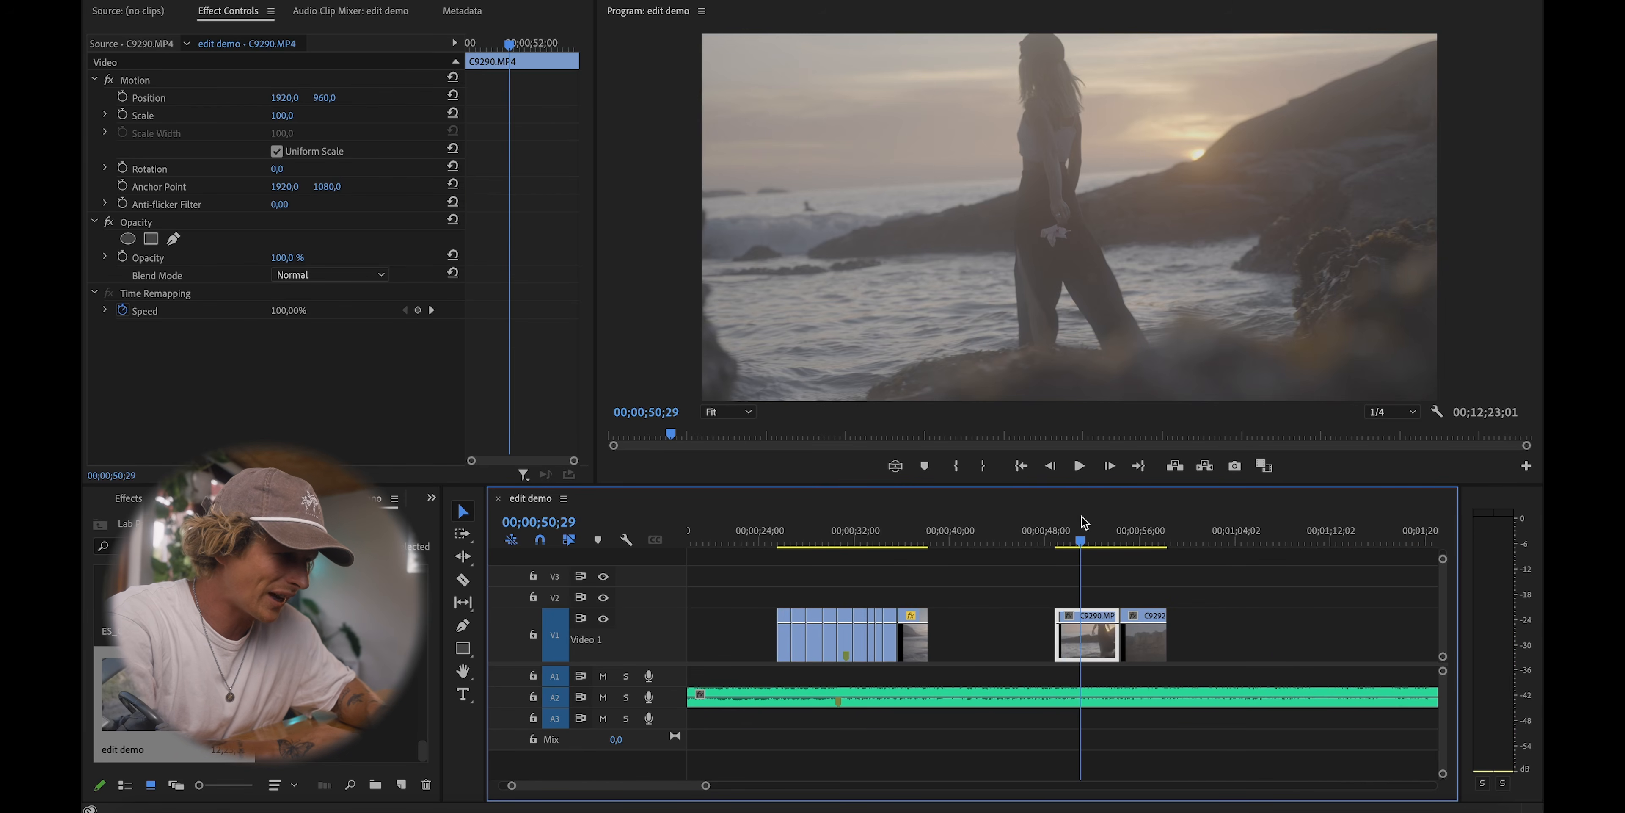
drag(1067, 647, 954, 645)
scroll(997, 551, down, 3)
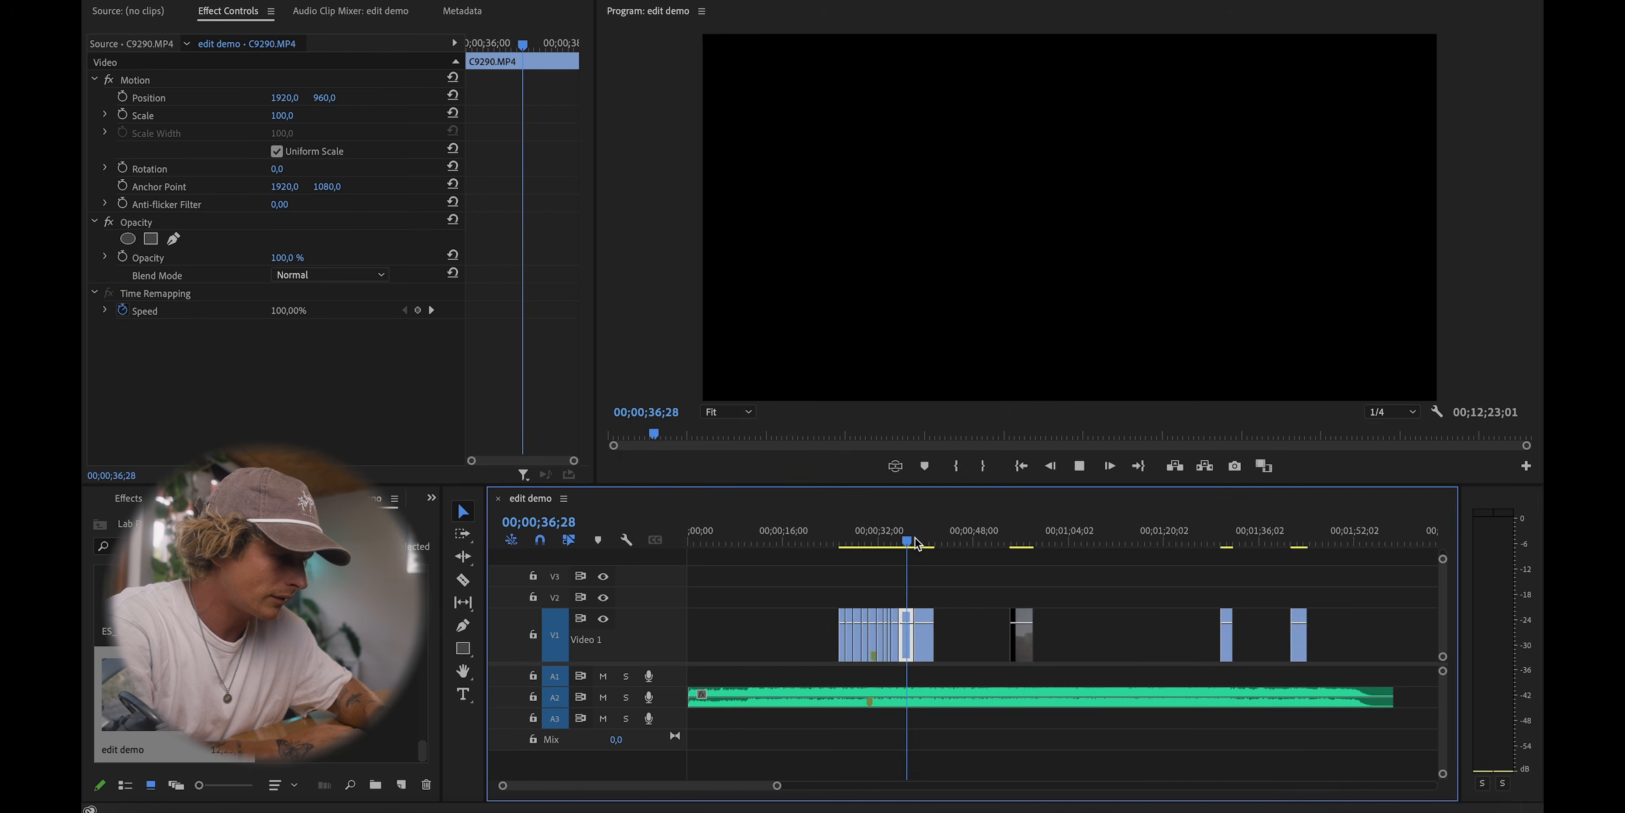
Step: Play back the cut into the wide C9290 shot, and move that shot back out to about 00;00;46
scroll(998, 552, up, 5)
key(space)
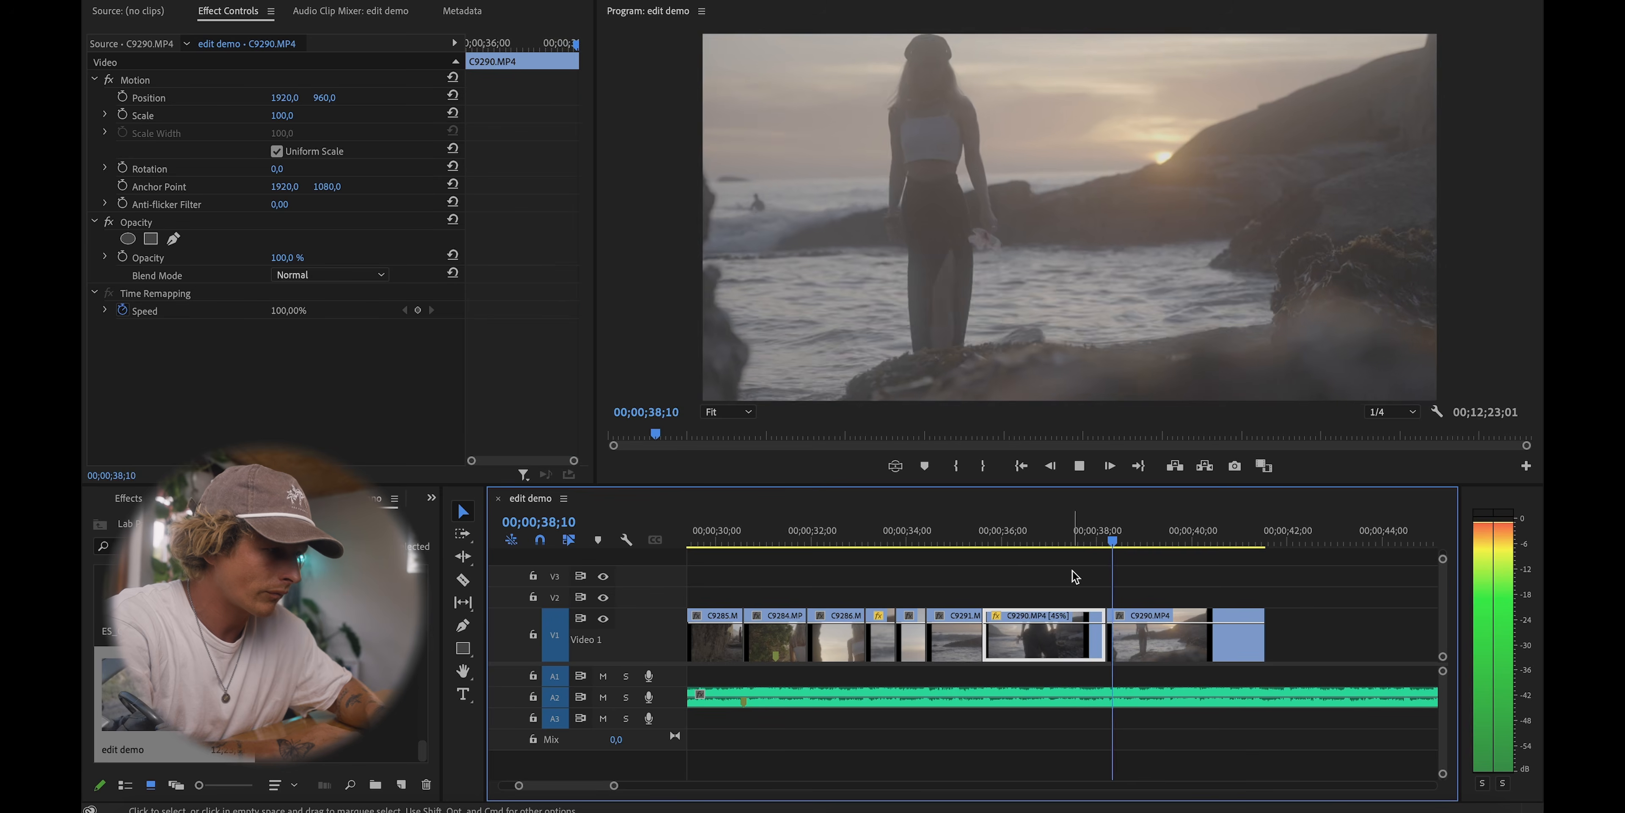
scroll(1142, 613, down, 2)
scroll(1124, 655, down, 2)
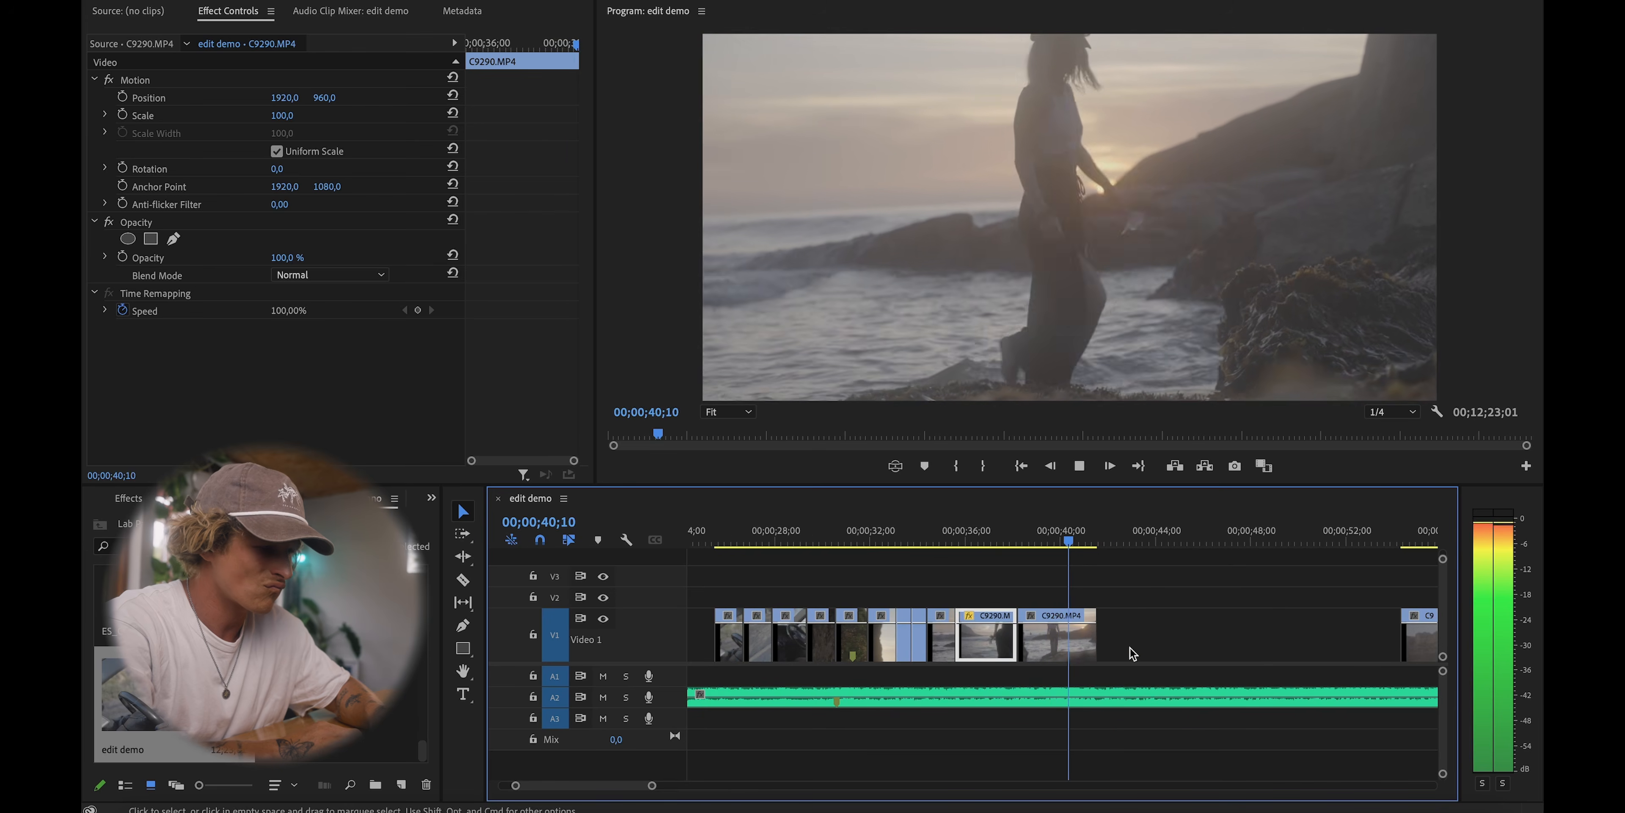
key(space)
scroll(1046, 650, down, 2)
drag(1046, 650, 1139, 649)
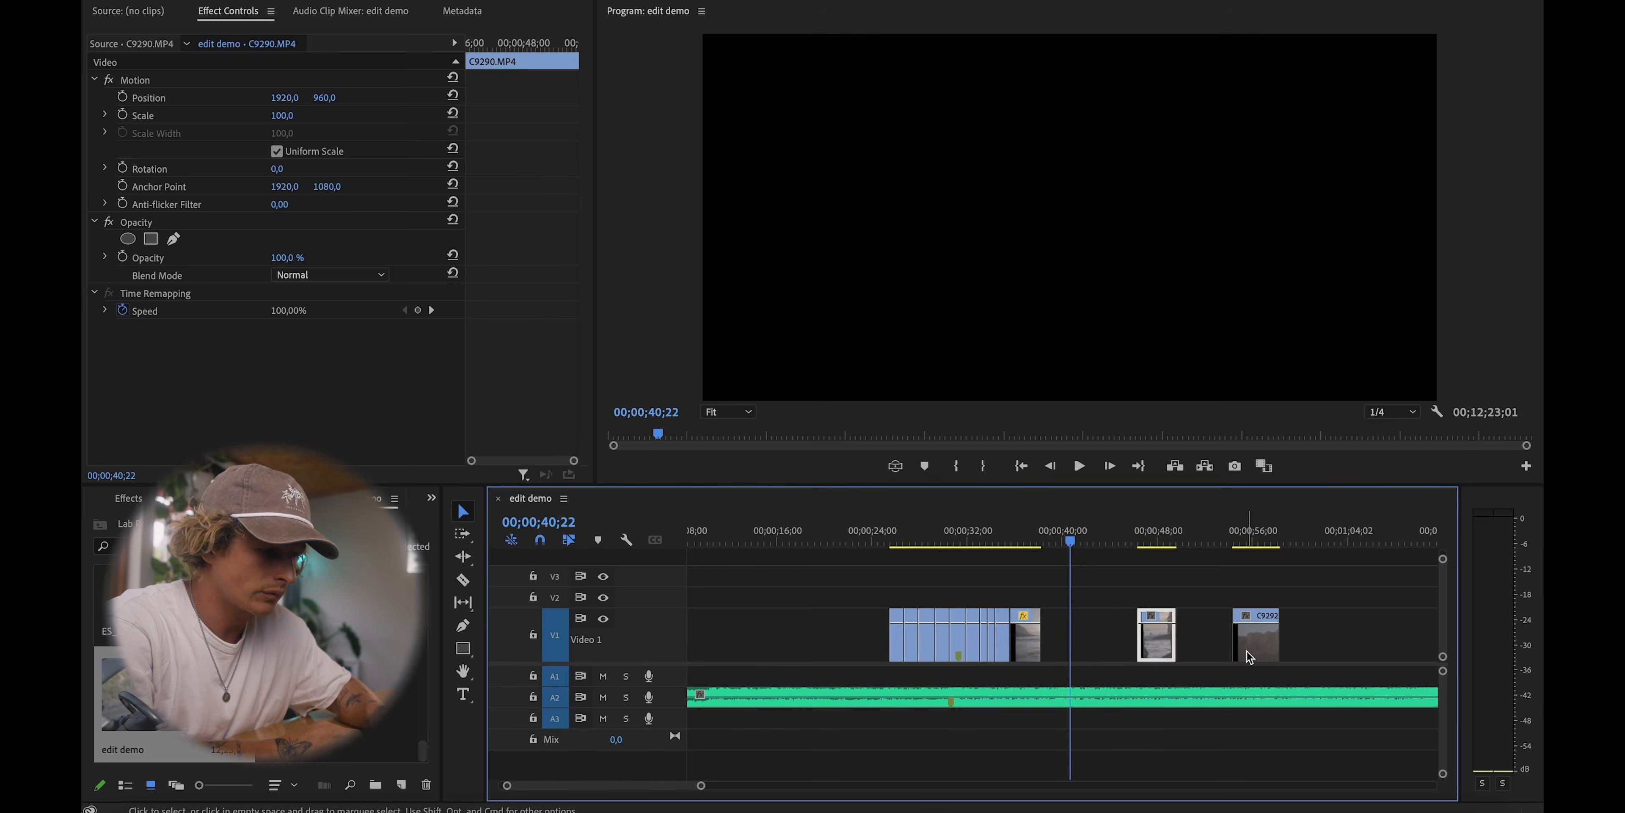
Step: Move the C9292 clip of the raised flower directly after the C9290 skirt clip and play back the cut
drag(1262, 643, 1071, 645)
click(1026, 540)
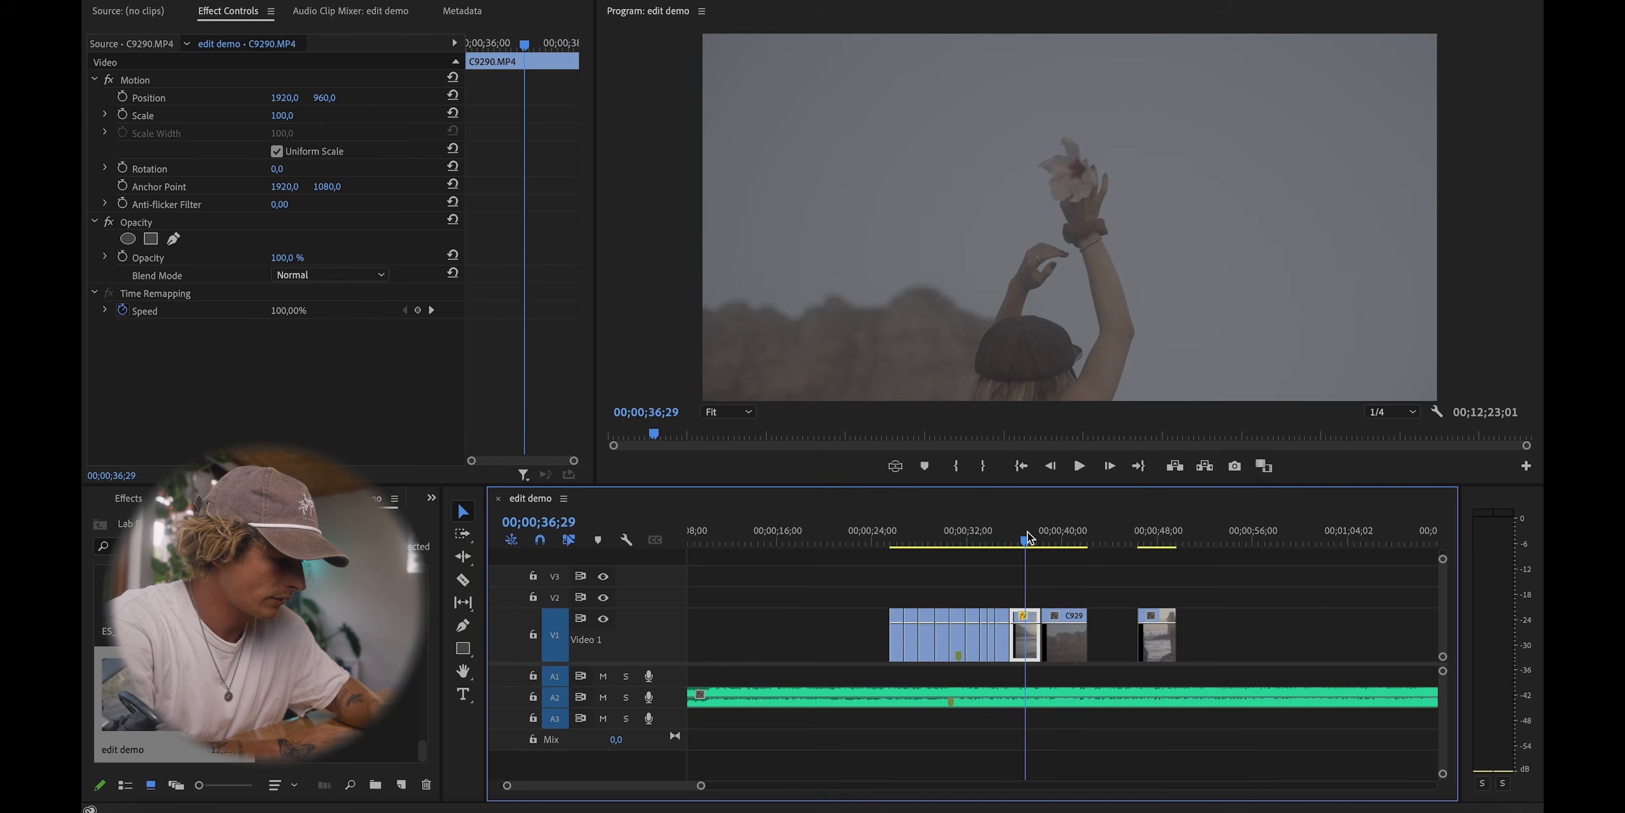
key(space)
scroll(1133, 587, up, 2)
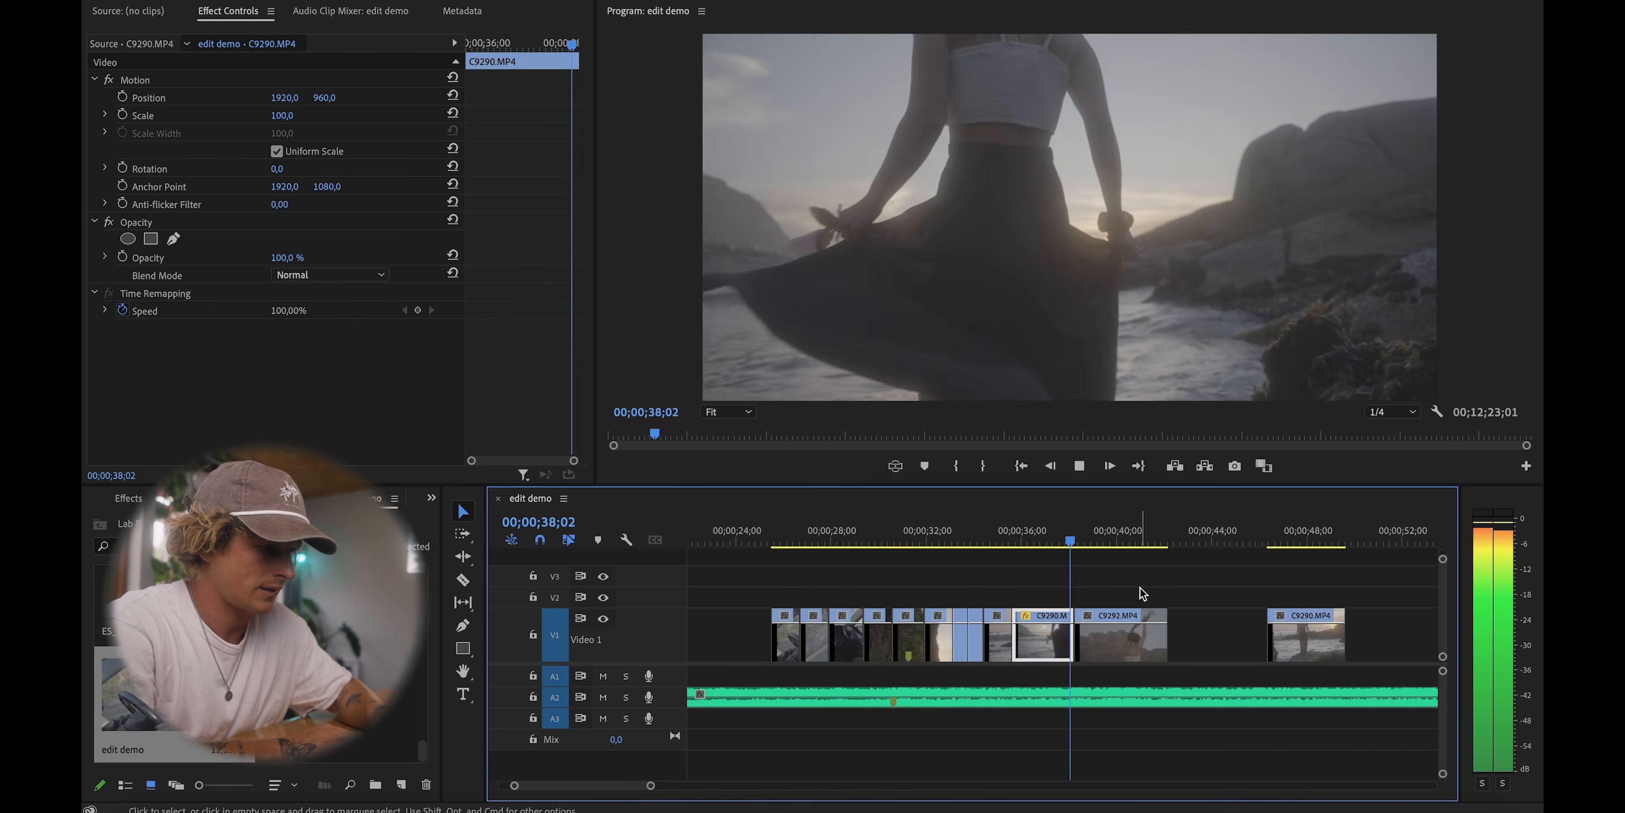
scroll(1143, 592, up, 3)
scroll(1143, 592, down, 2)
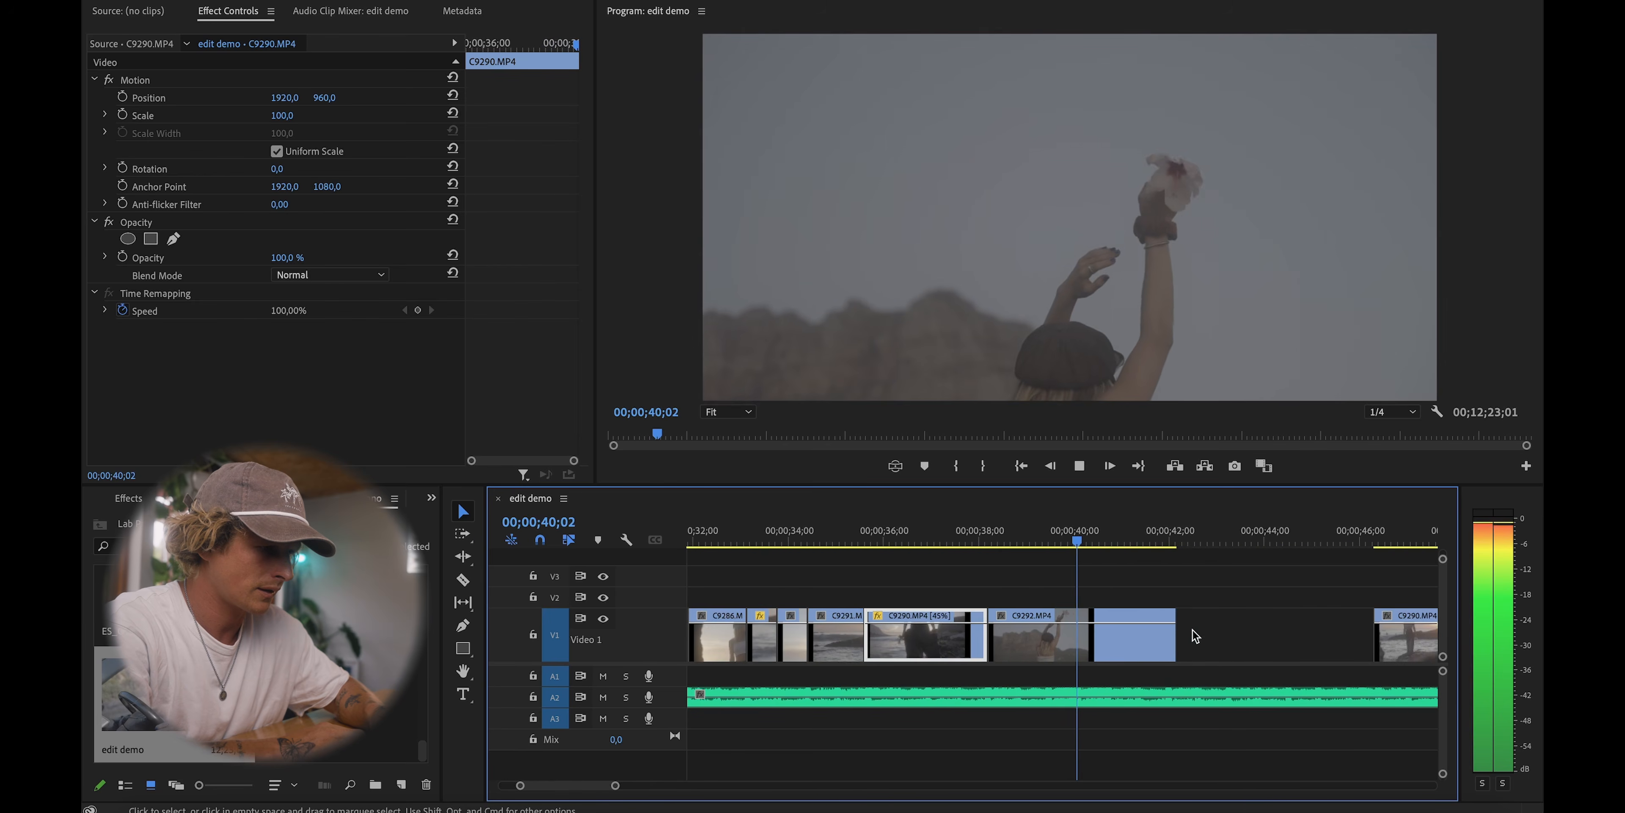
key(space)
Step: Set the speed of the C9292 clip to 35% and return to its opening
click(1130, 647)
key(super+r)
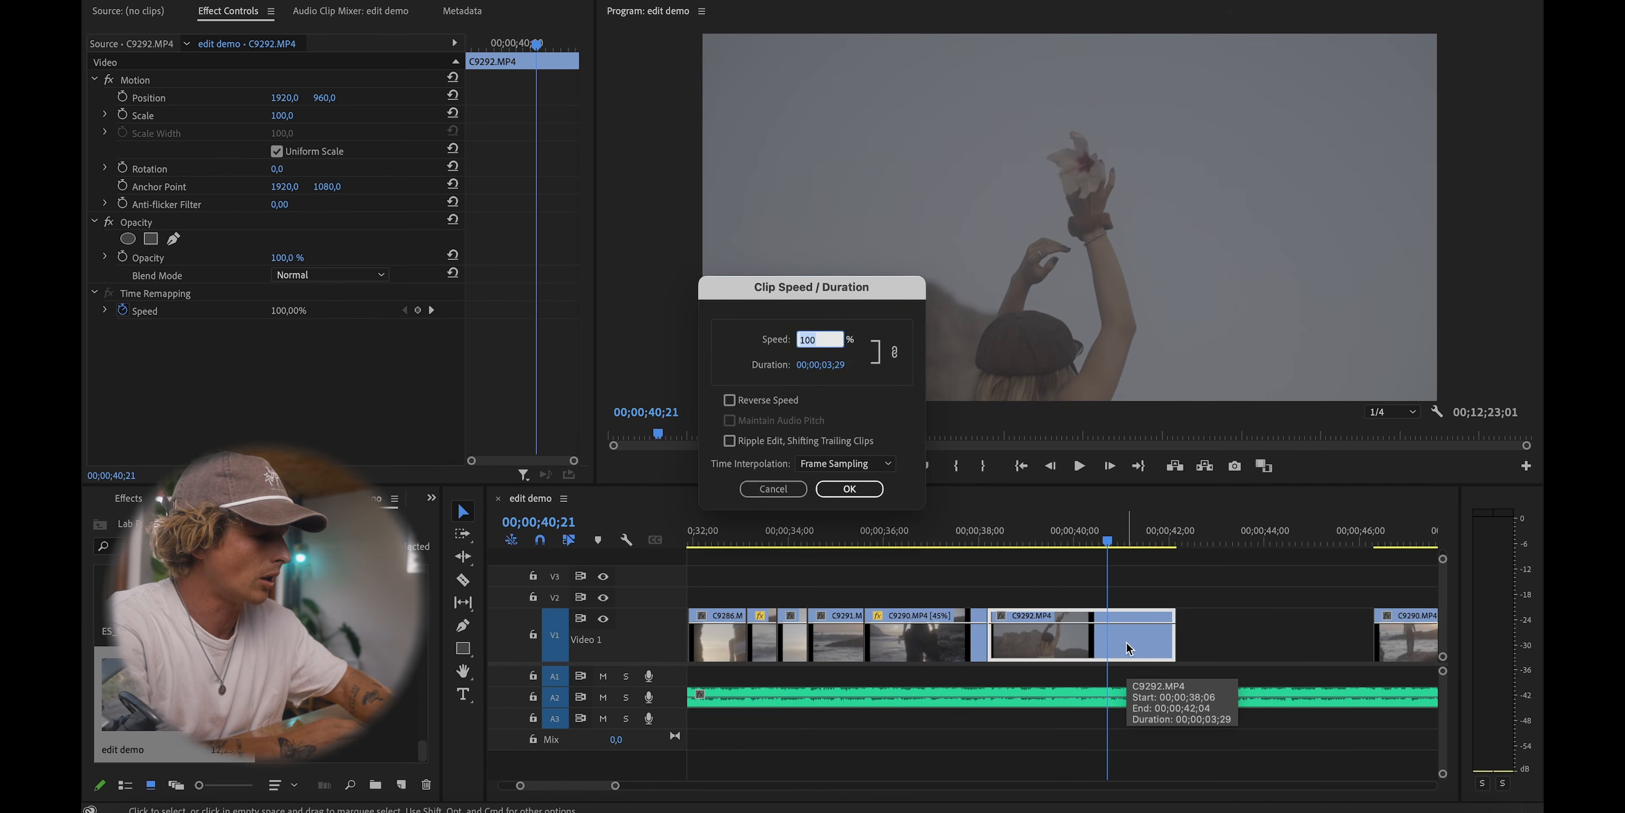
text(35)
key(Return)
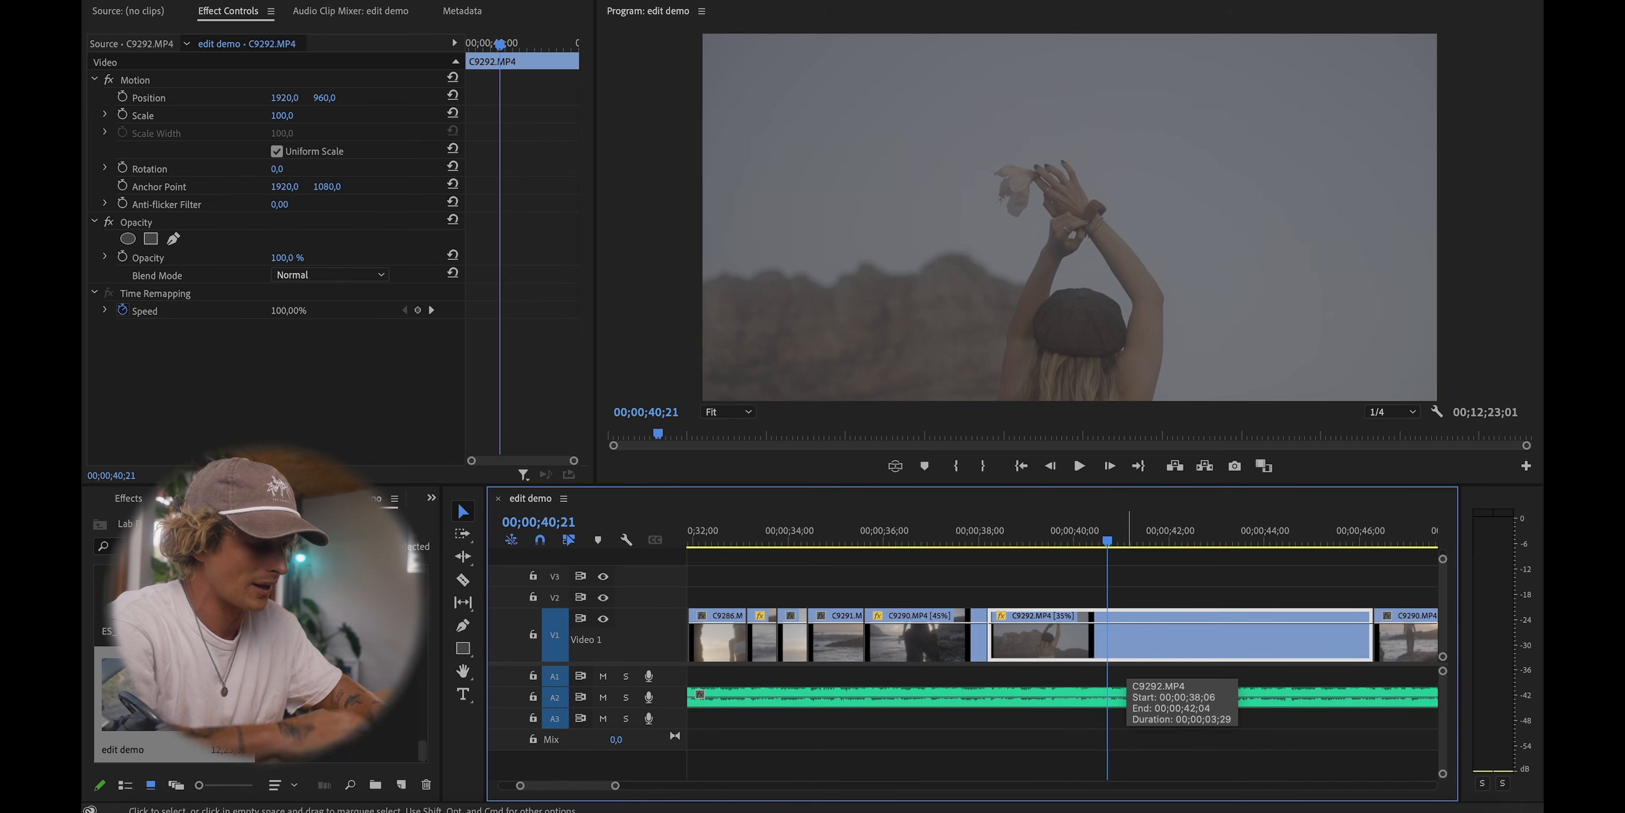
click(1039, 530)
Step: Play back the last C9292 shot near 00;01;42 and listen to the music towards the end of the track
scroll(1038, 528, down, 1)
scroll(1039, 528, down, 2)
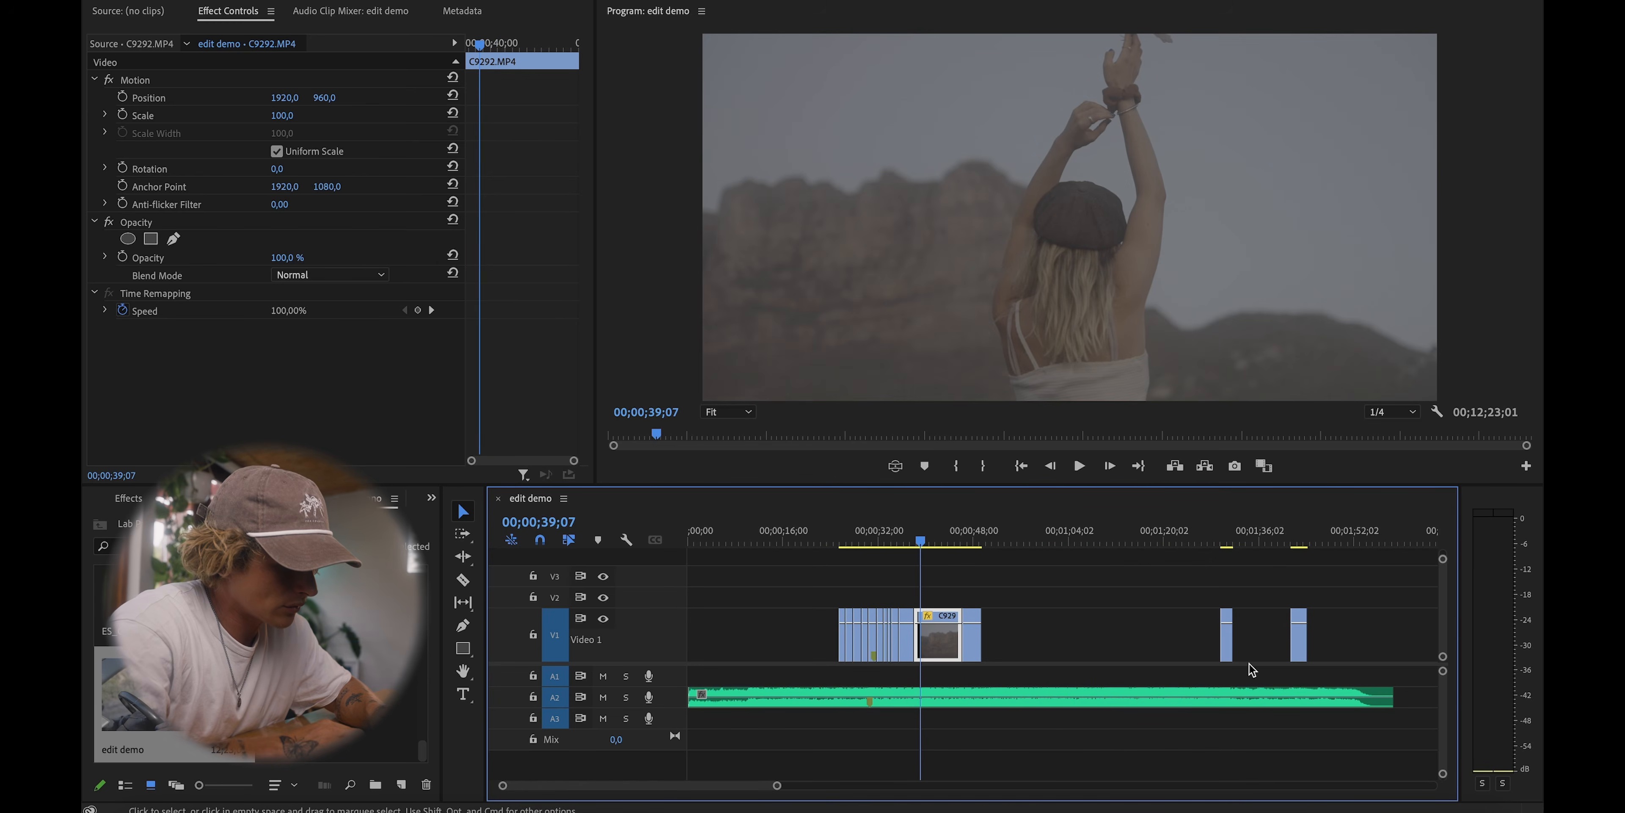
click(904, 532)
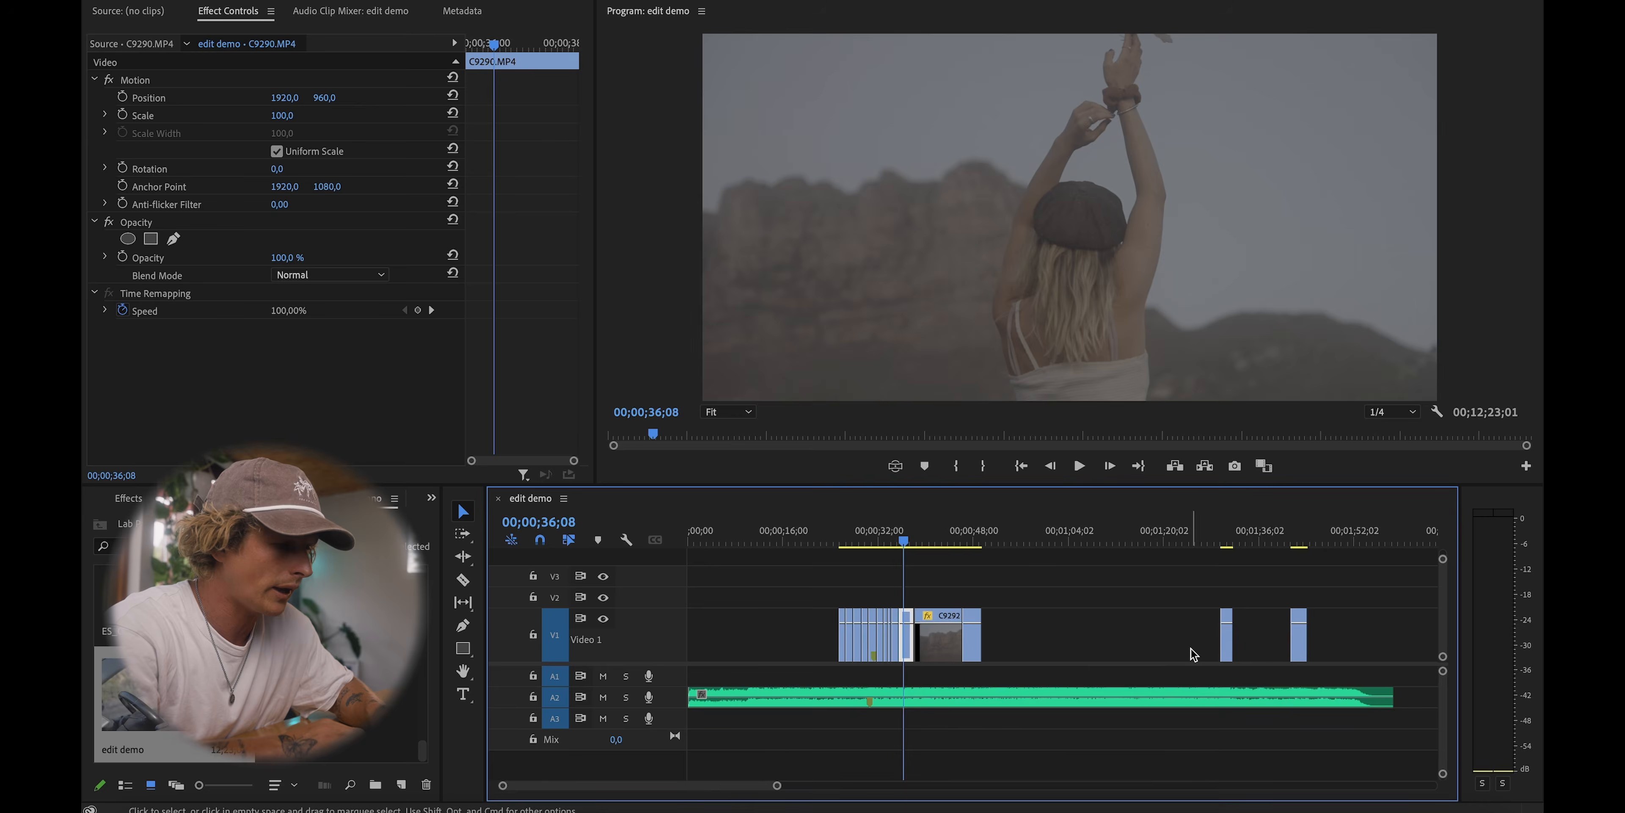
scroll(1224, 621, down, 2)
click(994, 533)
scroll(1186, 625, up, 3)
key(space)
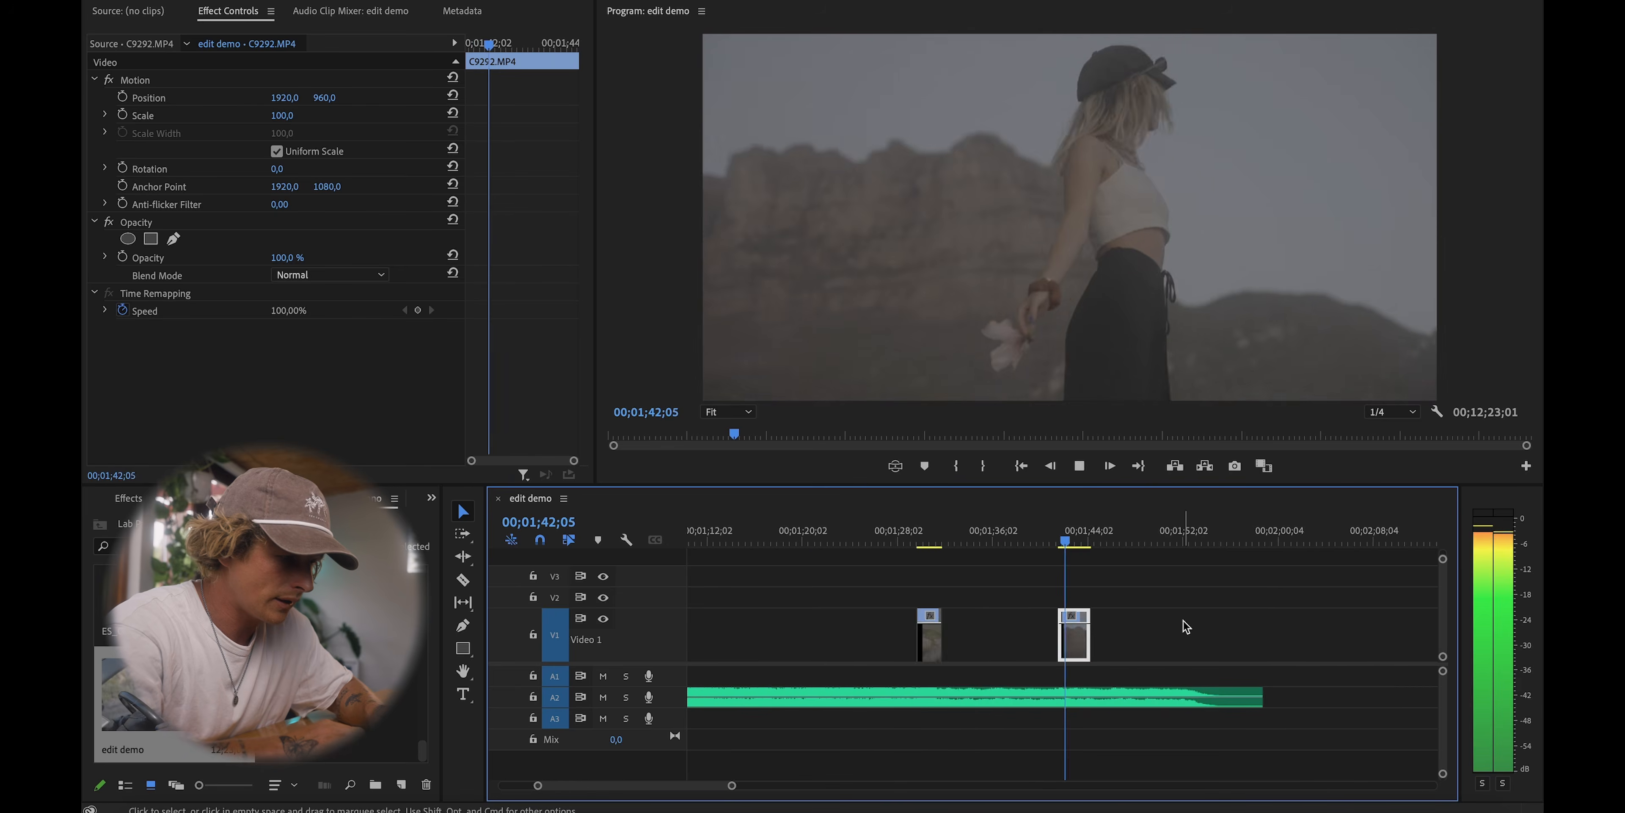
click(1142, 533)
key(space)
scroll(1130, 536, down, 4)
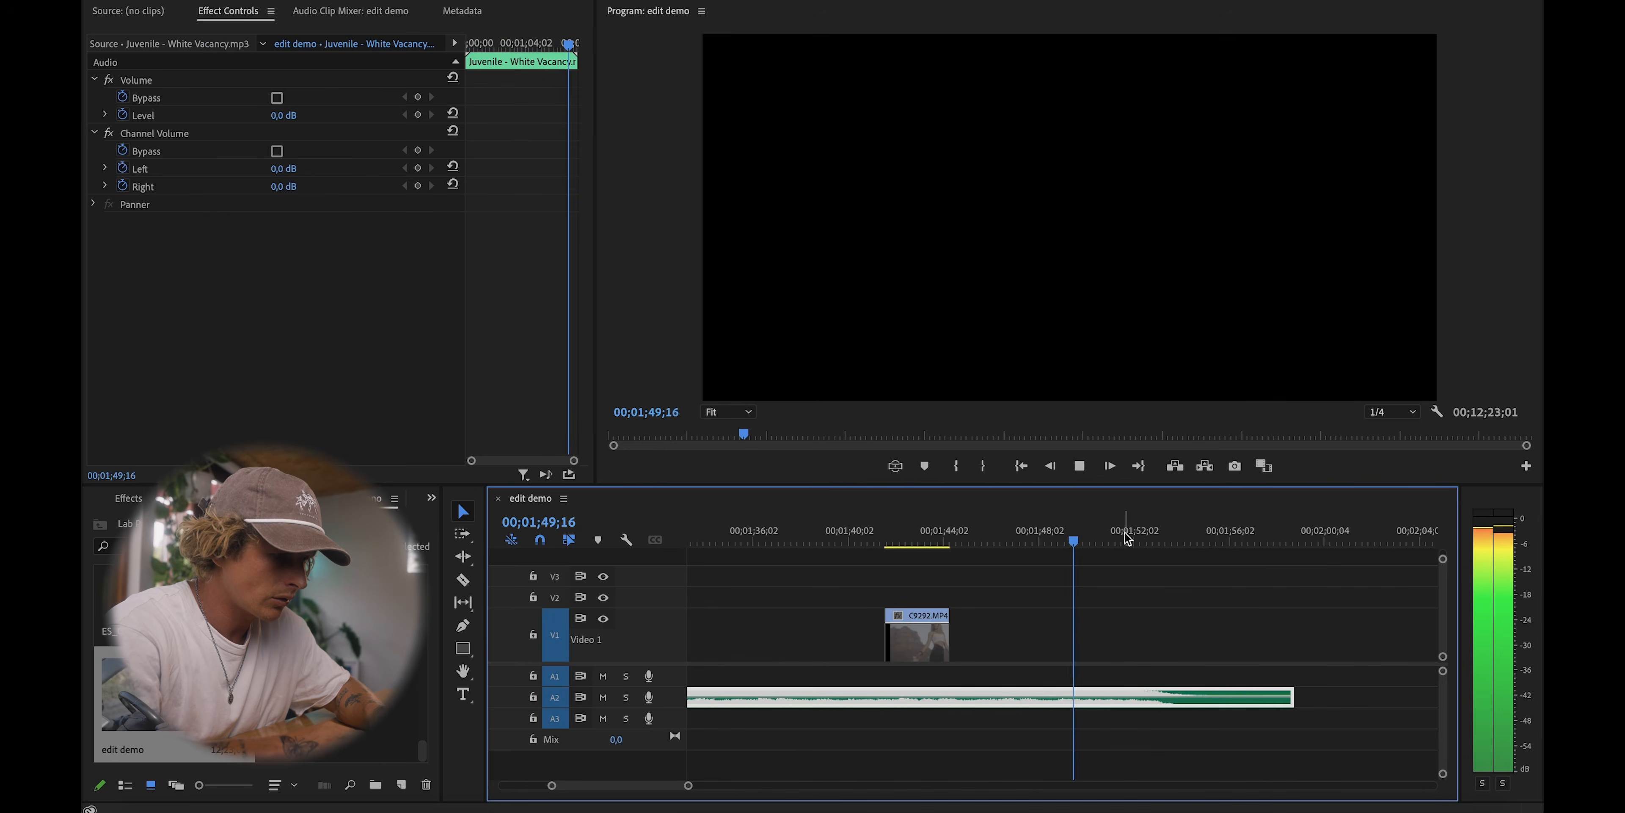
Step: Find the start of the music passage around 00;01;28 by ear and cut the music track at 00;01;28;21
click(965, 534)
scroll(1027, 519, up, 4)
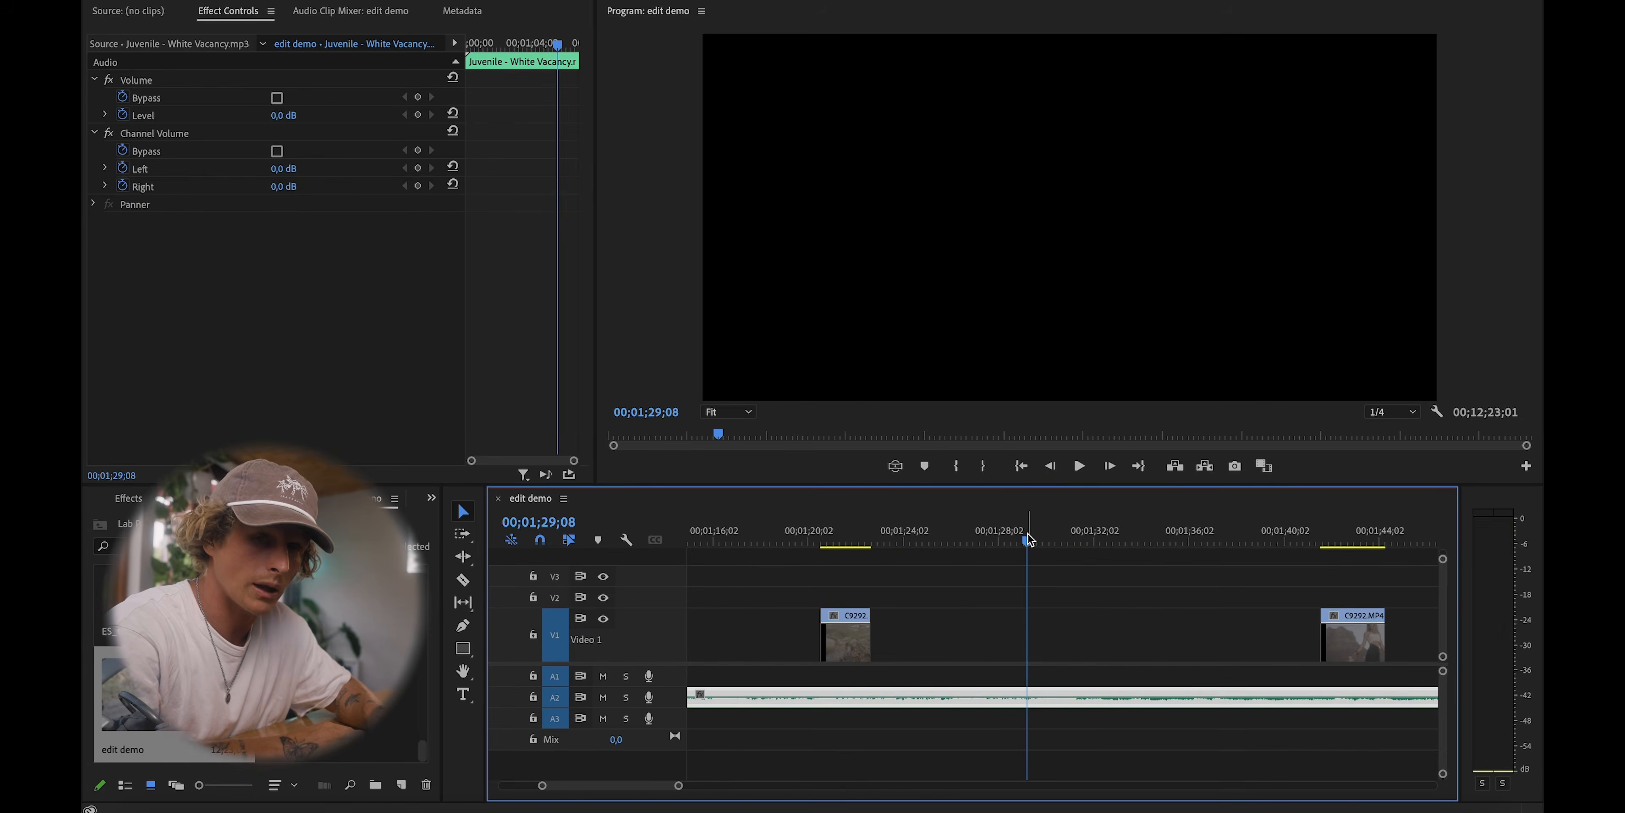
key(space)
scroll(1064, 565, up, 2)
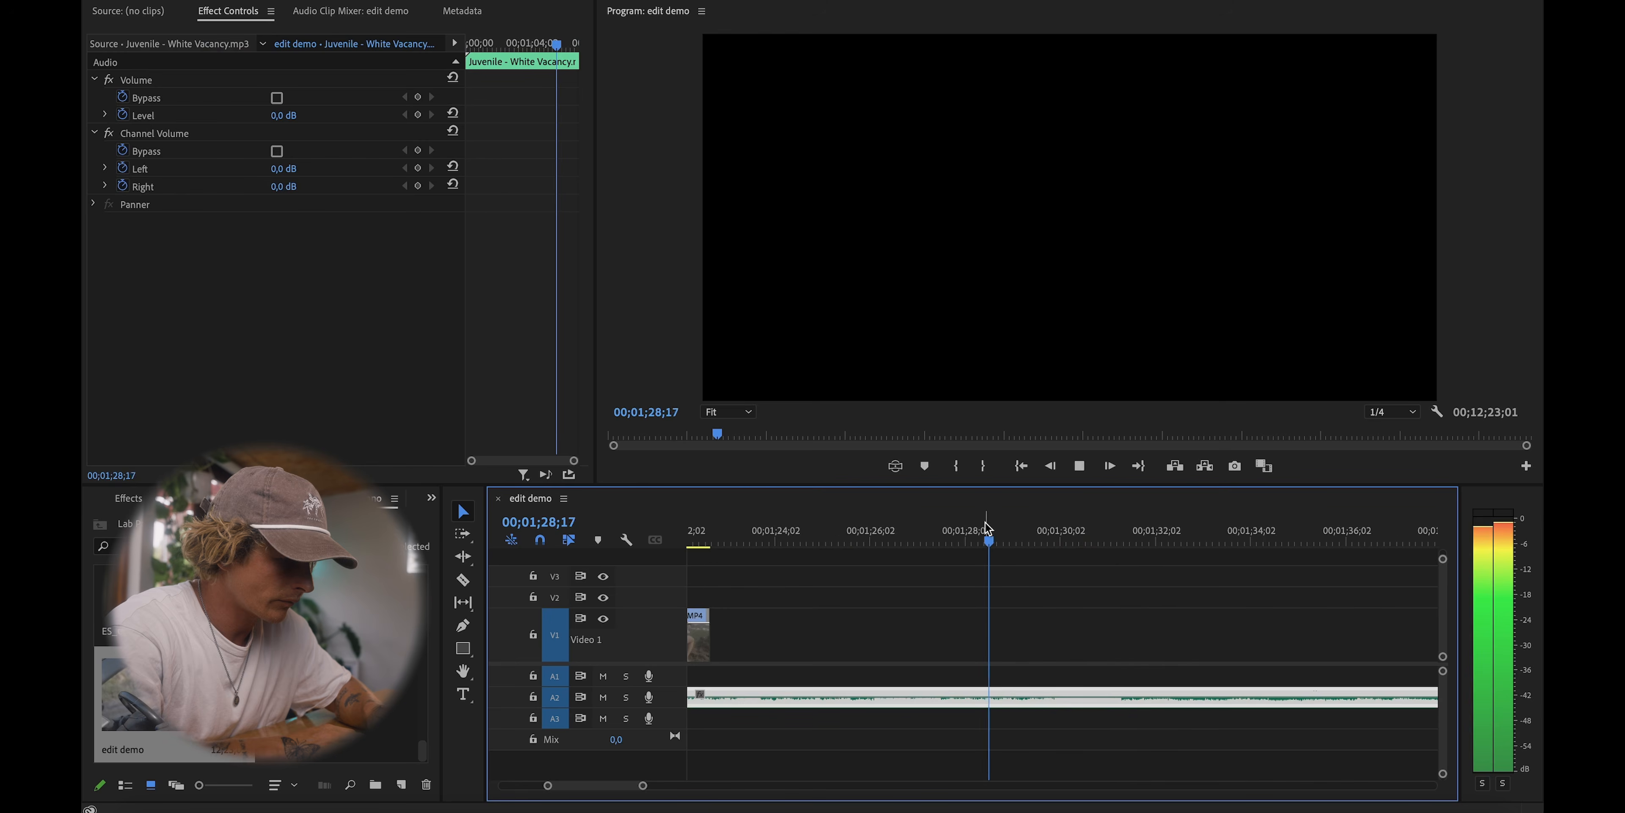
scroll(1058, 564, up, 2)
scroll(1072, 564, up, 2)
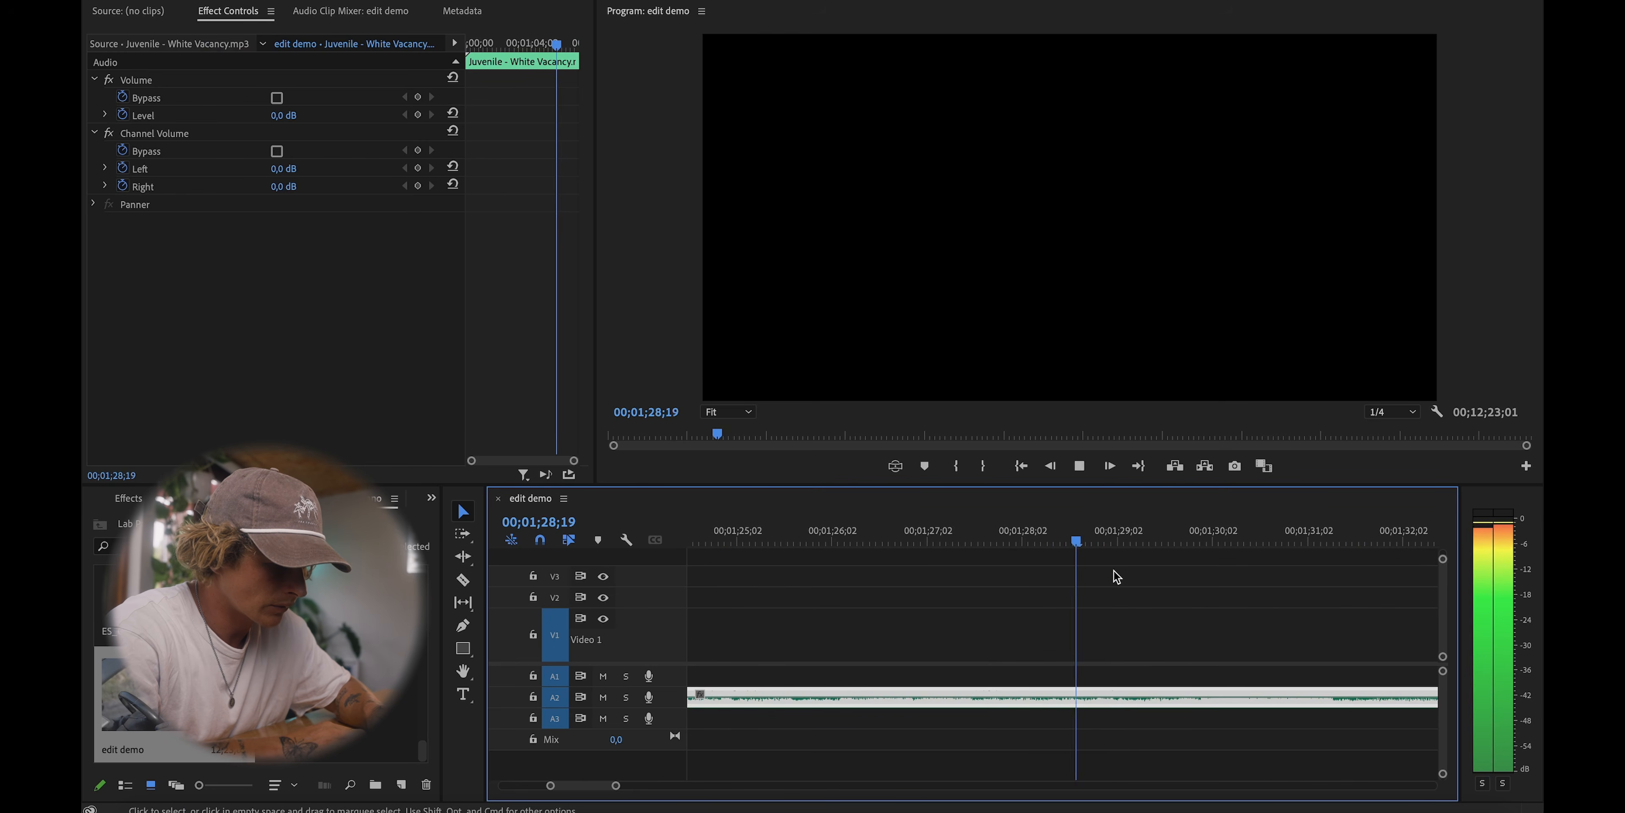
click(1031, 525)
key(space)
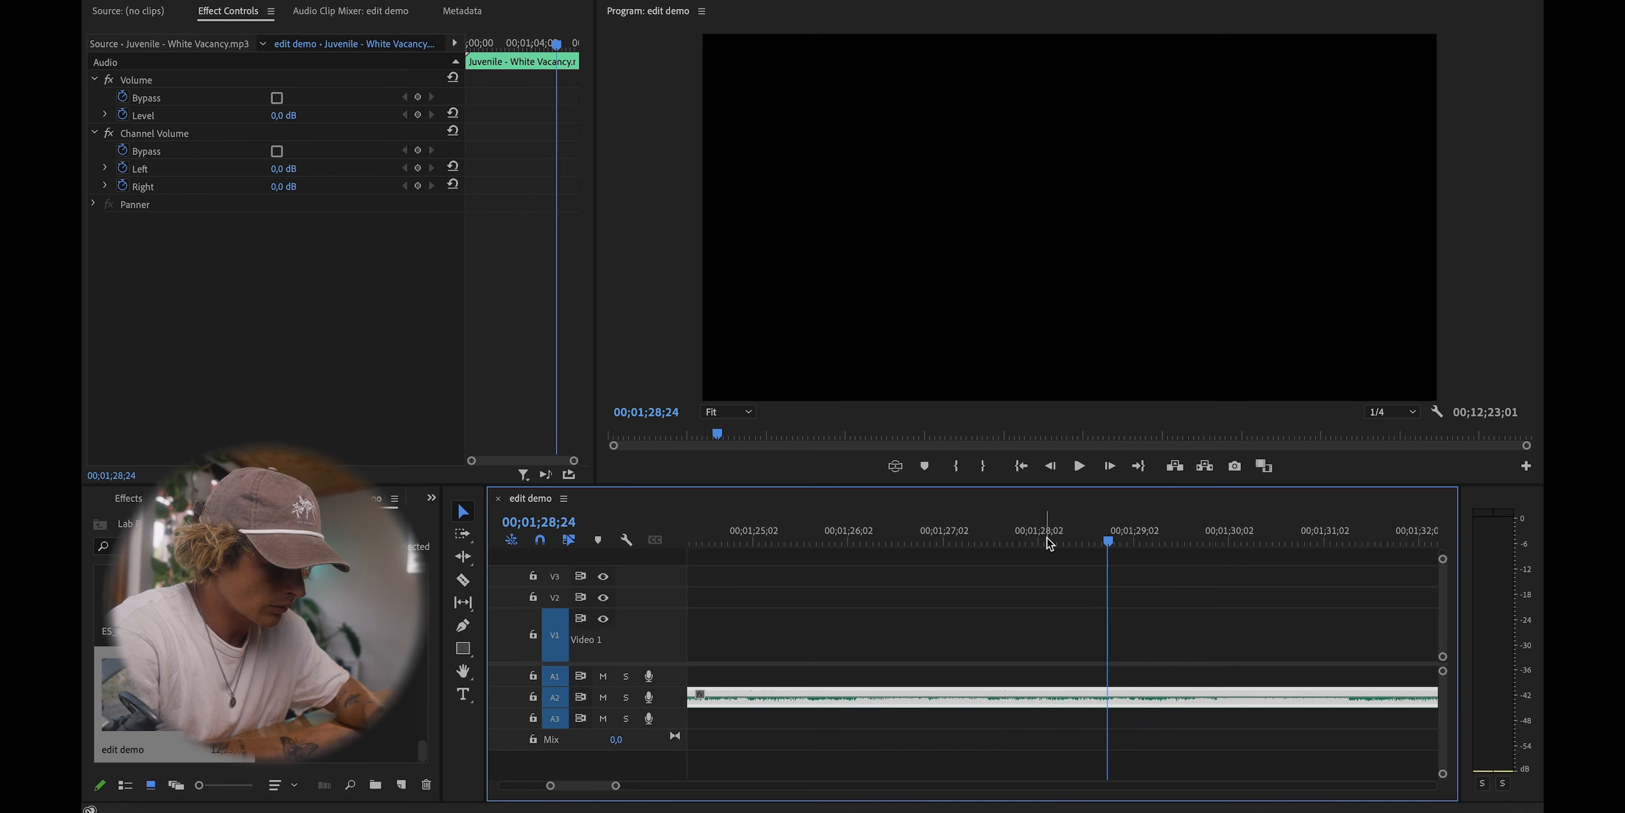
key(space)
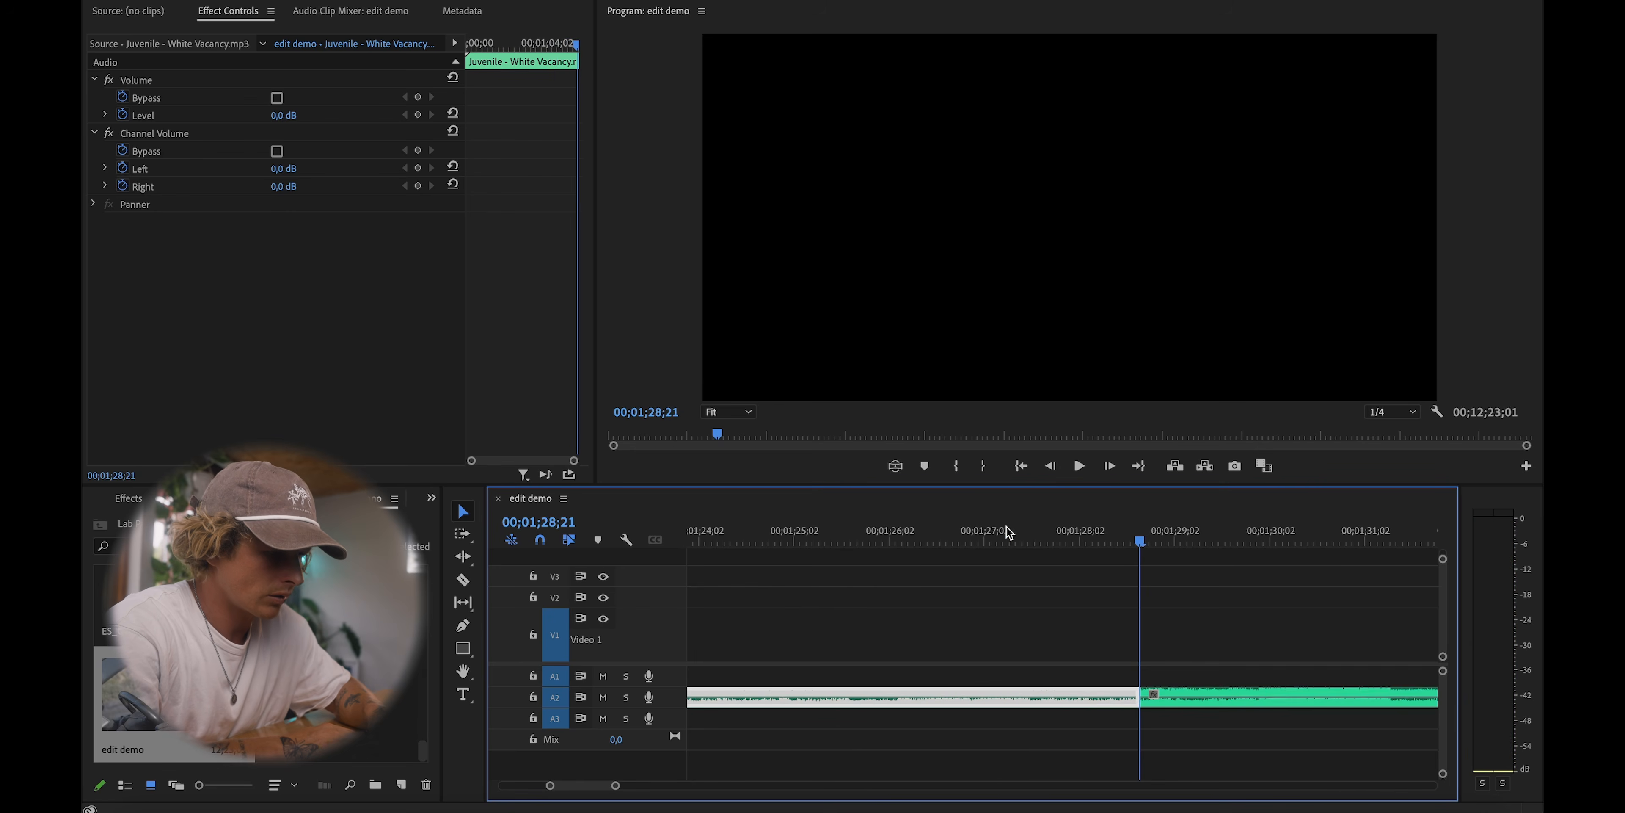
Step: Play on through the music passage and cut the track again at 00;01;32;26
scroll(1222, 683, down, 5)
scroll(1173, 622, up, 3)
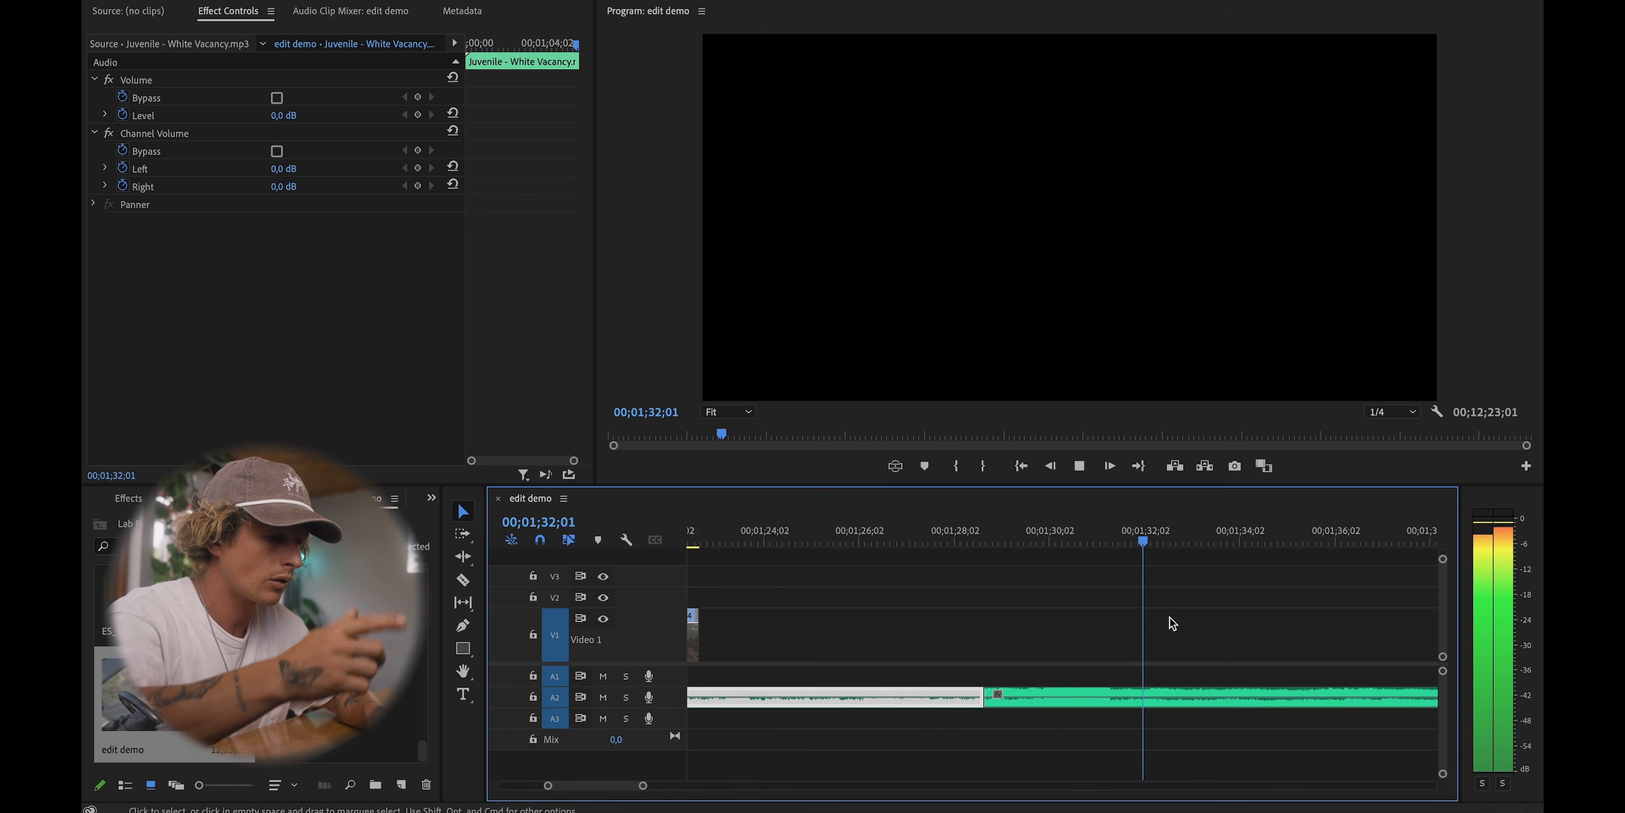
key(space)
Step: Examine the isolated music section and play it back from its start at 00;01;28;21
scroll(1237, 692, down, 10)
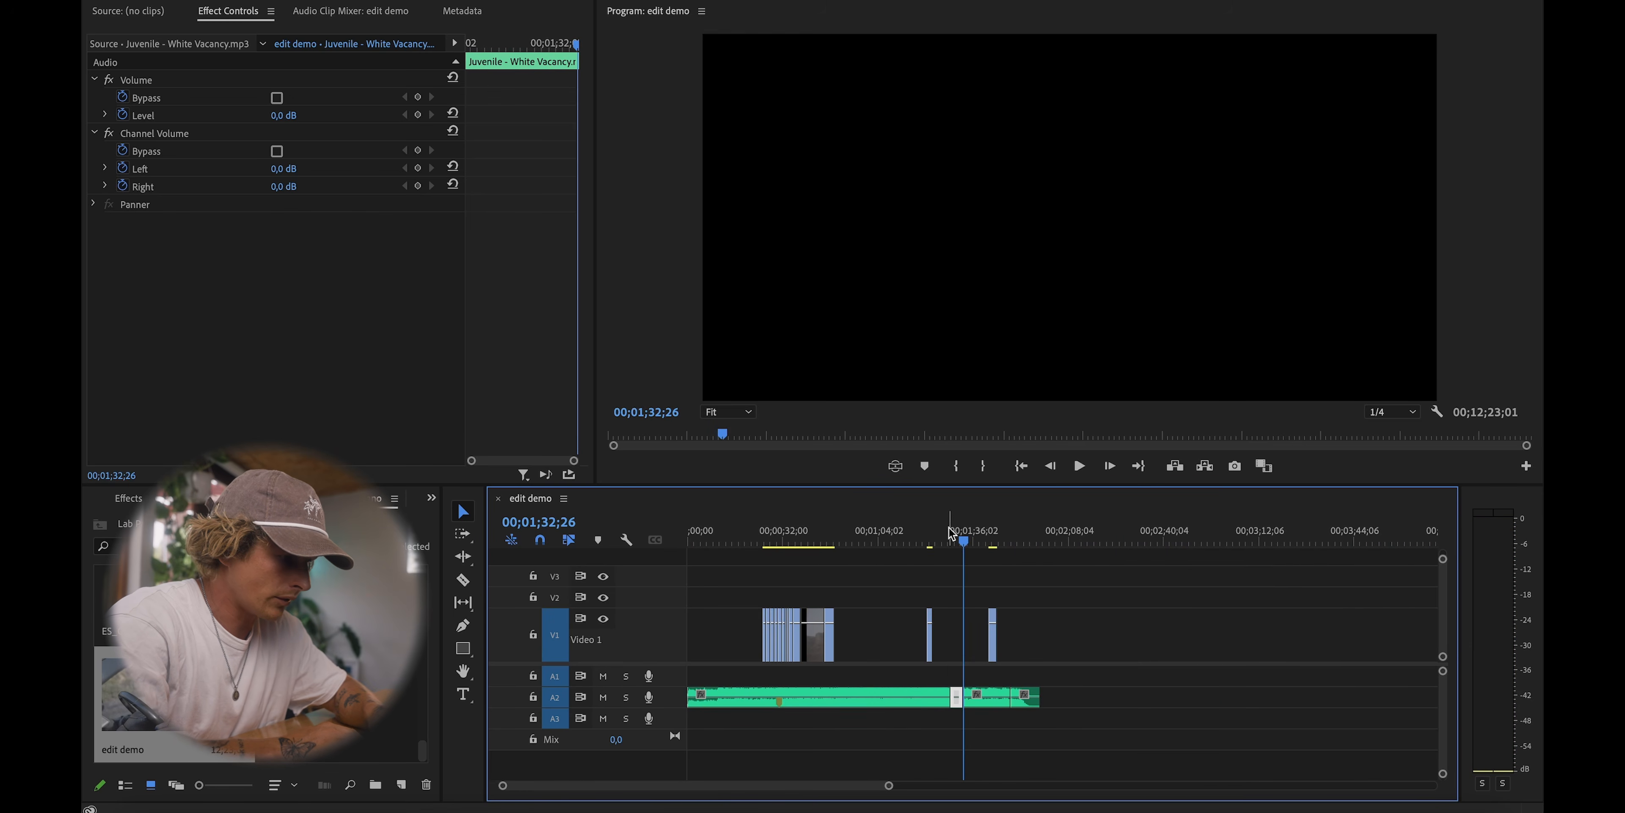
scroll(951, 533, up, 8)
click(1084, 538)
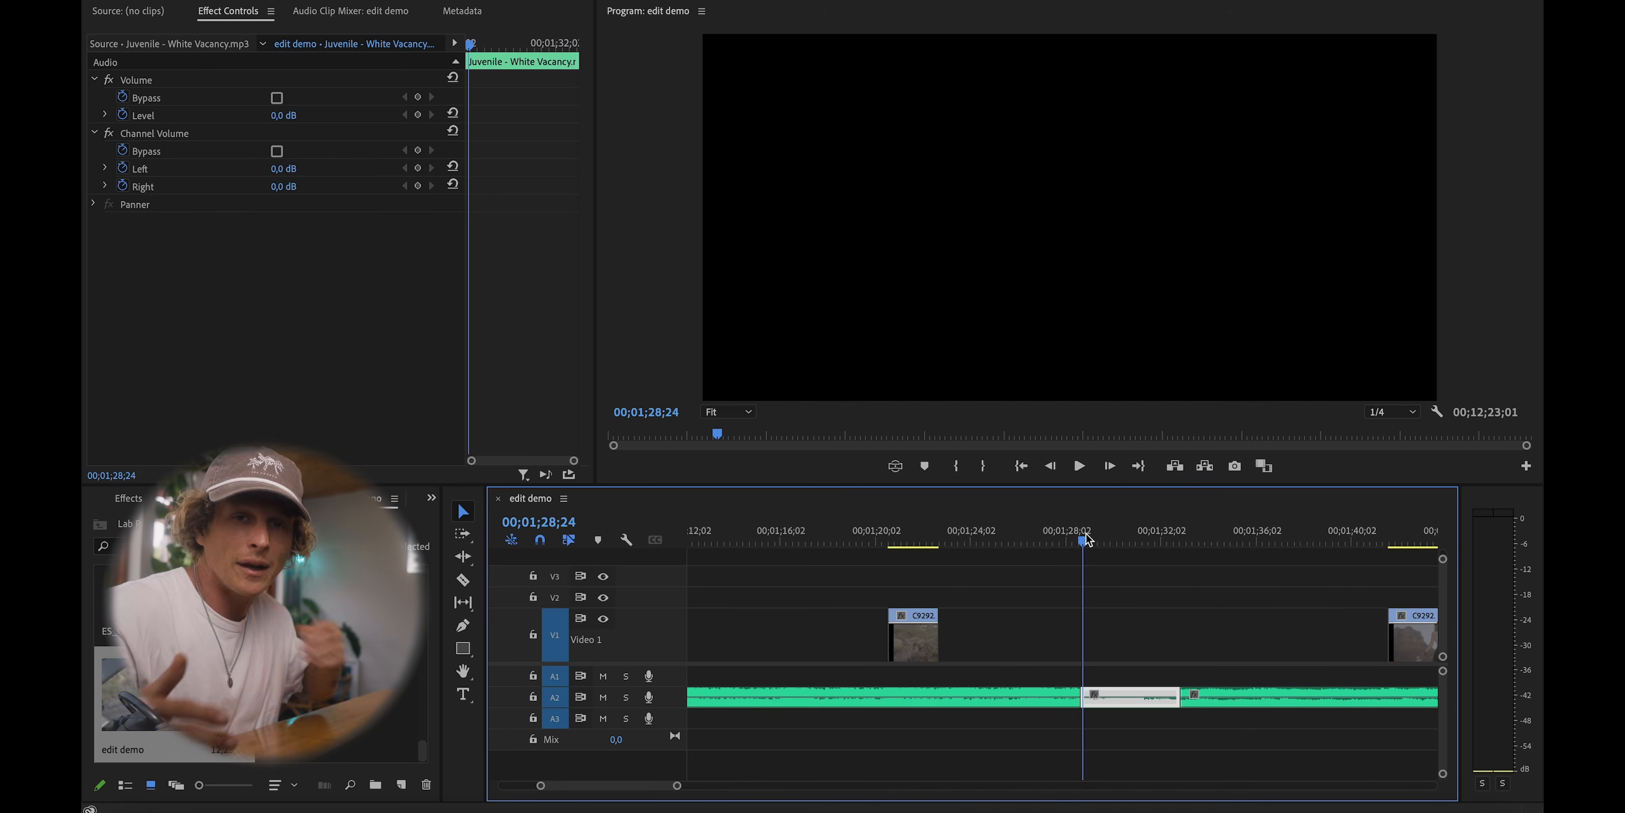
scroll(1086, 538, up, 6)
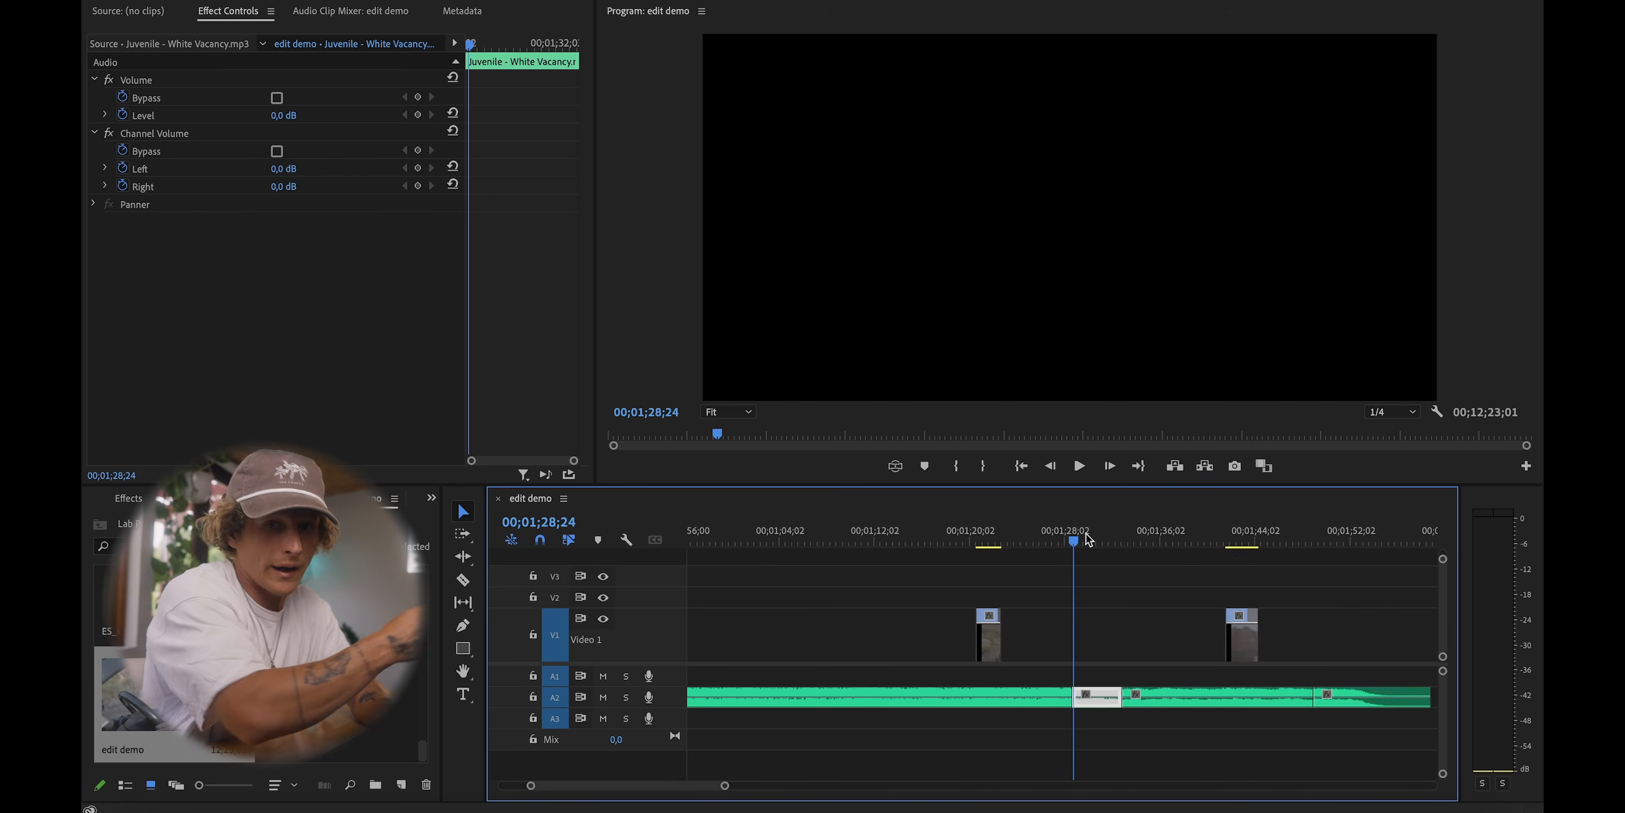
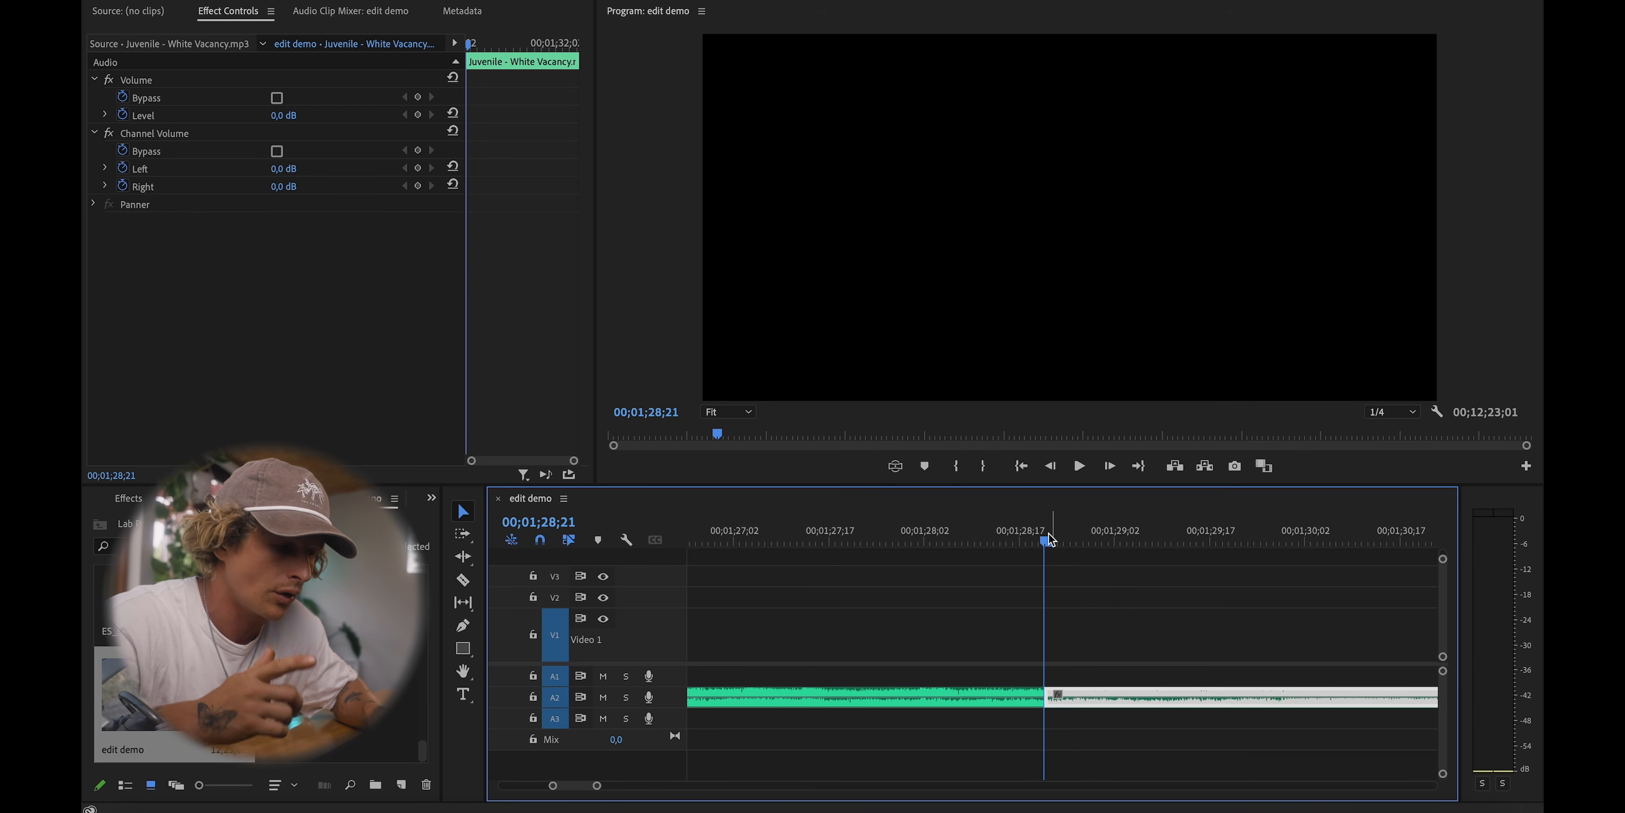
key(space)
scroll(1049, 531, down, 6)
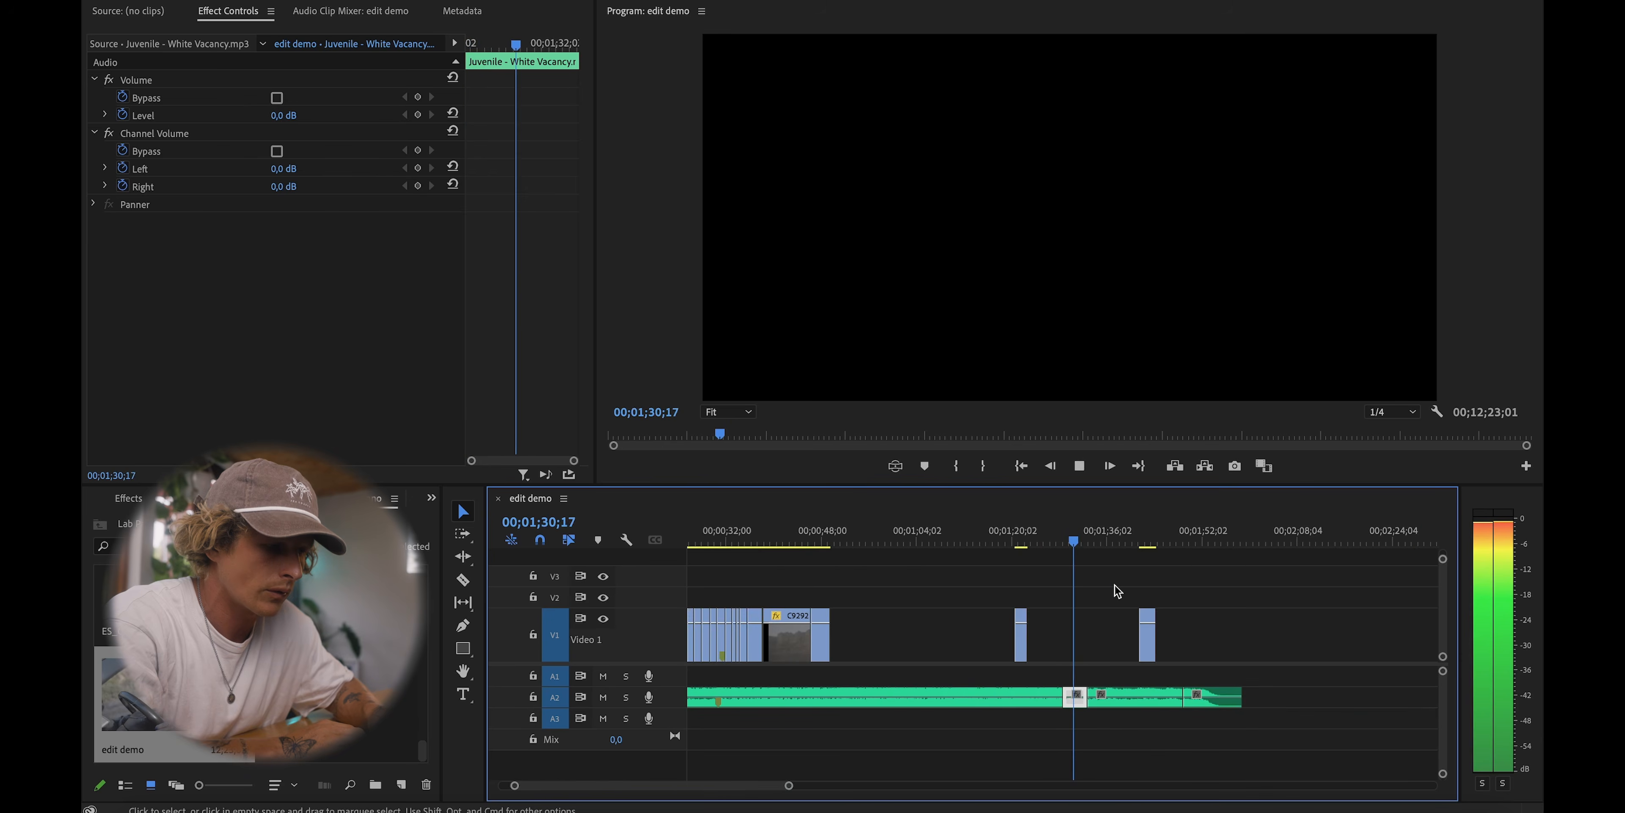
key(minus)
key(space)
Step: Place the isolated music section at 00;00;48;07 on A2, near the wide C9290 shot
click(822, 518)
key(equal)
key(equal)
key(space)
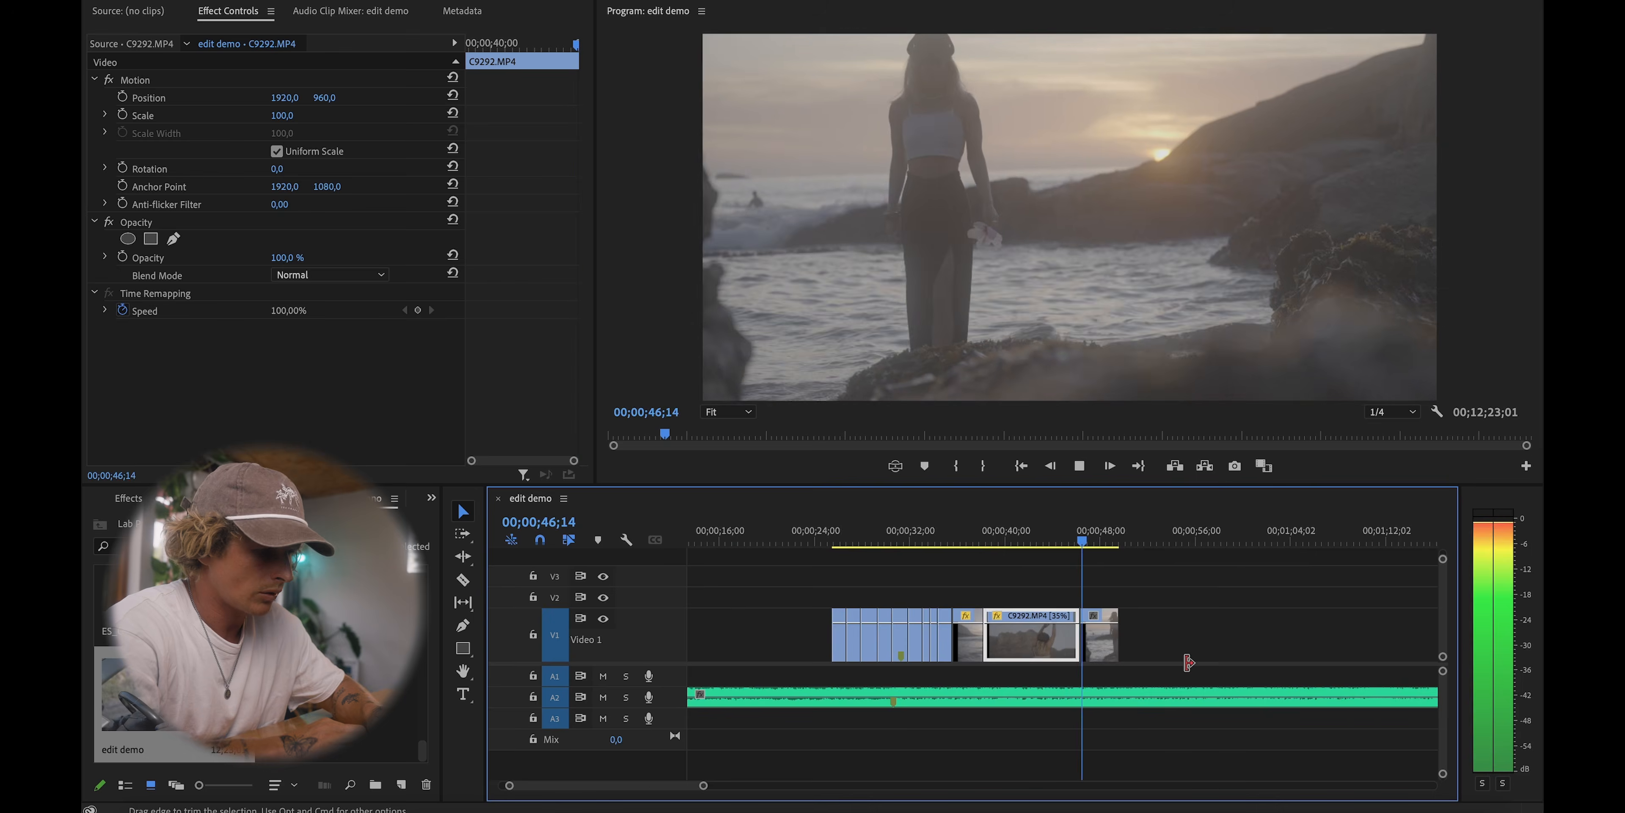
key(equal)
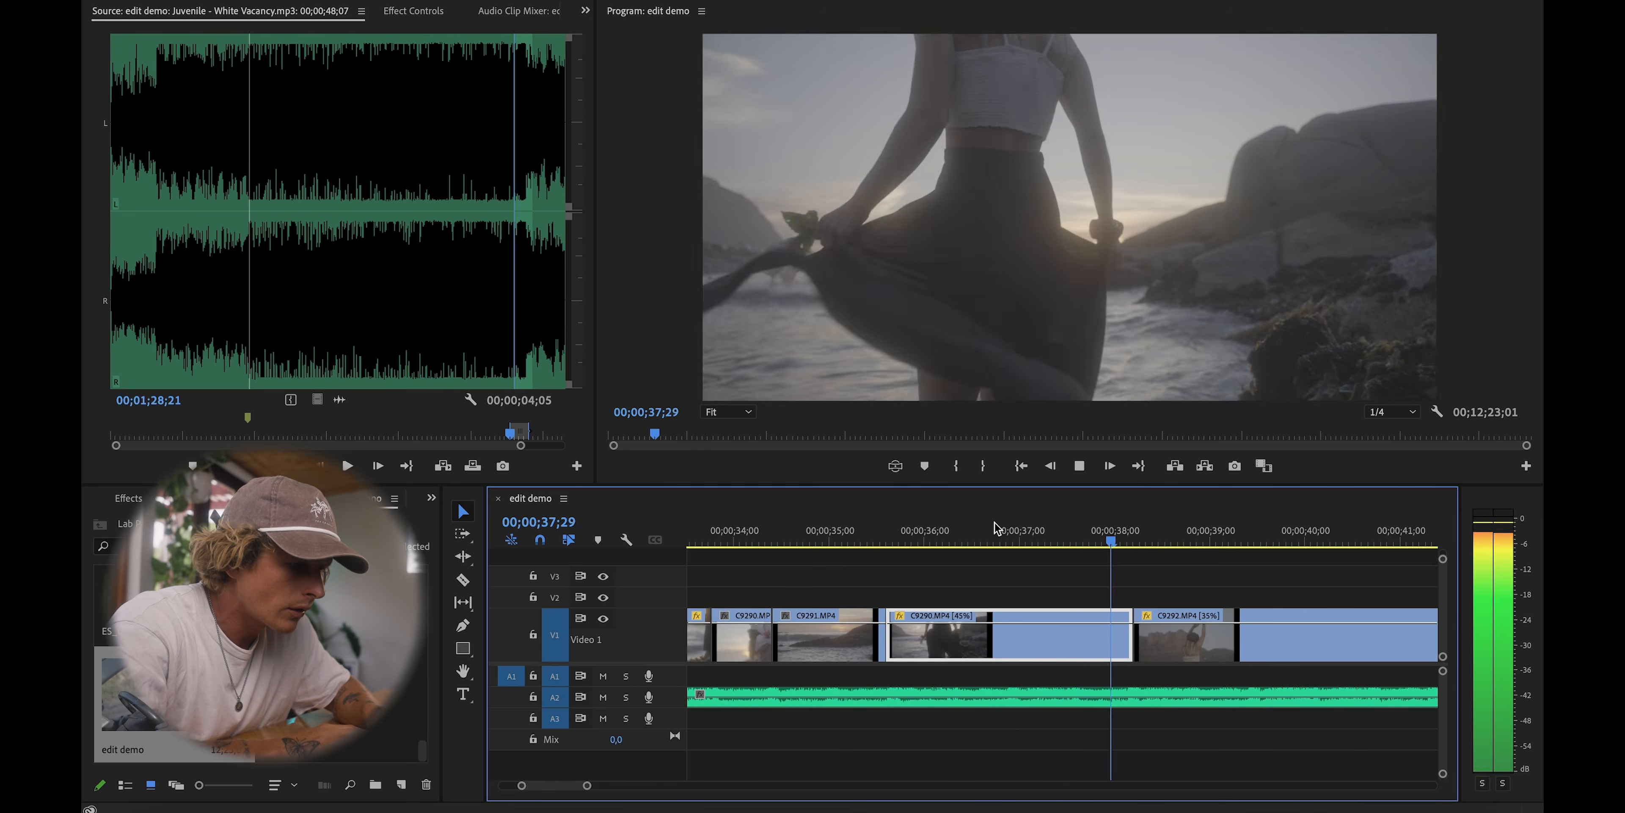
Step: Cut the music at 00;00;38;04 near the end of the C9290 skirt clip and remove the music between there and the placed section
click(1062, 632)
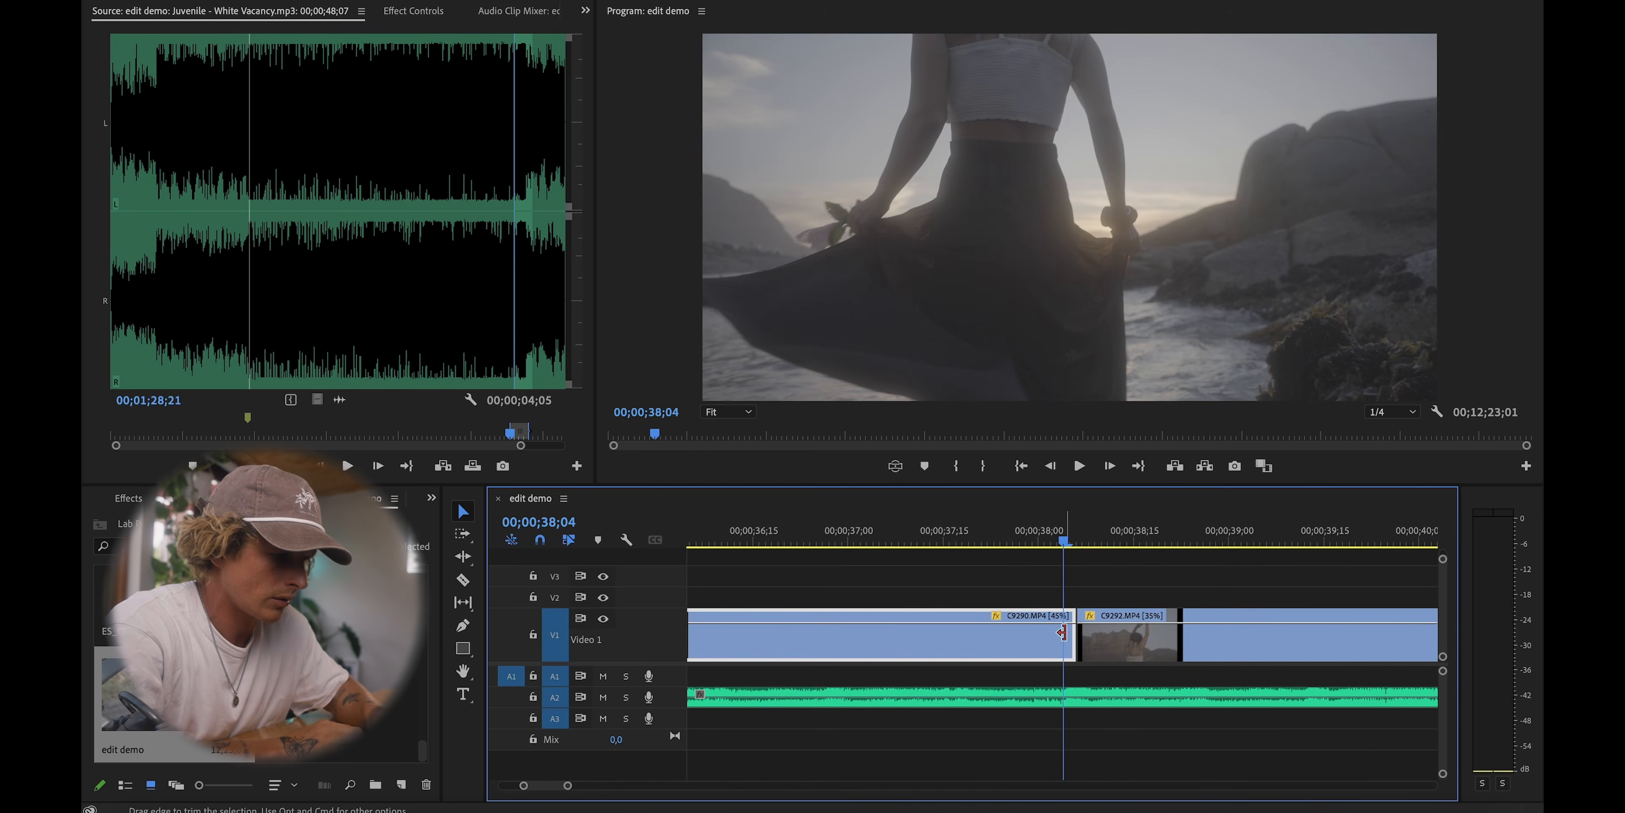
key(equal)
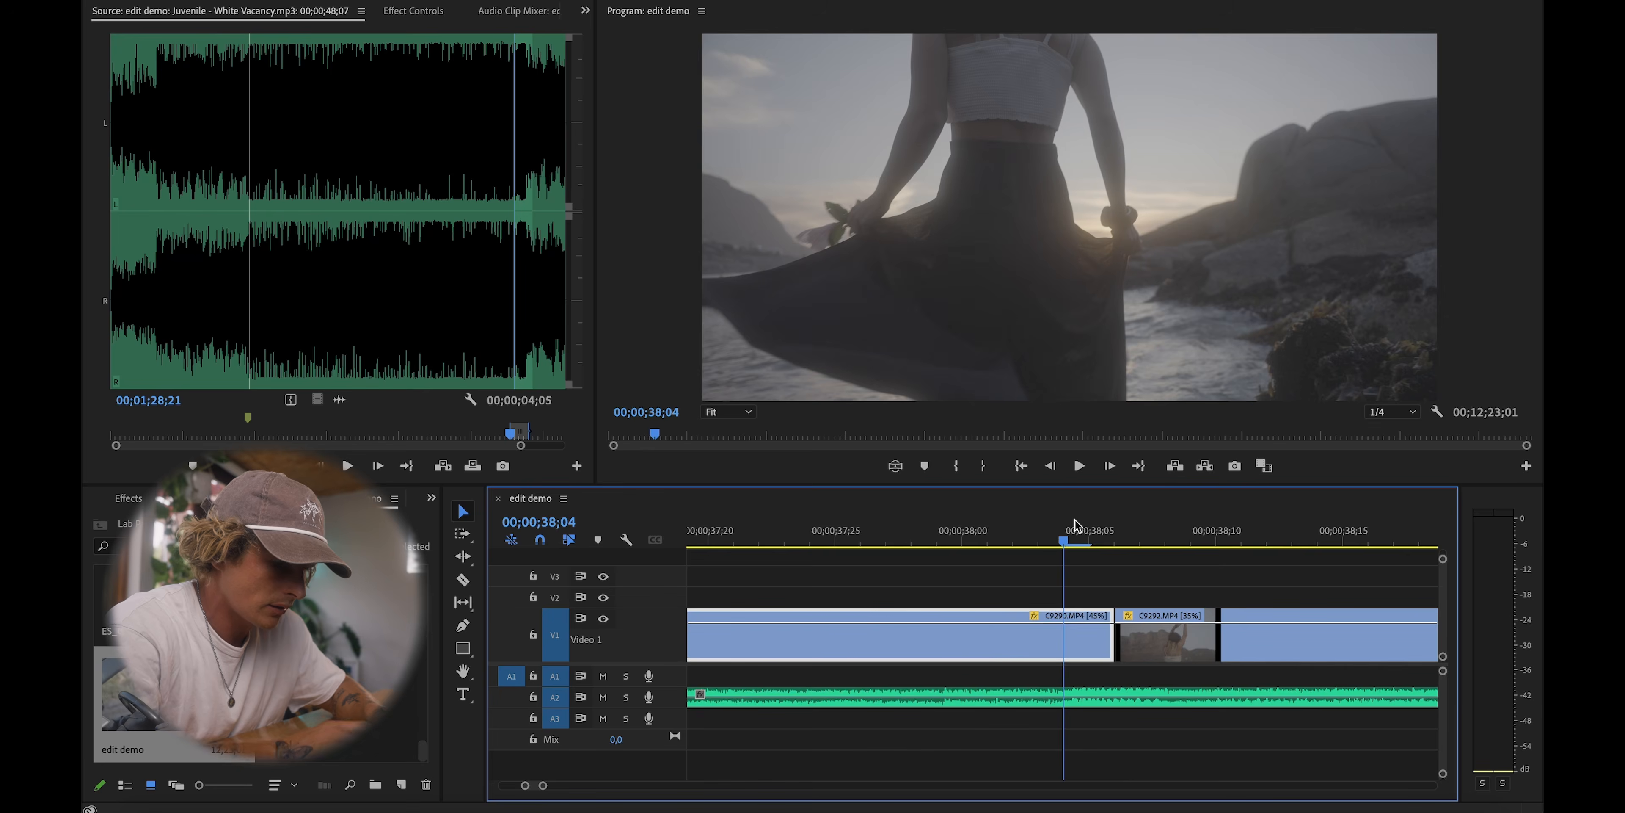
key(Right)
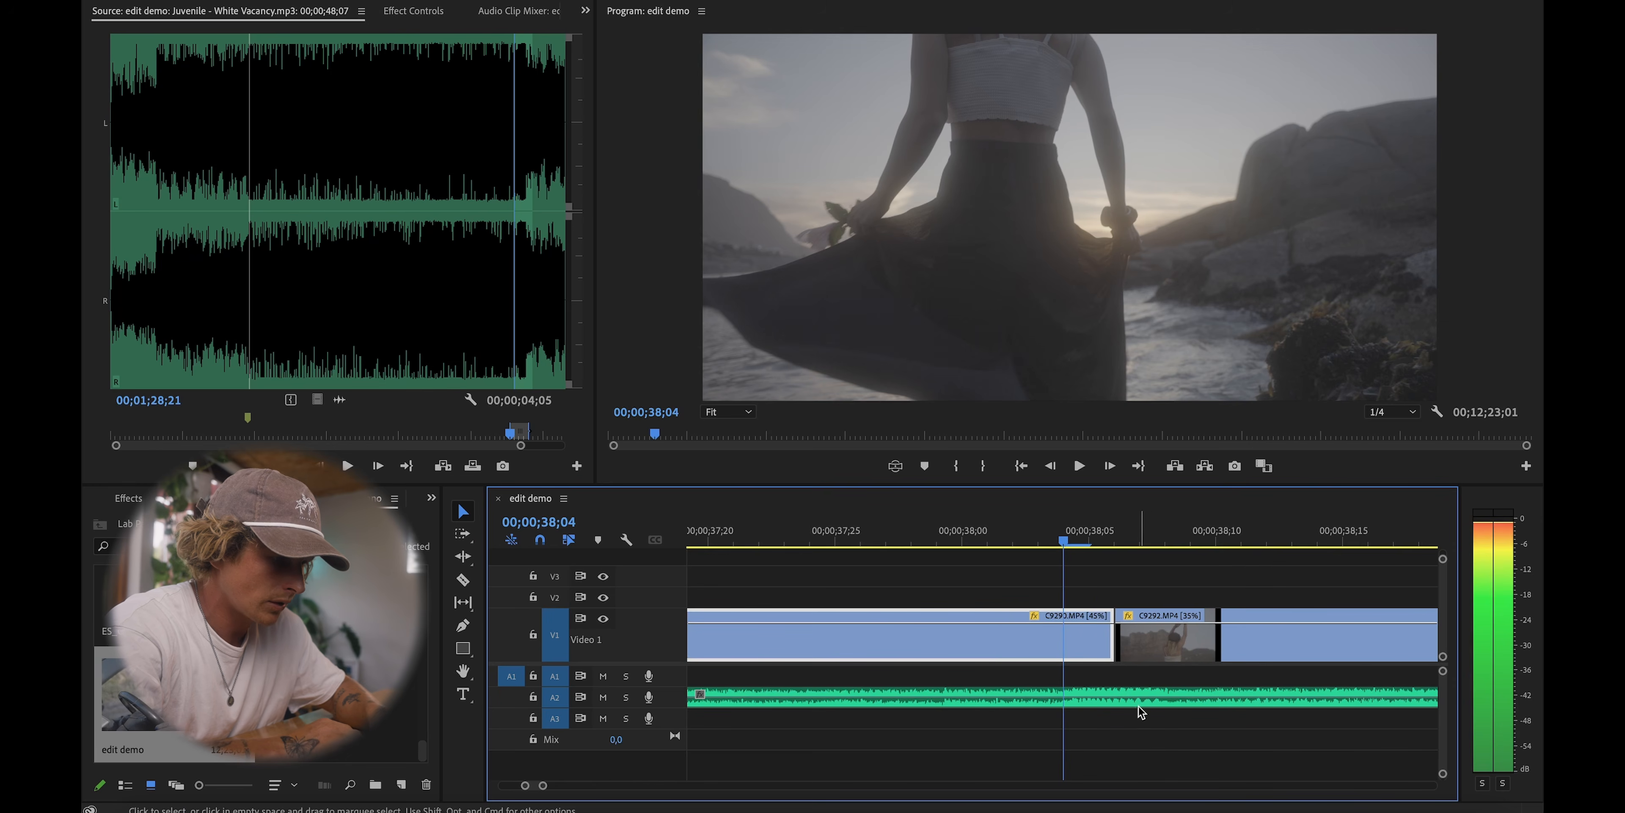
key(minus)
key(minus)
key(minus)
key(minus)
key(minus)
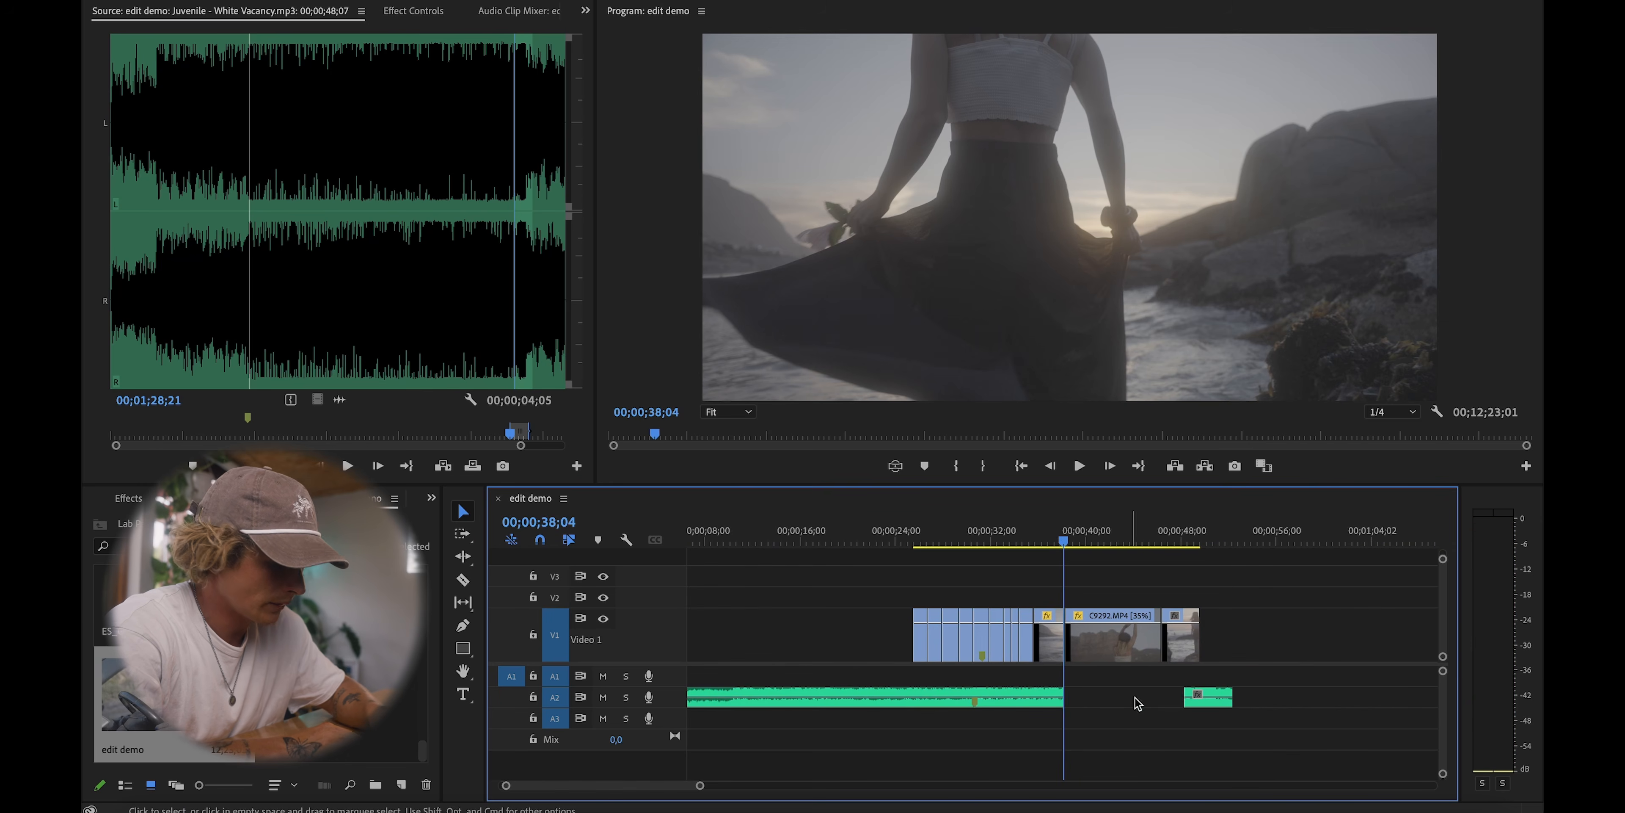
Step: Move the isolated music section to start at 00;00;38;04, against the end of the main music, and play back the join
click(1054, 530)
key(equal)
key(equal)
key(equal)
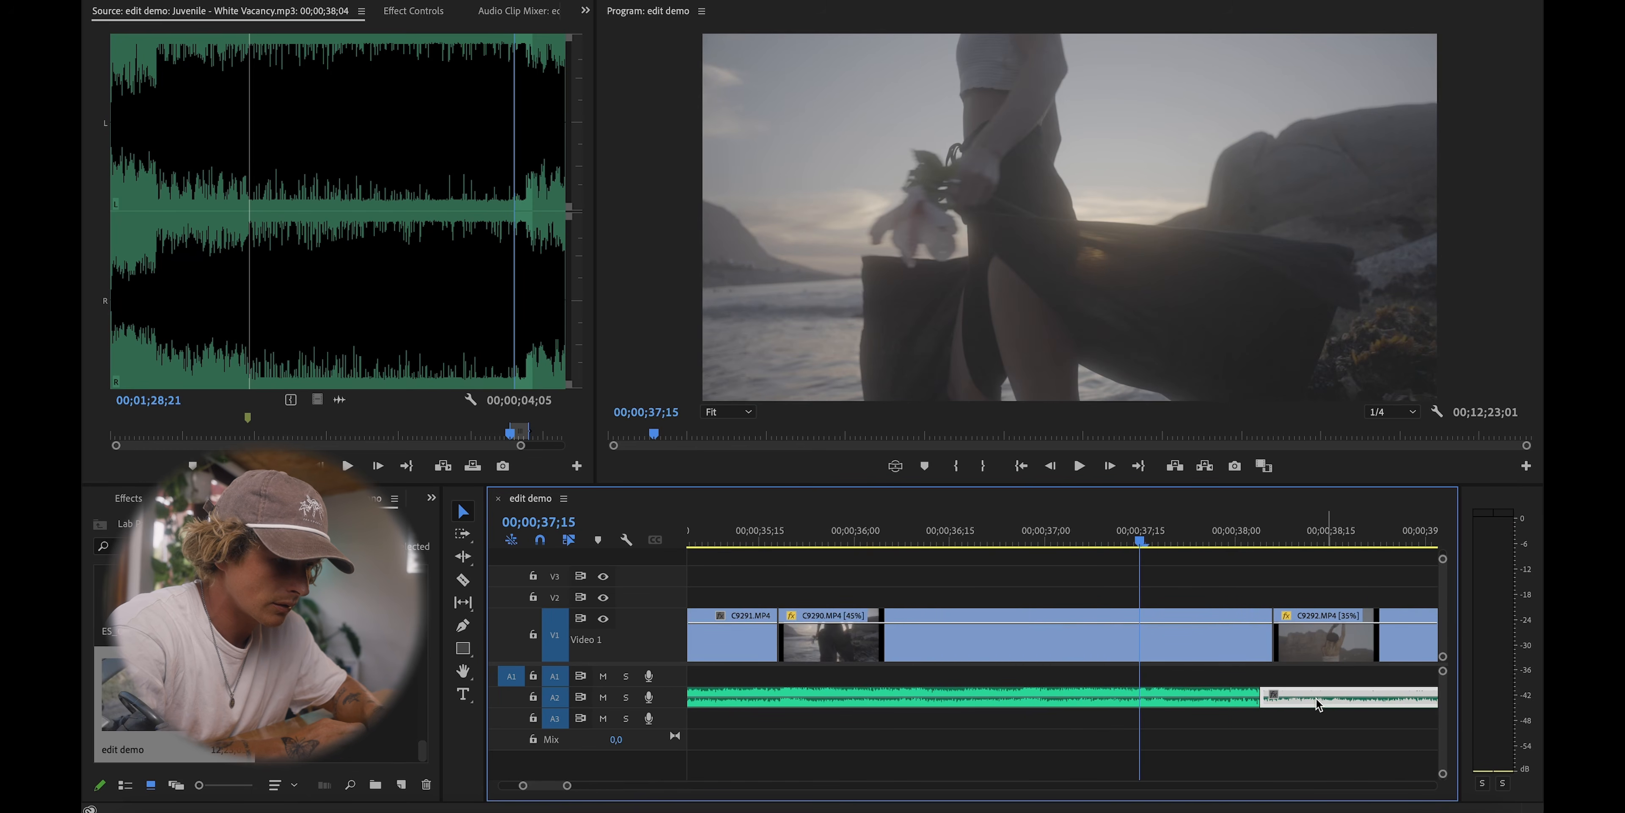
key(space)
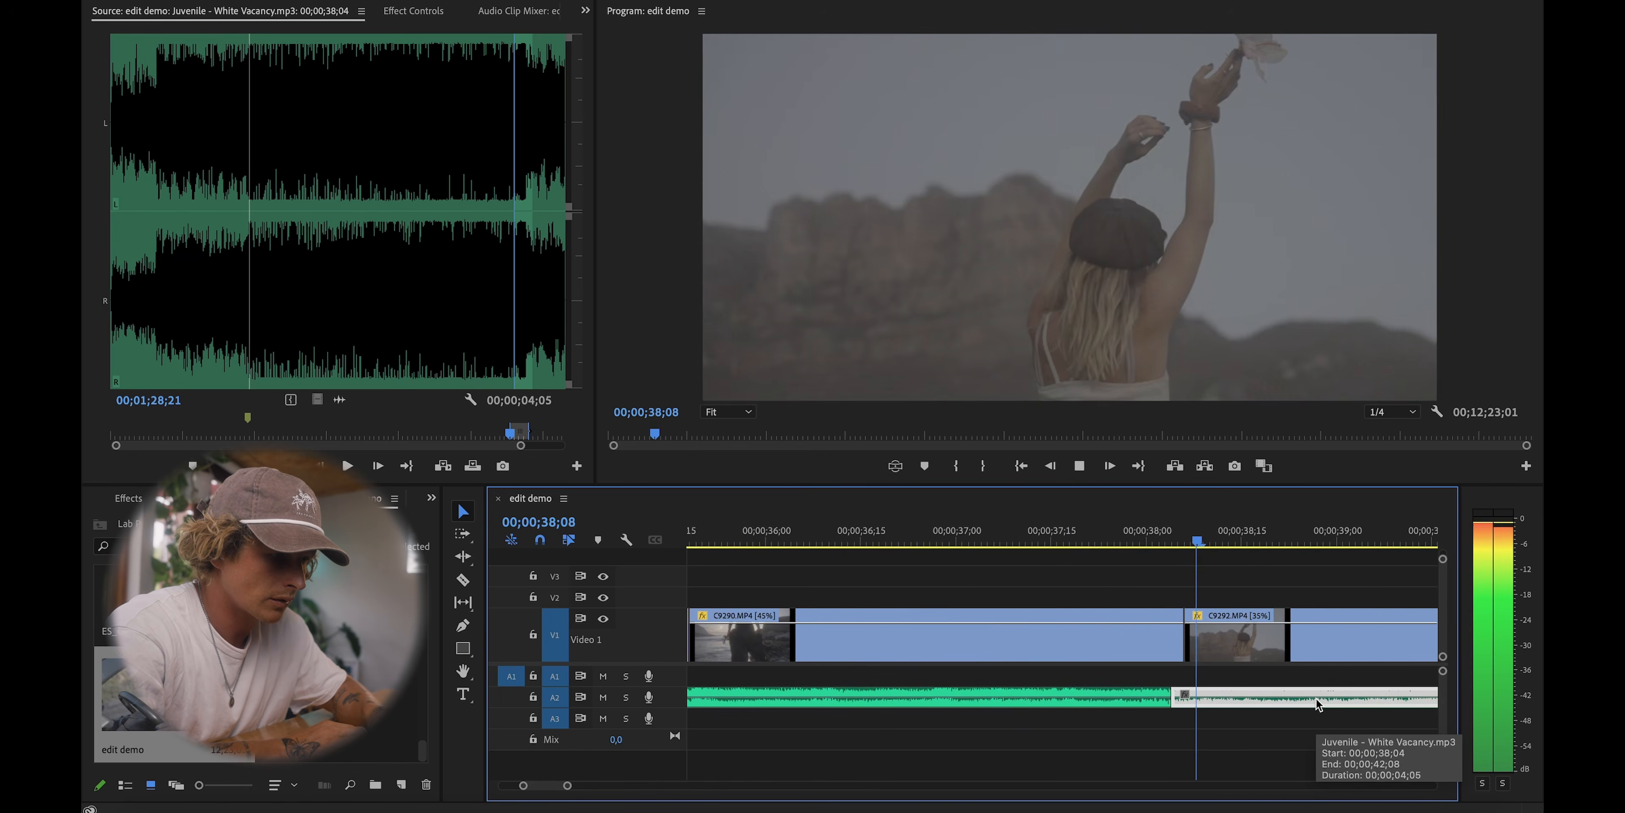
key(space)
Step: Apply a Constant Power transition at the 00;00;38;04 music cut and play back across it
right_click(1180, 697)
click(1242, 782)
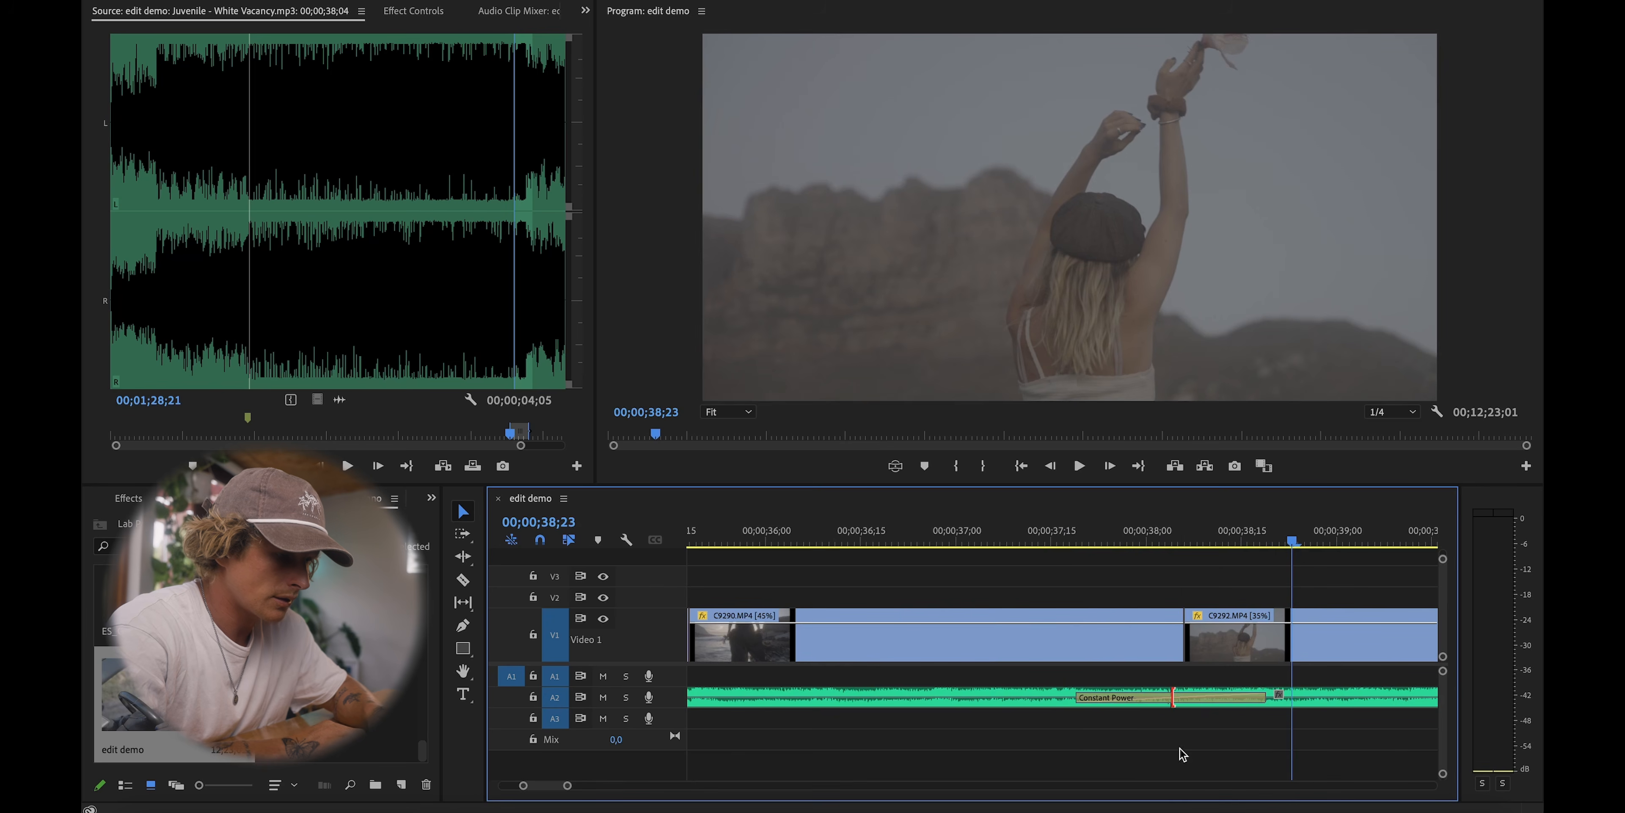
drag(1148, 692, 1149, 691)
key(minus)
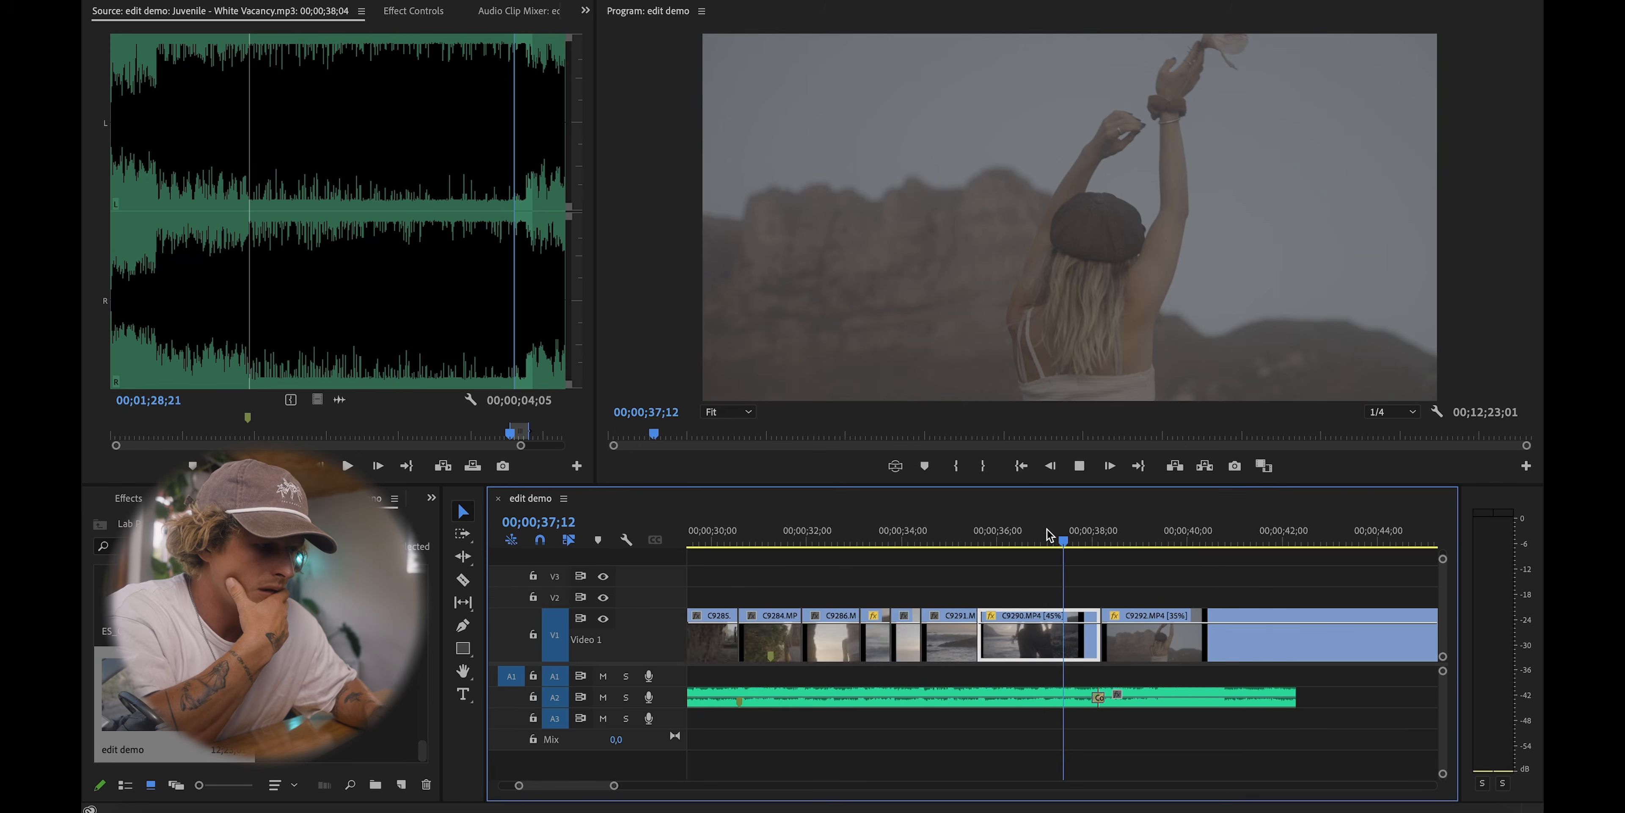
key(space)
key(minus)
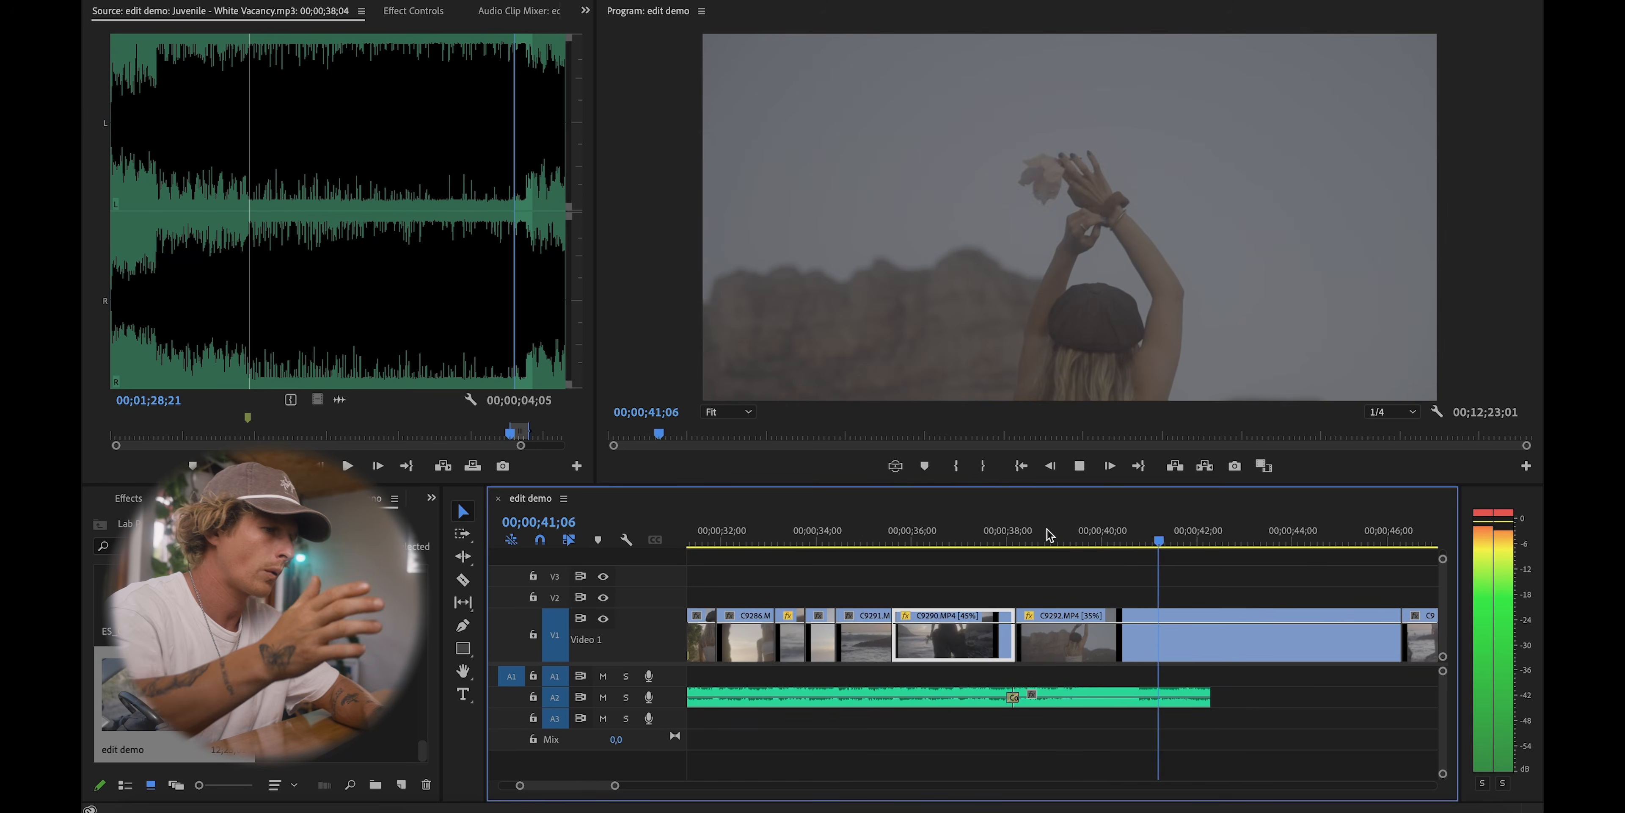
key(minus)
Step: Set the speed of the C9292 clip following the skirt clip to 50% and play it back with the music
click(1127, 660)
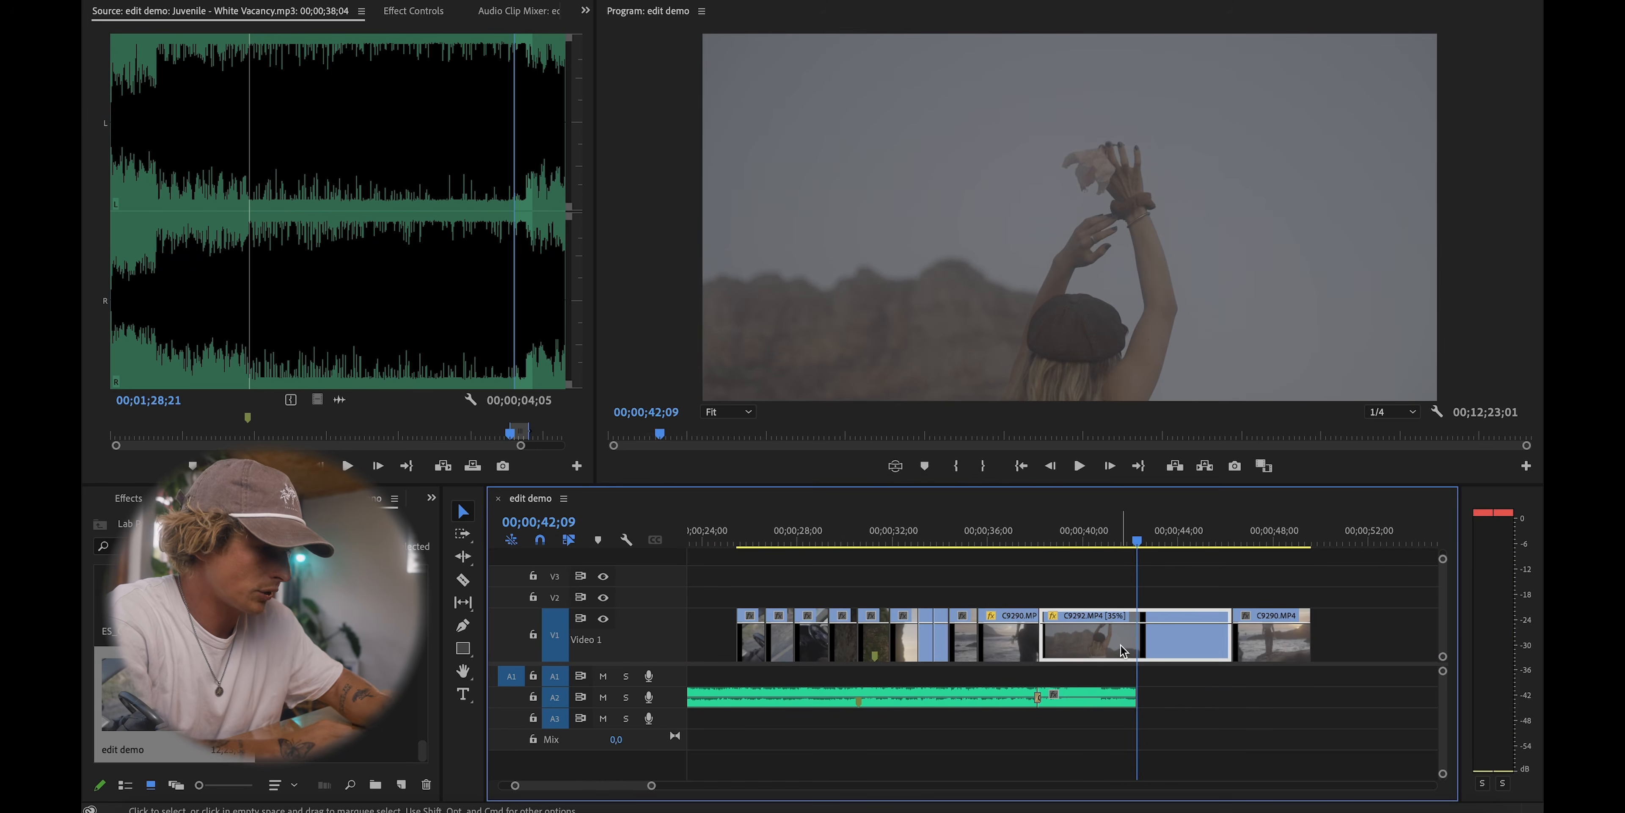
key(super+r)
text(5)
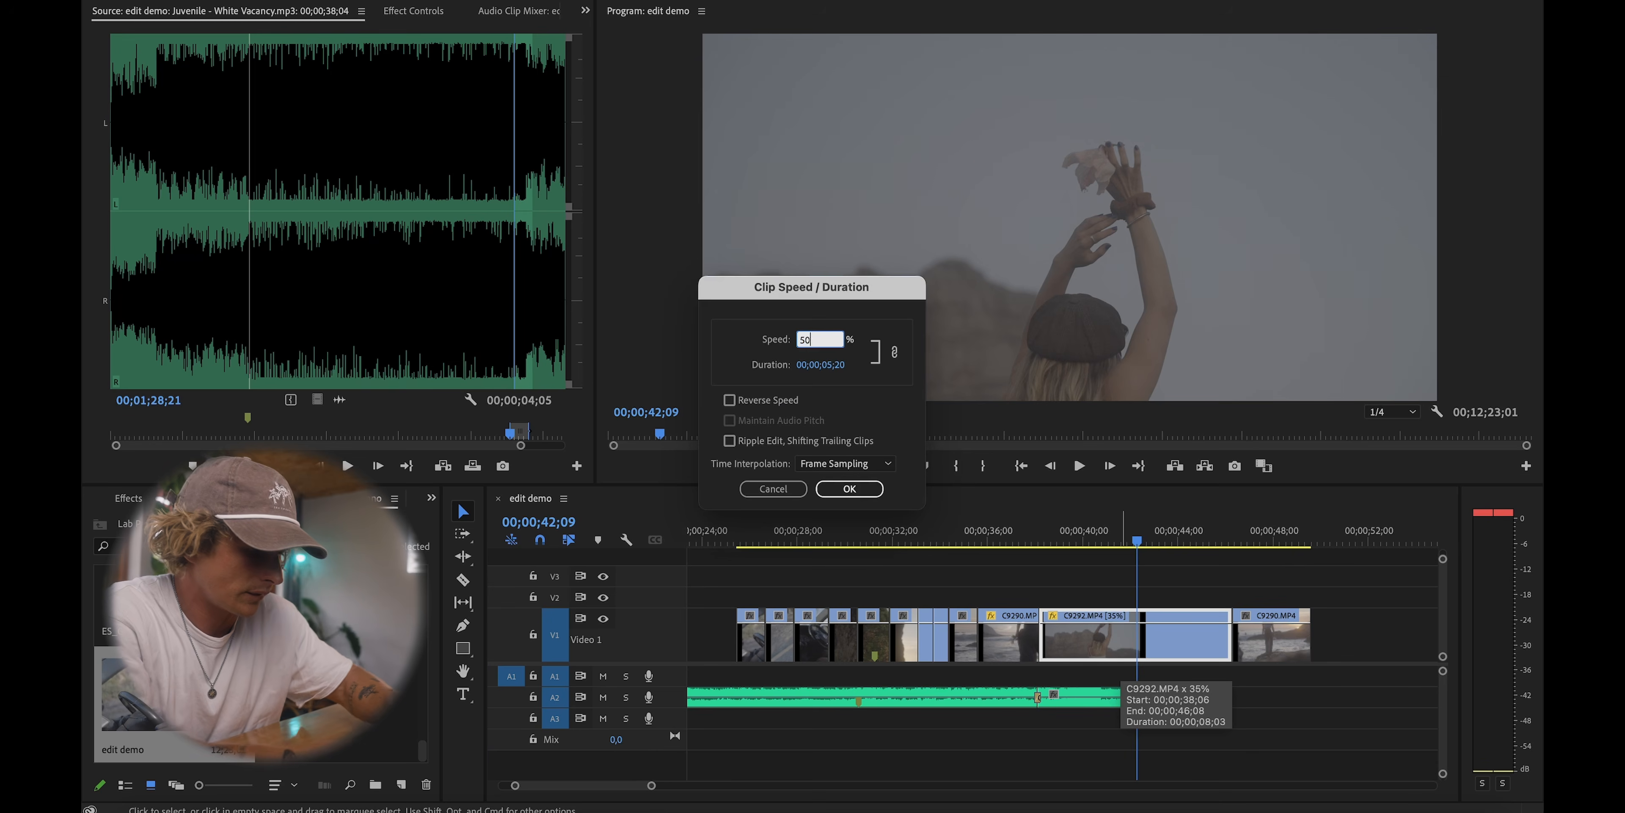
key(Return)
drag(1083, 528, 1044, 527)
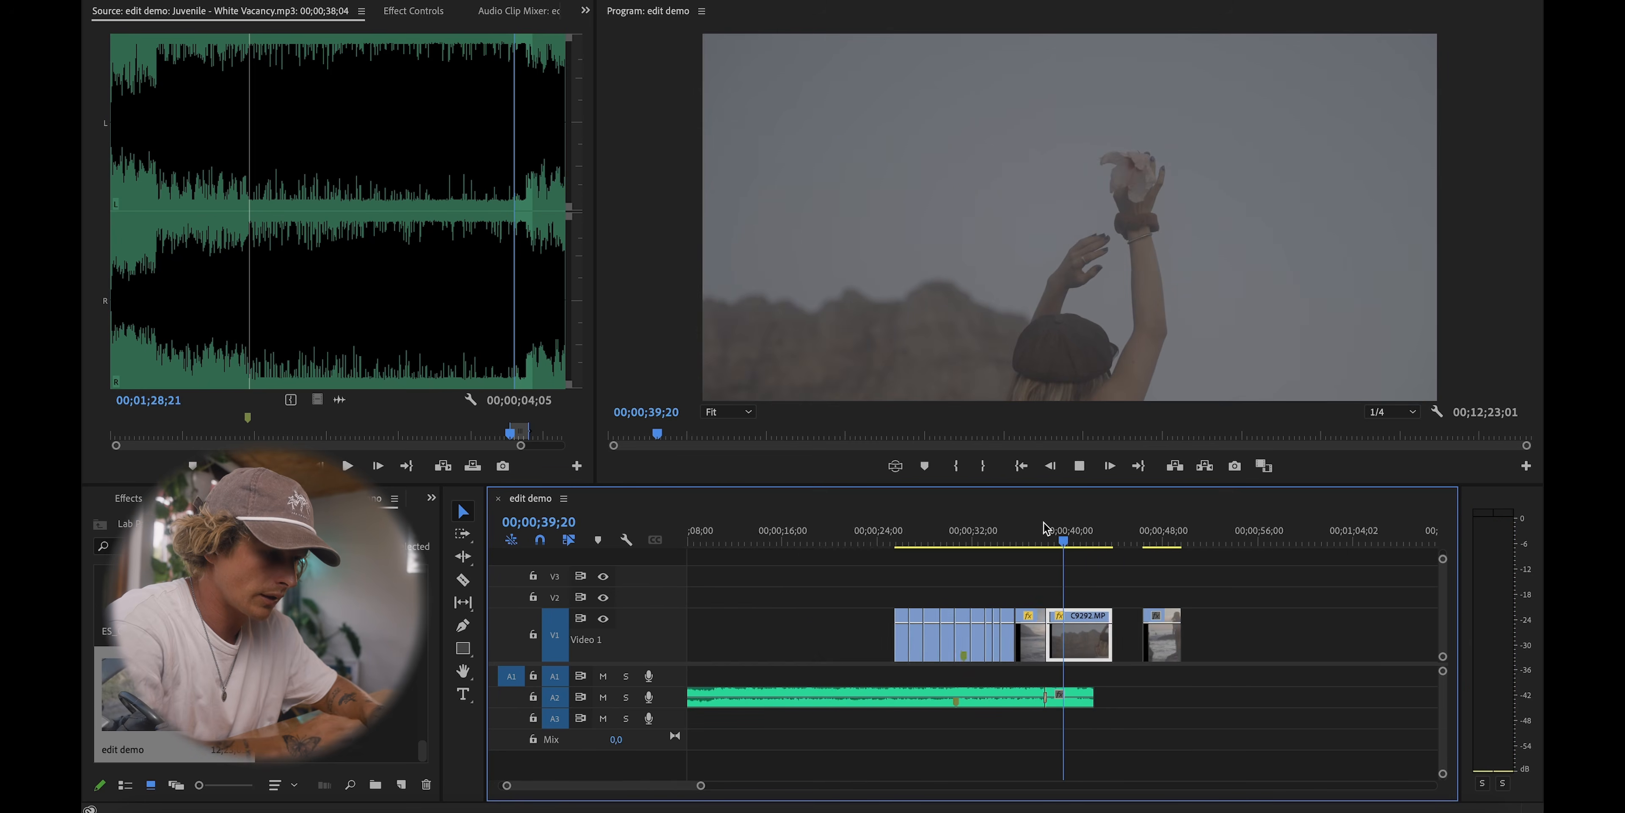
key(space)
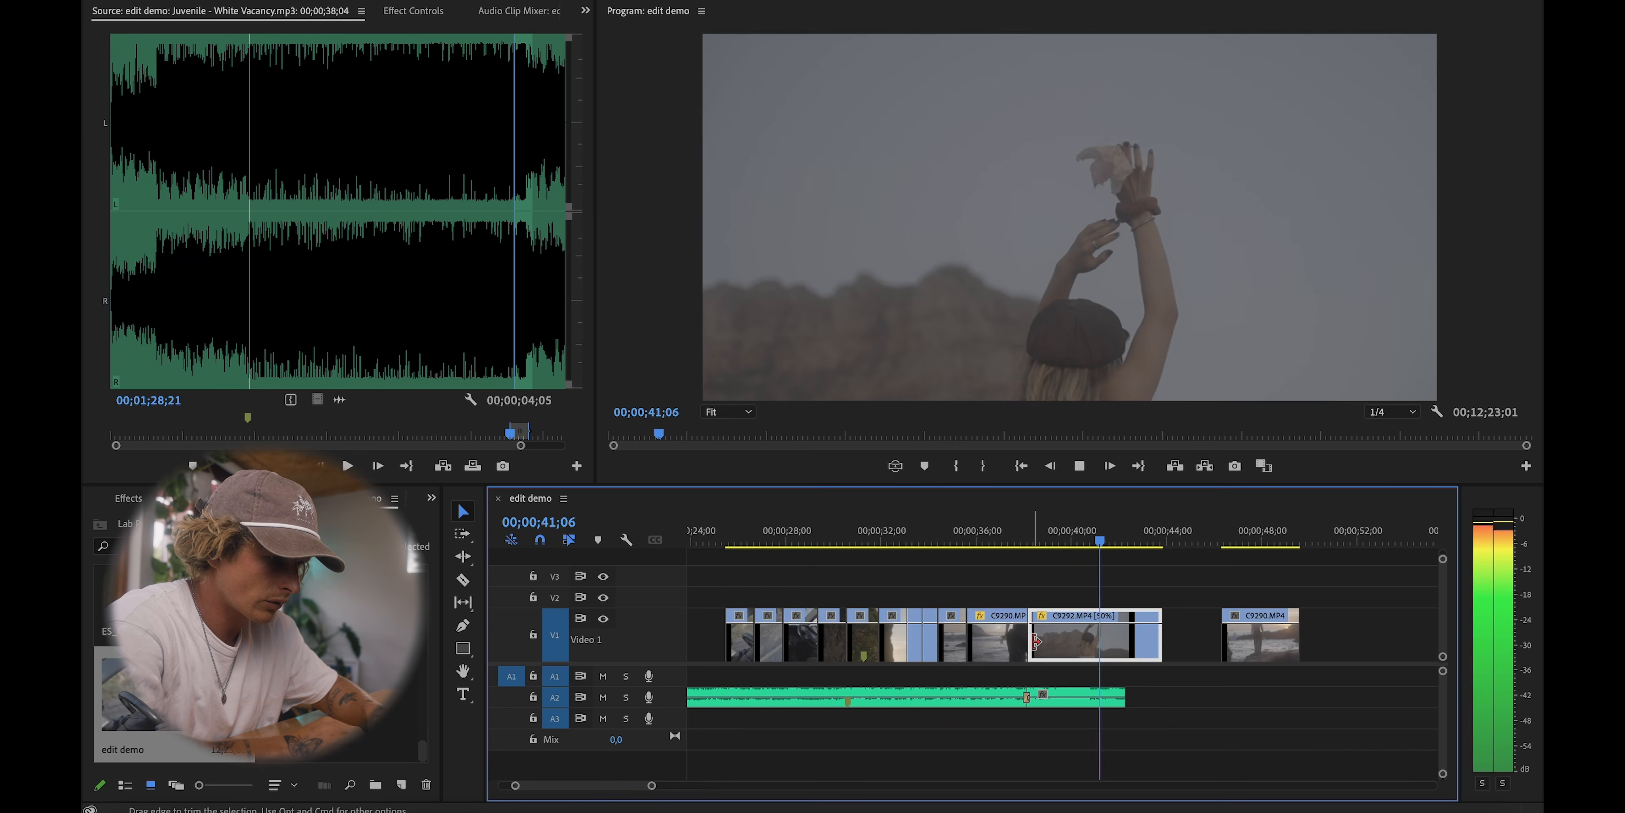
Step: Trim about 00;00;01;04 off the start of the slowed C9292 clip, move it back against the preceding C9290 clip, and play it back
click(1032, 531)
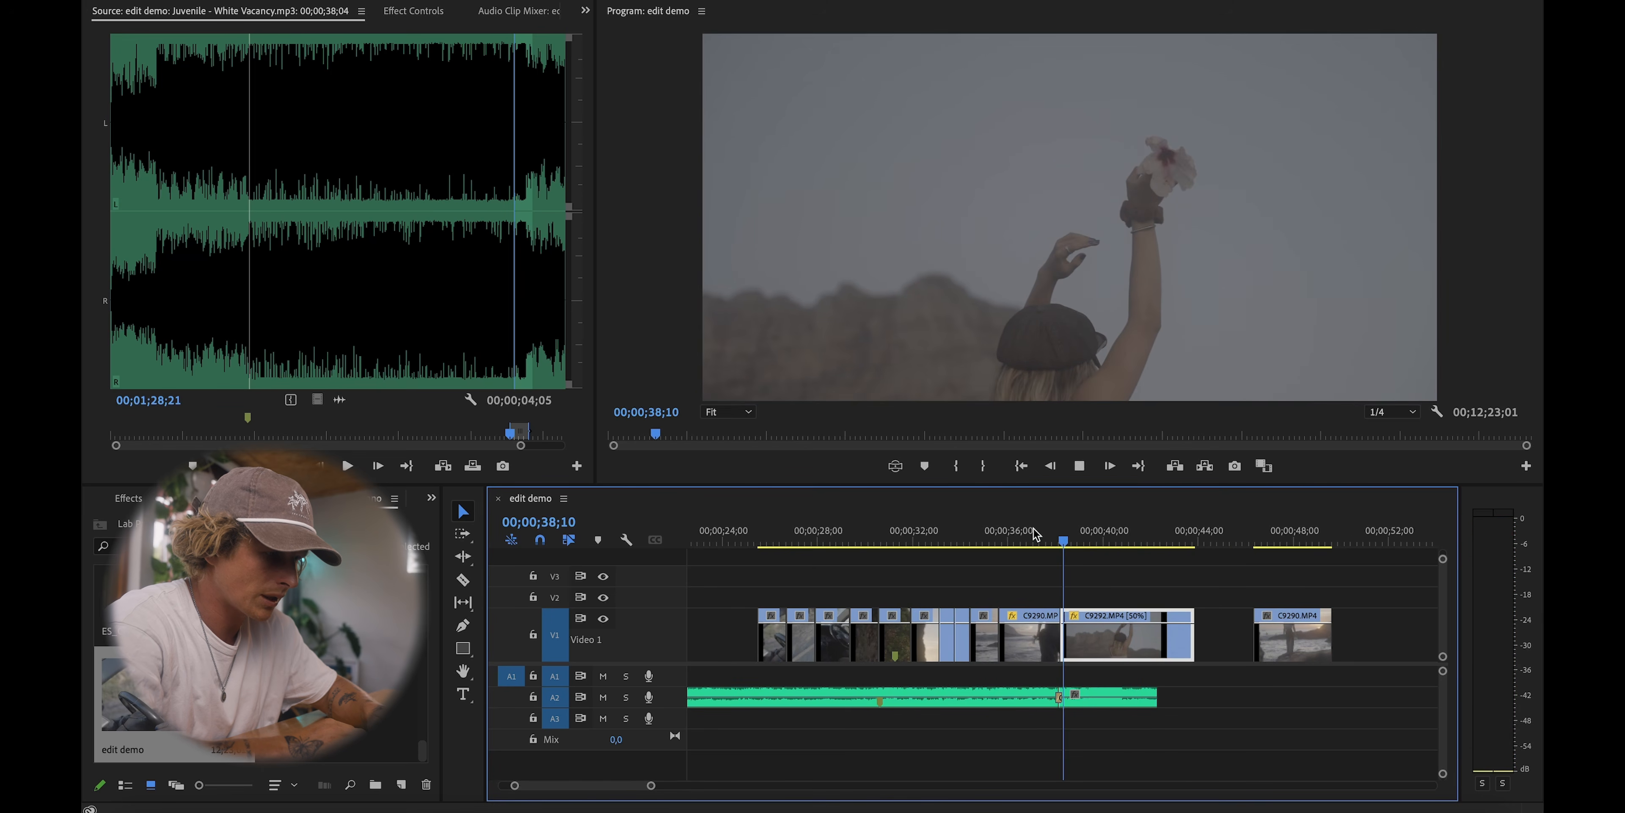
key(space)
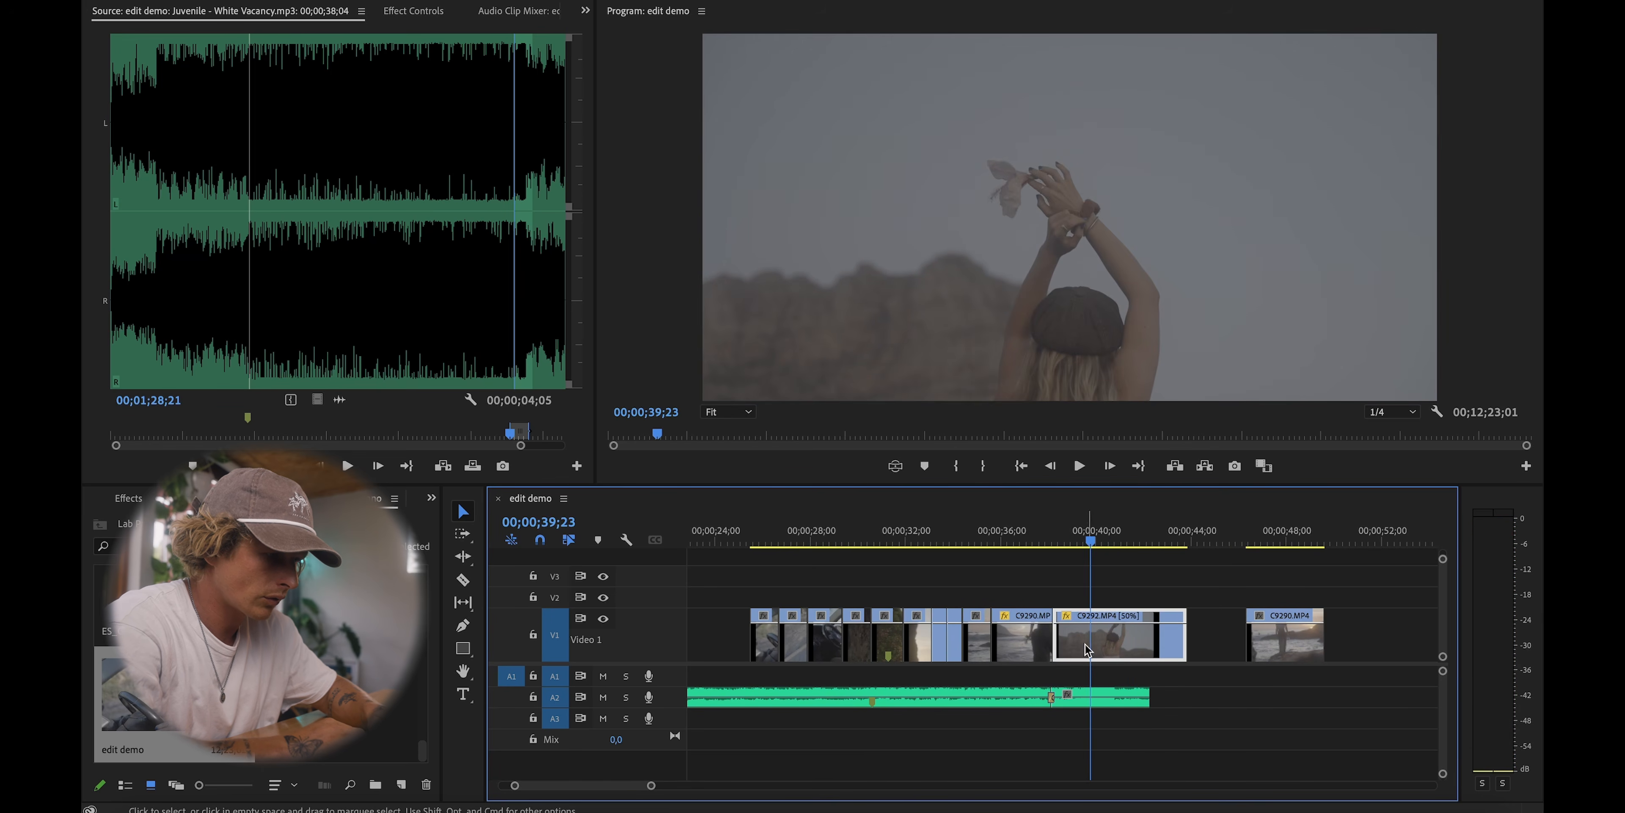
drag(1058, 533, 1084, 537)
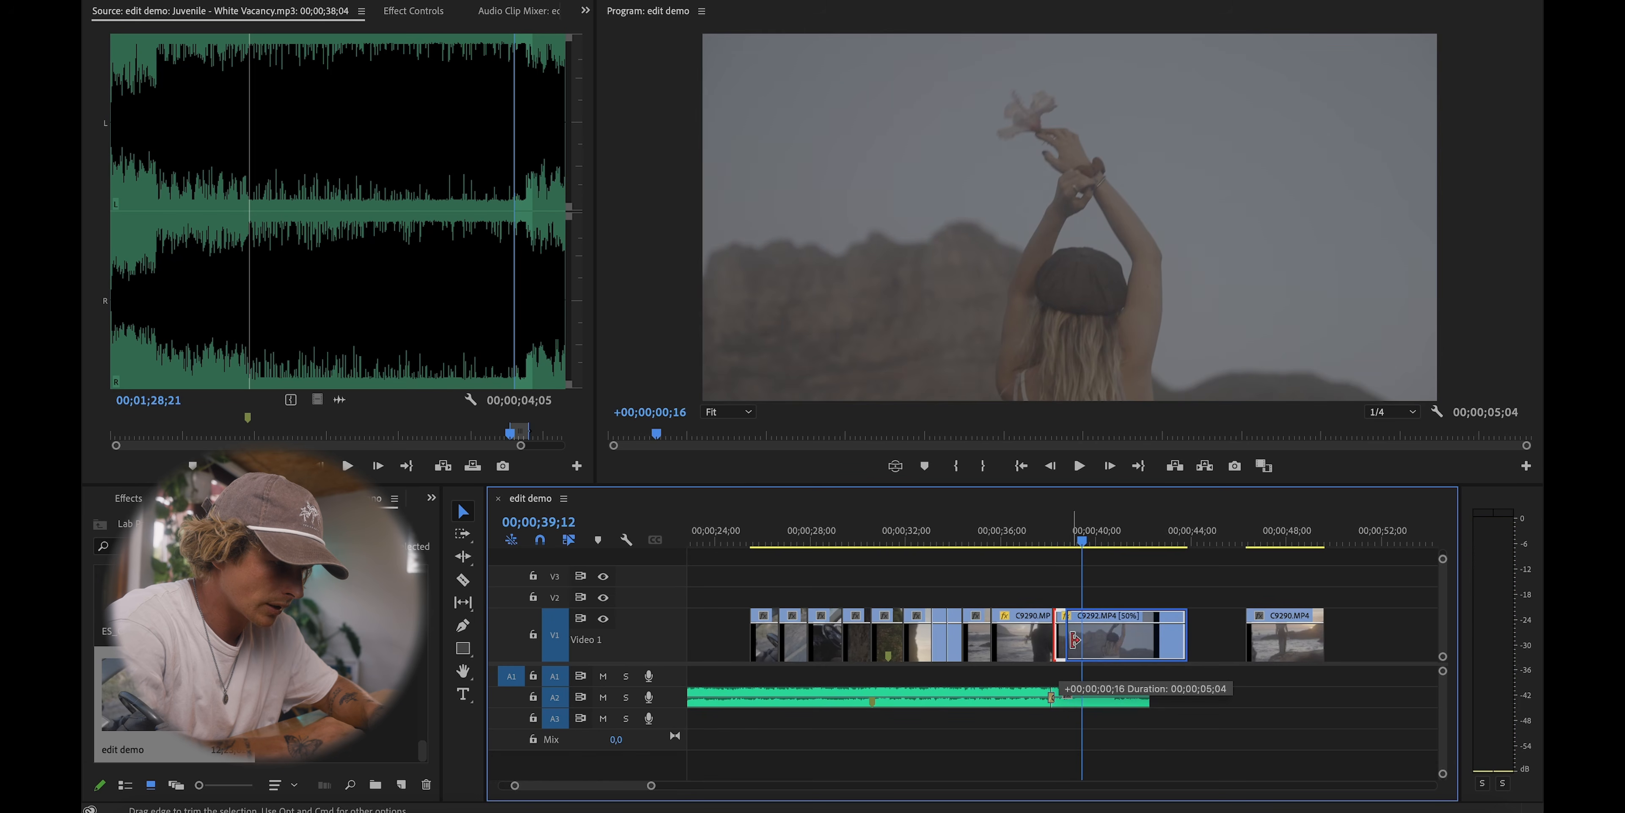
drag(1080, 637, 989, 643)
key(equal)
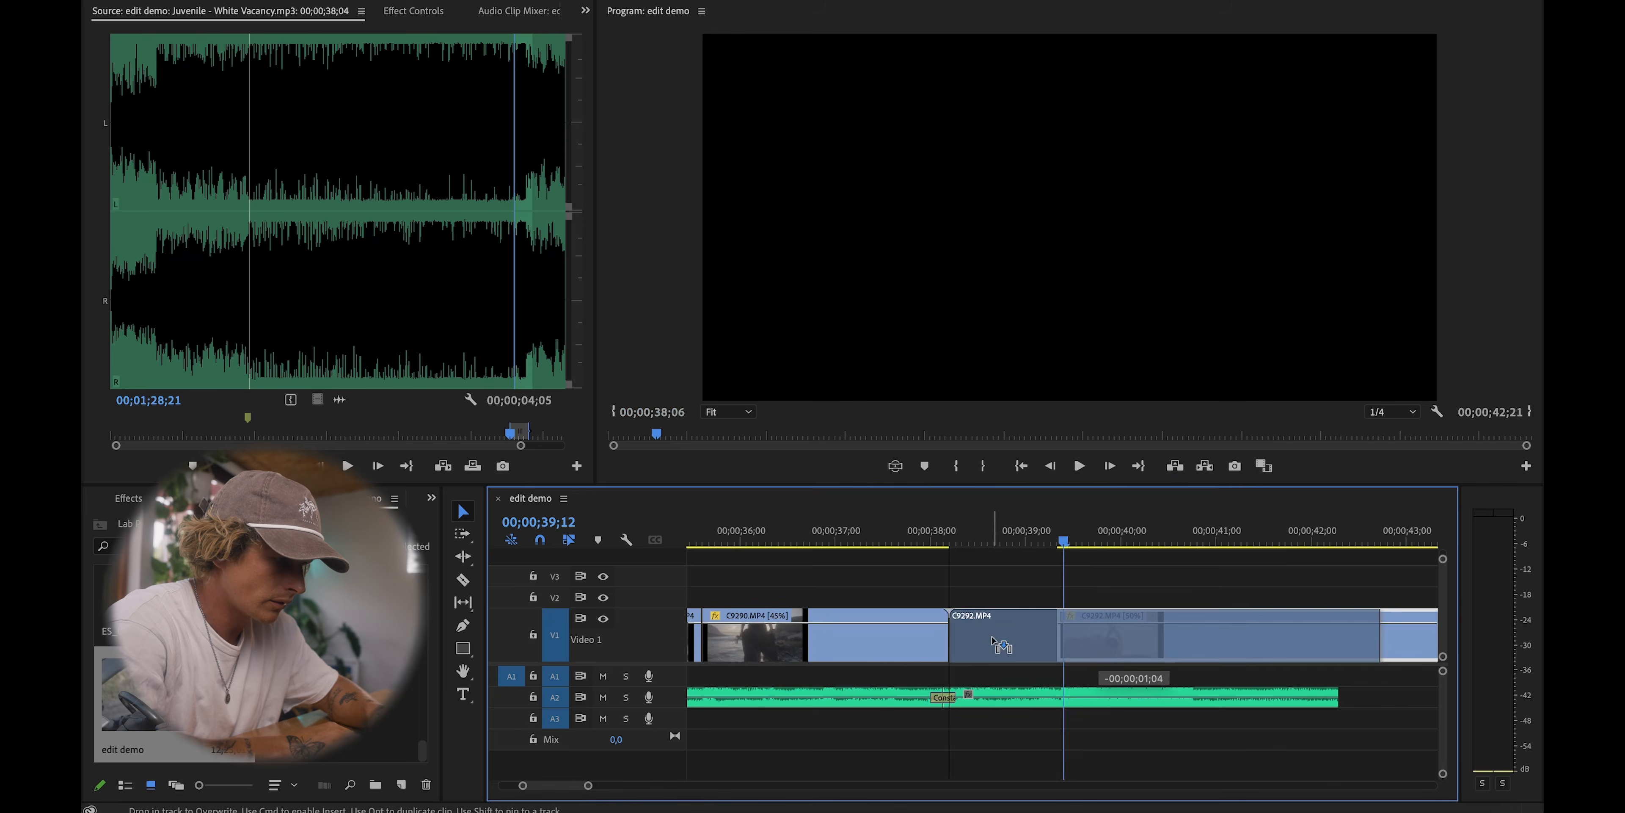
click(898, 524)
key(space)
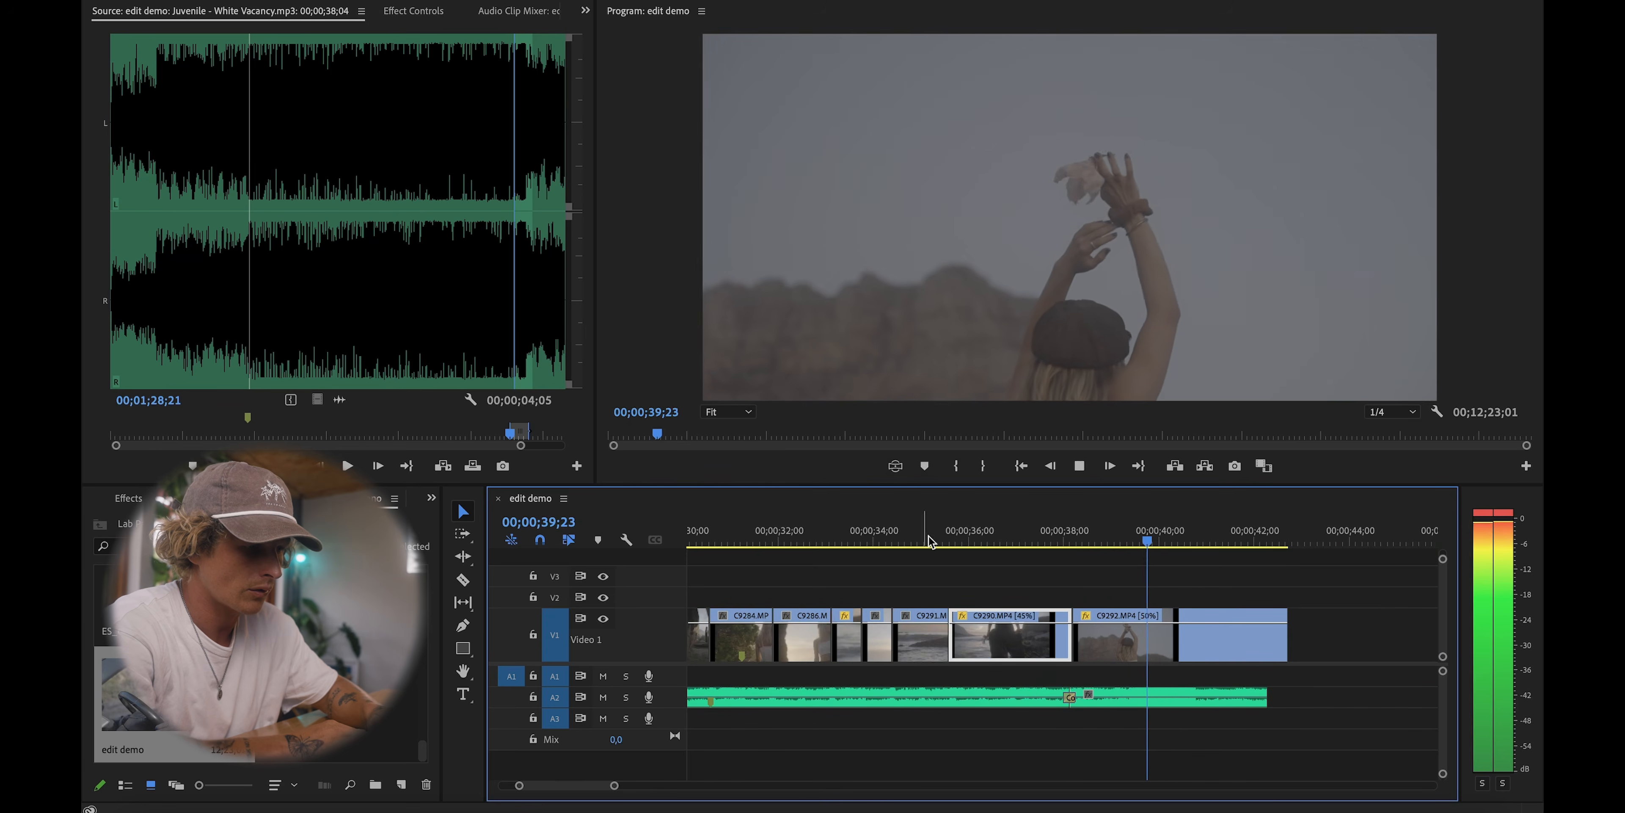
Step: Trim the end of the slowed C9292 clip to just before the end of the music
click(1255, 658)
drag(1316, 648, 1126, 644)
key(minus)
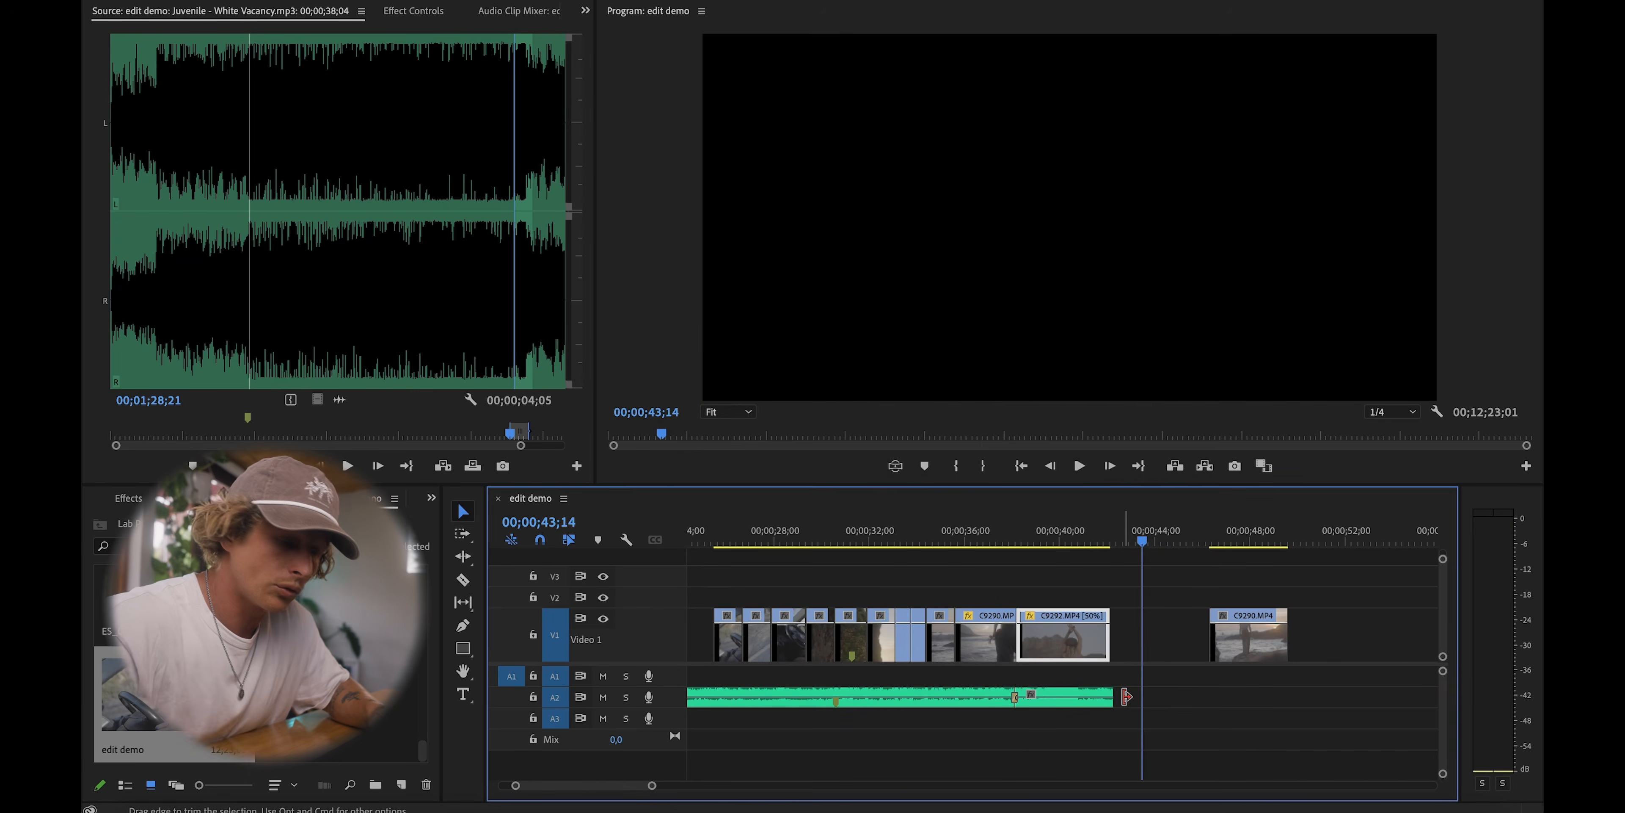
Step: Cut the music on A2 at 00;00;40;21, beneath the C9292 clip
key(equal)
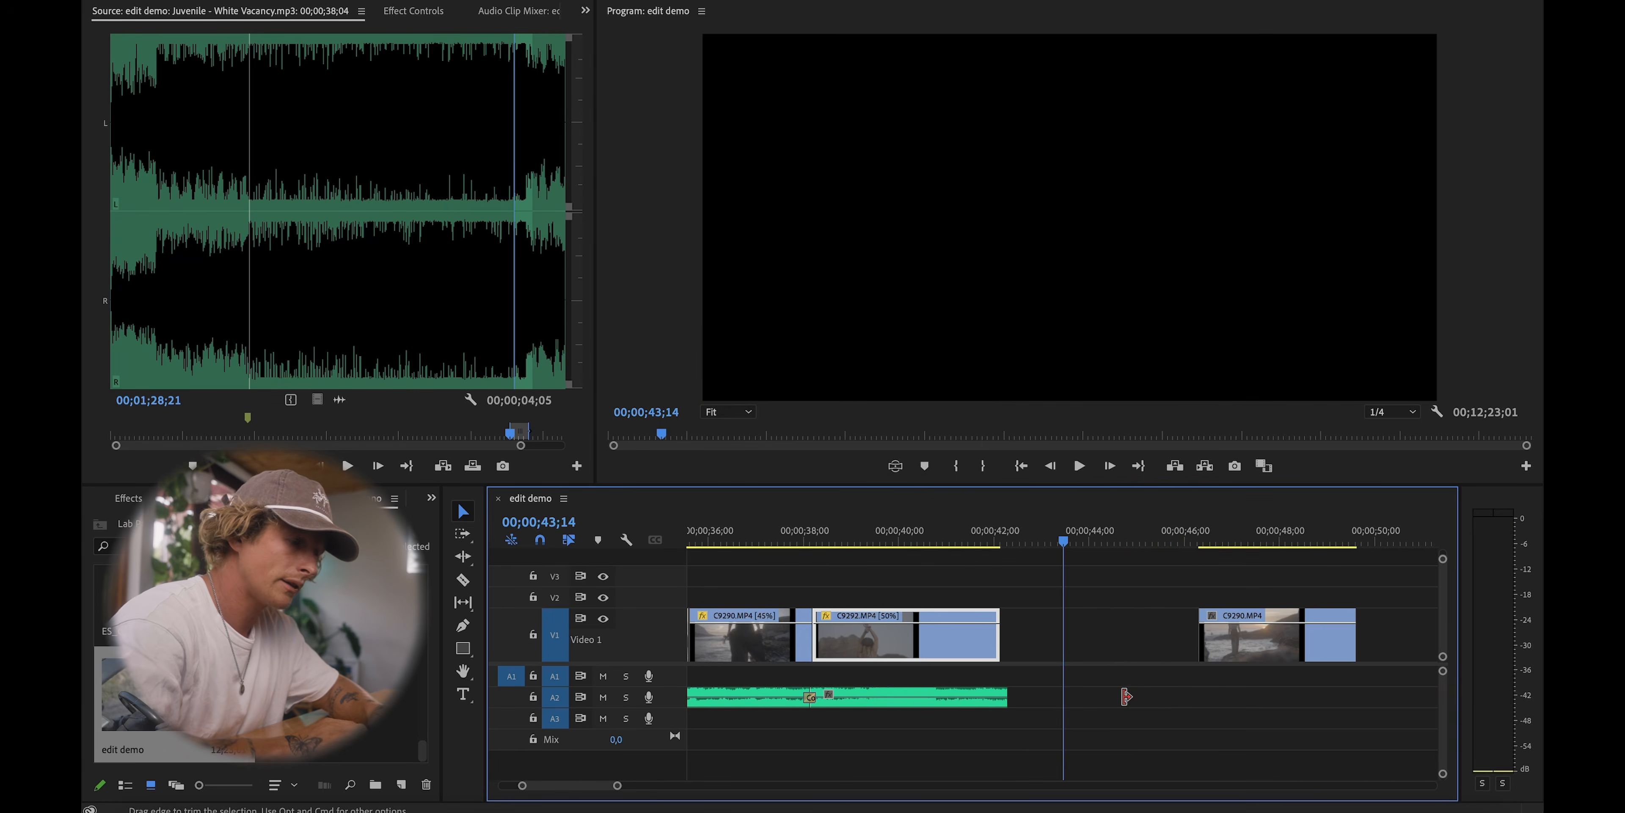
click(929, 528)
key(equal)
key(equal)
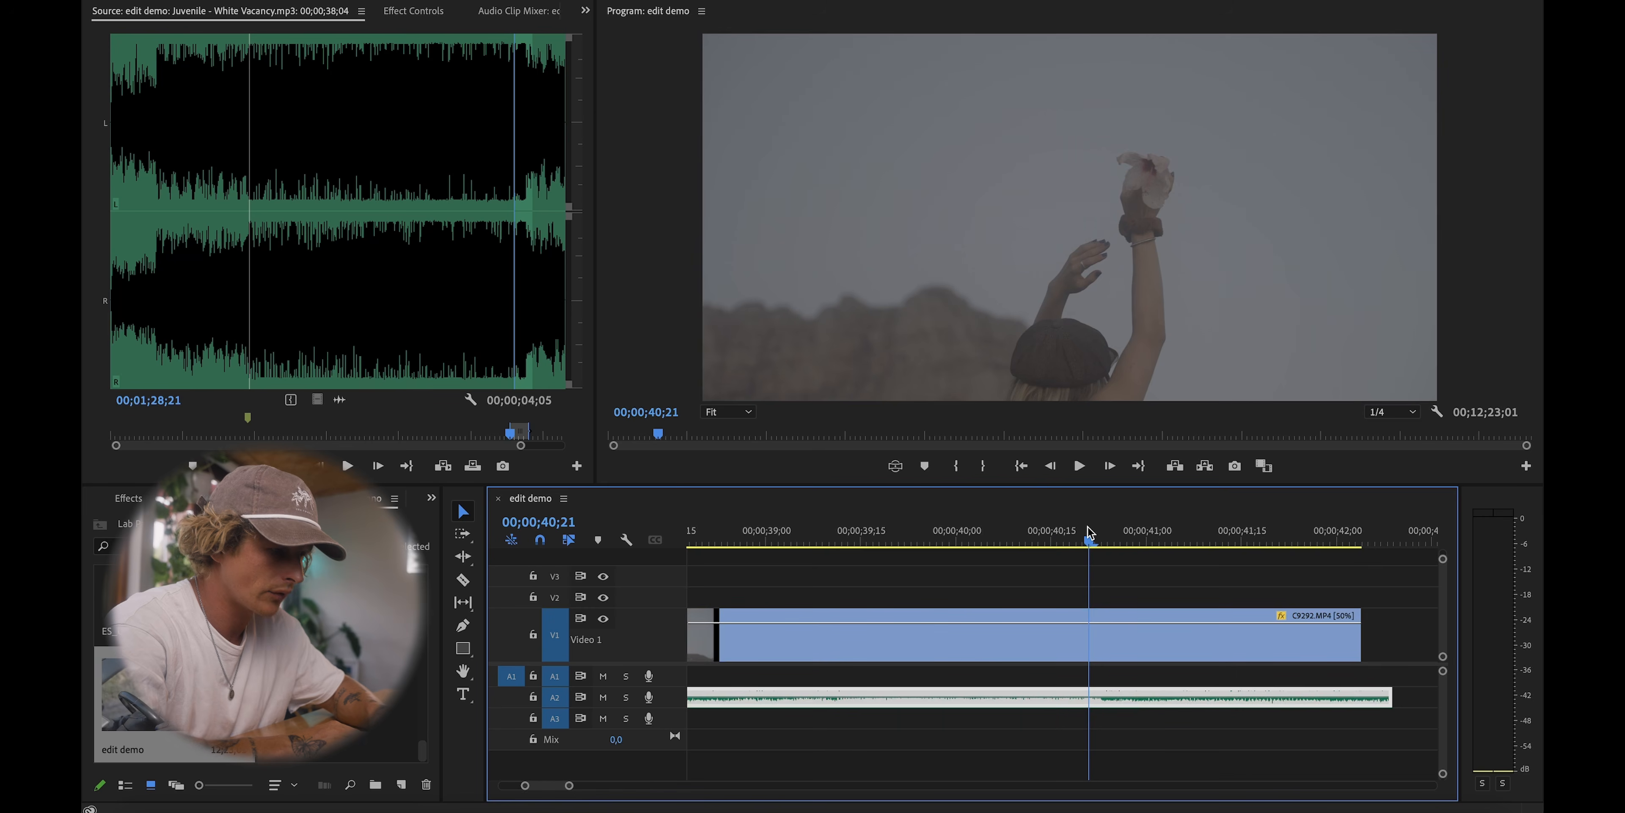
key(equal)
click(1129, 696)
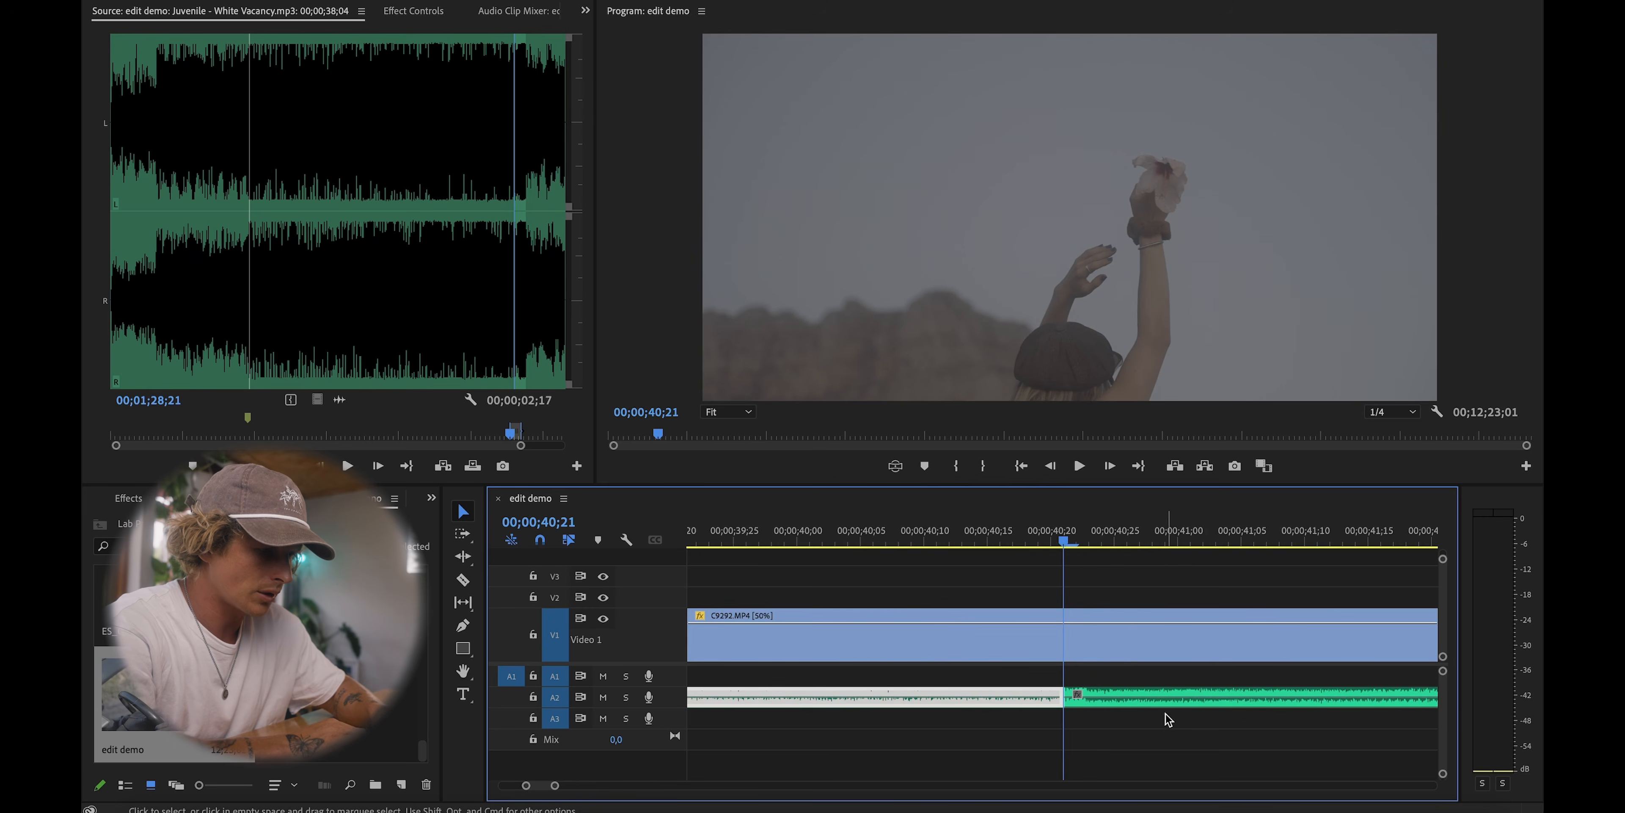
Step: Trim the music piece after the cut to end at 00;00;40;29 and nest it under the default name
click(1167, 532)
click(1160, 694)
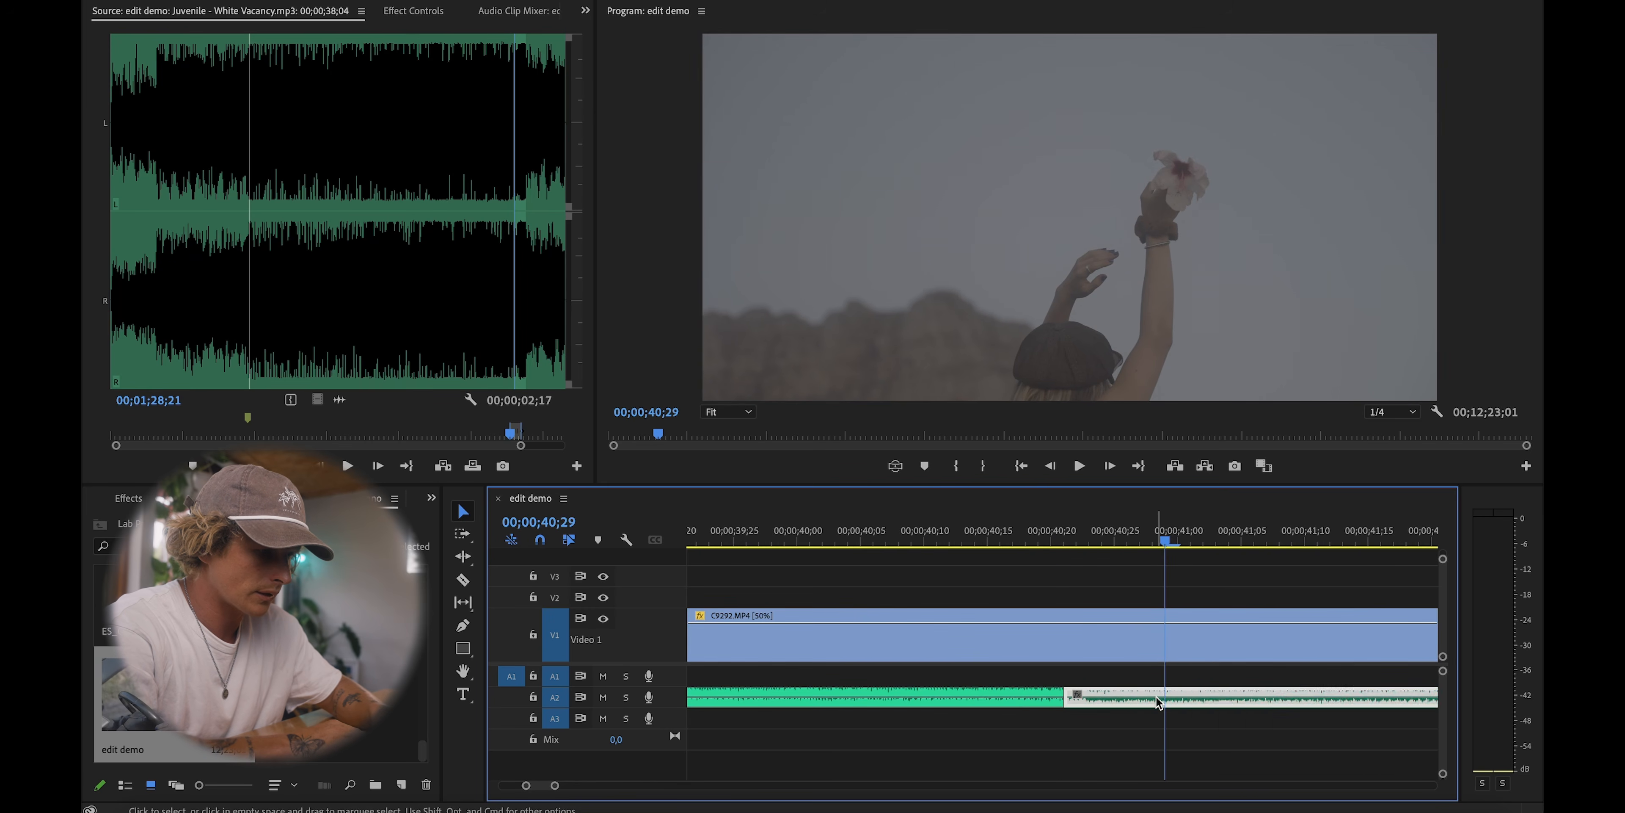
key(w)
right_click(1109, 699)
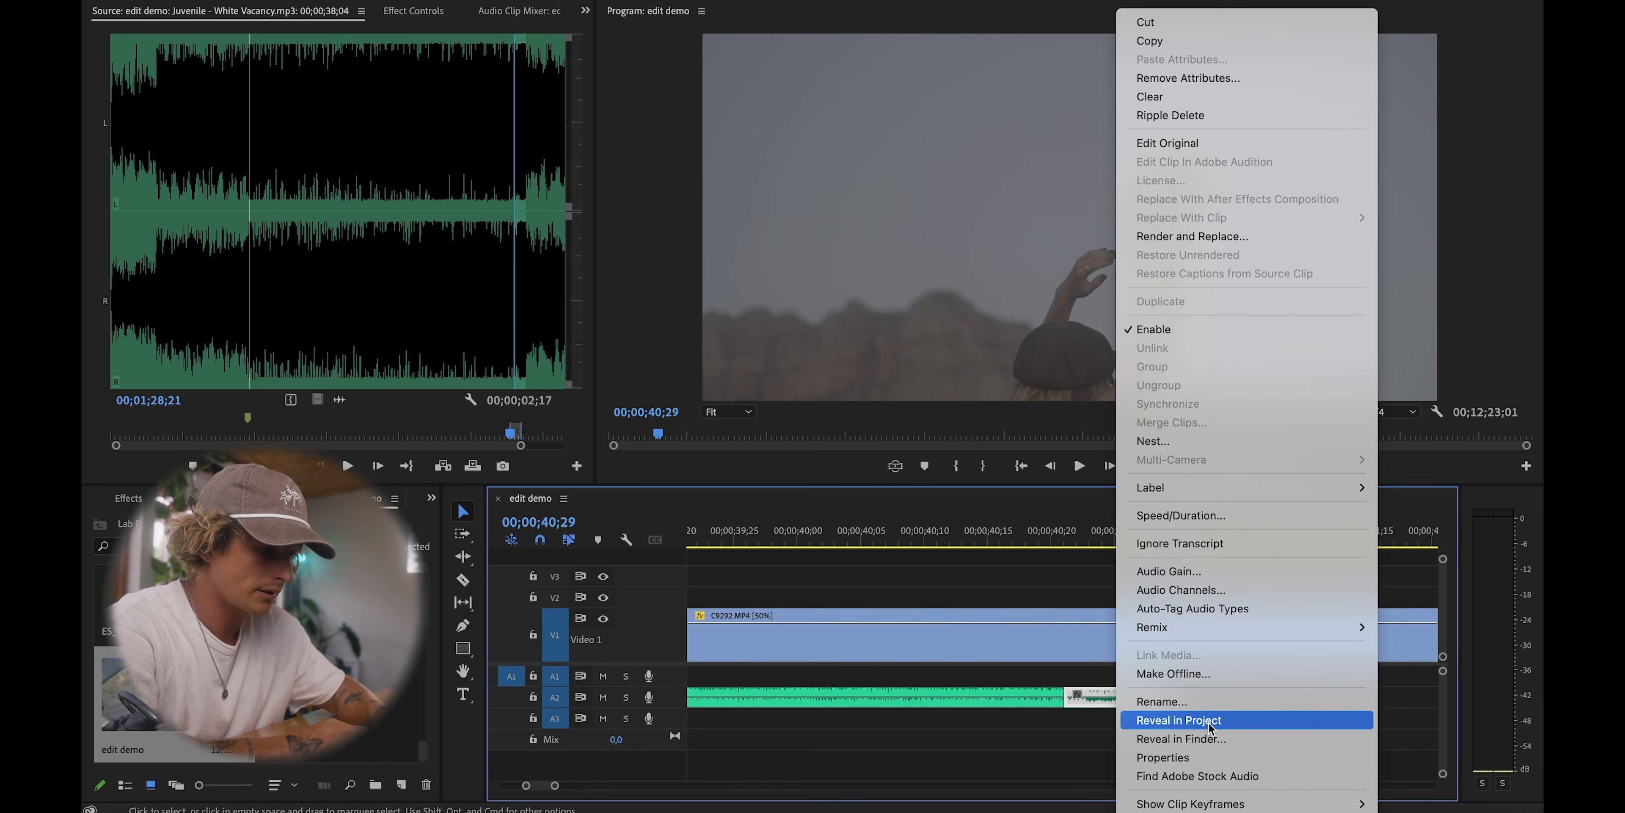
click(1174, 440)
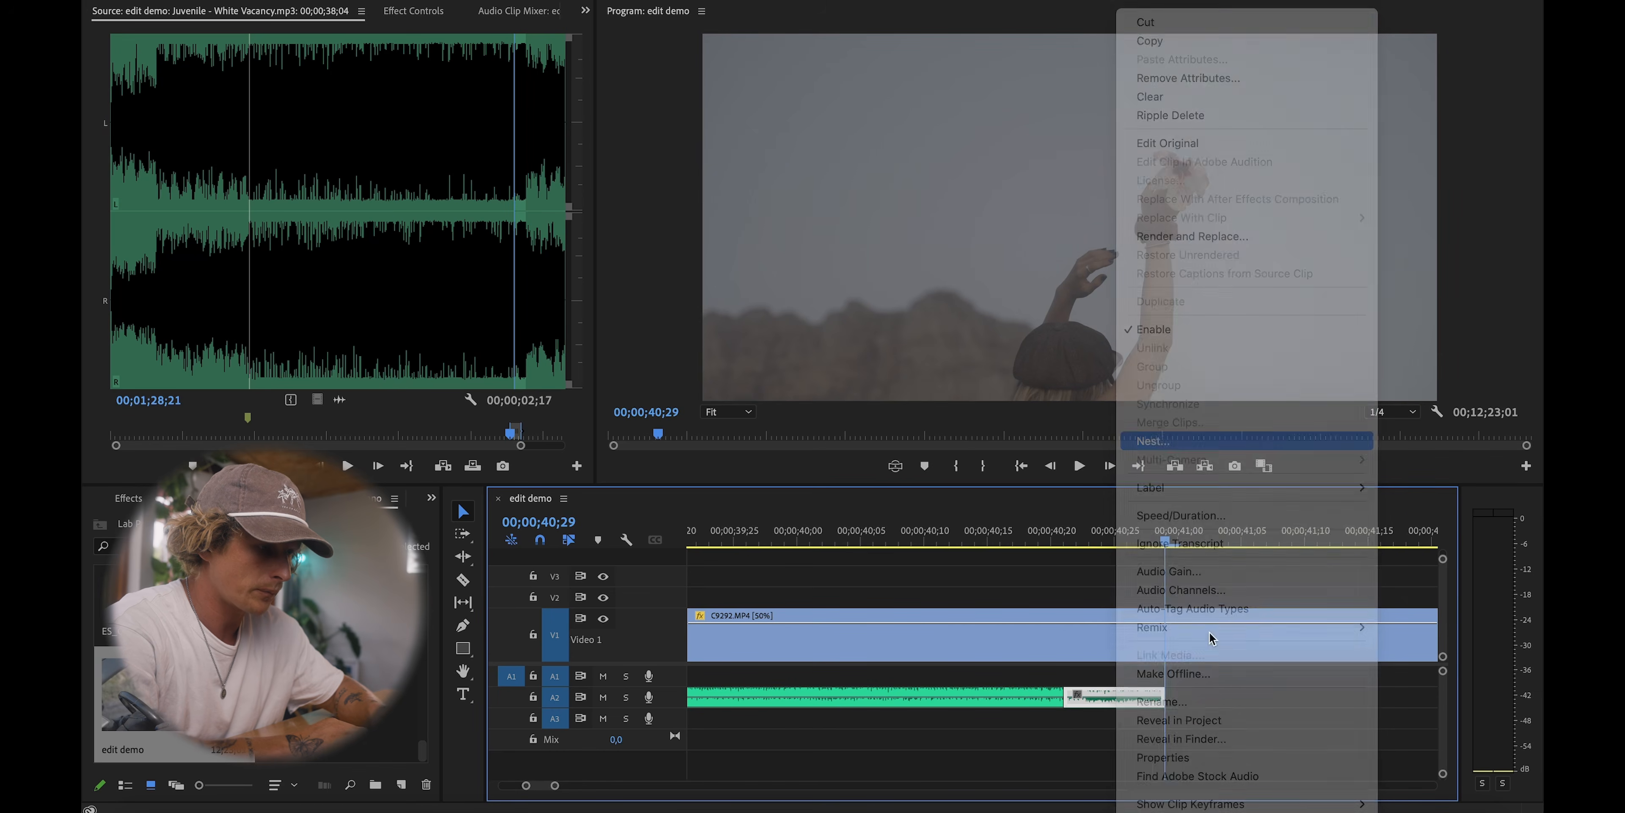
click(851, 419)
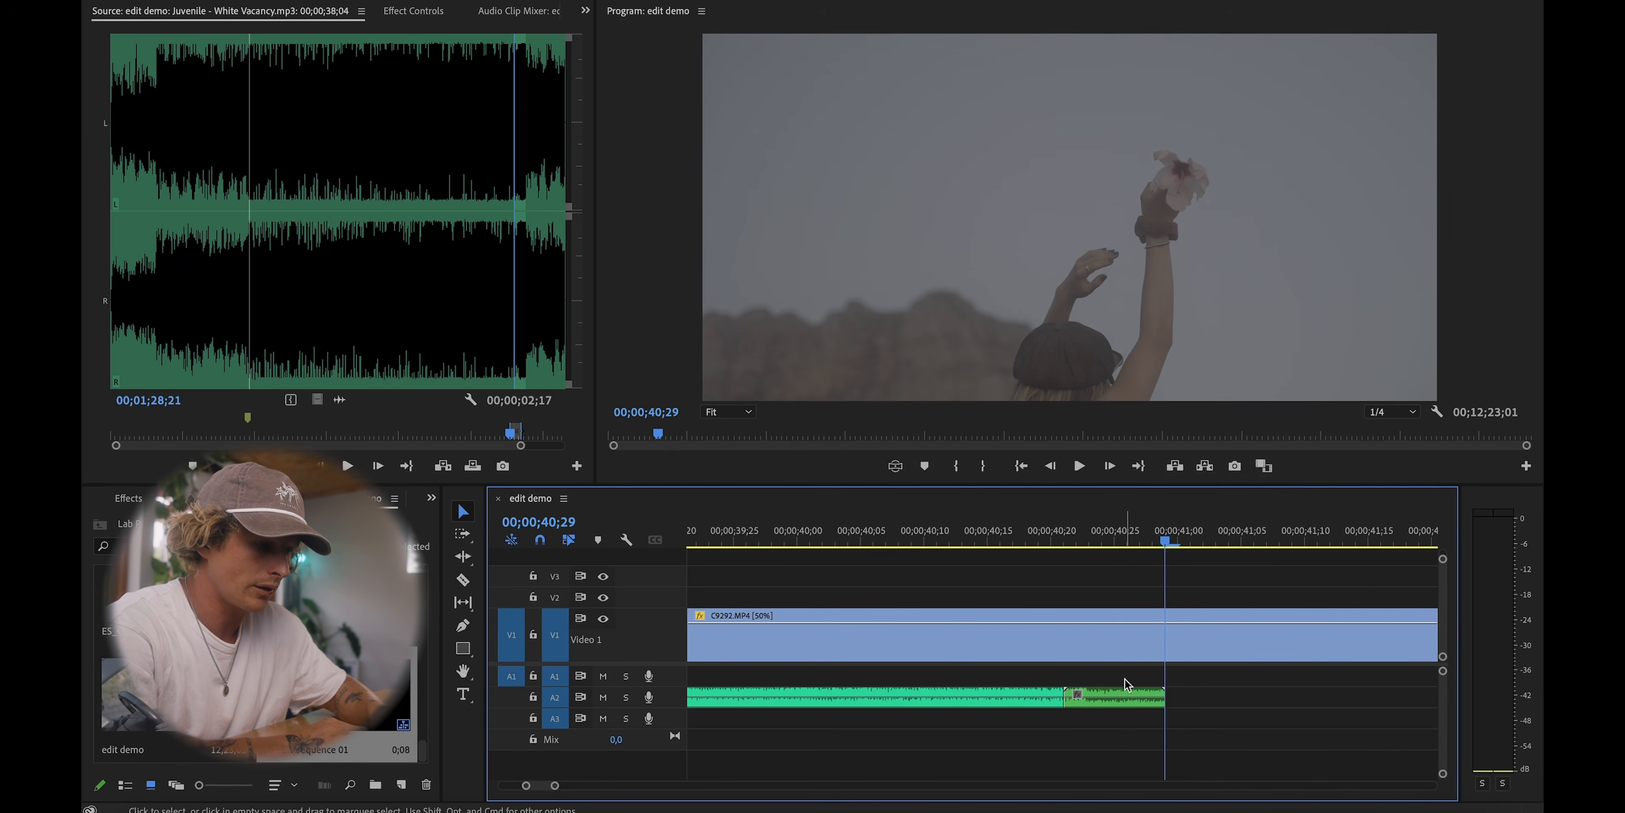
Step: Open the nested music sequence and create a Black Video item with the default settings
double_click(1129, 704)
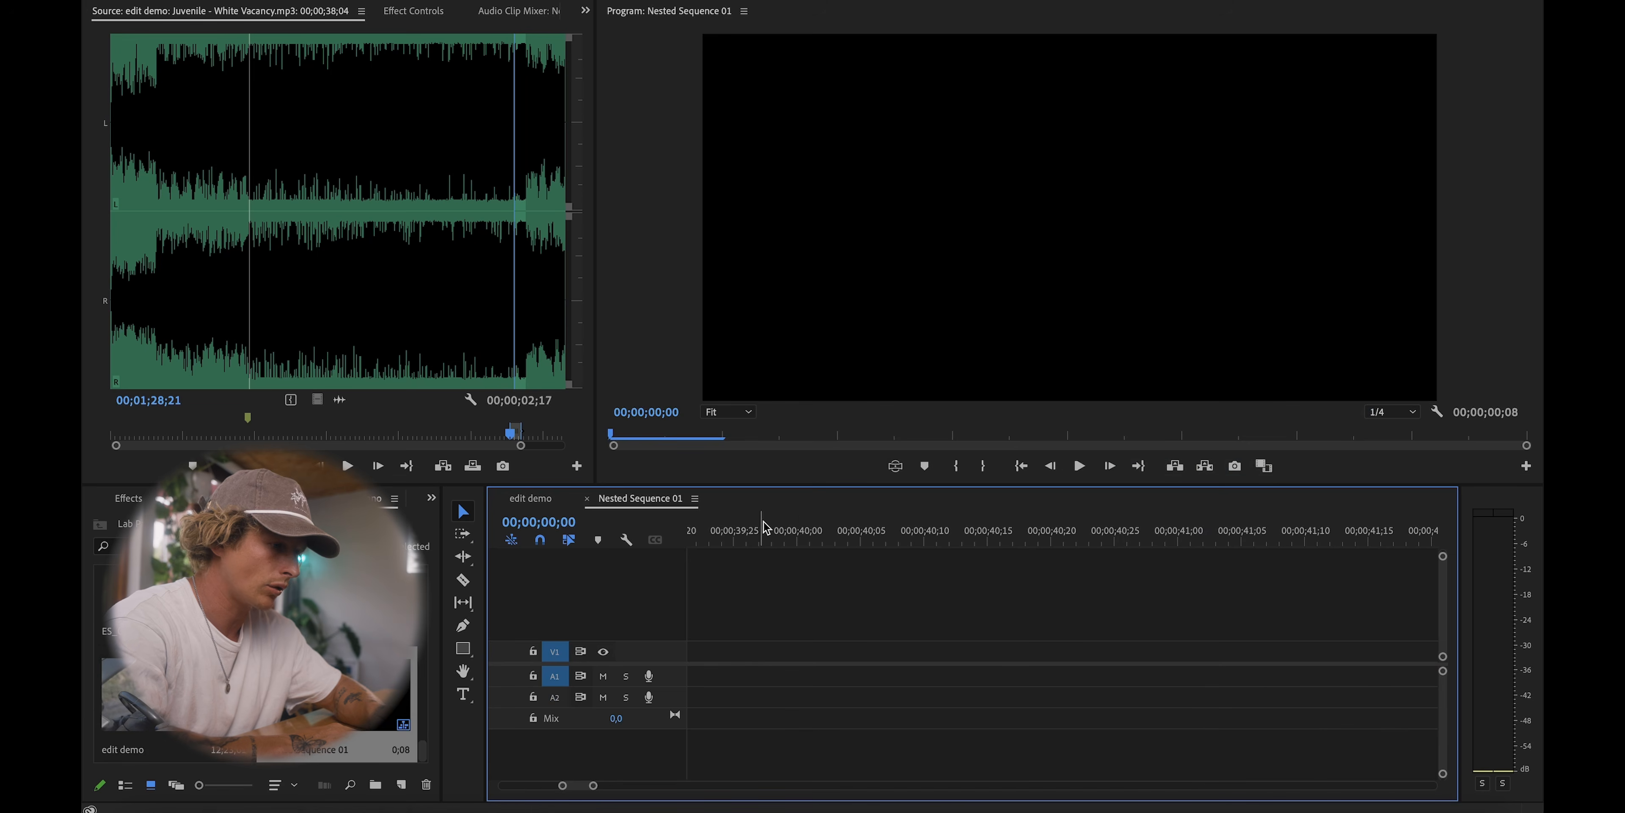
key(minus)
key(minus)
key(minus)
key(minus)
key(minus)
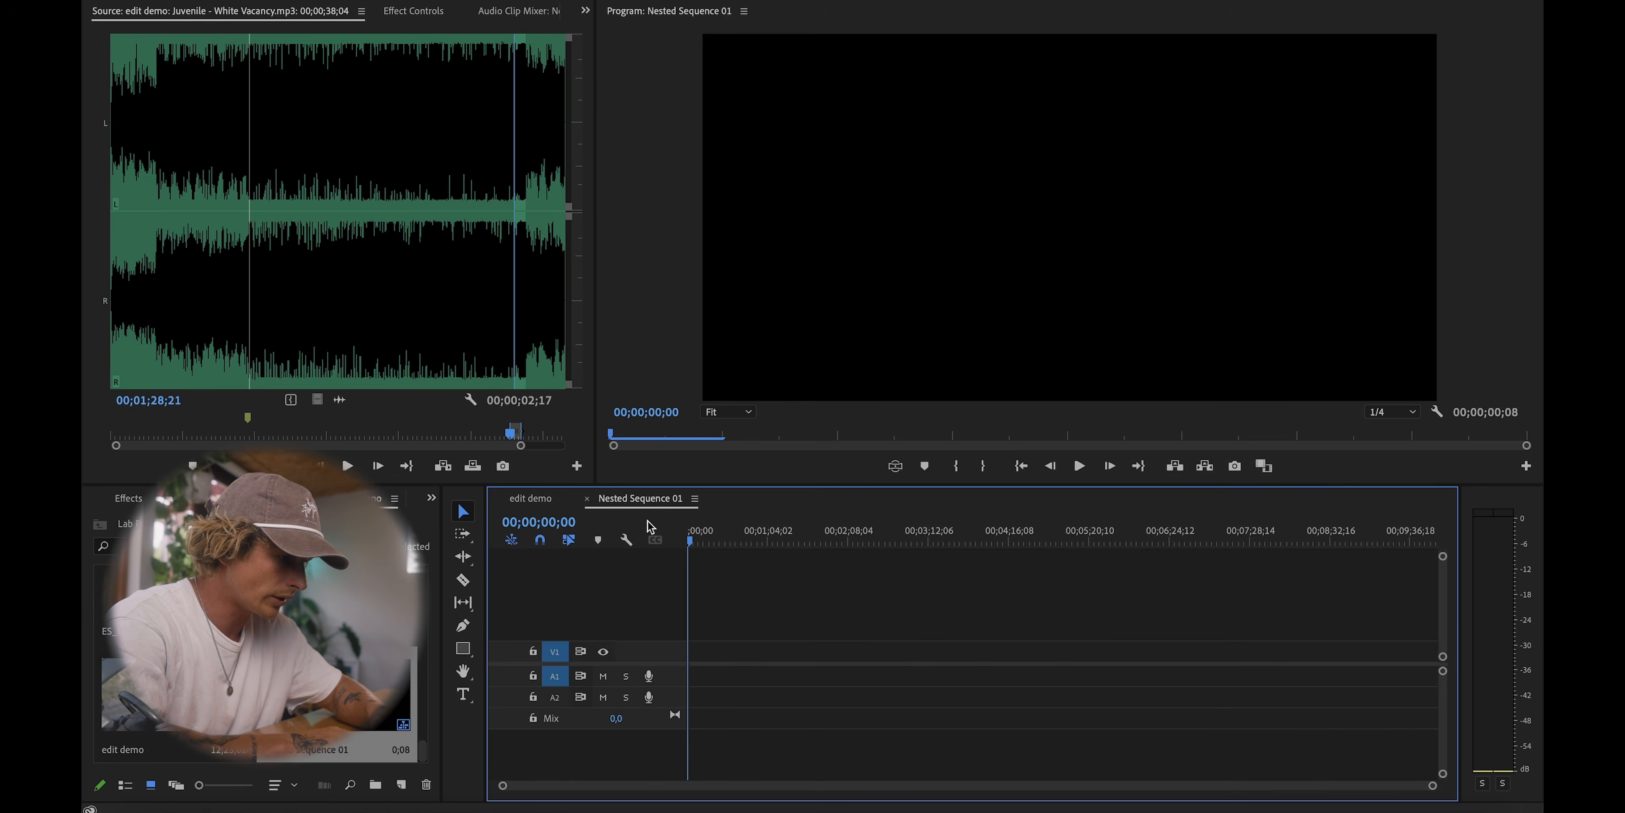
key(equal)
key(equal)
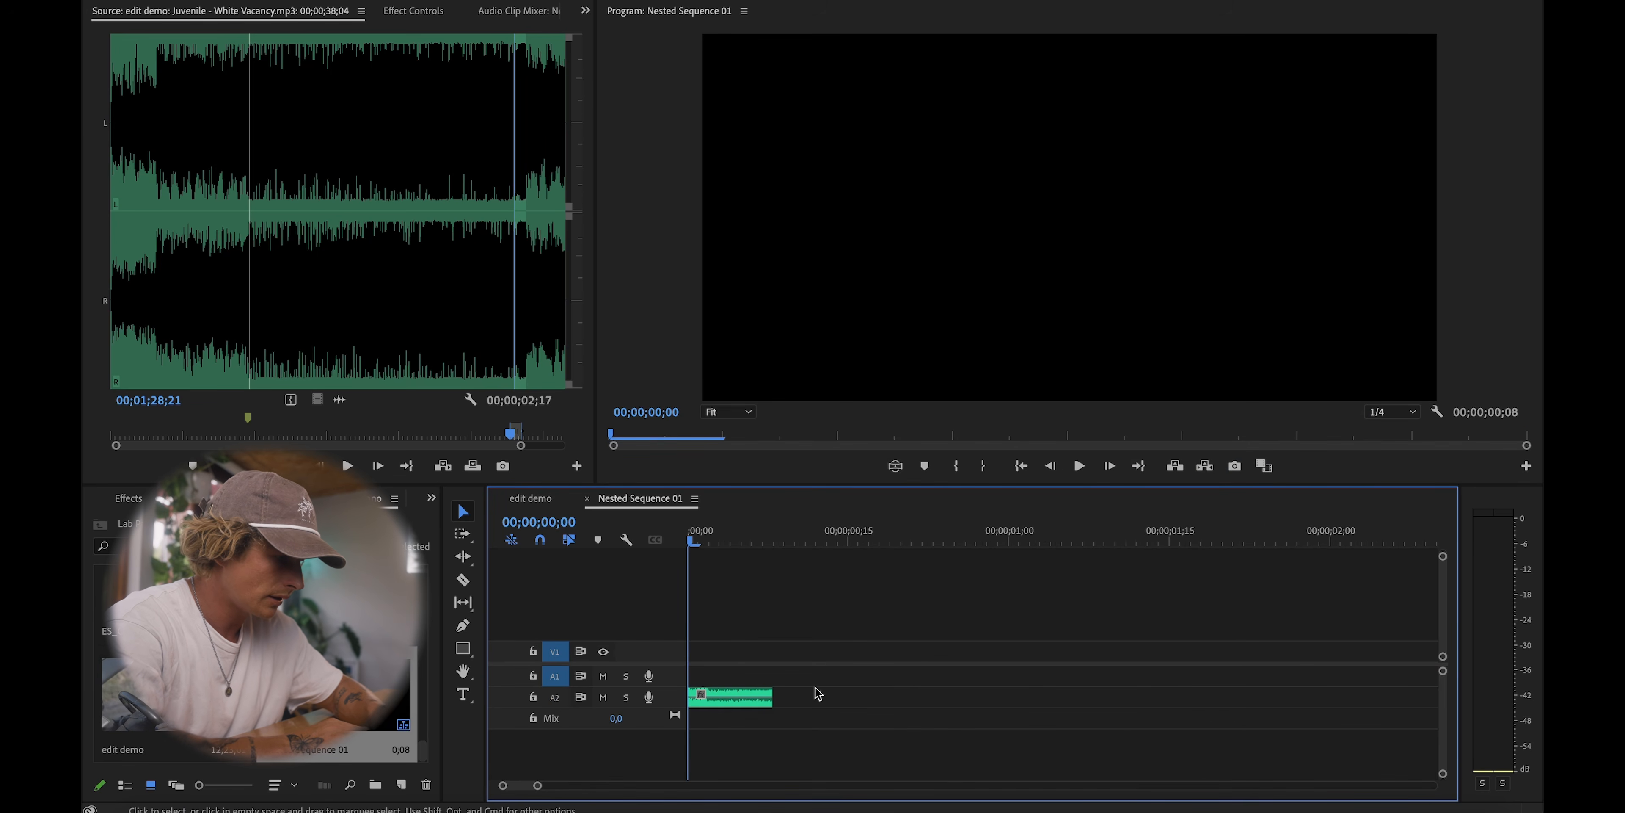
click(400, 786)
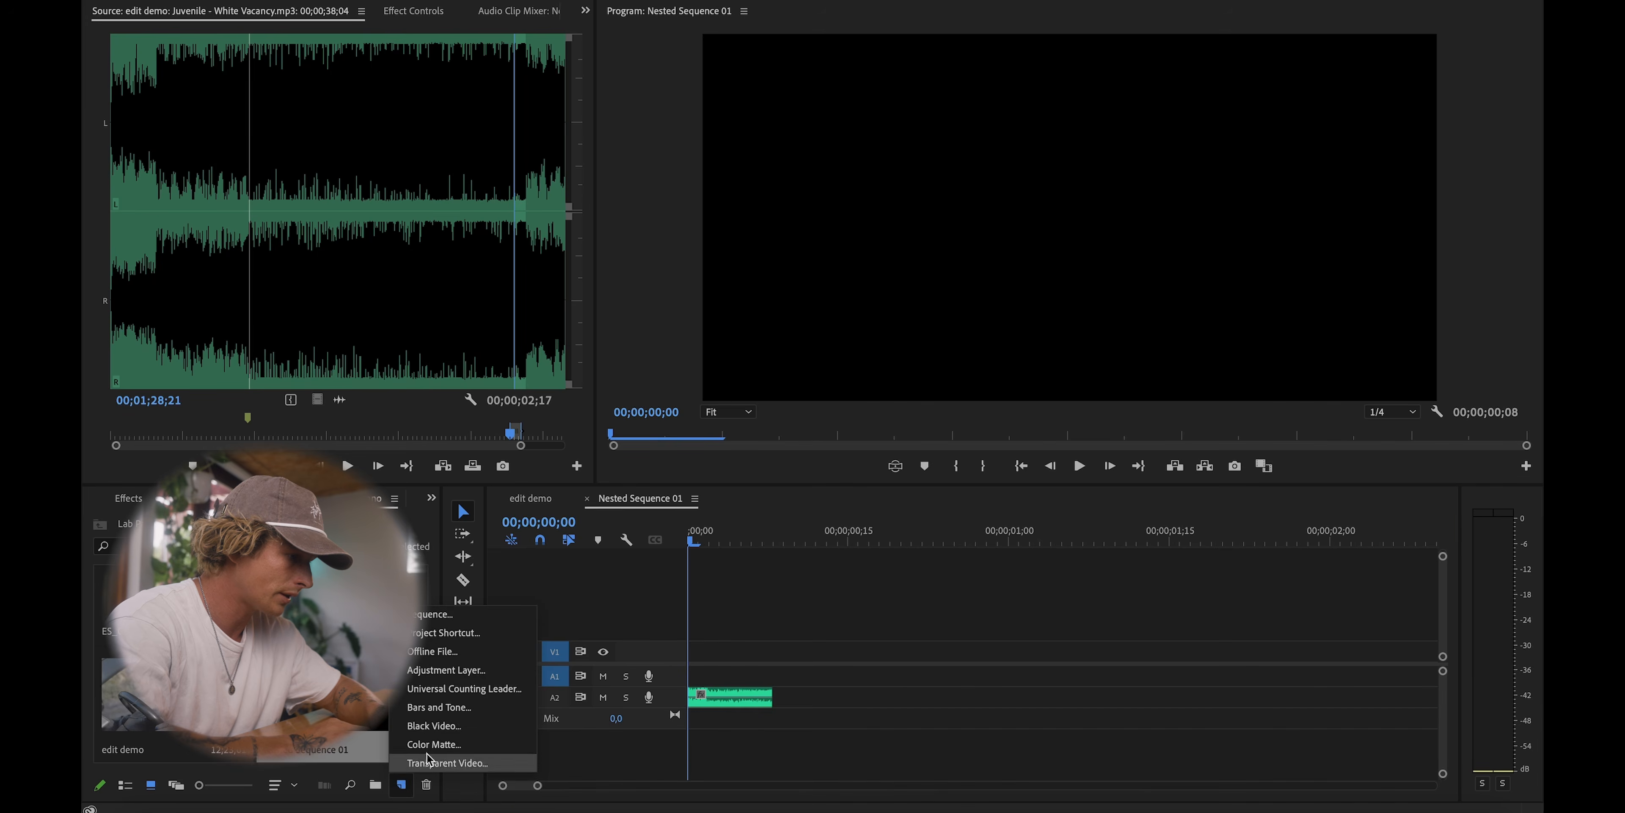
click(460, 731)
click(916, 458)
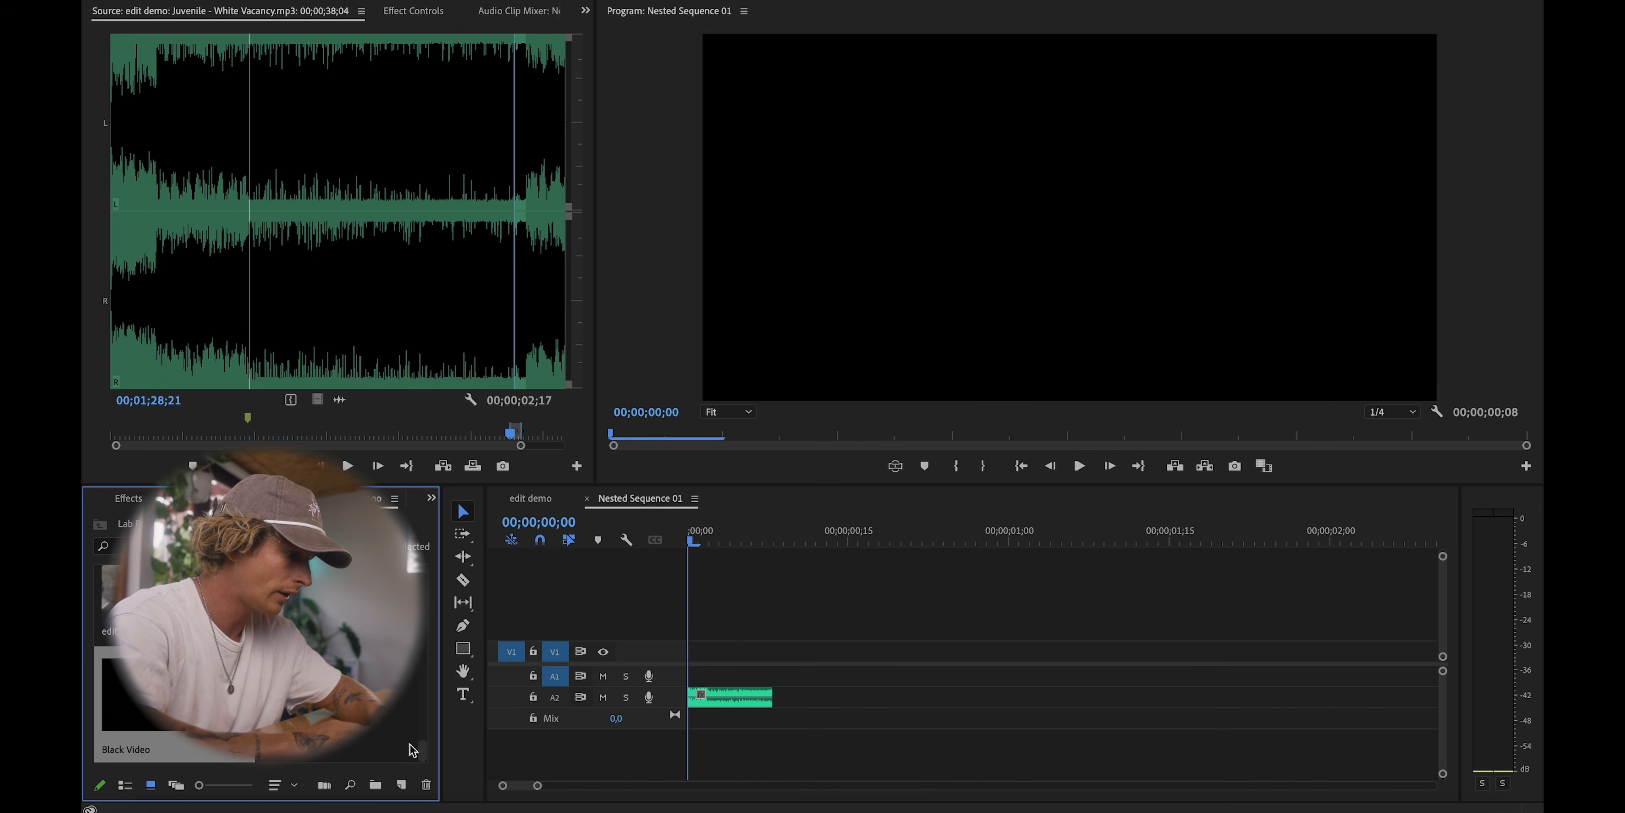
Step: Place the Black Video on V1 from the very start of the nested sequence
drag(127, 694, 782, 658)
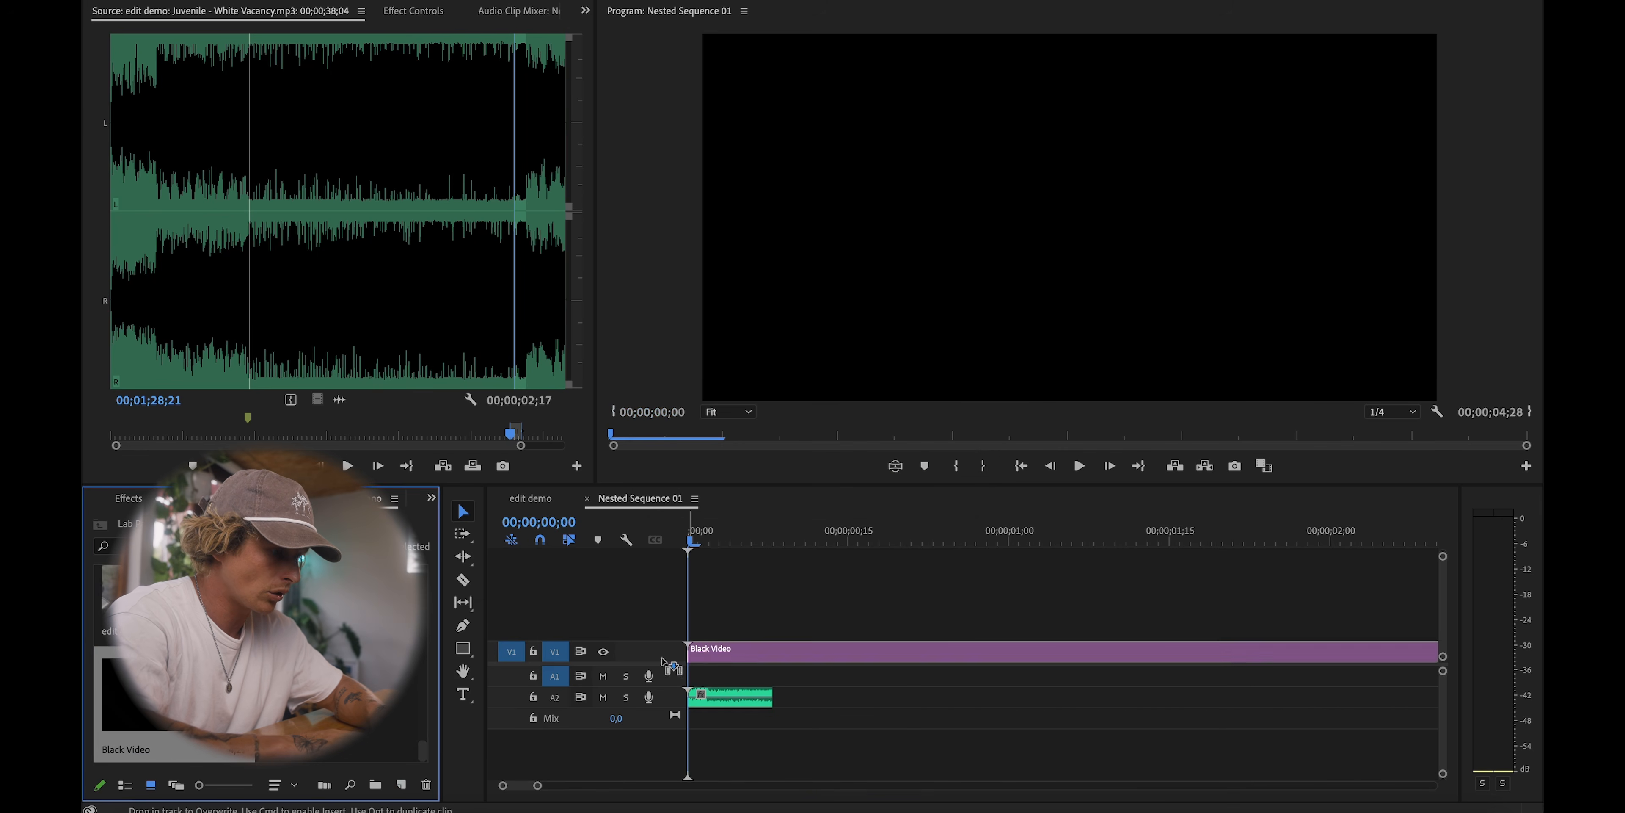
drag(670, 666, 675, 662)
key(minus)
key(minus)
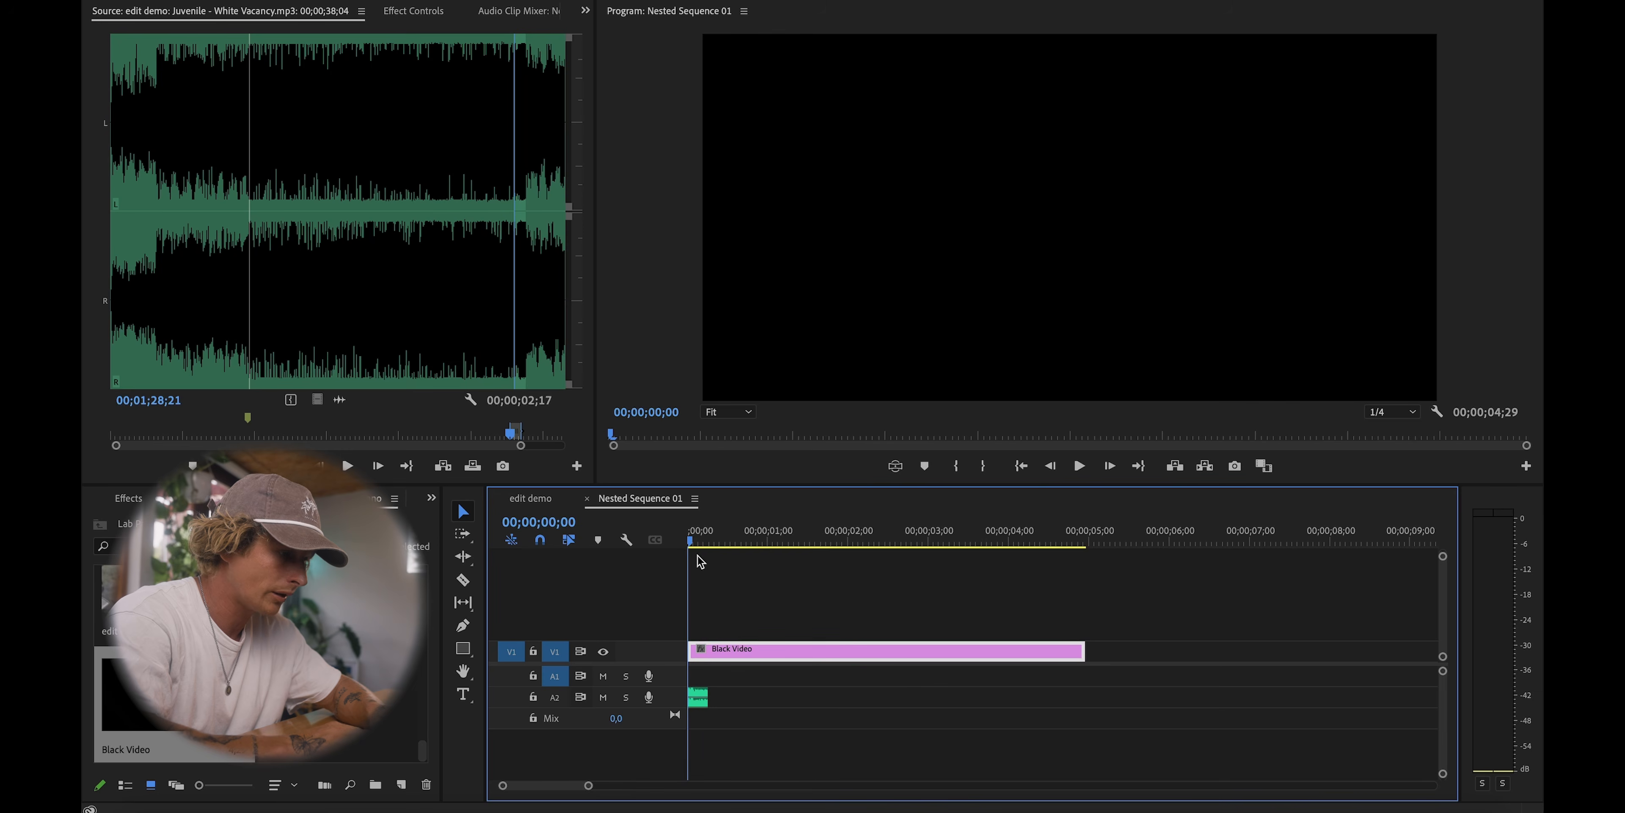
Step: Return to the edit demo sequence and extend the nested music's end to about 00;00;42;06, just past the C9292 clip
click(543, 500)
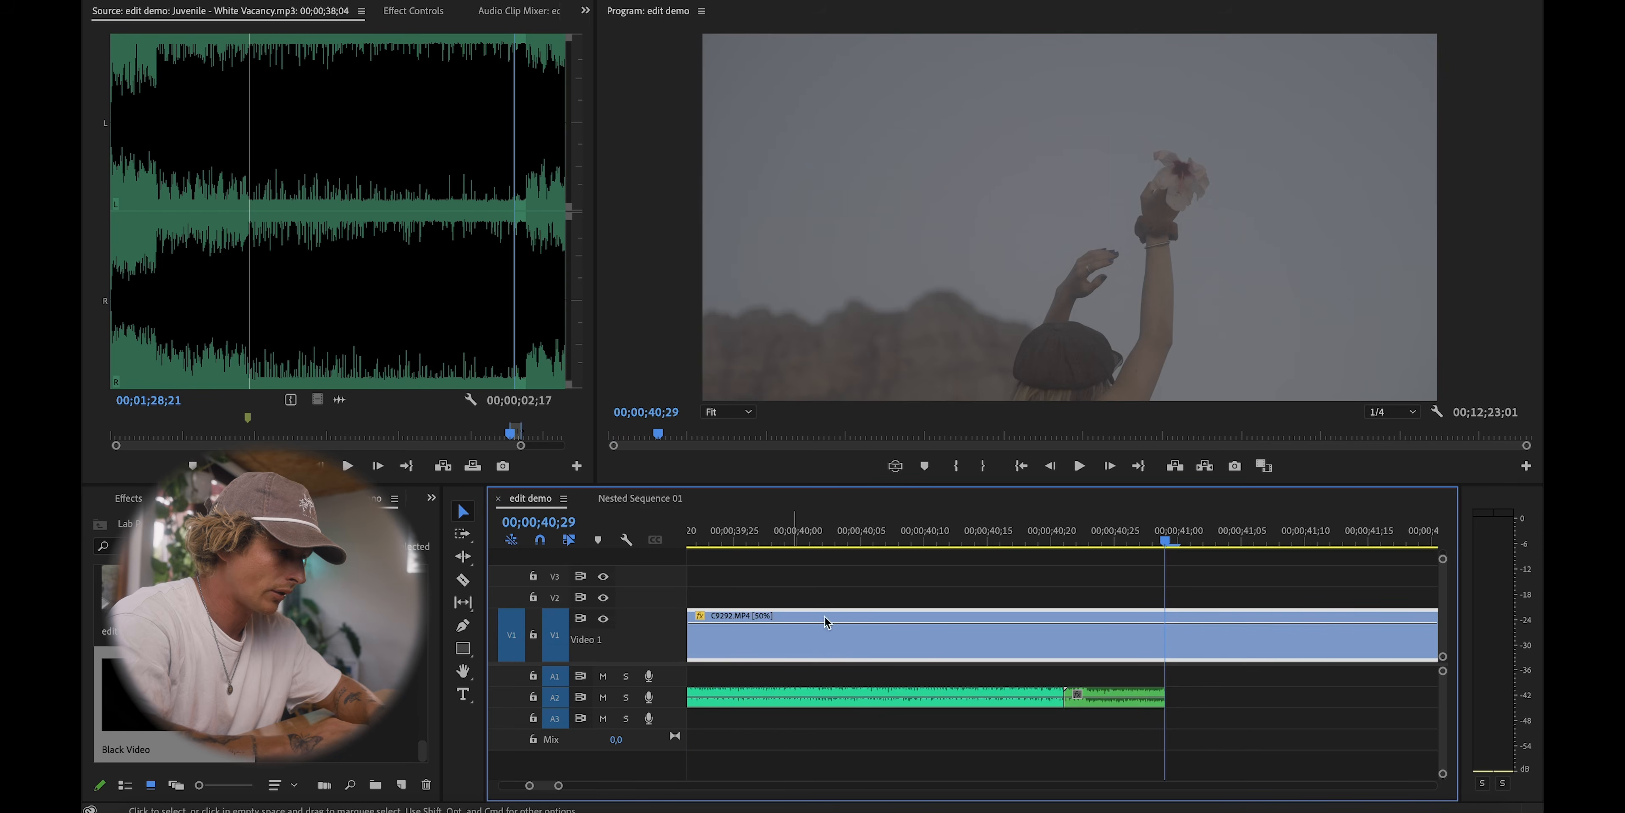
key(minus)
drag(1129, 697, 1254, 759)
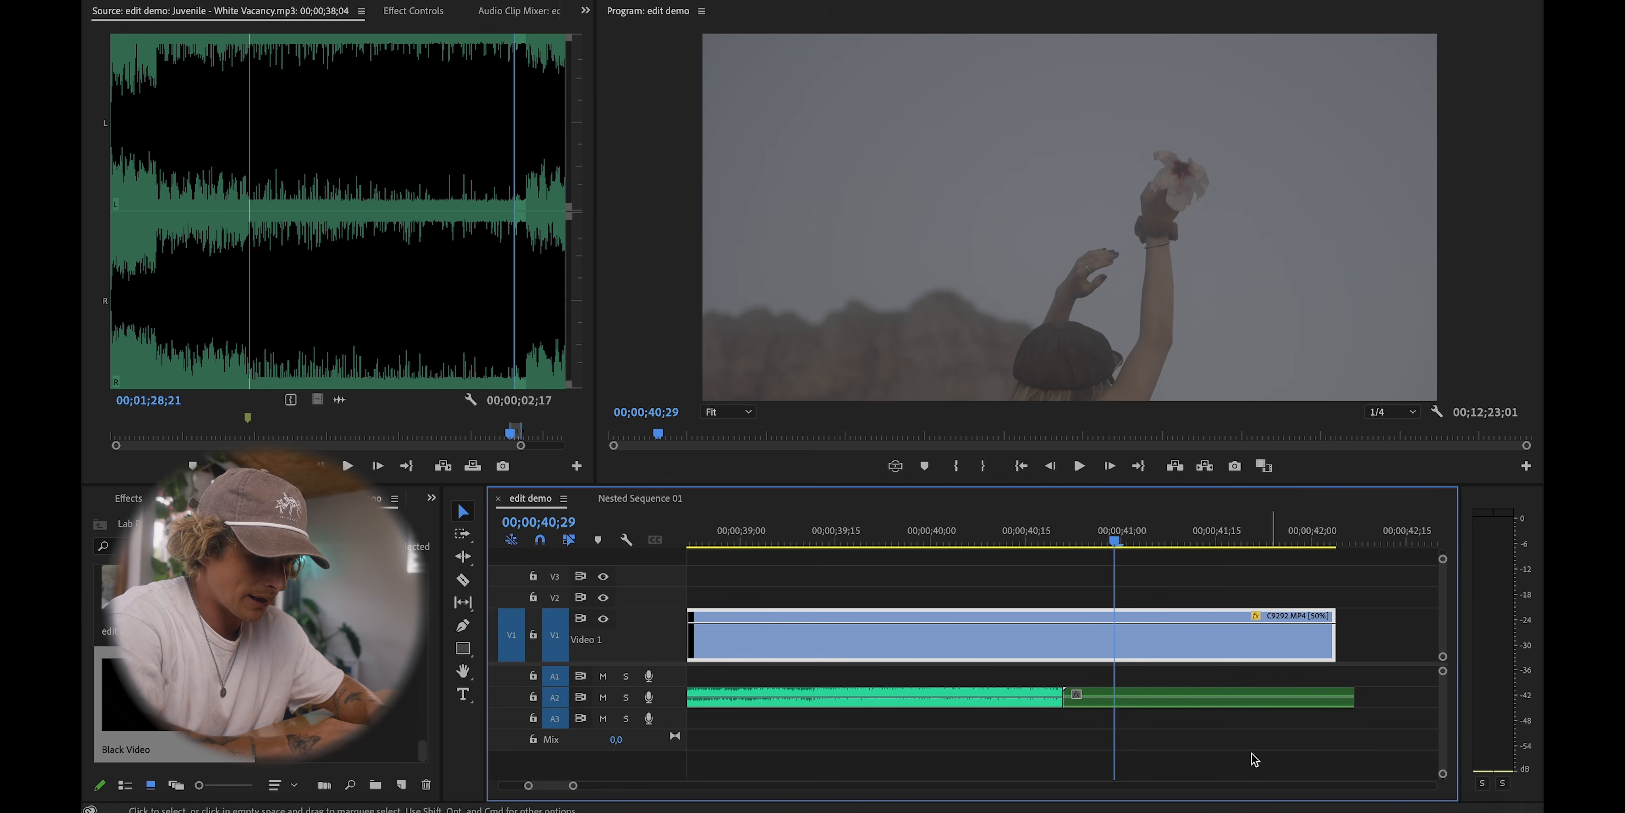
Step: Apply the Convolution Reverb effect to the nested music and play it back from 00;00;40;20
click(1169, 696)
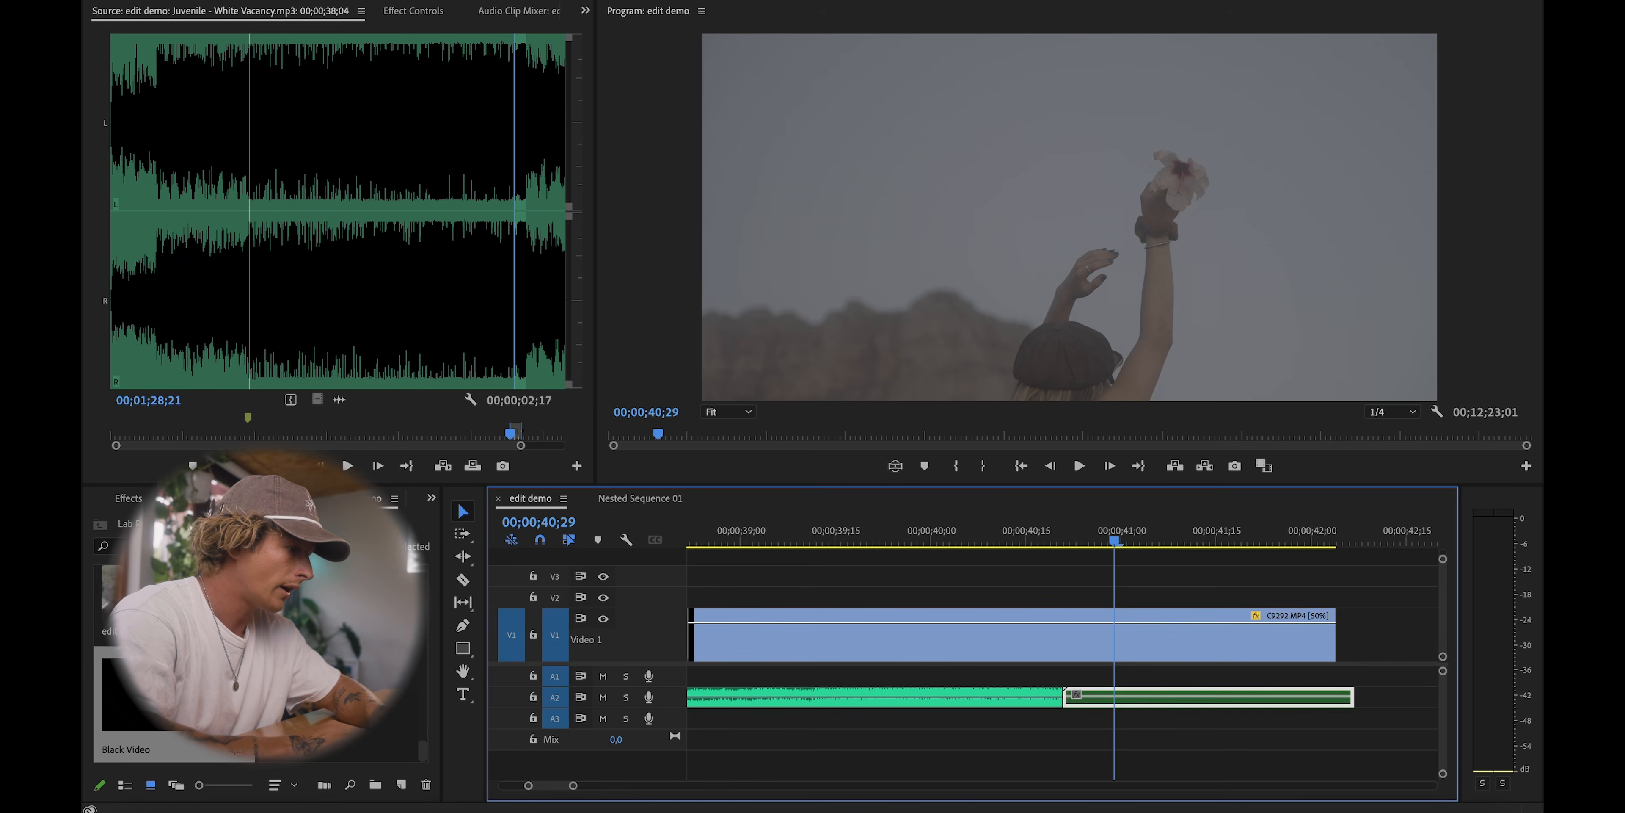
click(132, 500)
click(117, 521)
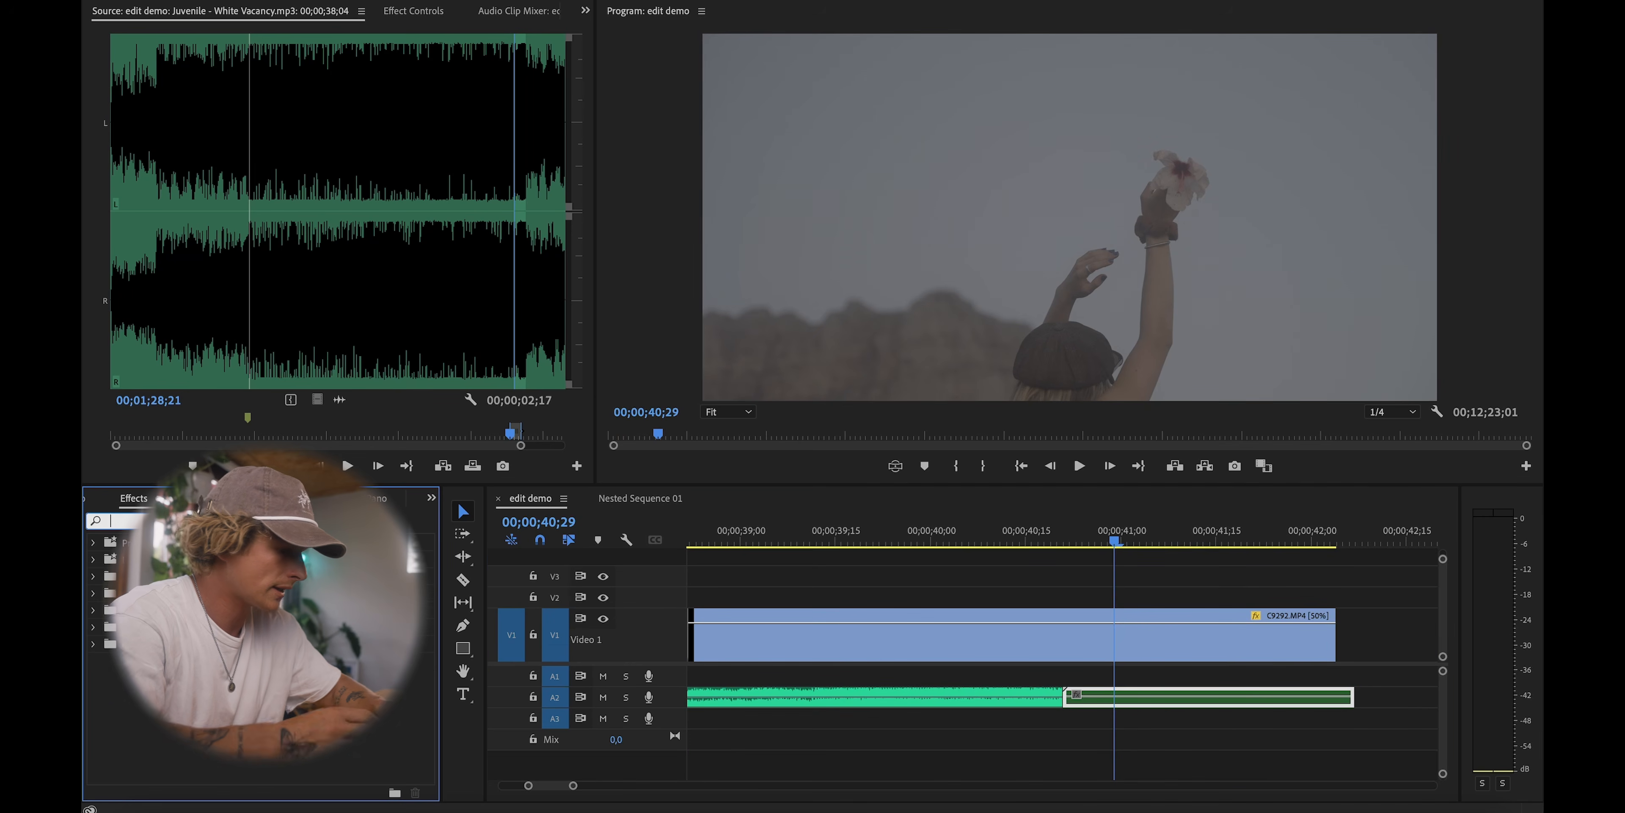
text(reverb)
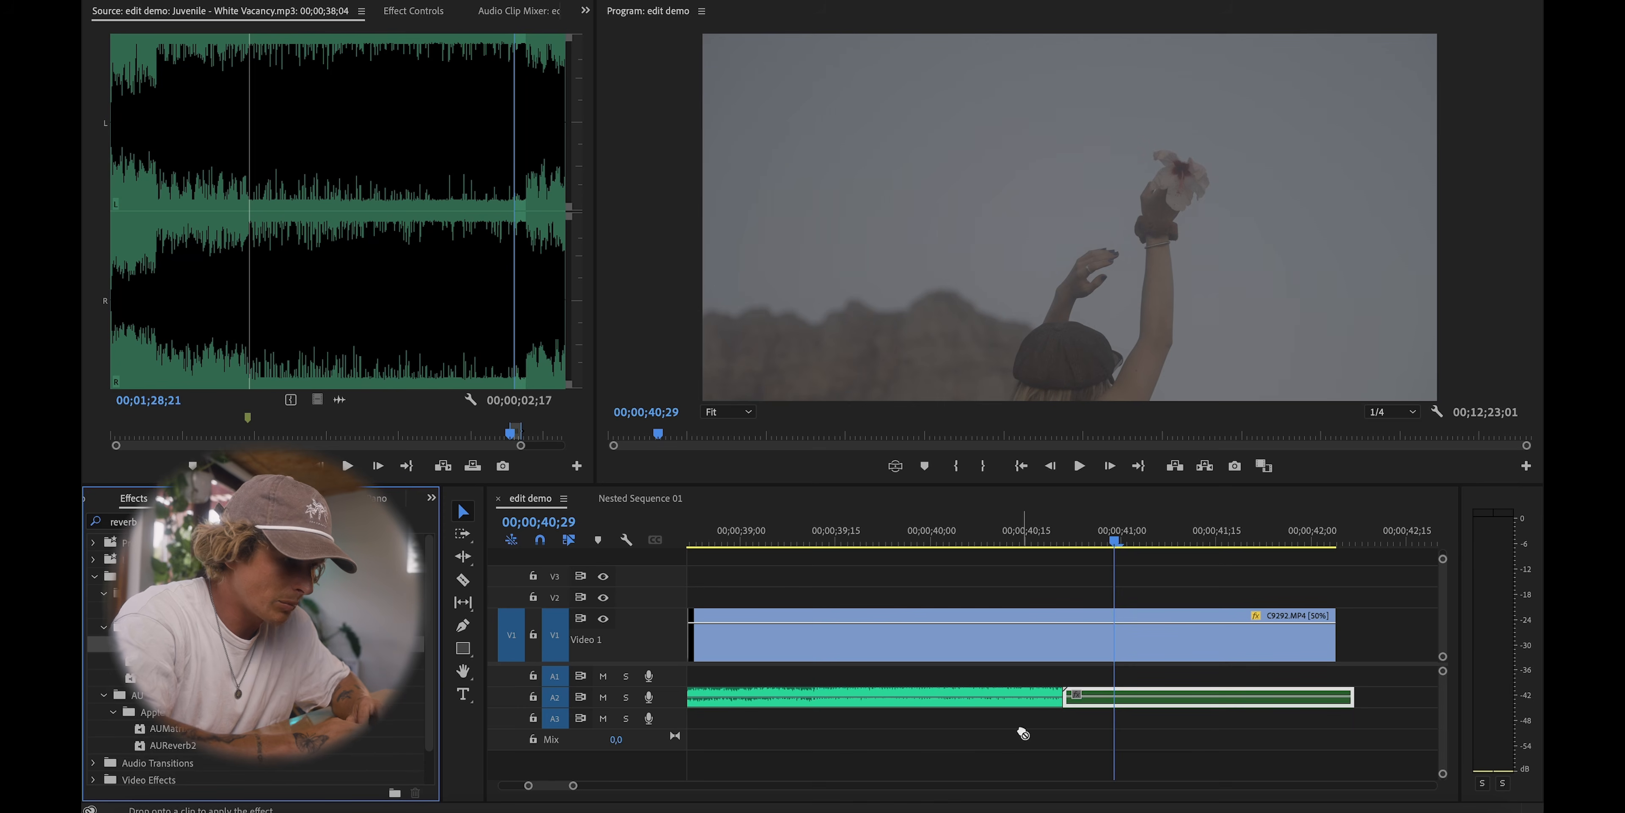
click(1059, 523)
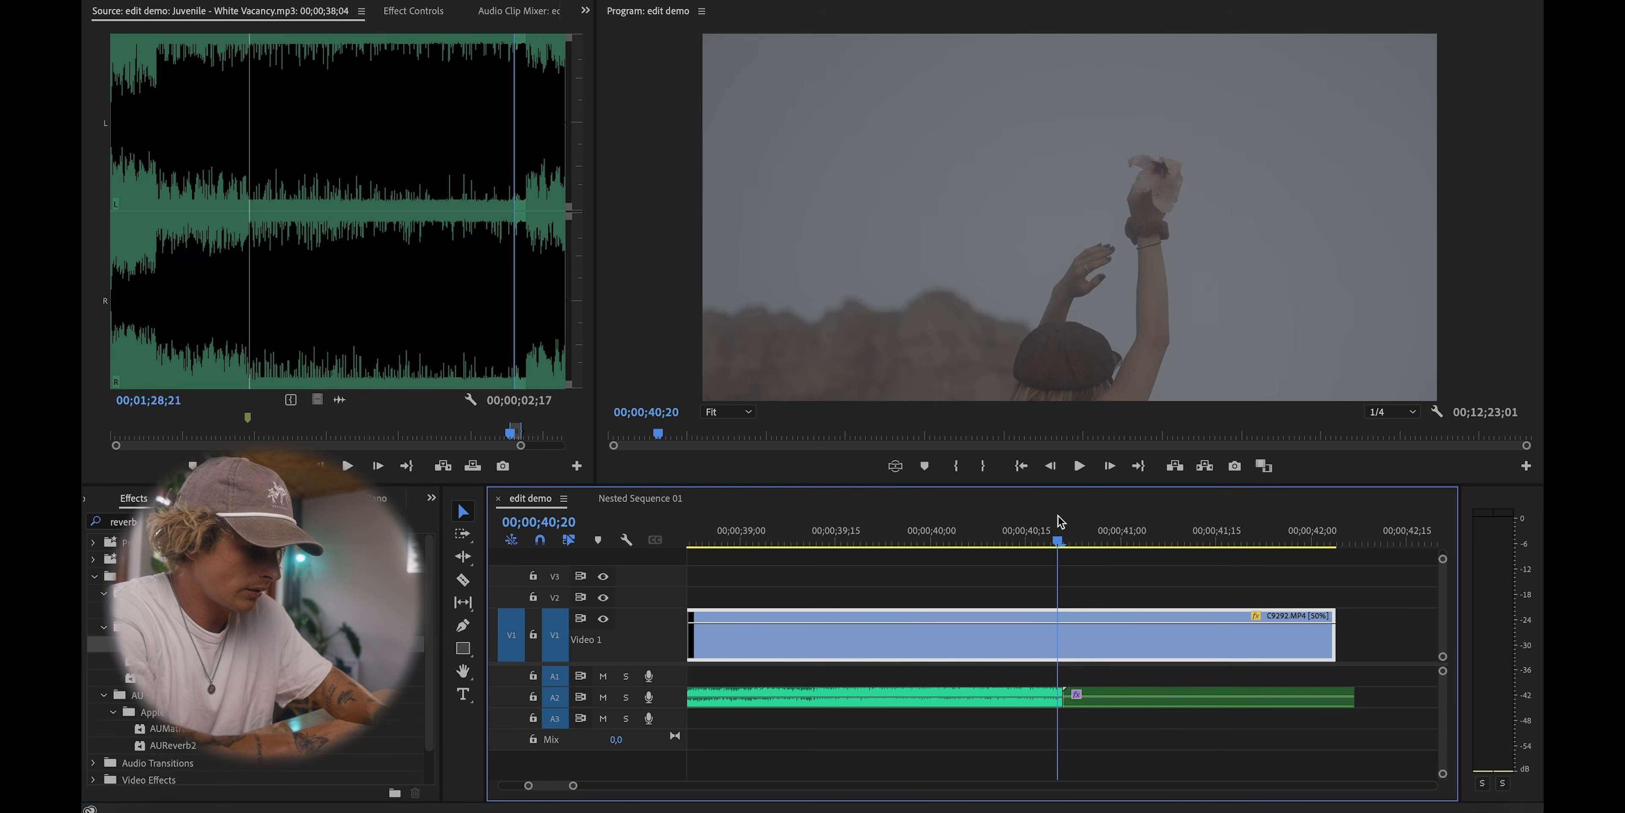
key(space)
key(minus)
key(minus)
Step: Set the nested music's Convolution Reverb to the Unreal Chamber preset
click(1111, 697)
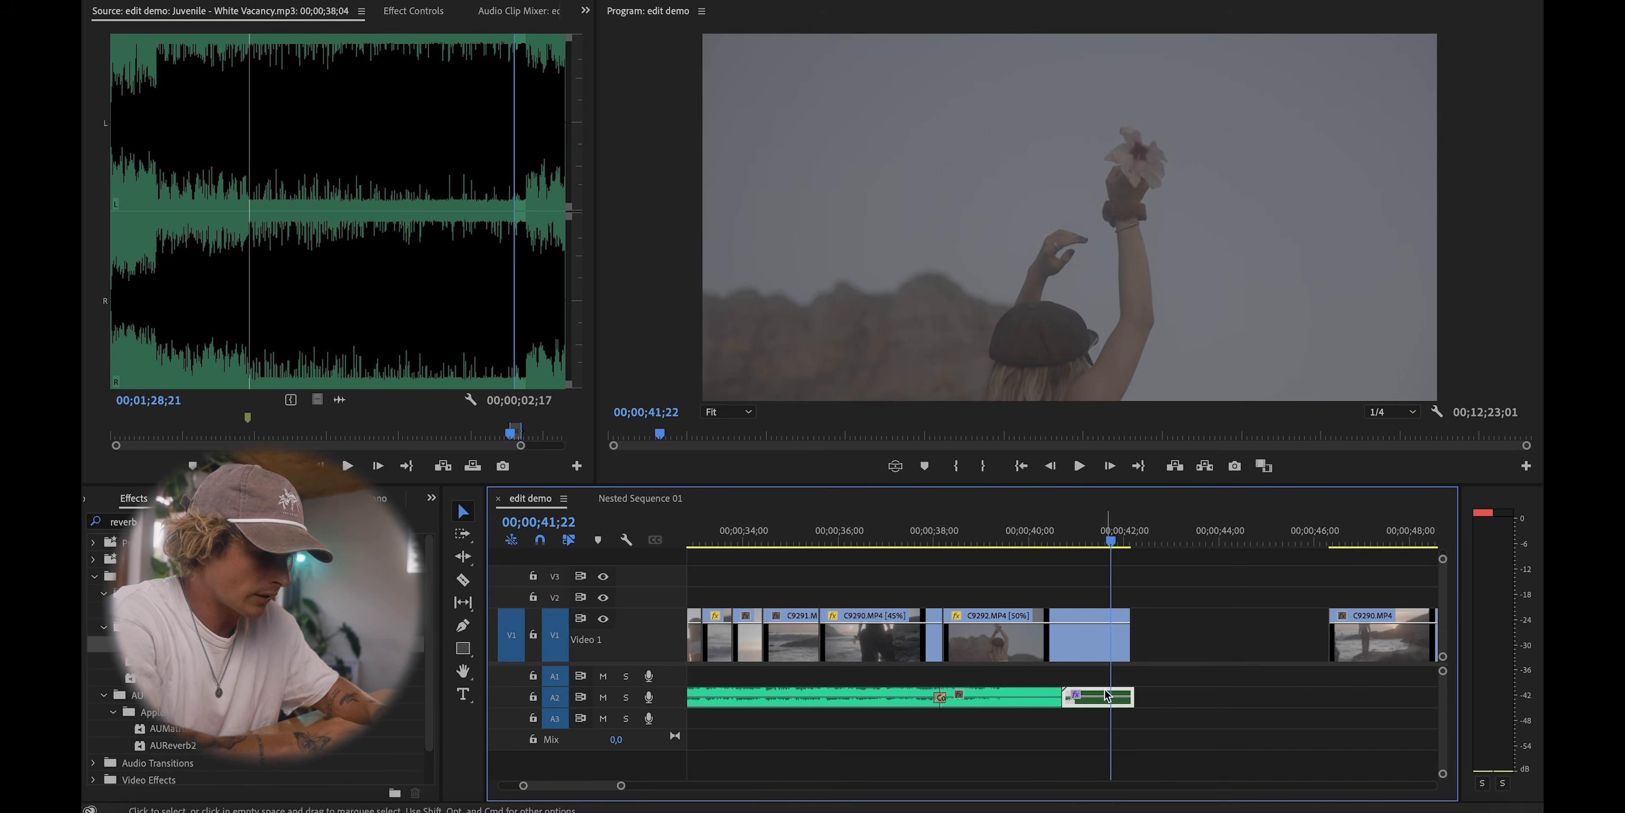
click(427, 19)
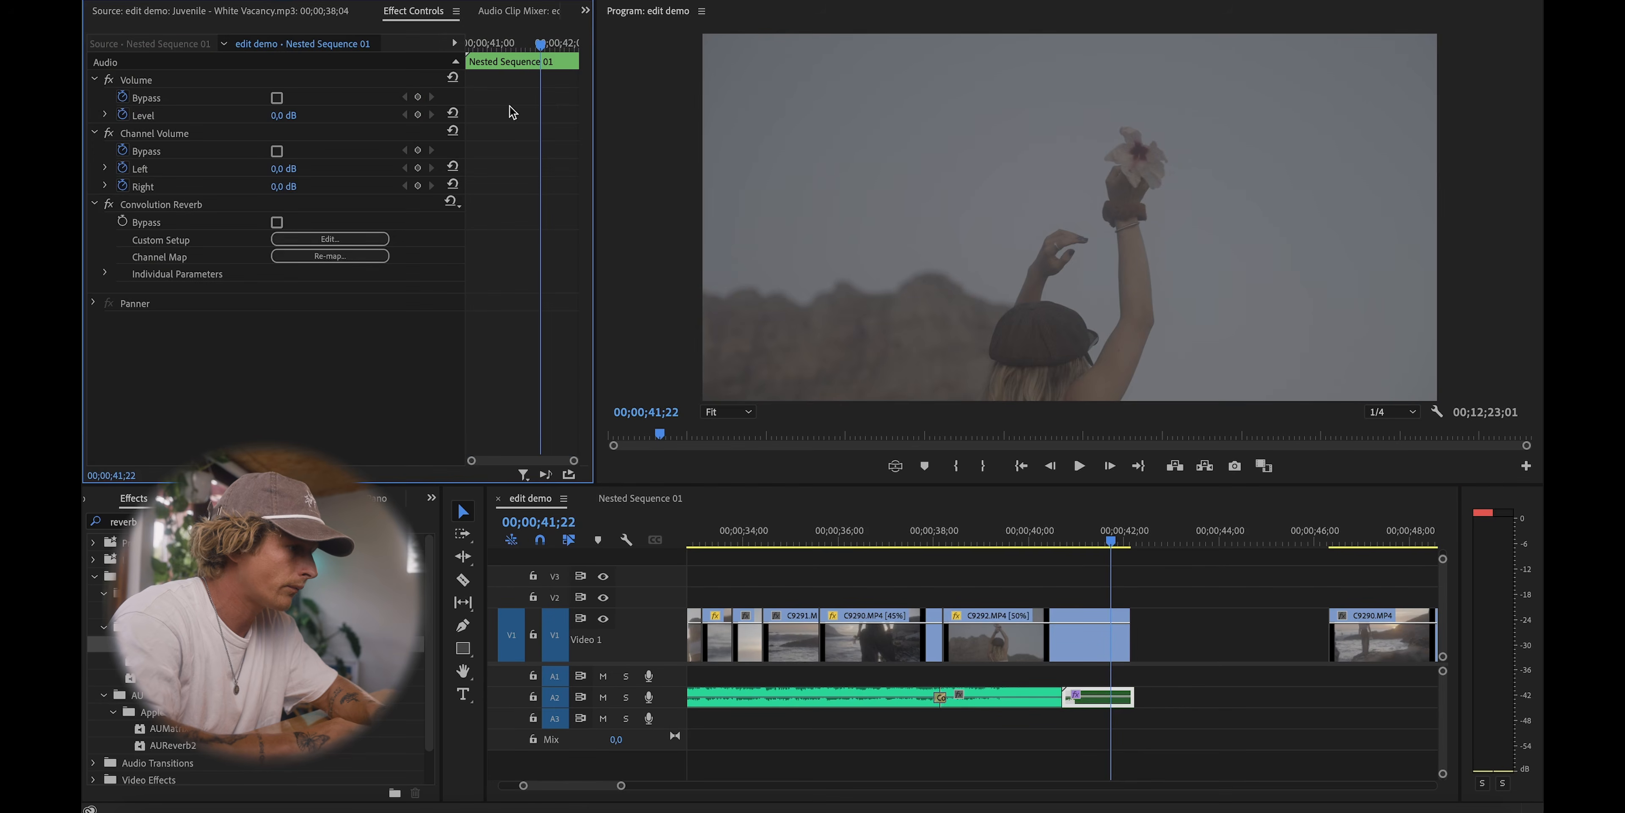
click(330, 238)
click(820, 278)
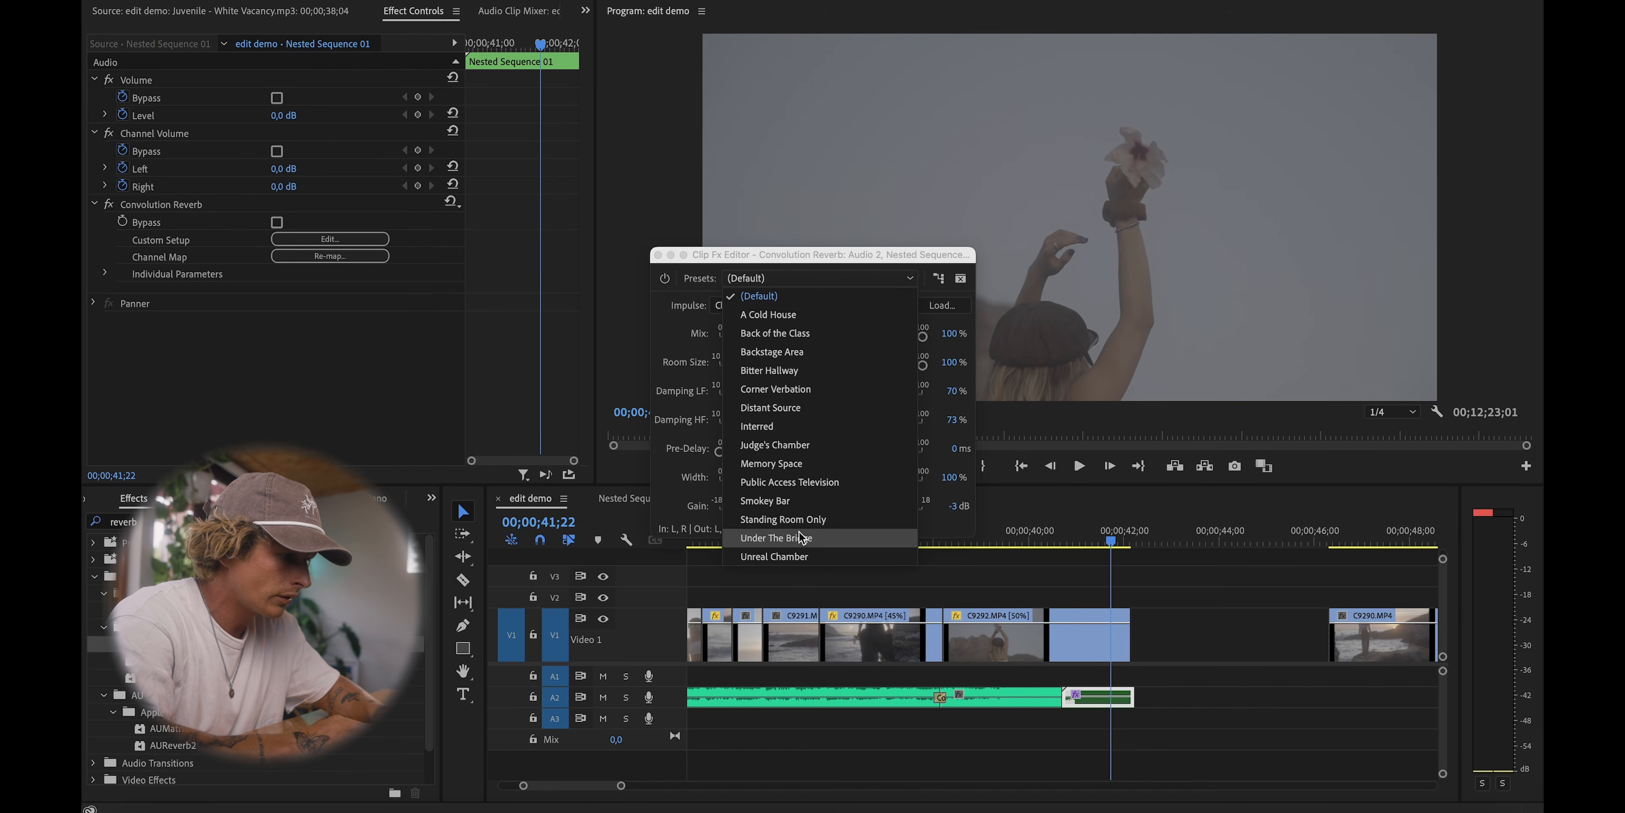
click(807, 557)
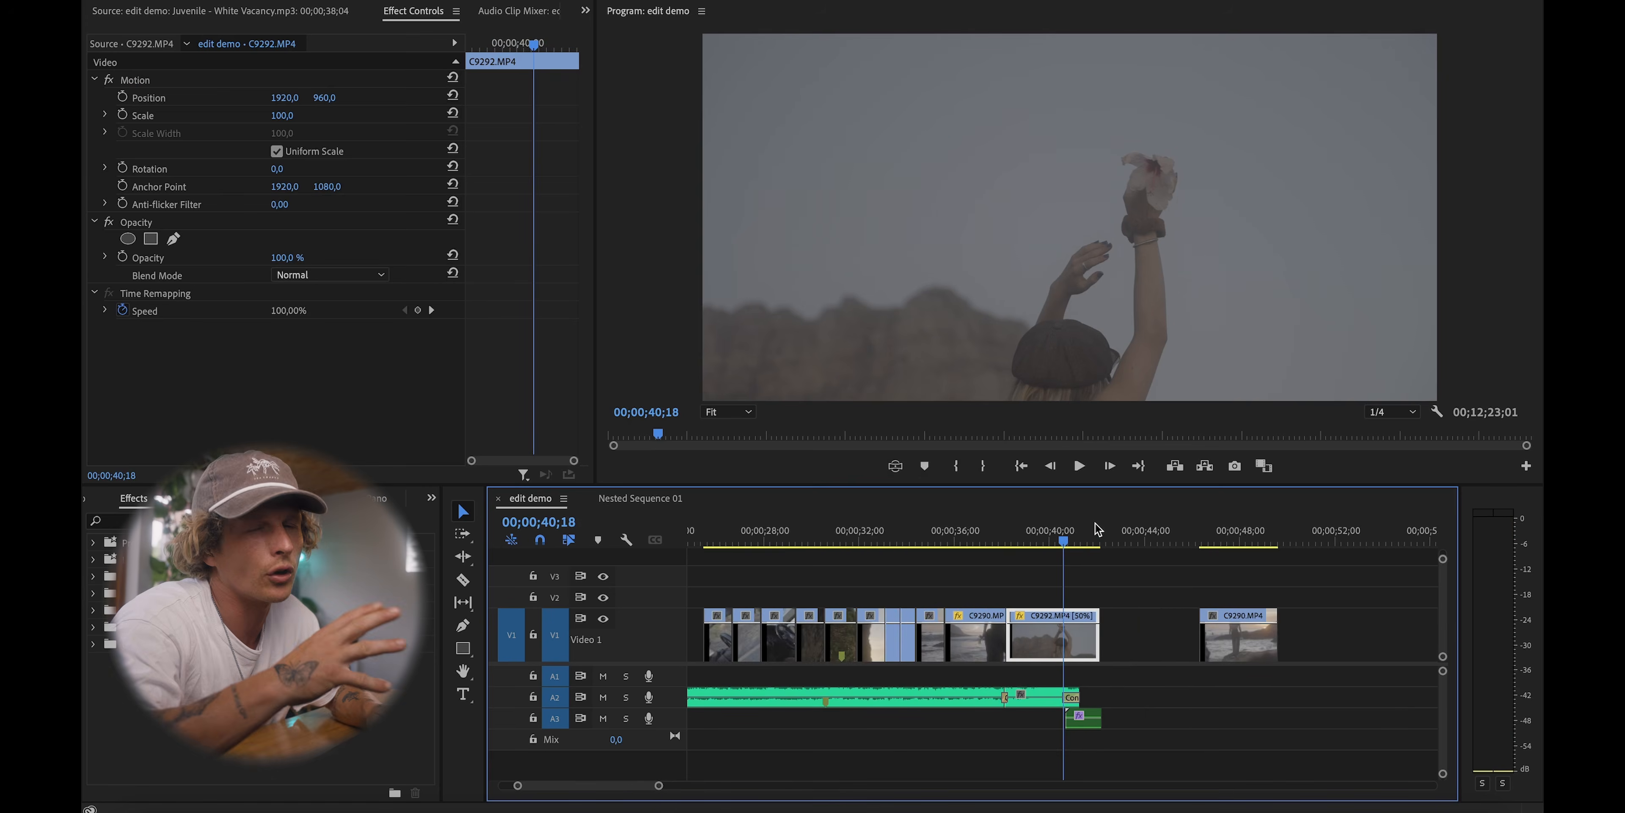
Step: Play back the music's ending from 00;00;40;14 through the fade and the reverb tail on A3
key(equal)
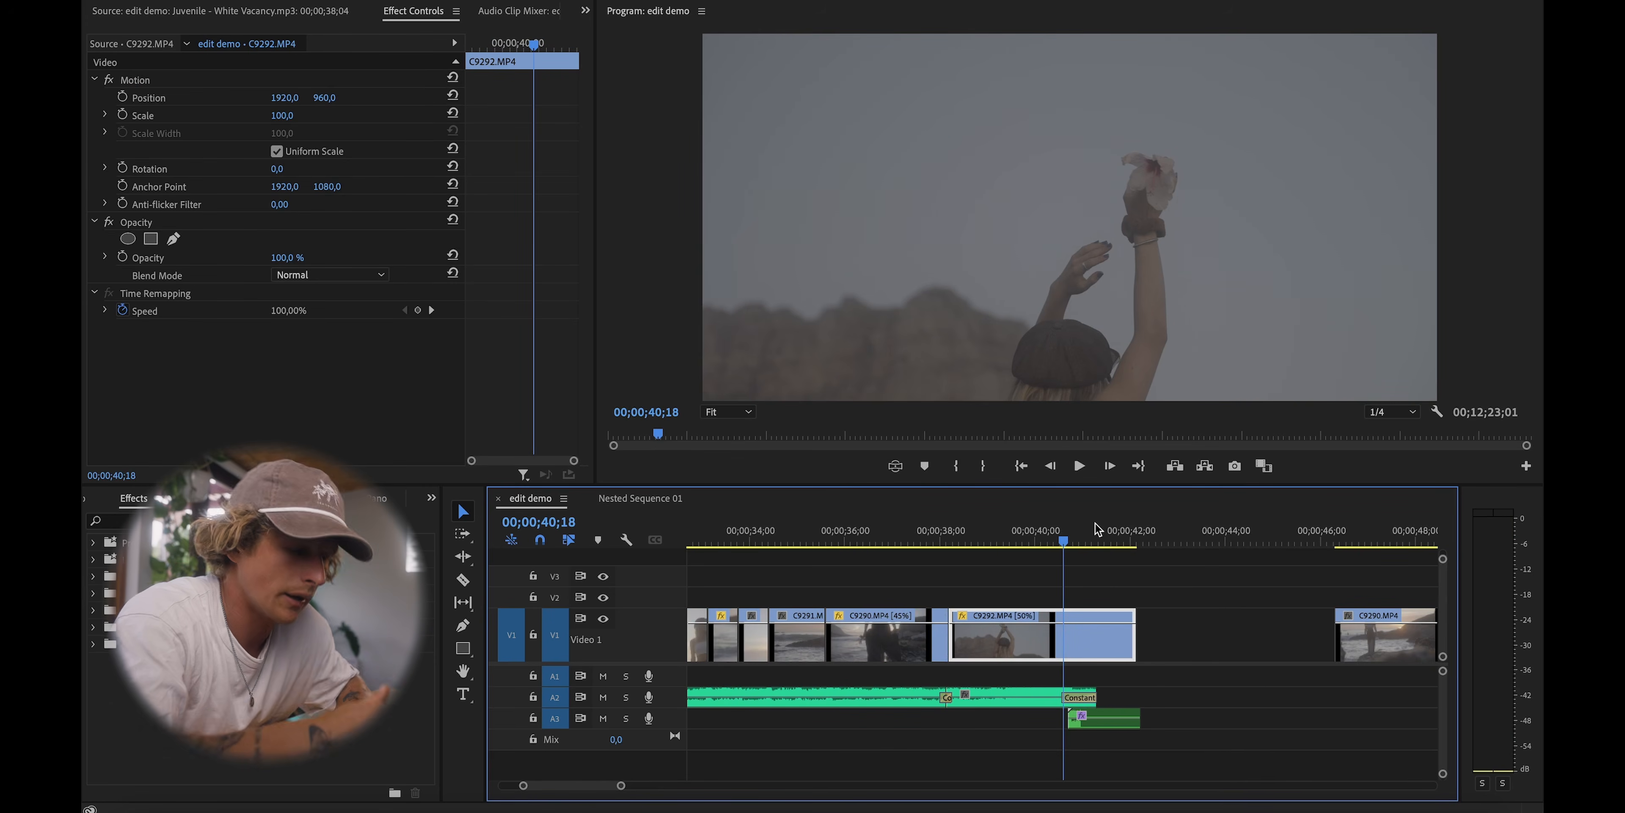
key(equal)
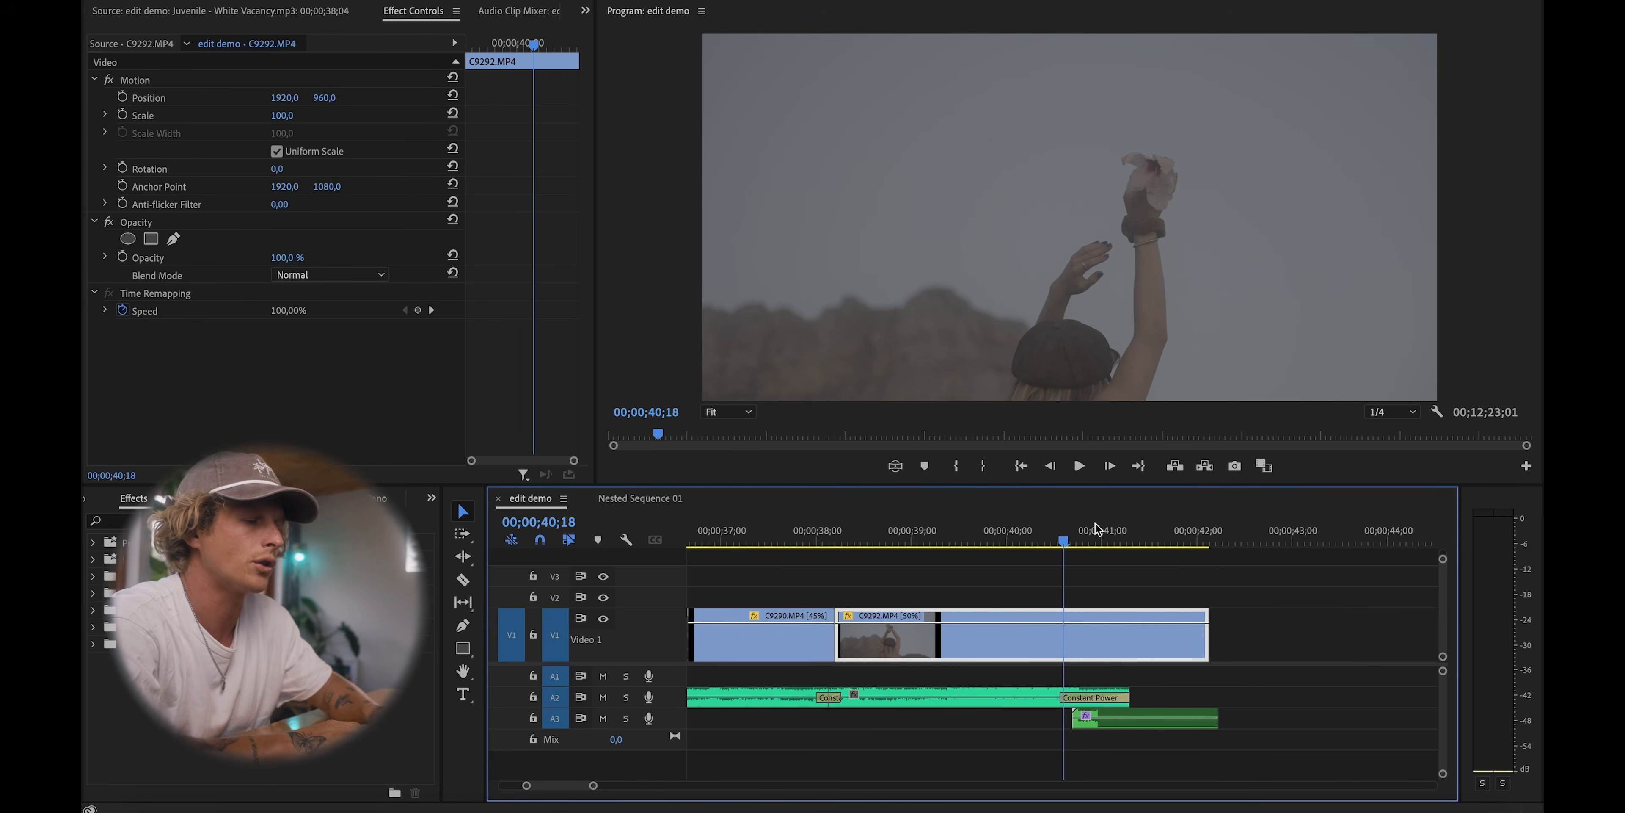
click(1045, 535)
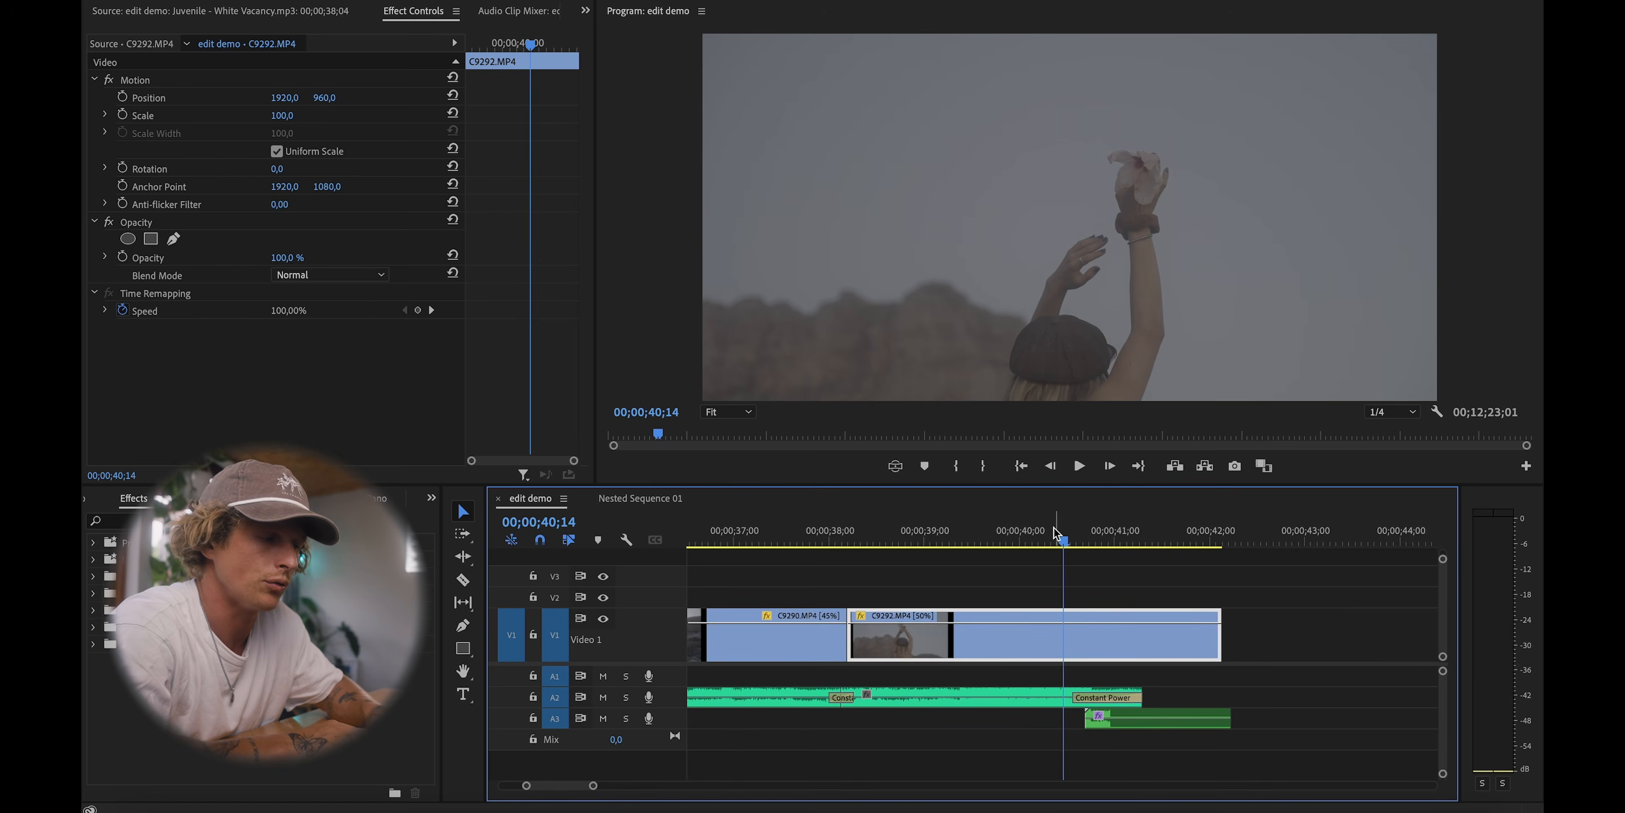
key(space)
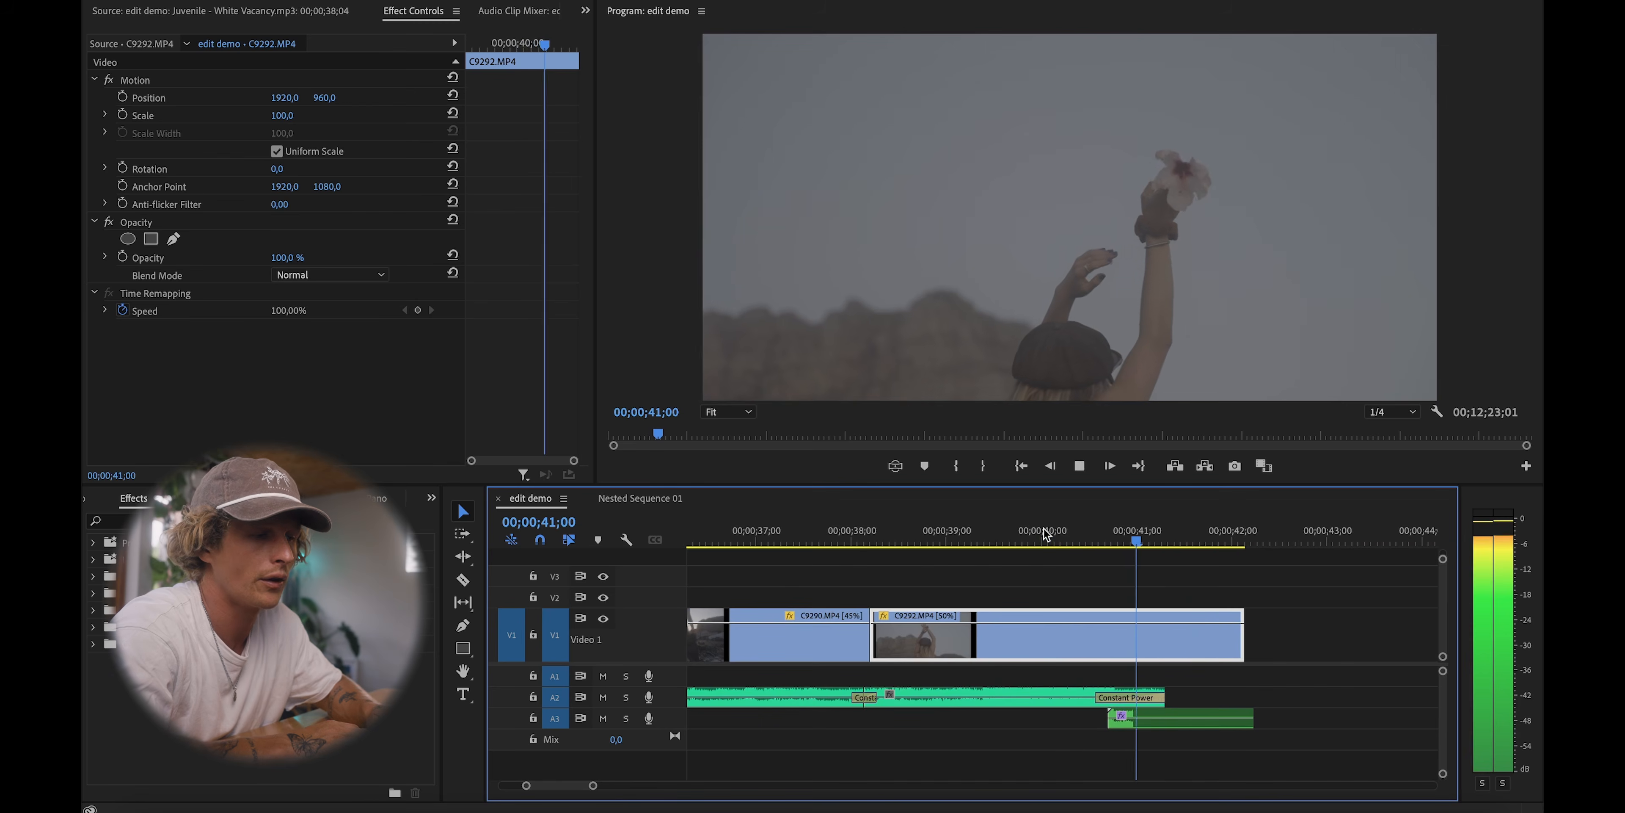
key(space)
key(minus)
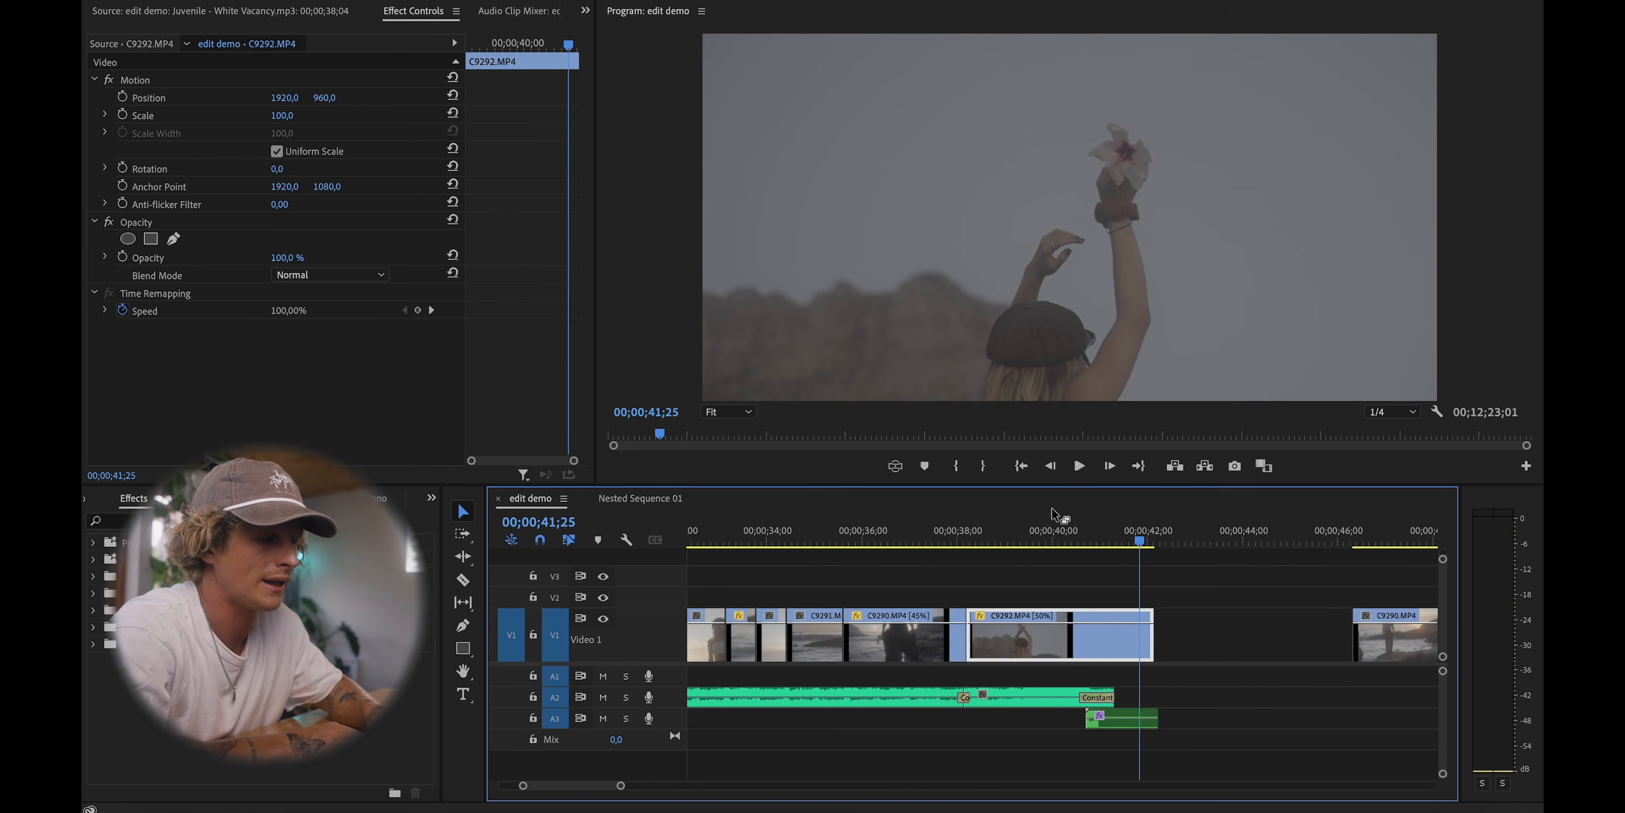
Step: Trim the end of the C9292 clip on V1 to about 00;00;41;02 and apply the default transition there
click(1052, 533)
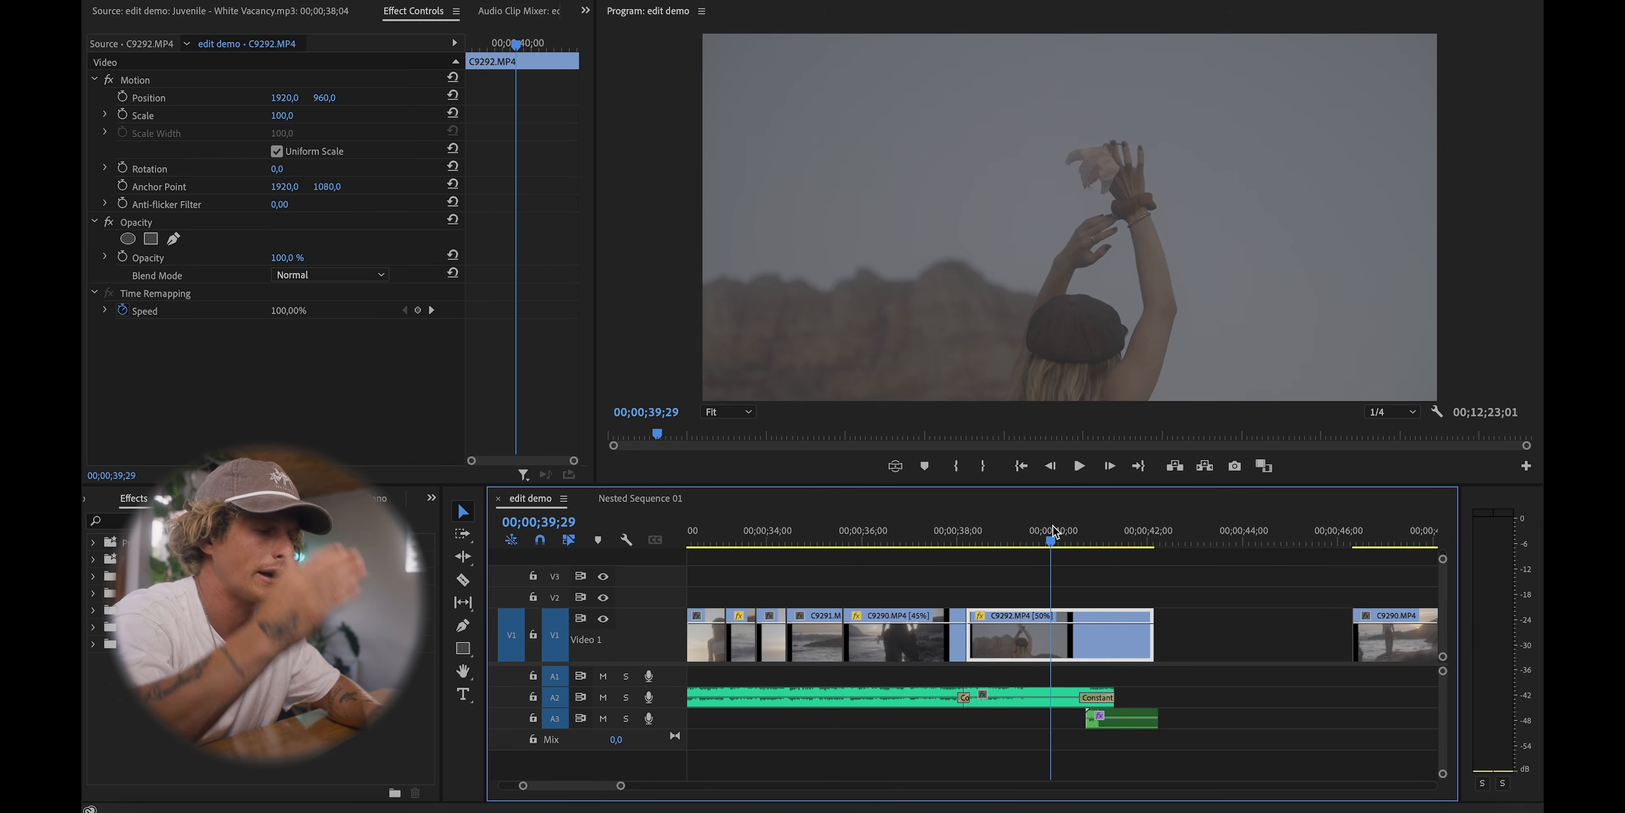
click(1098, 534)
key(equal)
drag(1272, 643, 1081, 643)
right_click(1066, 643)
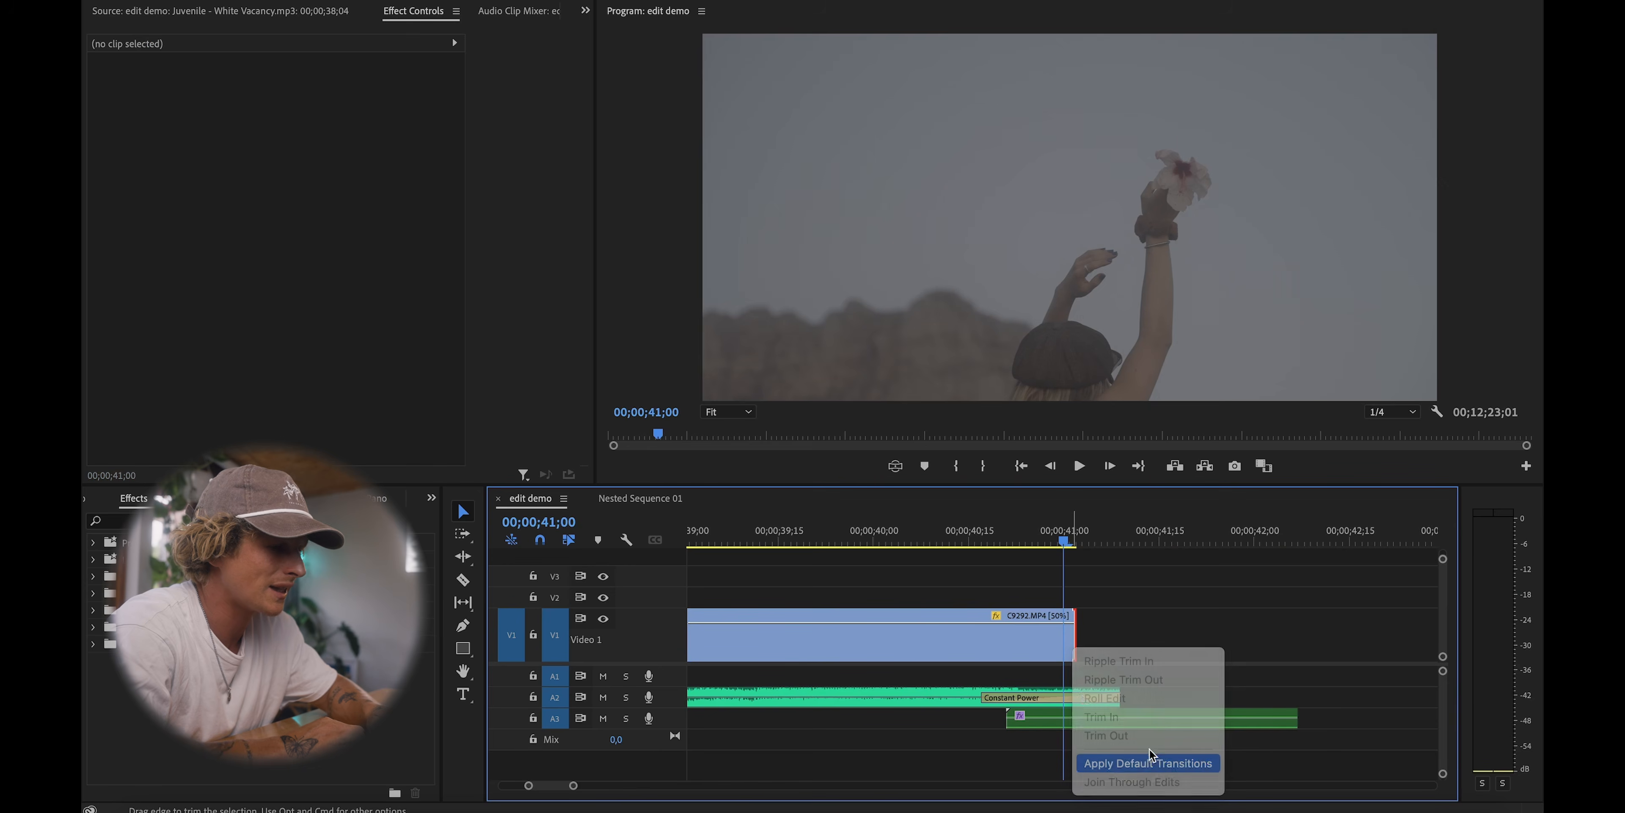
click(1148, 761)
Step: Lengthen the Cross Dissolve on C9292 to 11 frames and trim the clip's end to about 00;00;40;26
drag(922, 639, 1052, 639)
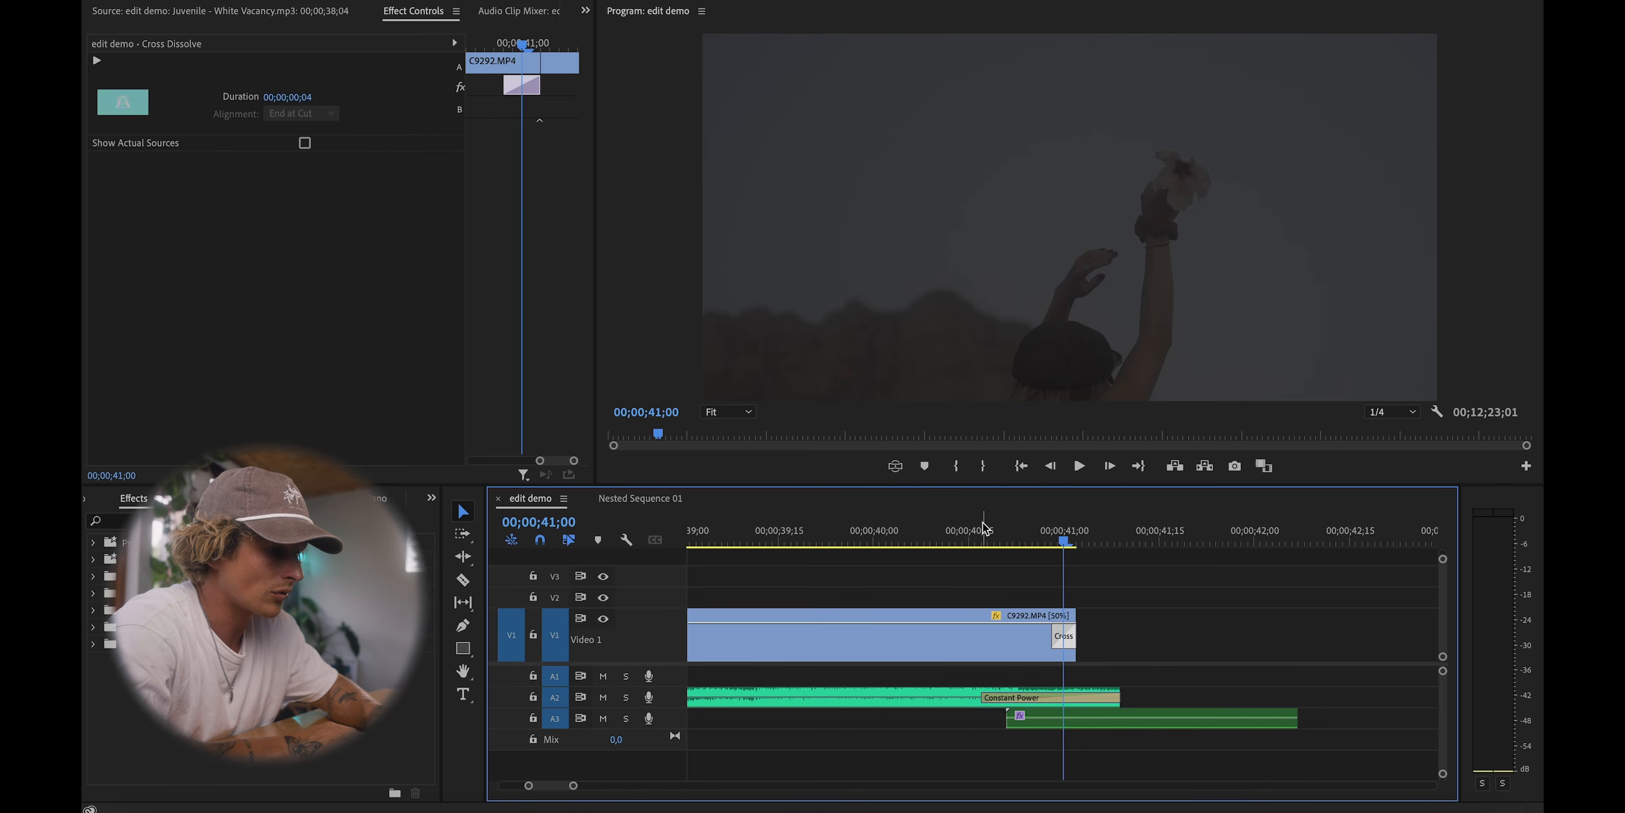
click(972, 638)
click(971, 533)
key(space)
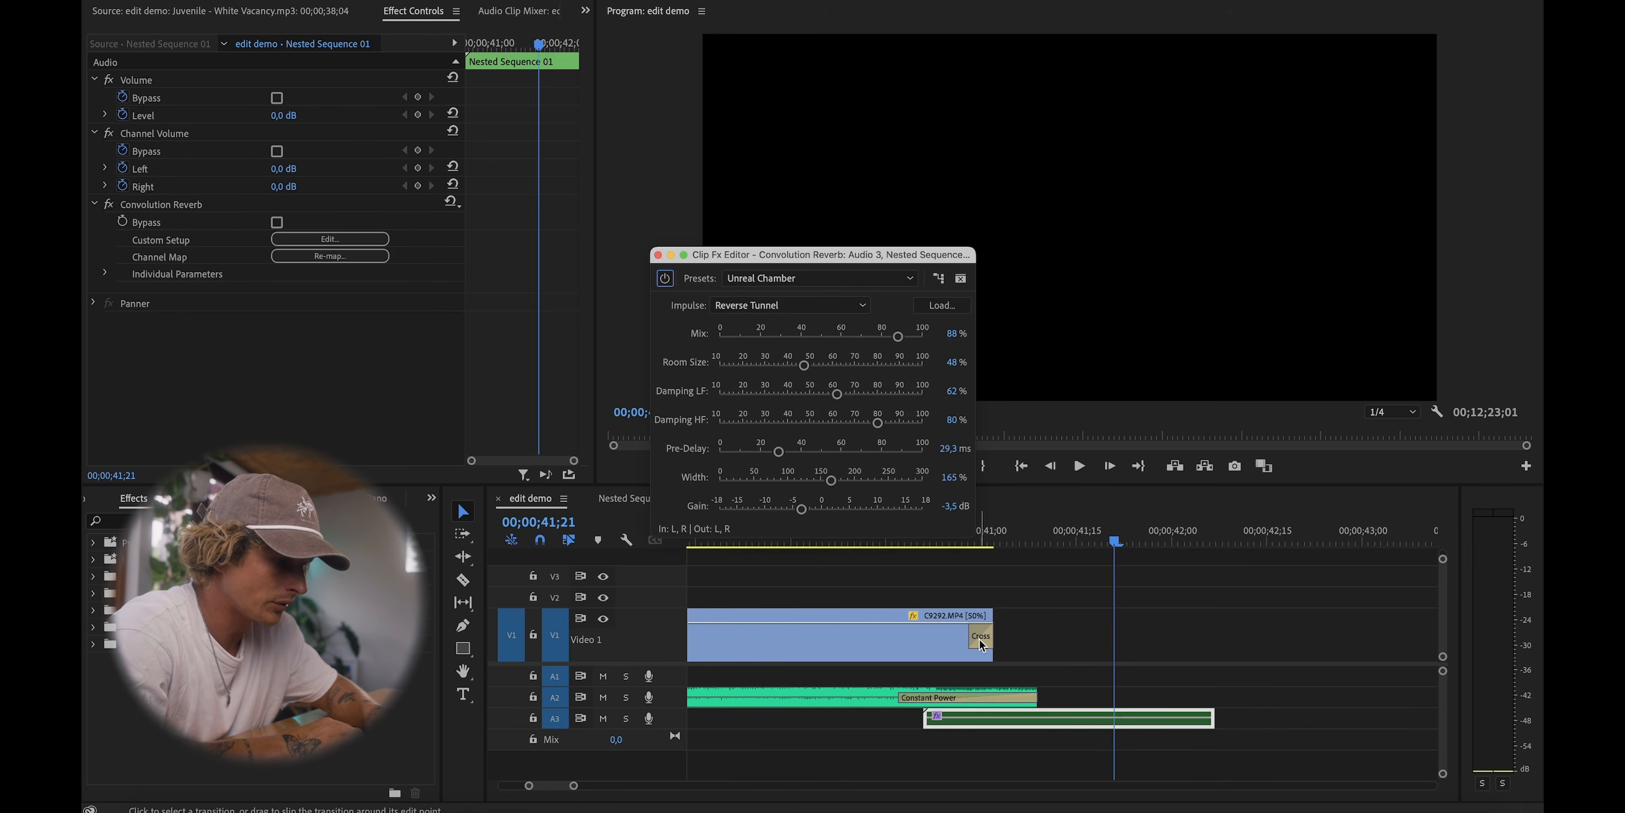
click(982, 643)
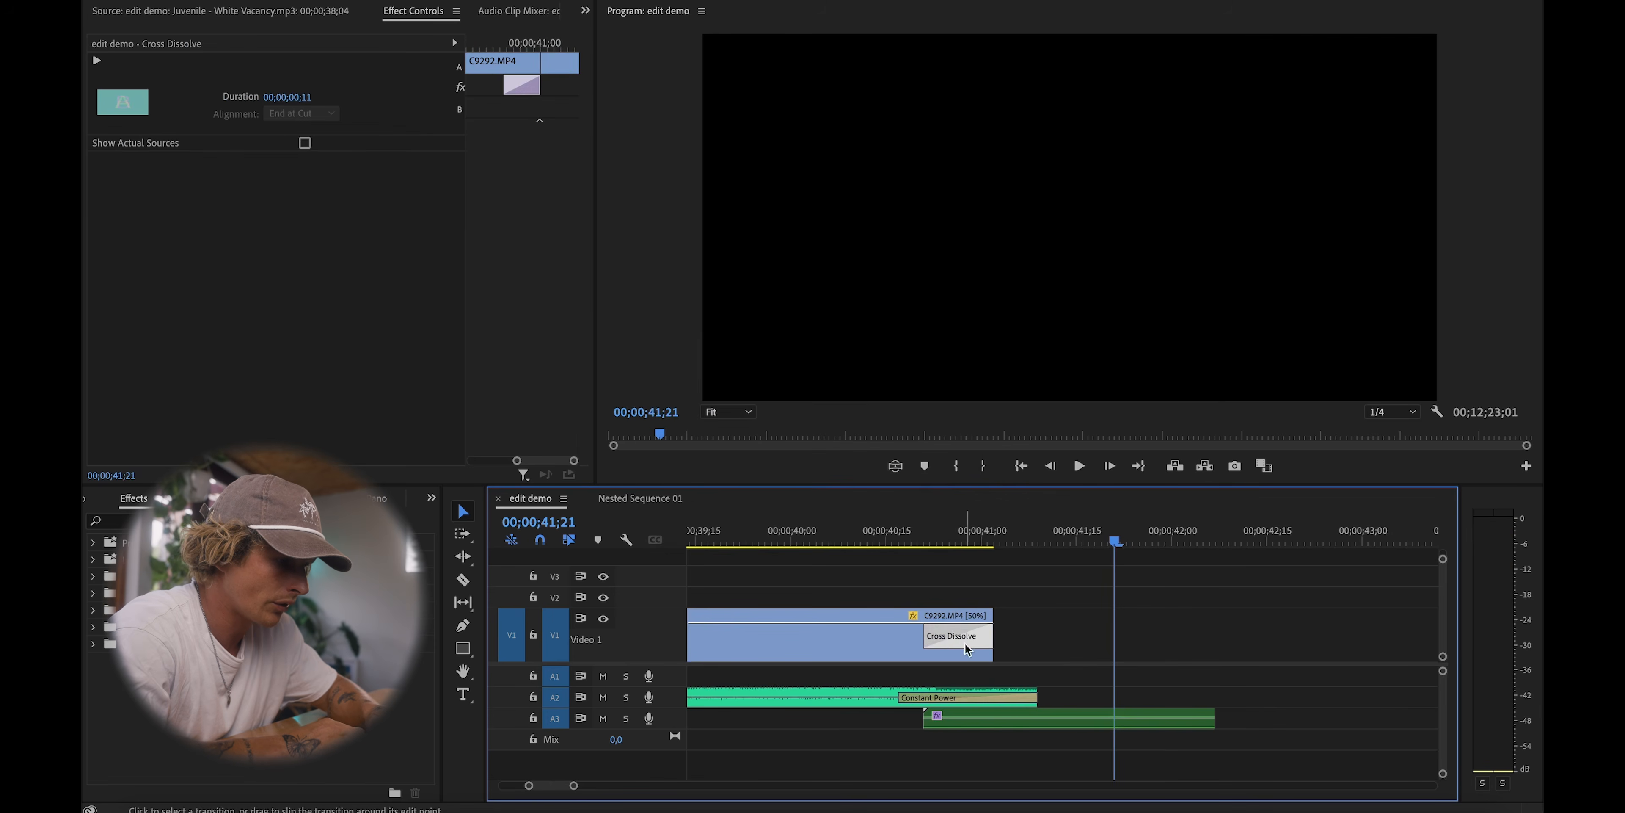
drag(1000, 637, 955, 637)
Step: Play back the ending from 00;00;40;10 through the dissolve and the reverb tail
click(856, 530)
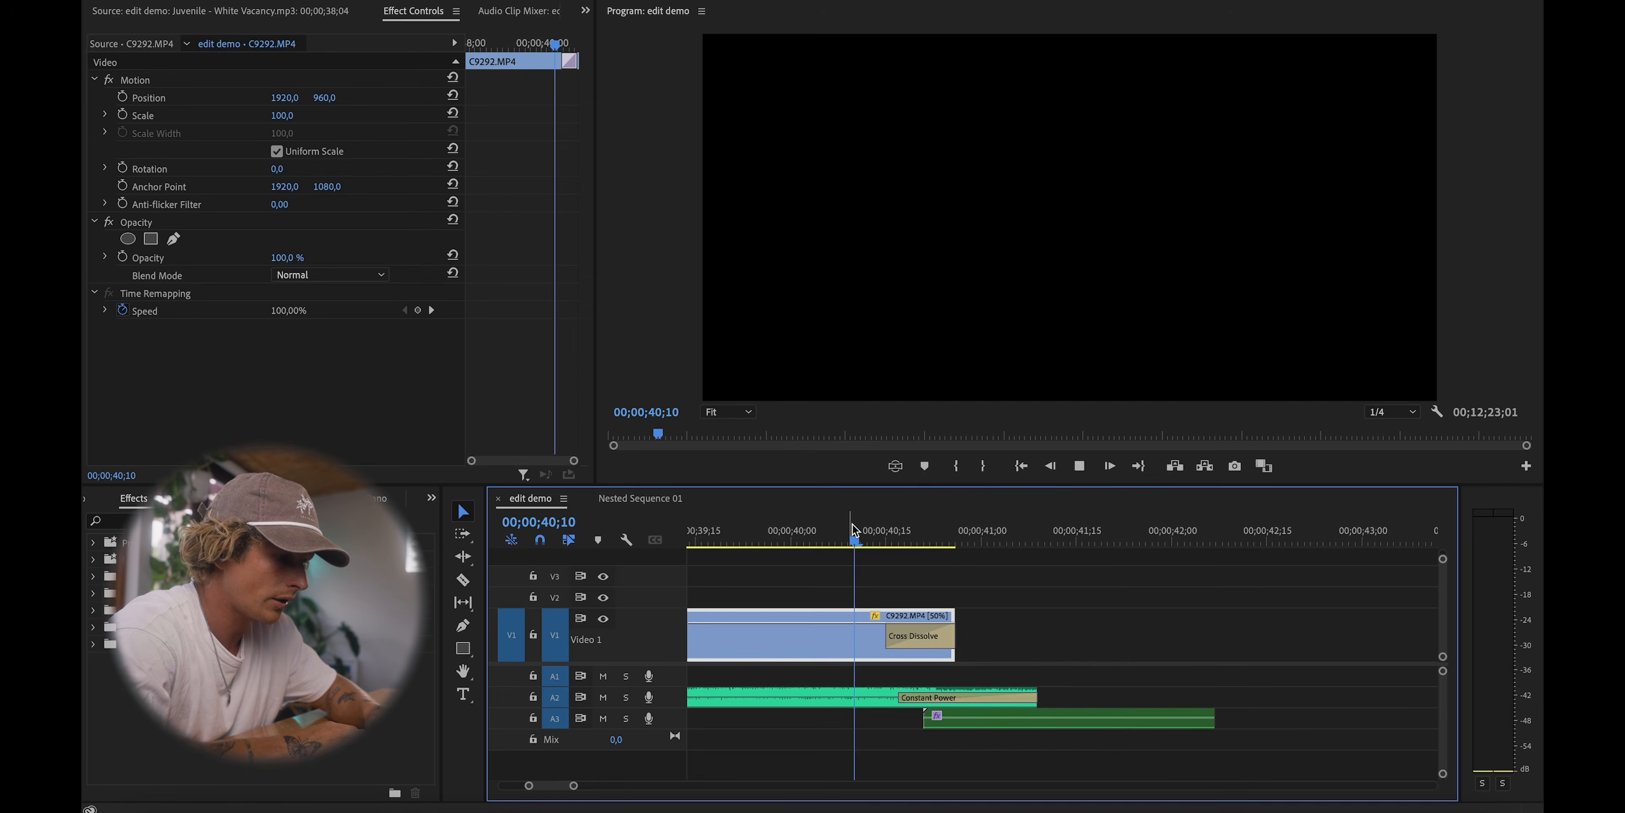
key(space)
key(minus)
key(minus)
click(1189, 640)
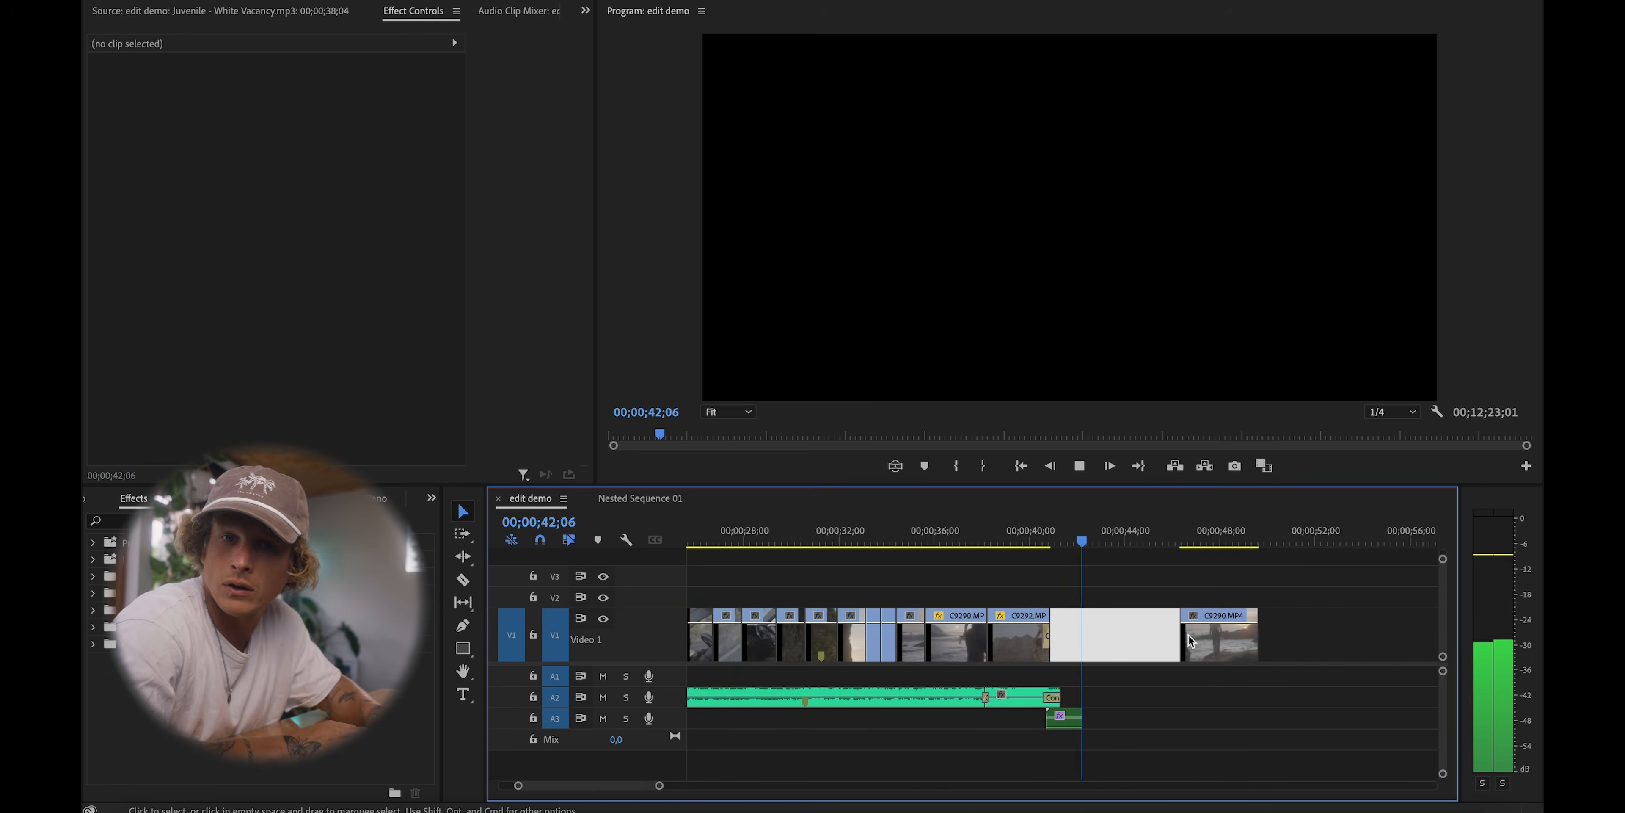
key(minus)
key(minus)
Step: Split the music on A2 at 00;00;25;14, where the first shot starts, and delete the part before it
click(861, 530)
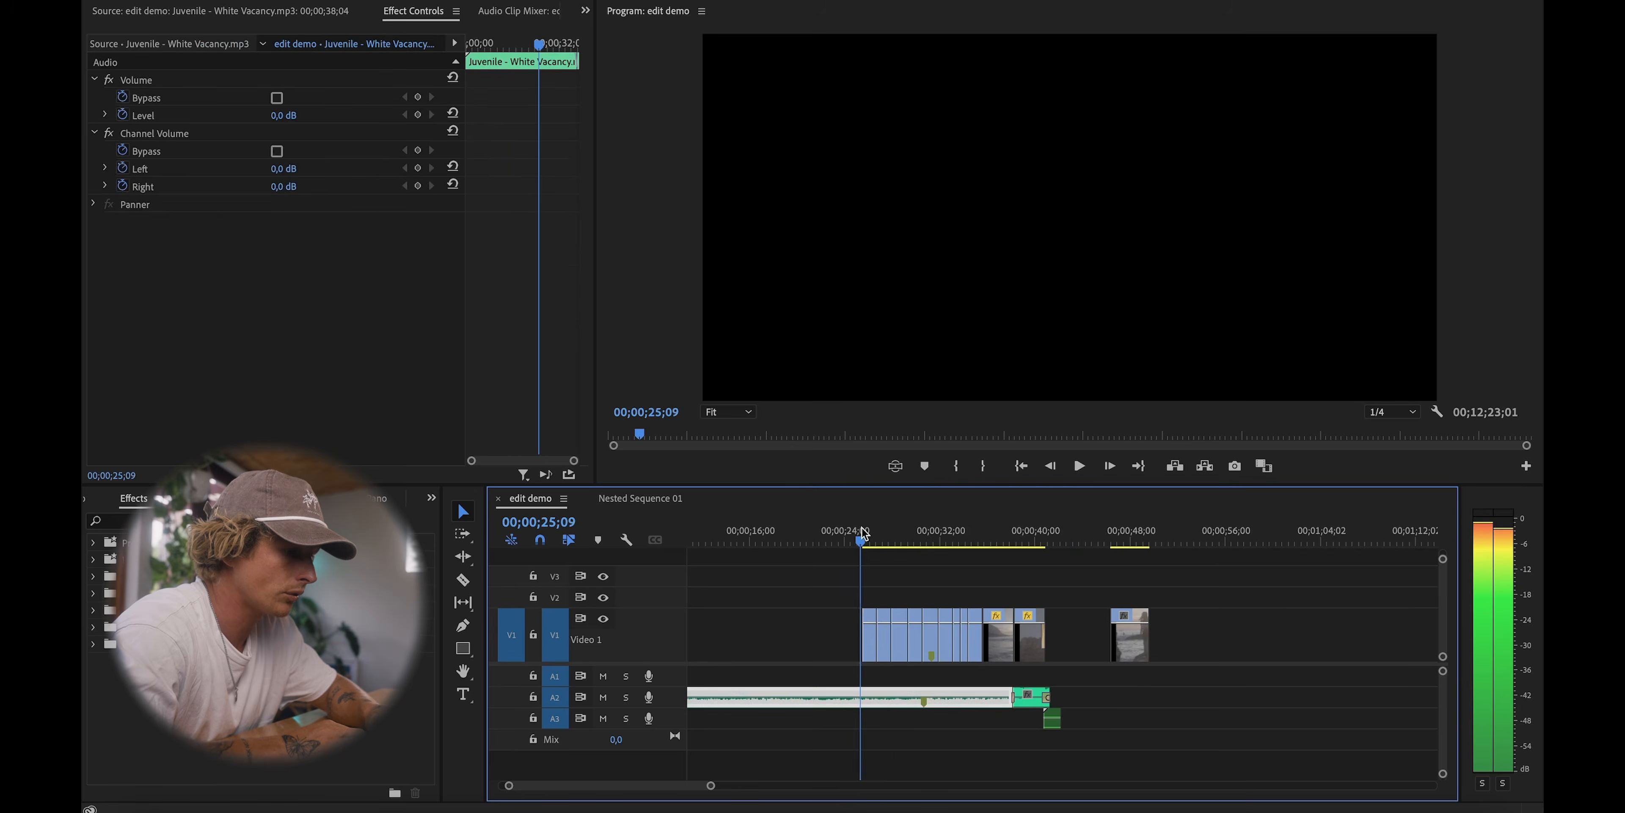
key(equal)
key(equal)
key(equal)
key(equal)
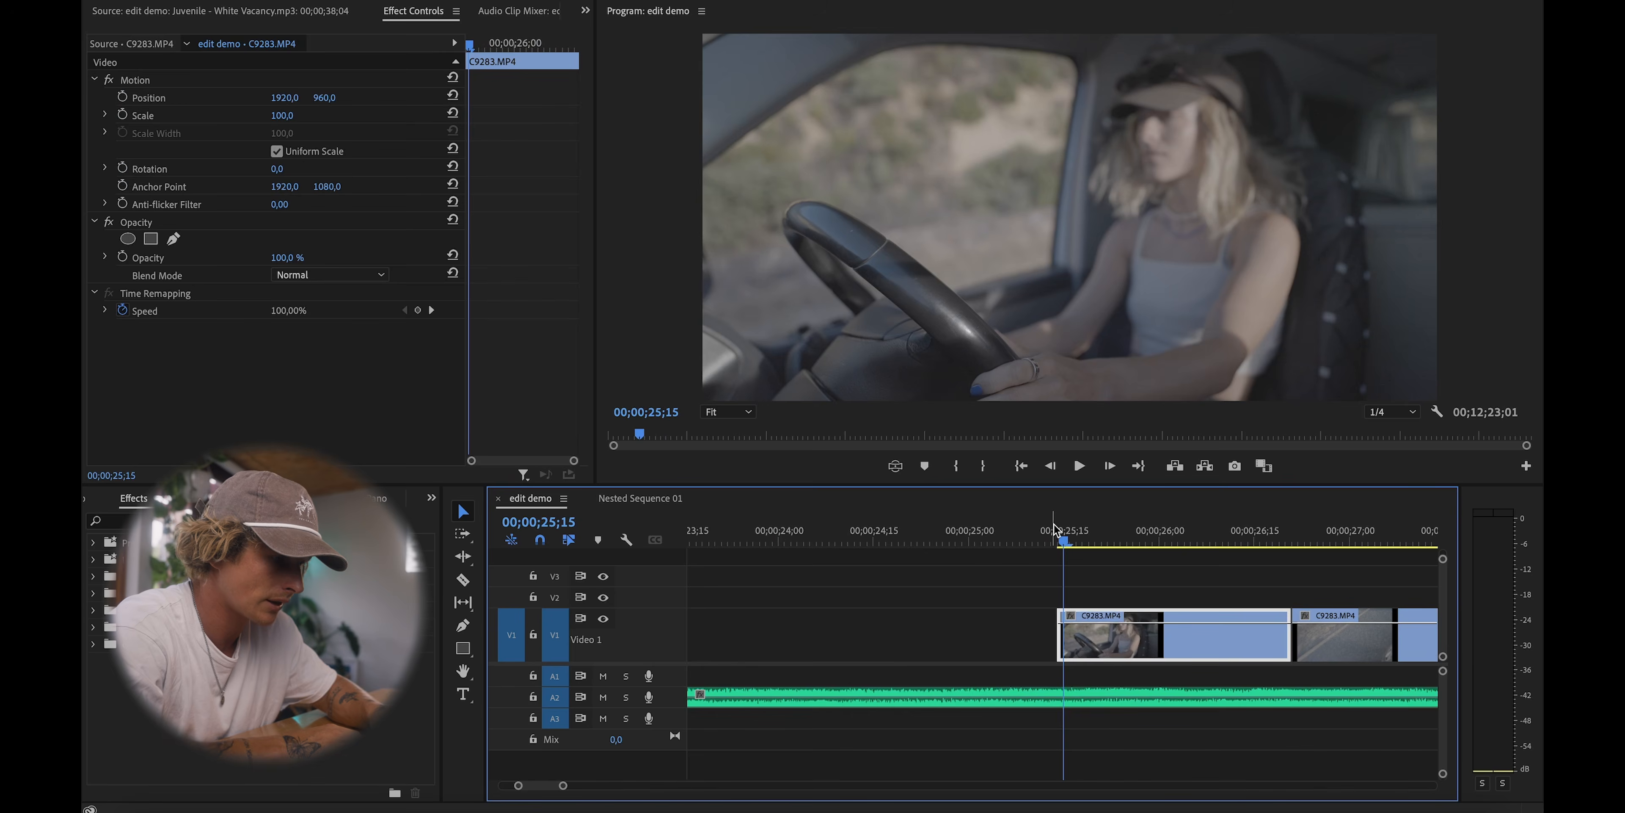
click(1057, 535)
click(999, 697)
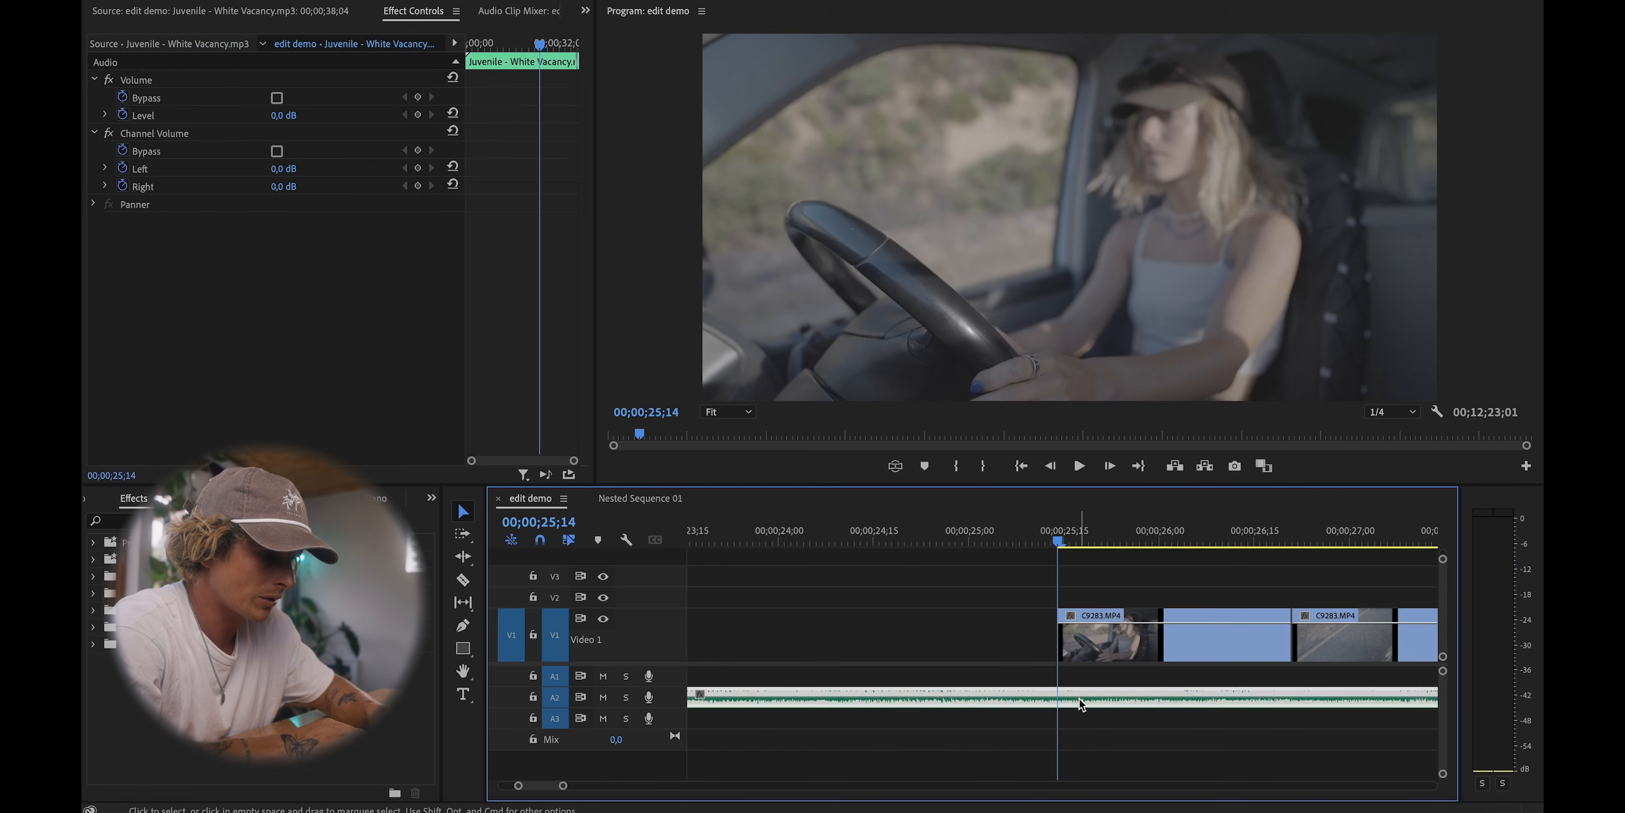
key(super+k)
key(Delete)
Step: Close the empty gap before the first C9283 shot so the edit starts at 00;00;00;00
click(997, 635)
key(Delete)
key(Home)
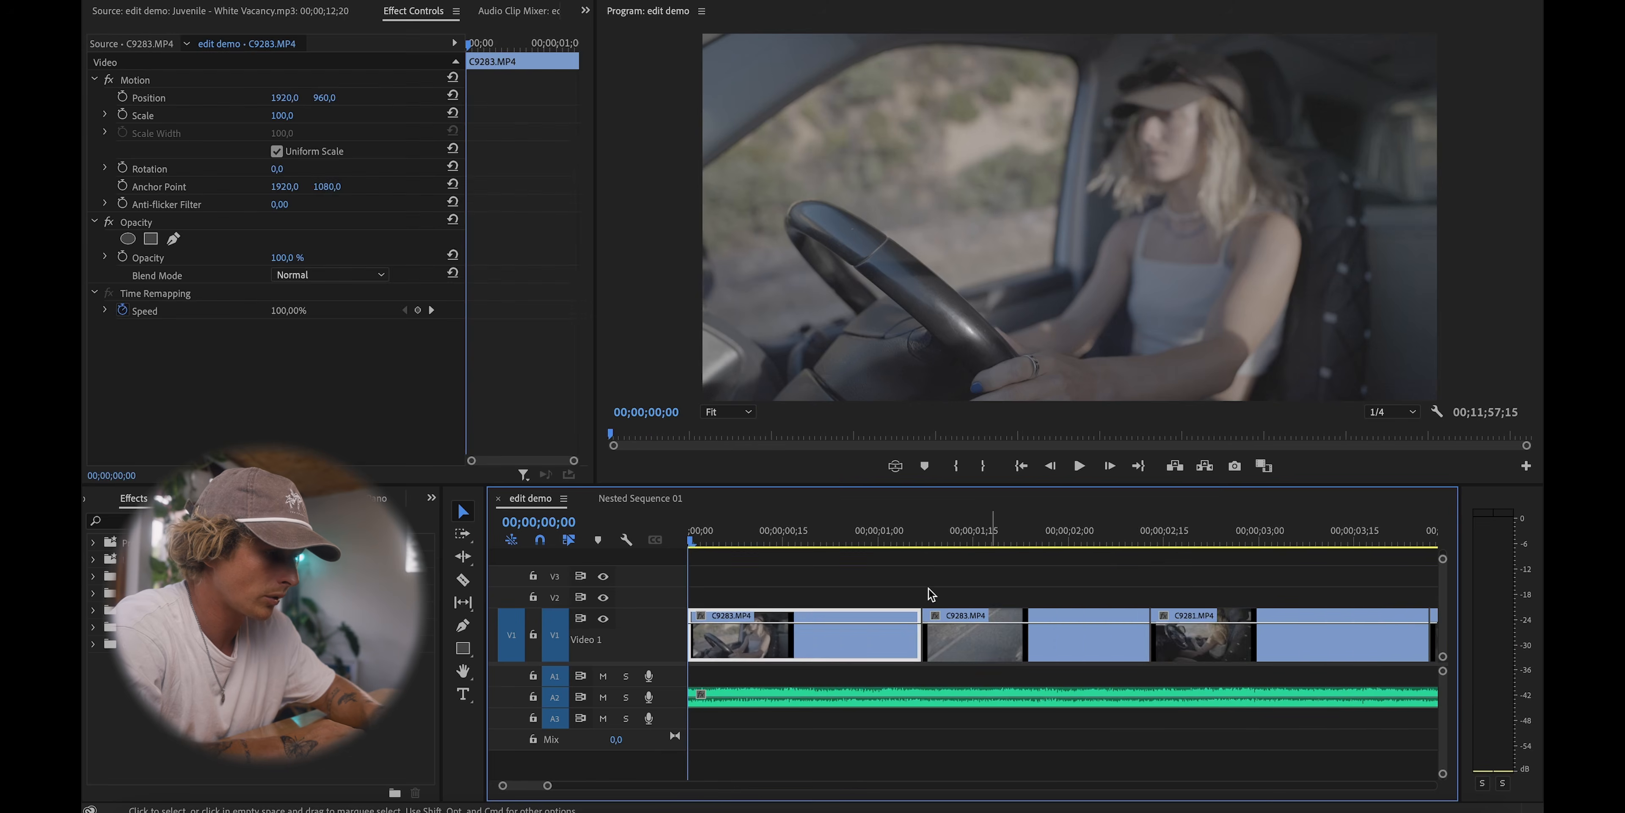
key(backslash)
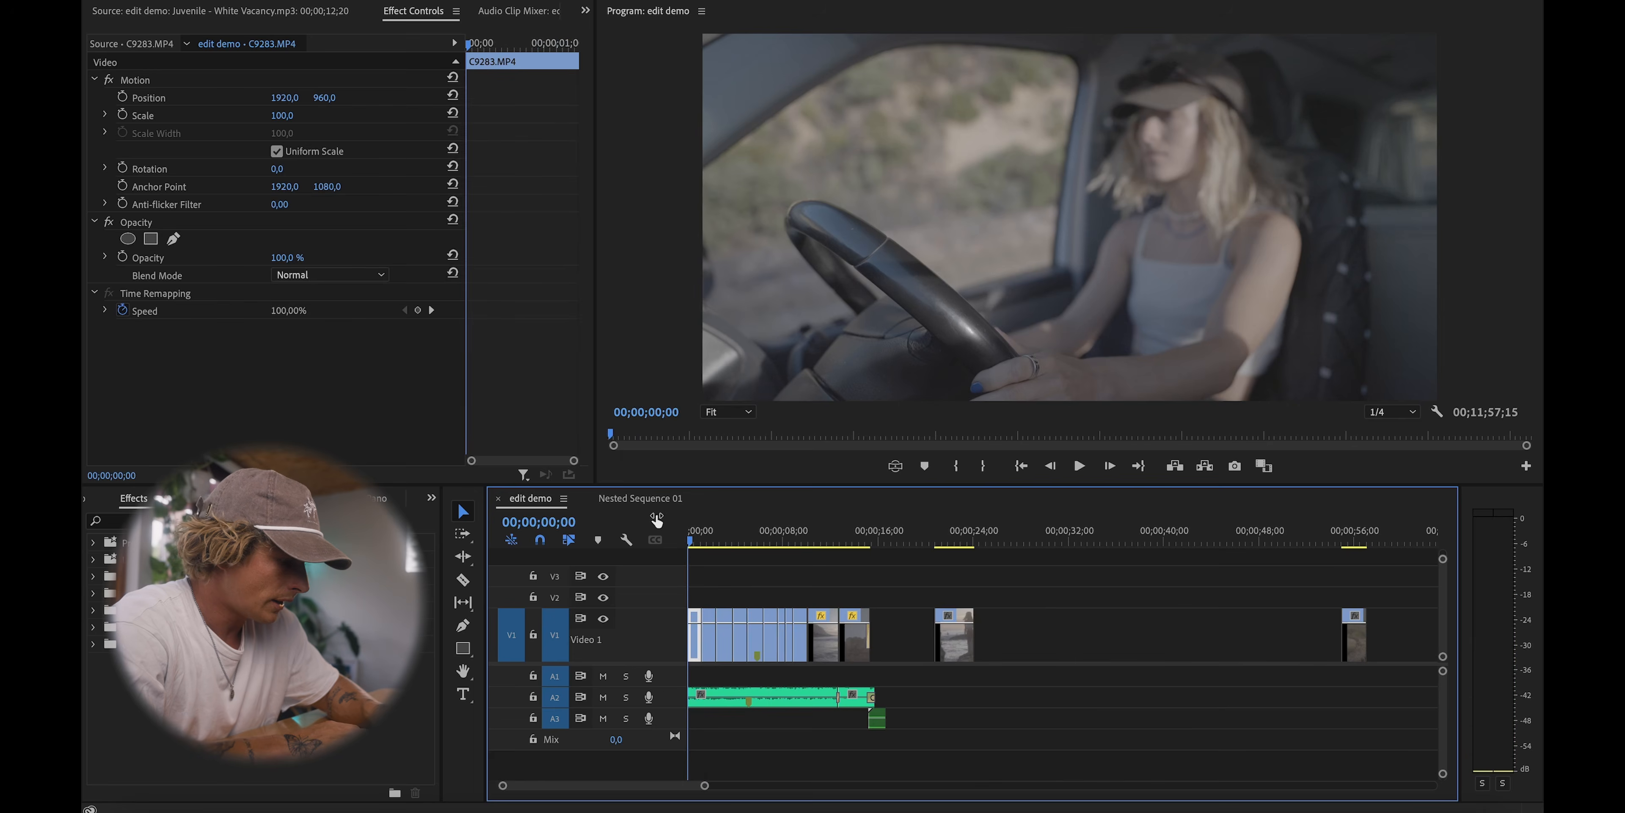
Step: Play back the cut from the beginning and review the change from C9281 to C9285
key(space)
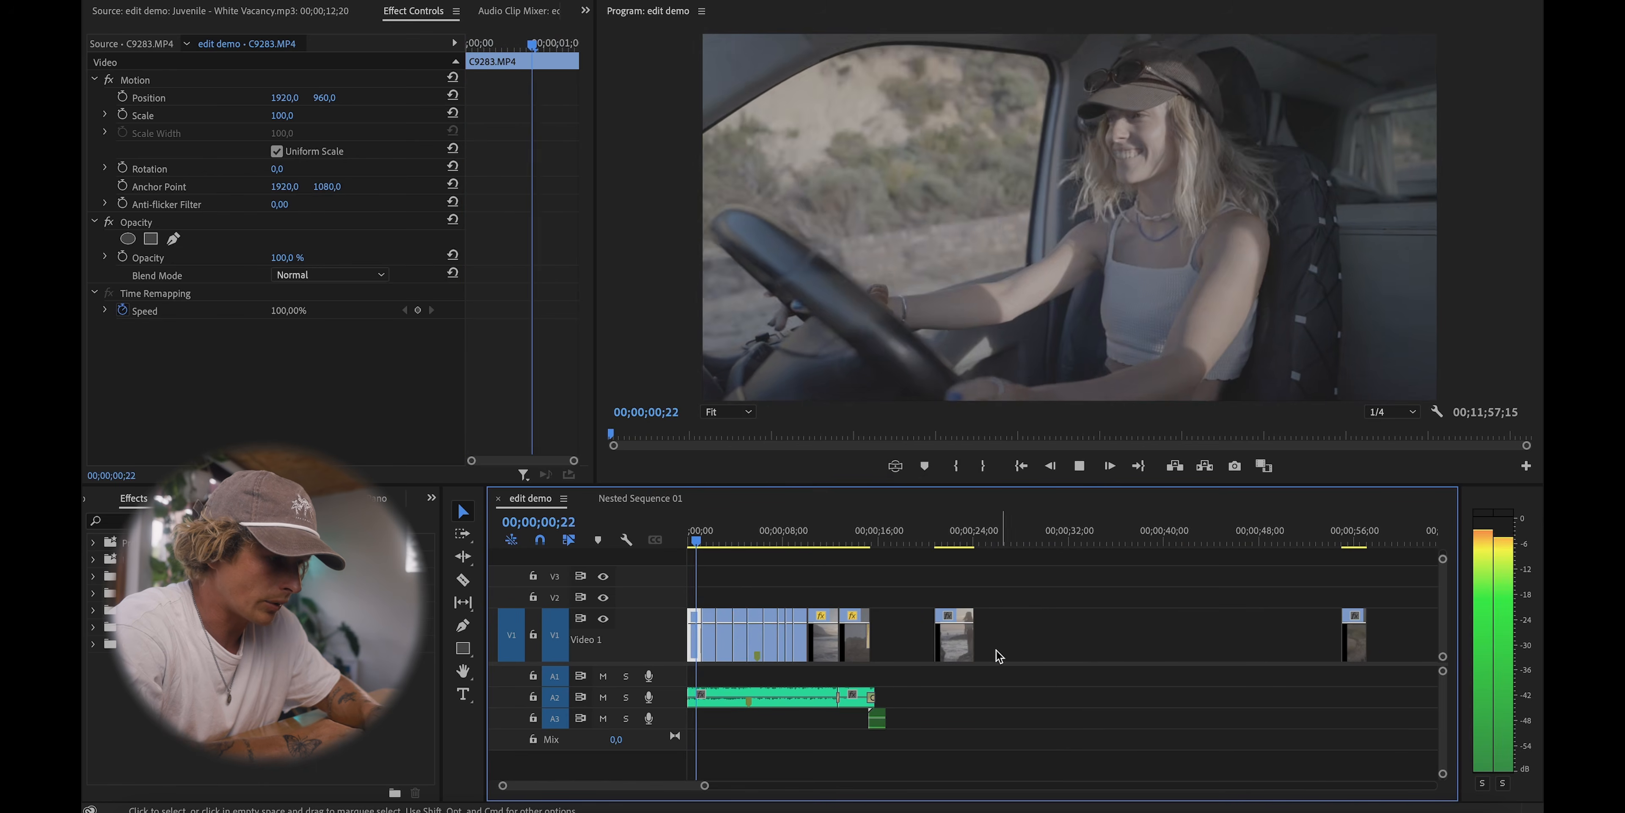
drag(1001, 643, 1003, 646)
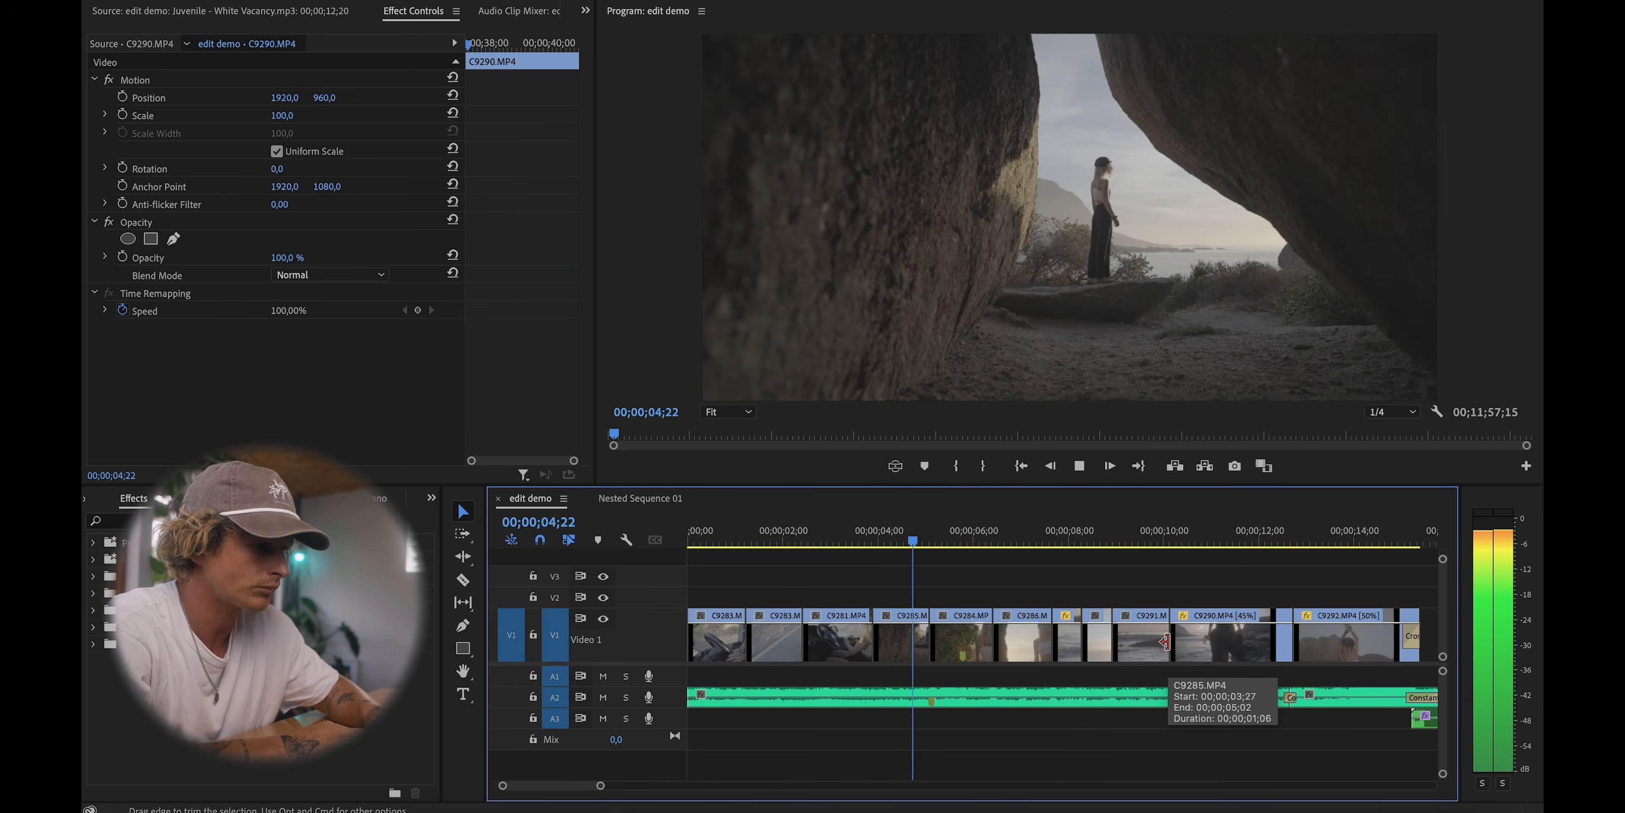
key(space)
drag(827, 530, 846, 527)
key(space)
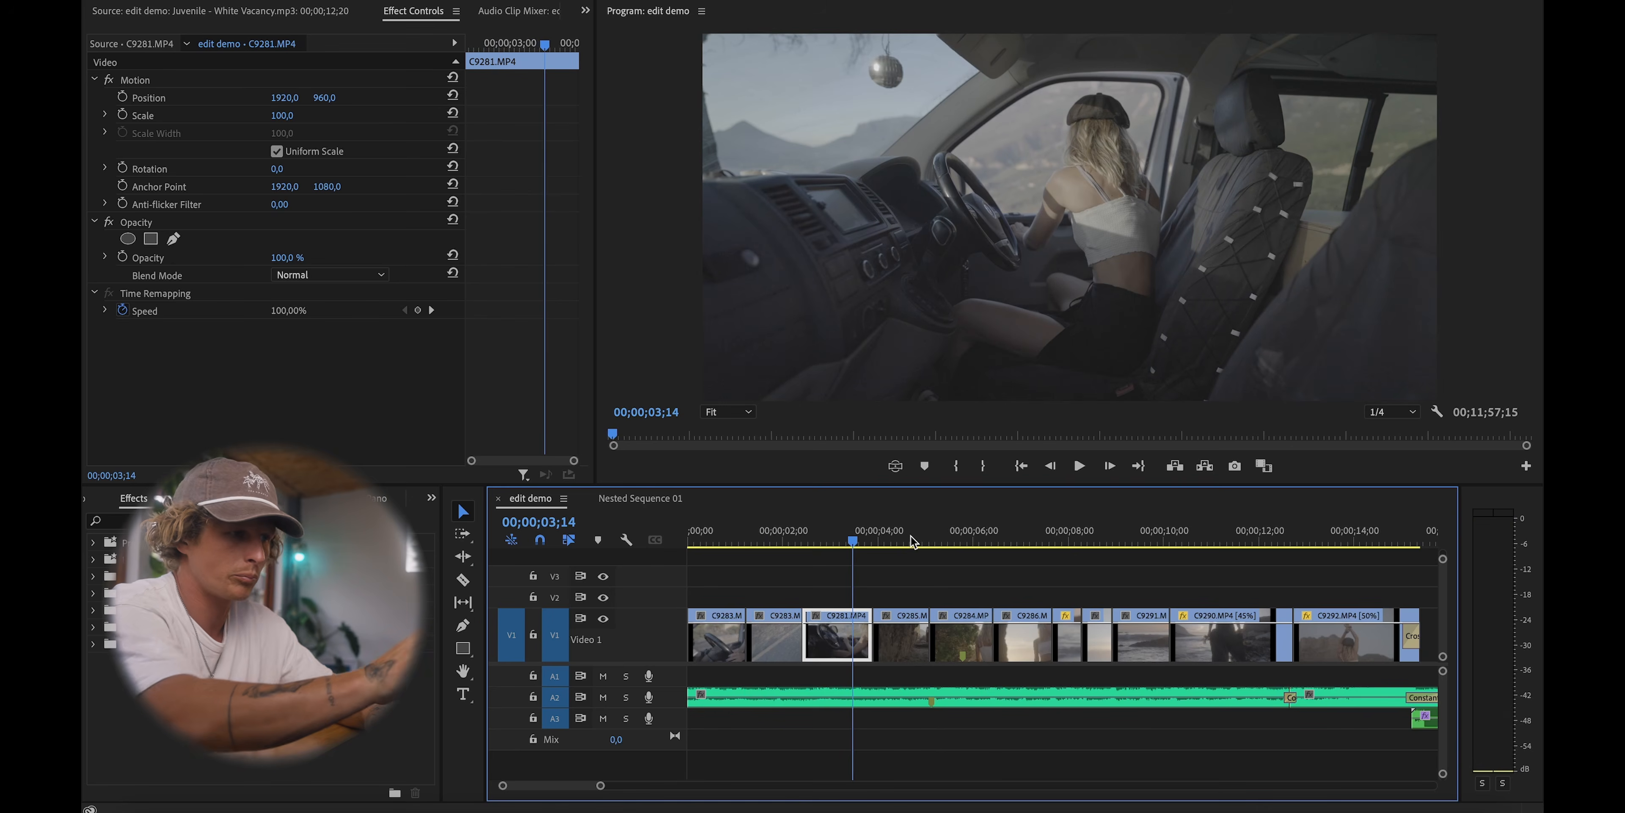
key(space)
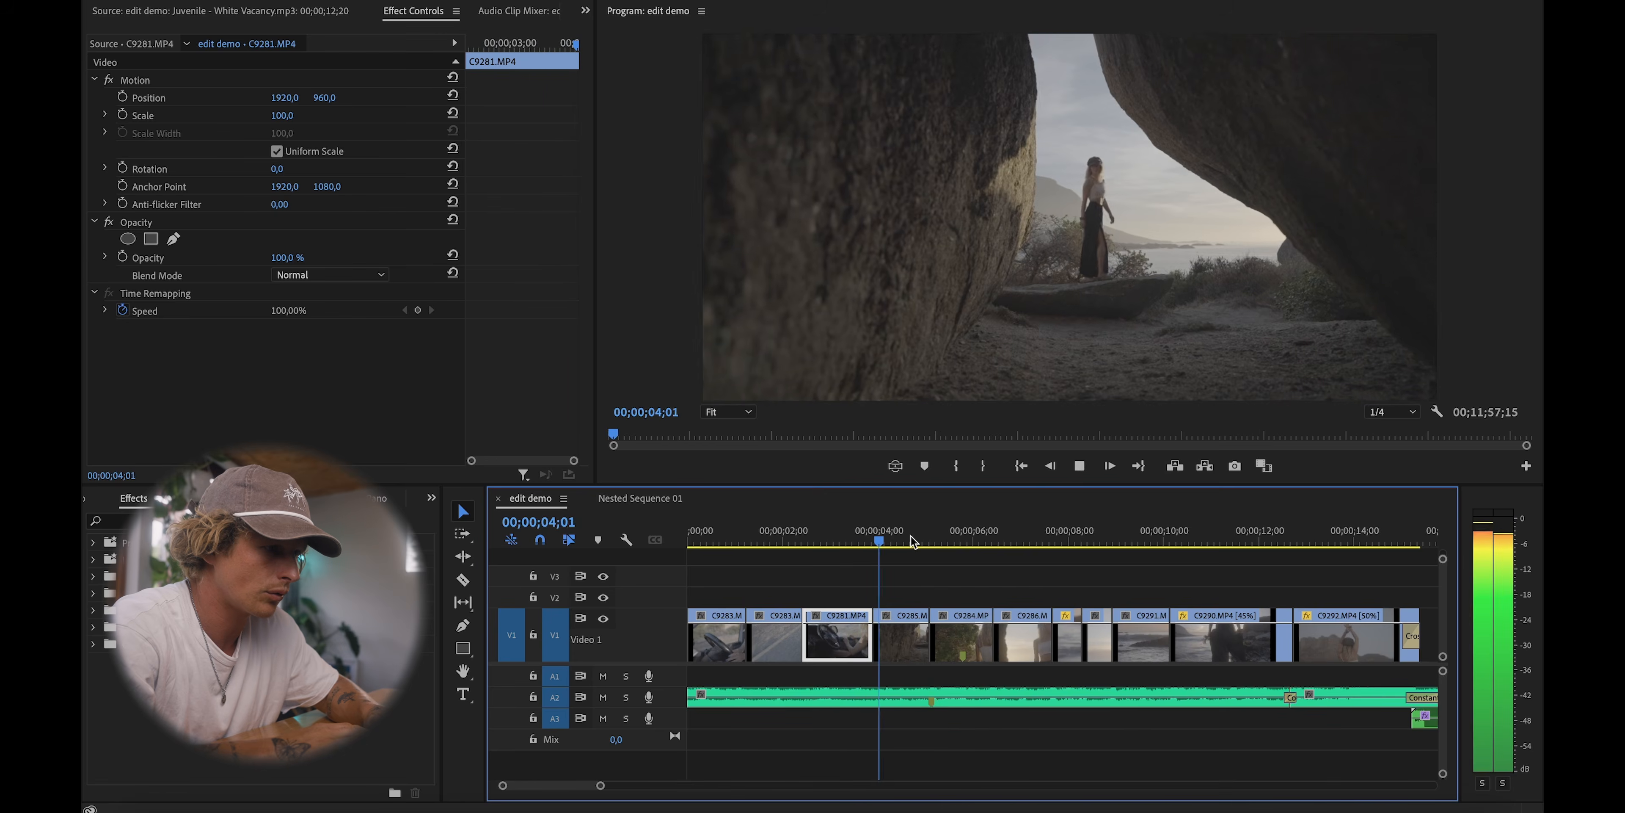
key(space)
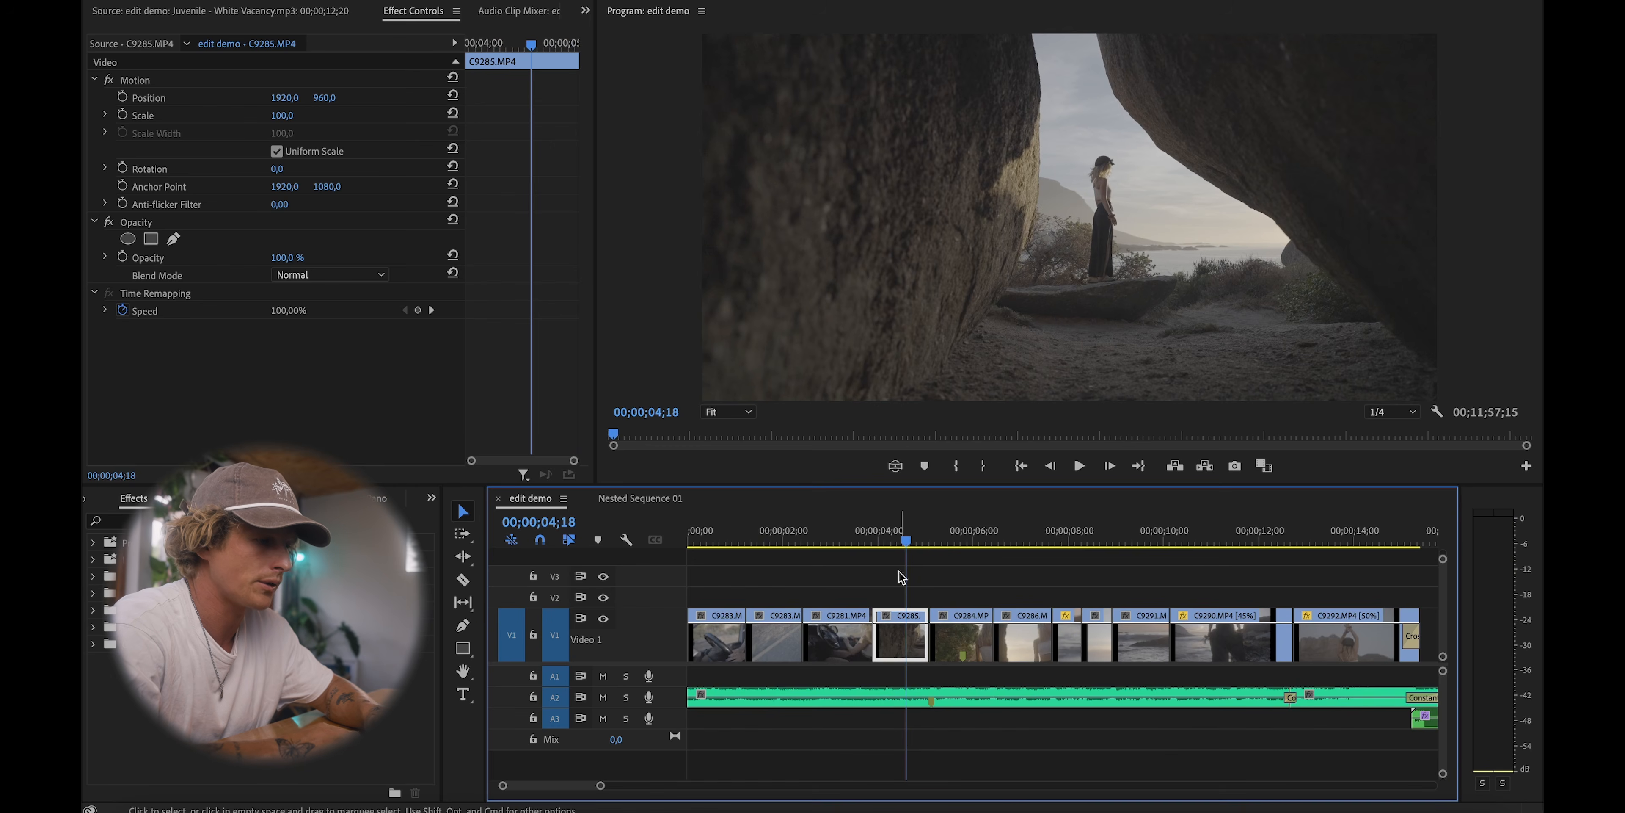
Step: Add a Scale keyframe of 125 to the C9285 clip at 00;00;04;05
click(887, 536)
key(=)
key(=)
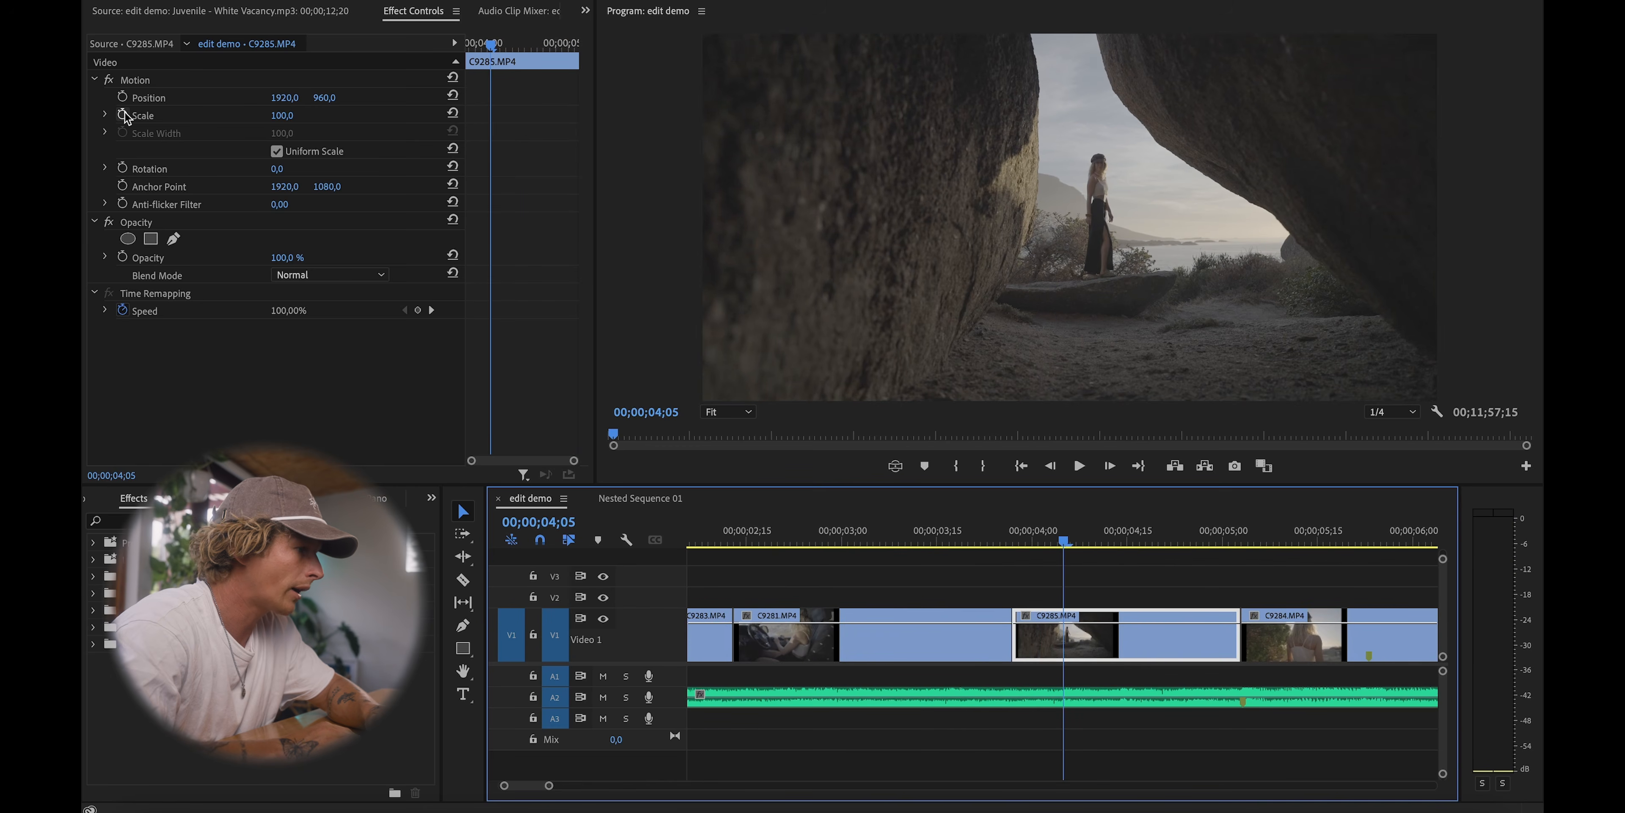
click(122, 114)
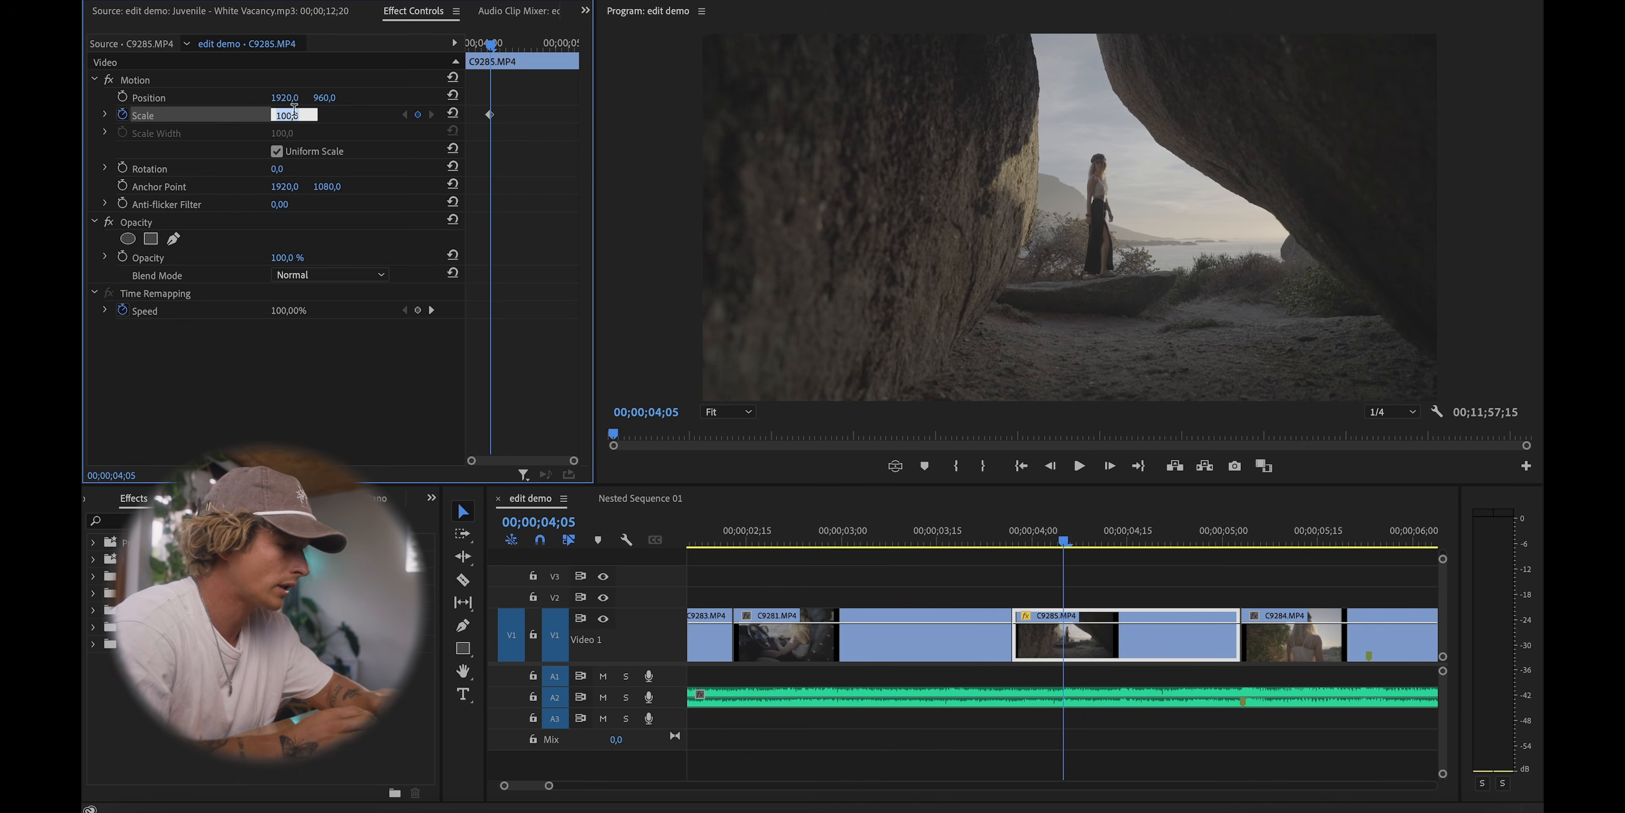
key(Return)
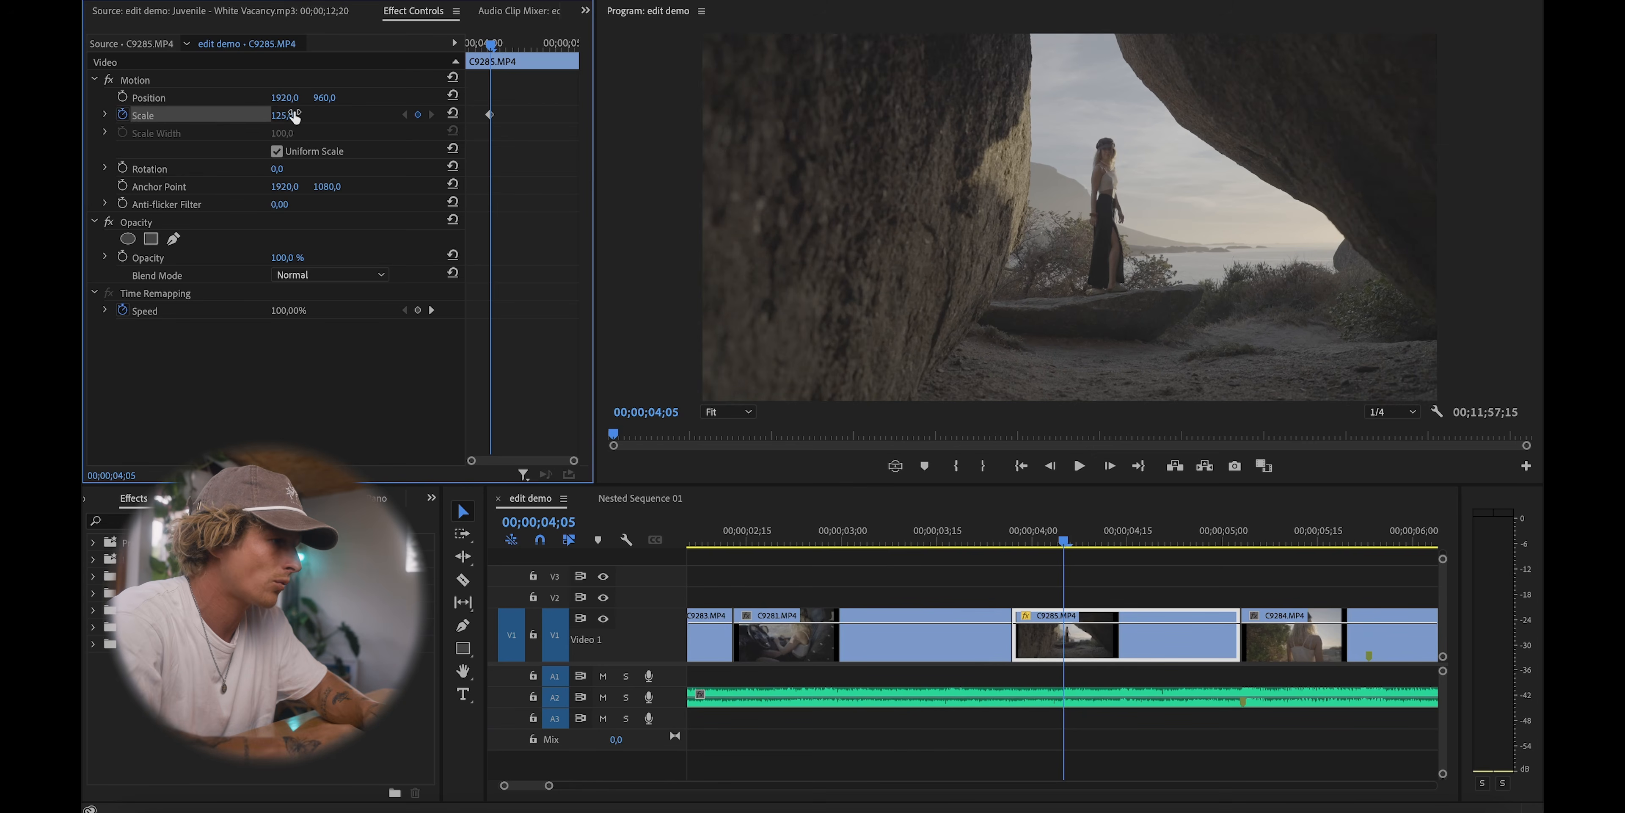
Step: Add a Scale keyframe of 100 to C9285, spread the two keyframes to the clip's start and end, and preview the zoom
click(547, 45)
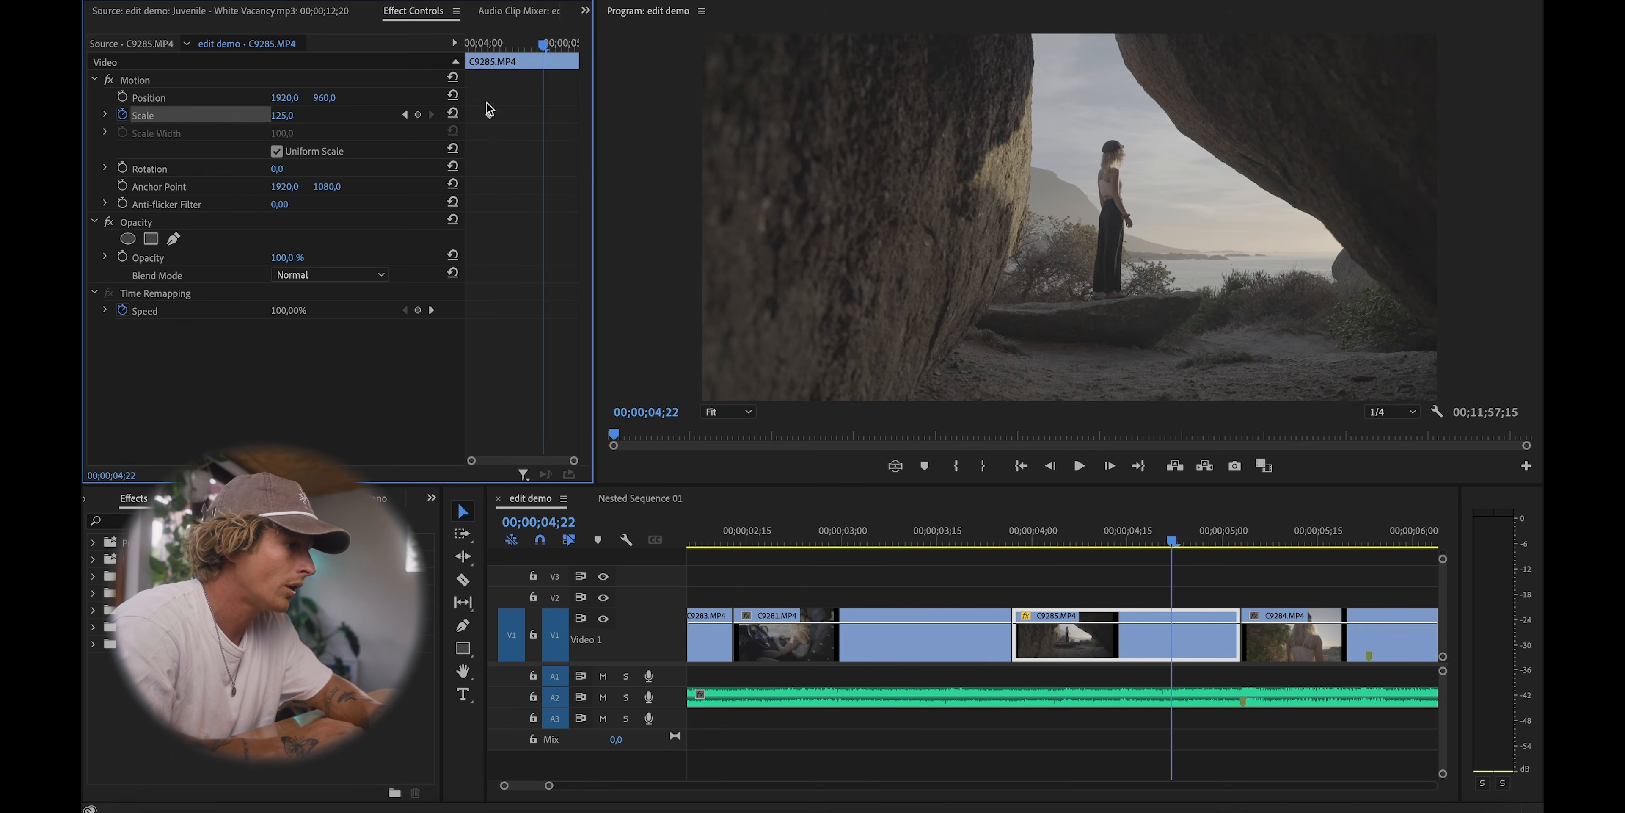
click(453, 113)
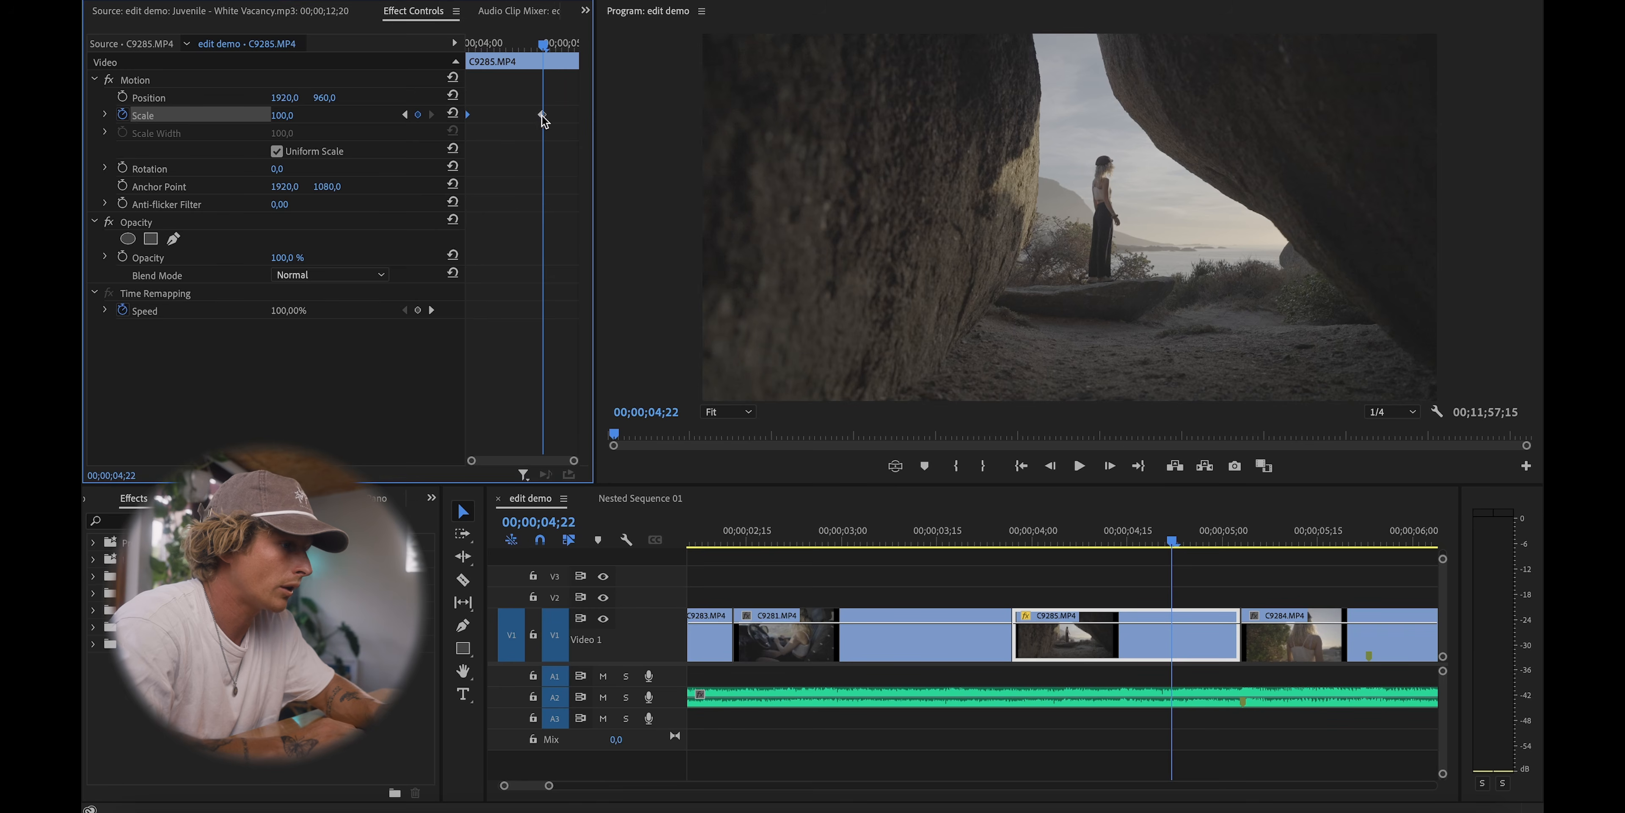
drag(542, 115, 603, 118)
click(994, 533)
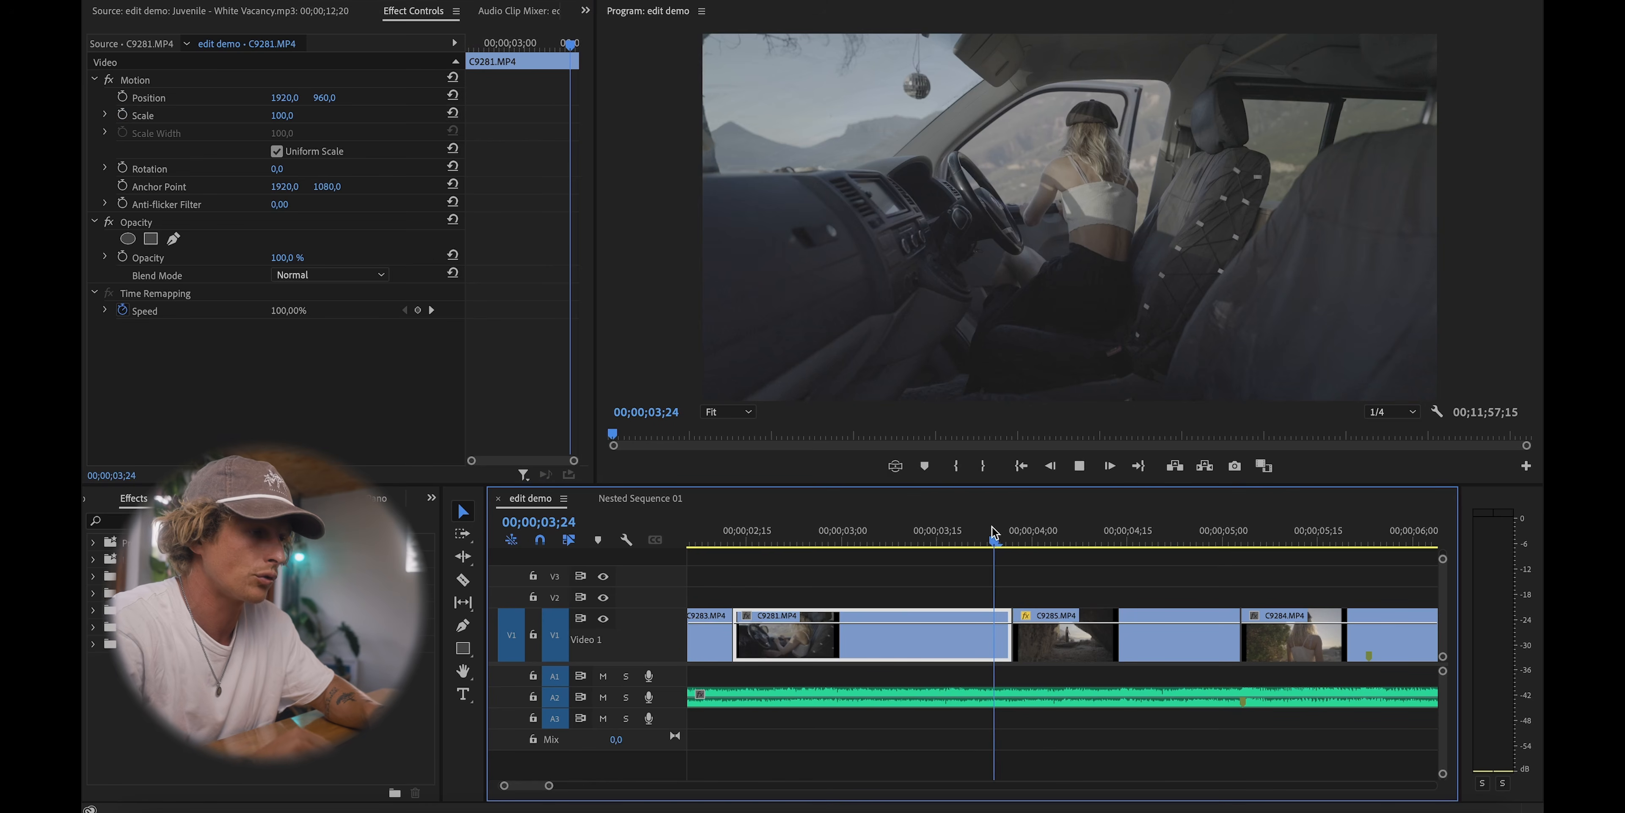
key(space)
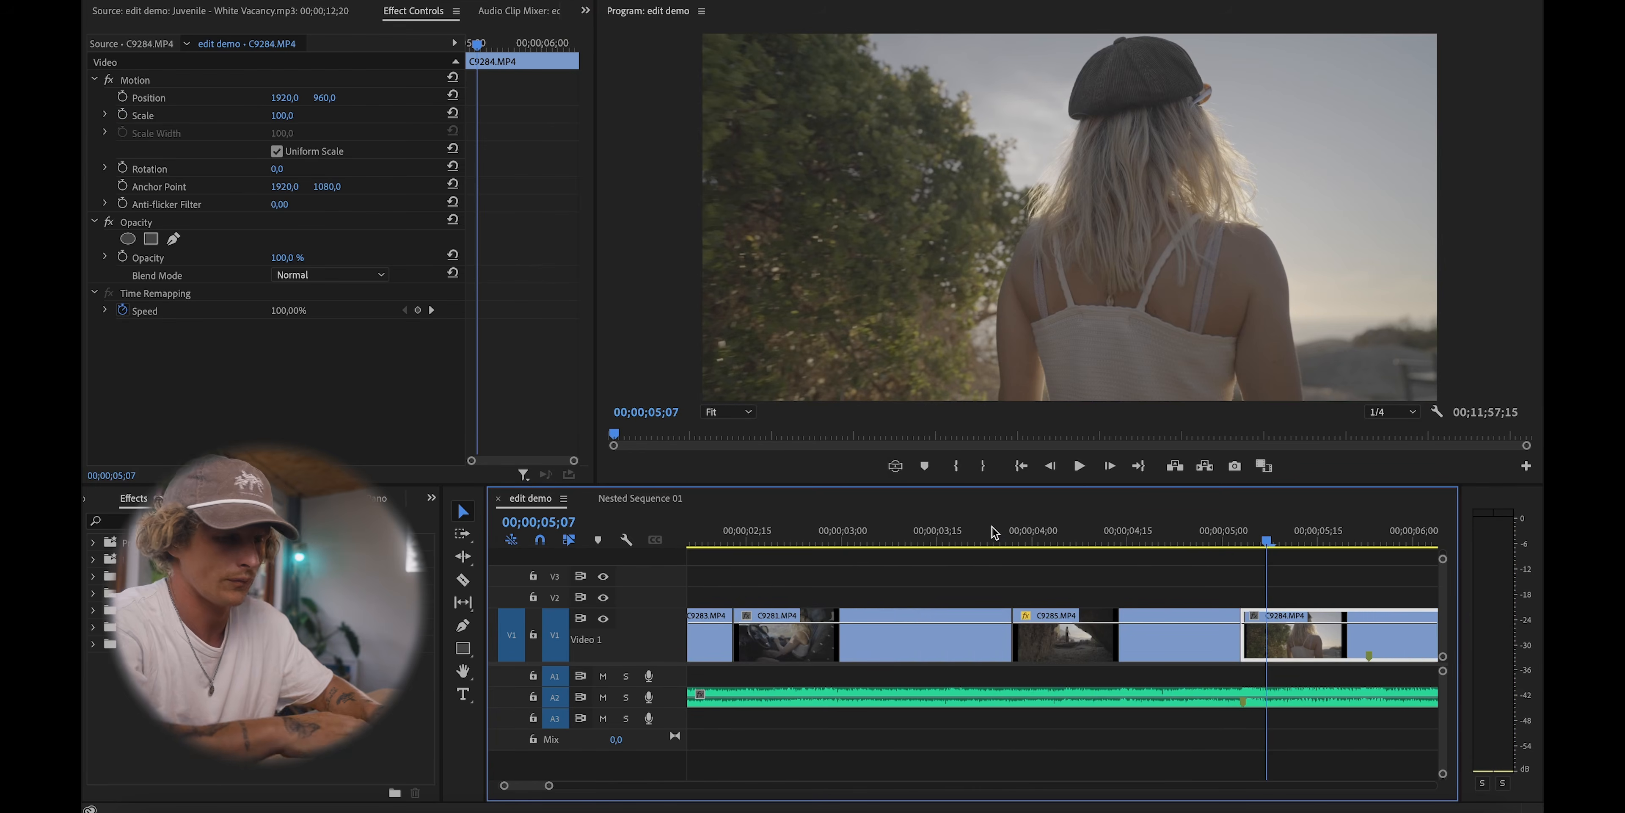
Step: Move the first Scale keyframe of the C9285 clip to 00;00;04;05
scroll(994, 534, down, 3)
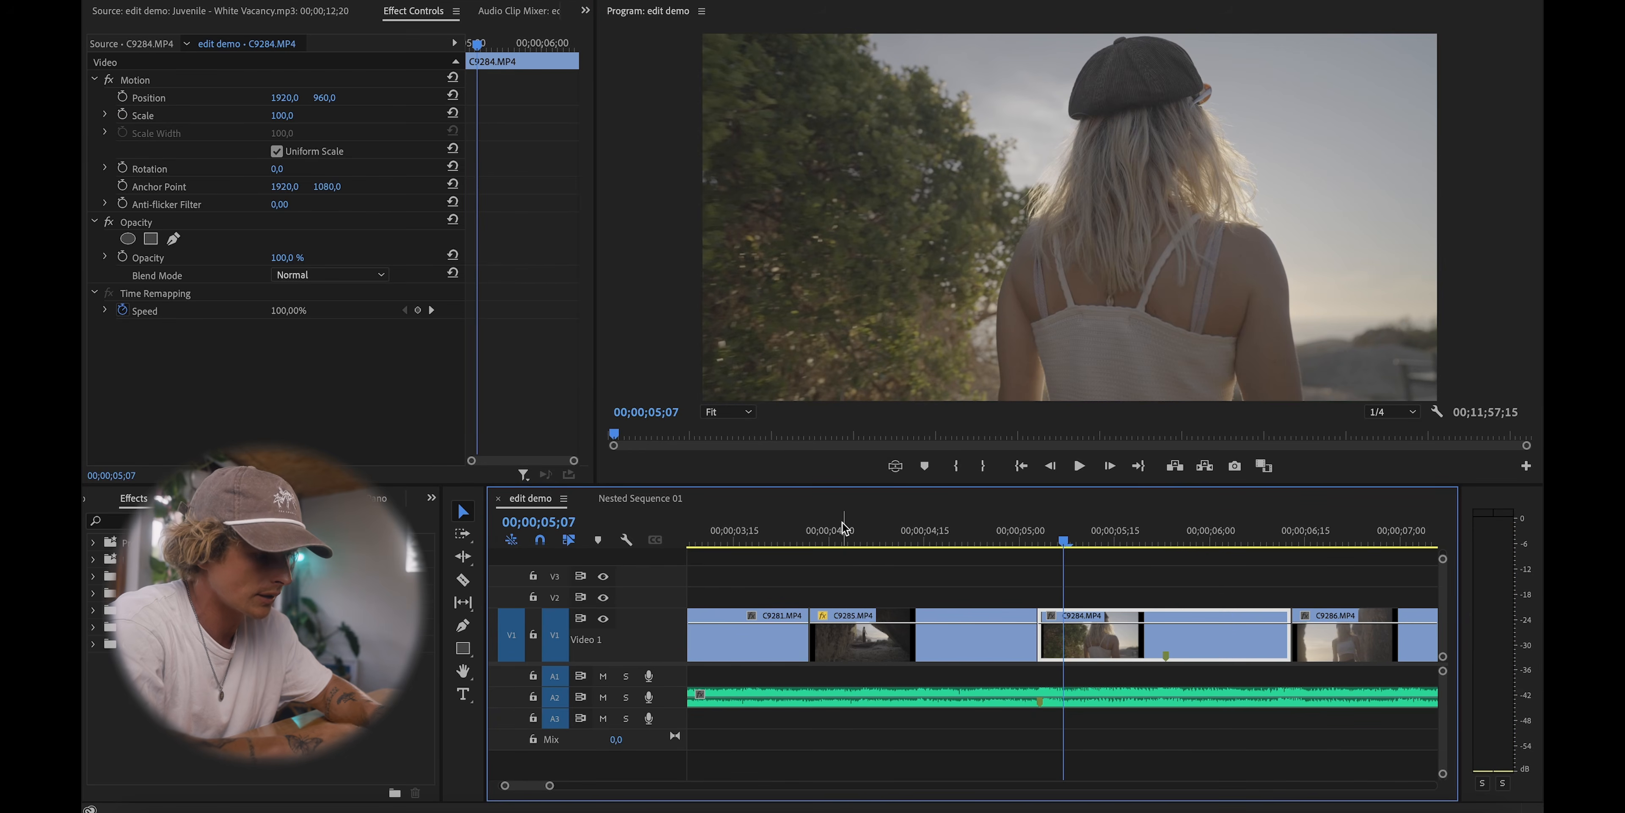
click(899, 657)
drag(815, 538, 860, 524)
drag(827, 637, 867, 639)
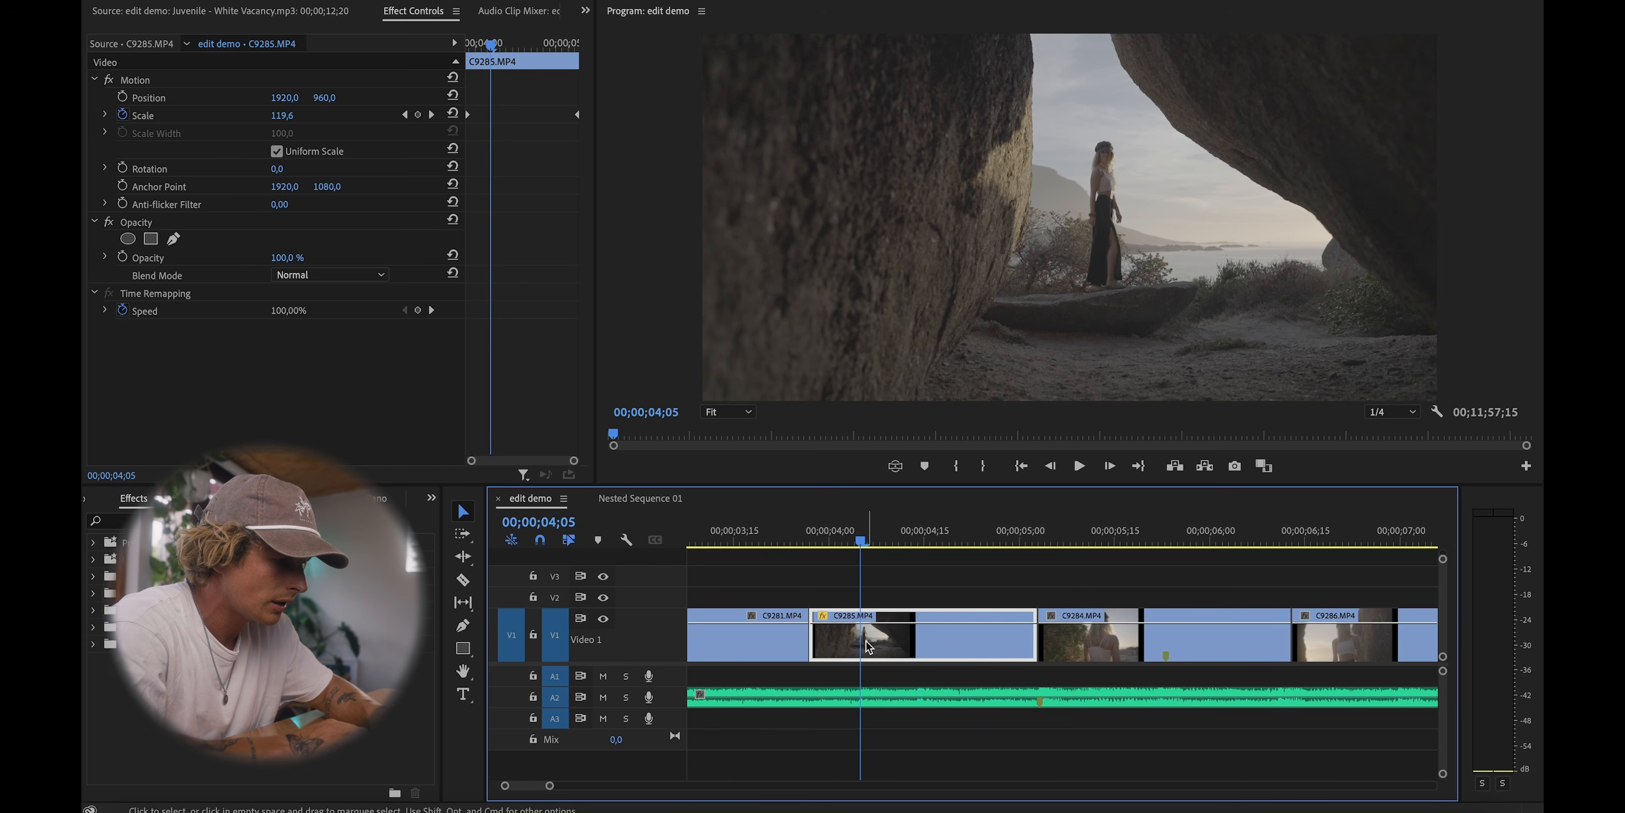
click(468, 112)
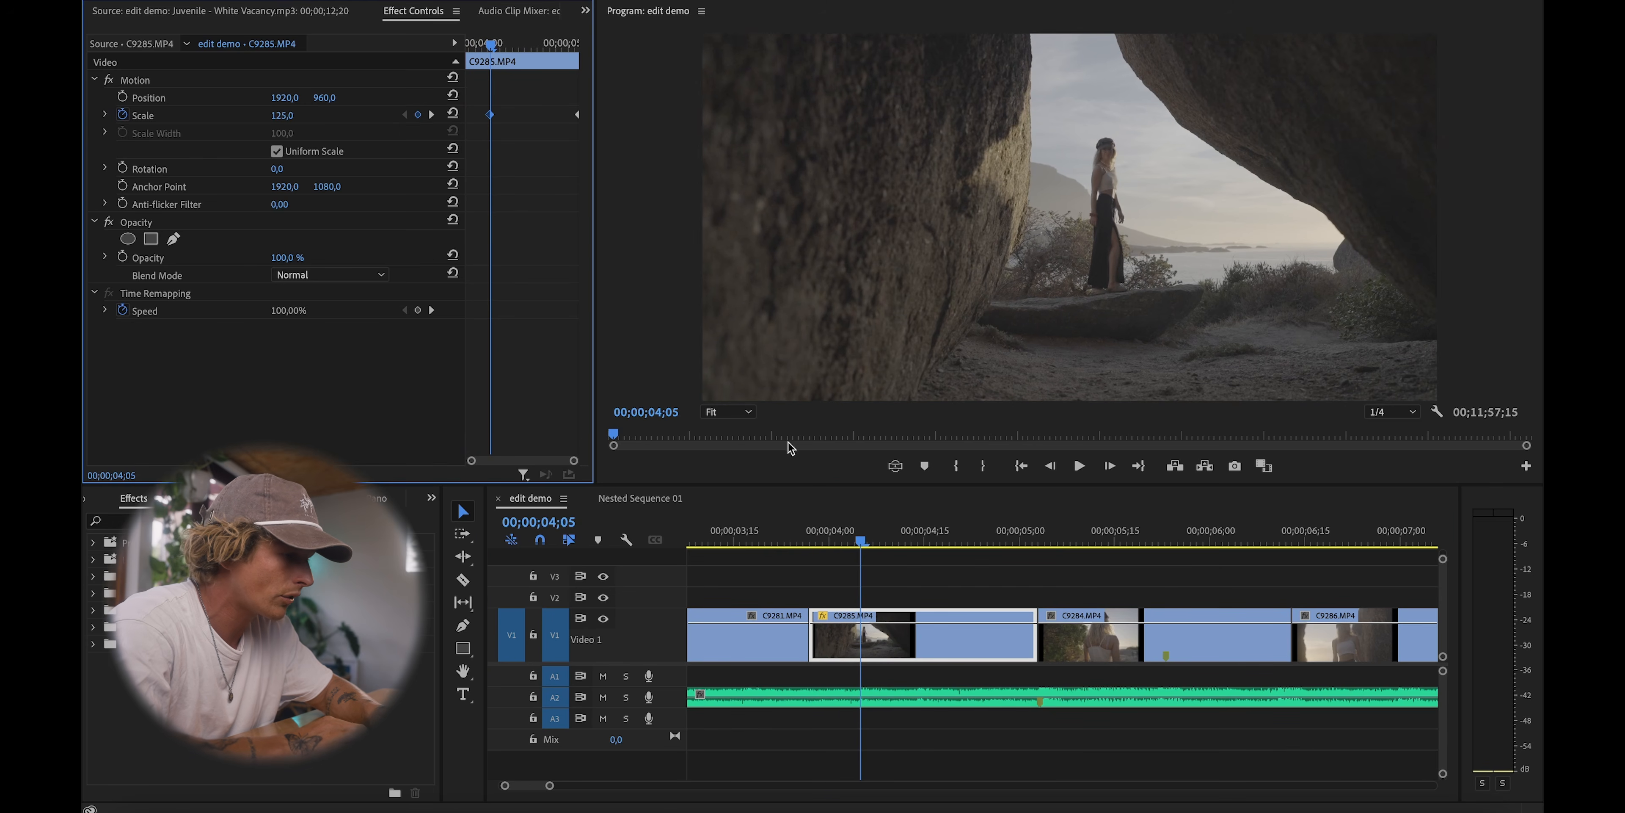
Step: Trim the start of C9285 to its first Scale keyframe and slow the clip to 60% directly after C9281
drag(818, 643, 856, 643)
key(super+r)
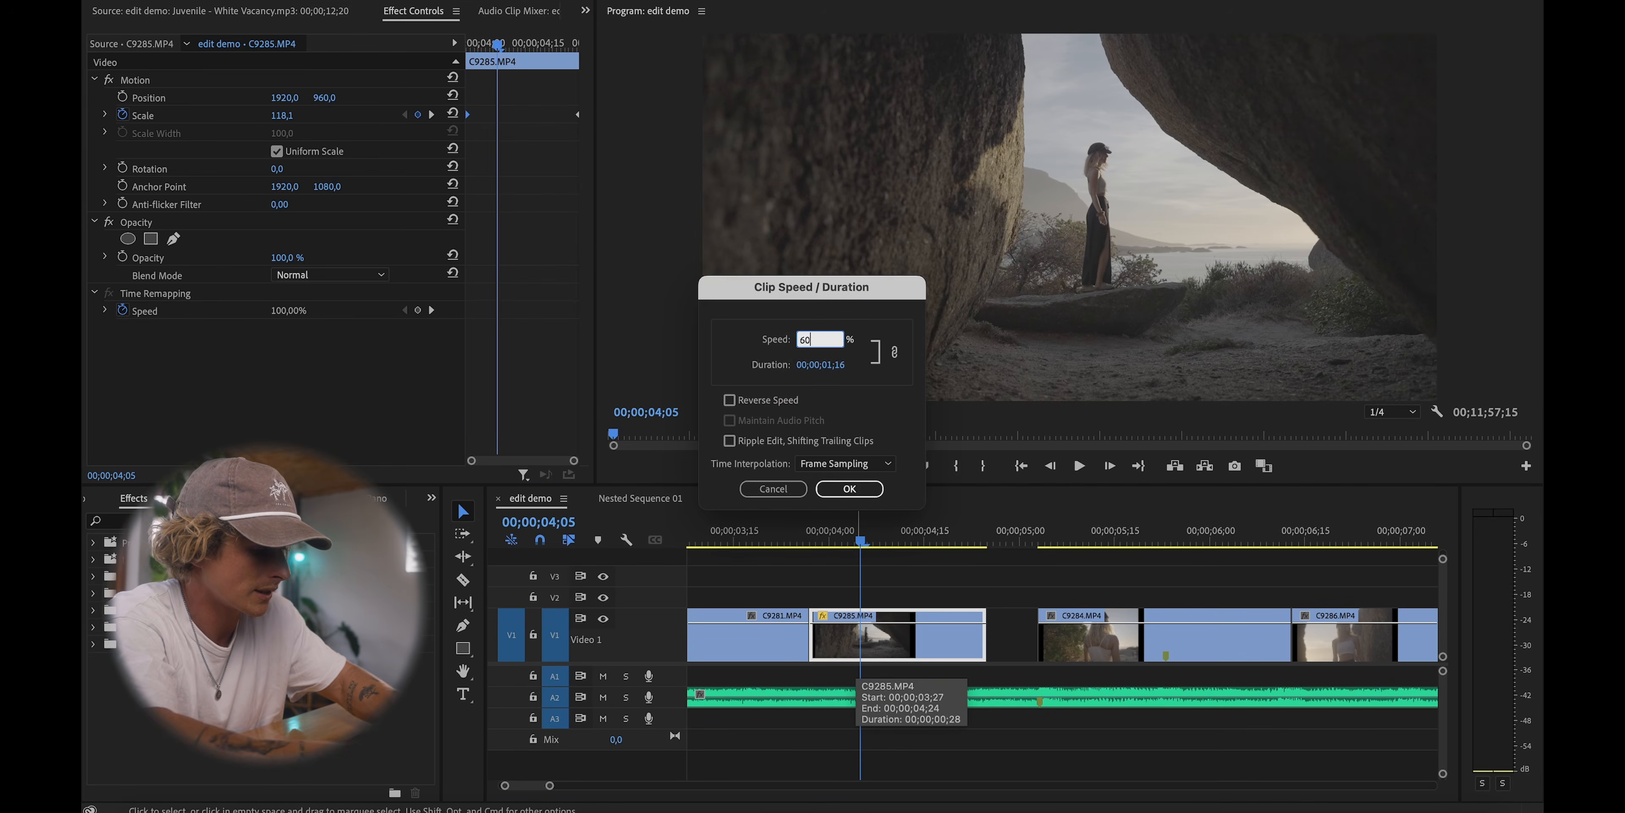
key(Return)
Step: Play back the slowed C9285 shot several times, from C9281 into C9284
click(798, 523)
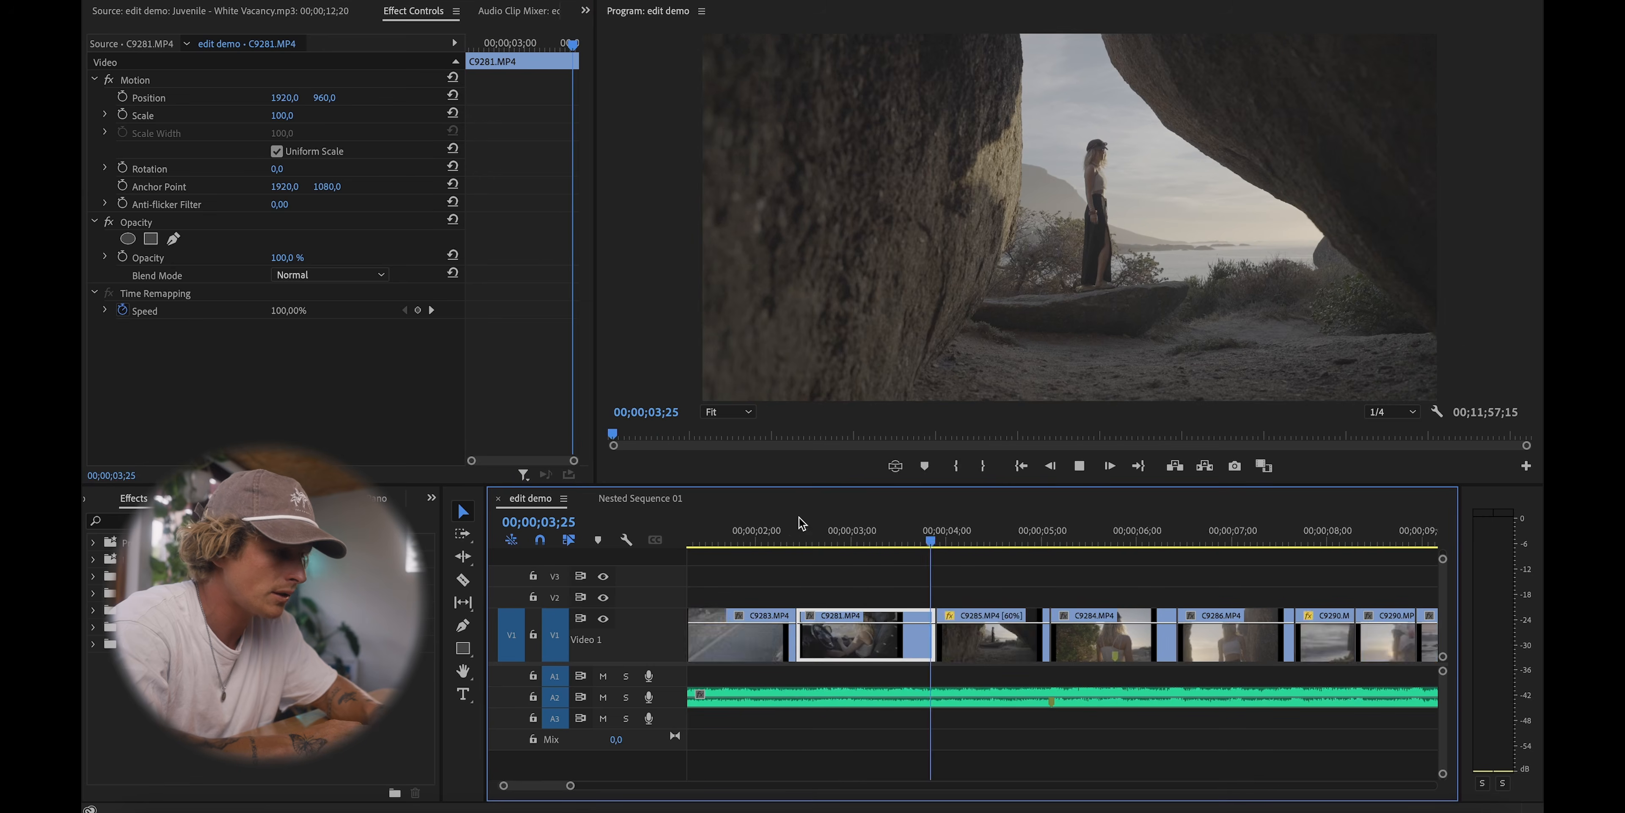
key(space)
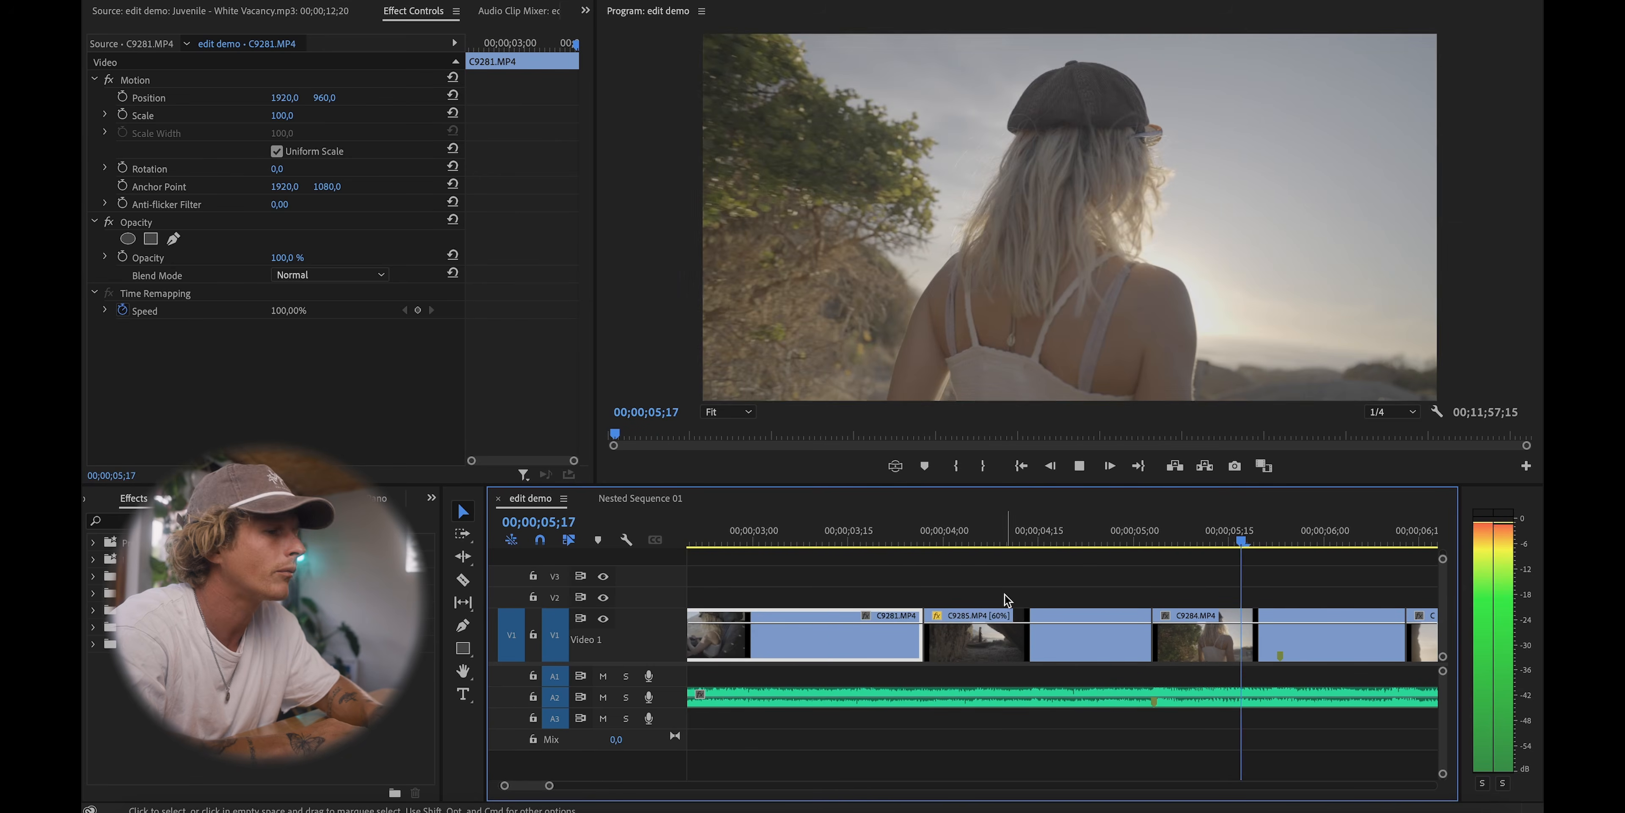
click(1002, 527)
key(minus)
click(989, 527)
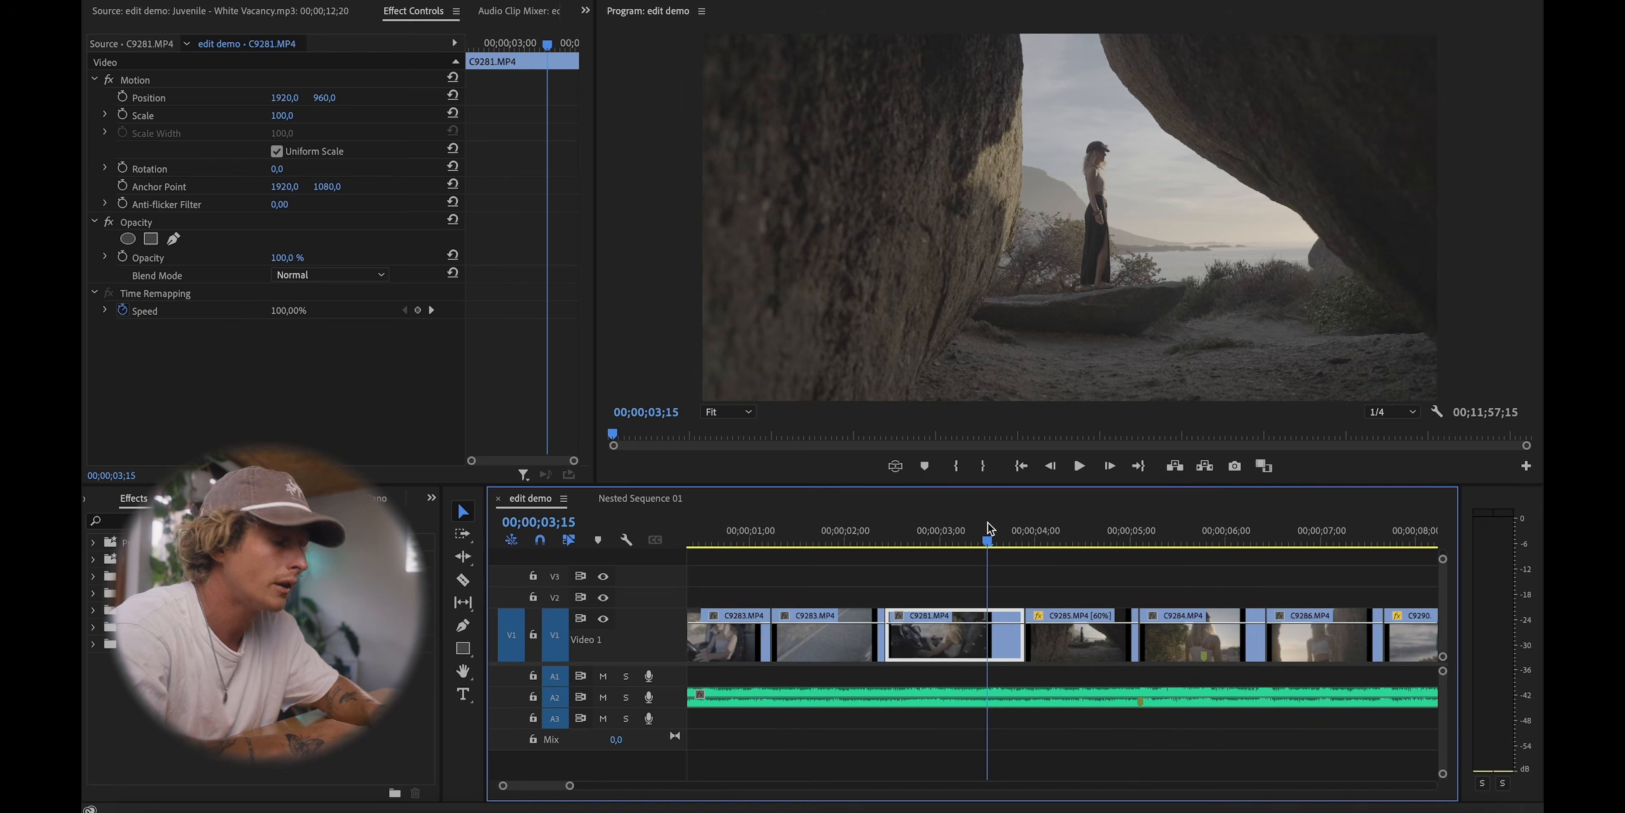
key(minus)
key(space)
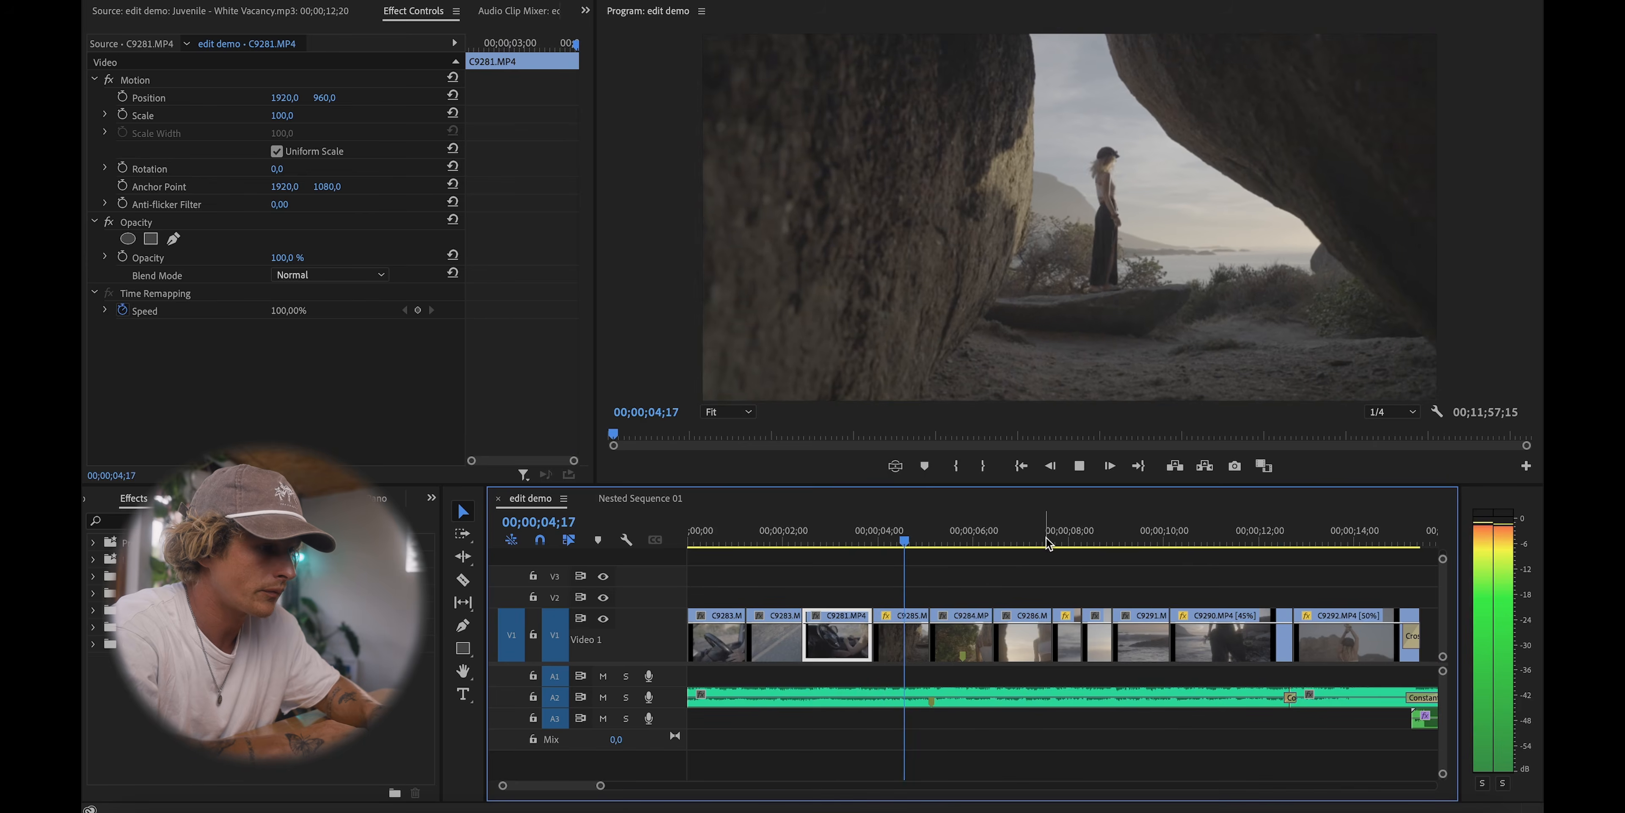
Step: Review the C9284 shot on V1 and slow it to 45% speed
key(equal)
click(1019, 533)
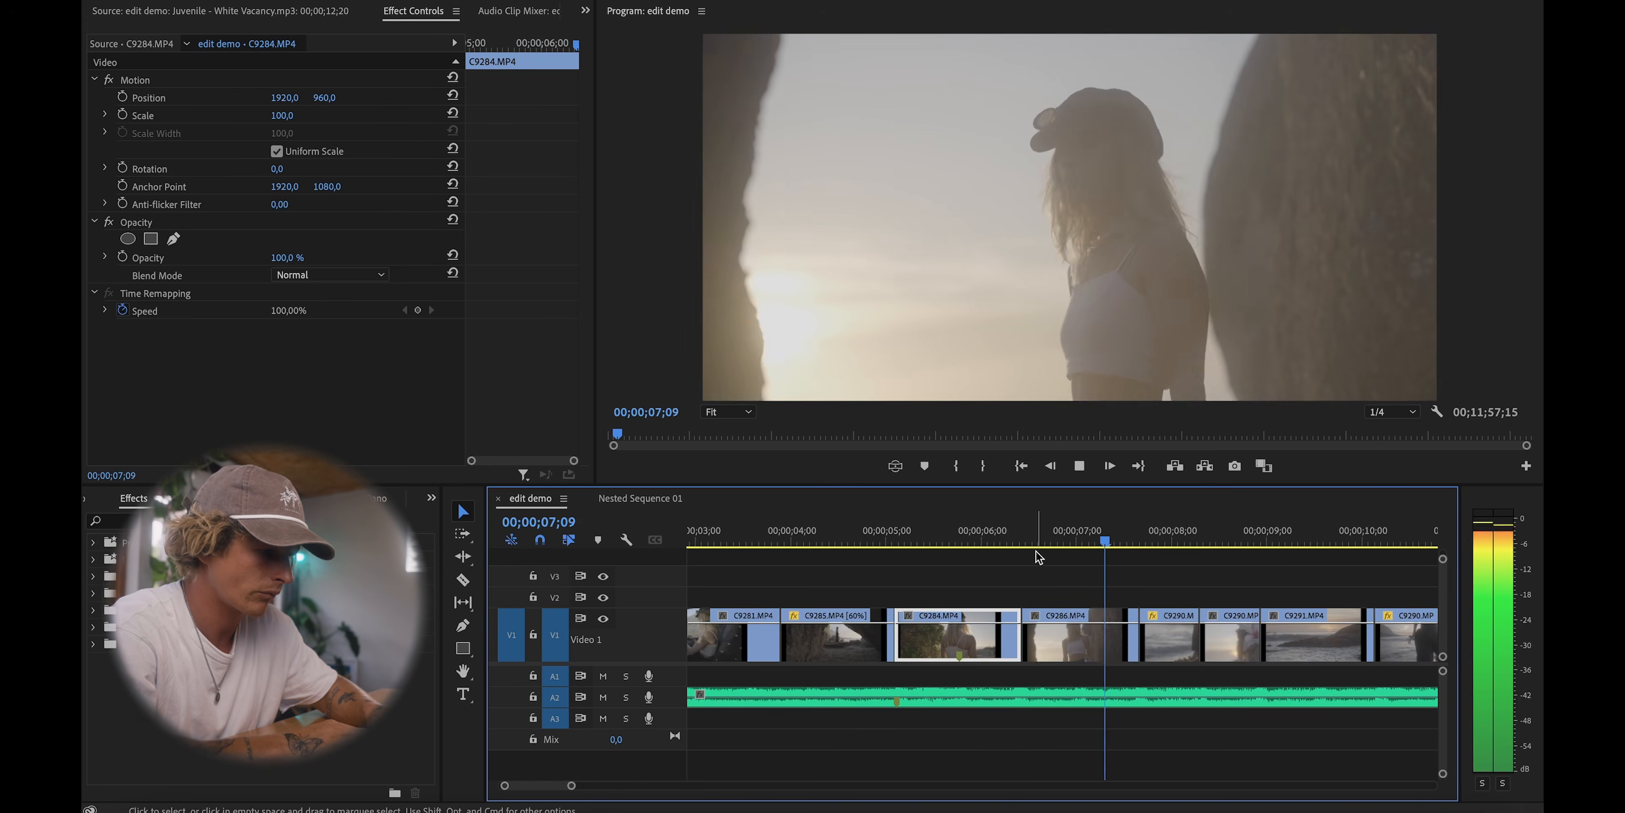
click(960, 535)
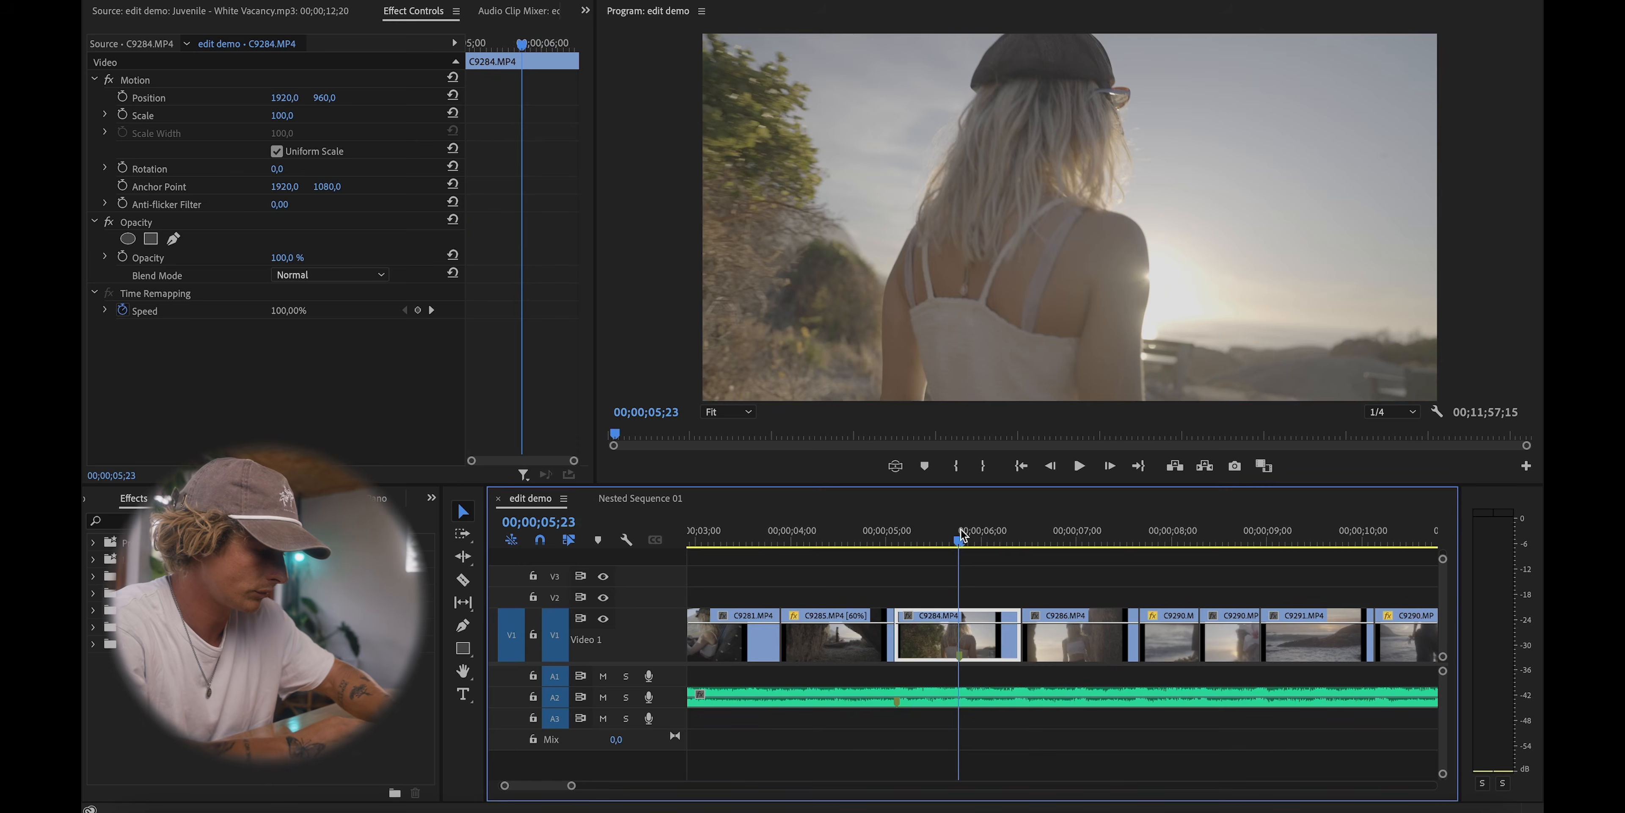
key(ctrl+r)
key(Return)
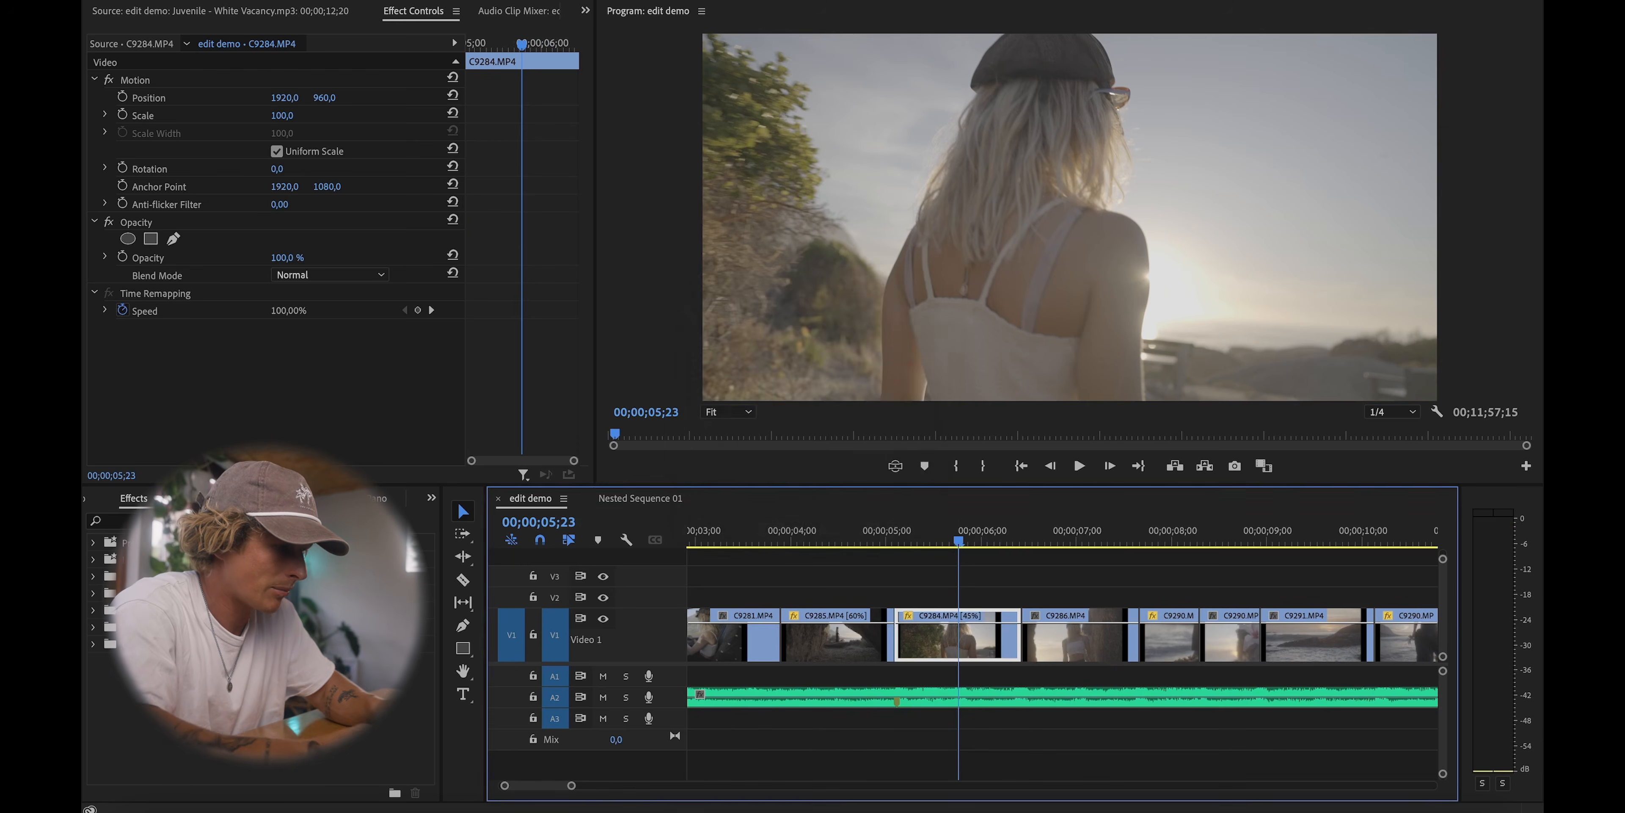
Step: Play back and scrub through the slowed C9284 shot on V1 up to the cut into C9286
key(space)
drag(978, 532, 1013, 528)
drag(901, 633, 1020, 640)
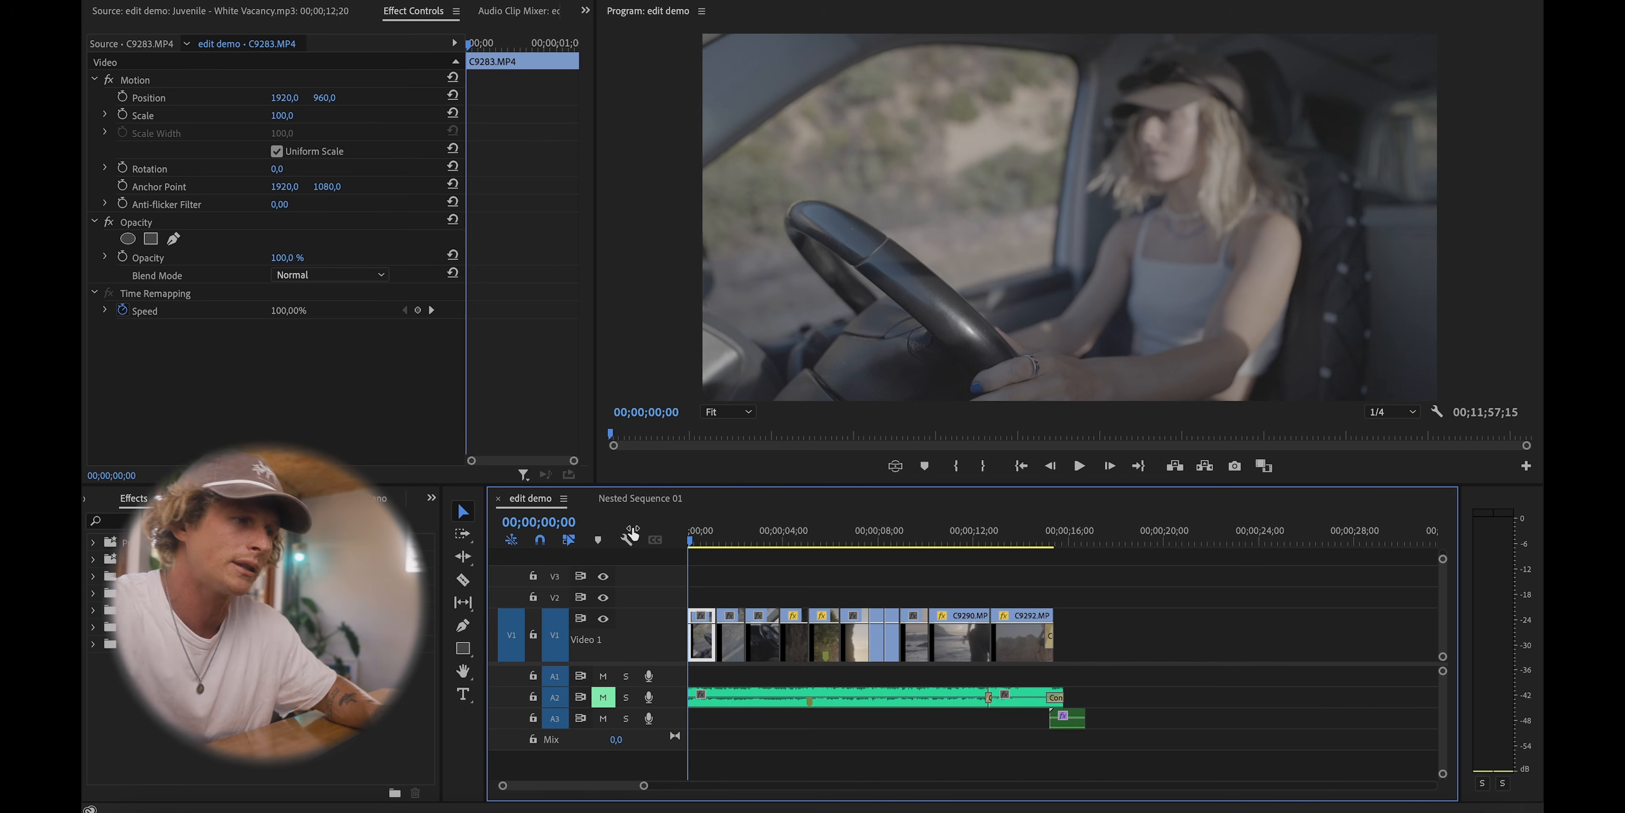
Step: Return to the start of the sequence and inspect the ES_Car Interior 2 sound effect on A5
key(equal)
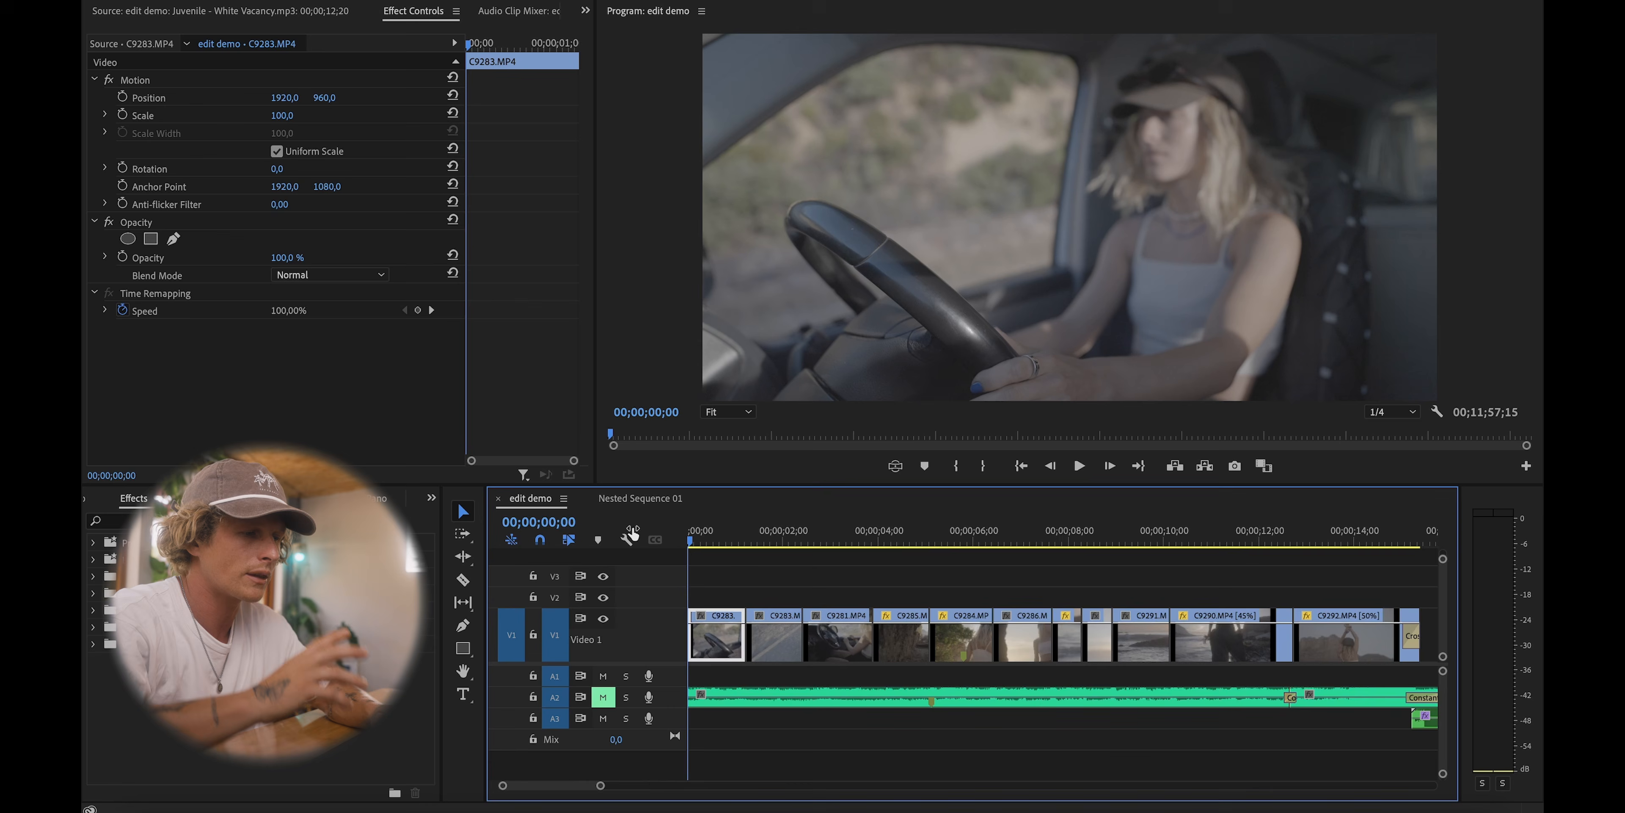
key(minus)
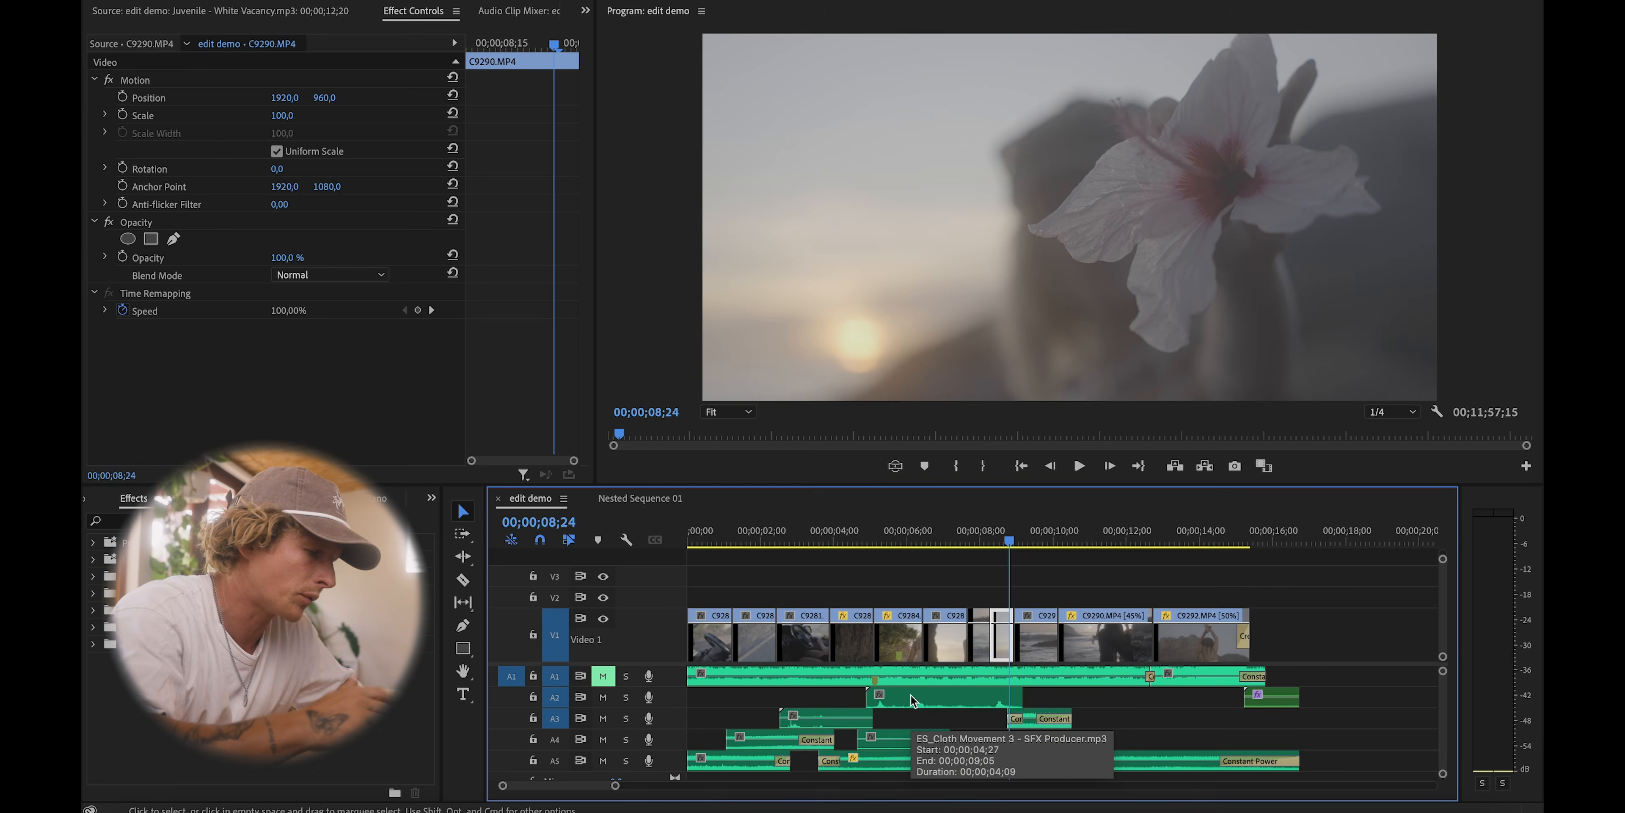
click(739, 541)
key(equal)
key(equal)
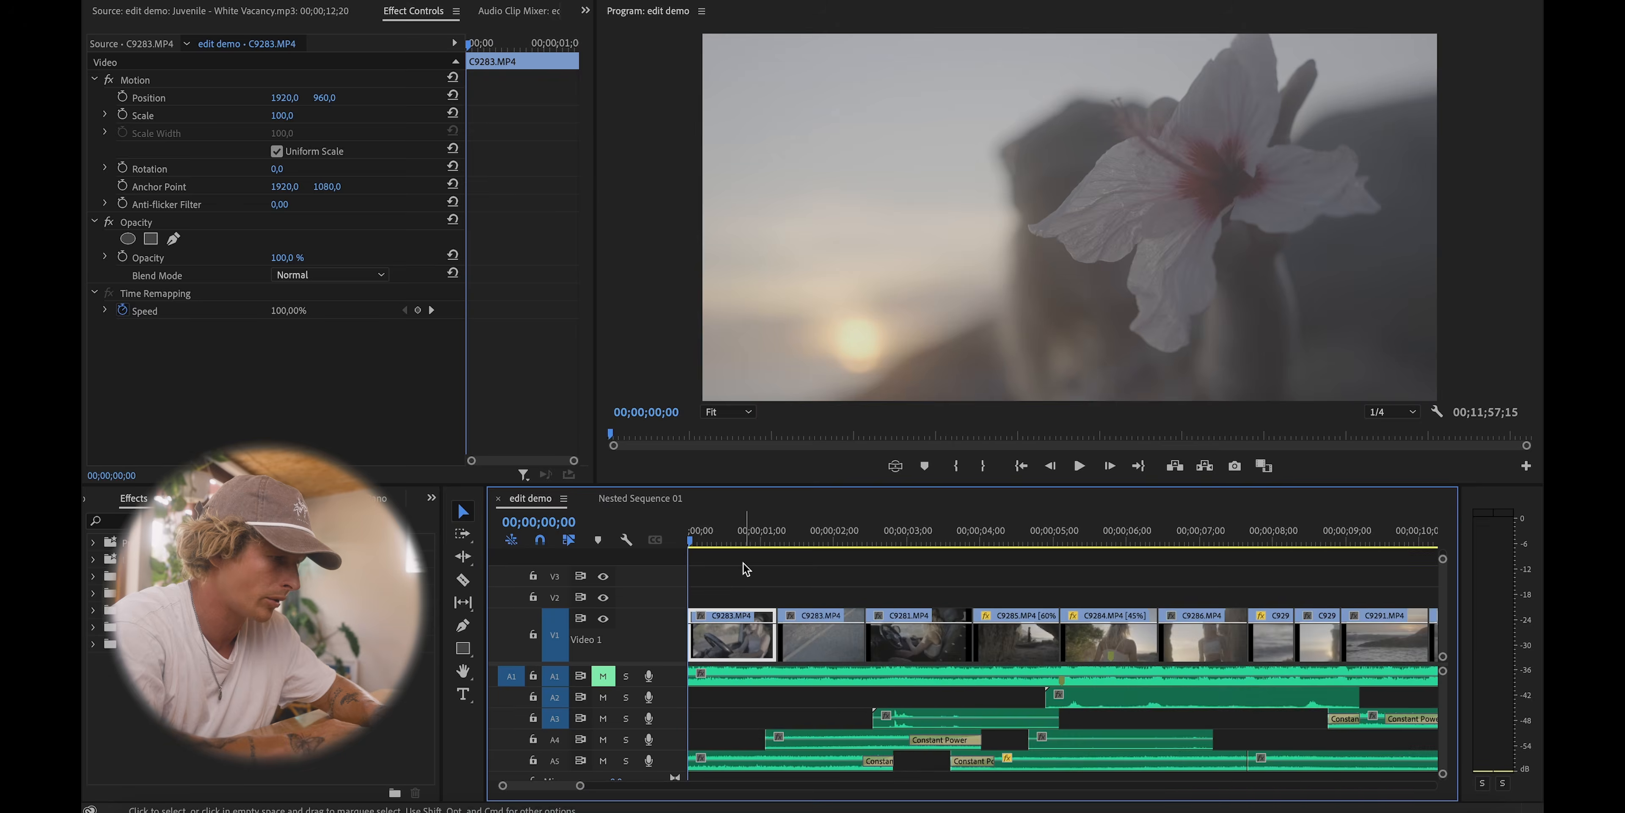
key(Home)
click(812, 770)
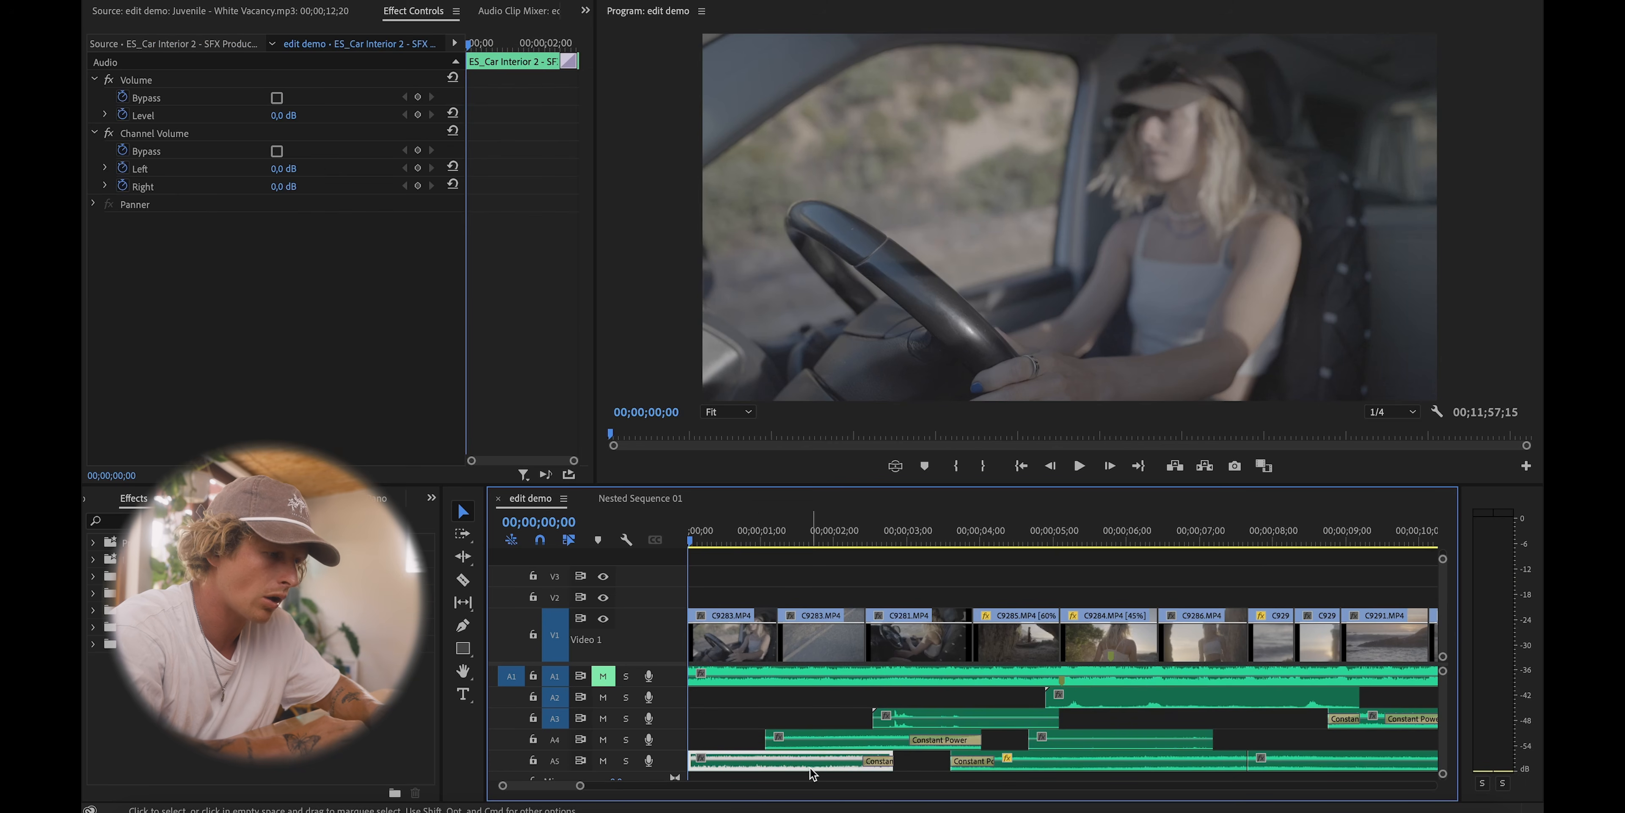
Step: Inspect the wind sound effect on A4 and play the Honda Accord car sound on A3 under C9281
click(824, 542)
click(852, 744)
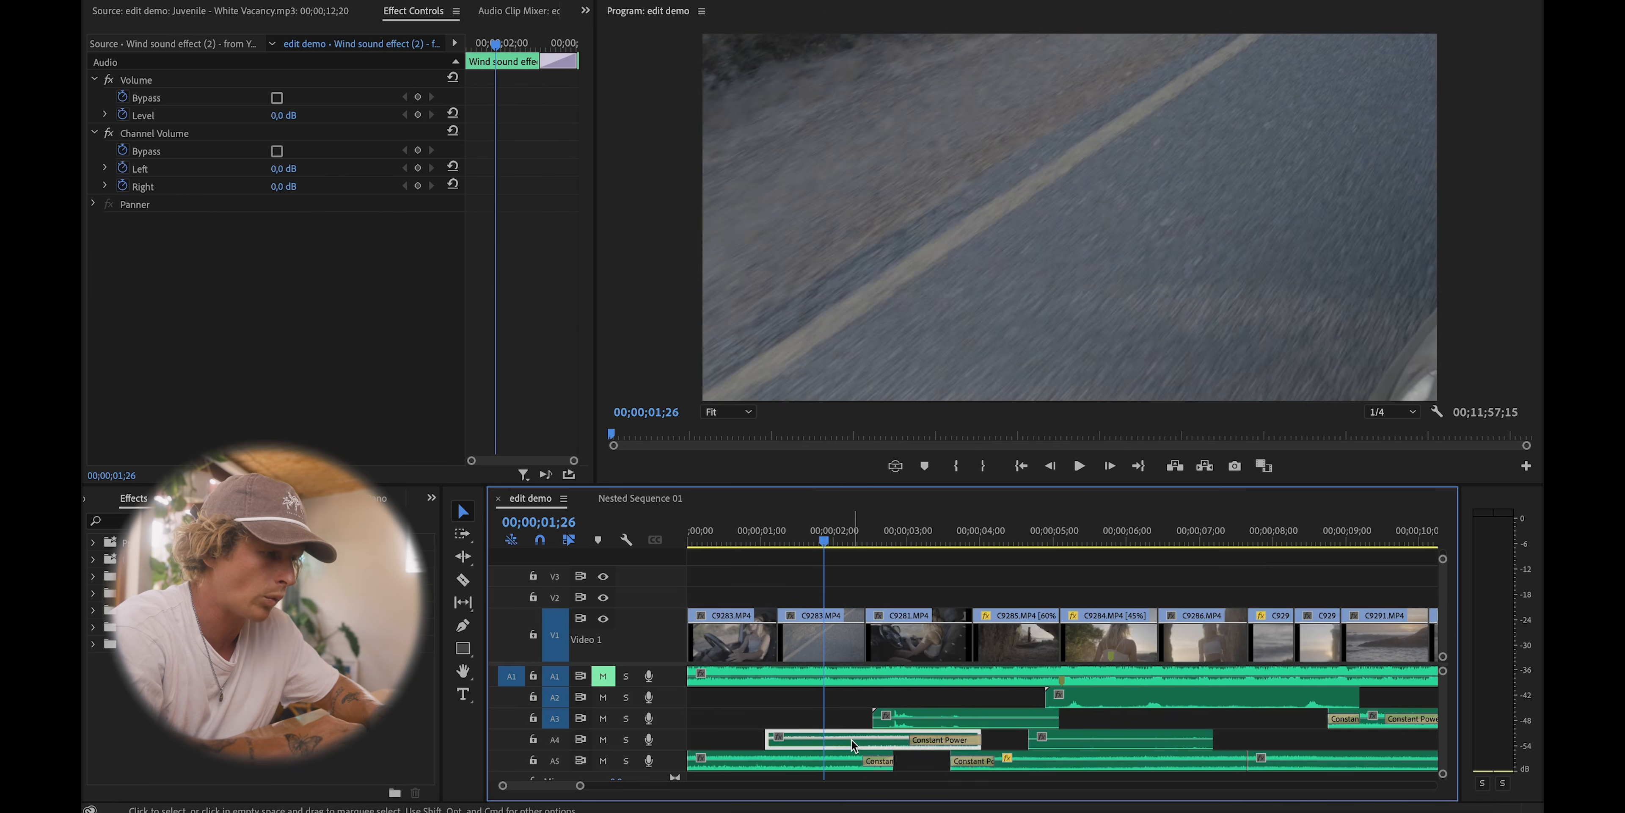
click(895, 527)
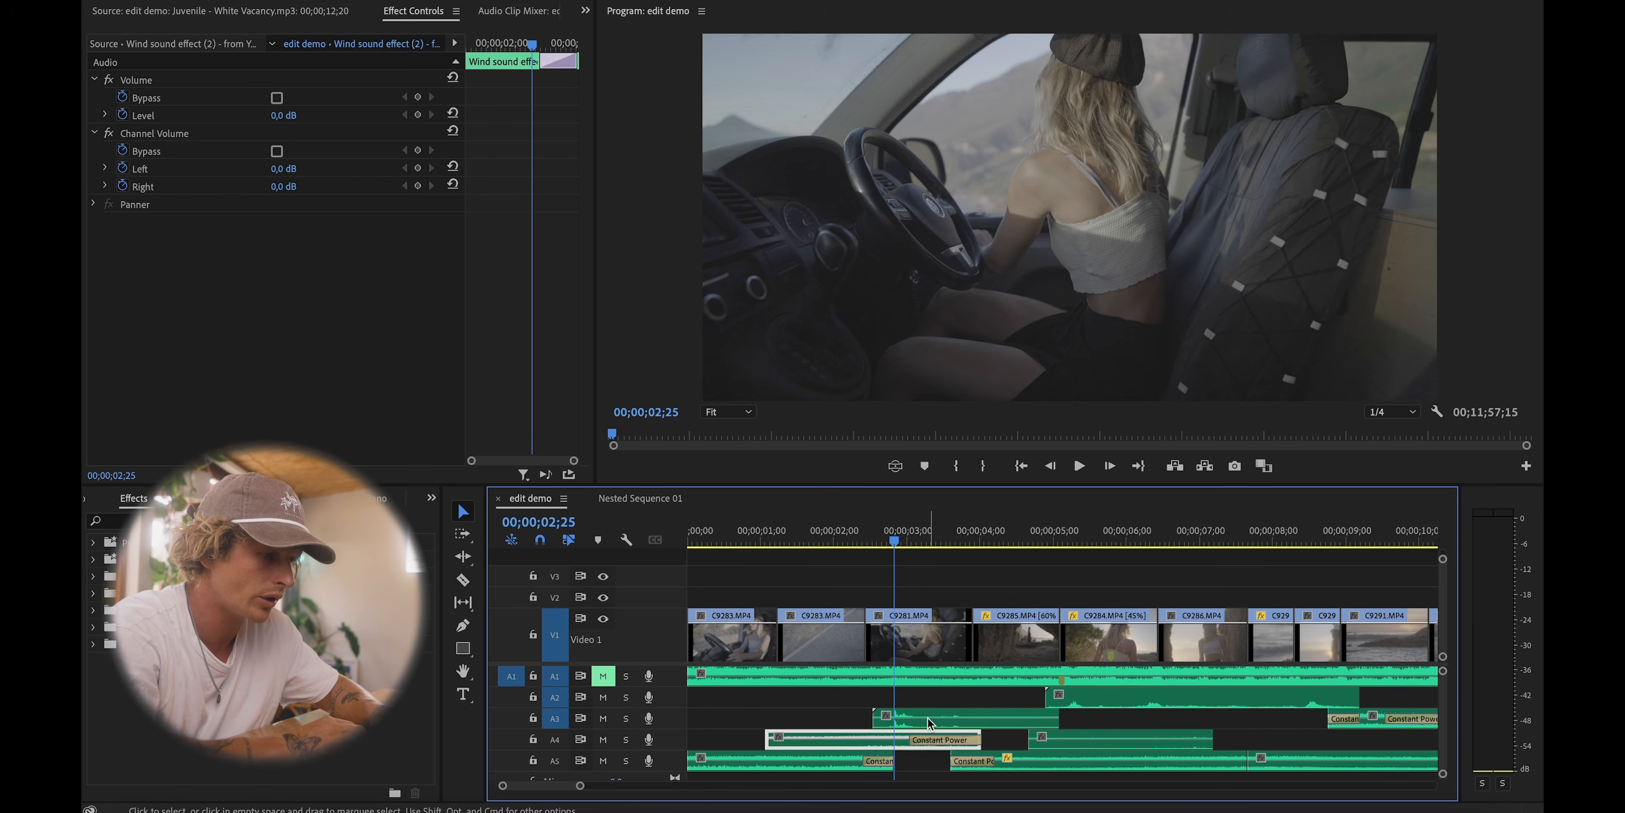
click(934, 722)
click(884, 525)
key(=)
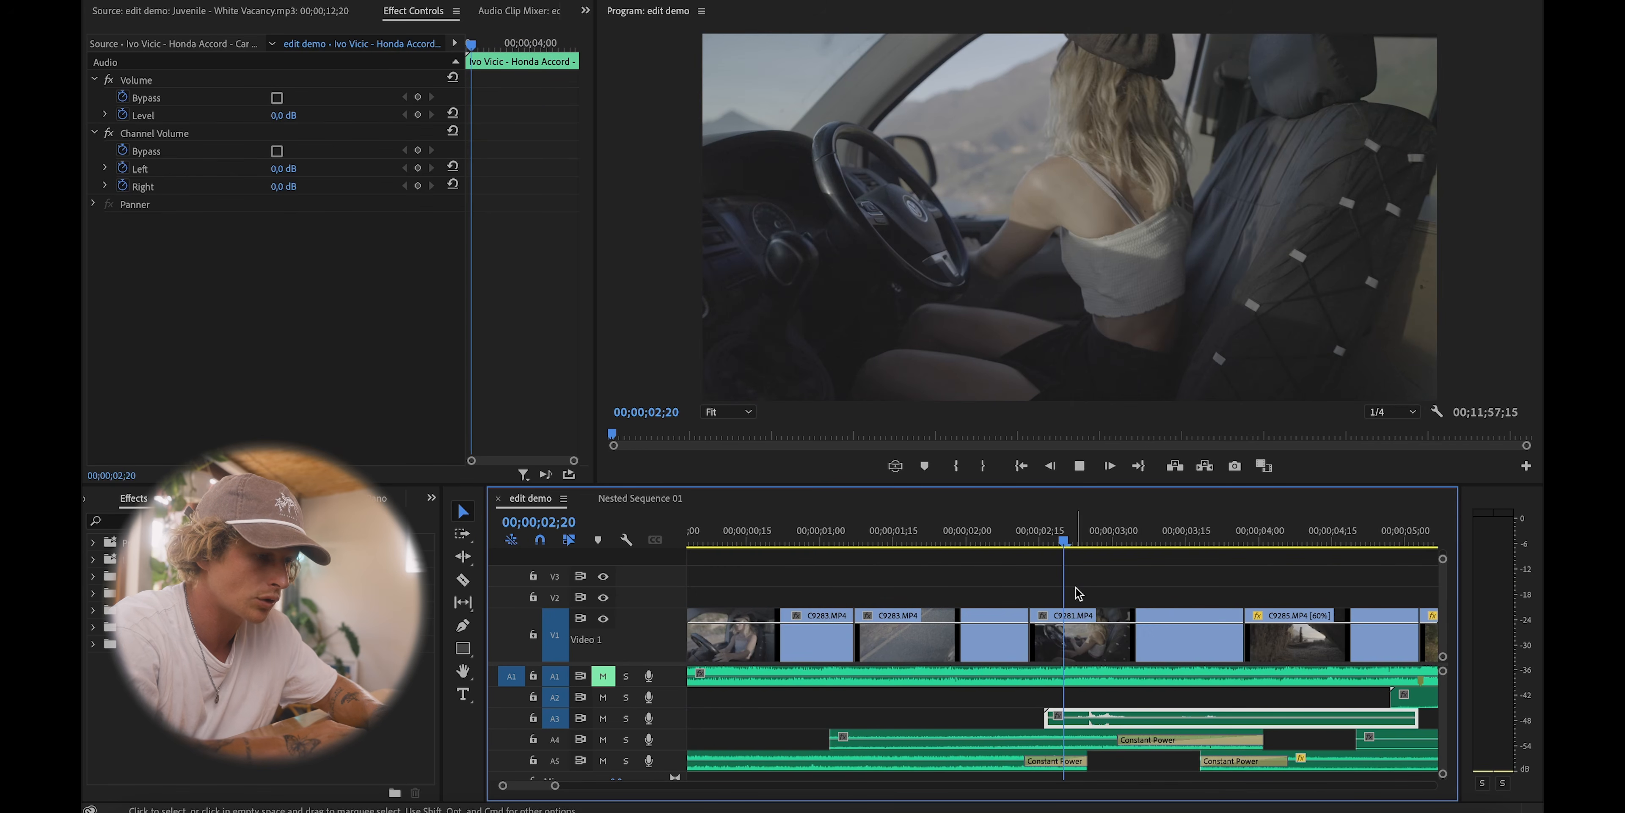
key(space)
key(minus)
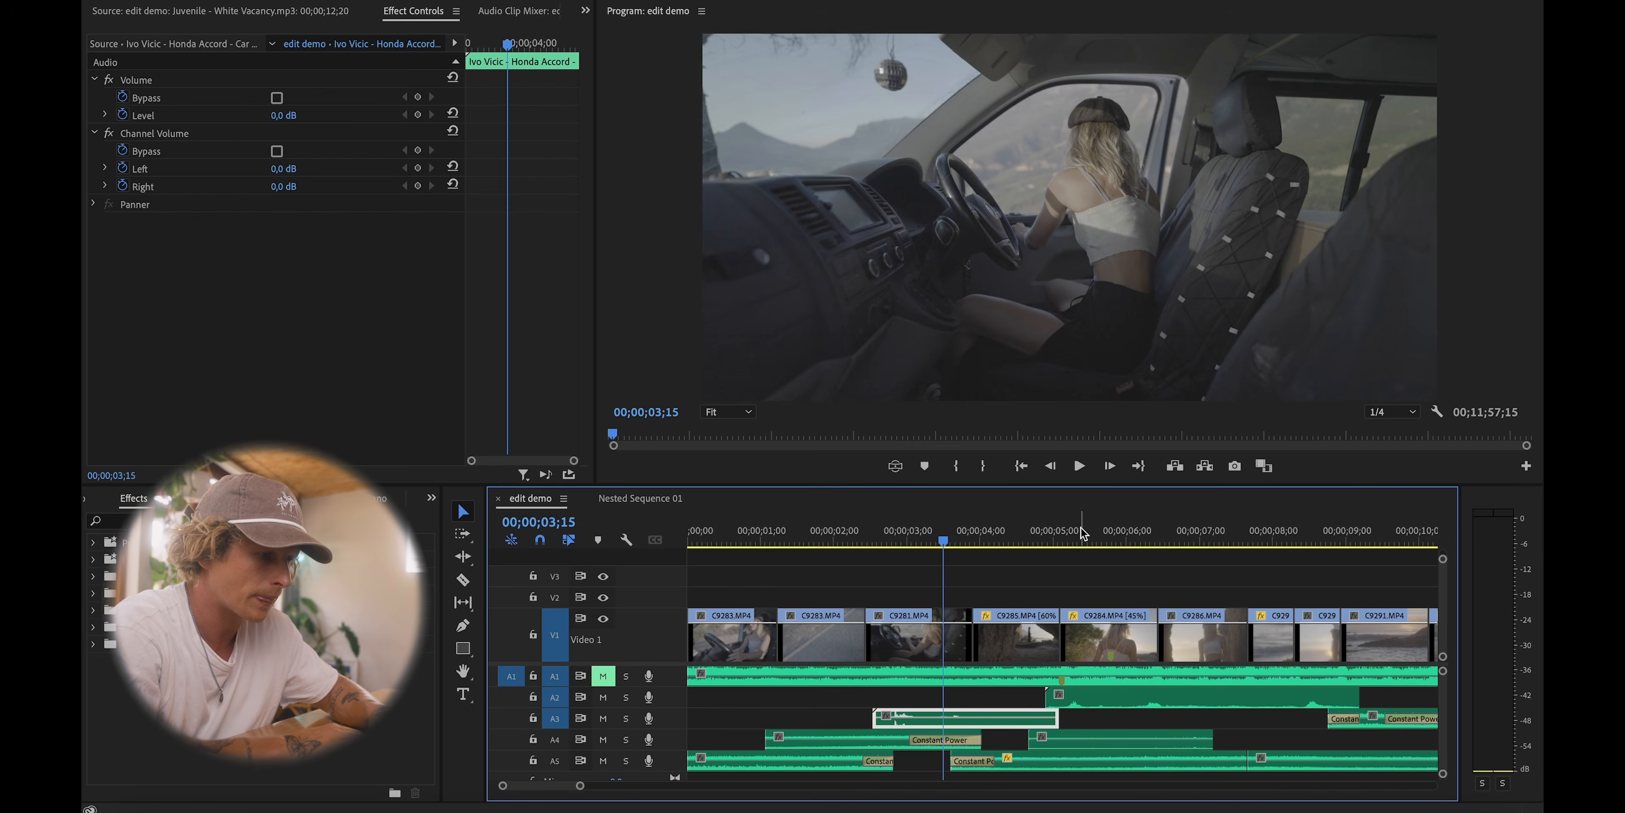
Step: Inspect the two ES_Water Ocean Surf 4 clips on A5, starting under the C9285 shot
click(1016, 533)
key(minus)
click(1046, 761)
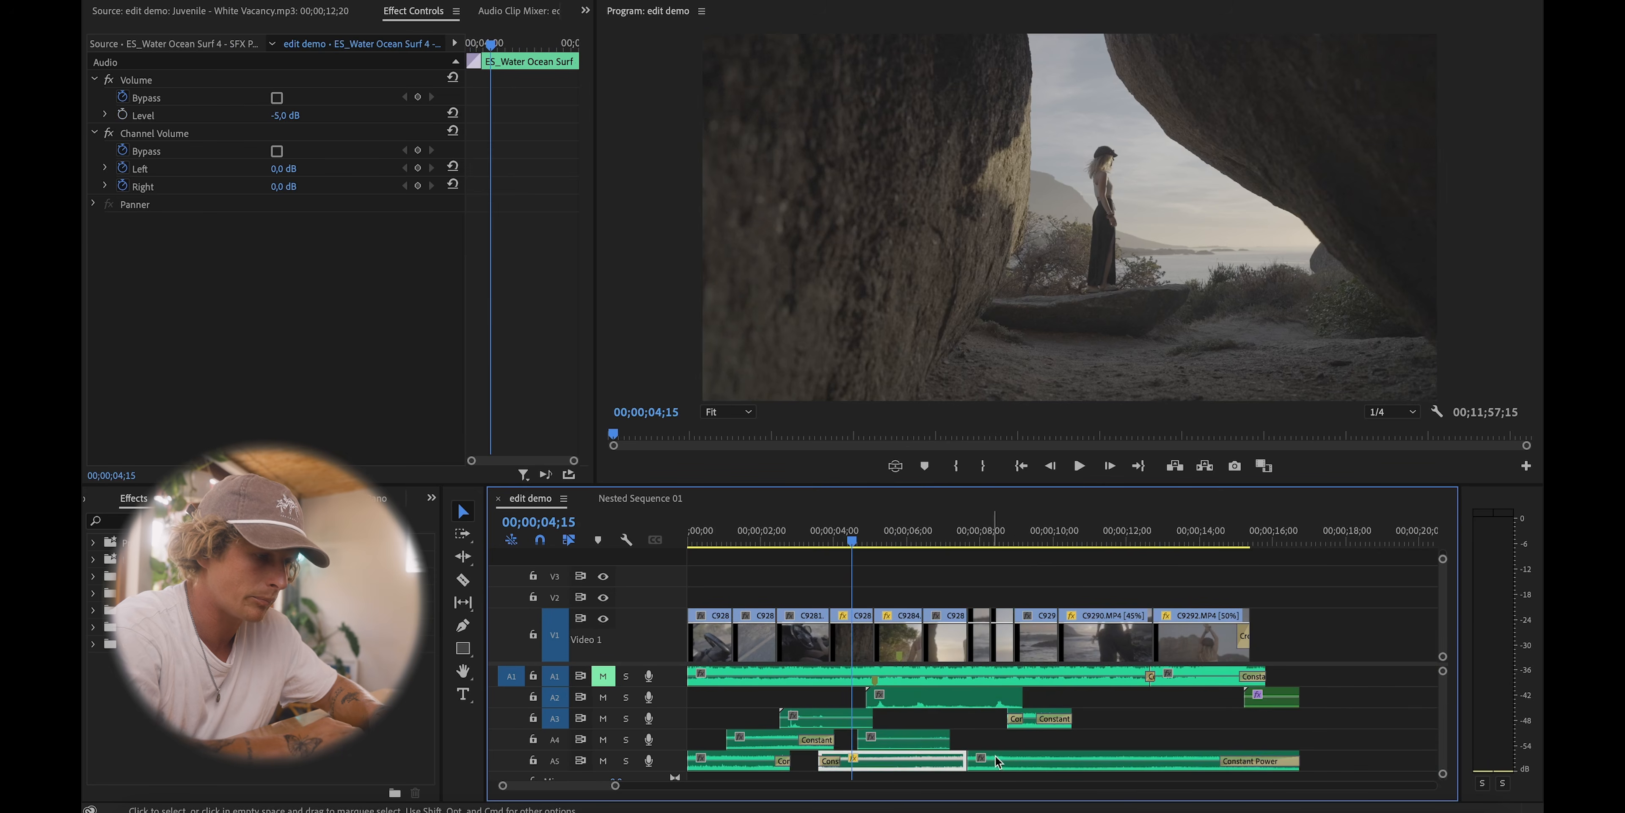
key(minus)
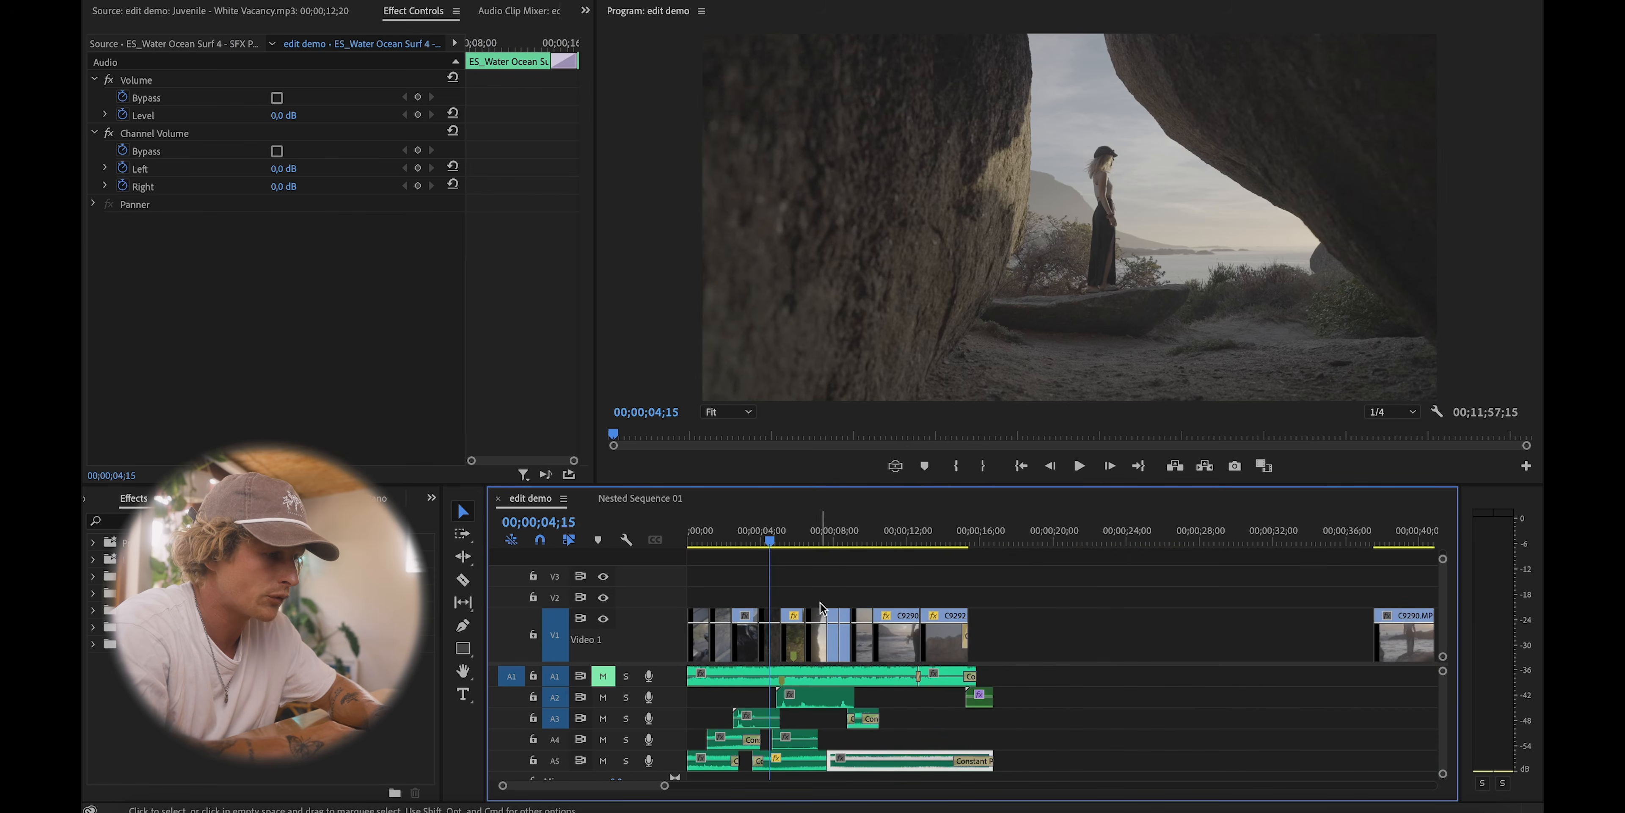
key(=)
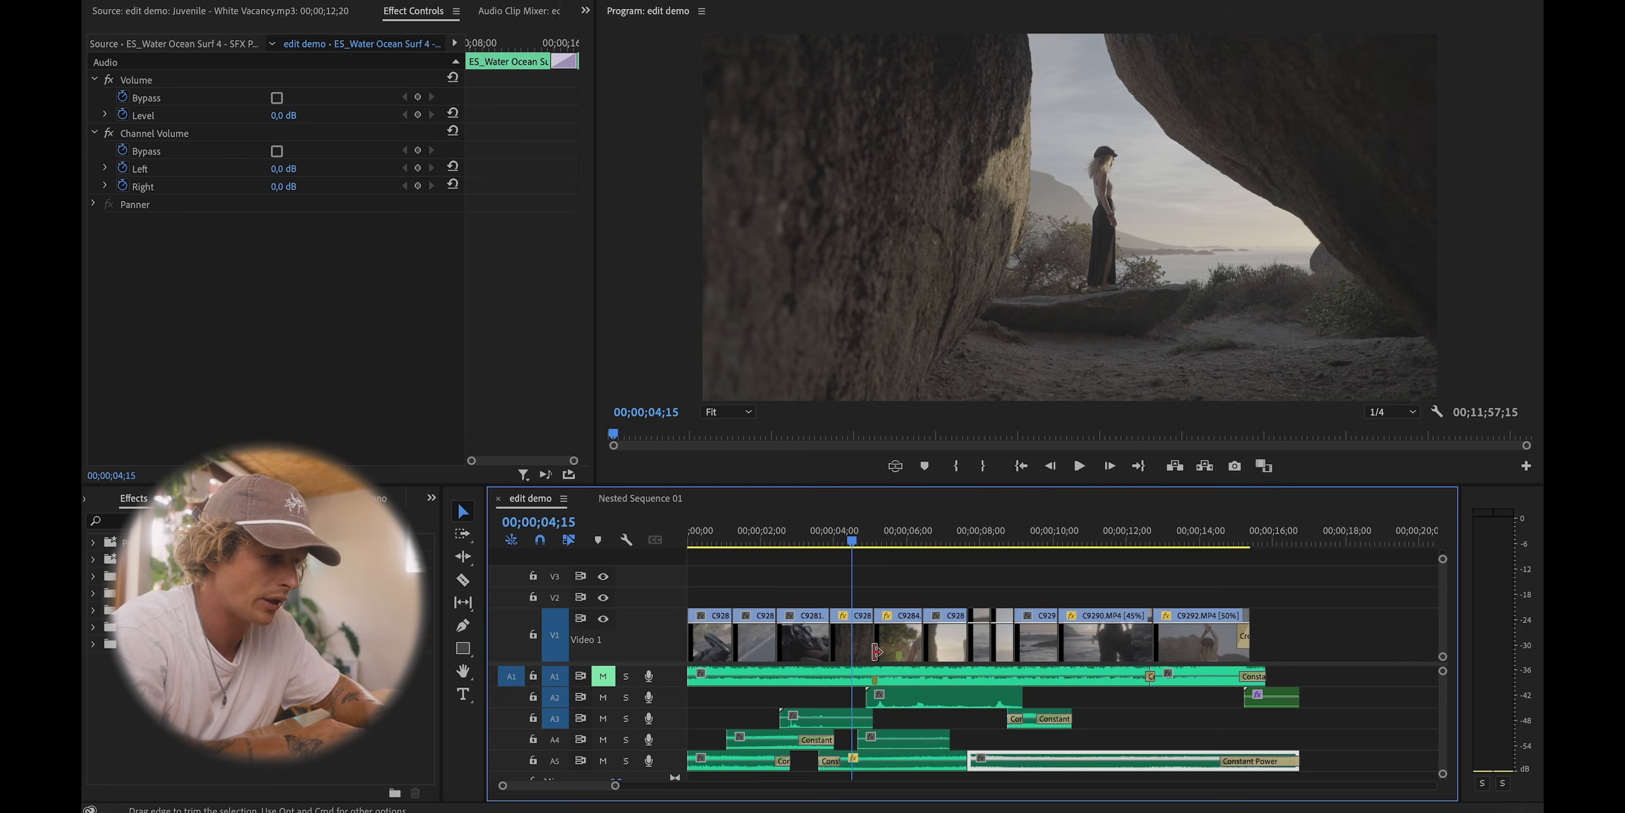
Step: Inspect the Cloth Movement 3 effect on A2 and the Ocean Waves Crash 2 clip on A3 under C9291
click(946, 691)
click(1035, 721)
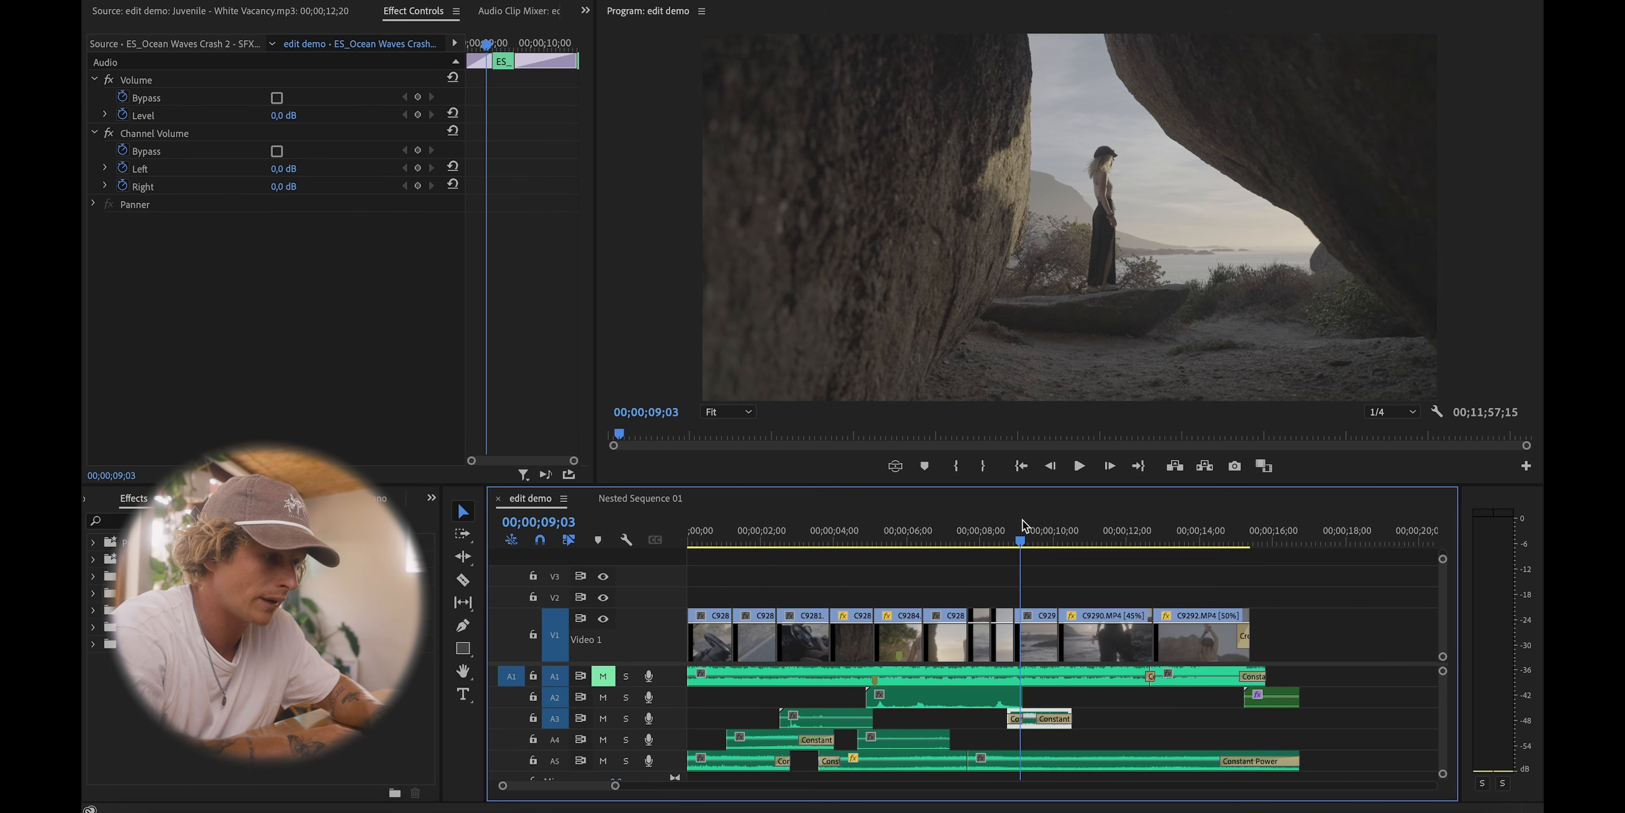
key(=)
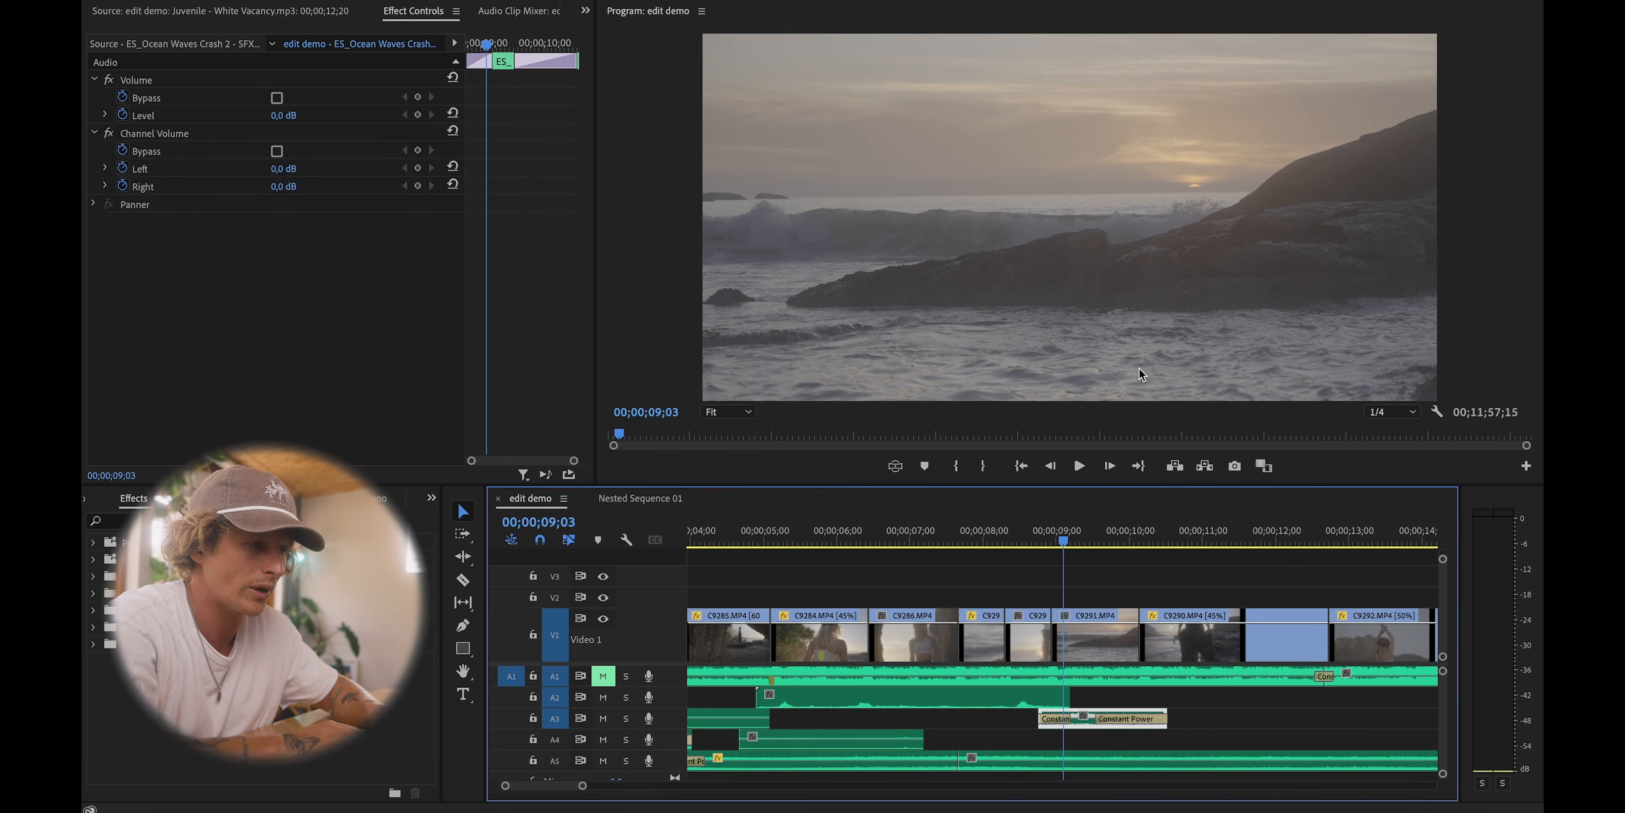
Step: Scrub through the closing shots to C9292 and return to the C9284 shot to view the whole sequence
key(minus)
drag(1080, 519, 1221, 535)
key(minus)
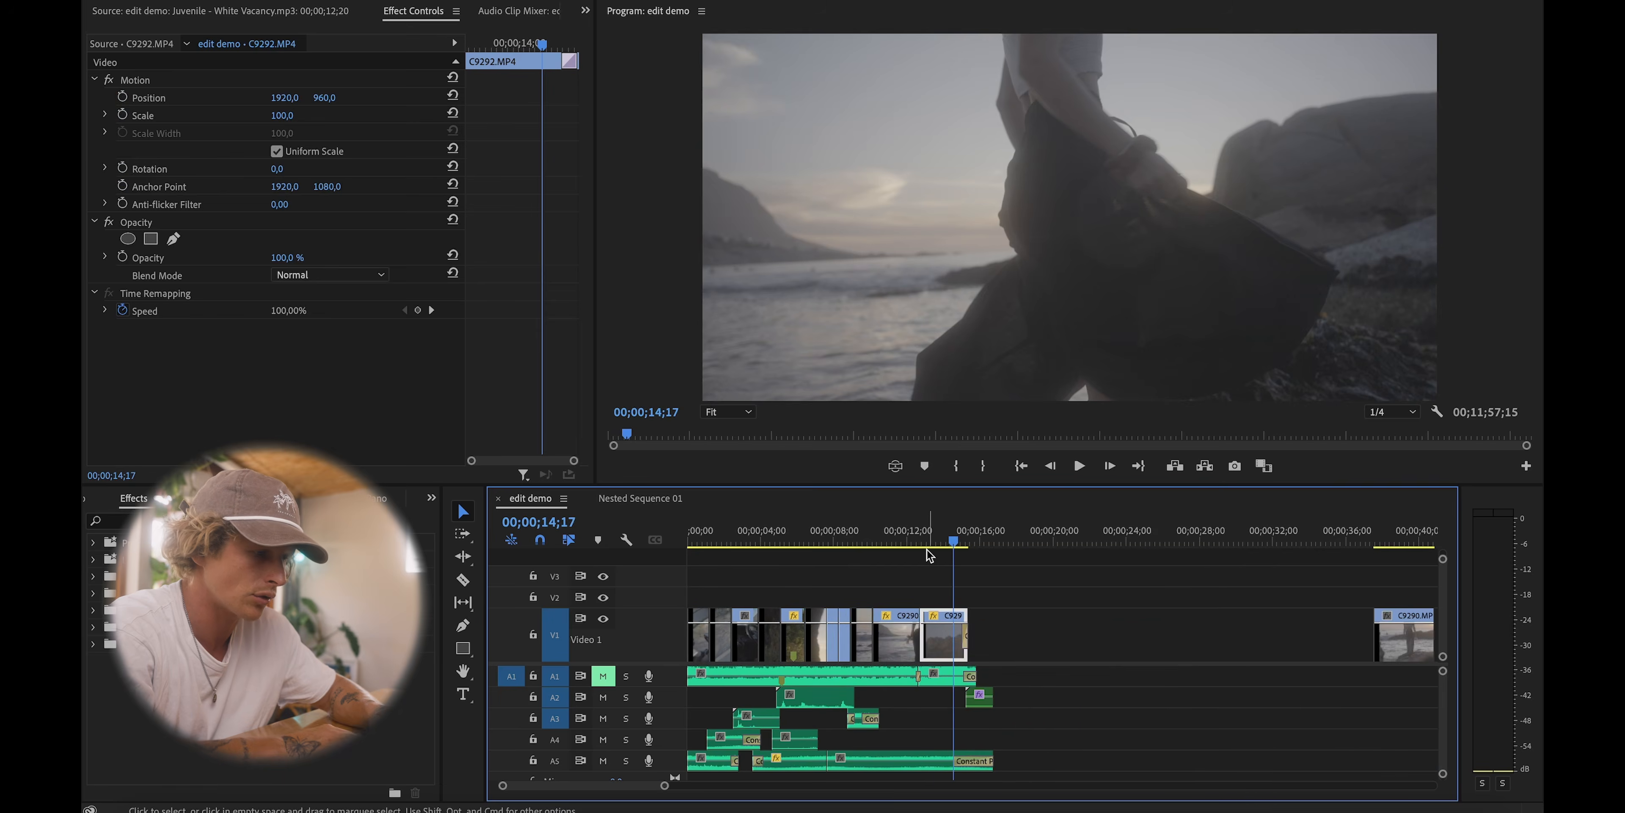
click(724, 527)
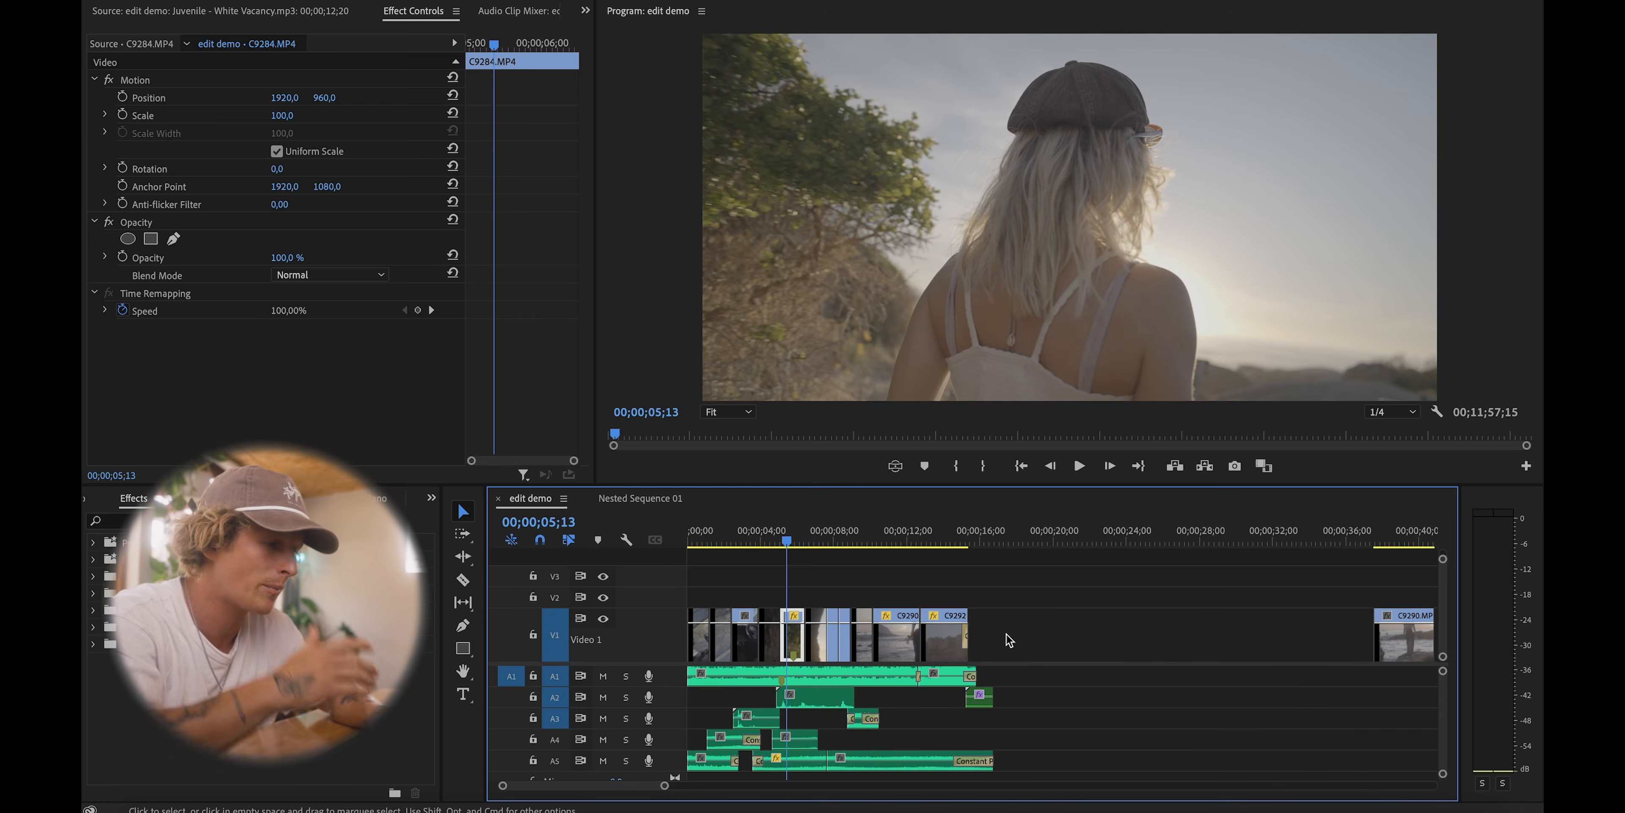
key(minus)
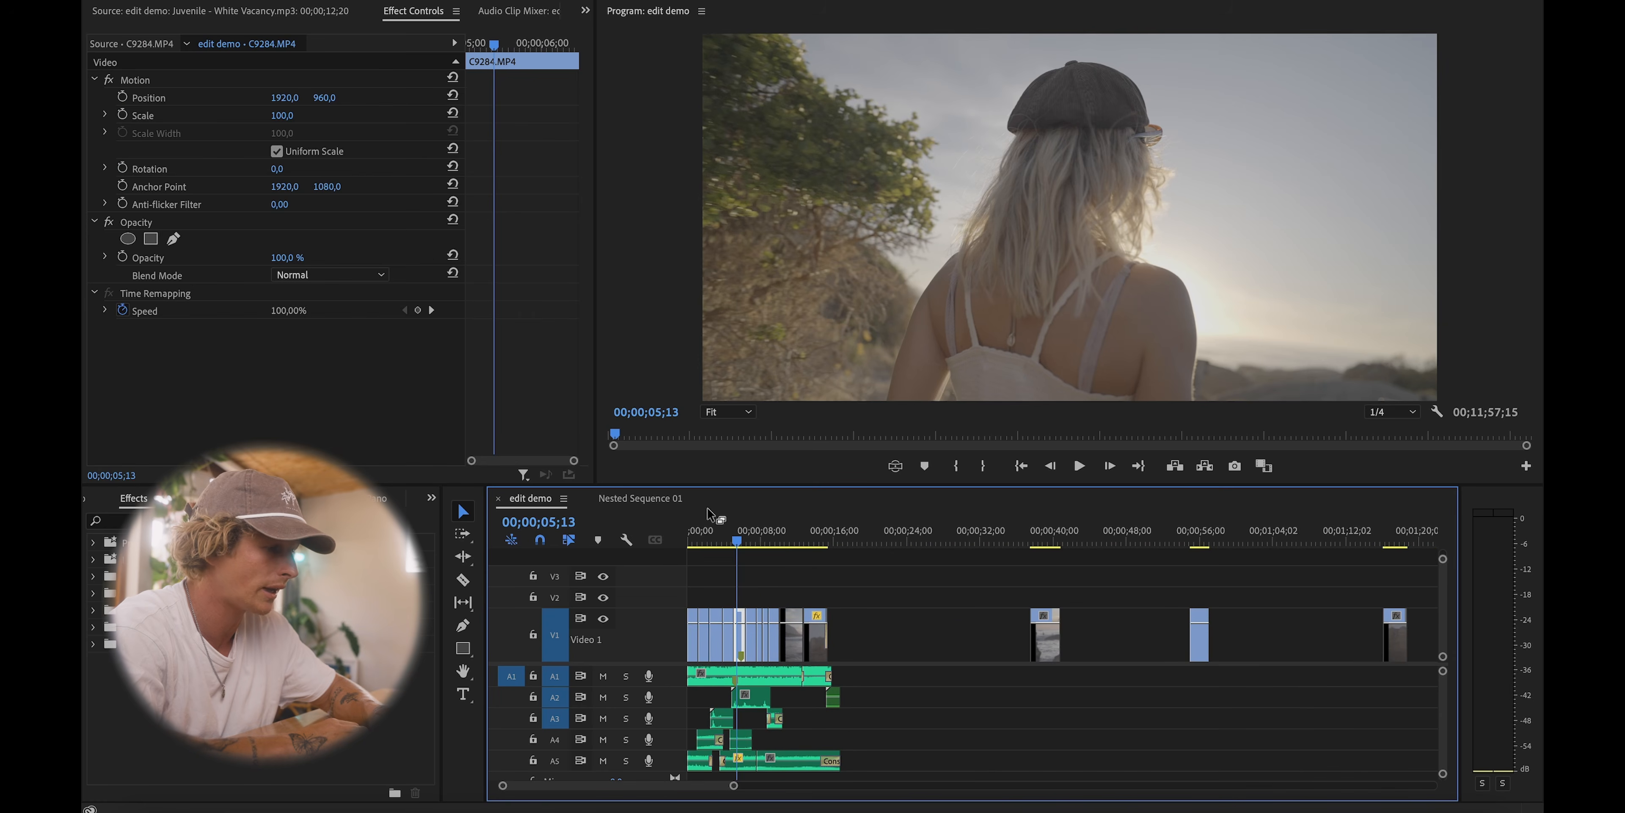
Step: Close the Nested Sequence 01 timeline and return to the start of the edit demo sequence
click(642, 499)
click(587, 502)
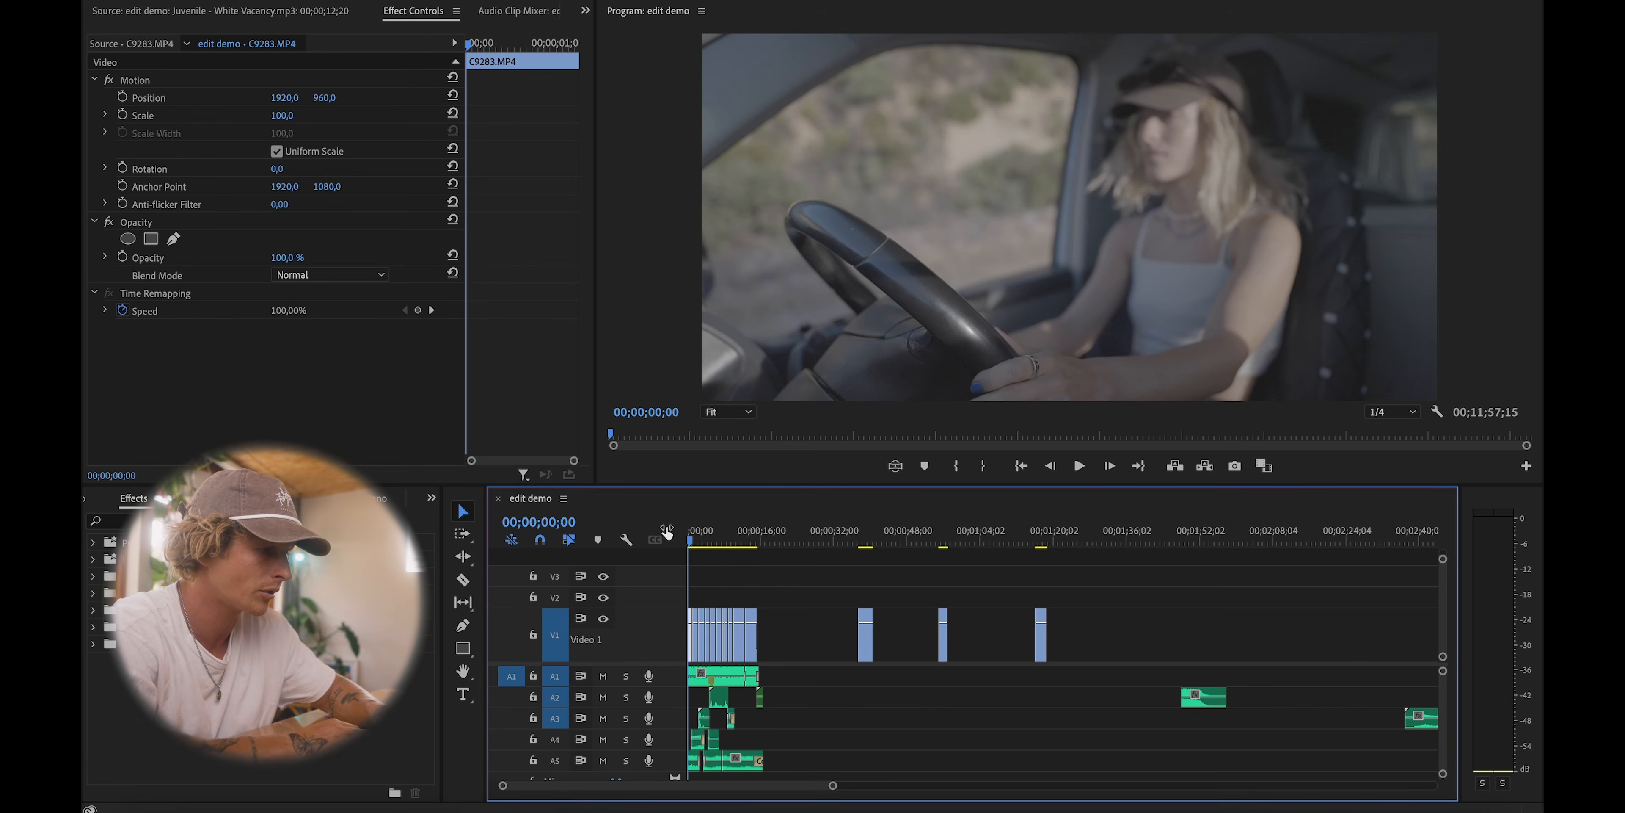
key(equal)
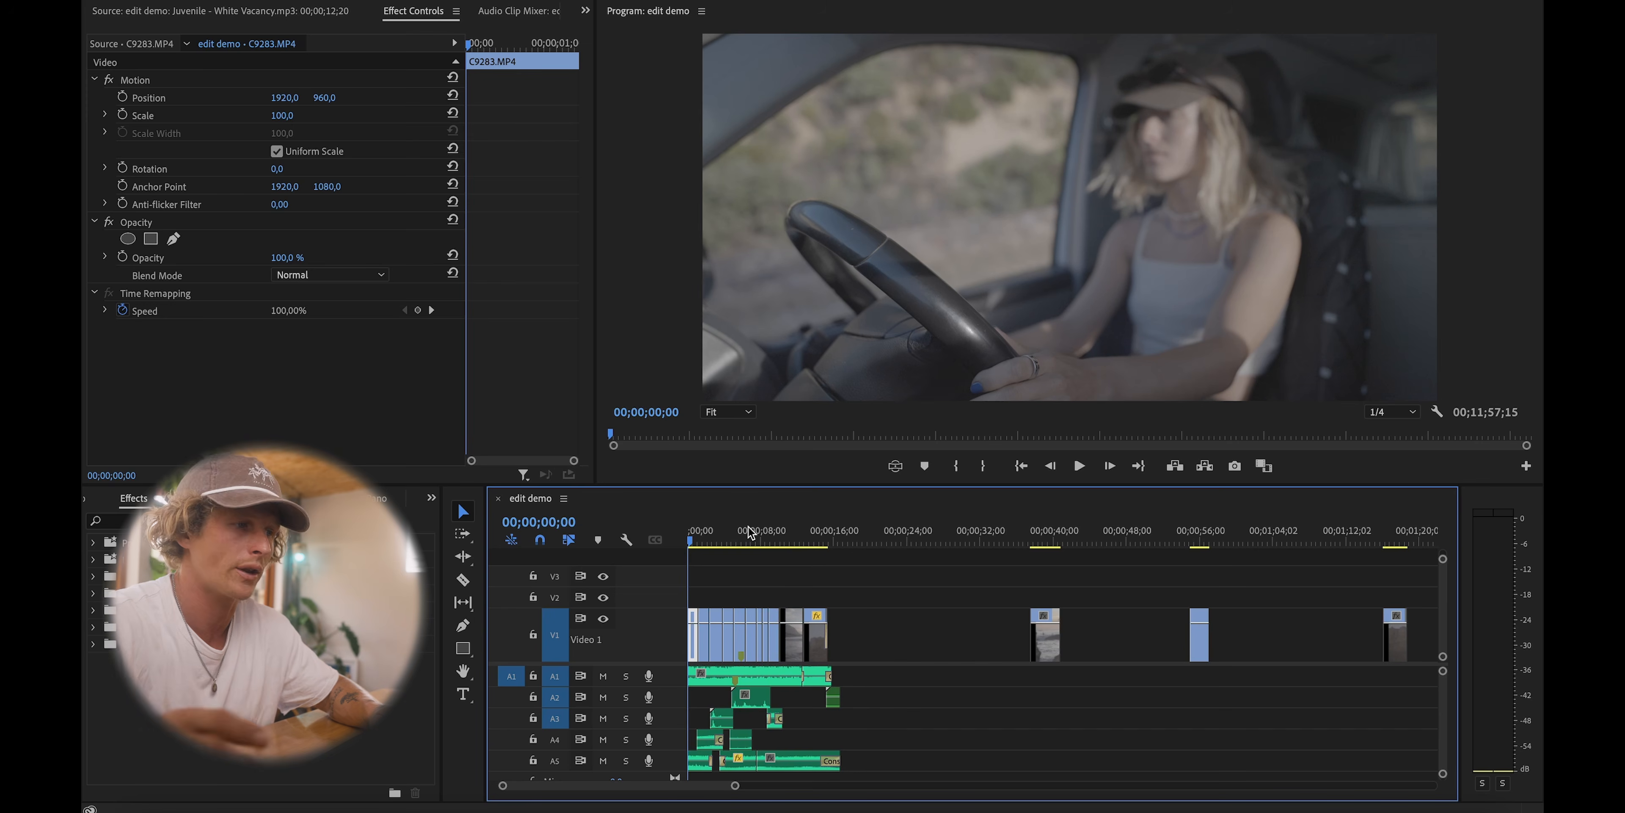
key(equal)
key(equal)
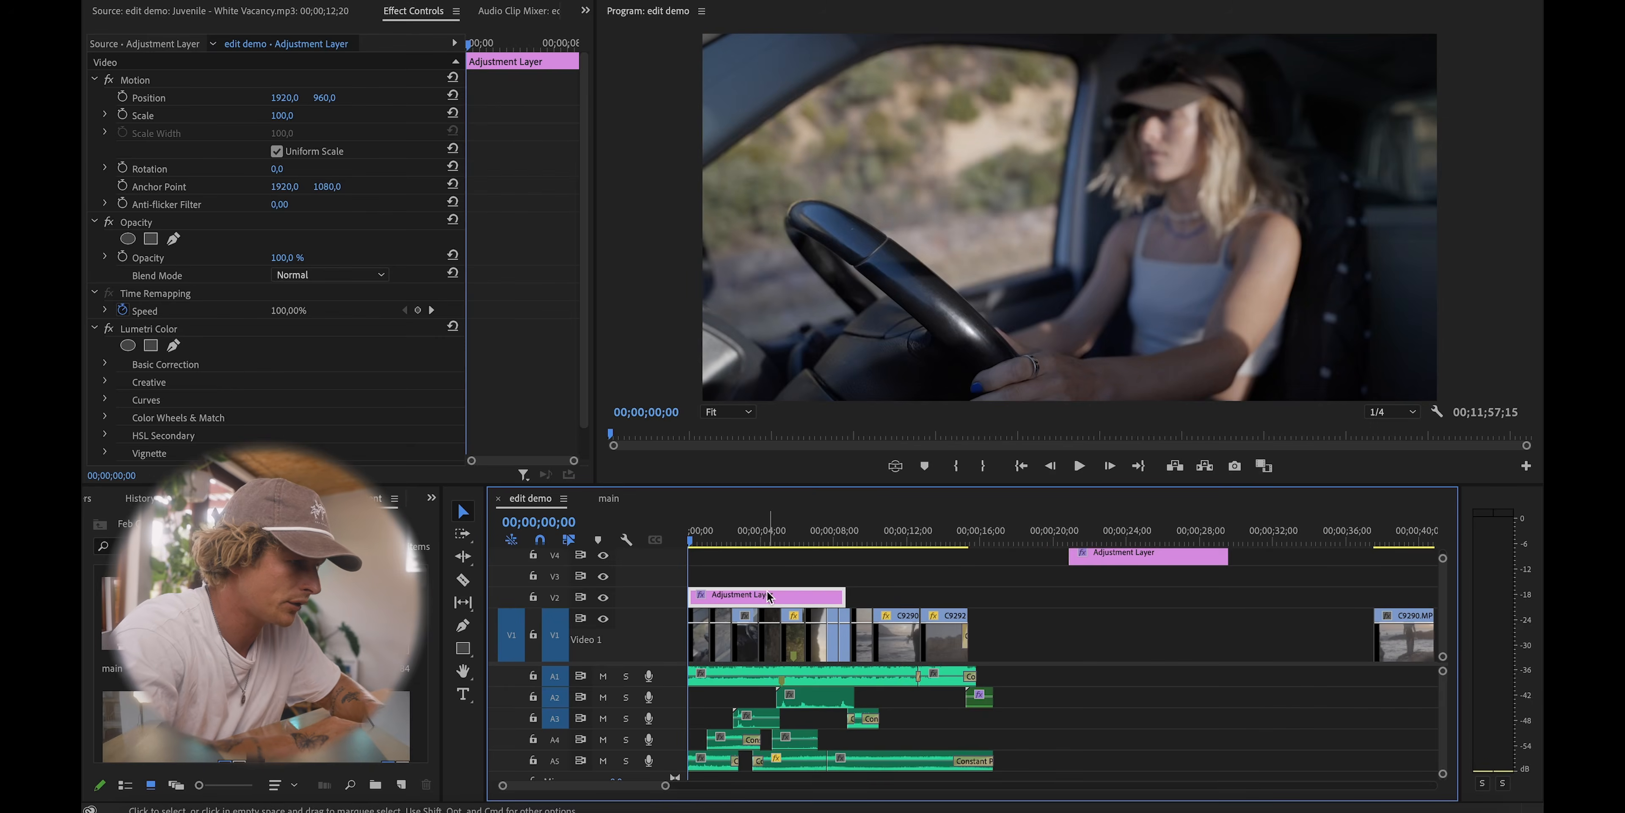
Step: Scrub from the opening C9283 shot to C9284 to check the V2 adjustment layer's color grade
key(equal)
click(711, 541)
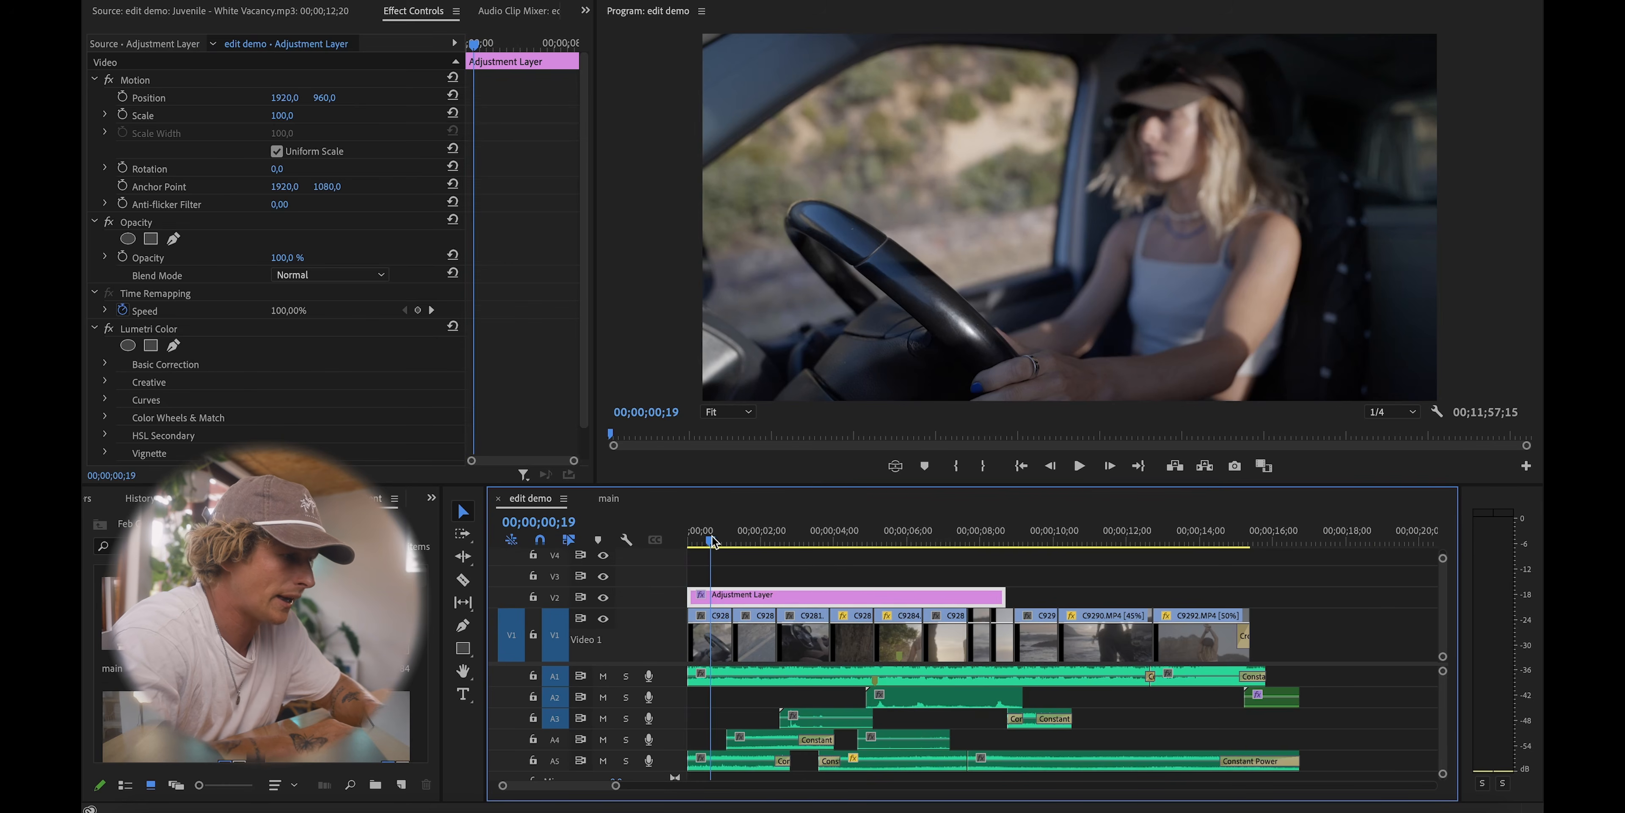
drag(712, 541, 891, 536)
key(minus)
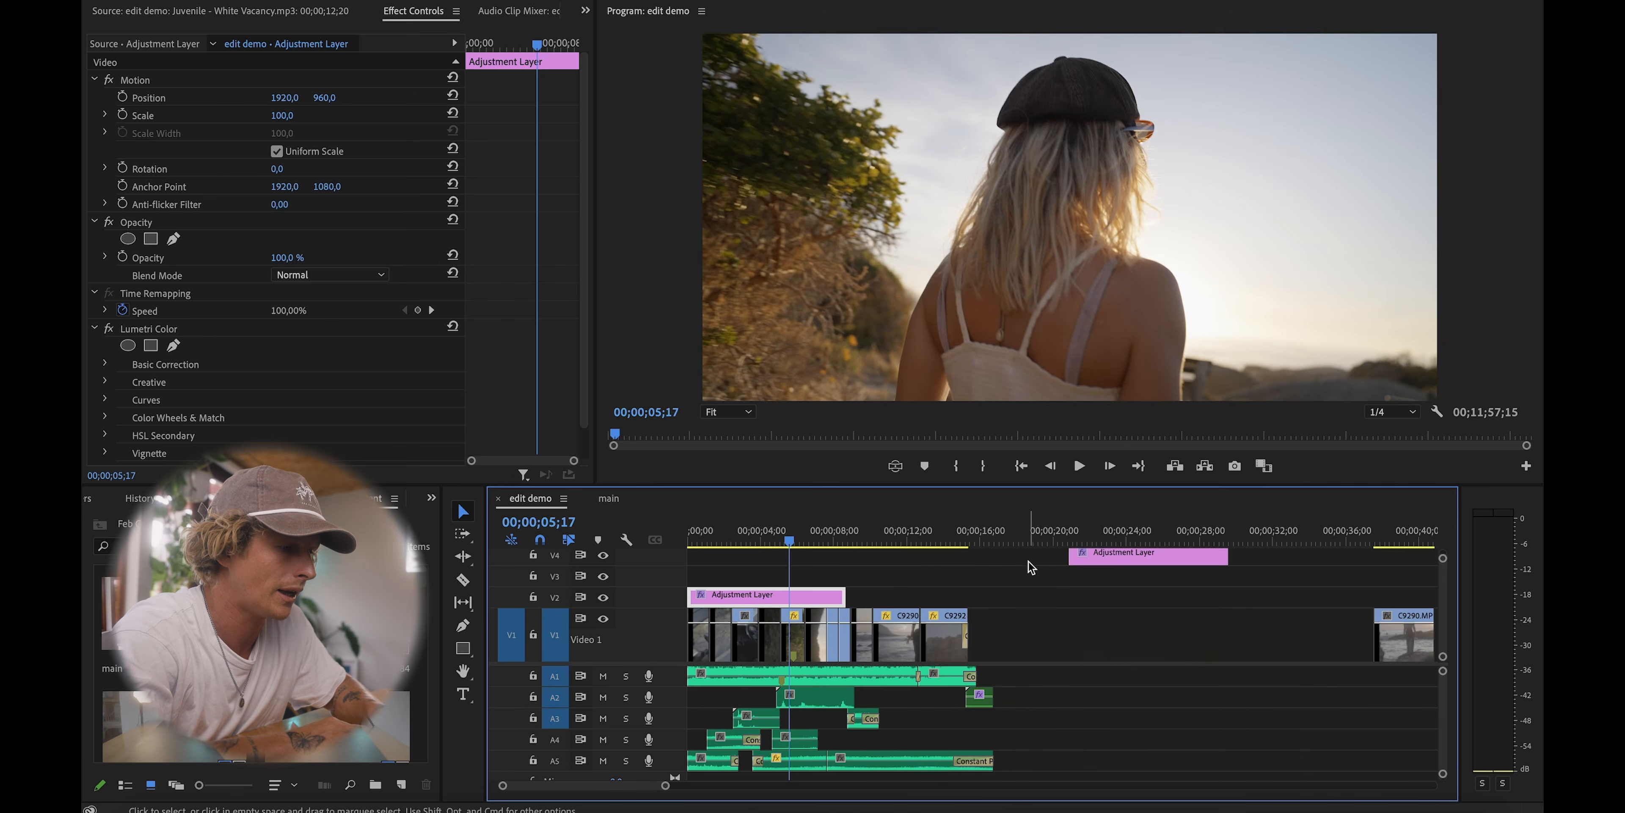
Step: Toggle the visibility of V2 to compare the C9284 shot with and without the adjustment layer
click(604, 598)
click(603, 598)
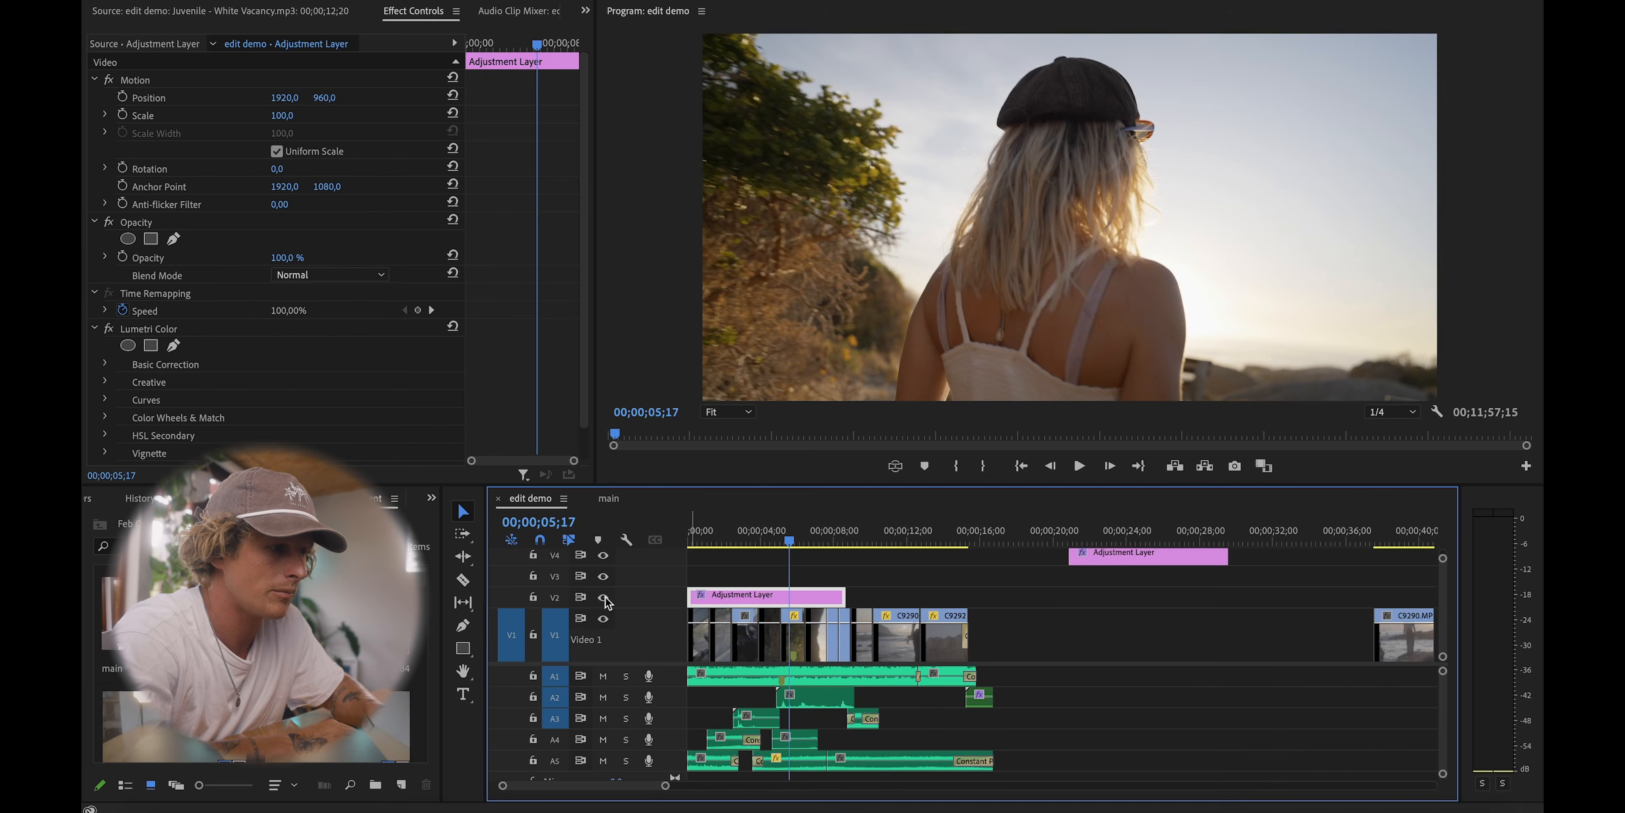
click(604, 598)
Step: Move the V4 adjustment layer onto V3 at the sequence start and extend both adjustment layers to the end of C9292
key(minus)
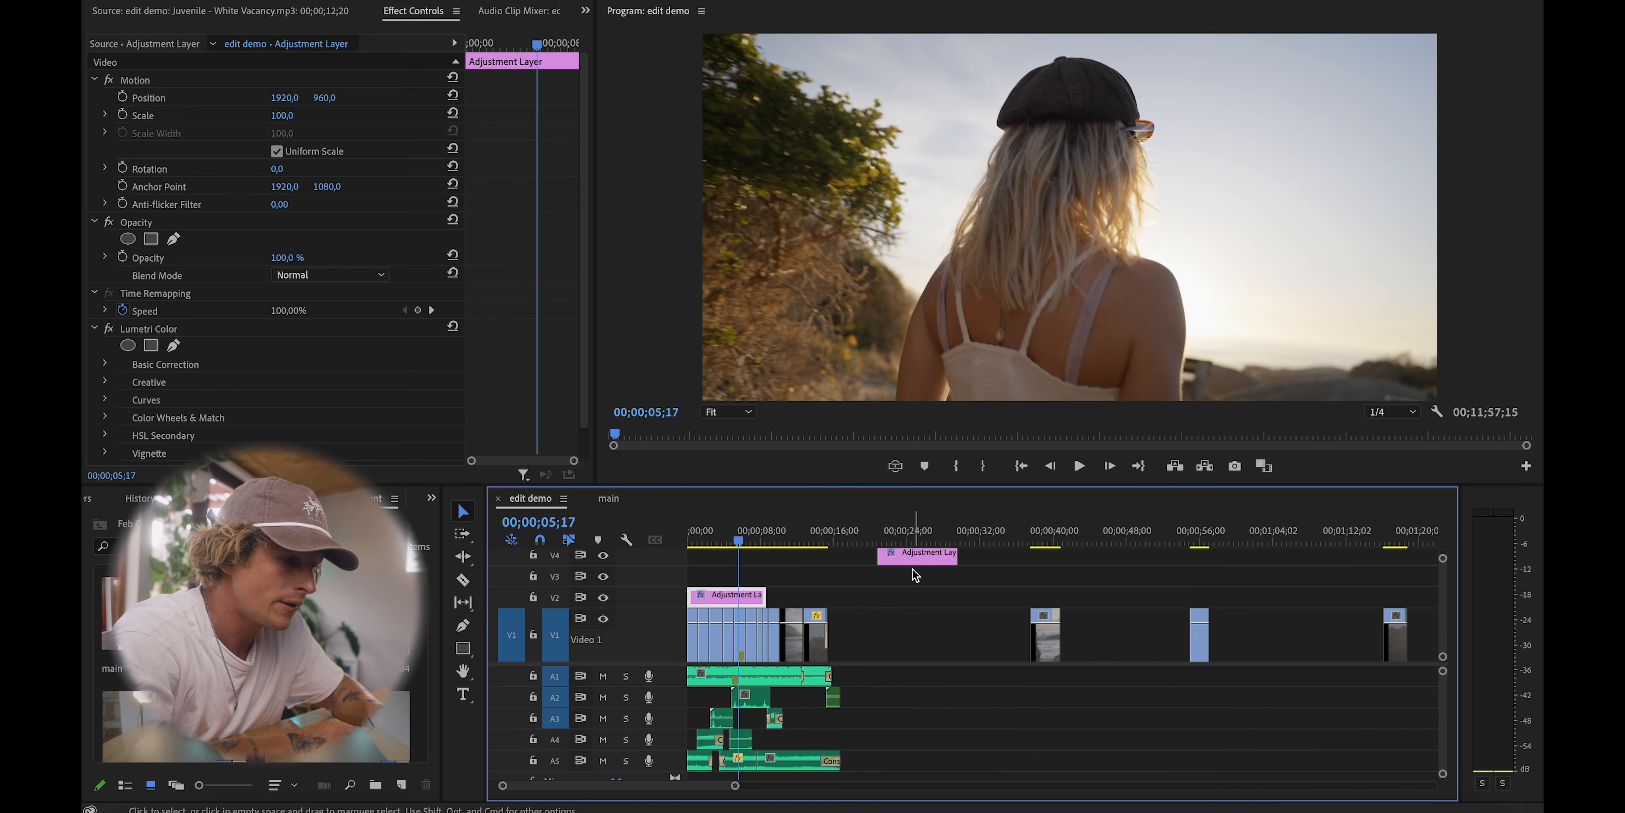
drag(921, 555, 728, 534)
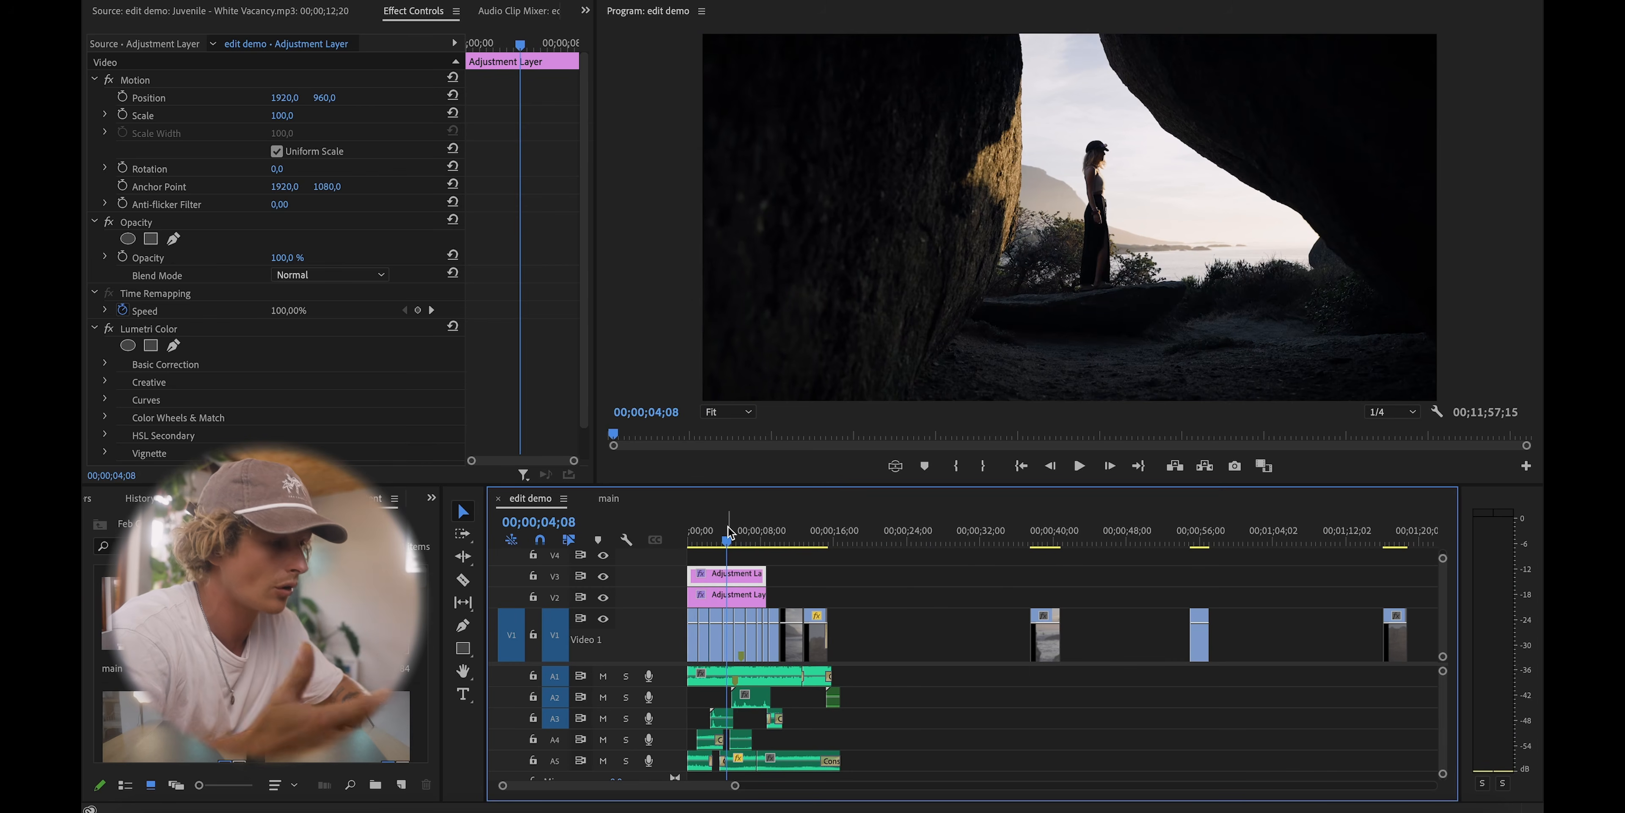
key(equal)
drag(886, 599, 968, 596)
click(811, 532)
key(minus)
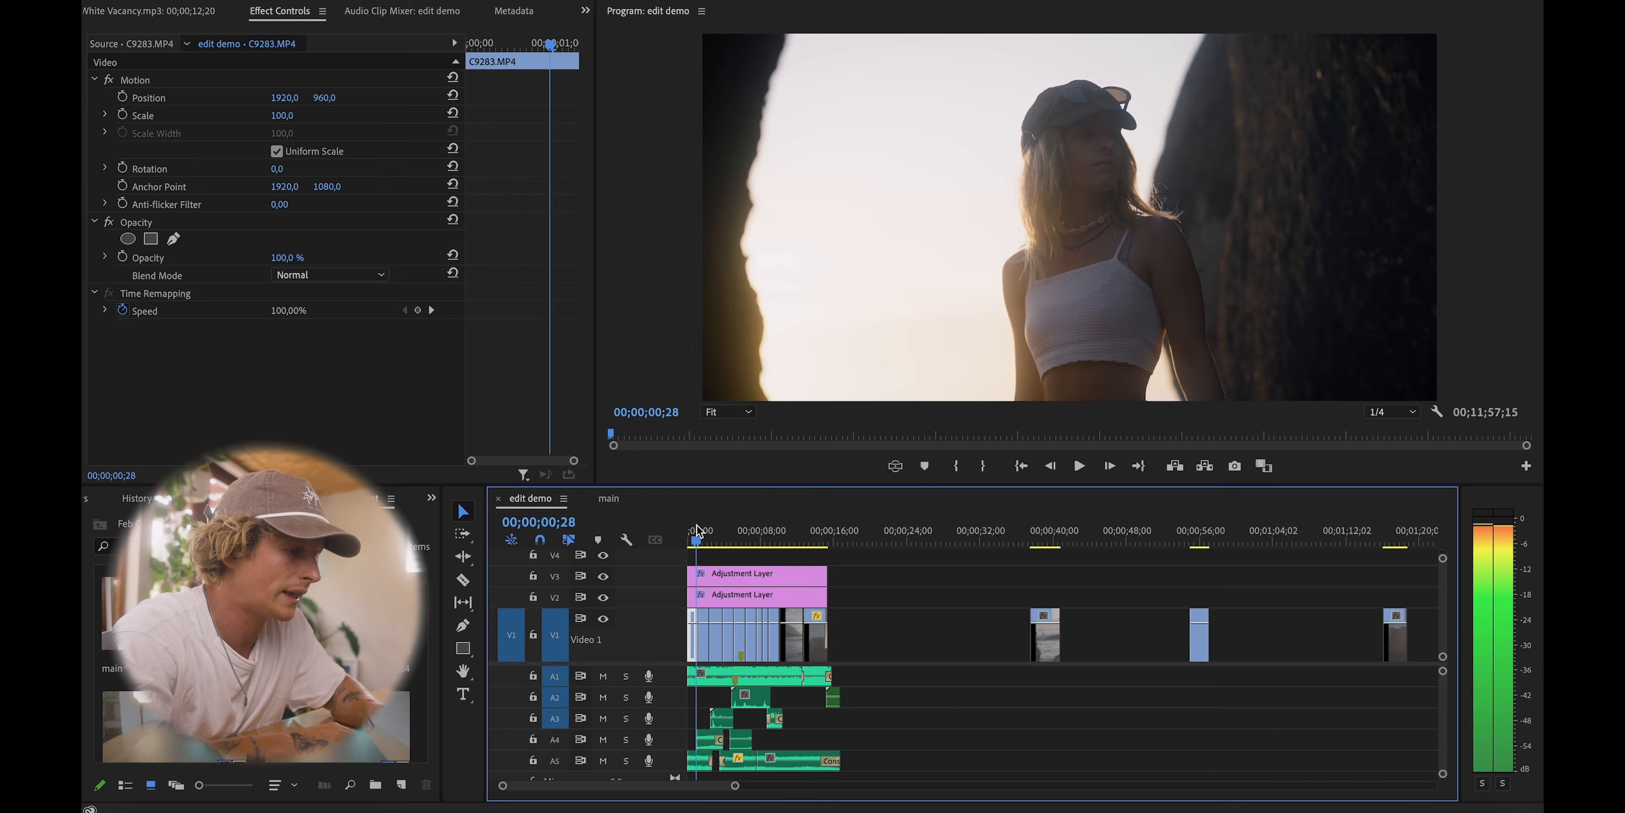
Step: Scrub through the graded sequence from the opening C9283 shot to the C9290 shot
key(Home)
key(equal)
key(equal)
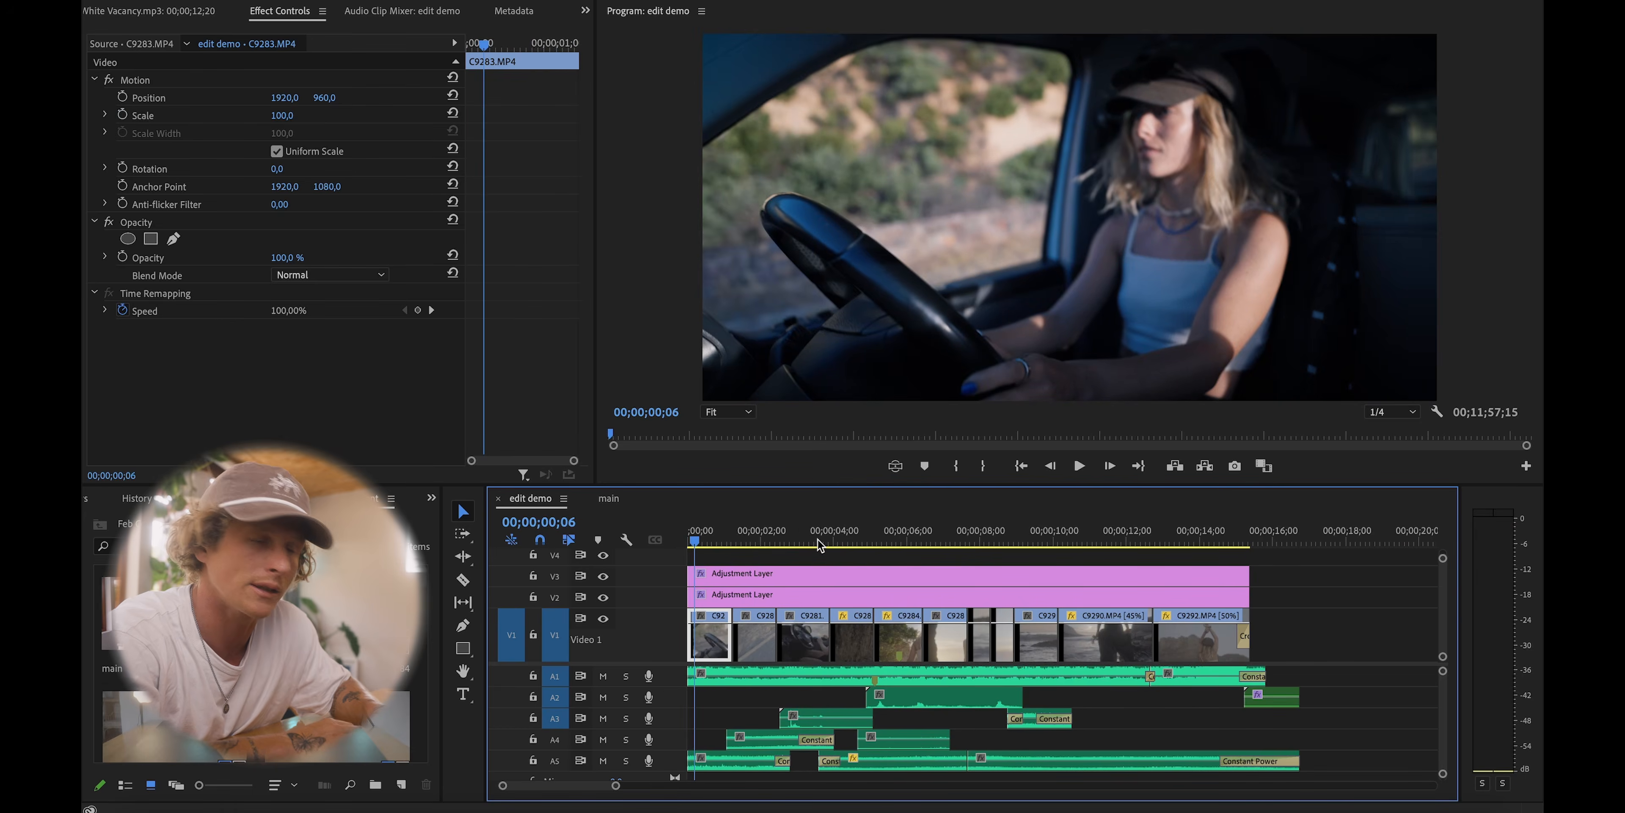
drag(751, 535, 787, 533)
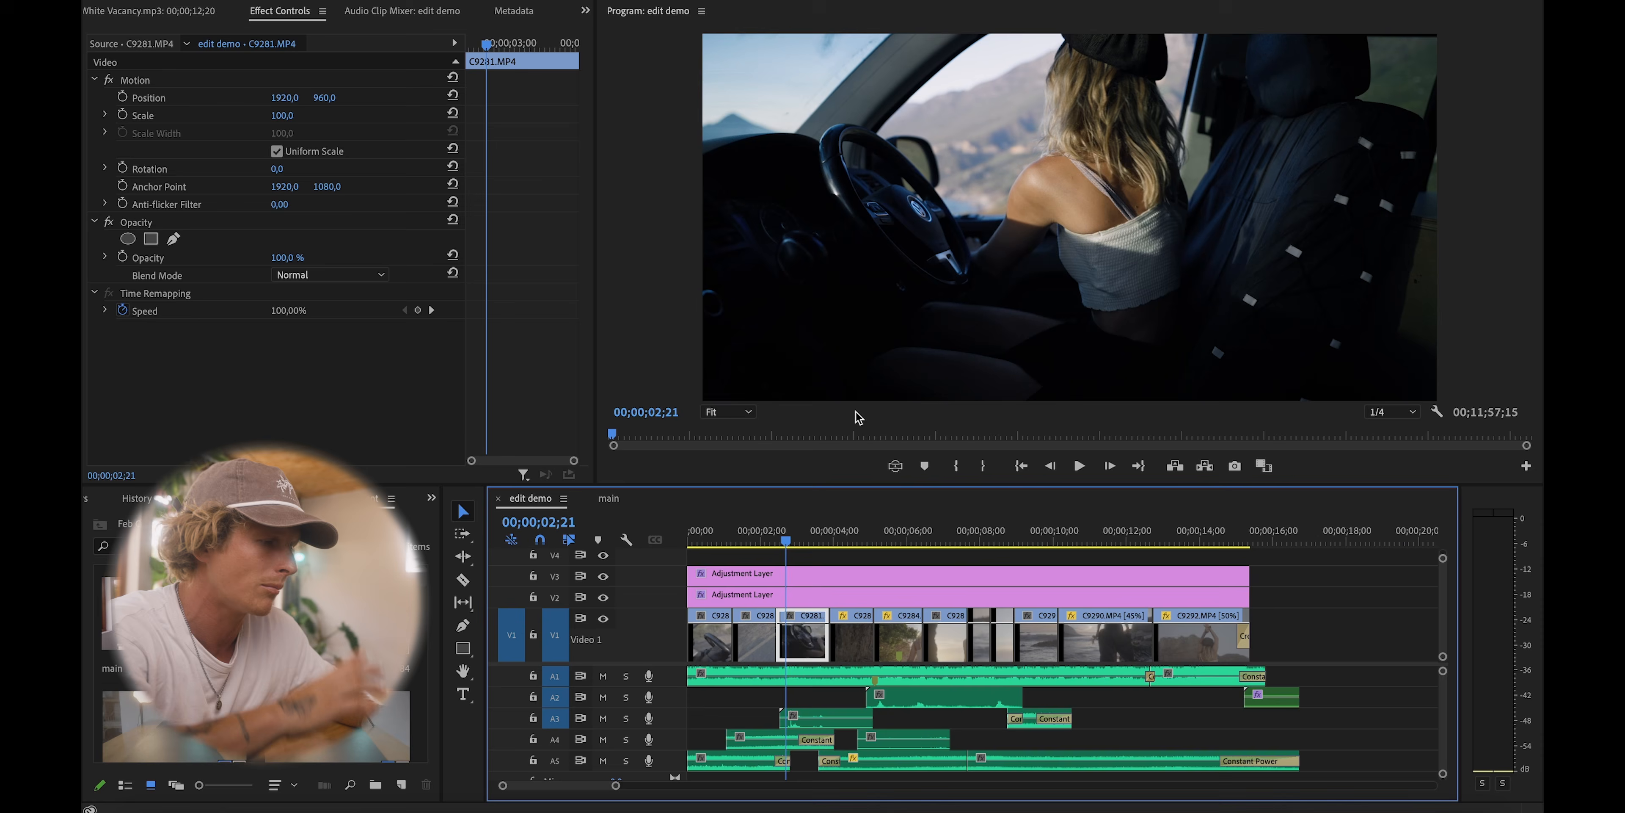
drag(850, 541, 1092, 529)
click(1161, 527)
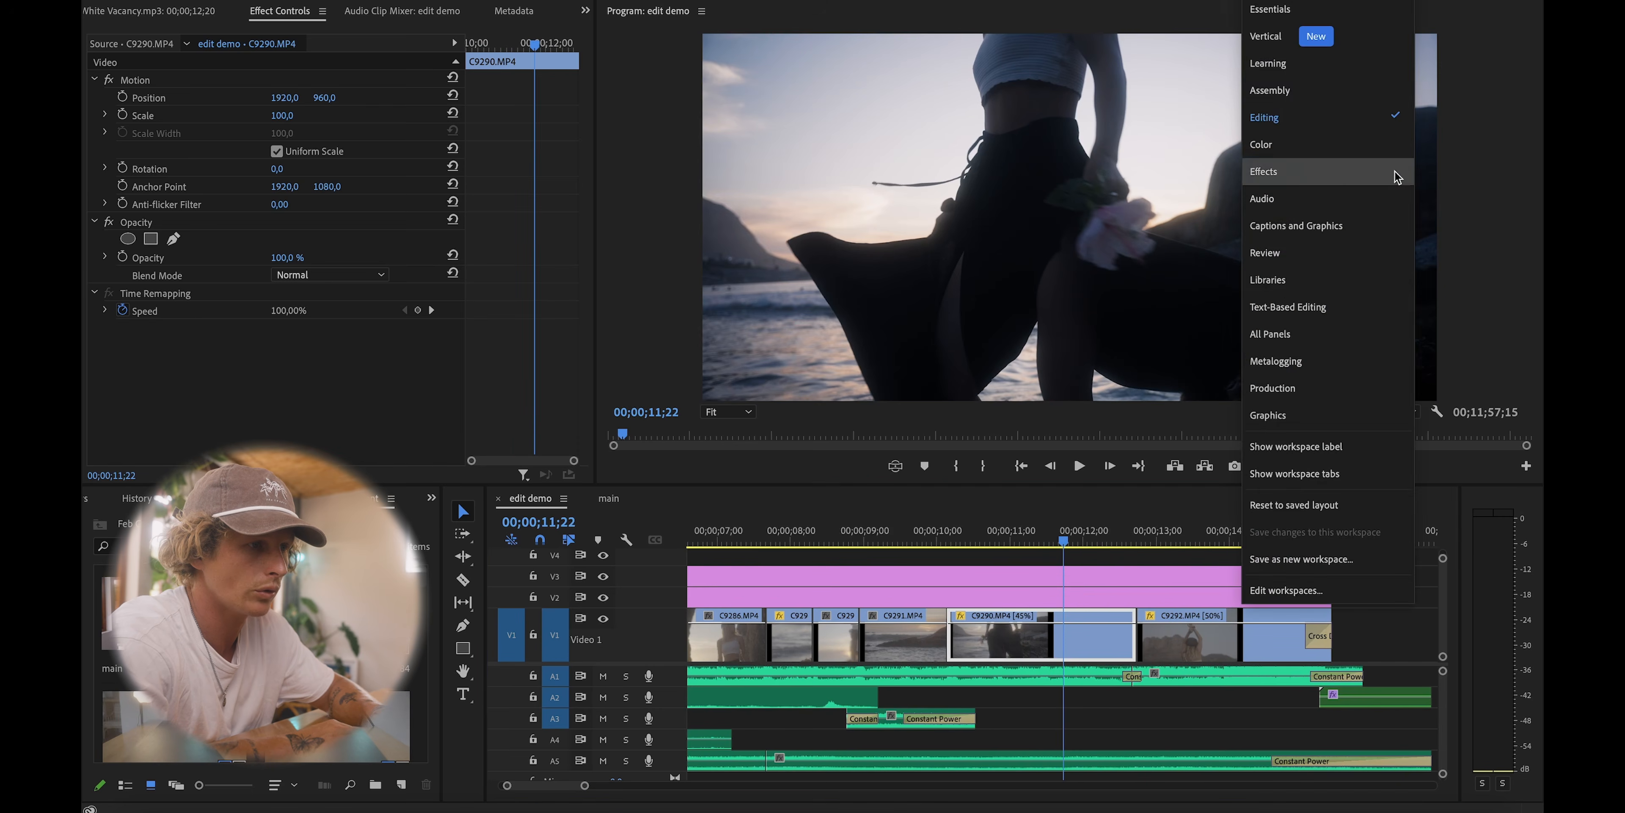
Step: Show the Lumetri Color controls and set the V3 adjustment layer's temperature to 14,0 and highlights to -46,5
click(1350, 170)
click(1008, 597)
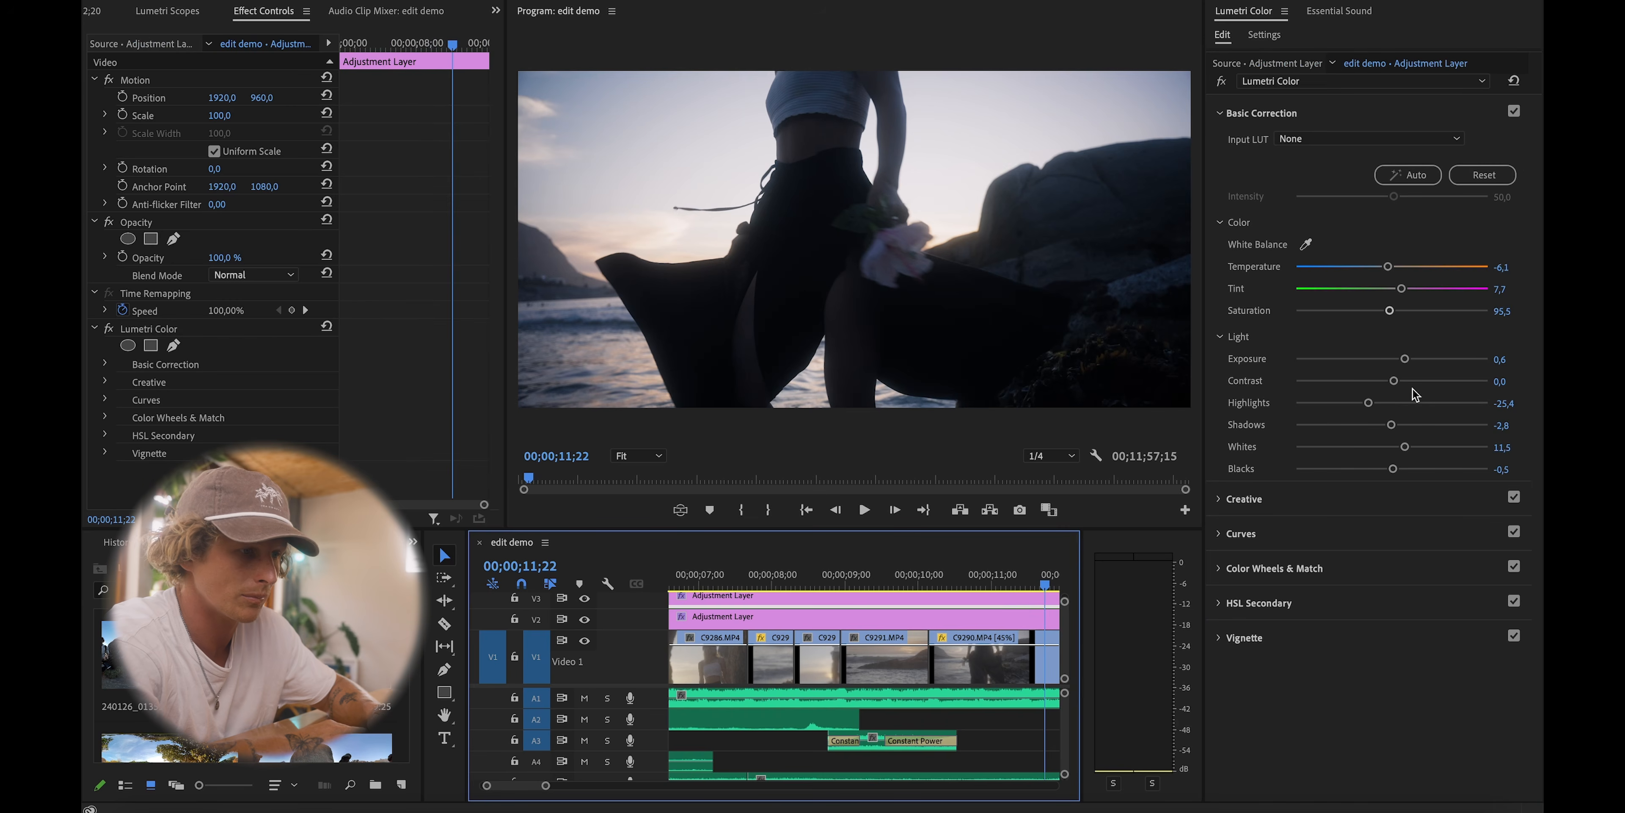
drag(1401, 268, 1405, 264)
drag(1373, 410, 1347, 404)
click(1017, 609)
key(space)
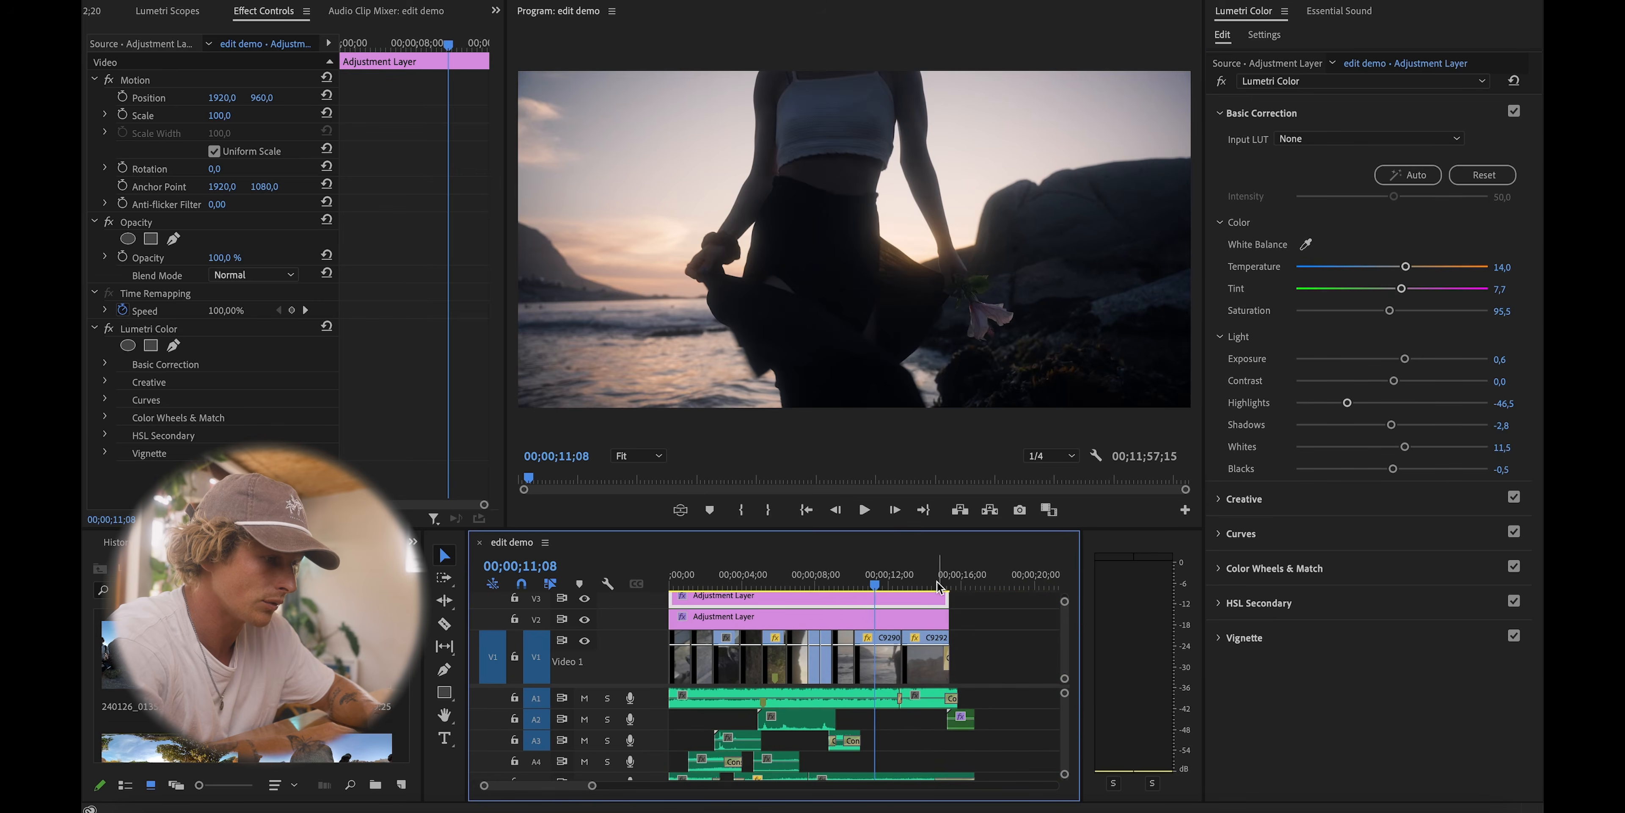
Step: Warm the C9292 clip individually by setting its Lumetri temperature to 7,9
click(904, 661)
key(minus)
key(minus)
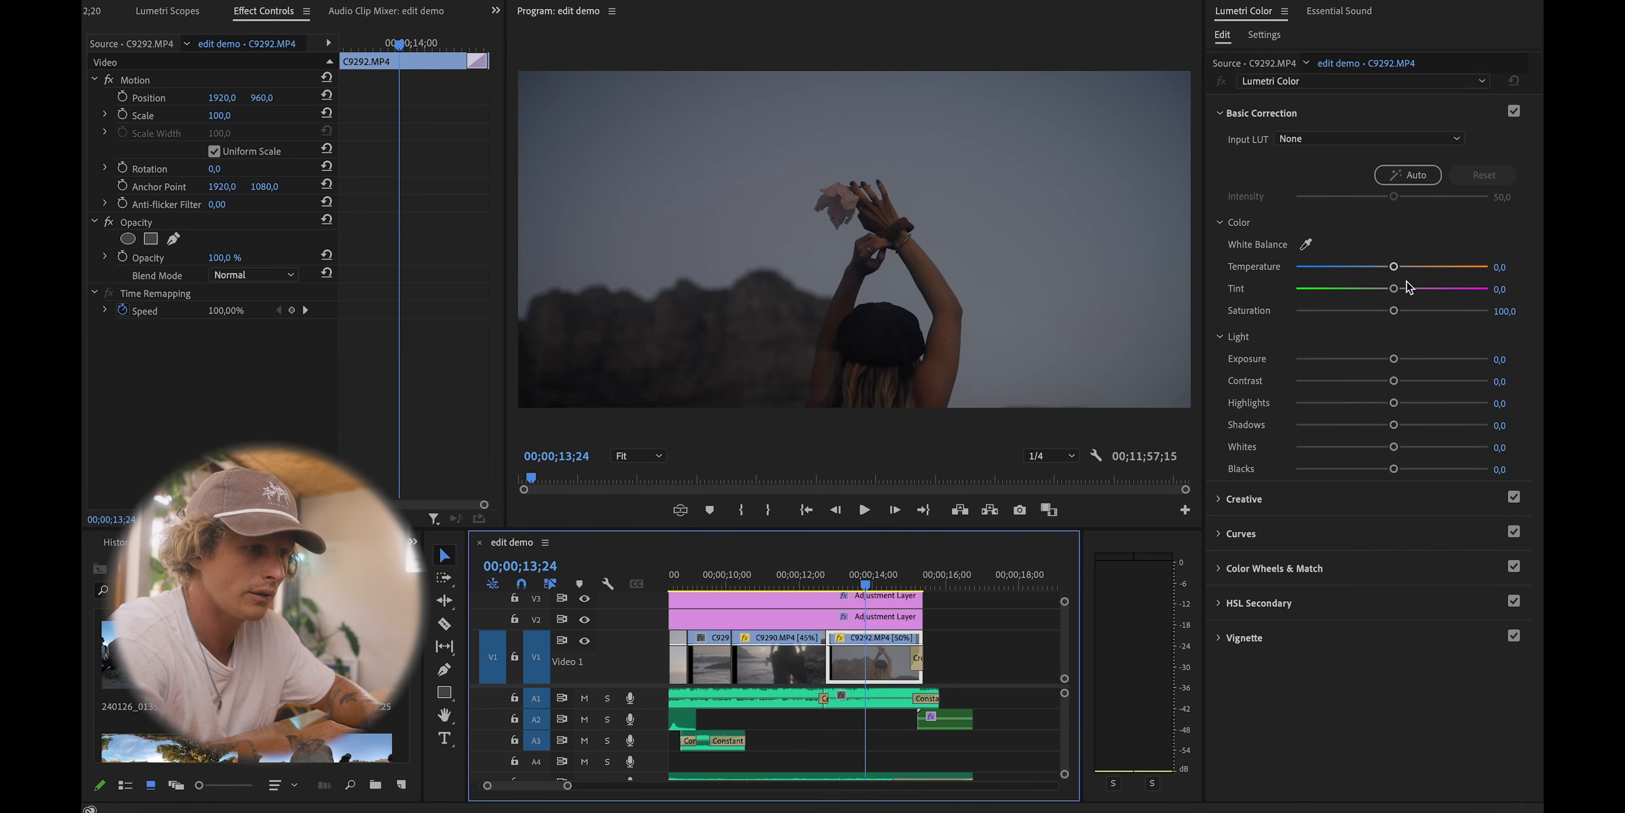
drag(1394, 267, 1400, 272)
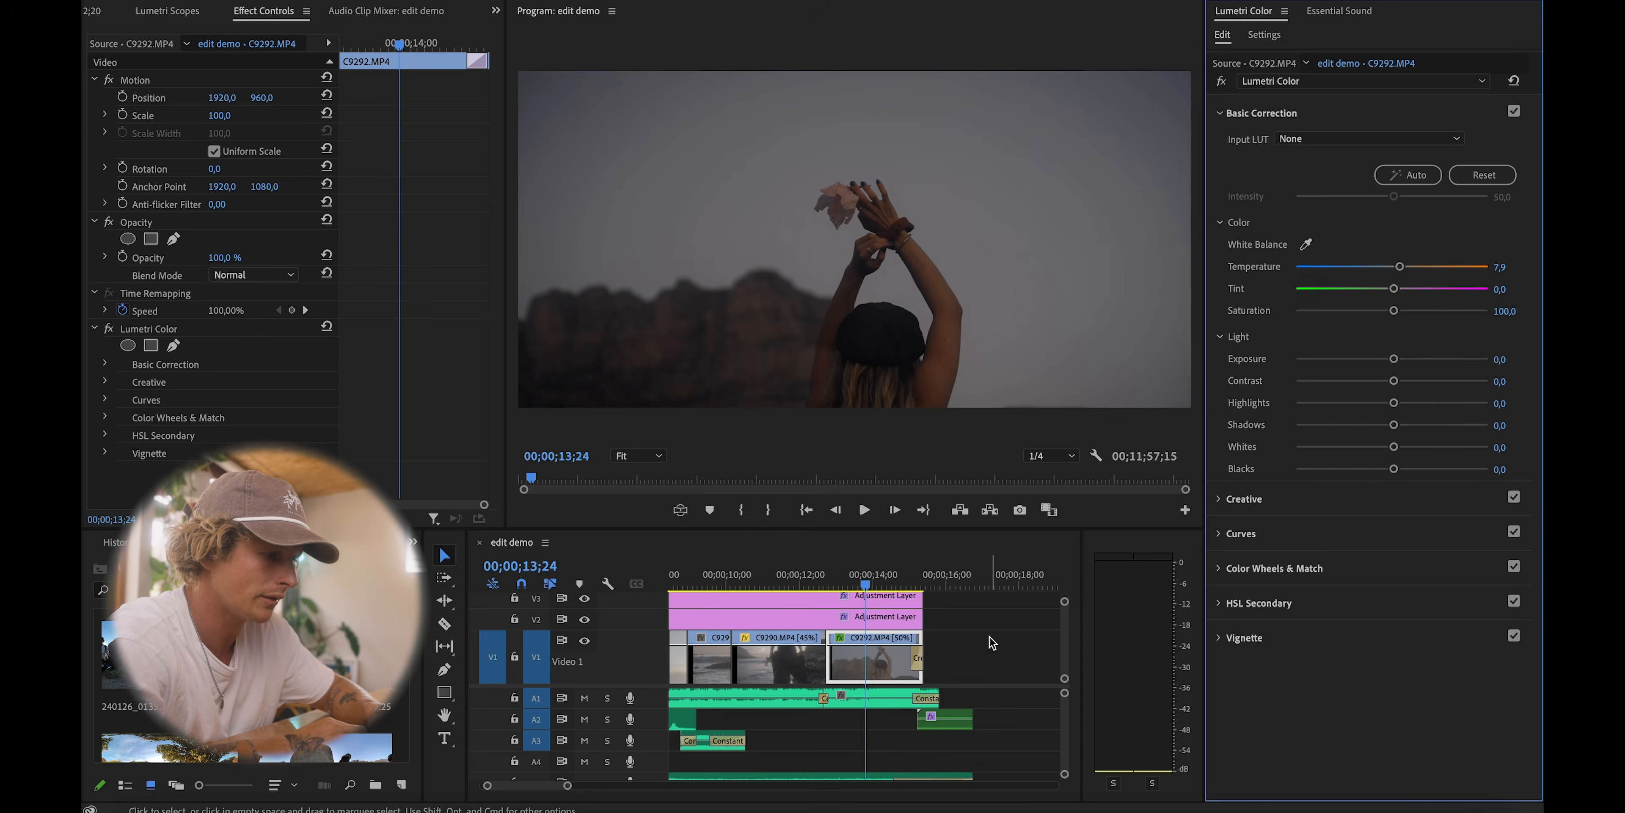
Step: Go back to the opening C9283 shot and check its grade up to 00;00;00;23
key(minus)
key(minus)
click(672, 571)
key(equal)
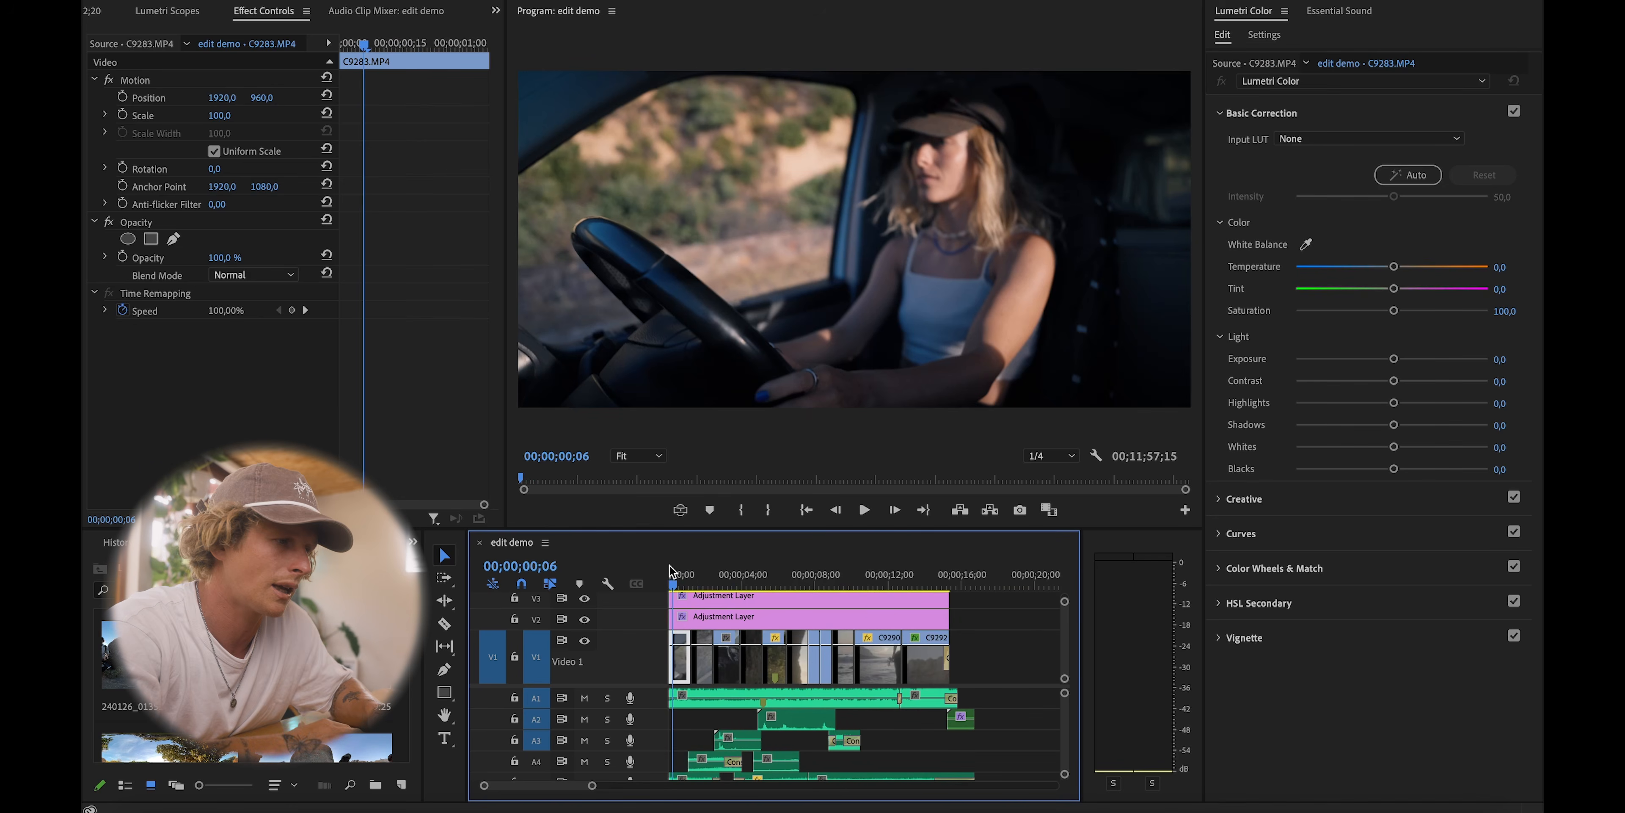
key(equal)
key(equal)
click(727, 575)
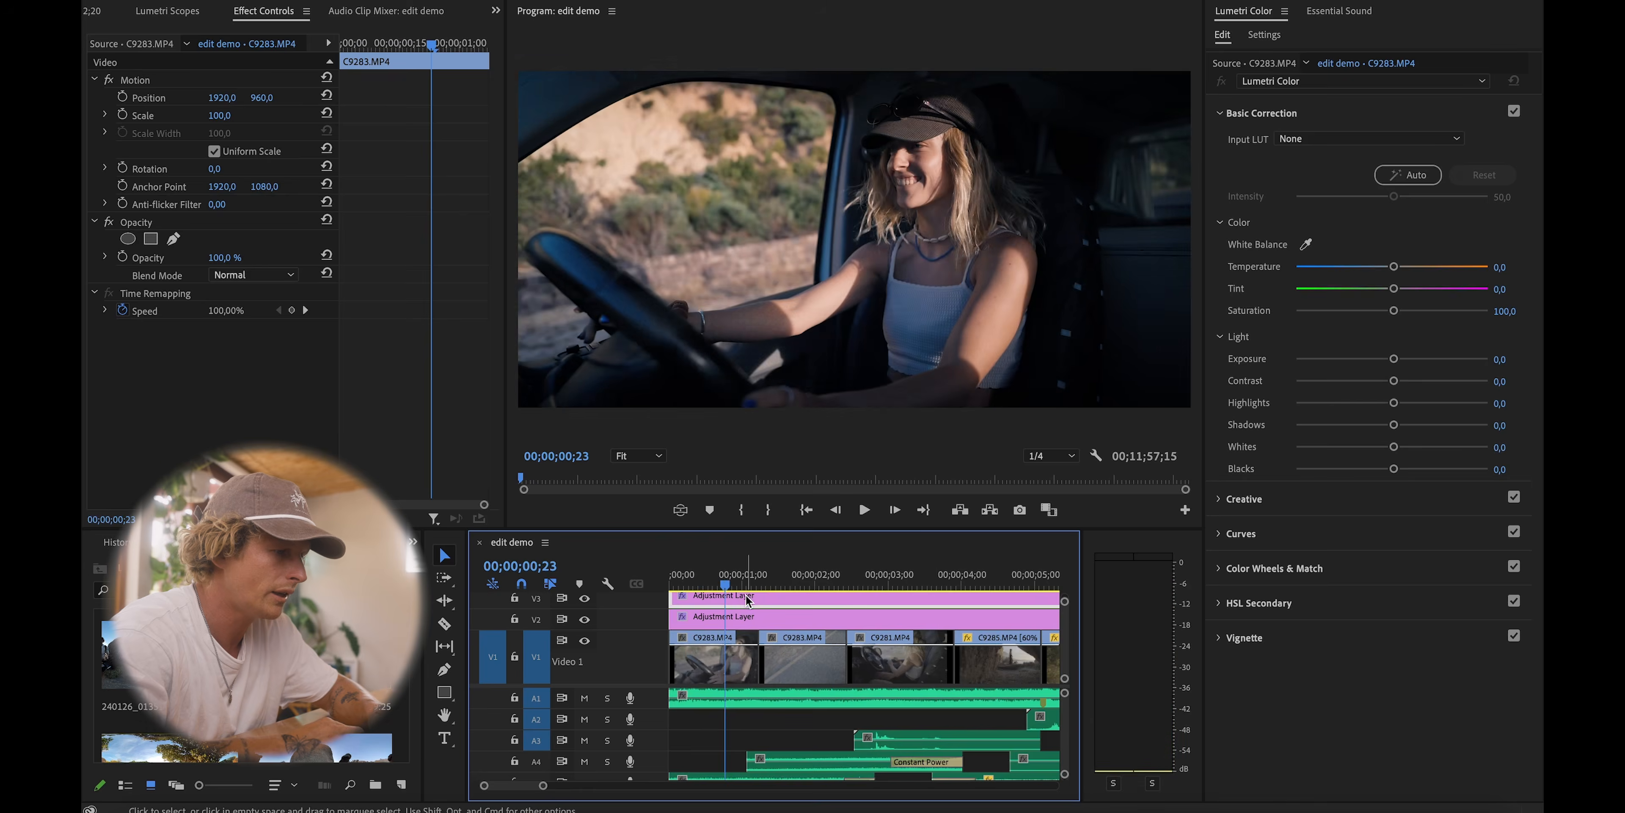